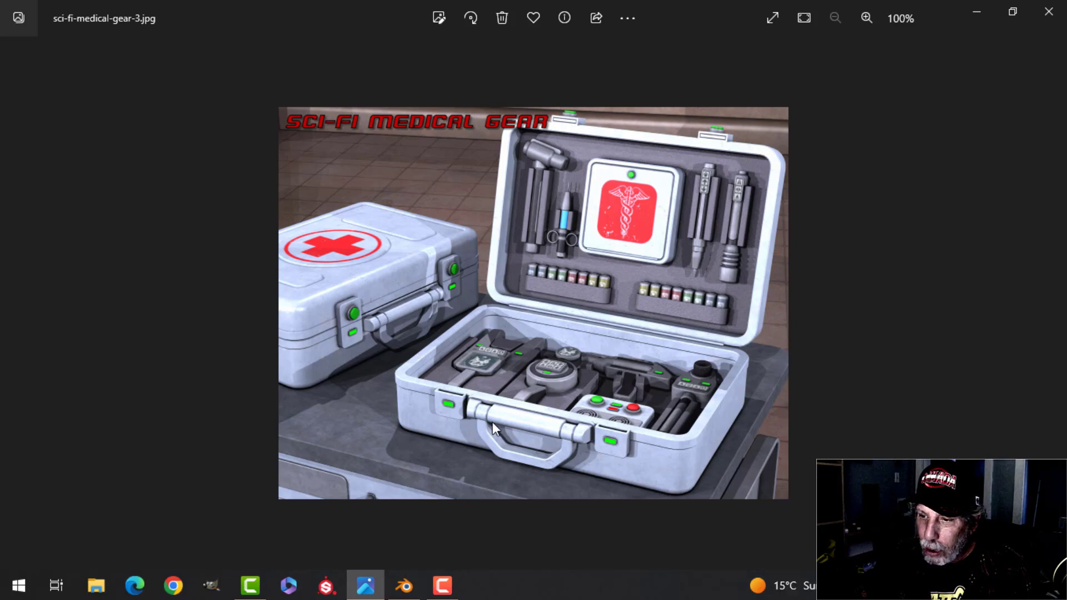
Step: Browse the reference images in the photo viewer and open communications-gear-large.jpg
{"action": "left_click", "coordinate": [364, 584]}
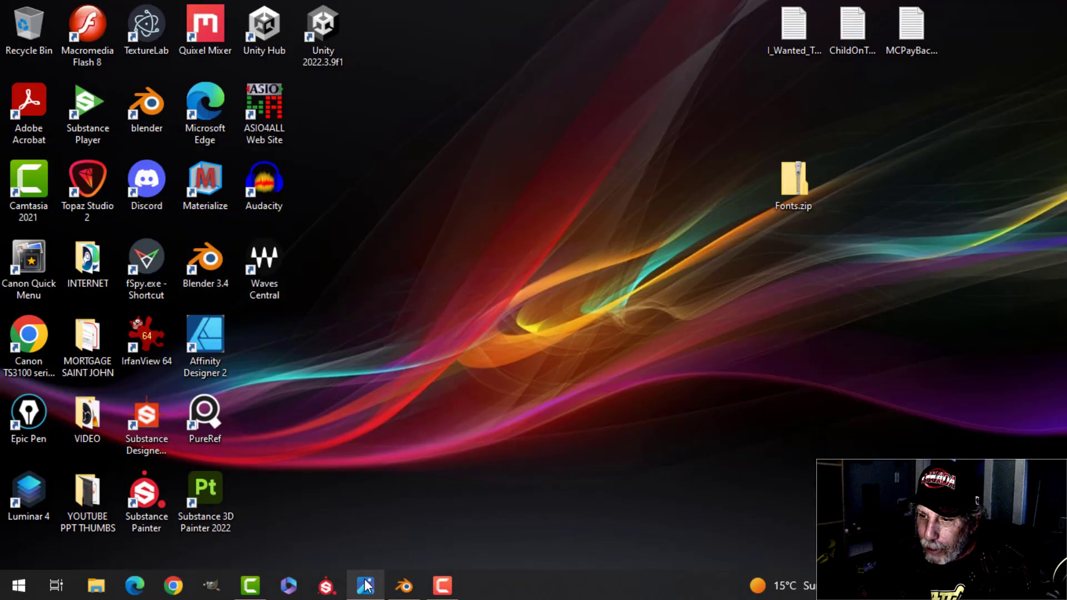
{"action": "left_click", "coordinate": [366, 586]}
{"action": "mouse_move", "coordinate": [481, 407]}
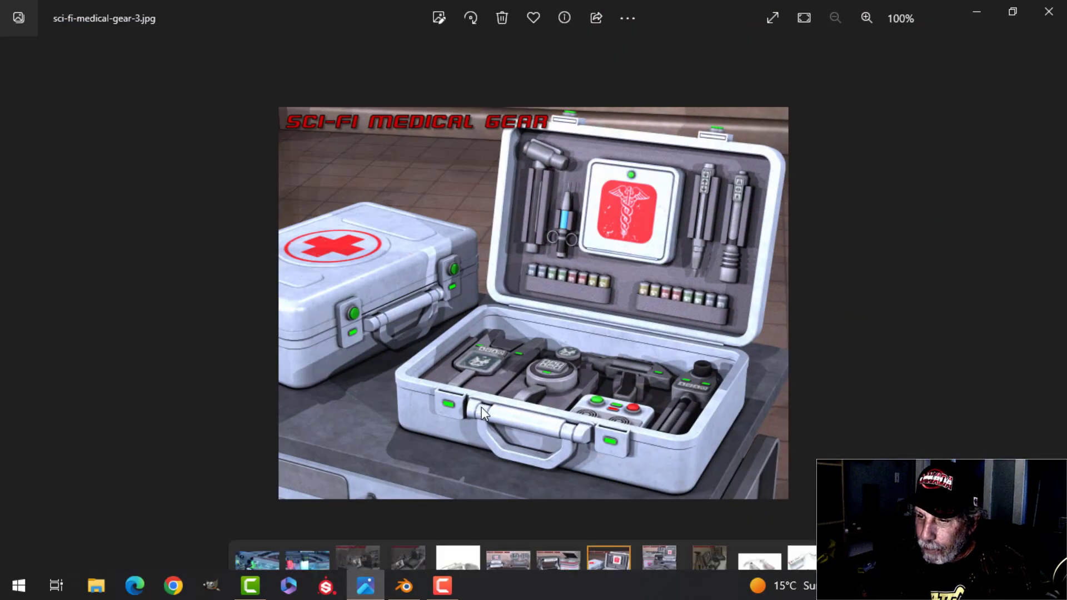
{"action": "left_click", "coordinate": [372, 528]}
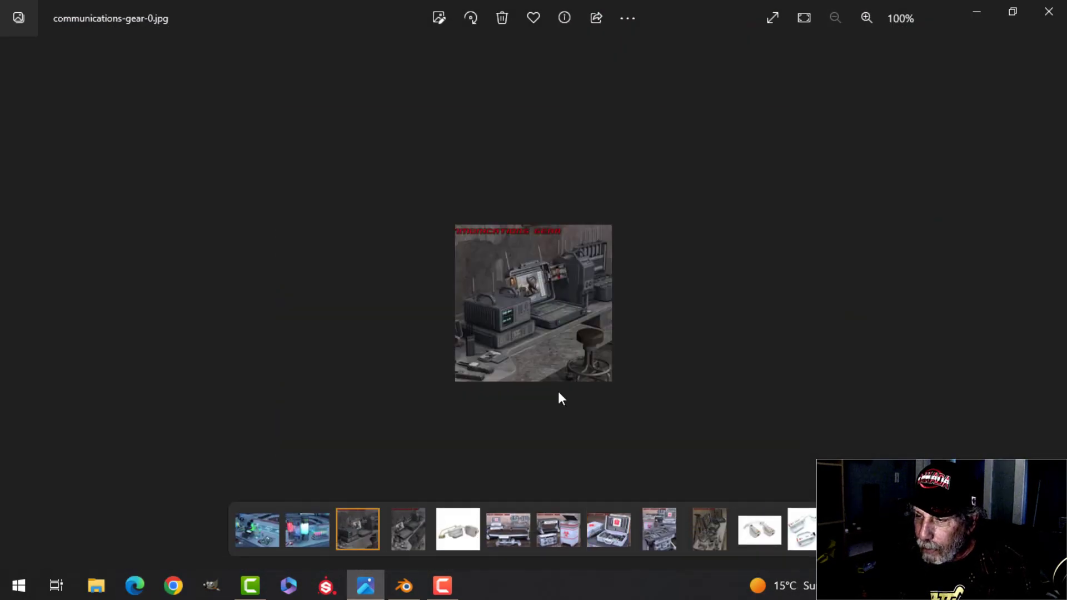
{"action": "scroll", "coordinate": [559, 391], "scroll_direction": "up", "scroll_amount": 2}
{"action": "scroll", "coordinate": [552, 387], "scroll_direction": "down", "scroll_amount": 1}
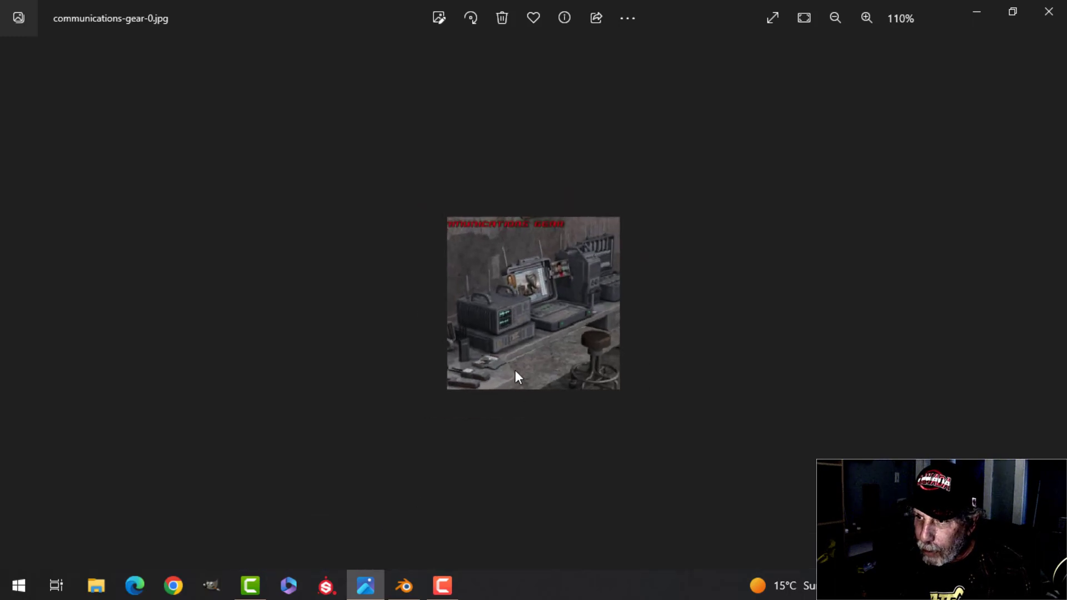
{"action": "left_click", "coordinate": [399, 526]}
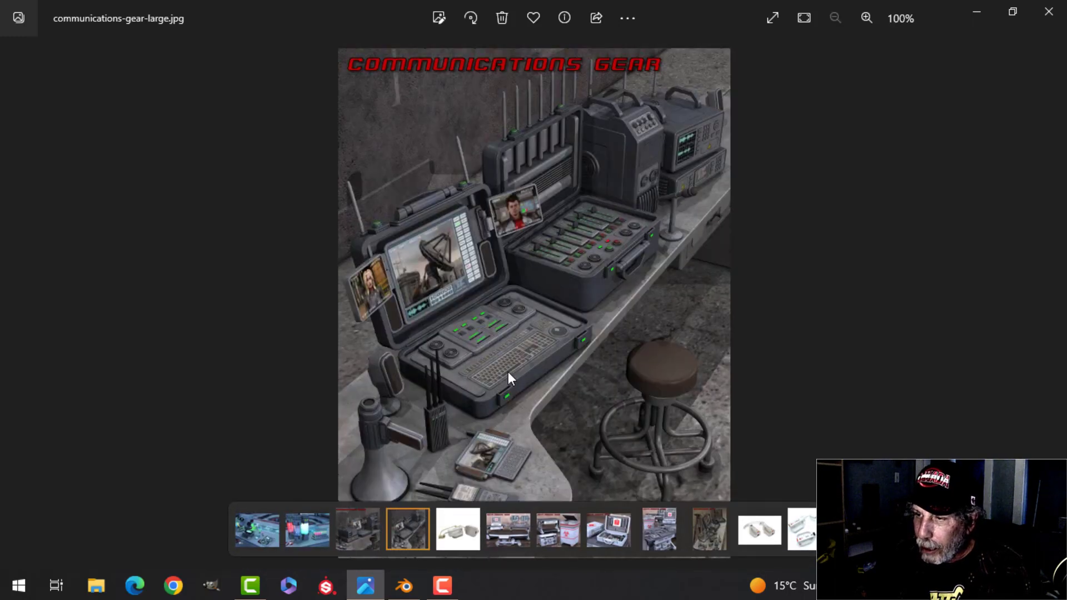
Step: Examine the two open equipment cases in the communications gear reference, including their lids, corners, latches and control panels
{"action": "scroll", "coordinate": [508, 372], "scroll_direction": "up", "scroll_amount": 1}
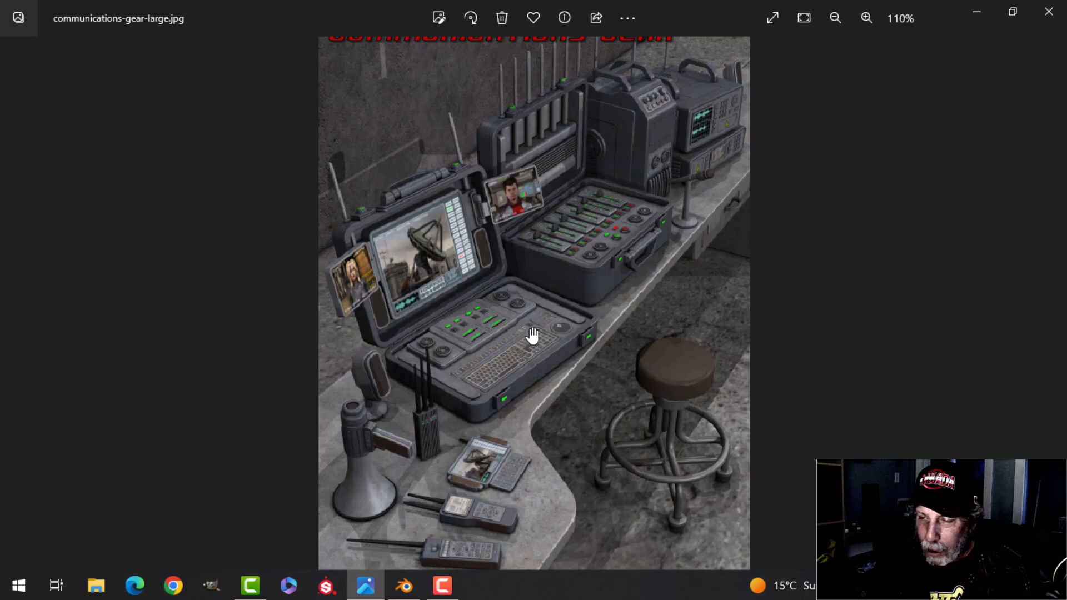
{"action": "scroll", "coordinate": [532, 336], "scroll_direction": "up", "scroll_amount": 1, "text": "ctrl"}
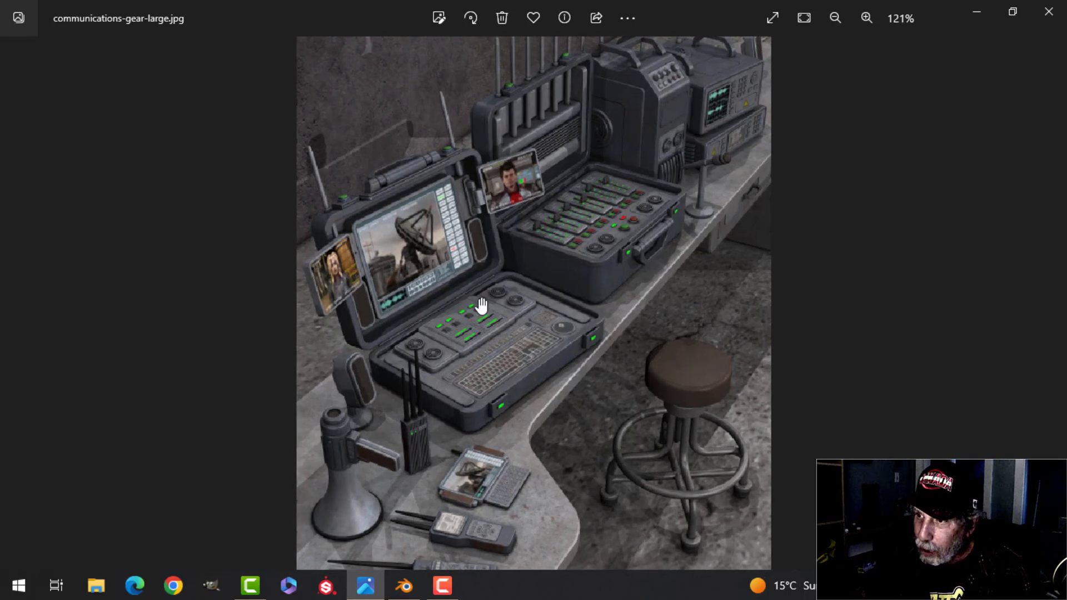
{"action": "scroll", "coordinate": [611, 238], "scroll_direction": "up", "scroll_amount": 4, "text": "ctrl"}
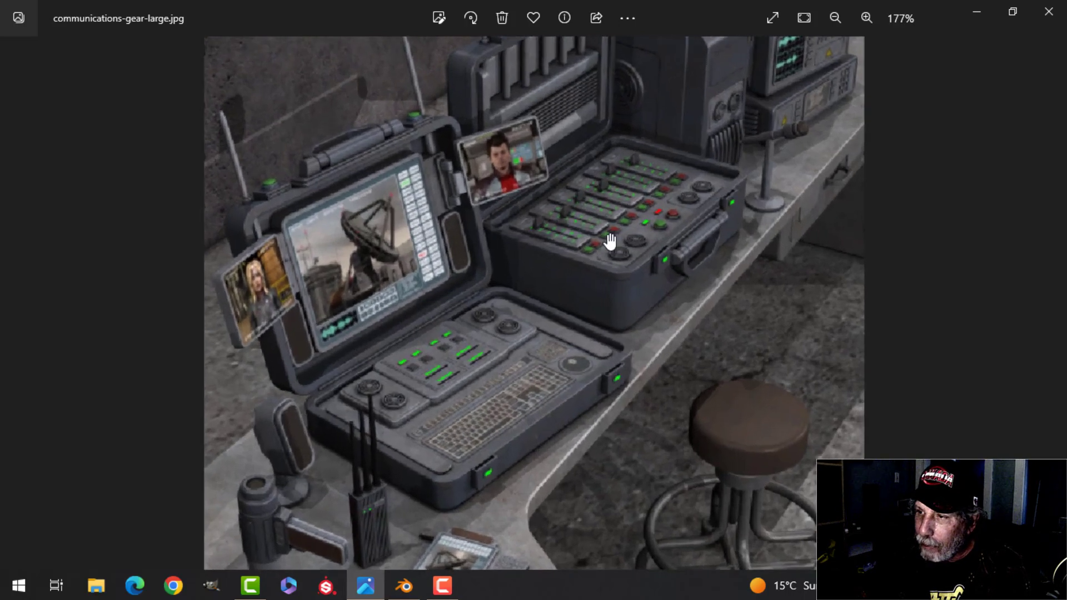
{"action": "scroll", "coordinate": [612, 243], "scroll_direction": "up", "scroll_amount": 2, "text": "ctrl"}
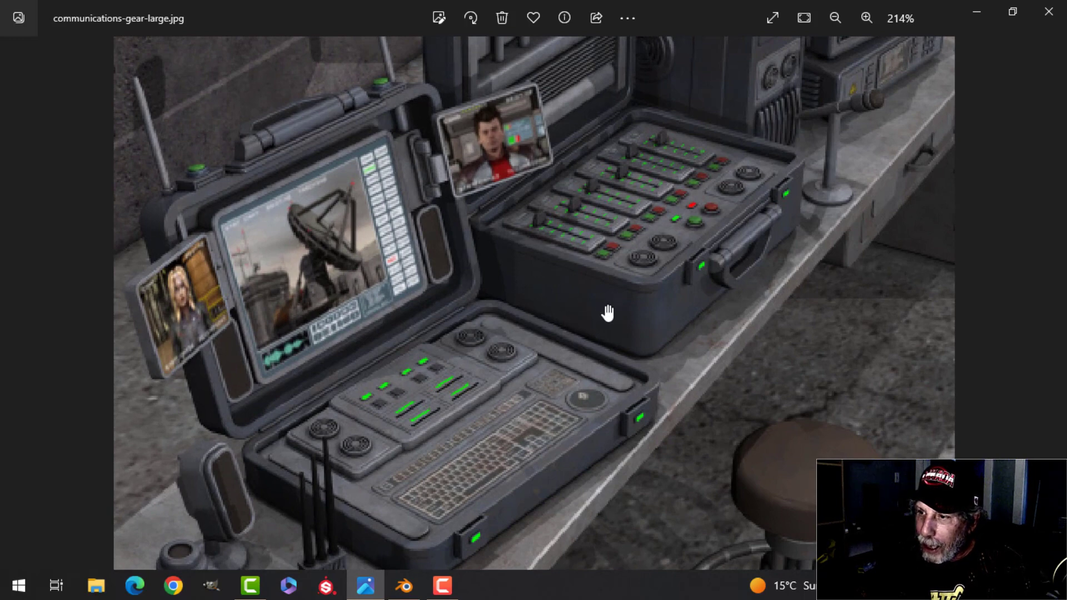
{"action": "scroll", "coordinate": [623, 313], "scroll_direction": "down", "scroll_amount": 1, "text": "ctrl"}
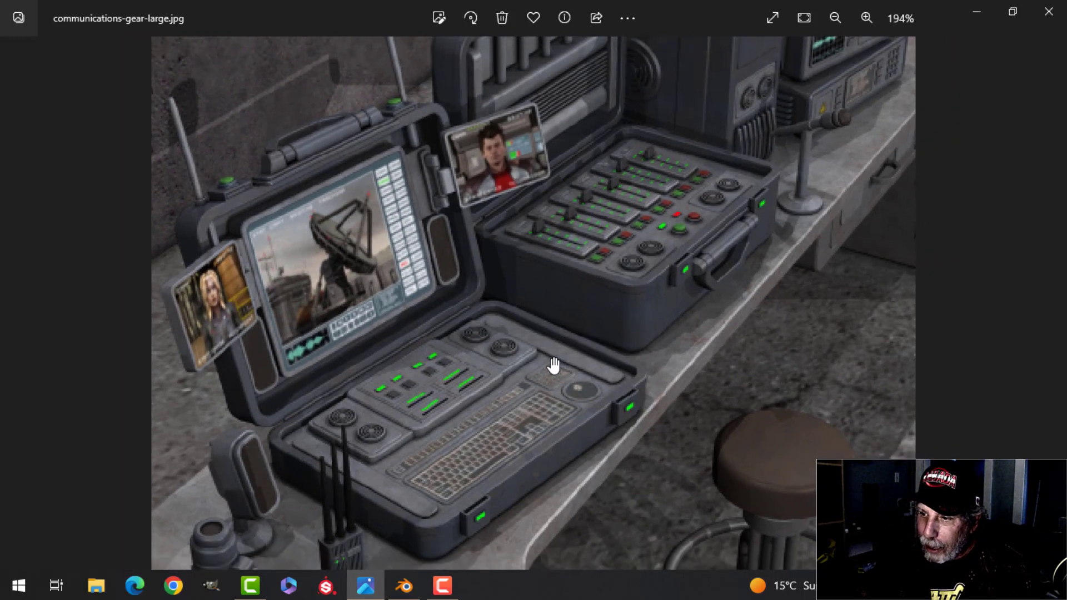
{"action": "scroll", "coordinate": [553, 365], "scroll_direction": "down", "scroll_amount": 1, "text": "ctrl"}
{"action": "scroll", "coordinate": [525, 372], "scroll_direction": "down", "scroll_amount": 1, "text": "ctrl"}
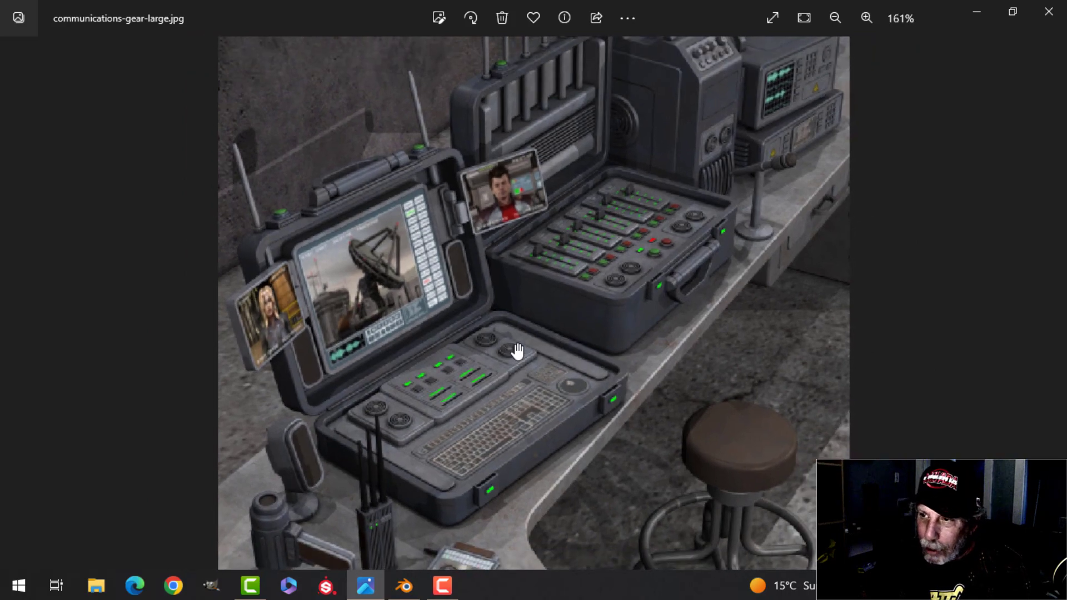
{"action": "scroll", "coordinate": [529, 389], "scroll_direction": "down", "scroll_amount": 1, "text": "ctrl"}
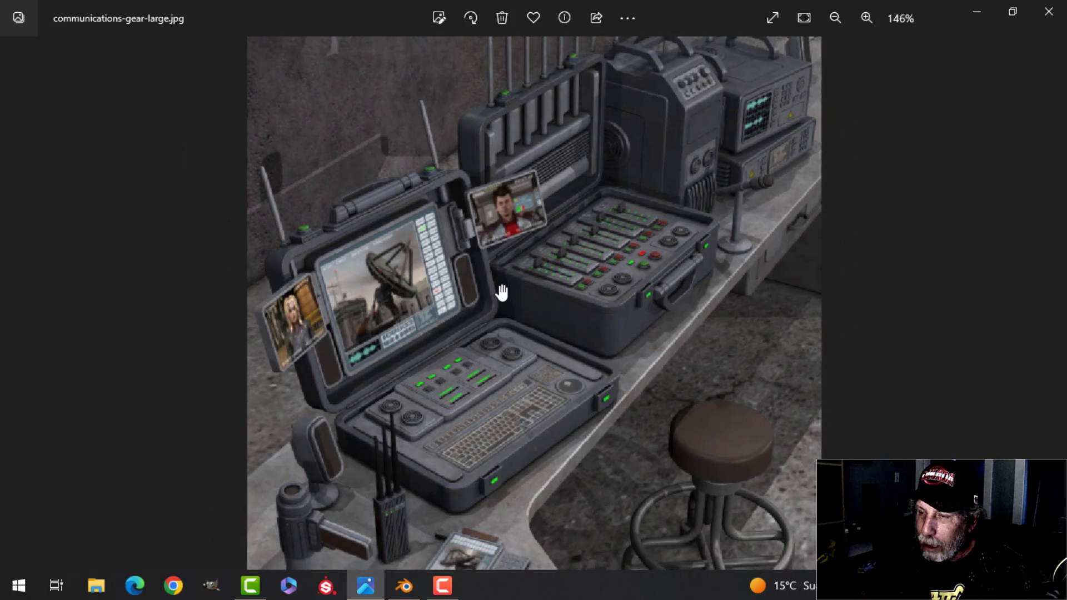
Step: Switch to Blender and add a plane mesh at the world origin in top view
{"action": "left_click", "coordinate": [406, 581]}
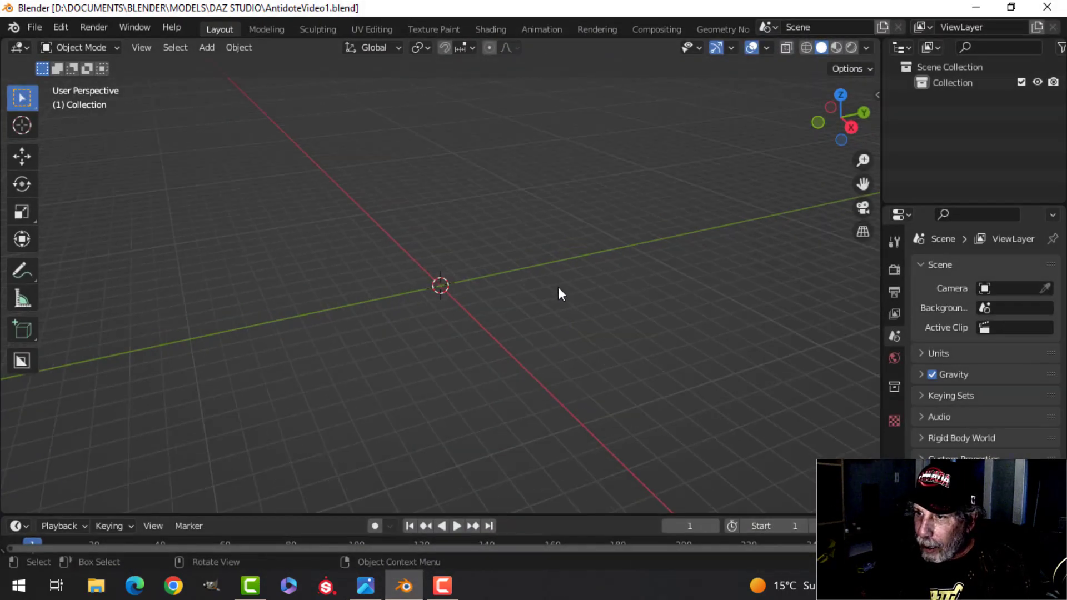
{"action": "key", "text": "KP_7"}
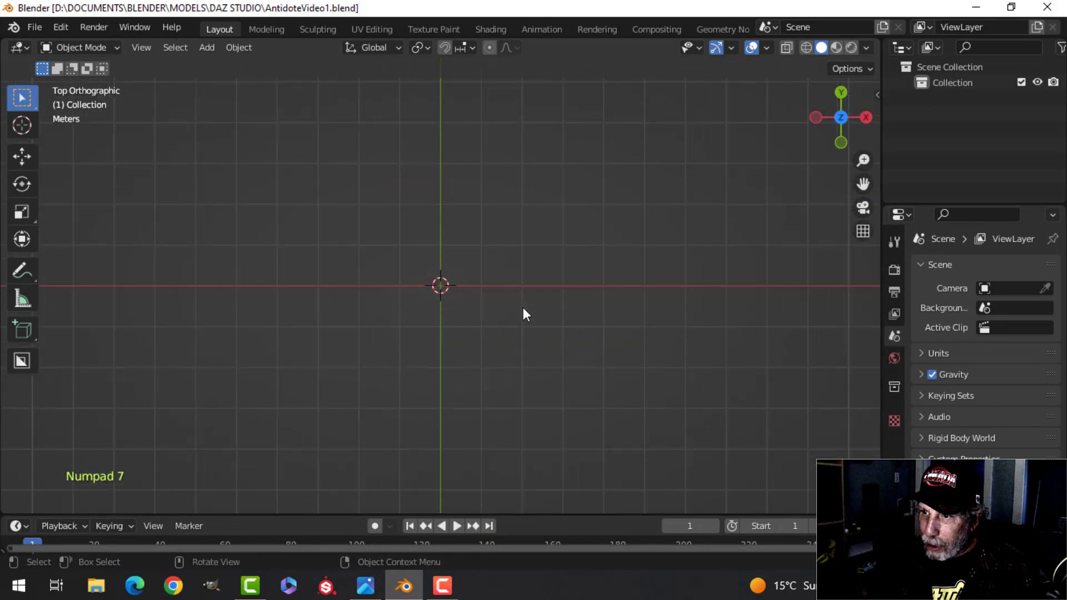
{"action": "key", "text": "shift+a"}
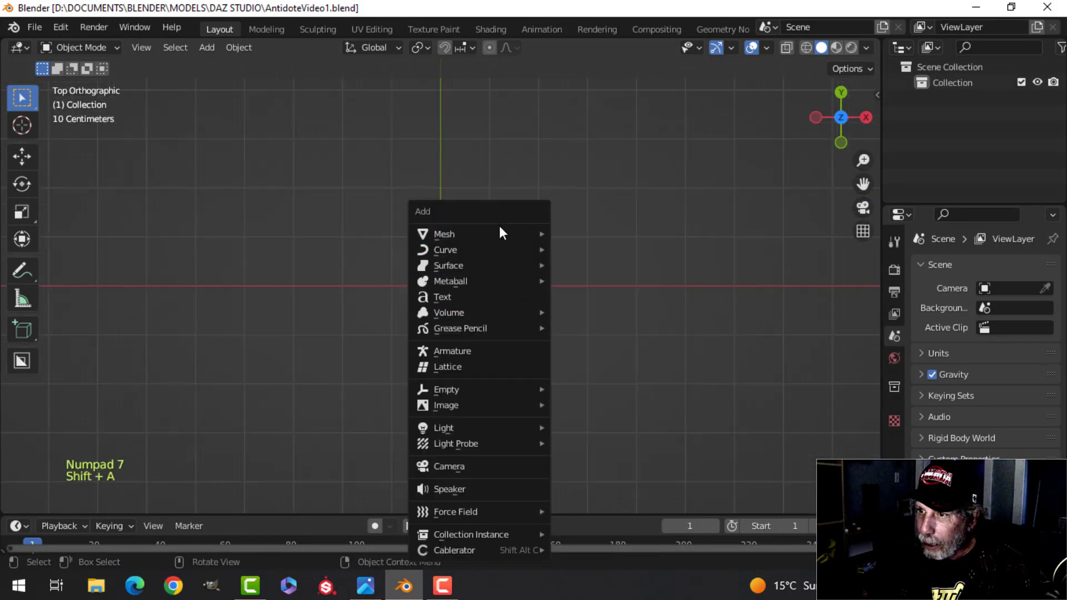
{"action": "mouse_move", "coordinate": [517, 233]}
{"action": "left_click", "coordinate": [580, 233]}
Step: In Edit Mode, scale the plane by 2 and stretch it along X into a rectangle about 1.5 times as wide as deep
{"action": "key", "text": "Tab"}
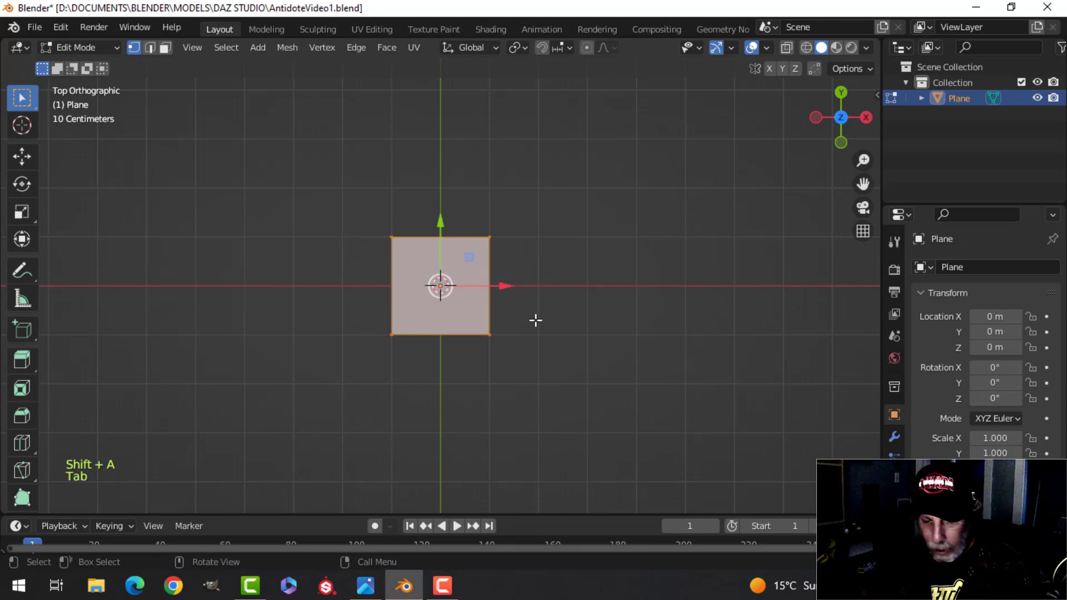
{"action": "key", "text": "s"}
{"action": "key", "text": "2"}
{"action": "left_click", "coordinate": [535, 320]}
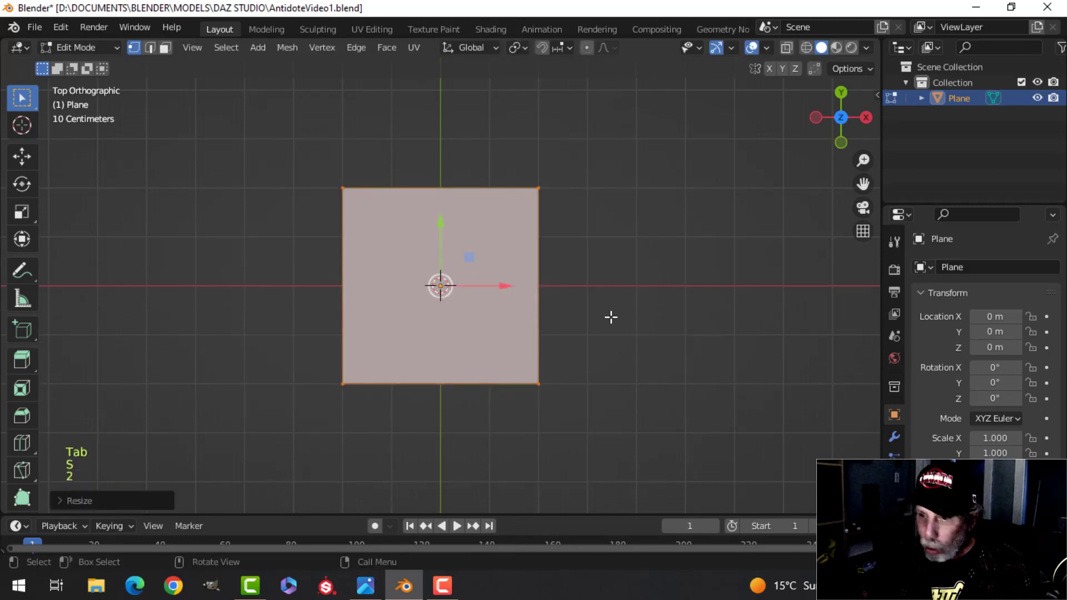
{"action": "key", "text": "s"}
{"action": "key", "text": "x"}
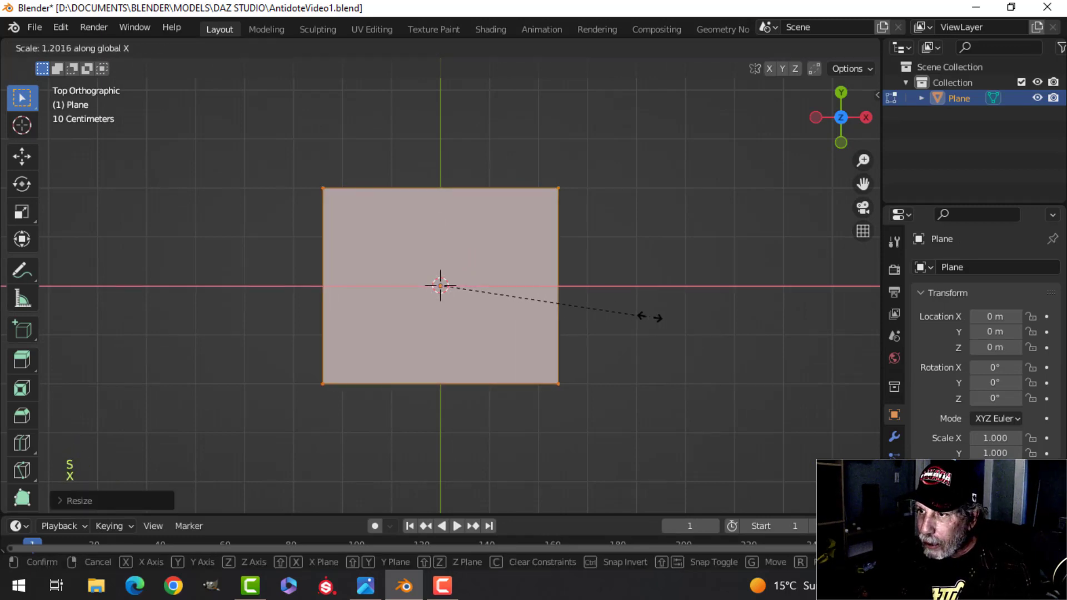
{"action": "left_click", "coordinate": [692, 318]}
Step: Extrude the rectangular plane upward along Z to form a shallow box
{"action": "middle_click_drag", "start_coordinate": [587, 327], "coordinate": [617, 233]}
{"action": "scroll", "coordinate": [545, 274], "scroll_direction": "up", "scroll_amount": 2}
{"action": "mouse_move", "coordinate": [568, 266]}
{"action": "middle_mouse_down", "text": "shift"}
{"action": "mouse_move", "coordinate": [617, 245]}
{"action": "mouse_move", "coordinate": [553, 265]}
{"action": "mouse_move", "coordinate": [558, 257]}
{"action": "mouse_move", "coordinate": [575, 272]}
{"action": "middle_mouse_up", "text": "shift"}
{"action": "key", "text": "e"}
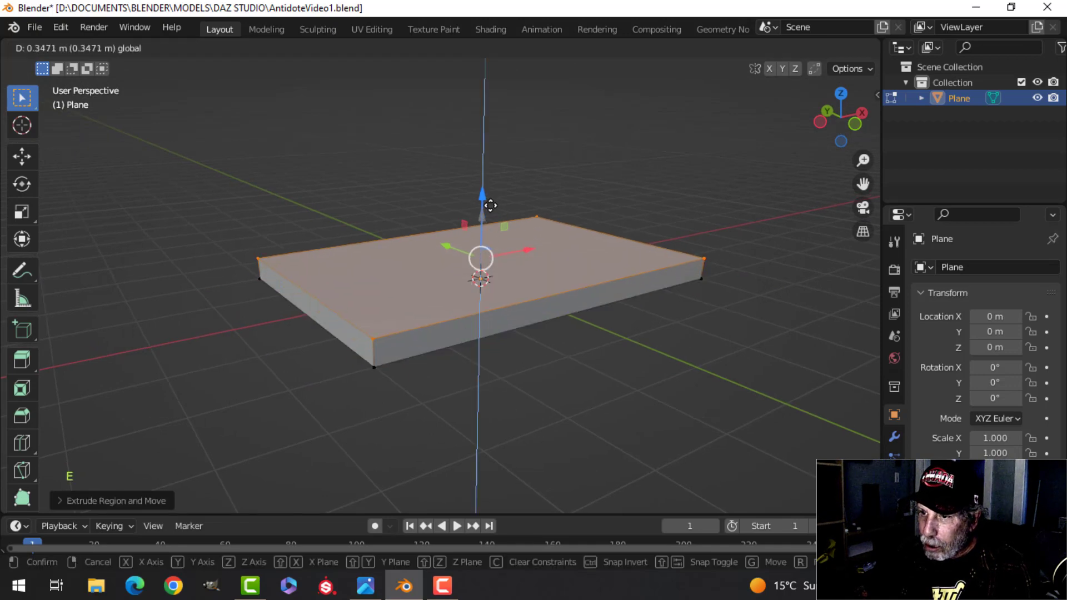
{"action": "left_click", "coordinate": [436, 195]}
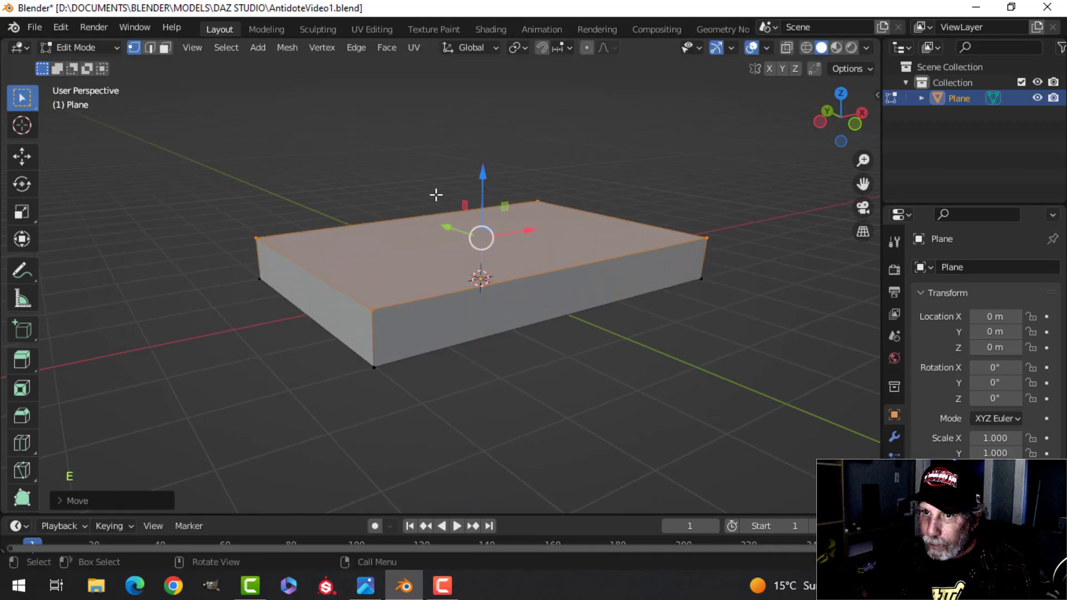
Step: Activate the Move tool and delete the top face of the box to leave an open tray
{"action": "left_click", "coordinate": [22, 157]}
{"action": "middle_click_drag", "start_coordinate": [489, 239], "coordinate": [512, 245]}
{"action": "key", "text": "x"}
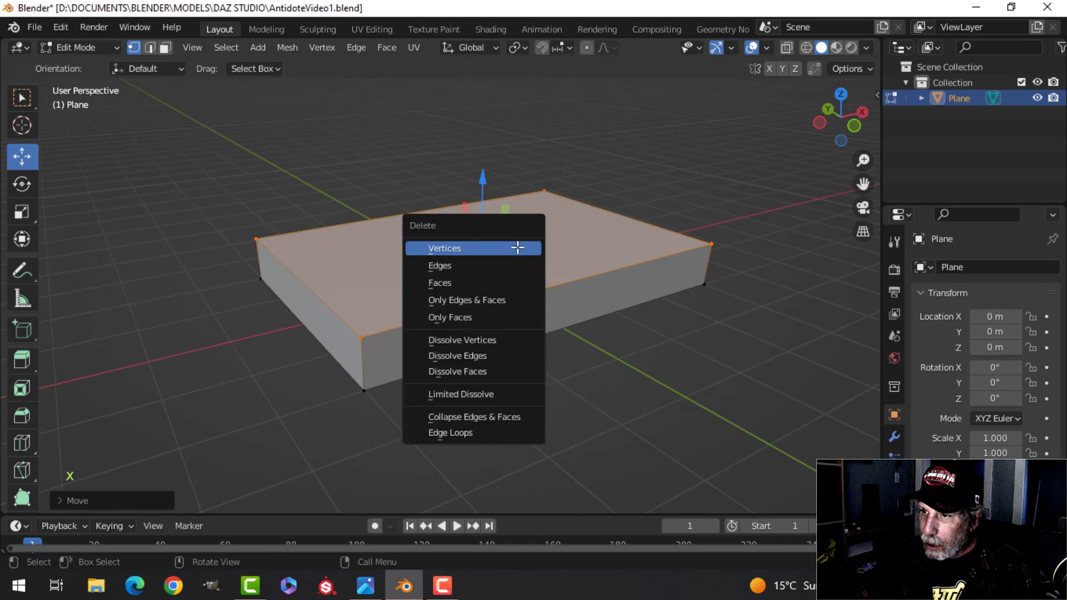
{"action": "left_click", "coordinate": [482, 282]}
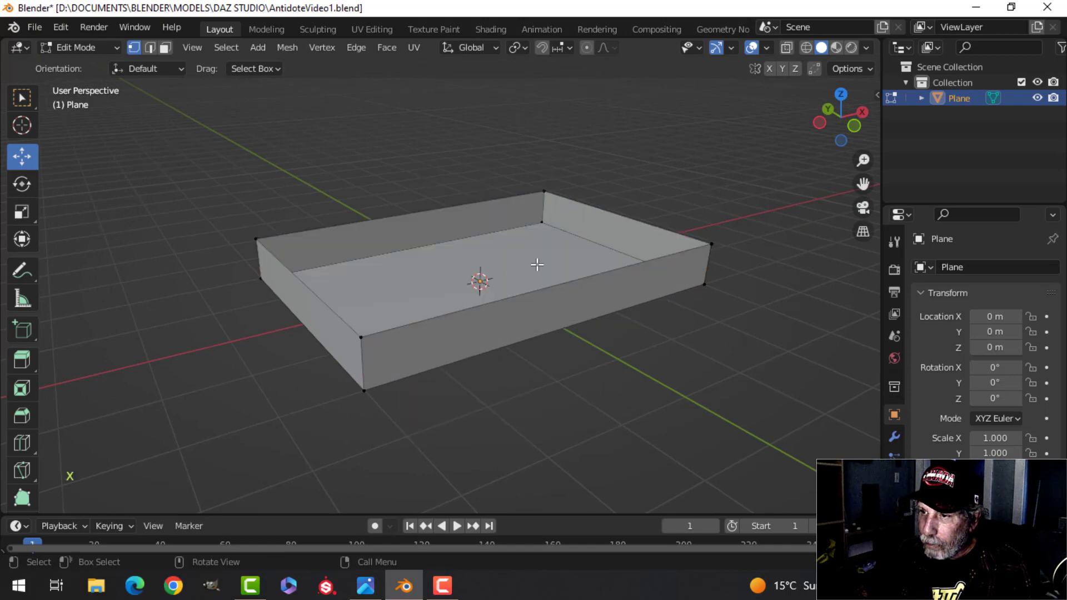
Step: Select the whole tray mesh and scale it slightly narrower along X
{"action": "middle_click_drag", "start_coordinate": [537, 265], "coordinate": [514, 308]}
{"action": "key", "text": "a"}
{"action": "key", "text": "KP_7"}
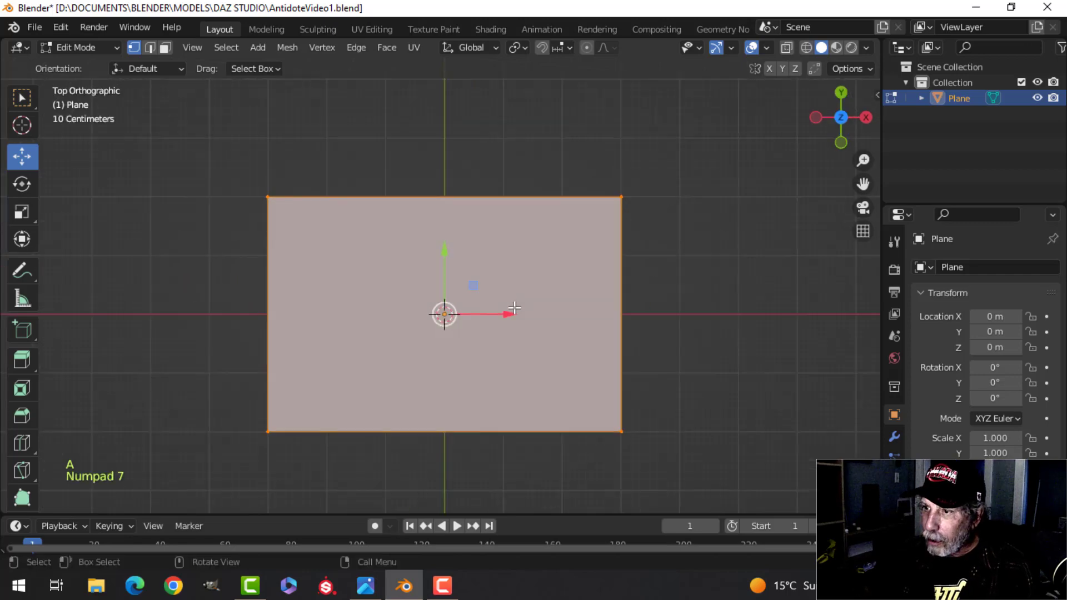
{"action": "key", "text": "s"}
{"action": "key", "text": "x"}
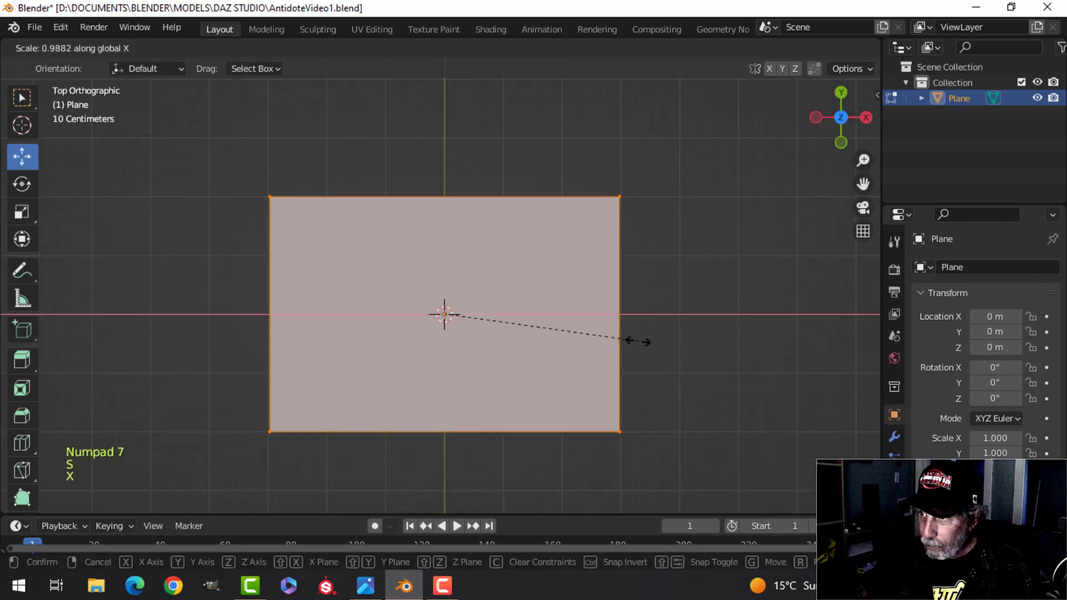
{"action": "left_click", "coordinate": [625, 337]}
{"action": "middle_click_drag", "start_coordinate": [626, 336], "coordinate": [533, 294]}
{"action": "key", "text": "alt+a"}
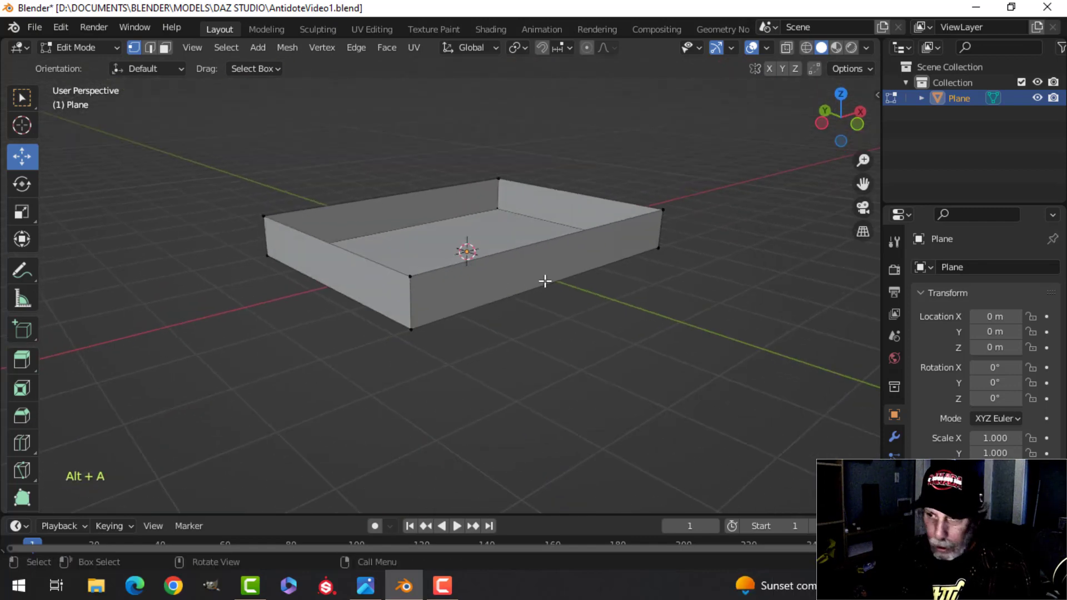
Step: Bevel the tray's four vertical corner edges by about 0.2 m with four segments
{"action": "key", "text": "2"}
{"action": "scroll", "coordinate": [508, 308], "scroll_direction": "up", "scroll_amount": 2}
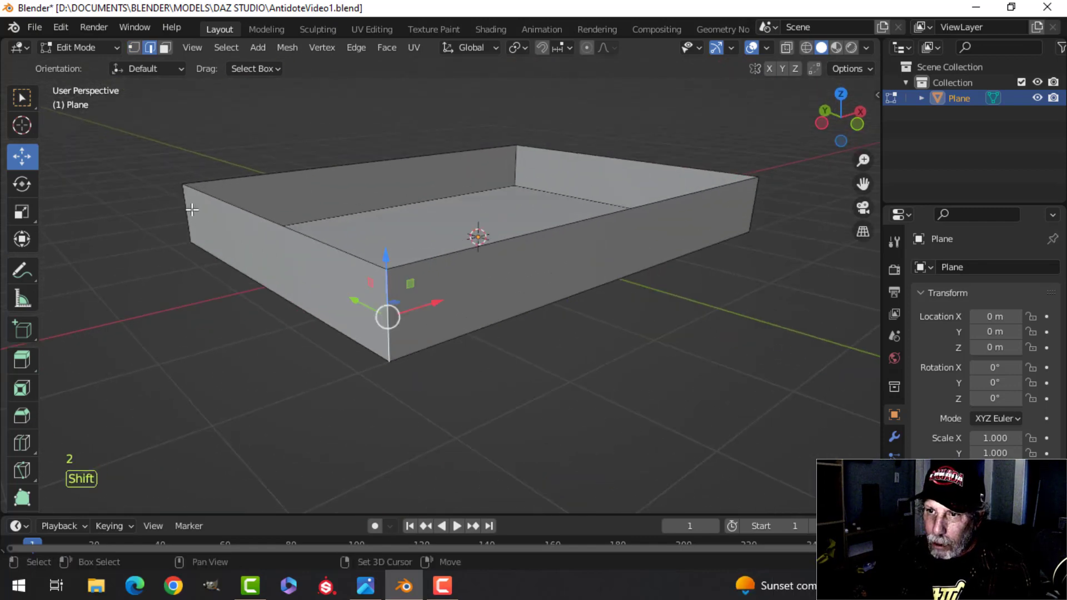
{"action": "left_click", "coordinate": [192, 209], "text": "shift"}
{"action": "middle_click_drag", "start_coordinate": [649, 270], "coordinate": [593, 296]}
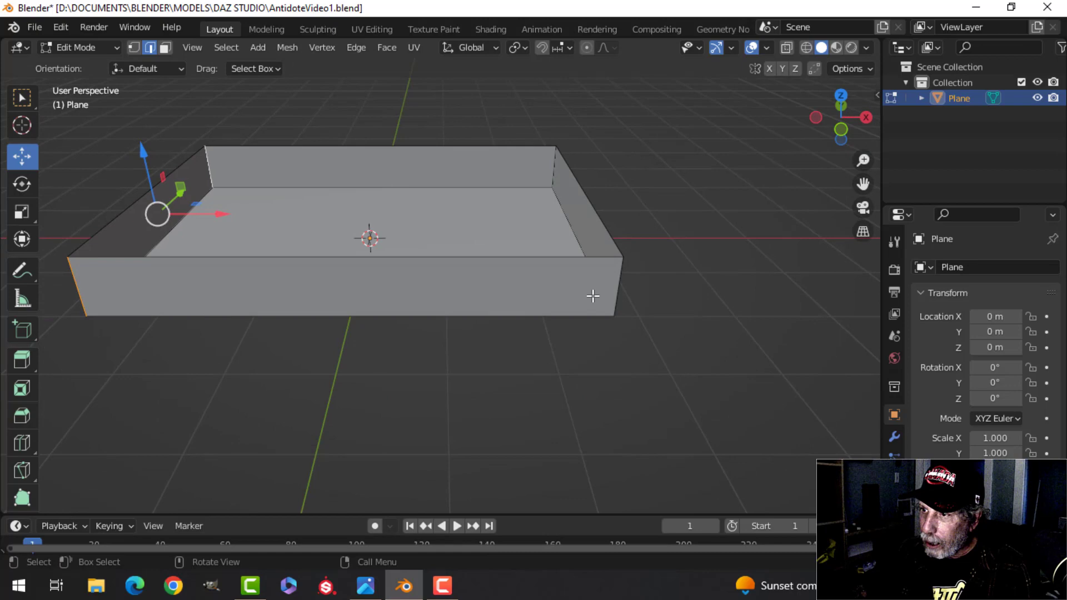
{"action": "left_click", "coordinate": [617, 280], "text": "shift"}
{"action": "middle_click_drag", "start_coordinate": [725, 265], "coordinate": [496, 270]}
{"action": "left_click", "coordinate": [720, 415], "text": "shift"}
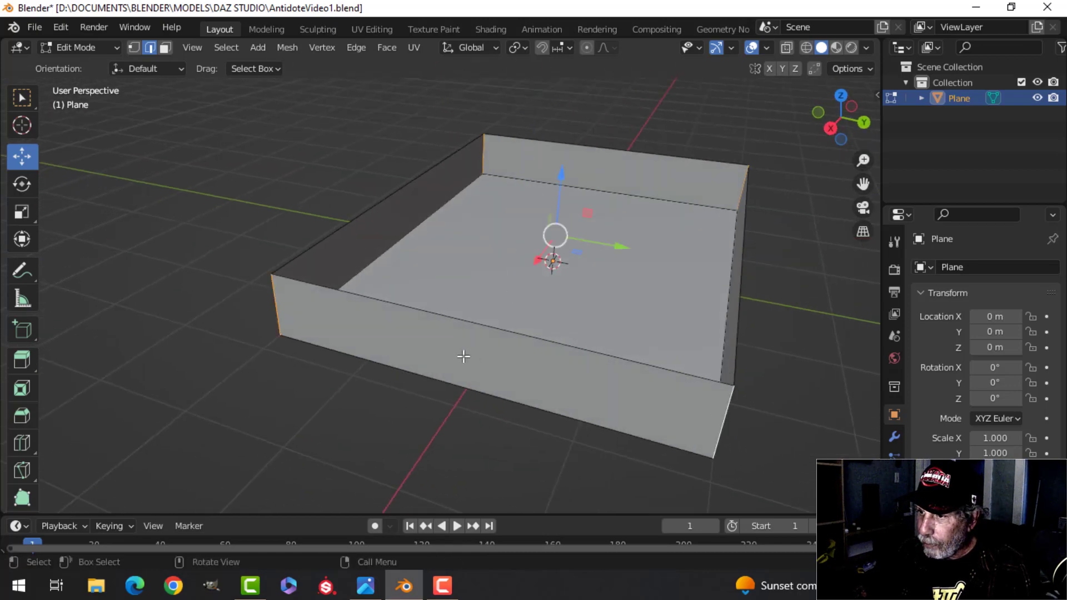
{"action": "middle_click_drag", "start_coordinate": [464, 355], "coordinate": [588, 348]}
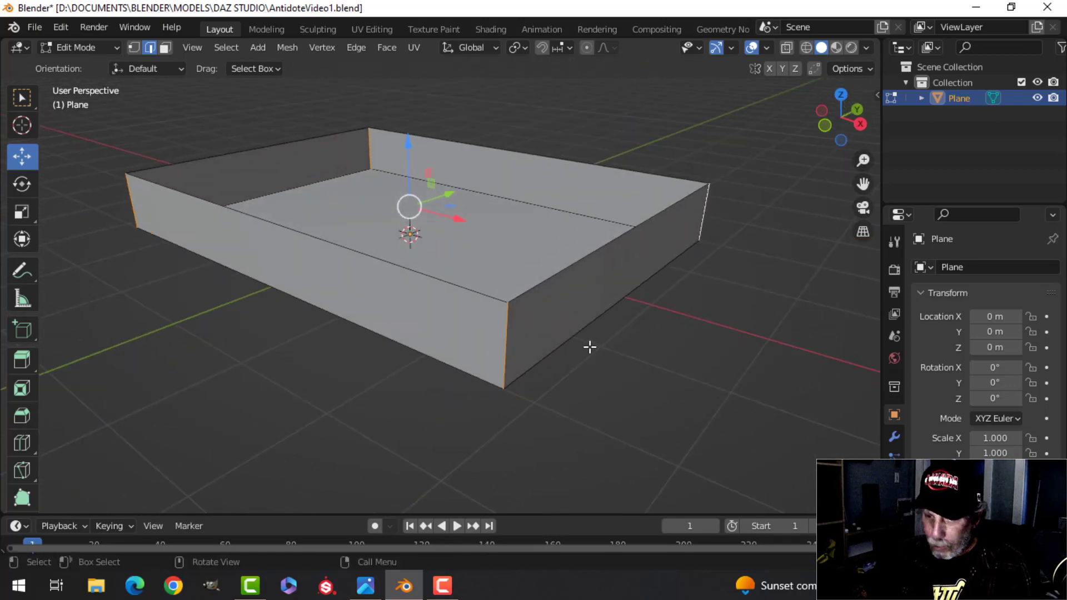
{"action": "key", "text": "ctrl+b"}
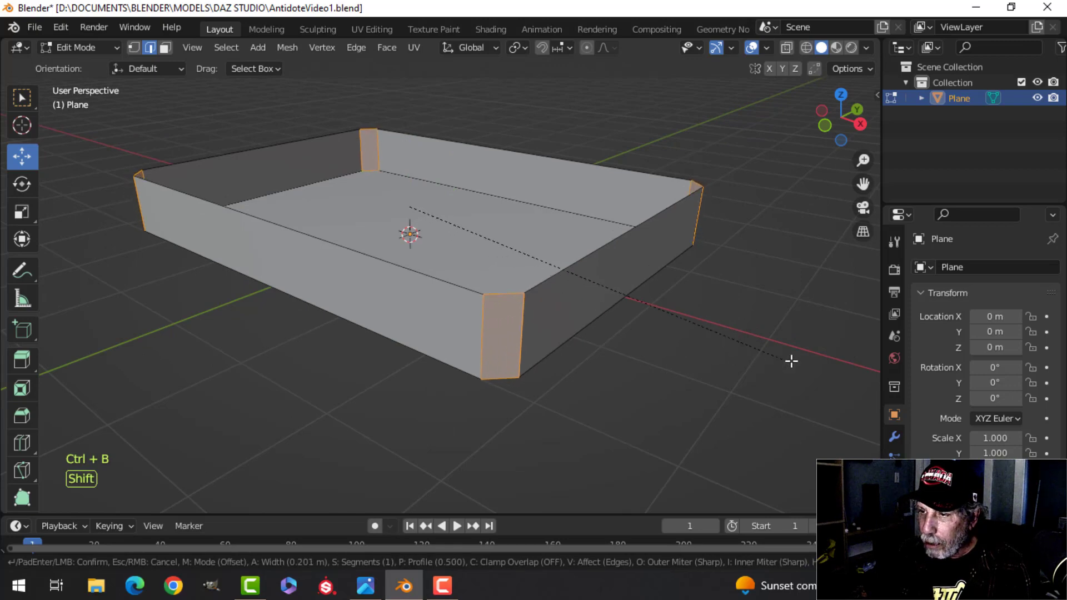
{"action": "scroll", "coordinate": [787, 362], "scroll_direction": "up", "scroll_amount": 1}
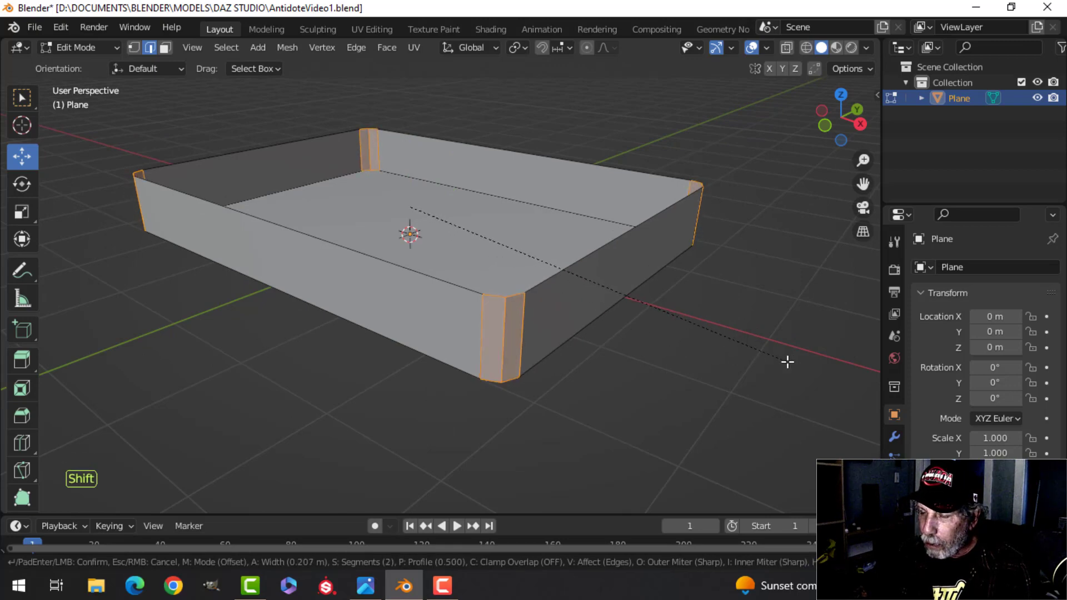
{"action": "scroll", "coordinate": [787, 362], "scroll_direction": "up", "scroll_amount": 1}
{"action": "left_click", "coordinate": [788, 362]}
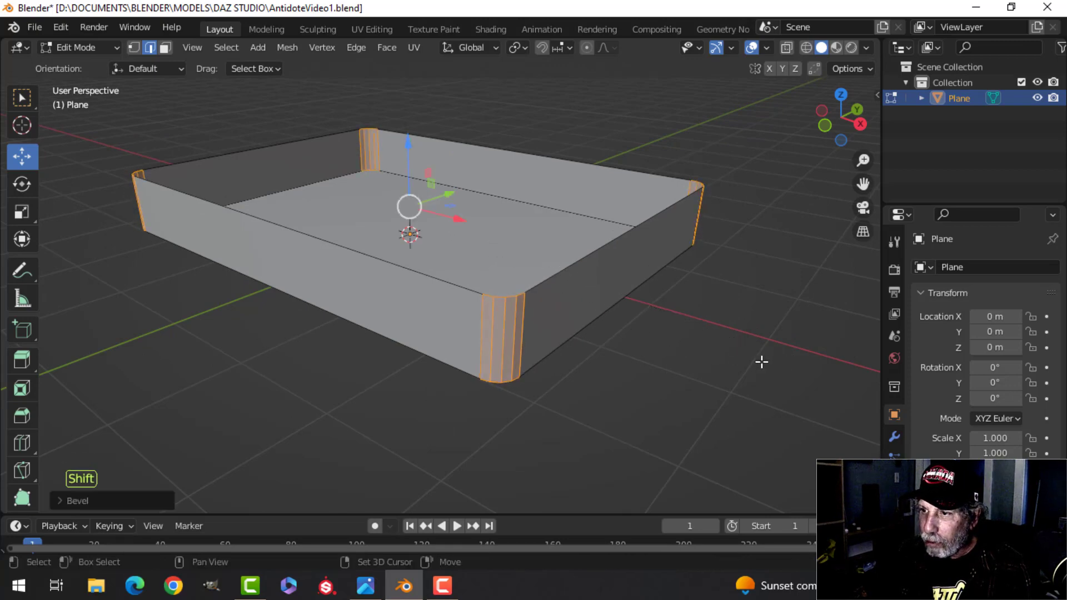
{"action": "key", "text": "alt+a"}
Step: Bevel the edge loop around the tray's underside by about 0.06 m with four segments
{"action": "middle_click_drag", "start_coordinate": [655, 360], "coordinate": [631, 300]}
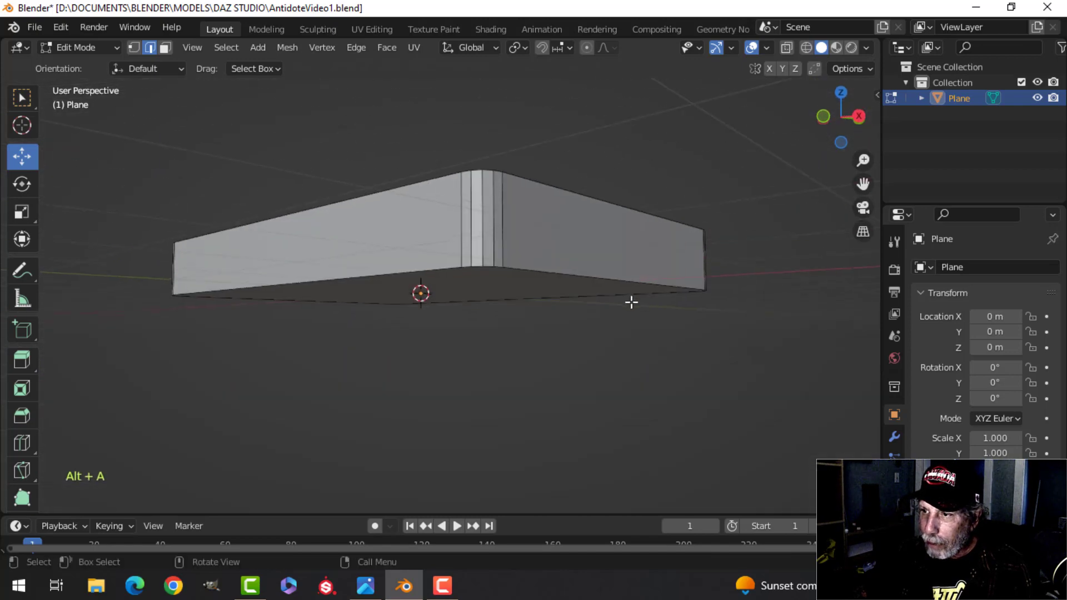
{"action": "left_click", "coordinate": [550, 257], "text": "alt+shift"}
{"action": "middle_click_drag", "start_coordinate": [550, 257], "coordinate": [589, 300]}
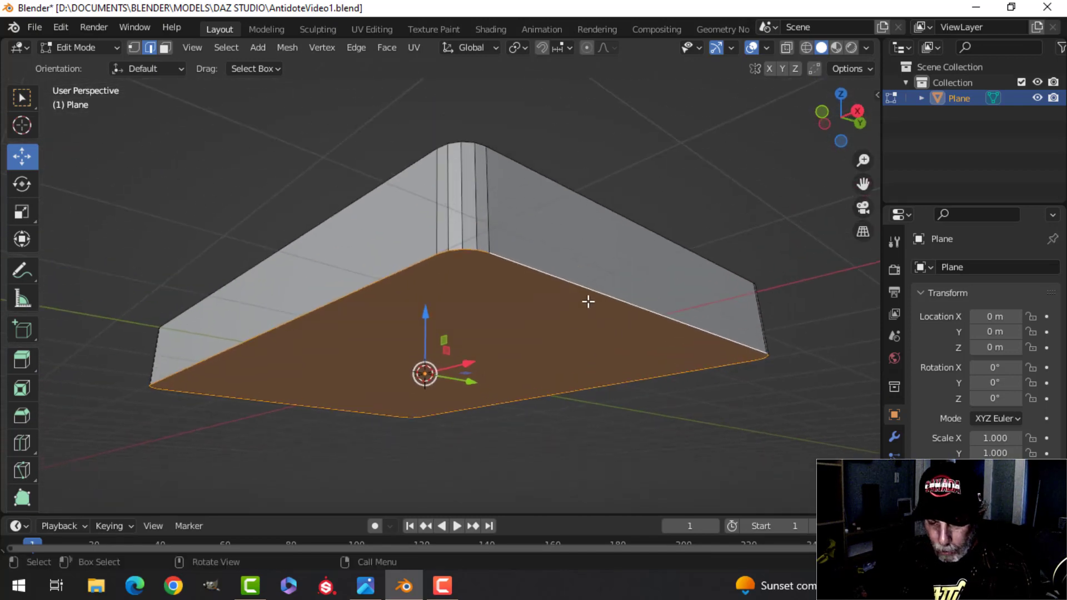
{"action": "key", "text": "ctrl+b"}
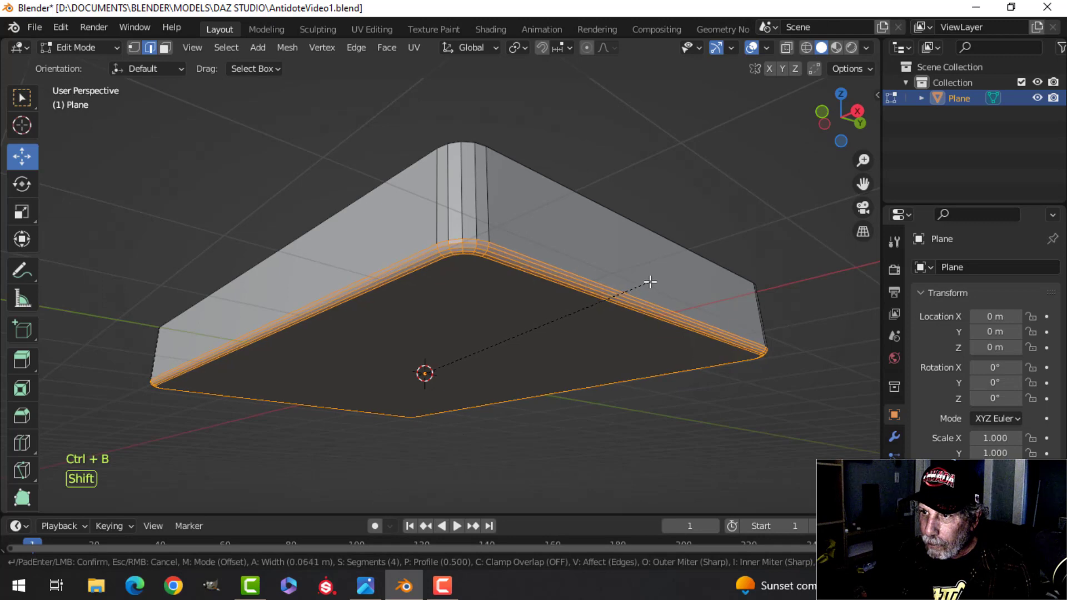
{"action": "left_click", "coordinate": [651, 279]}
{"action": "middle_click_drag", "start_coordinate": [650, 278], "coordinate": [564, 342]}
{"action": "key", "text": "alt+a"}
{"action": "scroll", "coordinate": [570, 323], "scroll_direction": "down", "scroll_amount": 3}
Step: Extrude the whole tray shell in place and shrink it inward along its normals by about 0.057 m for wall thickness
{"action": "key", "text": "a"}
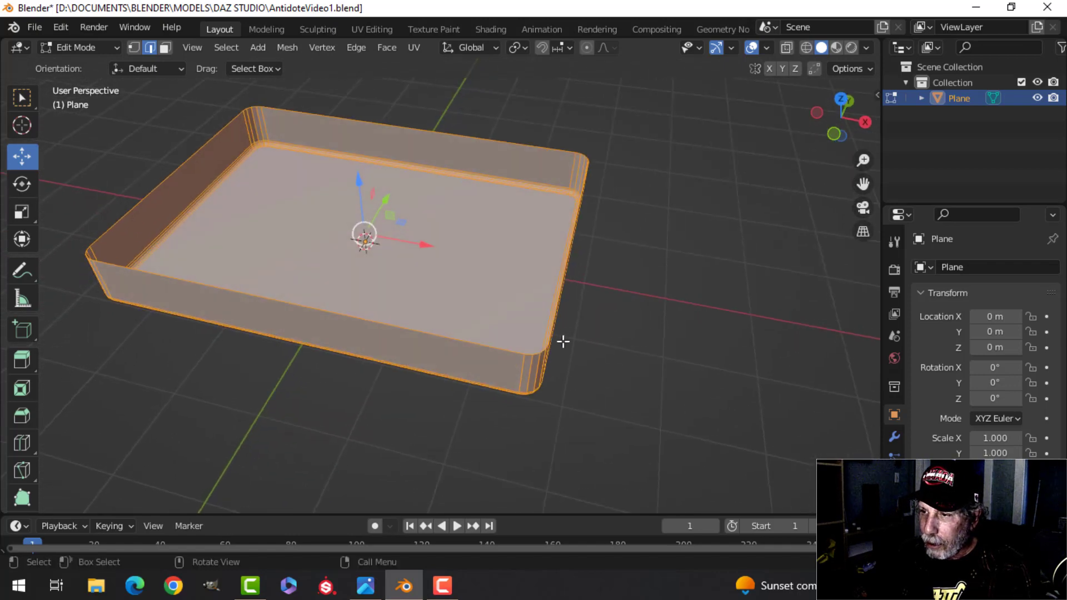
{"action": "scroll", "coordinate": [606, 323], "scroll_direction": "up", "scroll_amount": 1}
{"action": "middle_click_drag", "start_coordinate": [612, 318], "coordinate": [596, 318], "text": "shift"}
{"action": "key", "text": "e"}
{"action": "right_click", "coordinate": [599, 319]}
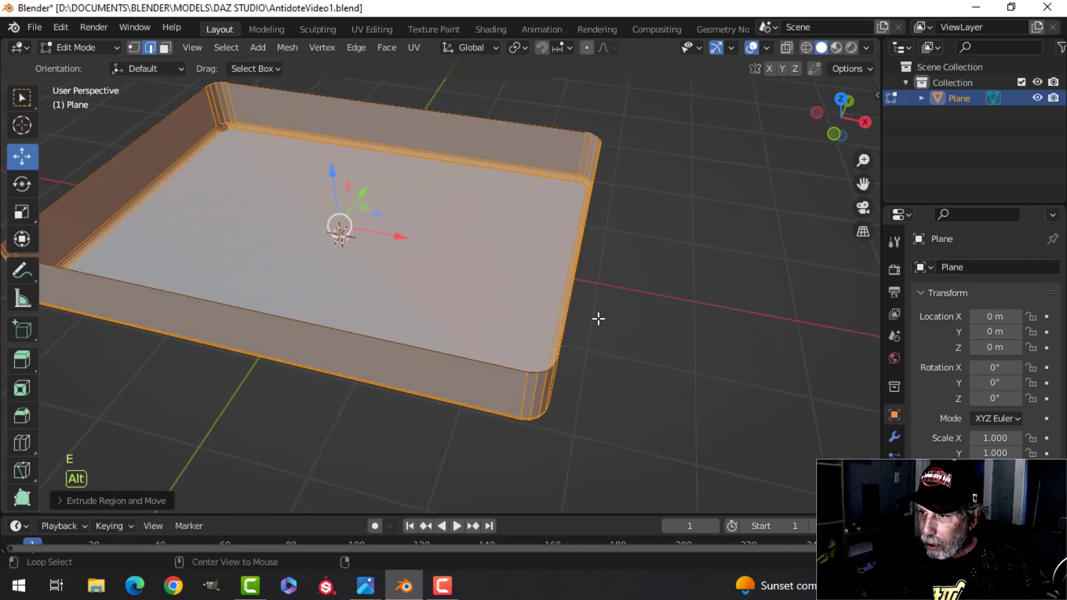
{"action": "key", "text": "alt+s"}
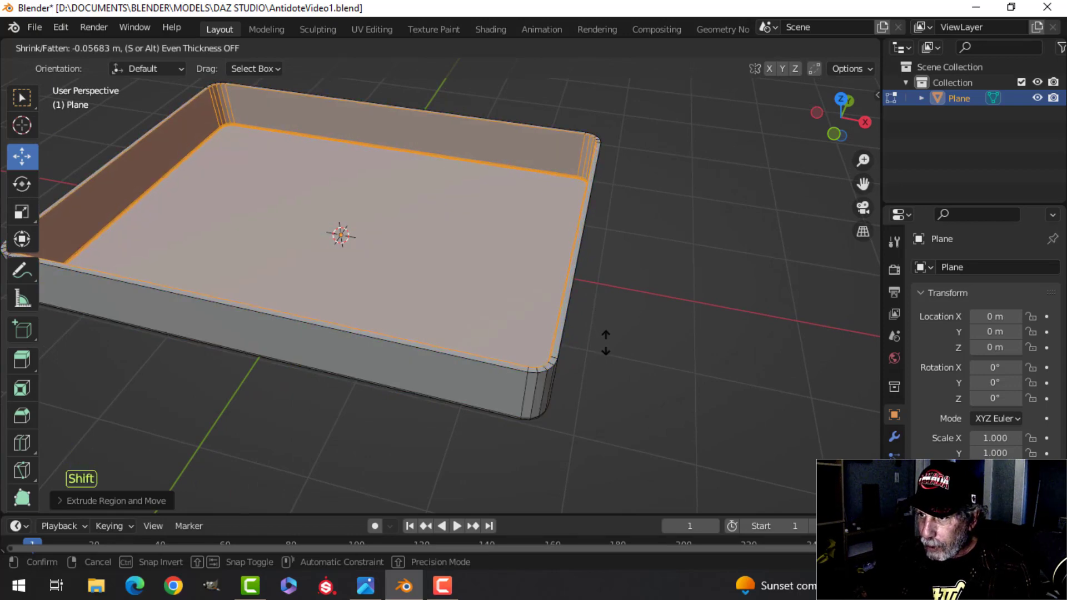
{"action": "left_click", "coordinate": [611, 350]}
{"action": "key", "text": "alt+a"}
Step: Bevel the inner and outer edge loops of the tray's upper rim slightly with two segments, and return to Object Mode
{"action": "scroll", "coordinate": [649, 344], "scroll_direction": "up", "scroll_amount": 2}
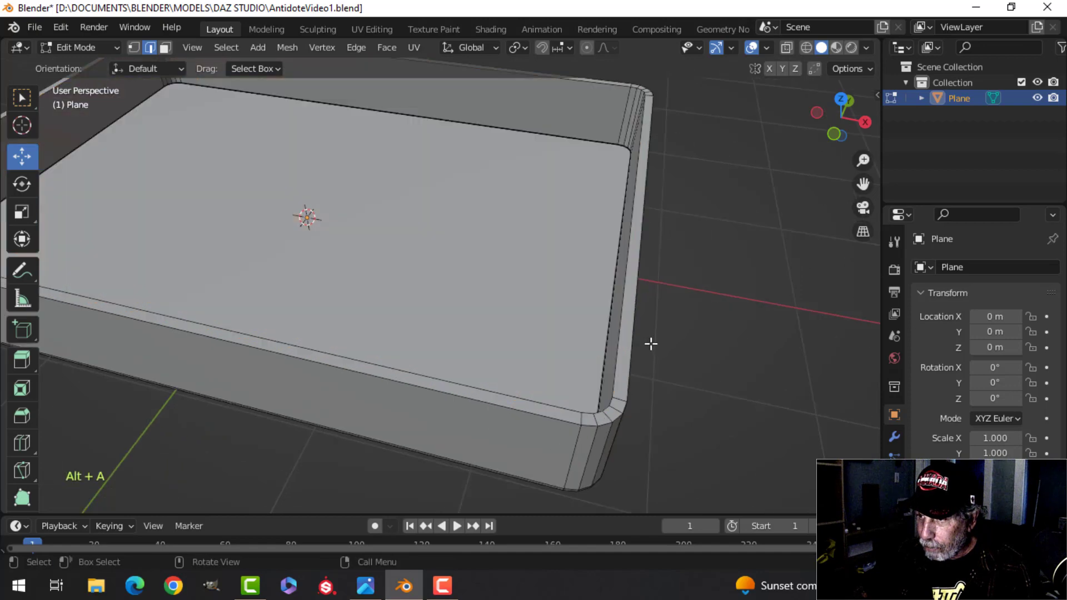
{"action": "middle_click_drag", "start_coordinate": [650, 343], "coordinate": [548, 274], "text": "shift"}
{"action": "key", "text": "2"}
{"action": "scroll", "coordinate": [566, 284], "scroll_direction": "up", "scroll_amount": 1}
{"action": "scroll", "coordinate": [586, 278], "scroll_direction": "down", "scroll_amount": 1}
{"action": "left_click", "coordinate": [509, 282], "text": "alt+shift"}
{"action": "scroll", "coordinate": [538, 297], "scroll_direction": "up", "scroll_amount": 2}
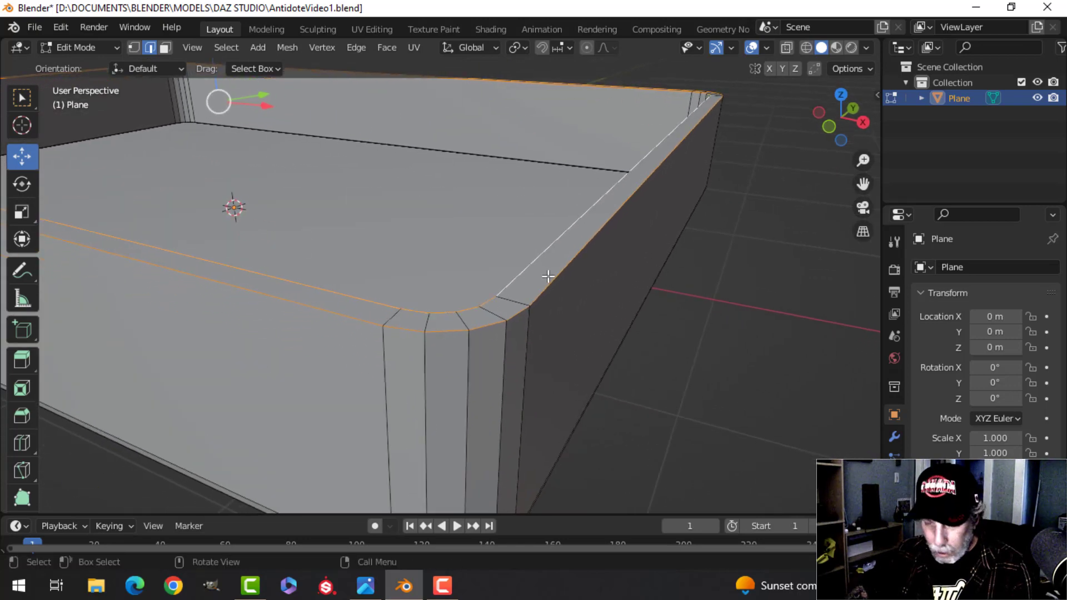
{"action": "key", "text": "ctrl+b"}
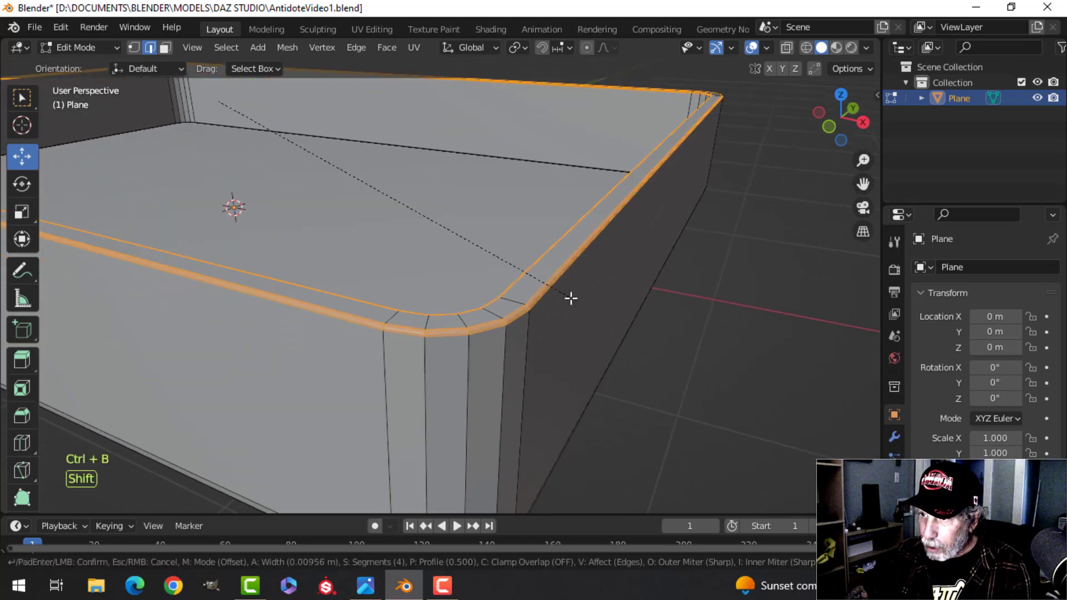
{"action": "scroll", "coordinate": [580, 305], "scroll_direction": "down", "scroll_amount": 1}
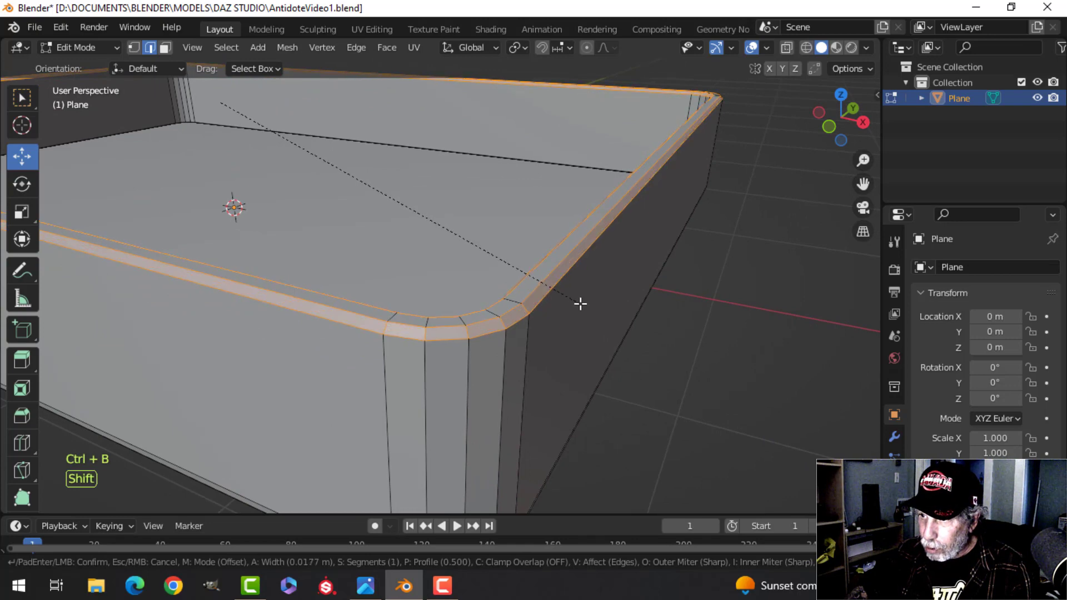
{"action": "scroll", "coordinate": [577, 299], "scroll_direction": "up", "scroll_amount": 1}
{"action": "left_click", "coordinate": [577, 299]}
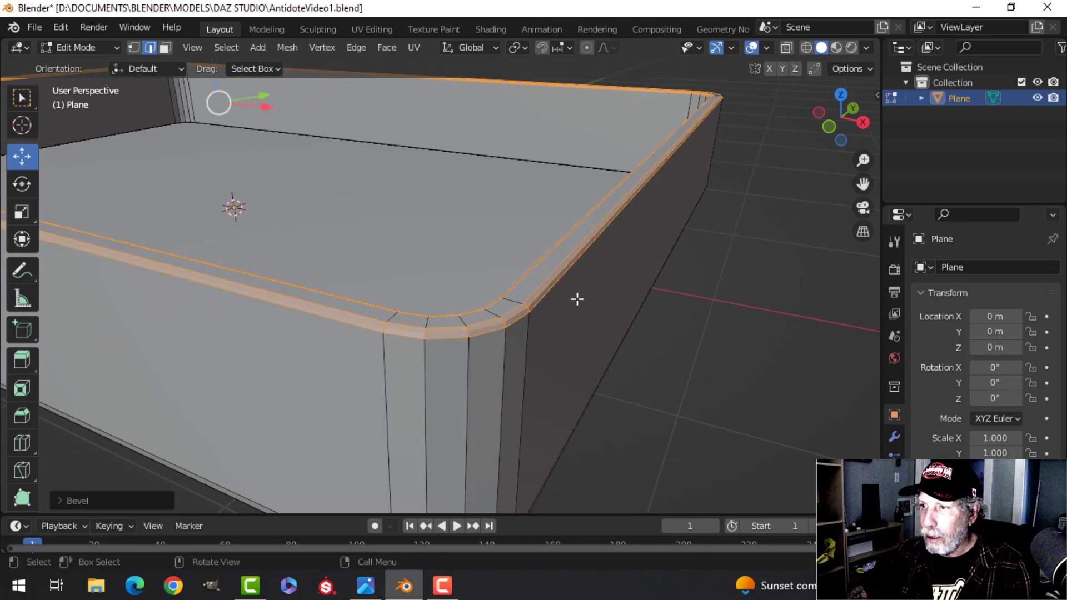
{"action": "key", "text": "Tab"}
{"action": "scroll", "coordinate": [568, 299], "scroll_direction": "down", "scroll_amount": 3}
{"action": "key", "text": "alt+a"}
Step: Box-select the tray's upper rim in front wireframe view and raise it slightly along Z to make the walls taller
{"action": "middle_click_drag", "start_coordinate": [568, 299], "coordinate": [498, 303]}
{"action": "left_click", "coordinate": [497, 297]}
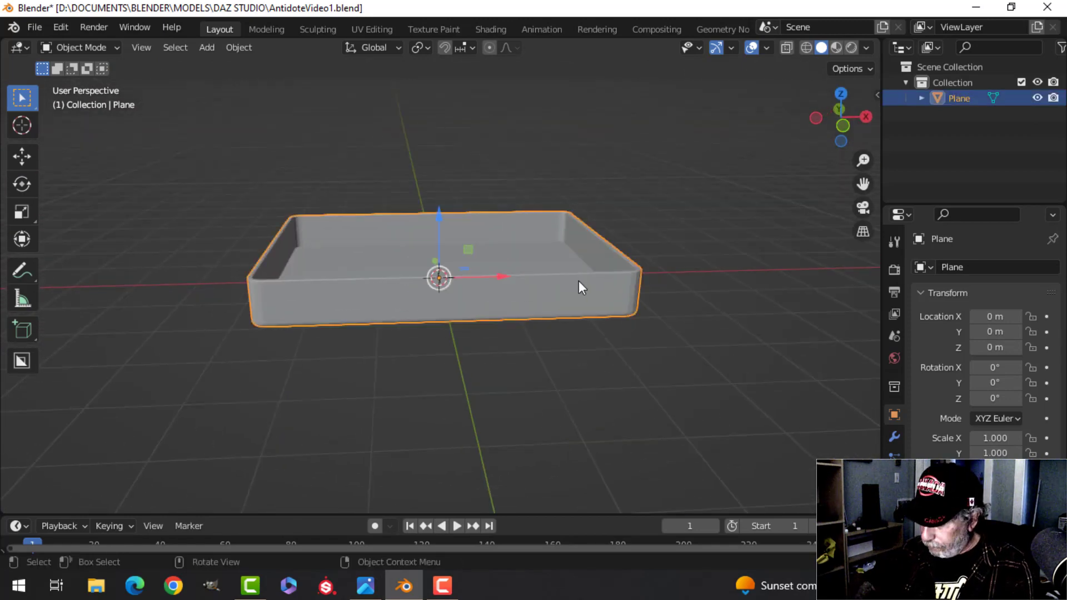
{"action": "key", "text": "KP_1"}
{"action": "key", "text": "Tab"}
{"action": "key", "text": "z"}
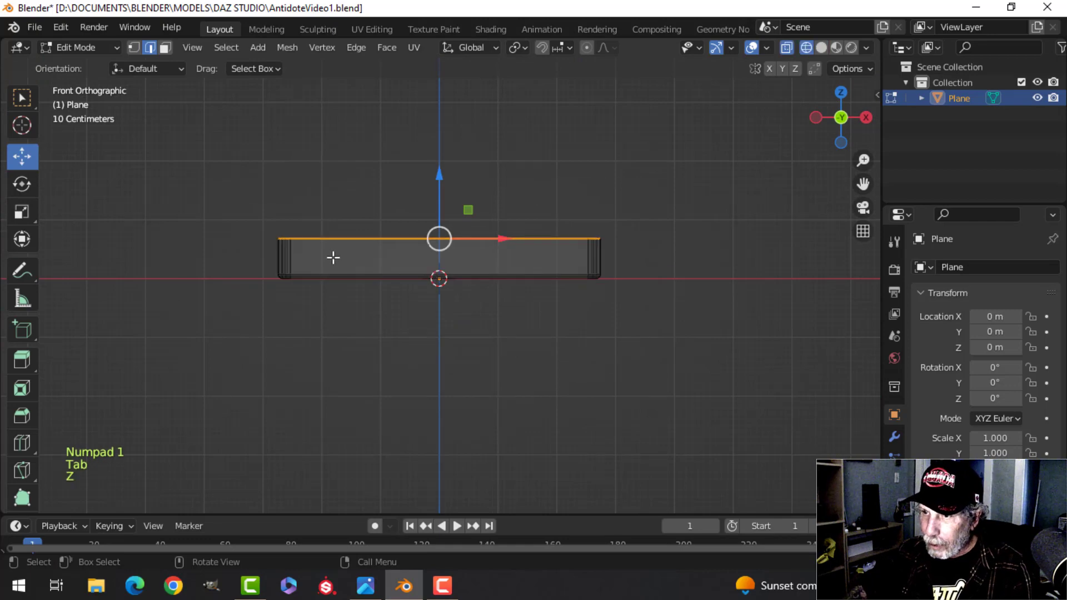
{"action": "key", "text": "alt+a"}
{"action": "key", "text": "b"}
{"action": "left_click_drag", "start_coordinate": [221, 208], "coordinate": [622, 251]}
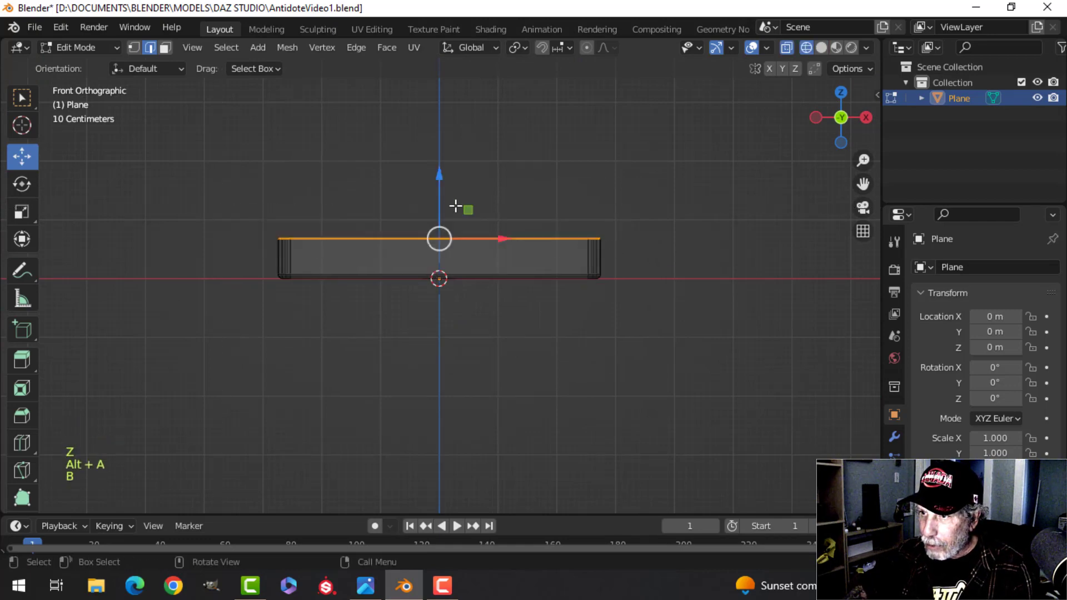
{"action": "left_click_drag", "start_coordinate": [439, 188], "coordinate": [504, 215]}
{"action": "key", "text": "alt+a"}
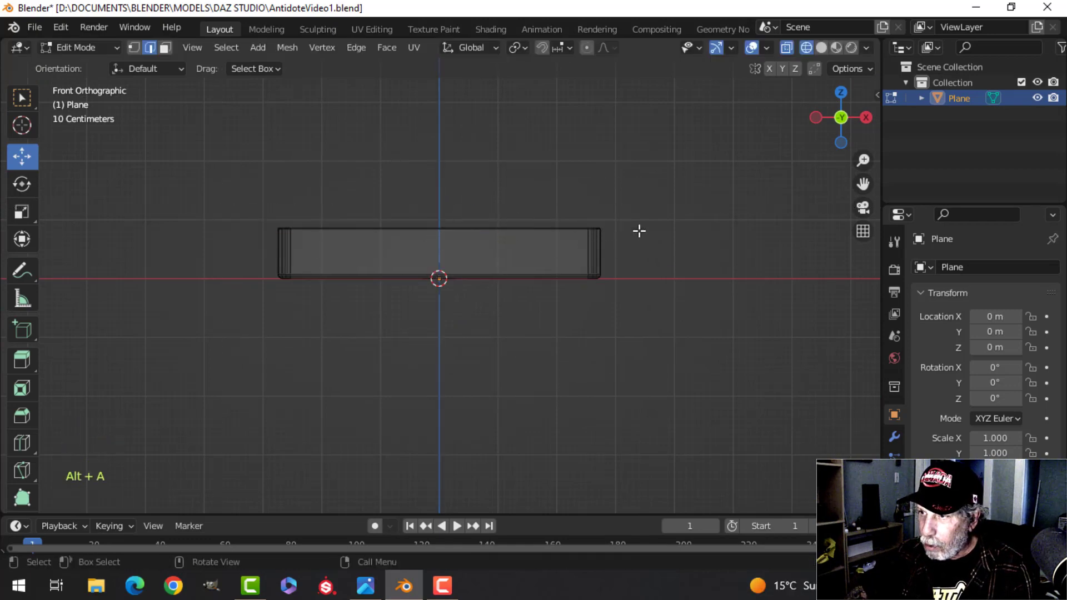
{"action": "key", "text": "z"}
{"action": "key", "text": "Tab"}
Step: Enable Cavity viewport shading with type Both and increase the world-space ridge and valley strength
{"action": "middle_click_drag", "start_coordinate": [605, 251], "coordinate": [548, 286]}
{"action": "scroll", "coordinate": [500, 289], "scroll_direction": "up", "scroll_amount": 2}
{"action": "key", "text": "alt+a"}
{"action": "scroll", "coordinate": [505, 281], "scroll_direction": "down", "scroll_amount": 2}
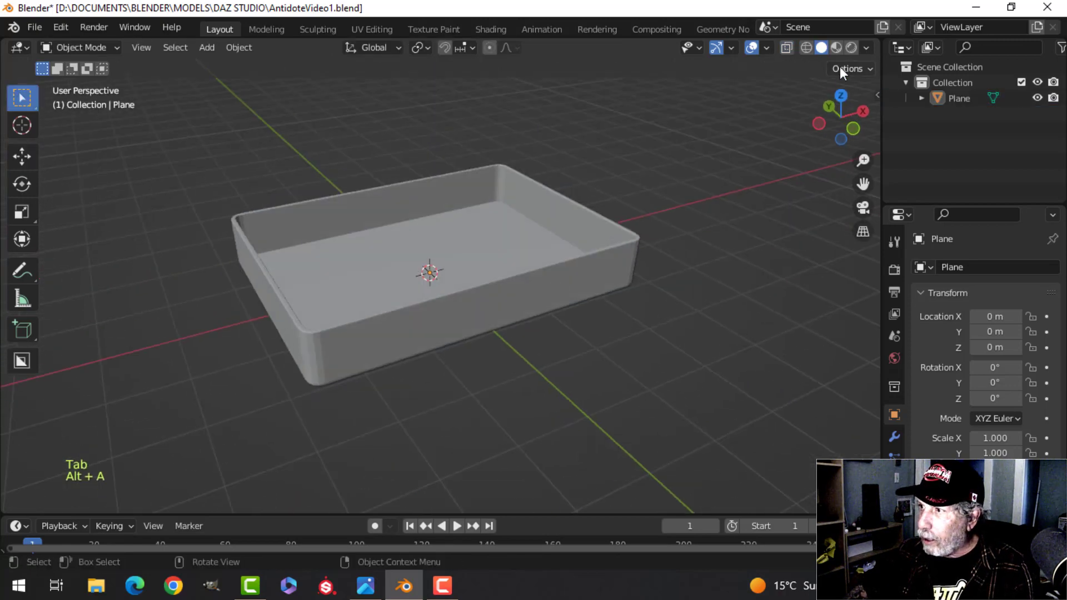
{"action": "left_click", "coordinate": [866, 48]}
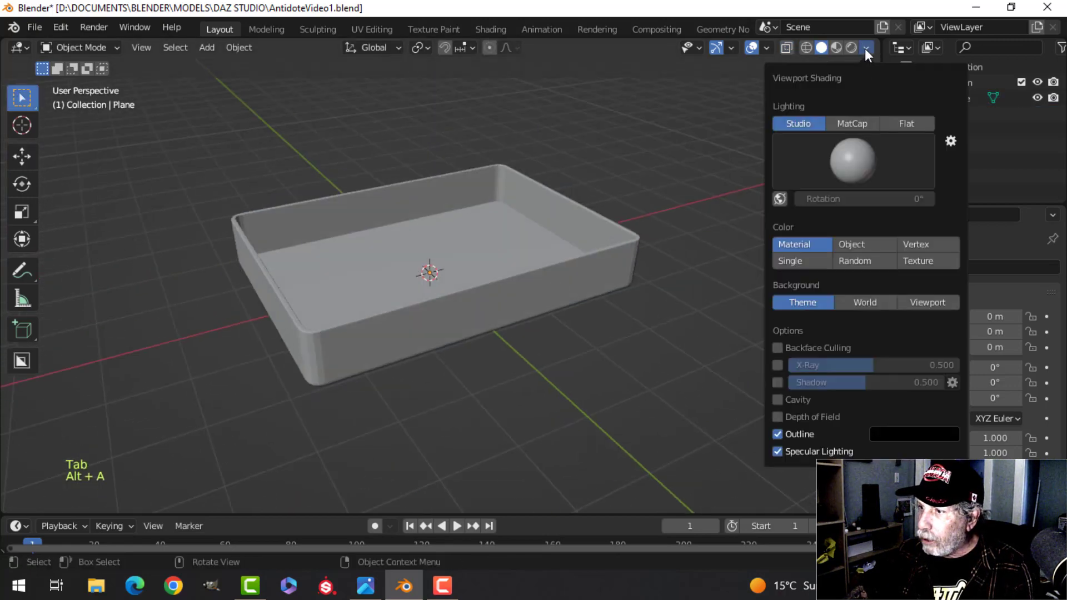
{"action": "left_click", "coordinate": [778, 400]}
{"action": "left_click", "coordinate": [914, 400]}
{"action": "left_click", "coordinate": [913, 451]}
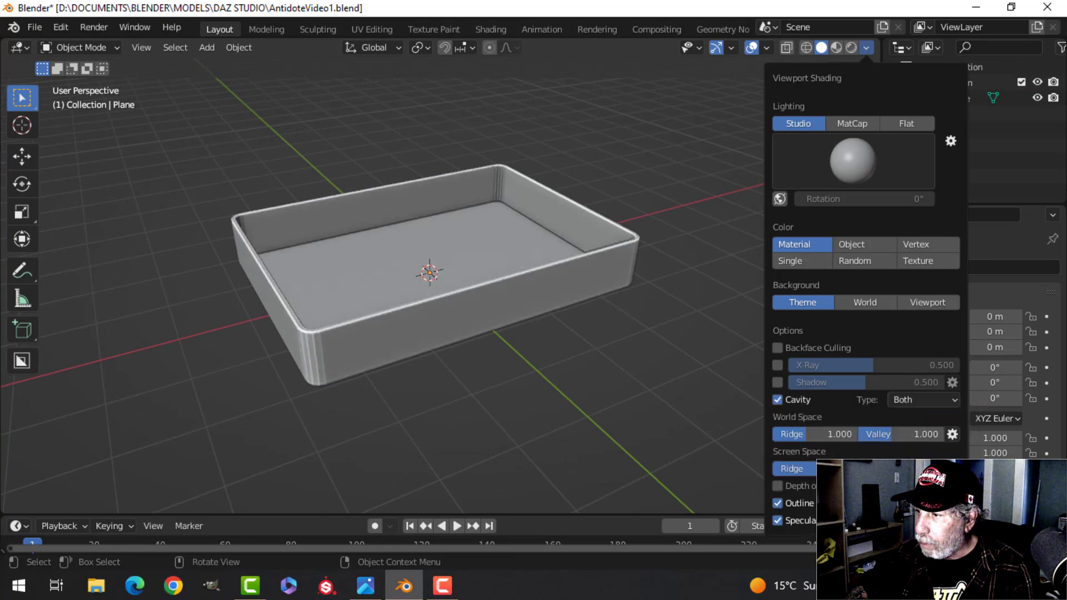
{"action": "left_click_drag", "start_coordinate": [805, 438], "coordinate": [935, 437]}
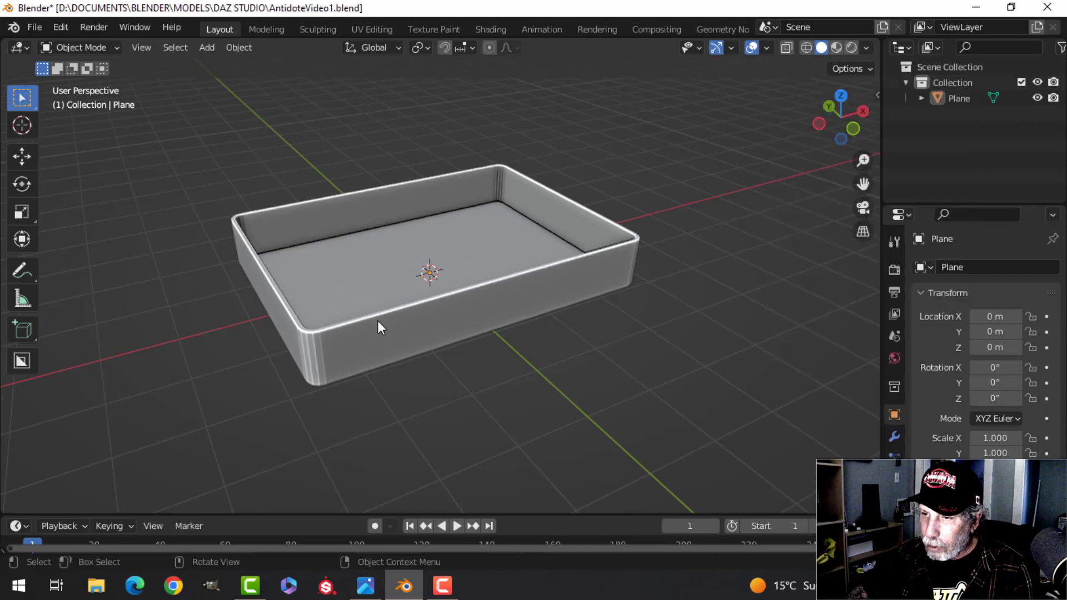
Step: Apply smooth shading to the tray object
{"action": "right_click", "coordinate": [387, 342]}
{"action": "left_click", "coordinate": [351, 280]}
{"action": "scroll", "coordinate": [445, 317], "scroll_direction": "up", "scroll_amount": 2}
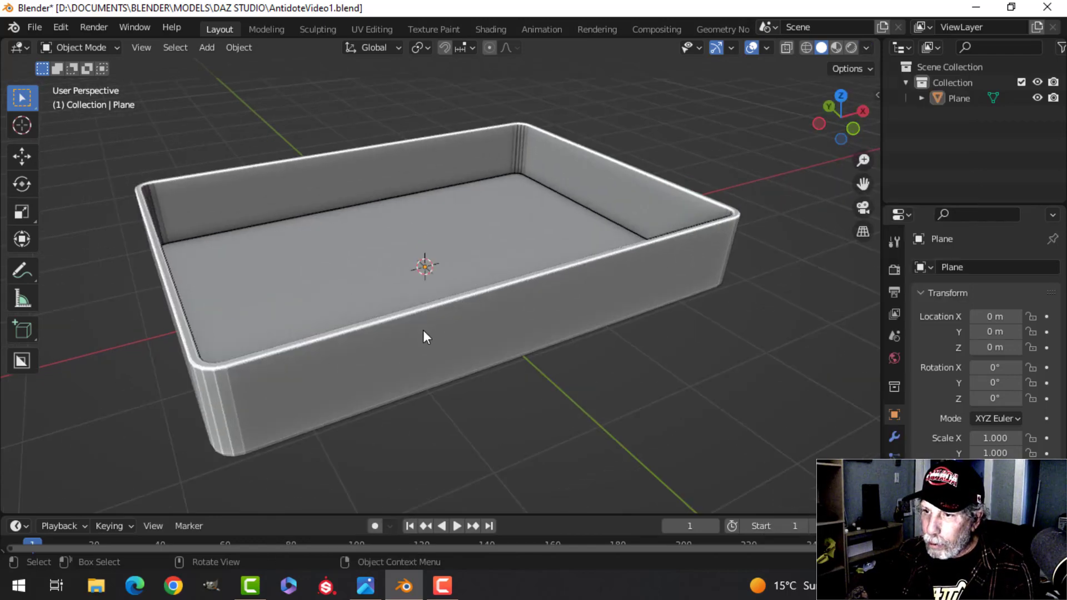
{"action": "left_click", "coordinate": [422, 330]}
{"action": "right_click", "coordinate": [422, 332]}
{"action": "left_click", "coordinate": [392, 282]}
{"action": "key", "text": "alt+a"}
{"action": "middle_click_drag", "start_coordinate": [494, 274], "coordinate": [686, 146]}
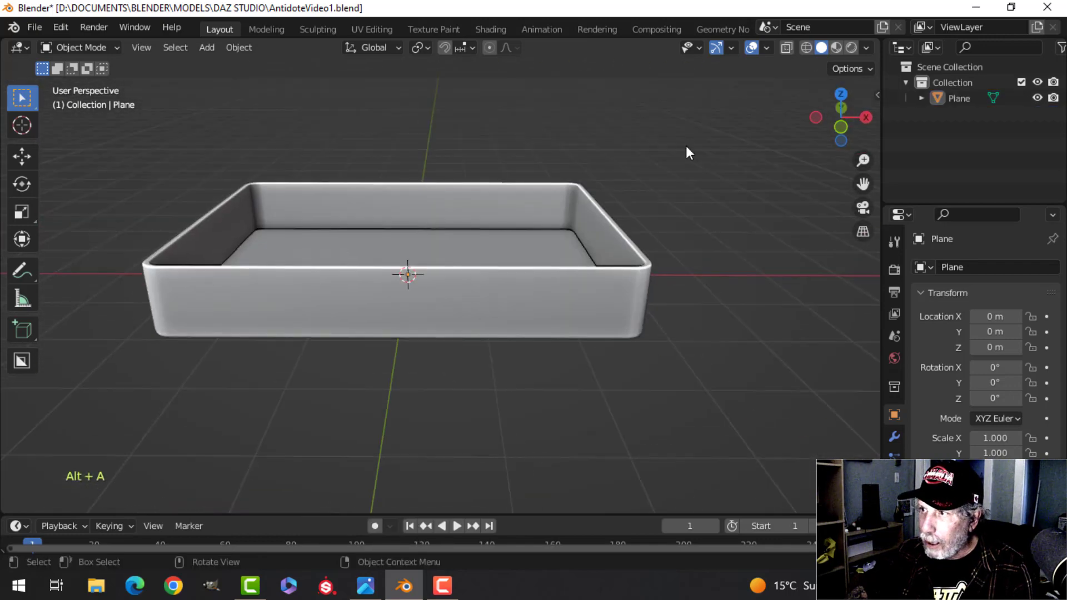
Step: Show the Face Orientation overlay and recalculate all of the tray's normals to the outside
{"action": "left_click", "coordinate": [767, 48]}
{"action": "left_click", "coordinate": [699, 335]}
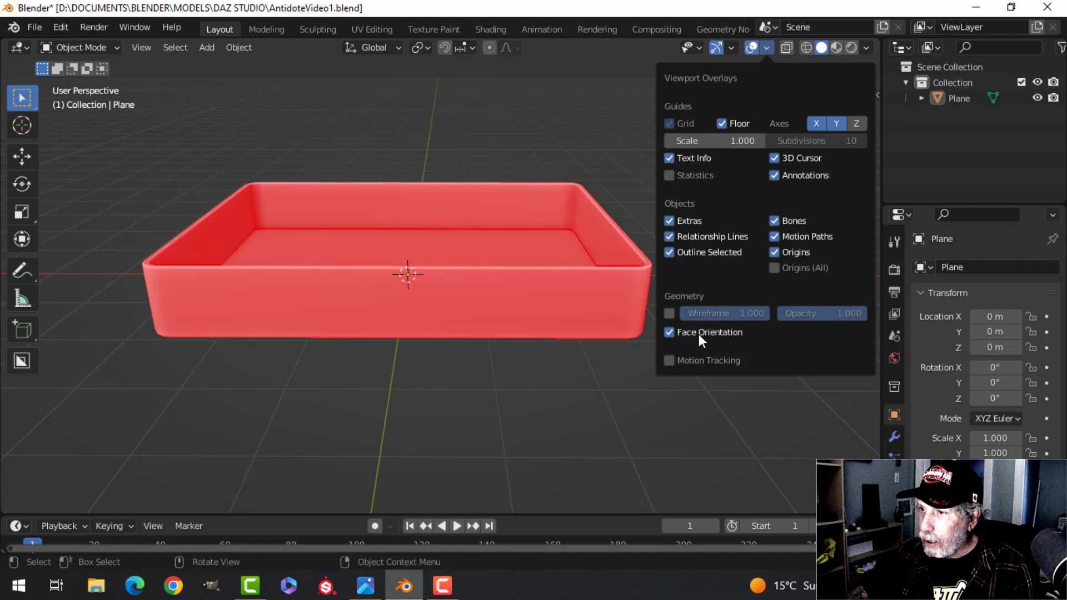
{"action": "key", "text": "Tab"}
{"action": "key", "text": "a"}
{"action": "key", "text": "alt+n"}
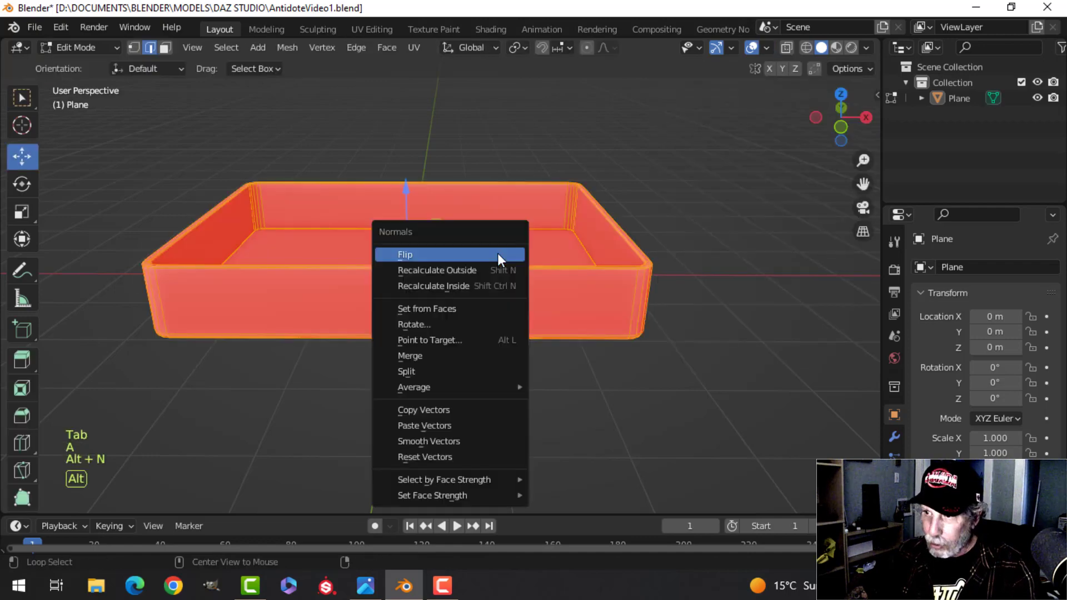
{"action": "left_click", "coordinate": [482, 270]}
{"action": "key", "text": "Tab"}
{"action": "key", "text": "a"}
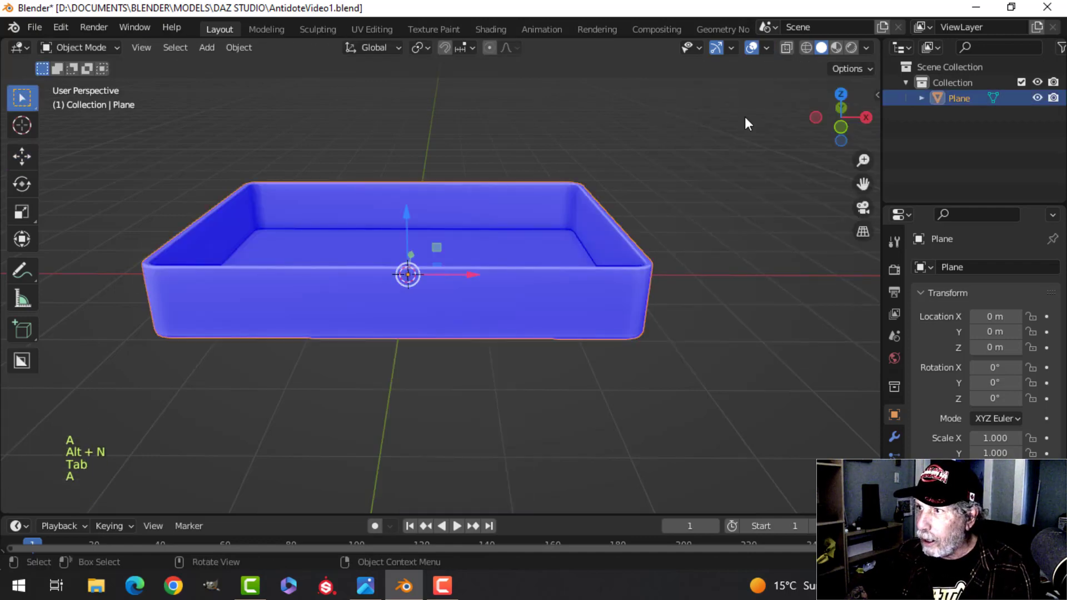
{"action": "key", "text": "alt+a"}
Step: Turn off the Face Orientation overlay and deselect the tray
{"action": "left_click", "coordinate": [768, 48]}
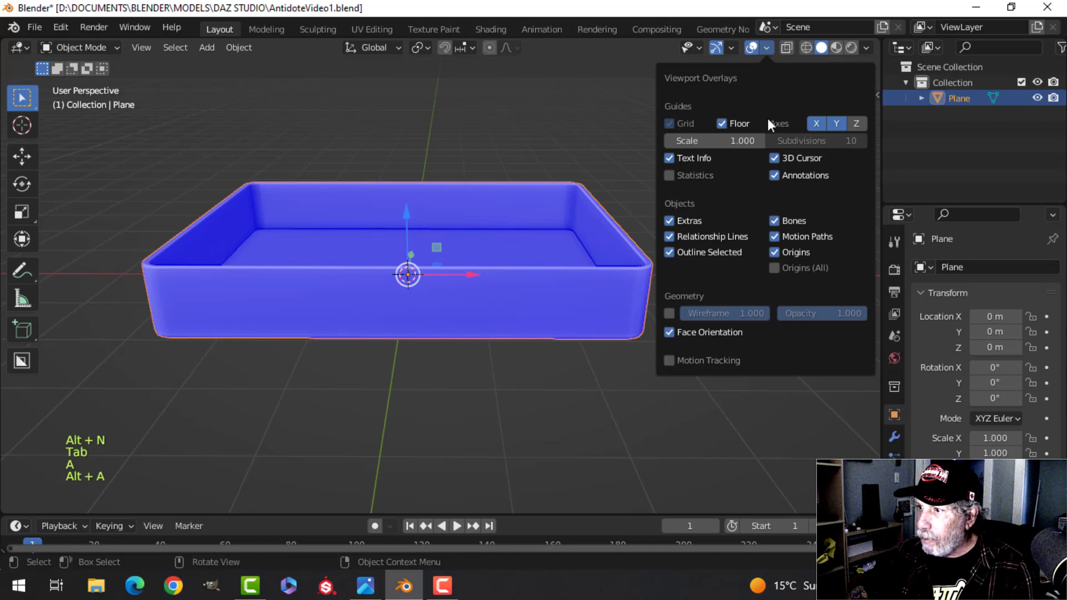
{"action": "left_click", "coordinate": [713, 329]}
{"action": "key", "text": "alt+a"}
Step: Compare the tray with the case in the communications-gear-large.jpg reference image and return to Blender
{"action": "key", "text": "KP_1"}
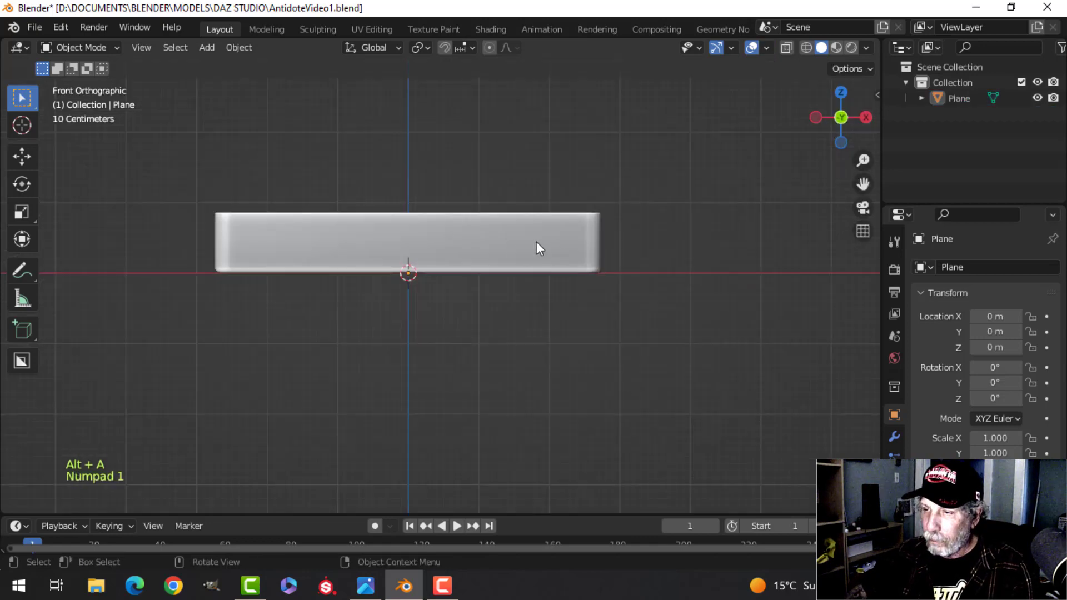
{"action": "scroll", "coordinate": [556, 233], "scroll_direction": "down", "scroll_amount": 1}
{"action": "middle_click_drag", "start_coordinate": [585, 205], "coordinate": [508, 352]}
{"action": "scroll", "coordinate": [515, 286], "scroll_direction": "up", "scroll_amount": 2}
{"action": "left_click", "coordinate": [378, 592]}
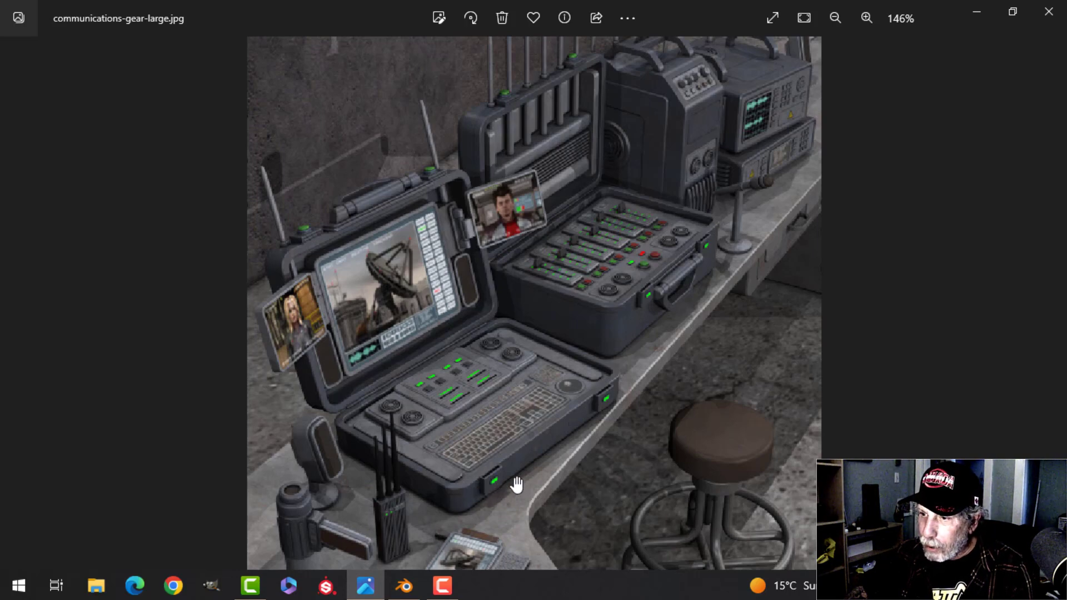
{"action": "left_click", "coordinate": [421, 588]}
Step: Duplicate the large outer face of the tray's front wall in place and scale the copy down slightly
{"action": "scroll", "coordinate": [440, 344], "scroll_direction": "up", "scroll_amount": 3}
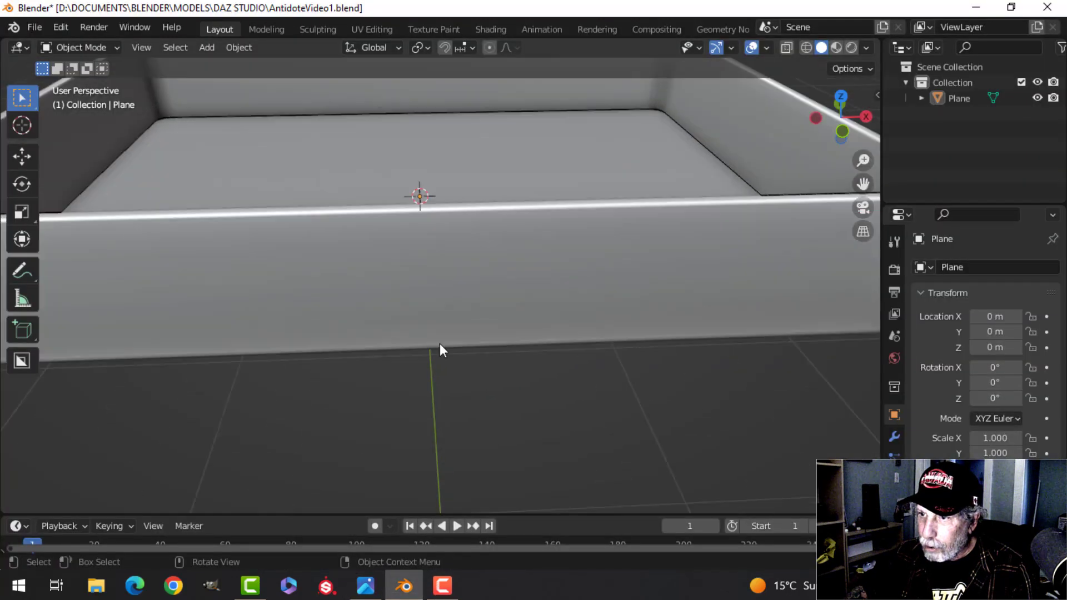
{"action": "scroll", "coordinate": [531, 359], "scroll_direction": "down", "scroll_amount": 3}
{"action": "left_click", "coordinate": [527, 335]}
{"action": "key", "text": "Tab"}
{"action": "middle_click_drag", "start_coordinate": [527, 334], "coordinate": [481, 312]}
{"action": "key", "text": "alt+a"}
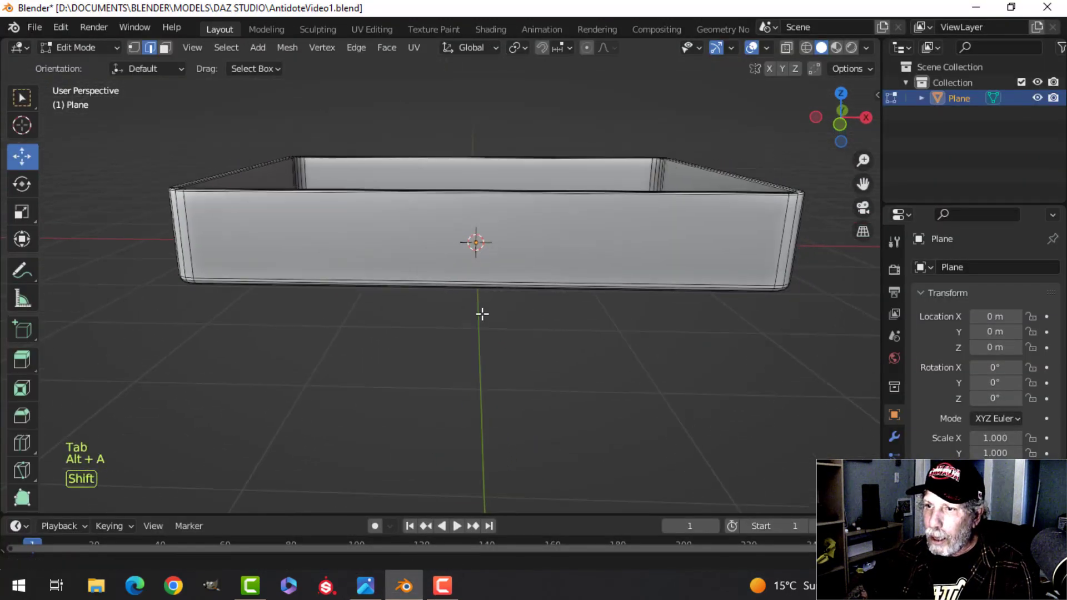
{"action": "key", "text": "3"}
{"action": "left_click", "coordinate": [443, 263]}
{"action": "middle_click_drag", "start_coordinate": [448, 248], "coordinate": [608, 266]}
{"action": "key", "text": "shift+d"}
{"action": "key", "text": "s"}
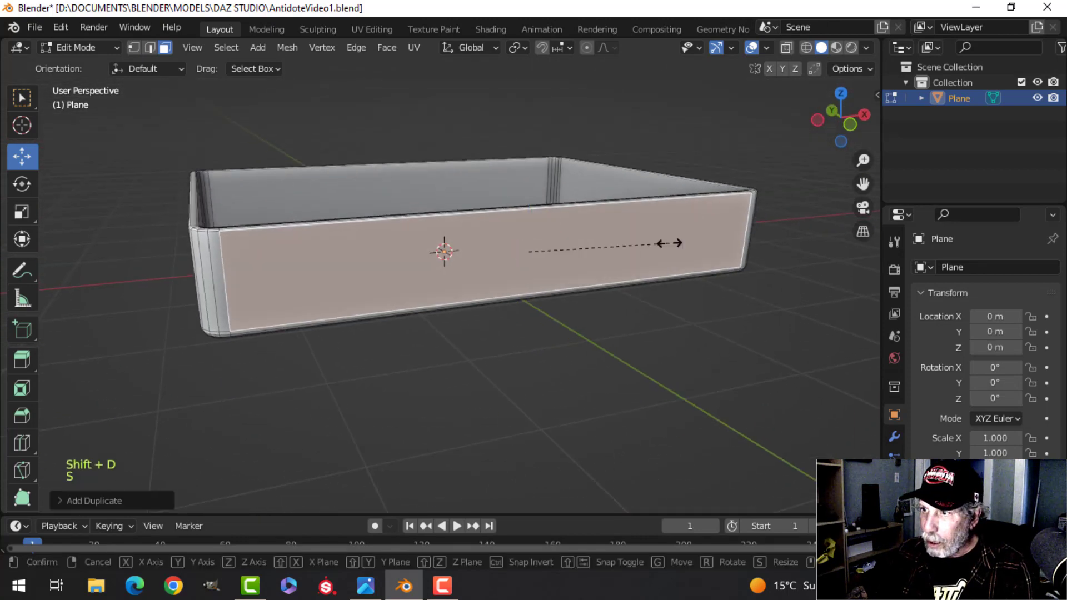
{"action": "left_click", "coordinate": [626, 249]}
Step: Scale the duplicated face along X and along Z into a small, nearly square panel
{"action": "key", "text": "s"}
{"action": "key", "text": "x"}
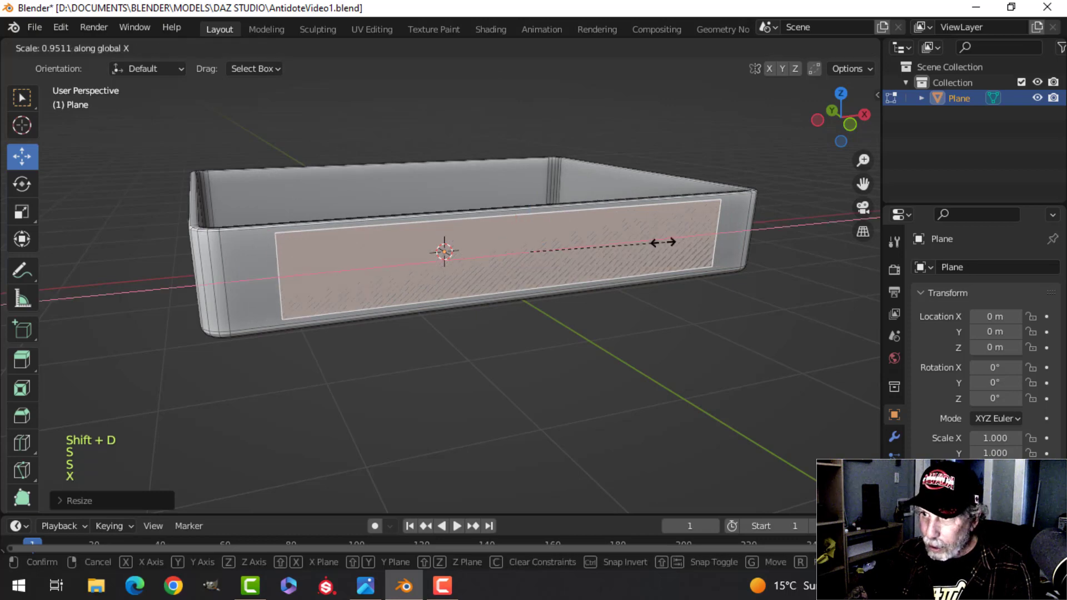
{"action": "left_click", "coordinate": [545, 249]}
{"action": "key", "text": "s"}
{"action": "key", "text": "z"}
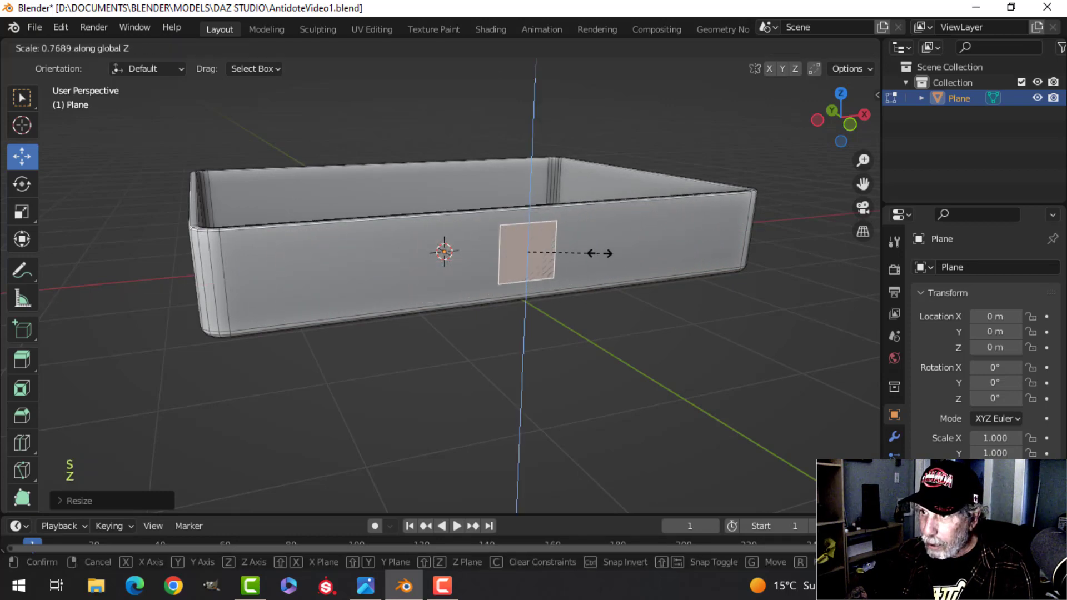
{"action": "left_click", "coordinate": [584, 249]}
Step: Move the small panel near the front wall's -X end, slightly outward, and separate it into its own object for editing
{"action": "left_click_drag", "start_coordinate": [584, 249], "coordinate": [376, 256]}
{"action": "middle_click_drag", "start_coordinate": [457, 253], "coordinate": [517, 264]}
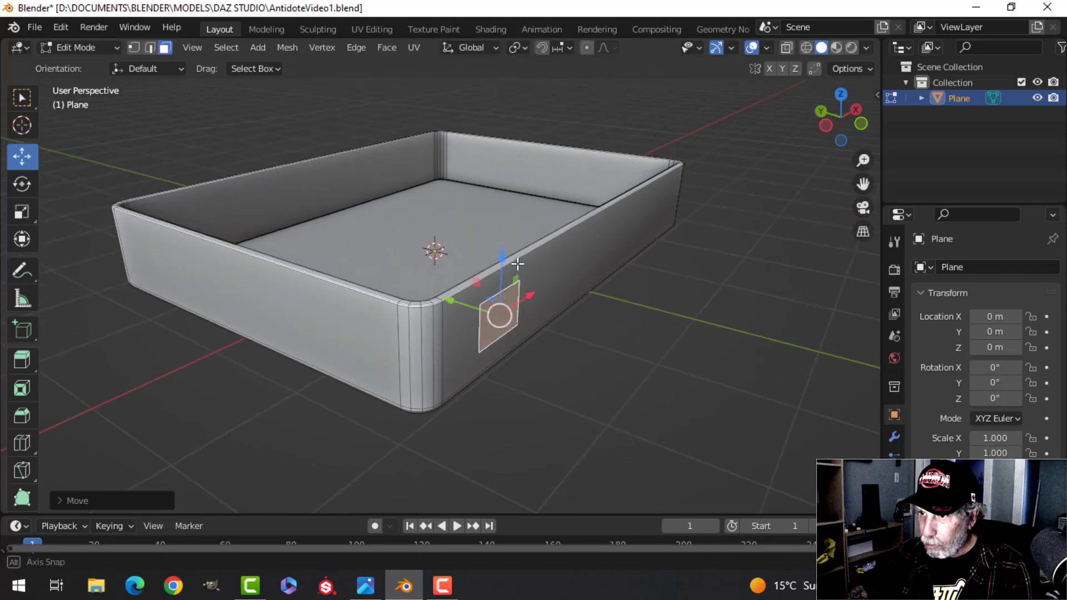
{"action": "key", "text": "p"}
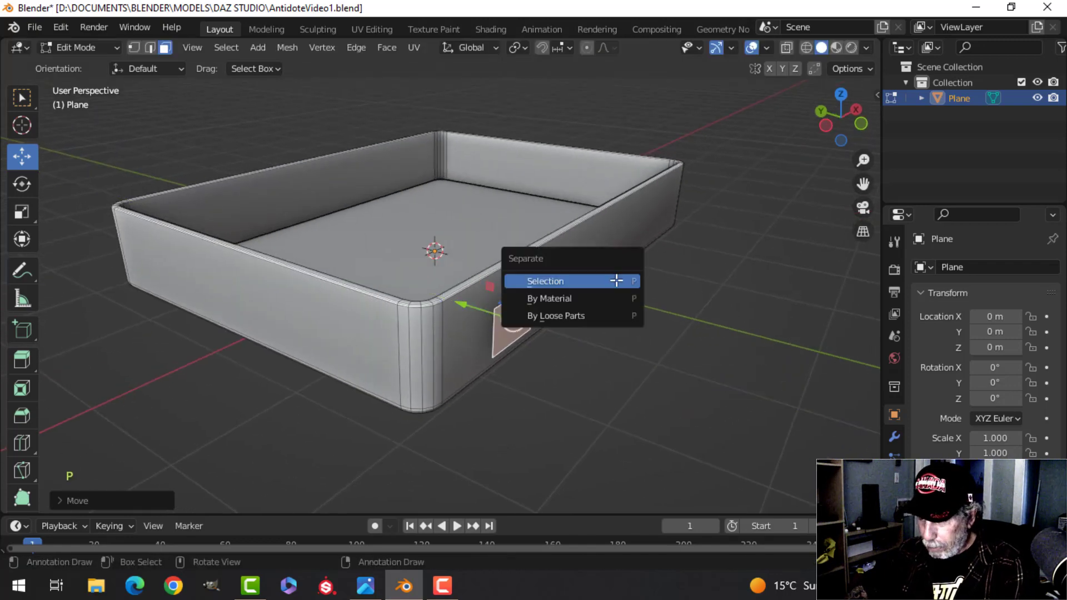
{"action": "left_click", "coordinate": [617, 280]}
{"action": "key", "text": "Tab"}
{"action": "left_click", "coordinate": [527, 335]}
{"action": "key", "text": "Tab"}
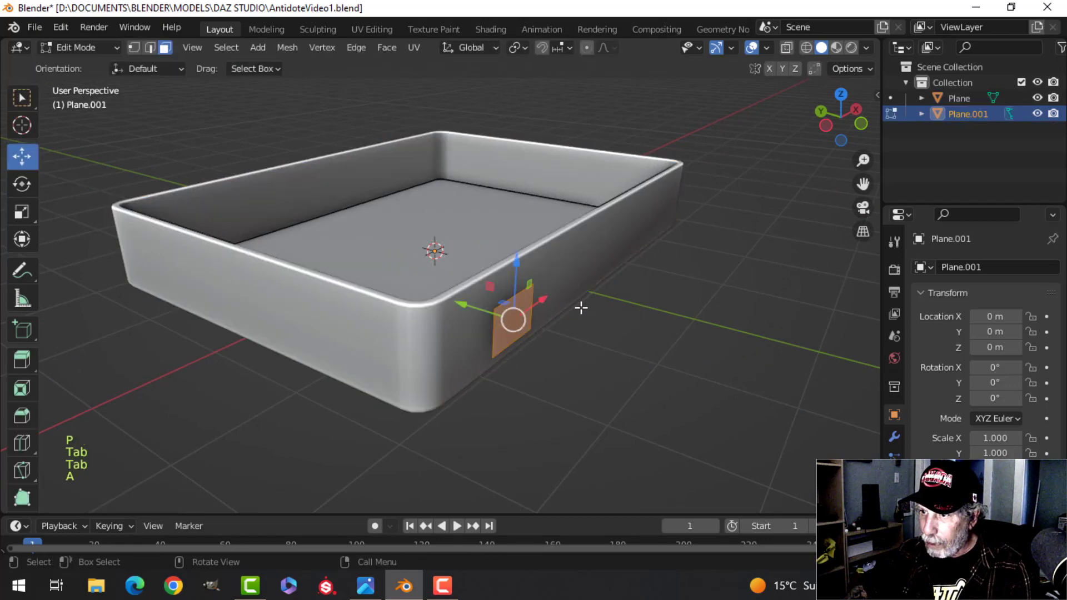
Step: In front view, move the small panel up about 0.19 m so its upper edge meets the tray's rim
{"action": "middle_click_drag", "start_coordinate": [579, 307], "coordinate": [522, 297]}
{"action": "key", "text": "a"}
{"action": "key", "text": "KP_1"}
{"action": "scroll", "coordinate": [503, 286], "scroll_direction": "up", "scroll_amount": 4}
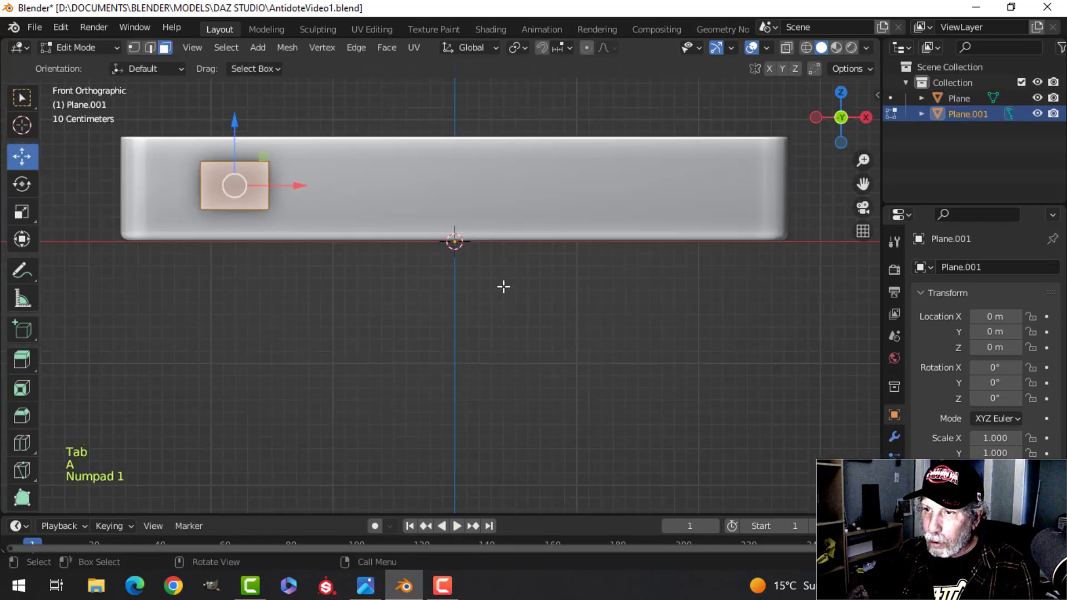
{"action": "middle_click_drag", "start_coordinate": [300, 235], "coordinate": [449, 328], "text": "shift"}
{"action": "scroll", "coordinate": [443, 312], "scroll_direction": "up", "scroll_amount": 1}
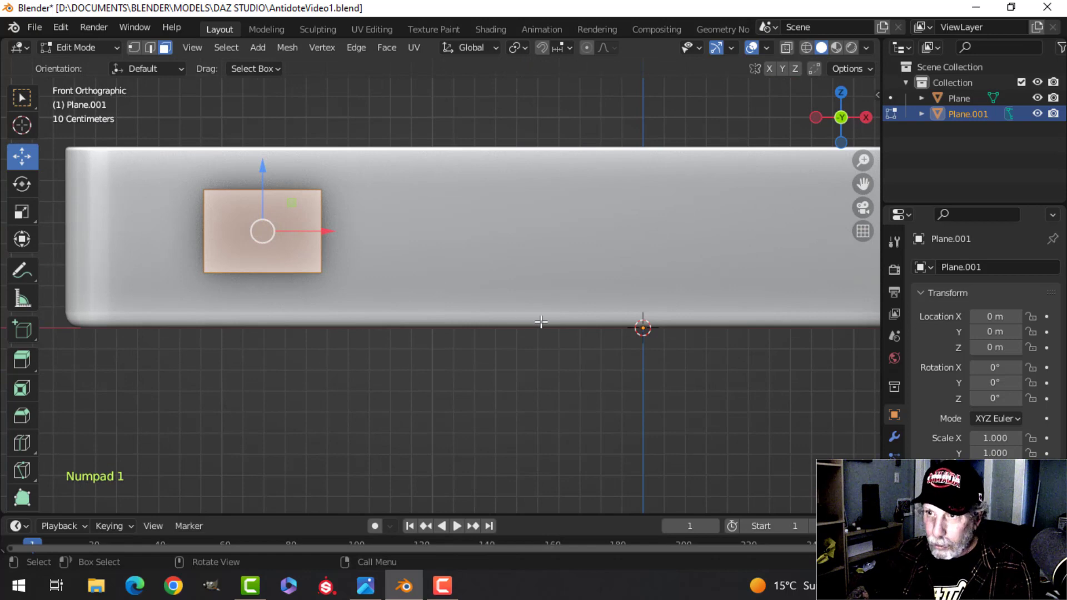
{"action": "key", "text": "g"}
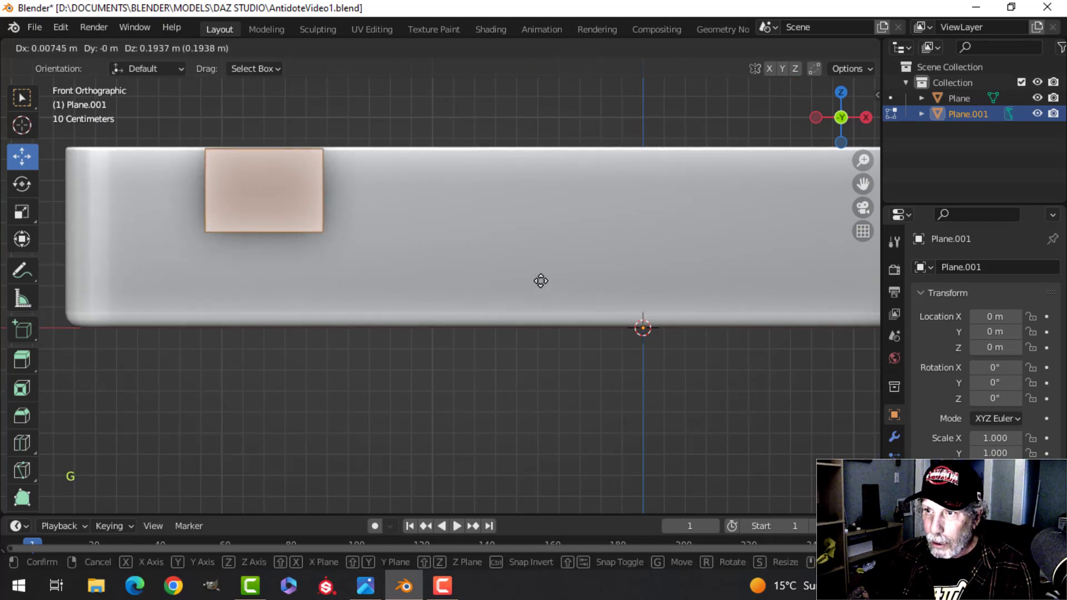
{"action": "left_click", "coordinate": [541, 280]}
Step: Compare the panel's placement with the latches in the communications-gear-large.jpg reference image and return to Blender
{"action": "middle_click_drag", "start_coordinate": [369, 231], "coordinate": [467, 286]}
{"action": "scroll", "coordinate": [467, 285], "scroll_direction": "down", "scroll_amount": 3}
{"action": "middle_click_drag", "start_coordinate": [607, 302], "coordinate": [473, 233], "text": "shift"}
{"action": "mouse_move", "coordinate": [472, 234]}
{"action": "middle_mouse_down"}
{"action": "mouse_move", "coordinate": [485, 194]}
{"action": "mouse_move", "coordinate": [461, 174]}
{"action": "mouse_move", "coordinate": [455, 222]}
{"action": "mouse_move", "coordinate": [476, 220]}
{"action": "middle_mouse_up"}
{"action": "scroll", "coordinate": [460, 174], "scroll_direction": "down", "scroll_amount": 2}
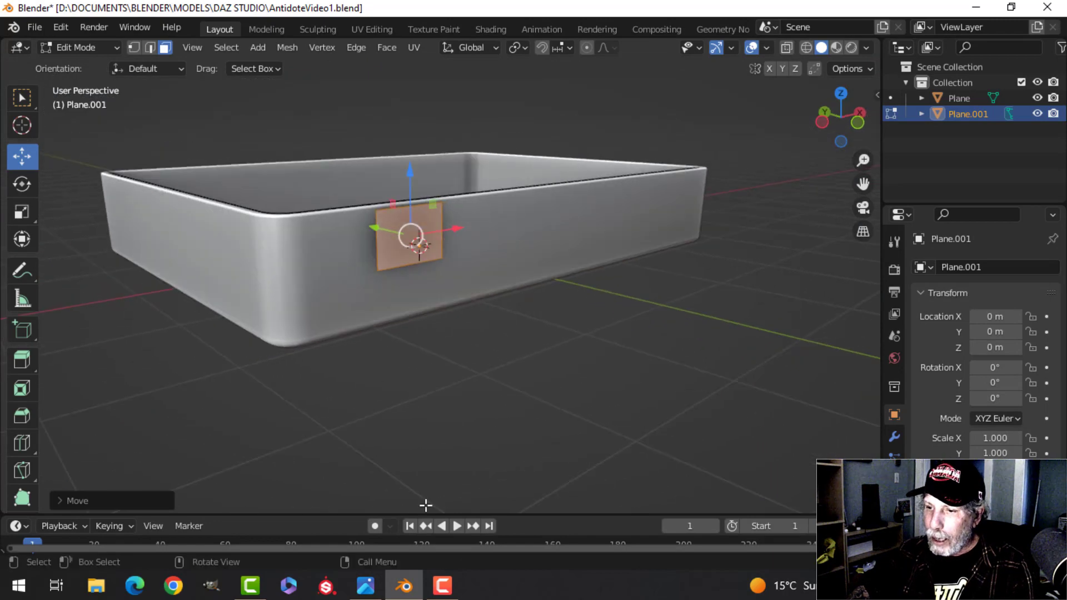
{"action": "left_click", "coordinate": [366, 585]}
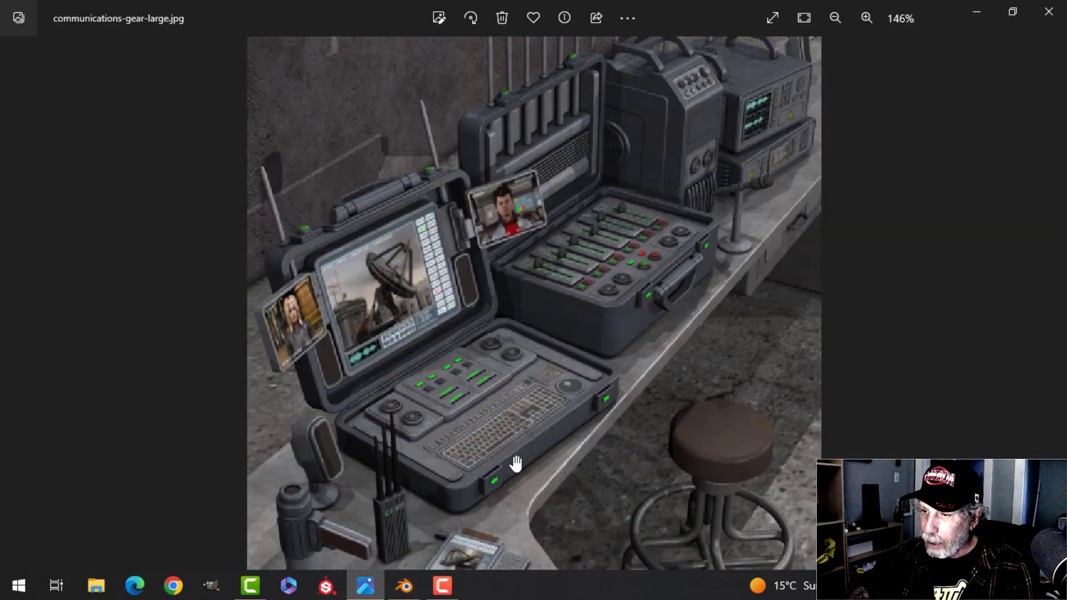
{"action": "left_click", "coordinate": [407, 591]}
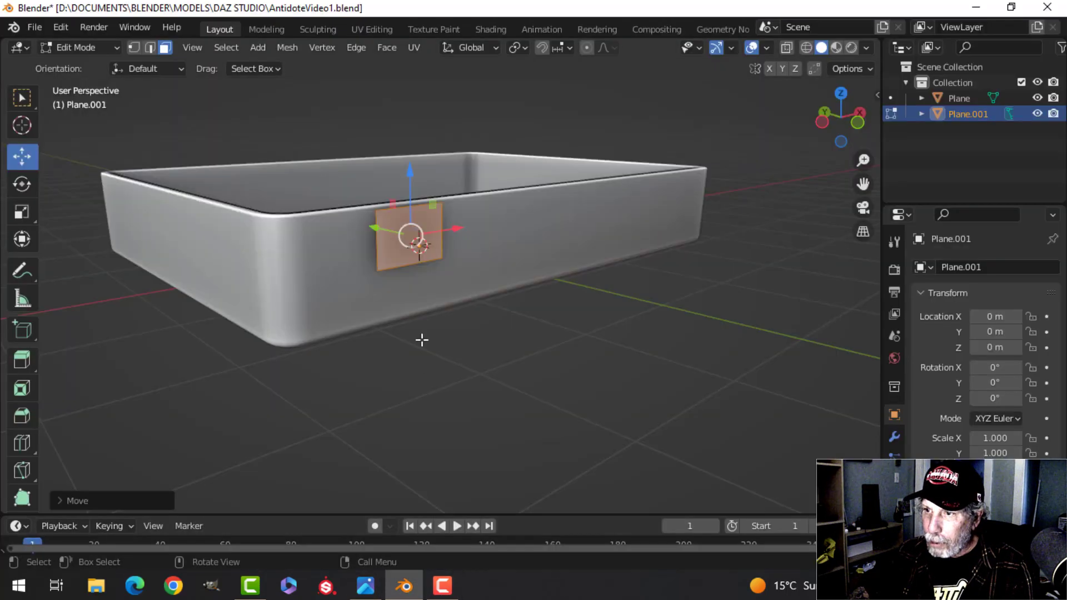
Step: Scale the panel up by a factor of about 1.14 and lower it slightly along Z
{"action": "key", "text": "s"}
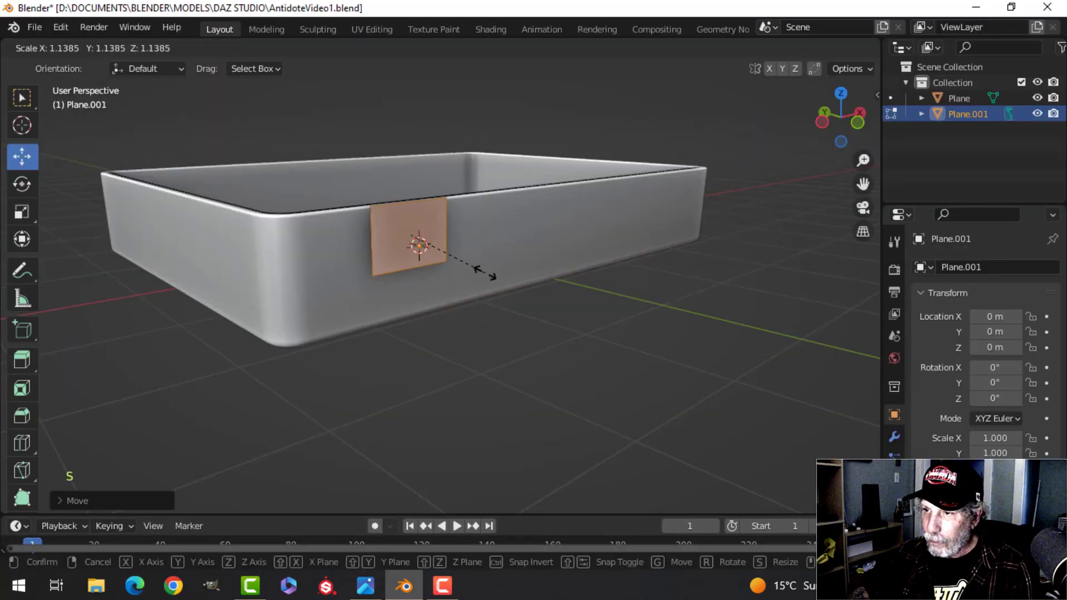
{"action": "left_click", "coordinate": [492, 274]}
{"action": "left_click_drag", "start_coordinate": [417, 182], "coordinate": [416, 191]}
Step: Extrude the panel about 0.10 m toward the tray wall and adjust the whole block's position against the wall
{"action": "middle_click_drag", "start_coordinate": [417, 191], "coordinate": [539, 279]}
{"action": "scroll", "coordinate": [510, 237], "scroll_direction": "up", "scroll_amount": 3}
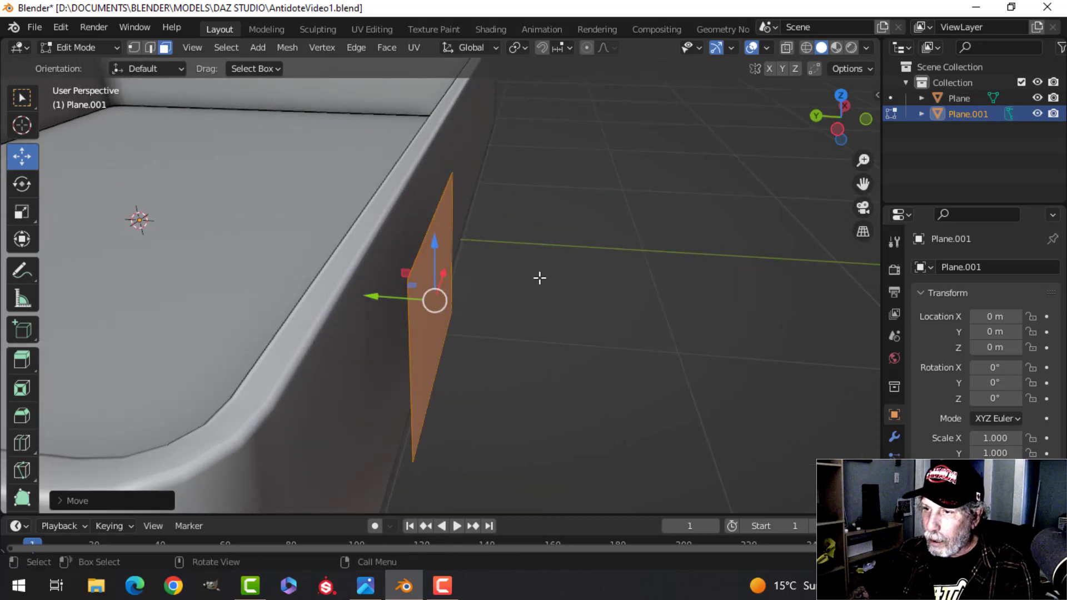
{"action": "key", "text": "e"}
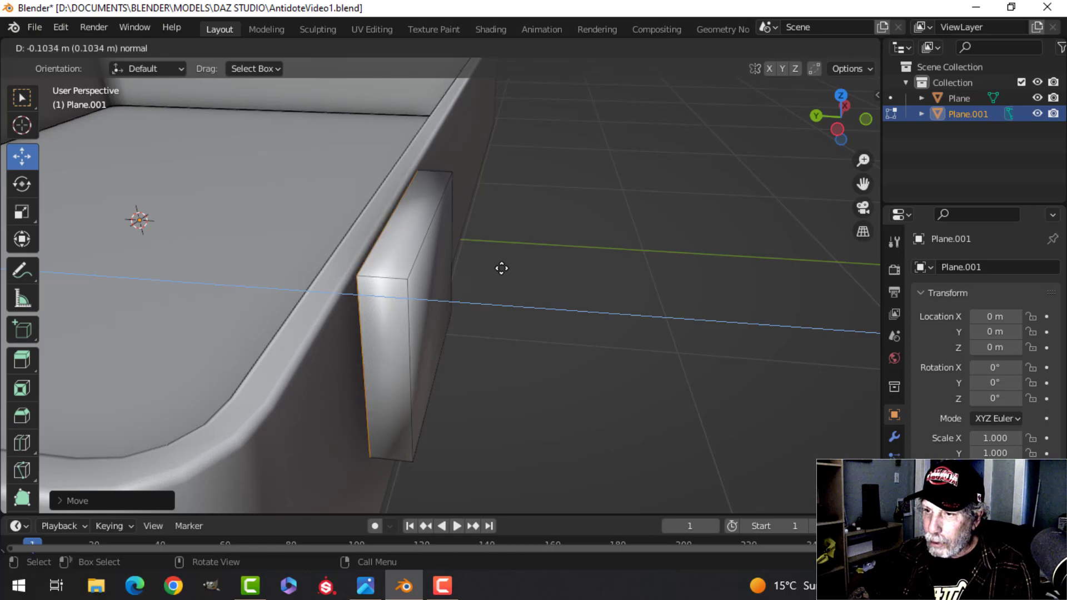
{"action": "left_click", "coordinate": [502, 269]}
{"action": "middle_click_drag", "start_coordinate": [500, 269], "coordinate": [384, 269]}
{"action": "scroll", "coordinate": [305, 236], "scroll_direction": "down", "scroll_amount": 3}
{"action": "key", "text": "a"}
{"action": "middle_click_drag", "start_coordinate": [305, 236], "coordinate": [449, 281], "text": "shift"}
{"action": "left_click_drag", "start_coordinate": [365, 260], "coordinate": [400, 235]}
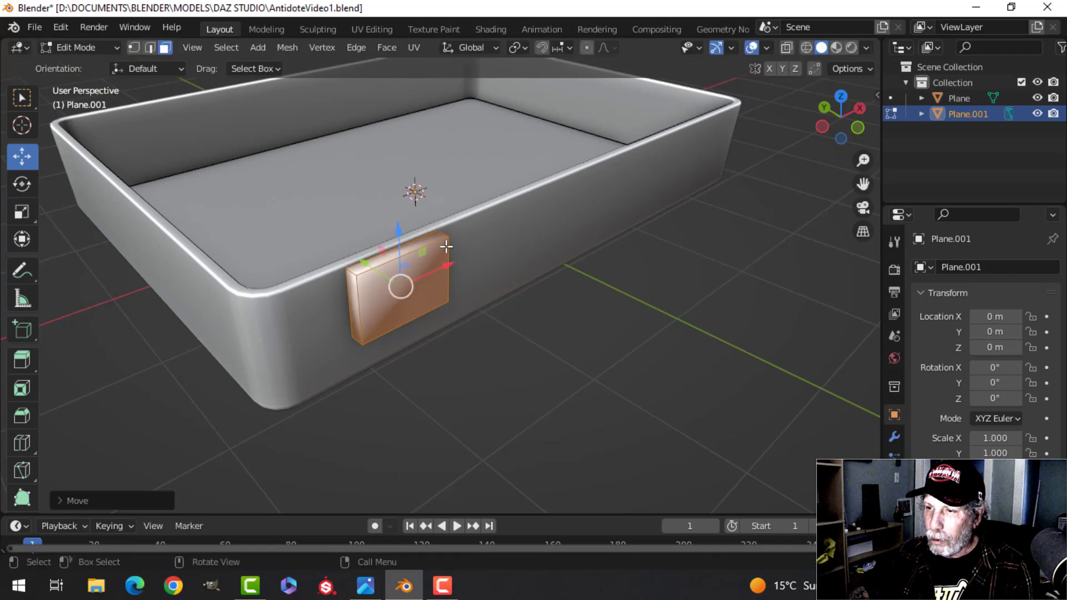
Step: Scale the whole latch block down slightly and nudge it into place against the front wall
{"action": "middle_click_drag", "start_coordinate": [445, 245], "coordinate": [373, 227]}
{"action": "scroll", "coordinate": [372, 226], "scroll_direction": "up", "scroll_amount": 2}
{"action": "scroll", "coordinate": [373, 226], "scroll_direction": "down", "scroll_amount": 3}
{"action": "middle_click_drag", "start_coordinate": [452, 238], "coordinate": [400, 233], "text": "shift"}
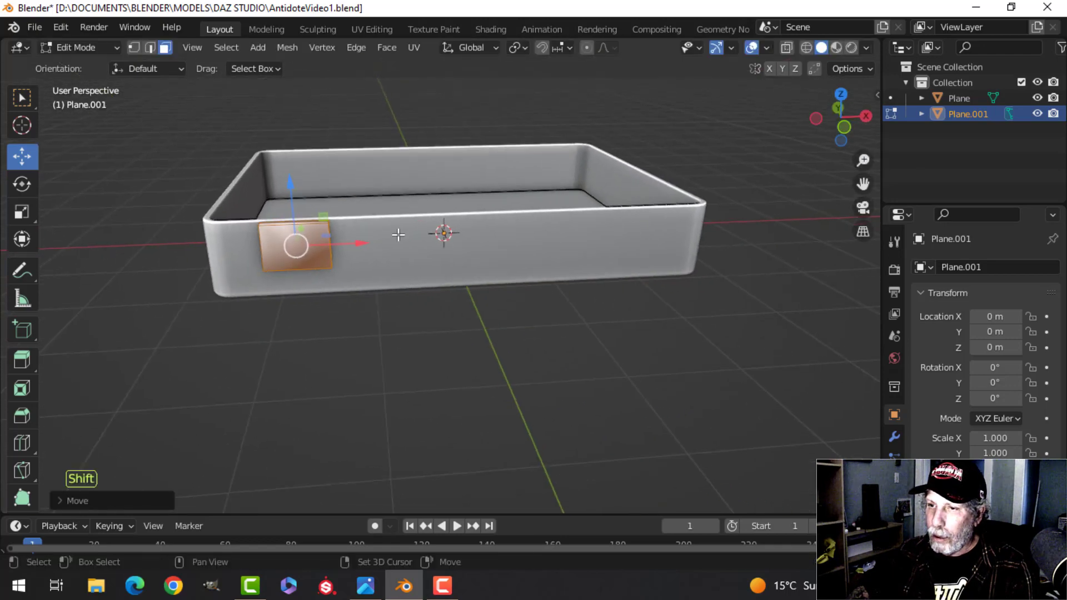
{"action": "middle_click_drag", "start_coordinate": [604, 250], "coordinate": [600, 242]}
{"action": "middle_click_drag", "start_coordinate": [493, 244], "coordinate": [508, 252], "text": "shift"}
{"action": "key", "text": "s"}
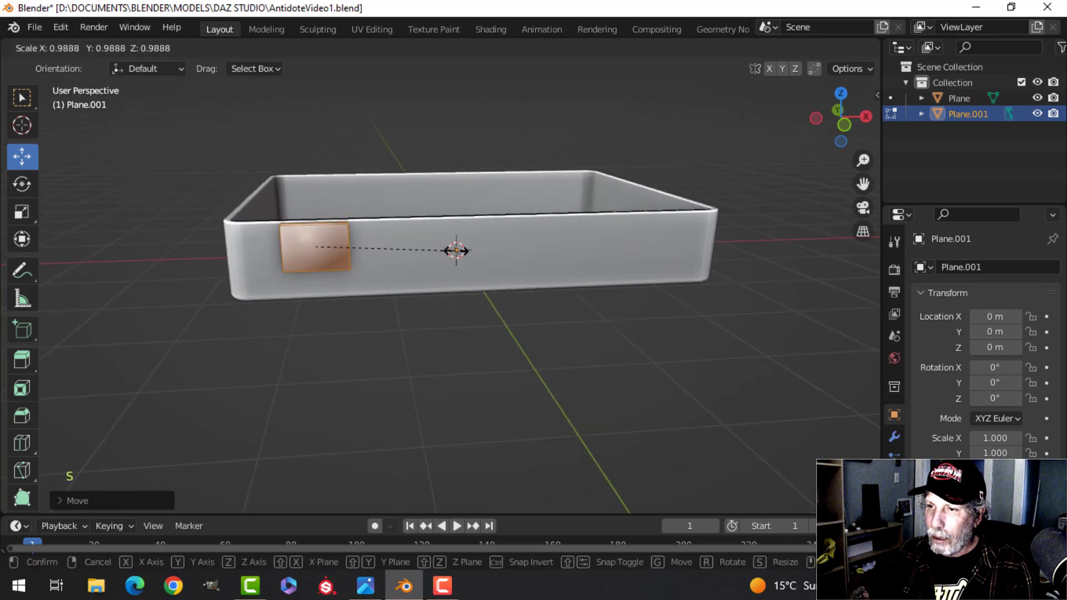
{"action": "left_click", "coordinate": [446, 250]}
{"action": "middle_click_drag", "start_coordinate": [394, 264], "coordinate": [413, 284]}
{"action": "scroll", "coordinate": [457, 288], "scroll_direction": "up", "scroll_amount": 3}
{"action": "middle_click_drag", "start_coordinate": [414, 285], "coordinate": [497, 289]}
{"action": "scroll", "coordinate": [483, 288], "scroll_direction": "up", "scroll_amount": 2}
{"action": "left_click_drag", "start_coordinate": [413, 333], "coordinate": [410, 329]}
Step: Inset the latch block's top face by about 0.018 m
{"action": "middle_click_drag", "start_coordinate": [556, 317], "coordinate": [507, 298]}
{"action": "scroll", "coordinate": [507, 297], "scroll_direction": "up", "scroll_amount": 3}
{"action": "mouse_move", "coordinate": [417, 286]}
{"action": "middle_mouse_down", "text": "shift"}
{"action": "mouse_move", "coordinate": [442, 266]}
{"action": "mouse_move", "coordinate": [424, 270]}
{"action": "middle_mouse_up", "text": "shift"}
{"action": "key", "text": "alt+a"}
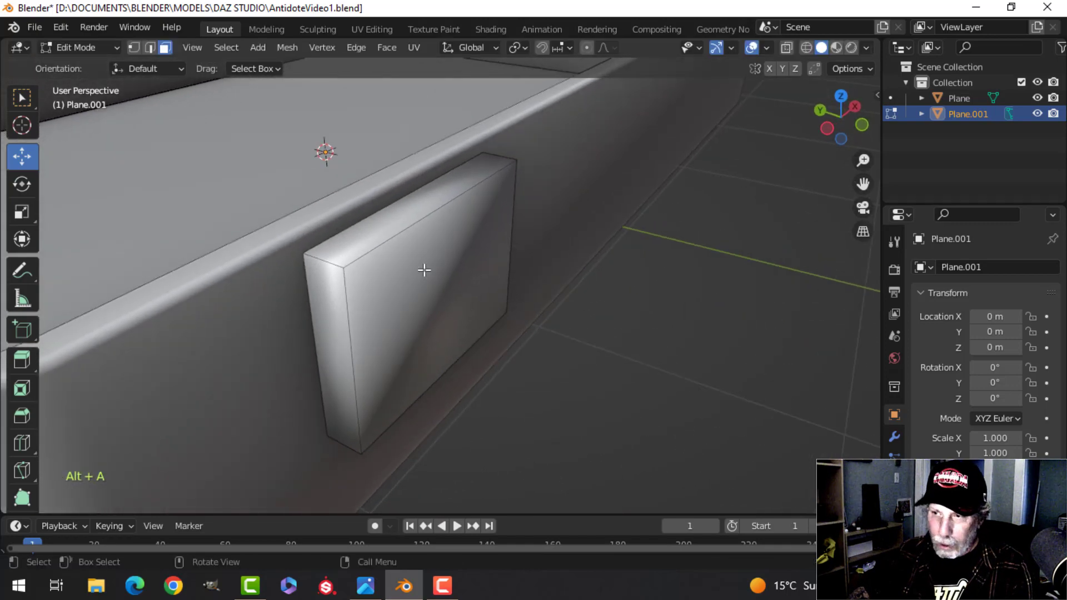
{"action": "left_click", "coordinate": [385, 227]}
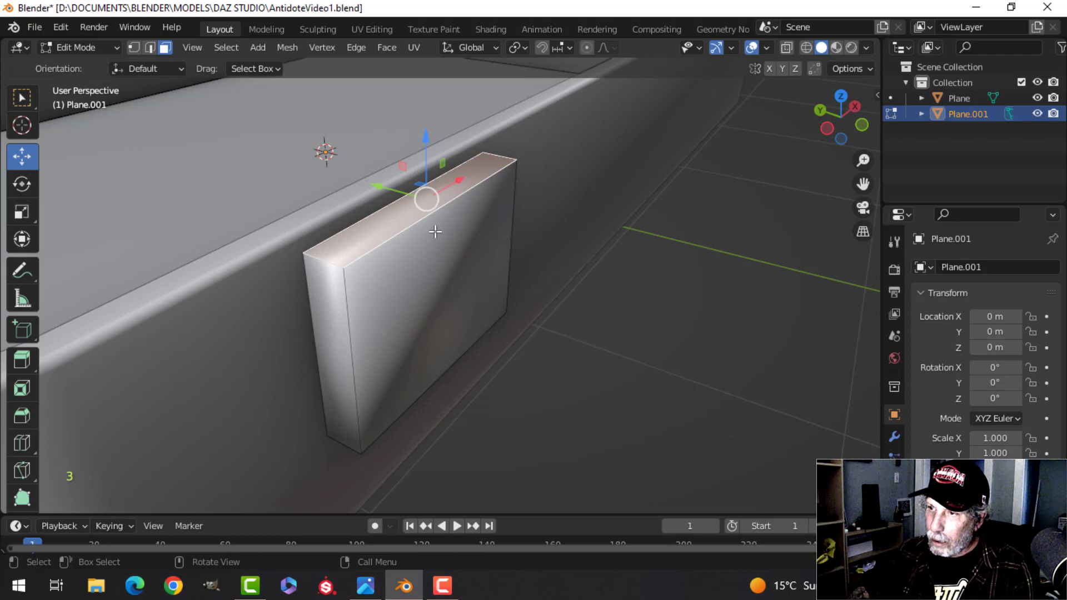
{"action": "scroll", "coordinate": [435, 231], "scroll_direction": "down", "scroll_amount": 2}
{"action": "scroll", "coordinate": [508, 235], "scroll_direction": "up", "scroll_amount": 2}
{"action": "middle_click_drag", "start_coordinate": [508, 236], "coordinate": [494, 264], "text": "shift"}
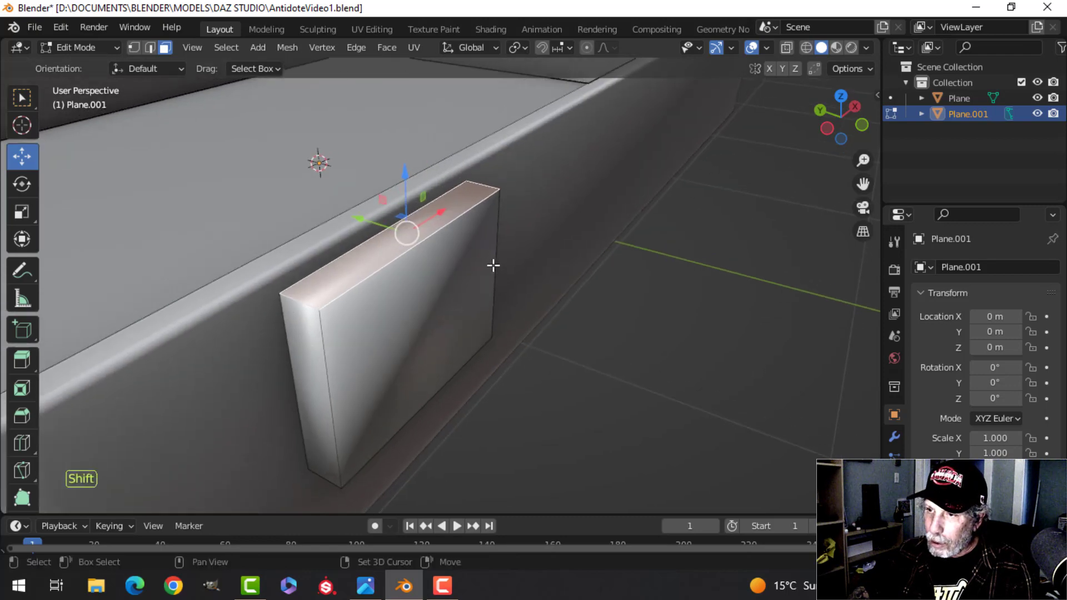
{"action": "scroll", "coordinate": [505, 259], "scroll_direction": "up", "scroll_amount": 2}
{"action": "key", "text": "i"}
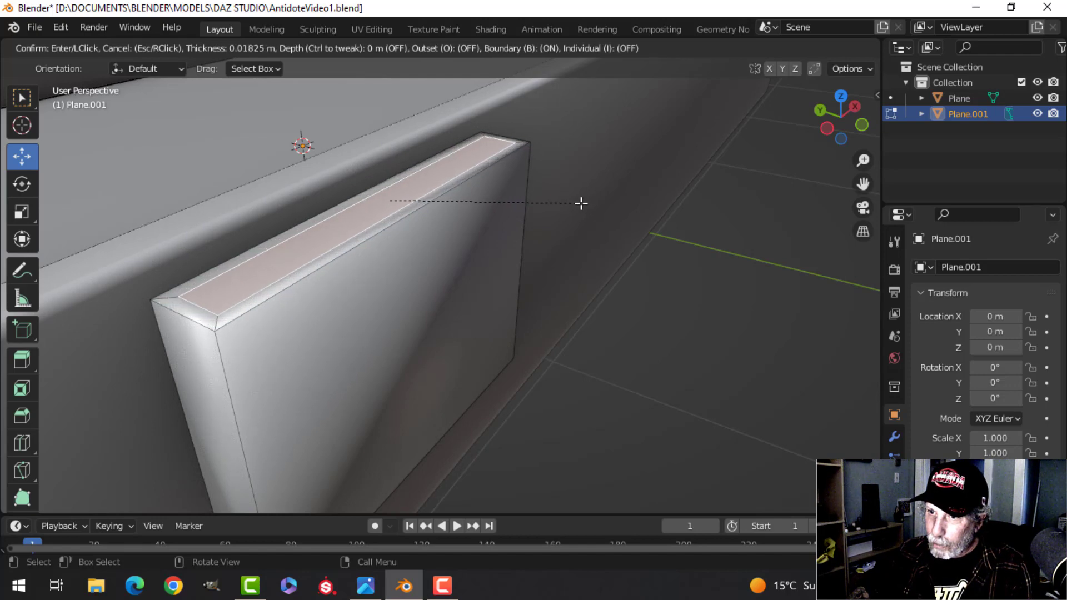
{"action": "left_click", "coordinate": [581, 204]}
{"action": "mouse_move", "coordinate": [551, 218]}
{"action": "middle_mouse_down", "text": "shift"}
{"action": "mouse_move", "coordinate": [565, 214]}
{"action": "mouse_move", "coordinate": [553, 203]}
{"action": "middle_mouse_up", "text": "shift"}
{"action": "key", "text": "e"}
{"action": "key", "text": "r"}
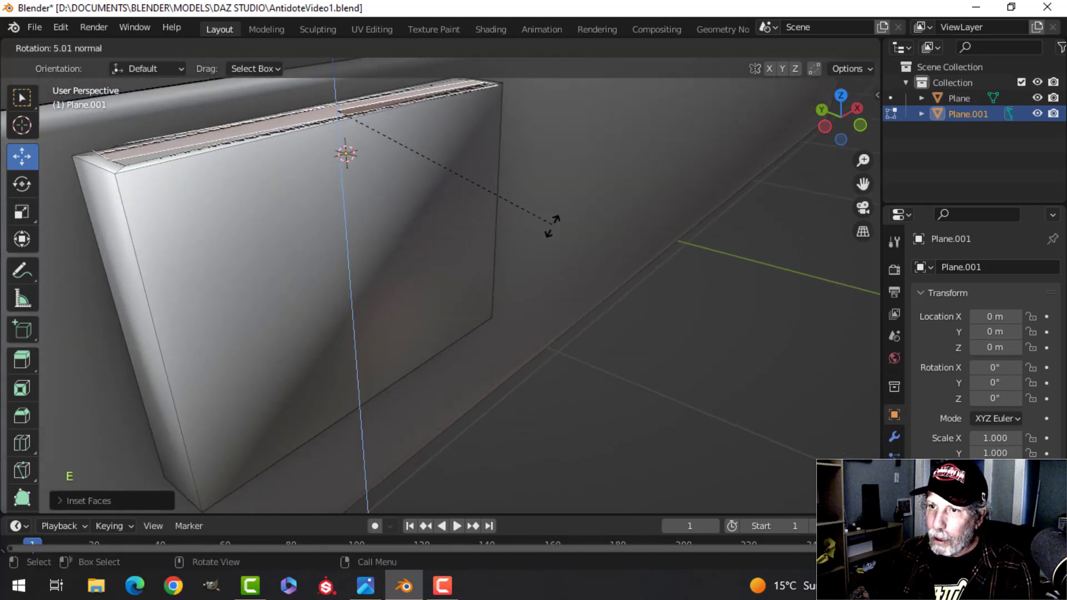
{"action": "key", "text": "Escape"}
{"action": "key", "text": "ctrl+z"}
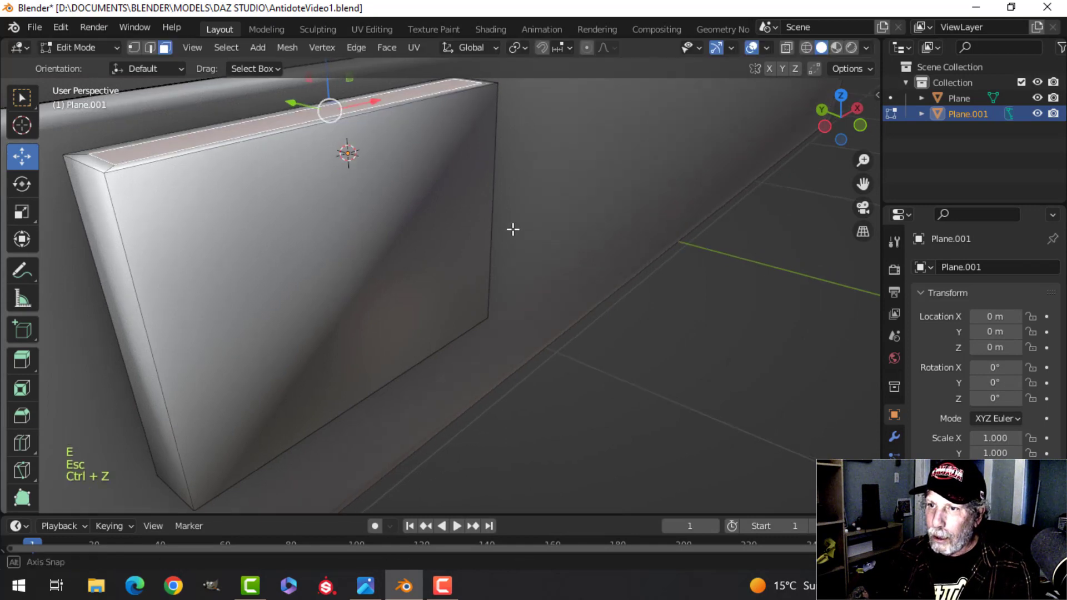
Step: Extrude the inset top face down into the latch block to form a hollow pocket
{"action": "middle_click_drag", "start_coordinate": [510, 229], "coordinate": [546, 240], "text": "shift"}
{"action": "key", "text": "e"}
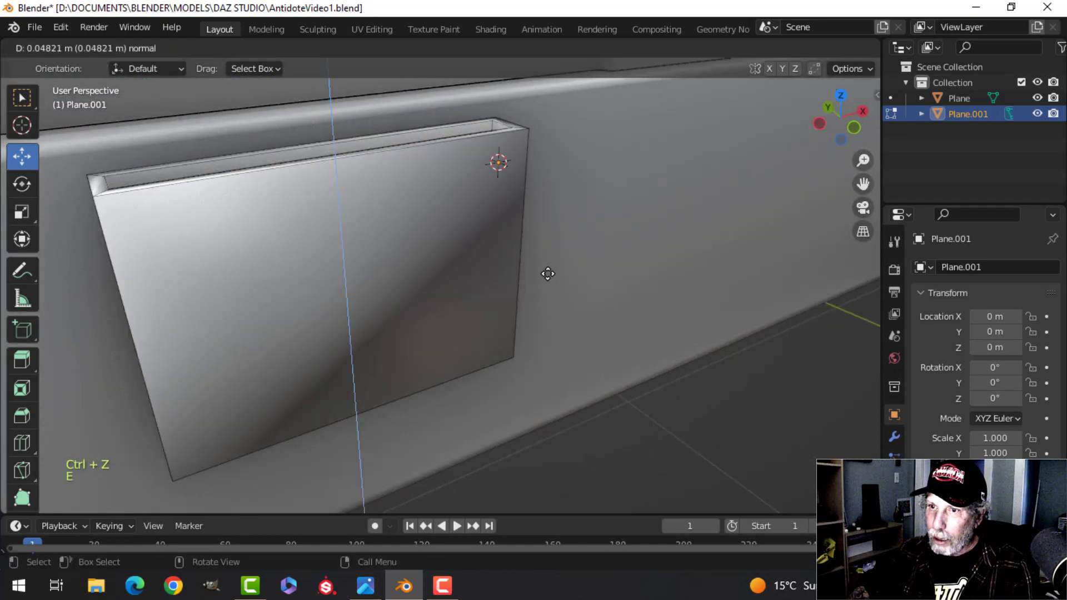
{"action": "left_click", "coordinate": [550, 330]}
Step: Lower the pocket's floor deeper into the latch block using front wireframe view, and restore solid shading
{"action": "key", "text": "KP_1"}
{"action": "key", "text": "z"}
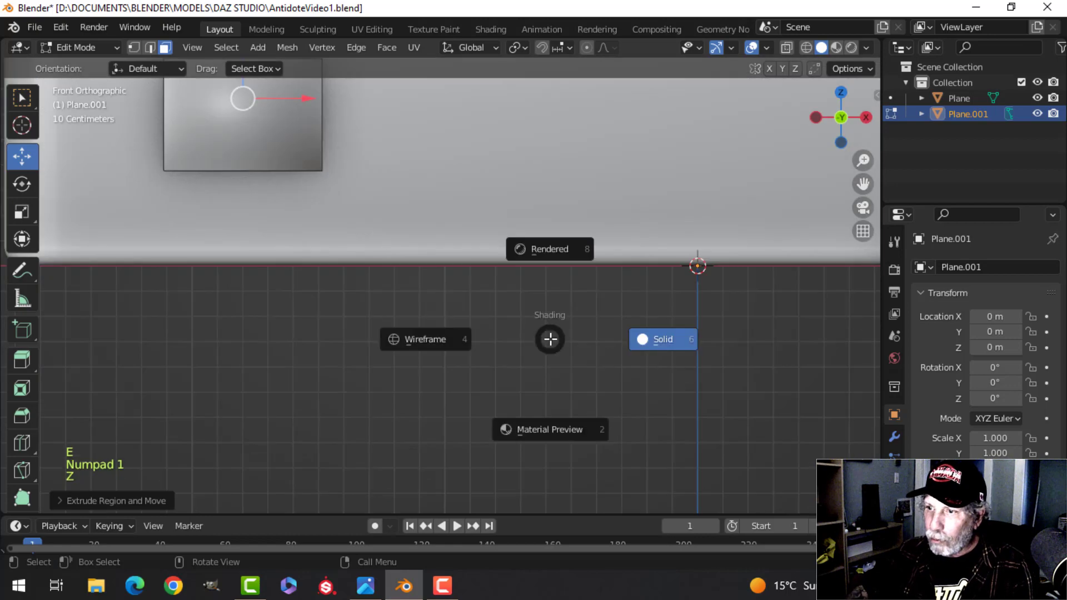
{"action": "left_click", "coordinate": [439, 336]}
{"action": "scroll", "coordinate": [365, 236], "scroll_direction": "down", "scroll_amount": 2}
{"action": "middle_click_drag", "start_coordinate": [364, 236], "coordinate": [463, 300], "text": "shift"}
{"action": "scroll", "coordinate": [409, 272], "scroll_direction": "up", "scroll_amount": 2}
{"action": "left_click_drag", "start_coordinate": [398, 165], "coordinate": [409, 231]}
{"action": "key", "text": "z"}
{"action": "left_click", "coordinate": [525, 233]}
Step: Isolate the latch block in local view and resume editing its mesh
{"action": "mouse_move", "coordinate": [441, 220]}
{"action": "middle_mouse_down"}
{"action": "mouse_move", "coordinate": [528, 255]}
{"action": "mouse_move", "coordinate": [442, 237]}
{"action": "mouse_move", "coordinate": [478, 284]}
{"action": "middle_mouse_up"}
{"action": "scroll", "coordinate": [528, 255], "scroll_direction": "up", "scroll_amount": 3}
{"action": "key", "text": "Tab"}
{"action": "key", "text": "slash"}
{"action": "key", "text": "Tab"}
Step: Bevel the latch block's vertical corner edges, including the rim's corner diagonals, with 4 segments
{"action": "scroll", "coordinate": [375, 293], "scroll_direction": "up", "scroll_amount": 2}
{"action": "middle_click_drag", "start_coordinate": [375, 293], "coordinate": [495, 285]}
{"action": "key", "text": "a"}
{"action": "scroll", "coordinate": [418, 277], "scroll_direction": "down", "scroll_amount": 2}
{"action": "key", "text": "alt+a"}
{"action": "left_click", "coordinate": [404, 270], "text": "alt+shift"}
{"action": "key", "text": "alt+a"}
{"action": "key", "text": "2"}
{"action": "left_click", "coordinate": [378, 261], "text": "alt+shift"}
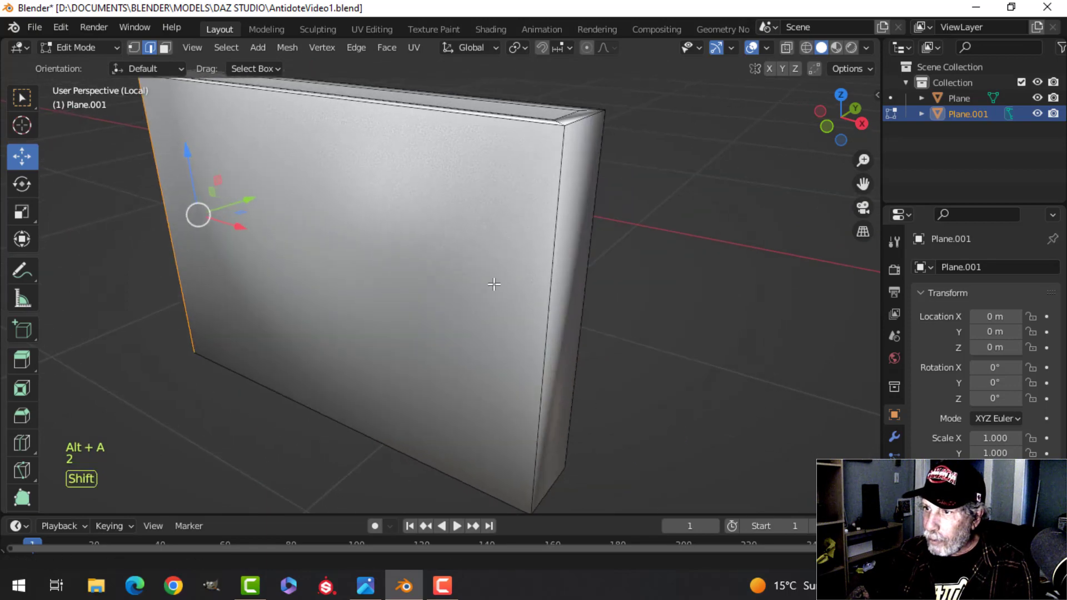
{"action": "middle_click_drag", "start_coordinate": [610, 205], "coordinate": [549, 232]}
{"action": "key", "text": "ctrl+b"}
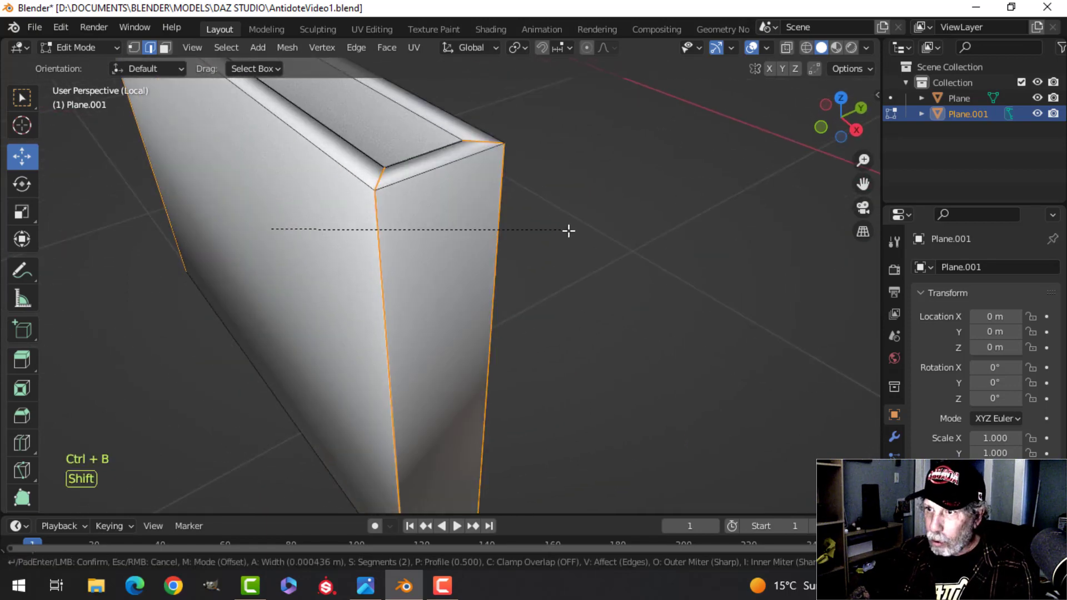
{"action": "left_click", "coordinate": [652, 238]}
Step: Bevel the inner and outer edge loops of the latch block's top rim with 2 segments, about 0.004 m wide
{"action": "key", "text": "alt+a"}
{"action": "middle_click_drag", "start_coordinate": [569, 228], "coordinate": [451, 234]}
{"action": "scroll", "coordinate": [442, 225], "scroll_direction": "up", "scroll_amount": 2}
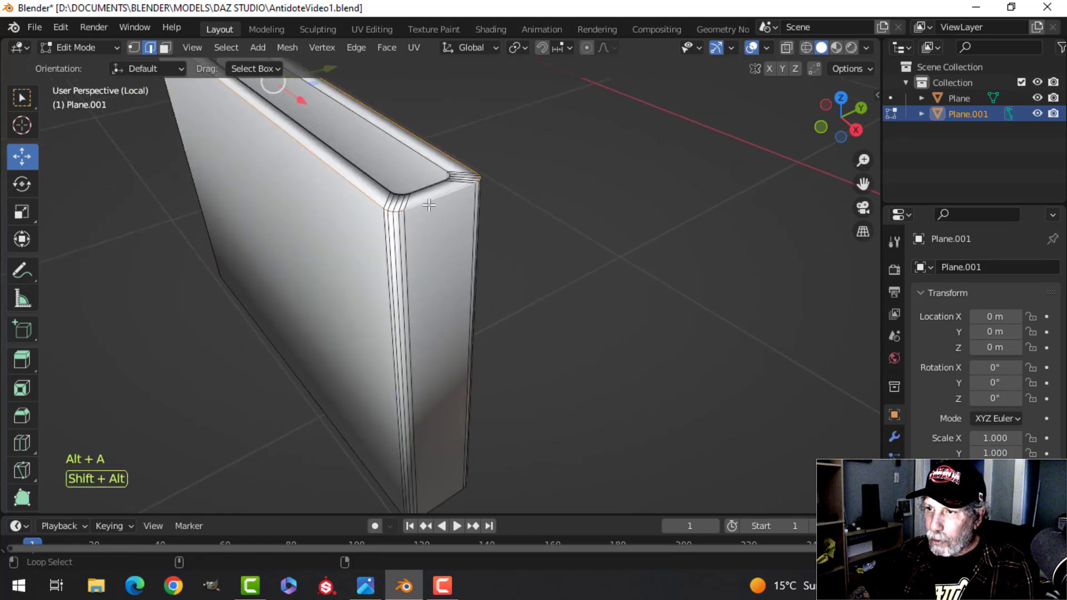
{"action": "middle_click_drag", "start_coordinate": [491, 225], "coordinate": [506, 259], "text": "shift"}
{"action": "scroll", "coordinate": [470, 262], "scroll_direction": "up", "scroll_amount": 3}
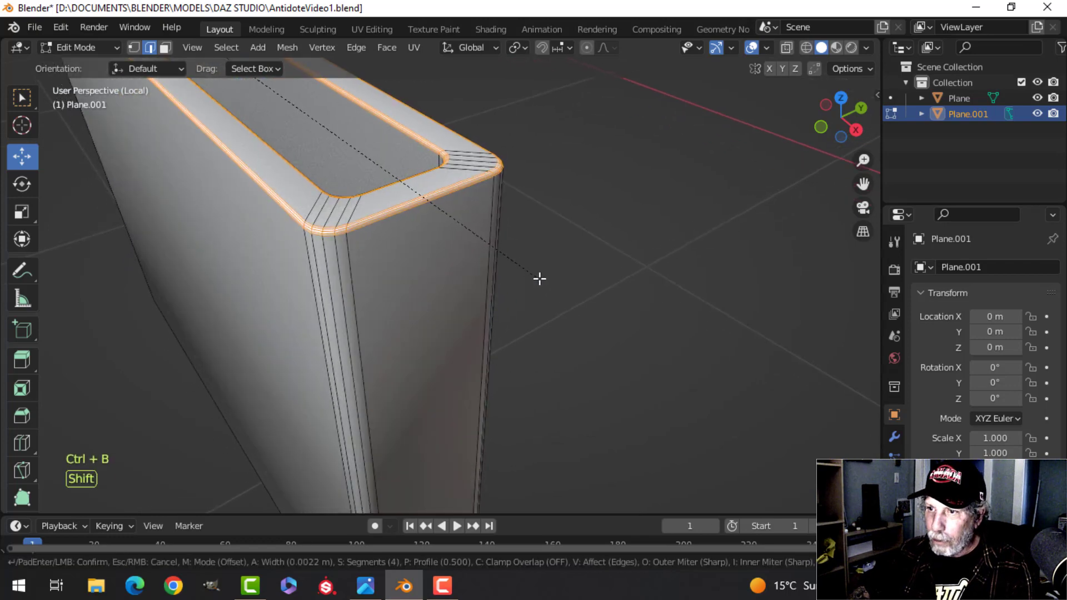
{"action": "scroll", "coordinate": [561, 295], "scroll_direction": "down", "scroll_amount": 1}
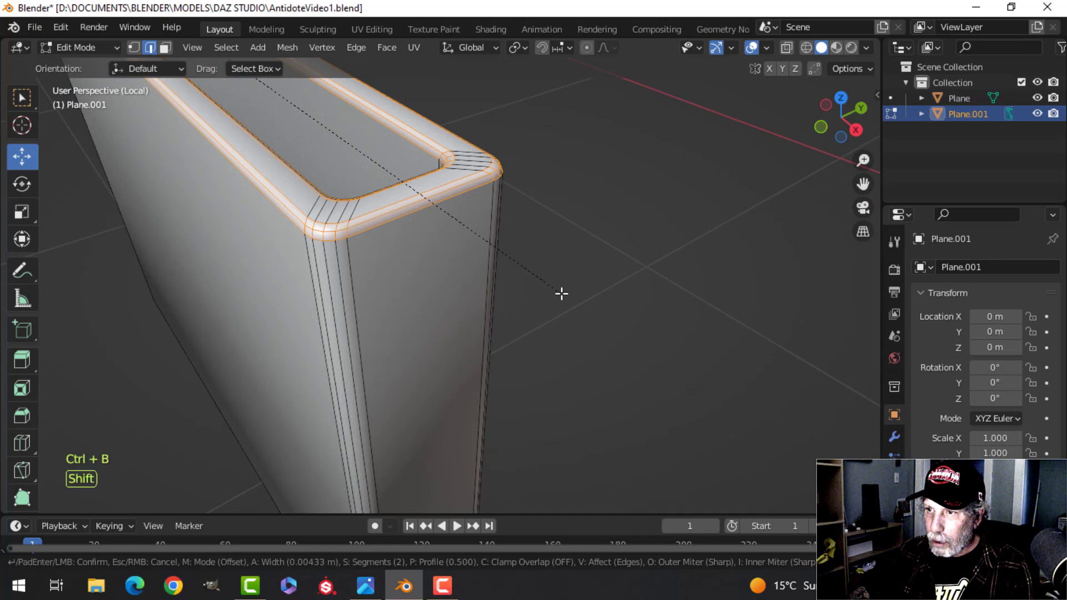
{"action": "left_click", "coordinate": [561, 293]}
Step: Bevel the edge loop around the latch block's underside with 2 segments
{"action": "scroll", "coordinate": [491, 285], "scroll_direction": "down", "scroll_amount": 3}
{"action": "key", "text": "alt+a"}
{"action": "middle_click_drag", "start_coordinate": [465, 374], "coordinate": [512, 232]}
{"action": "left_click", "coordinate": [453, 257], "text": "alt+shift"}
{"action": "key", "text": "ctrl+b"}
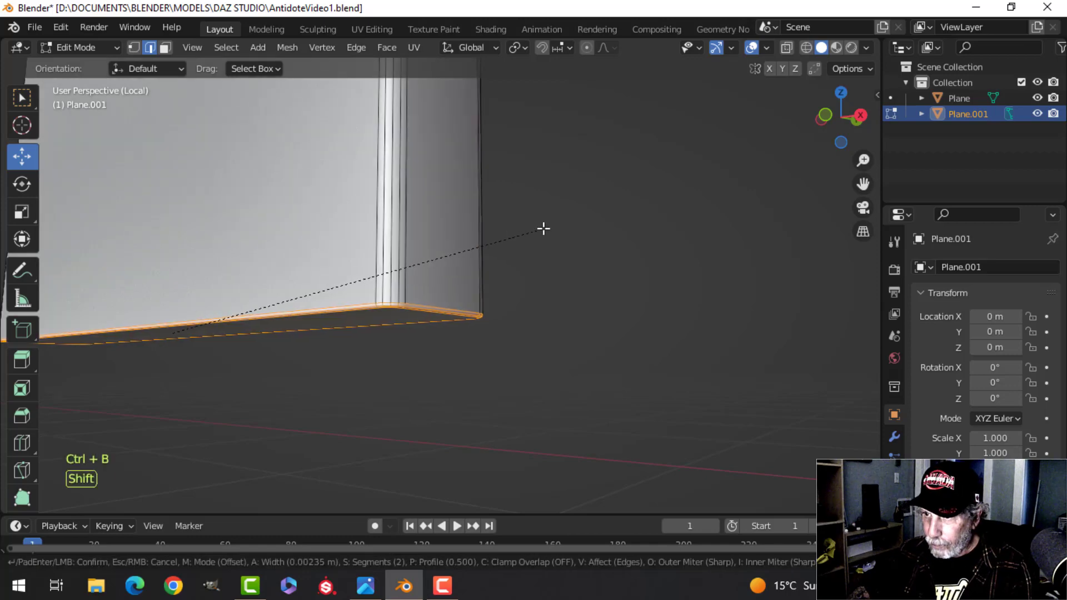
{"action": "left_click", "coordinate": [580, 222]}
{"action": "middle_click_drag", "start_coordinate": [578, 223], "coordinate": [512, 207]}
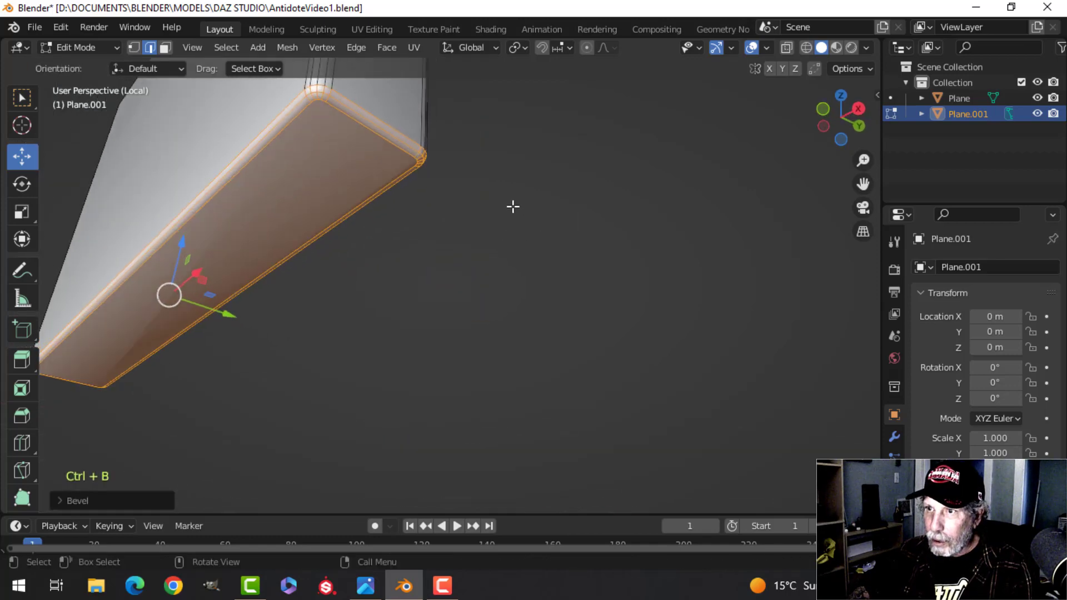
Step: Leave local view and nudge the whole latch block mesh slightly against the tray's front wall
{"action": "key", "text": "Tab"}
{"action": "scroll", "coordinate": [478, 204], "scroll_direction": "down", "scroll_amount": 5}
{"action": "key", "text": "alt+a"}
{"action": "middle_click_drag", "start_coordinate": [369, 185], "coordinate": [510, 291]}
{"action": "key", "text": "slash"}
{"action": "left_click", "coordinate": [499, 279]}
{"action": "key", "text": "Tab"}
{"action": "key", "text": "a"}
{"action": "scroll", "coordinate": [495, 278], "scroll_direction": "up", "scroll_amount": 3}
{"action": "left_click_drag", "start_coordinate": [452, 272], "coordinate": [446, 271]}
Step: Duplicate the latch block's mesh and place the copy above the tray
{"action": "scroll", "coordinate": [541, 257], "scroll_direction": "down", "scroll_amount": 4}
{"action": "middle_click_drag", "start_coordinate": [541, 258], "coordinate": [453, 271]}
{"action": "scroll", "coordinate": [499, 270], "scroll_direction": "down", "scroll_amount": 3}
{"action": "middle_click_drag", "start_coordinate": [453, 270], "coordinate": [419, 259]}
{"action": "key", "text": "shift+d"}
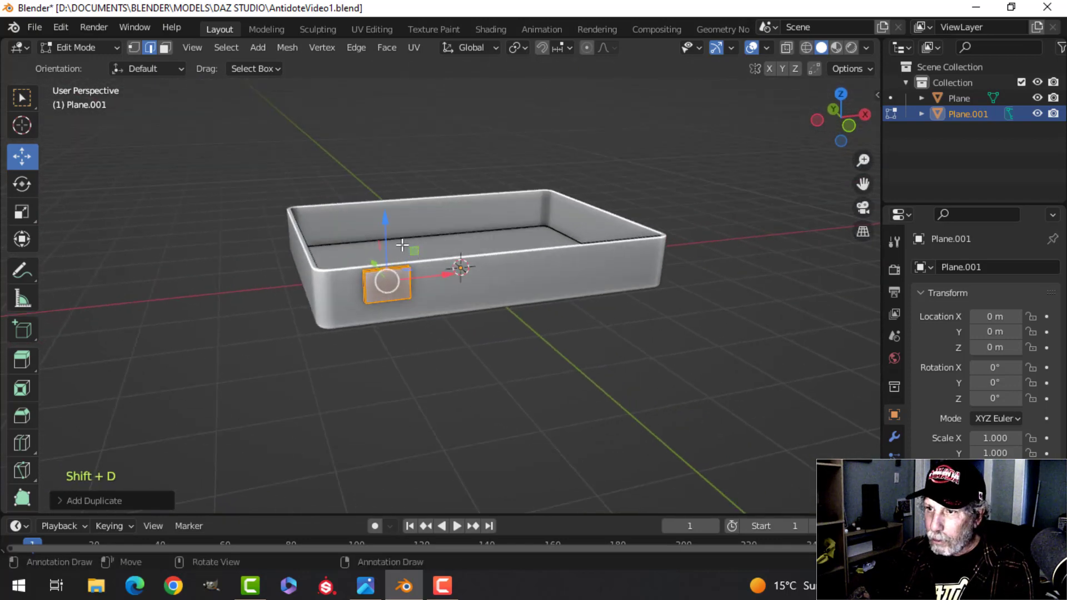
{"action": "left_click", "coordinate": [461, 143]}
{"action": "middle_click_drag", "start_coordinate": [463, 143], "coordinate": [431, 163], "text": "shift"}
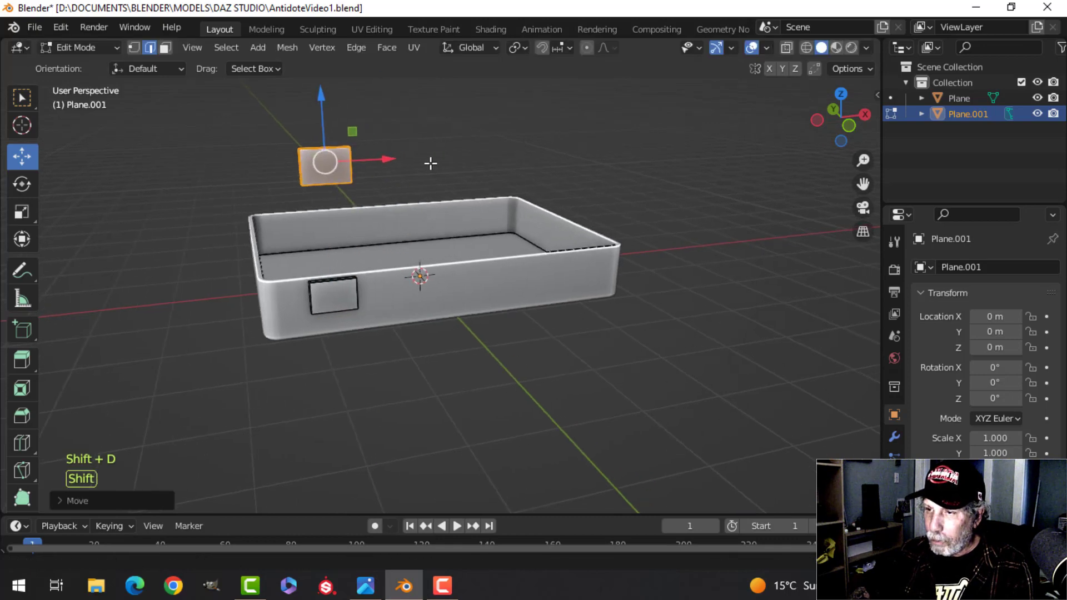
Step: Separate the raised latch copy into its own object and return to Object Mode
{"action": "key", "text": "p"}
{"action": "left_click", "coordinate": [428, 162]}
{"action": "key", "text": "Tab"}
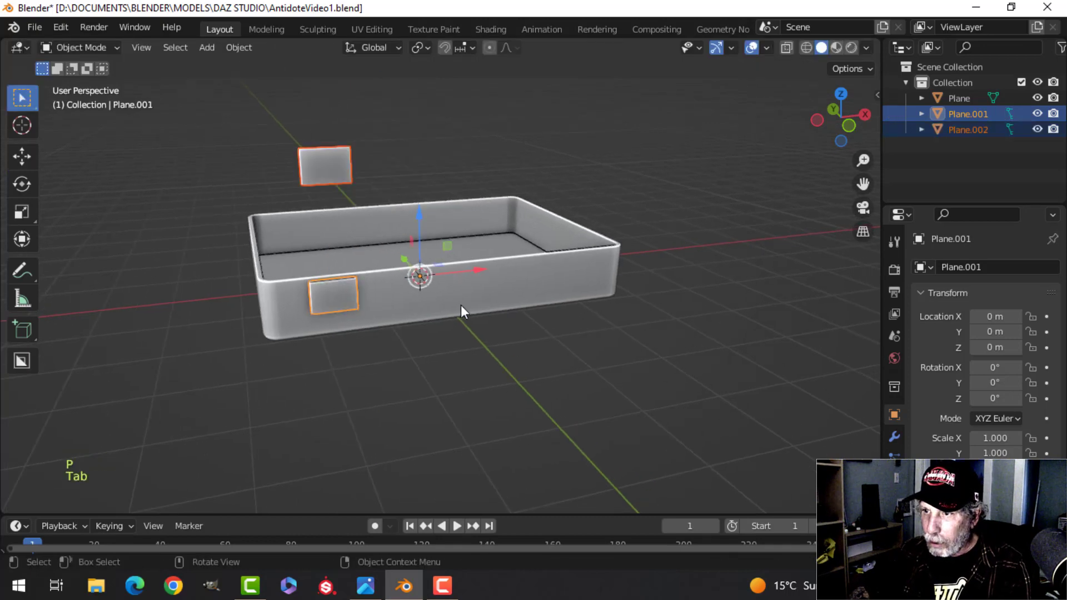
Step: Select only the latch block on the tray and set its origin to the 3D cursor
{"action": "key", "text": "alt+a"}
{"action": "middle_click_drag", "start_coordinate": [465, 275], "coordinate": [336, 213]}
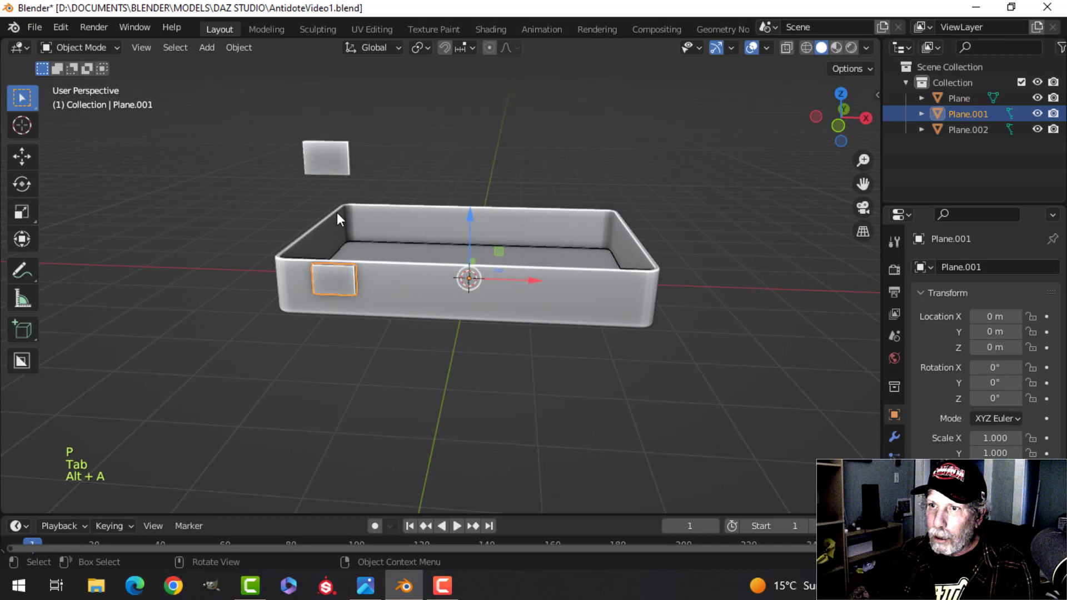
{"action": "left_click", "coordinate": [243, 48]}
{"action": "mouse_move", "coordinate": [266, 82]}
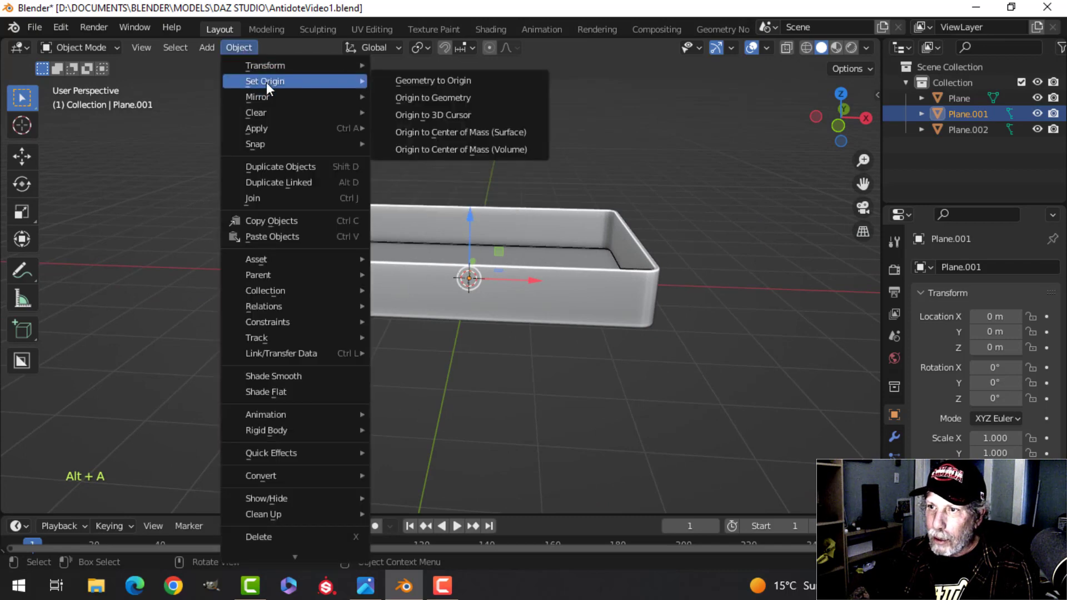
{"action": "left_click", "coordinate": [417, 115]}
Step: Add a Mirror modifier to the latch block to repeat it on the other end of the front wall
{"action": "left_click", "coordinate": [896, 435]}
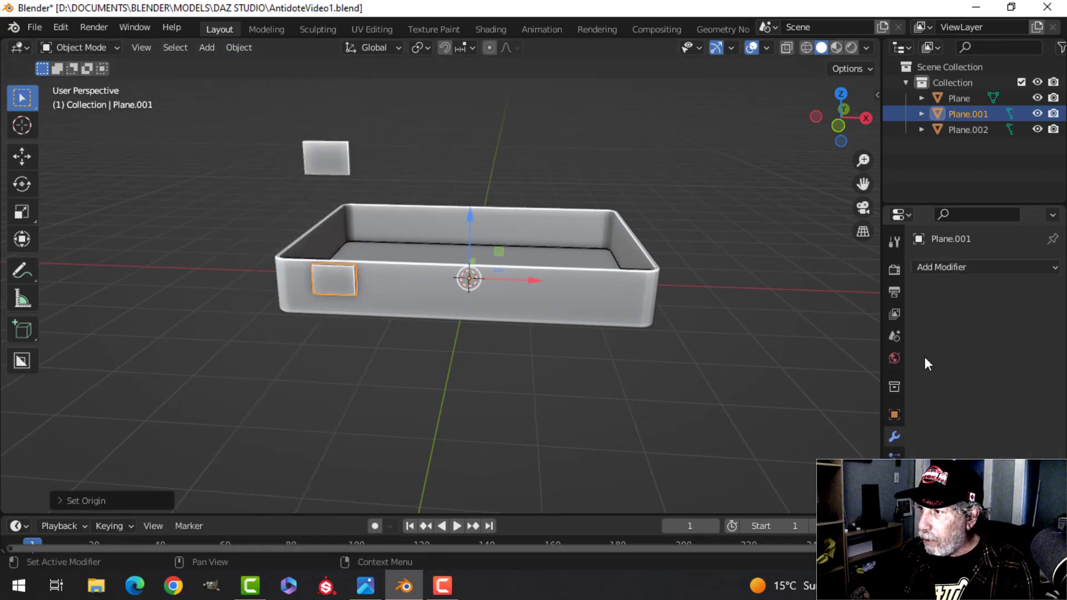
{"action": "left_click", "coordinate": [933, 267]}
{"action": "left_click", "coordinate": [742, 449]}
{"action": "middle_click_drag", "start_coordinate": [647, 369], "coordinate": [588, 322]}
{"action": "key", "text": "alt+a"}
Step: Reselect the mirrored latch block, collapse its Mirror modifier and add a Weighted Normal modifier
{"action": "scroll", "coordinate": [588, 321], "scroll_direction": "down", "scroll_amount": 2}
{"action": "mouse_move", "coordinate": [459, 303]}
{"action": "middle_mouse_down", "text": "shift"}
{"action": "mouse_move", "coordinate": [452, 255]}
{"action": "mouse_move", "coordinate": [420, 299]}
{"action": "mouse_move", "coordinate": [501, 294]}
{"action": "mouse_move", "coordinate": [469, 282]}
{"action": "mouse_move", "coordinate": [479, 333]}
{"action": "mouse_move", "coordinate": [486, 301]}
{"action": "mouse_move", "coordinate": [521, 287]}
{"action": "mouse_move", "coordinate": [508, 317]}
{"action": "mouse_move", "coordinate": [520, 343]}
{"action": "mouse_move", "coordinate": [443, 291]}
{"action": "middle_mouse_up", "text": "shift"}
{"action": "scroll", "coordinate": [420, 299], "scroll_direction": "up", "scroll_amount": 3}
{"action": "left_click", "coordinate": [443, 291]}
{"action": "left_click", "coordinate": [921, 293]}
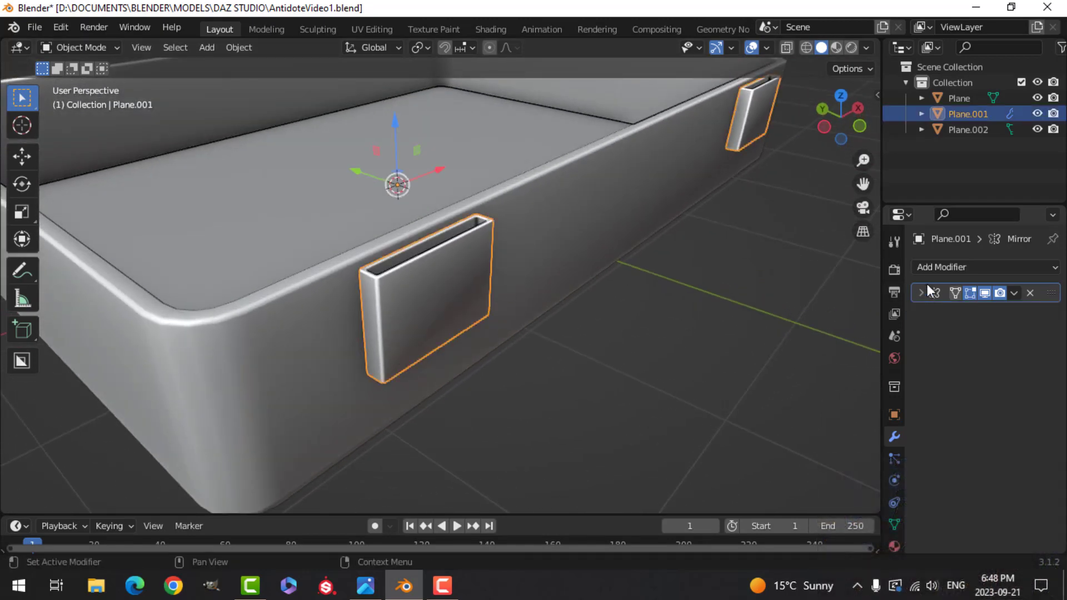
{"action": "left_click", "coordinate": [962, 267]}
{"action": "left_click", "coordinate": [653, 380]}
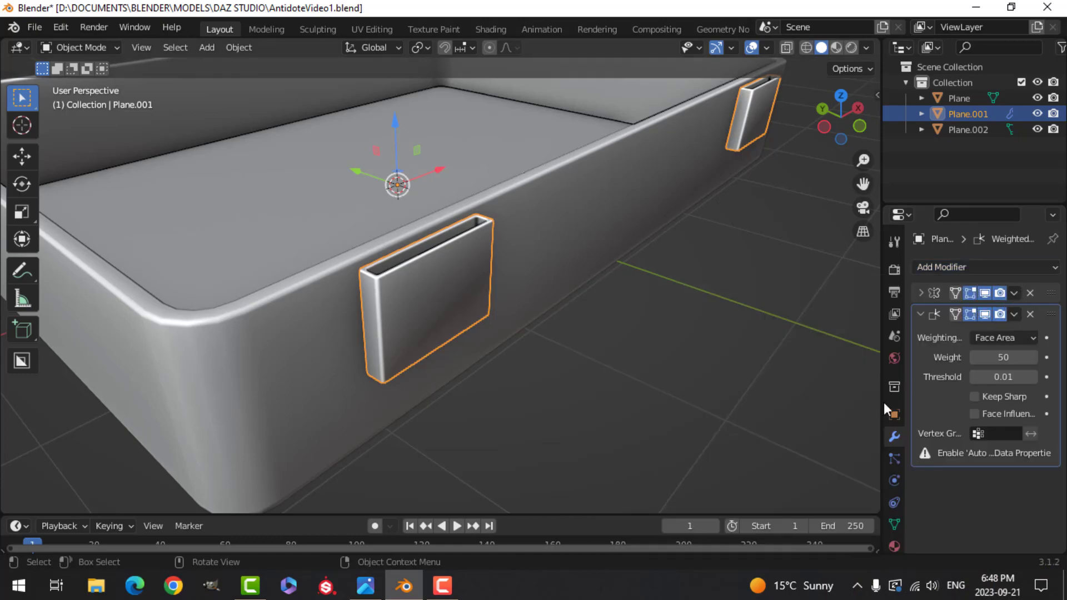
Step: Enable Auto Smooth at 30° in the latch block's normals settings and deselect everything
{"action": "left_click", "coordinate": [895, 523]}
{"action": "scroll", "coordinate": [932, 493], "scroll_direction": "down", "scroll_amount": 5}
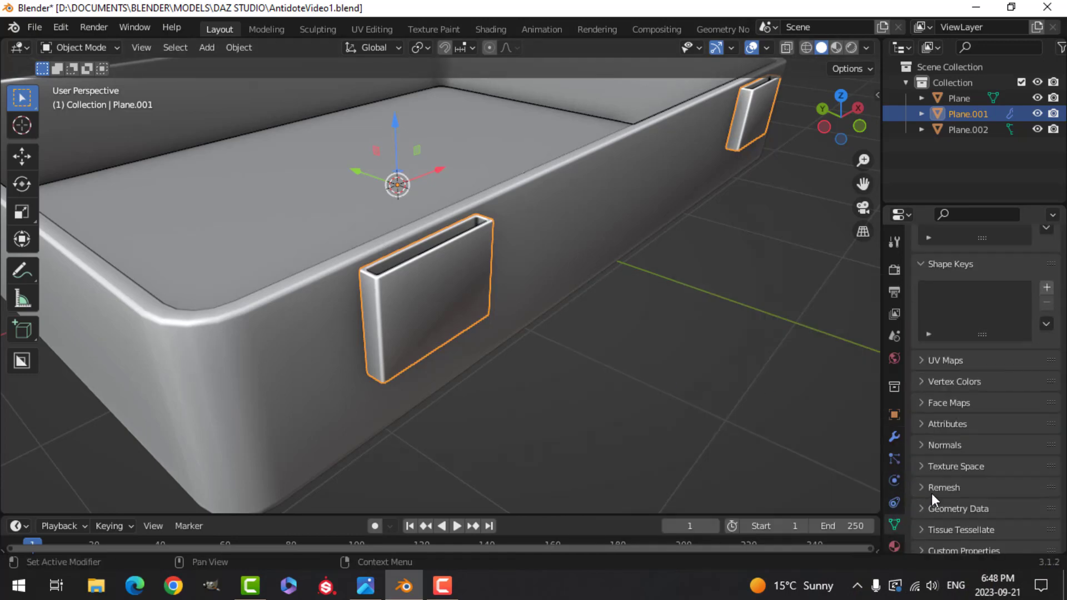
{"action": "left_click", "coordinate": [939, 445]}
{"action": "left_click", "coordinate": [971, 469]}
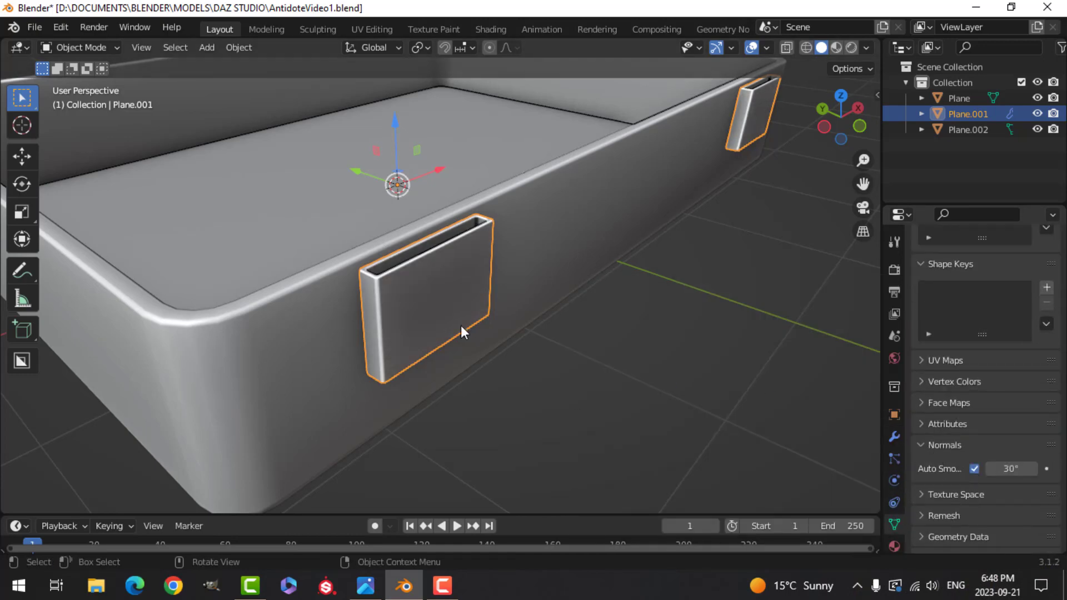
{"action": "scroll", "coordinate": [500, 326], "scroll_direction": "down", "scroll_amount": 3}
{"action": "key", "text": "alt+a"}
{"action": "mouse_move", "coordinate": [566, 325]}
{"action": "middle_mouse_down"}
{"action": "mouse_move", "coordinate": [497, 291]}
{"action": "mouse_move", "coordinate": [504, 250]}
{"action": "mouse_move", "coordinate": [534, 302]}
{"action": "mouse_move", "coordinate": [561, 311]}
{"action": "middle_mouse_up"}
{"action": "scroll", "coordinate": [523, 304], "scroll_direction": "up", "scroll_amount": 3}
{"action": "scroll", "coordinate": [561, 331], "scroll_direction": "down", "scroll_amount": 2}
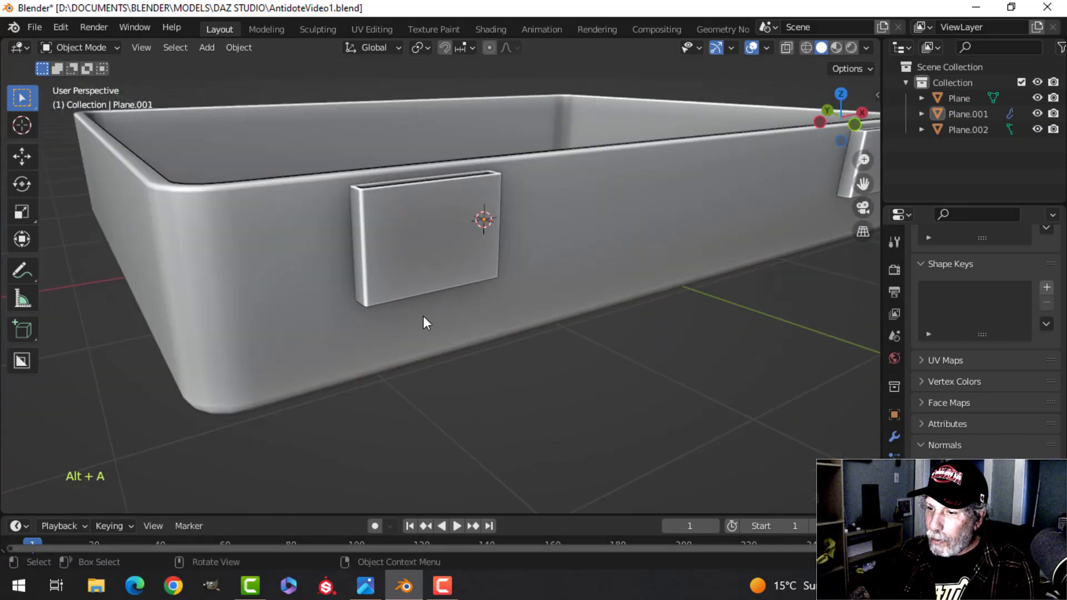
Step: Switch to the communications-gear-large.jpg reference to examine the green lights on the case latches, and return to Blender
{"action": "left_click", "coordinate": [371, 582]}
{"action": "scroll", "coordinate": [493, 488], "scroll_direction": "up", "scroll_amount": 3}
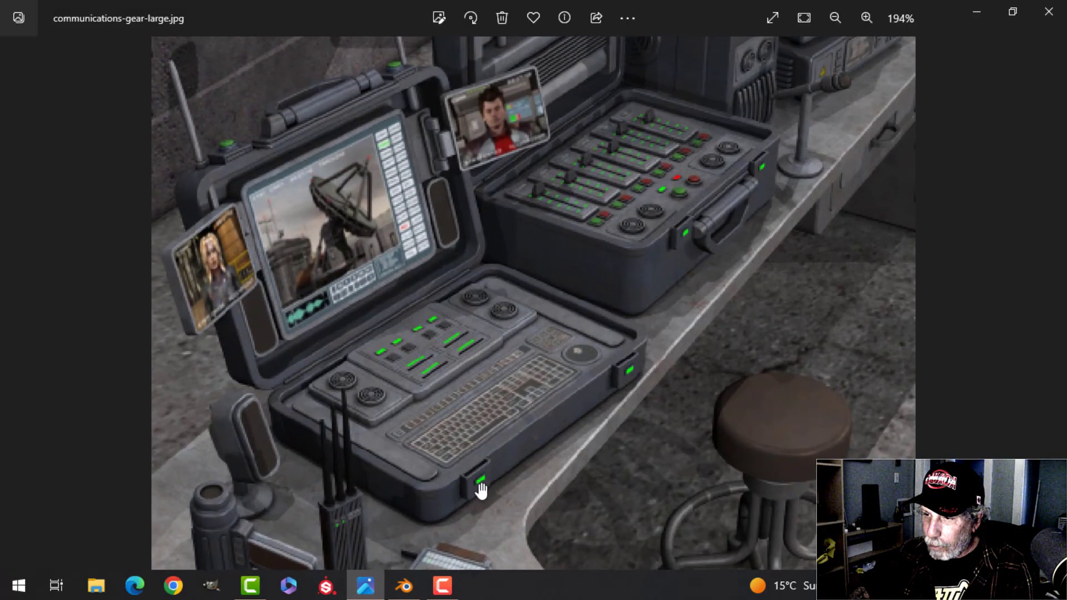
{"action": "scroll", "coordinate": [500, 477], "scroll_direction": "down", "scroll_amount": 1}
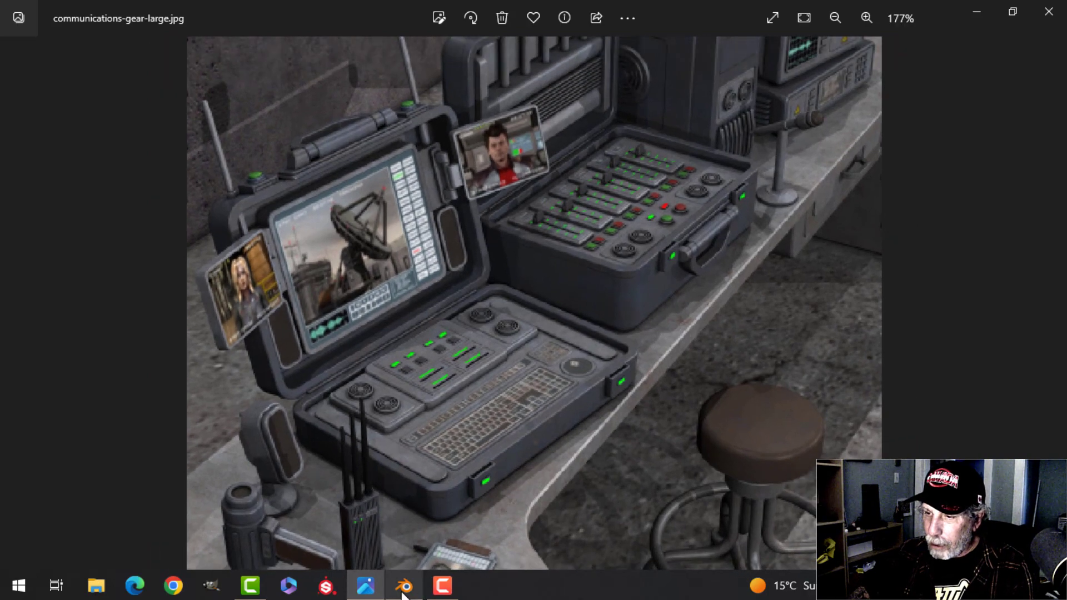
{"action": "left_click", "coordinate": [404, 585]}
Step: Enter Edit Mode on the latch block, select its large front face and duplicate it in place
{"action": "scroll", "coordinate": [519, 389], "scroll_direction": "up", "scroll_amount": 5}
{"action": "key", "text": "Tab"}
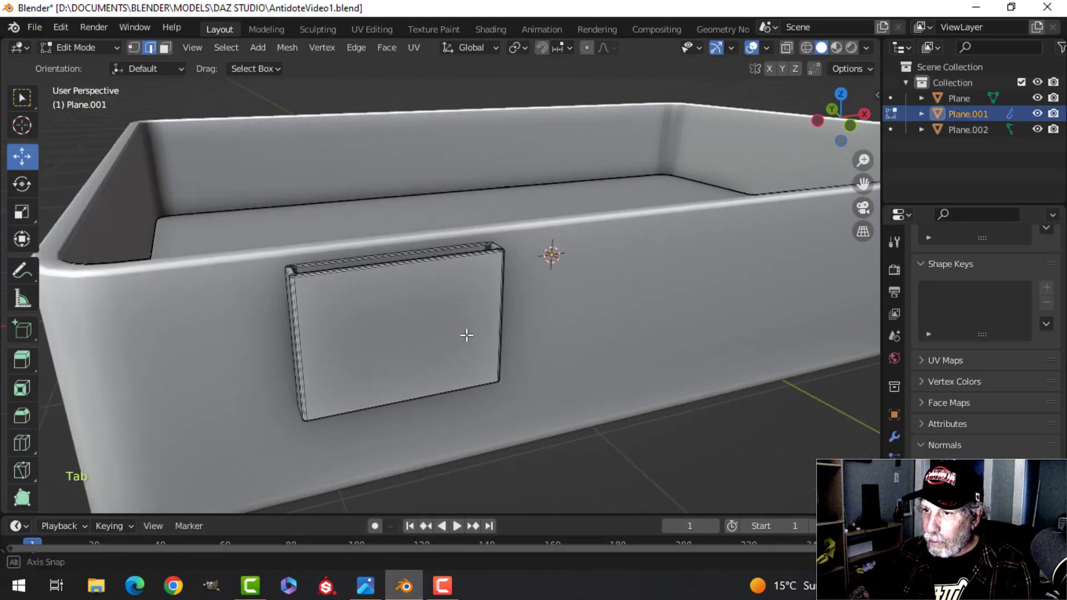
{"action": "key", "text": "alt+a"}
{"action": "middle_click_drag", "start_coordinate": [412, 336], "coordinate": [456, 329], "text": "shift"}
{"action": "scroll", "coordinate": [439, 320], "scroll_direction": "up", "scroll_amount": 4}
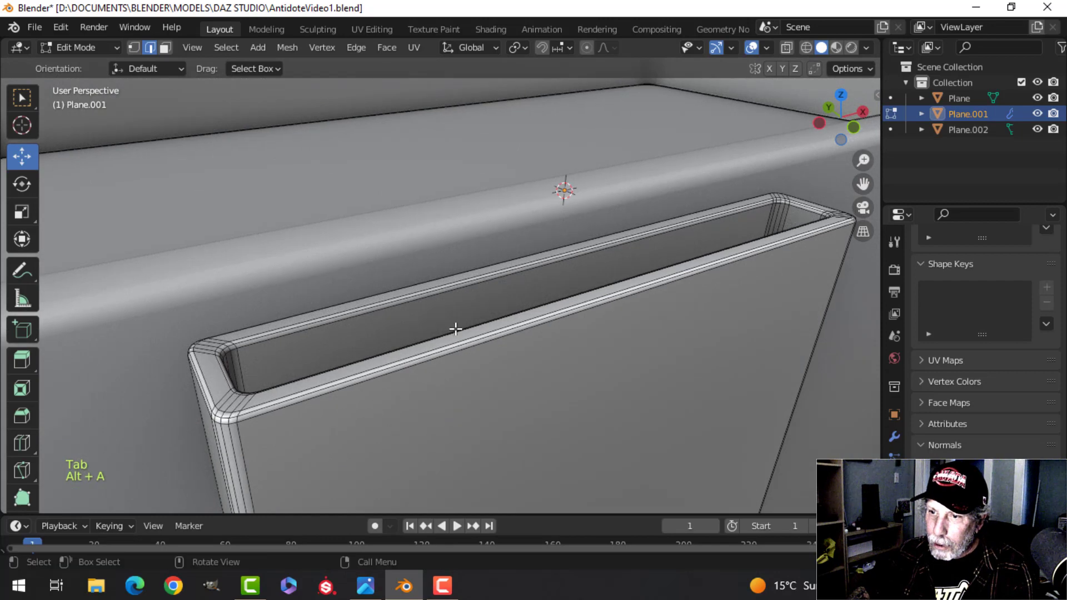
{"action": "key", "text": "3"}
{"action": "scroll", "coordinate": [487, 383], "scroll_direction": "down", "scroll_amount": 5}
{"action": "left_click", "coordinate": [498, 351]}
{"action": "middle_click_drag", "start_coordinate": [511, 384], "coordinate": [518, 372]}
{"action": "middle_click_drag", "start_coordinate": [518, 372], "coordinate": [522, 327], "text": "shift"}
{"action": "key", "text": "shift+d"}
{"action": "right_click", "coordinate": [686, 300]}
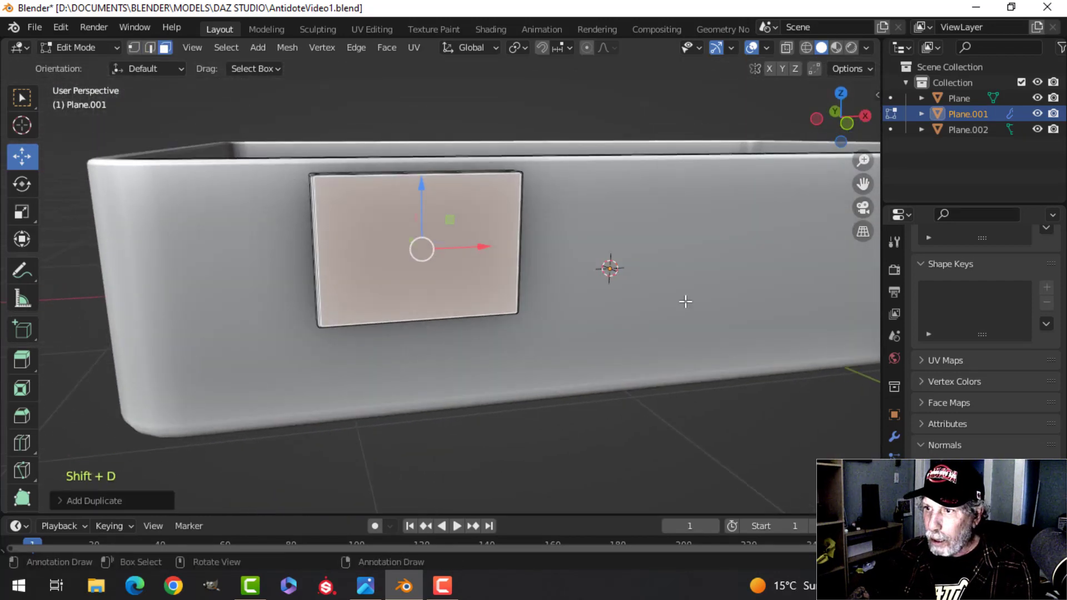
Step: Scale the duplicated face to about 0.40, reduce its height along Z, and adjust its overall size as a small panel
{"action": "key", "text": "s"}
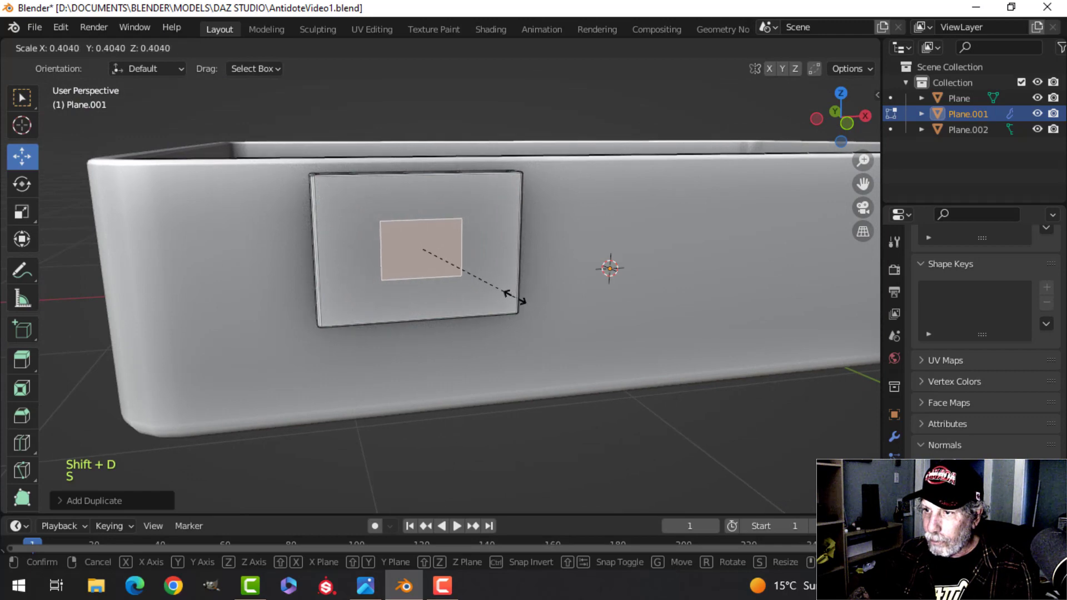
{"action": "left_click", "coordinate": [500, 299]}
{"action": "middle_click_drag", "start_coordinate": [501, 299], "coordinate": [514, 268]}
{"action": "key", "text": "s"}
{"action": "key", "text": "z"}
{"action": "left_click", "coordinate": [508, 291]}
{"action": "key", "text": "s"}
{"action": "left_click", "coordinate": [653, 282]}
Step: Separate the small panel face into its own object, return to Object Mode and deselect all
{"action": "key", "text": "p"}
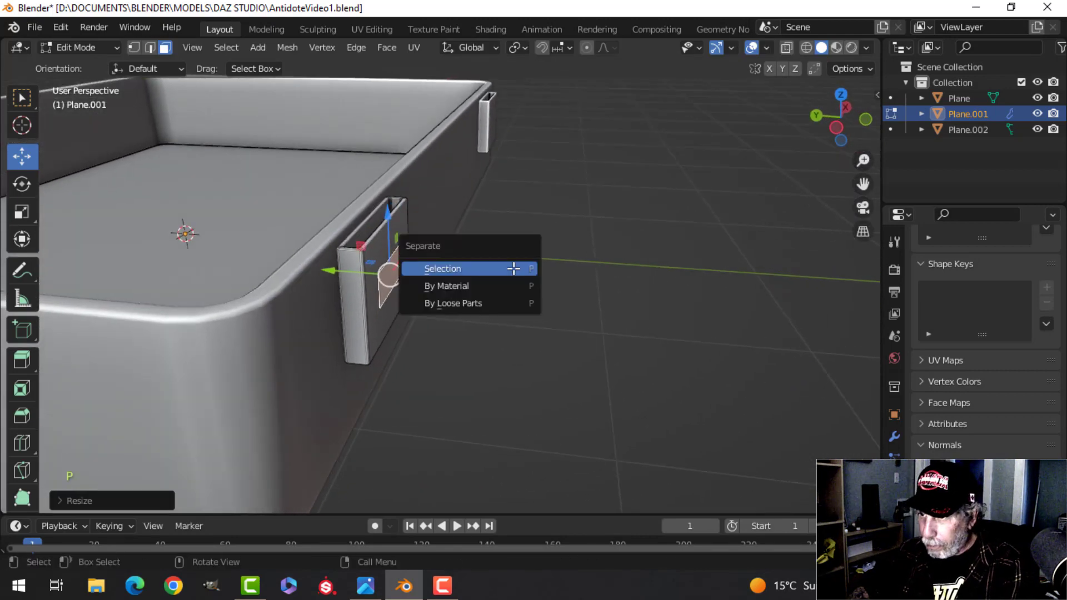
{"action": "left_click", "coordinate": [501, 268]}
{"action": "key", "text": "Tab"}
{"action": "scroll", "coordinate": [401, 284], "scroll_direction": "up", "scroll_amount": 4}
{"action": "key", "text": "alt+a"}
Step: Edit the separated panel and move its whole face outward along Y, clear of the latch block's front
{"action": "left_click", "coordinate": [357, 266]}
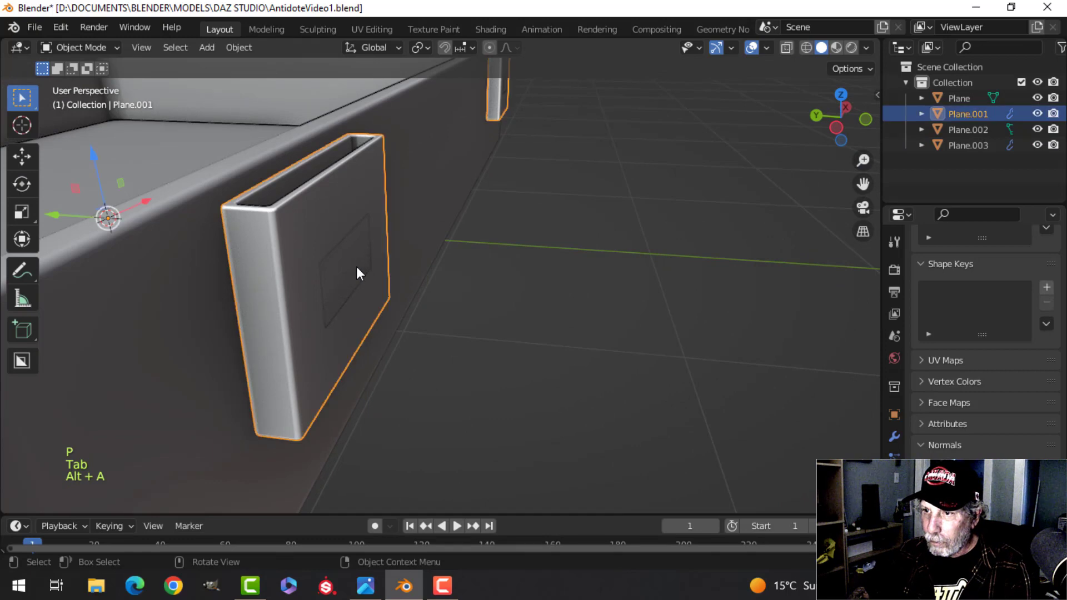
{"action": "left_click", "coordinate": [360, 265]}
{"action": "key", "text": "Tab"}
{"action": "key", "text": "a"}
{"action": "middle_click_drag", "start_coordinate": [395, 272], "coordinate": [397, 274]}
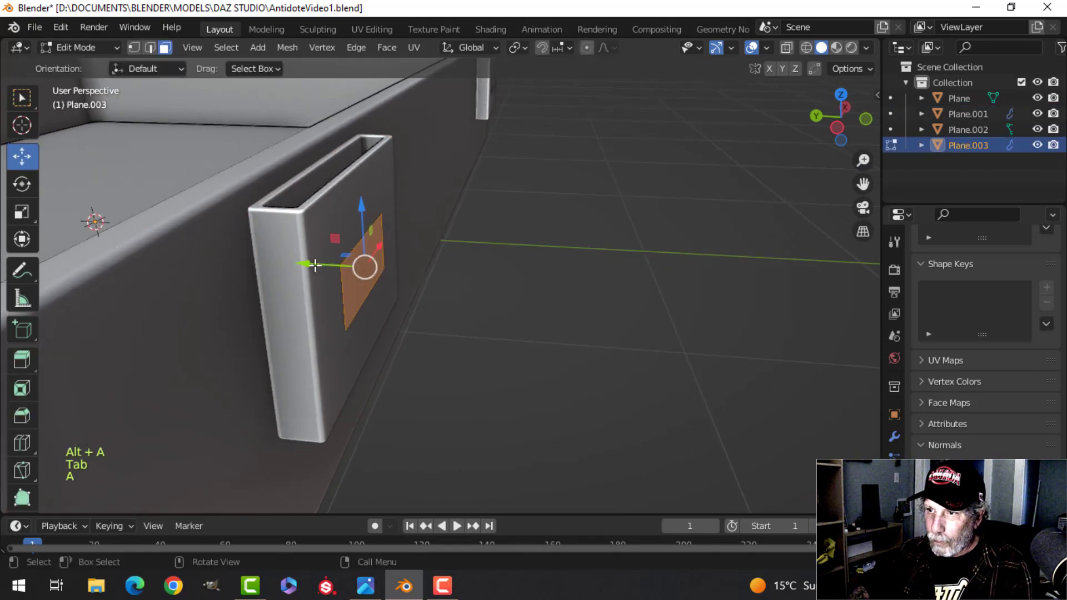
{"action": "left_click_drag", "start_coordinate": [315, 265], "coordinate": [335, 268]}
{"action": "middle_click_drag", "start_coordinate": [335, 268], "coordinate": [443, 277]}
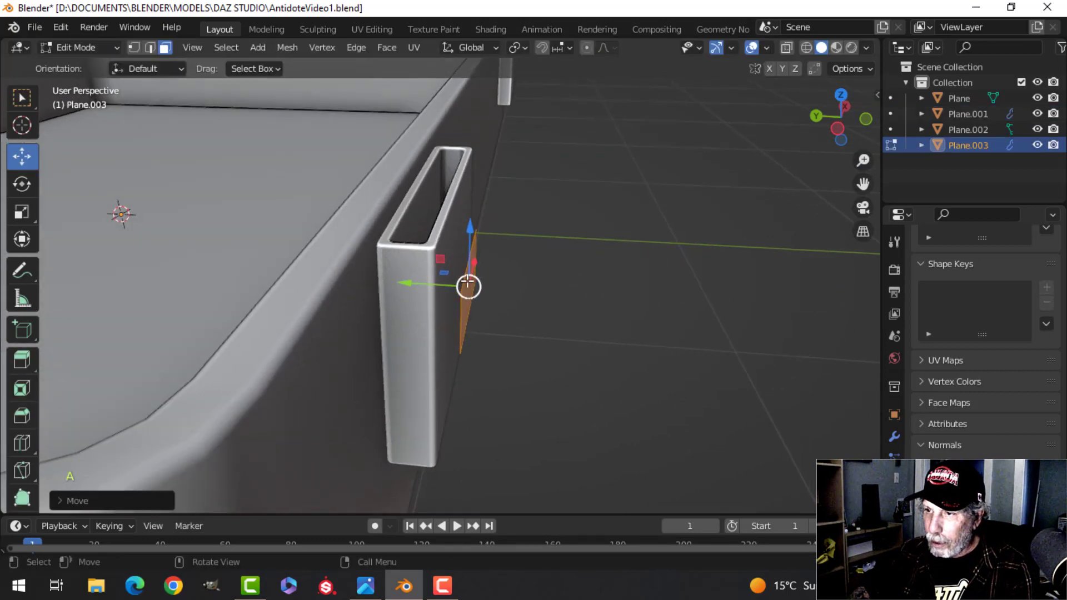
Step: Extrude the panel about 0.039 m back toward the latch block, delete its rear face and return to Object Mode
{"action": "left_click_drag", "start_coordinate": [427, 285], "coordinate": [408, 283]}
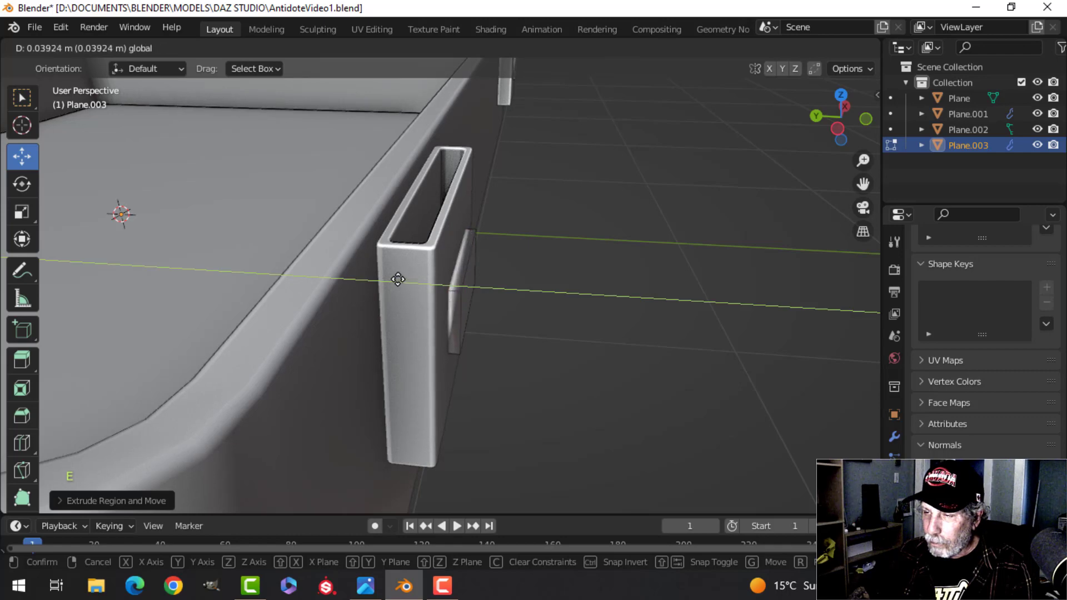
{"action": "left_click", "coordinate": [400, 277]}
{"action": "key", "text": "x"}
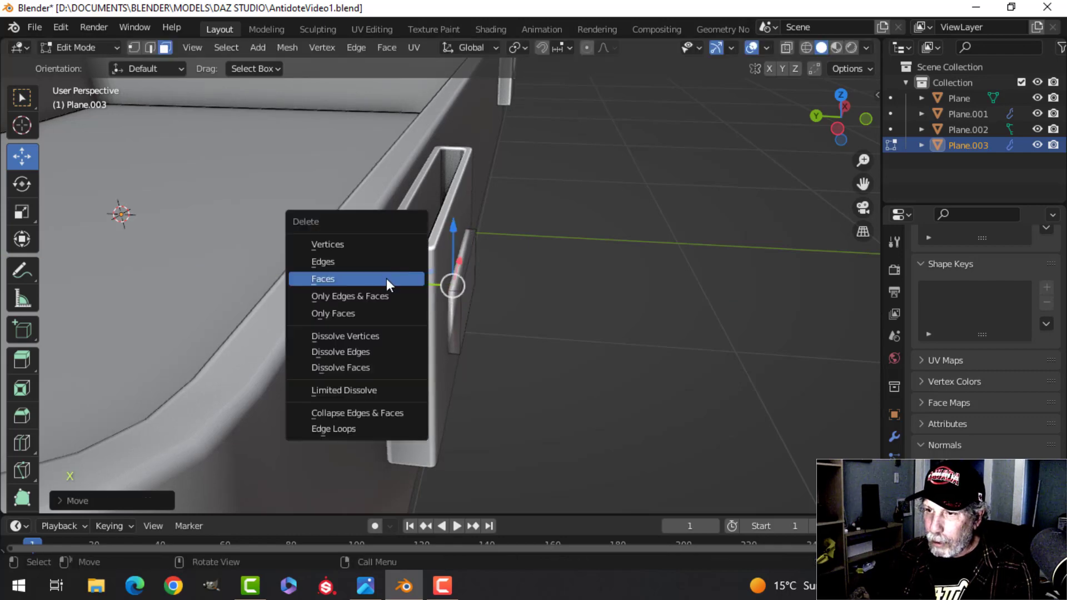
{"action": "left_click", "coordinate": [389, 280]}
{"action": "middle_click_drag", "start_coordinate": [469, 257], "coordinate": [393, 260]}
{"action": "key", "text": "Tab"}
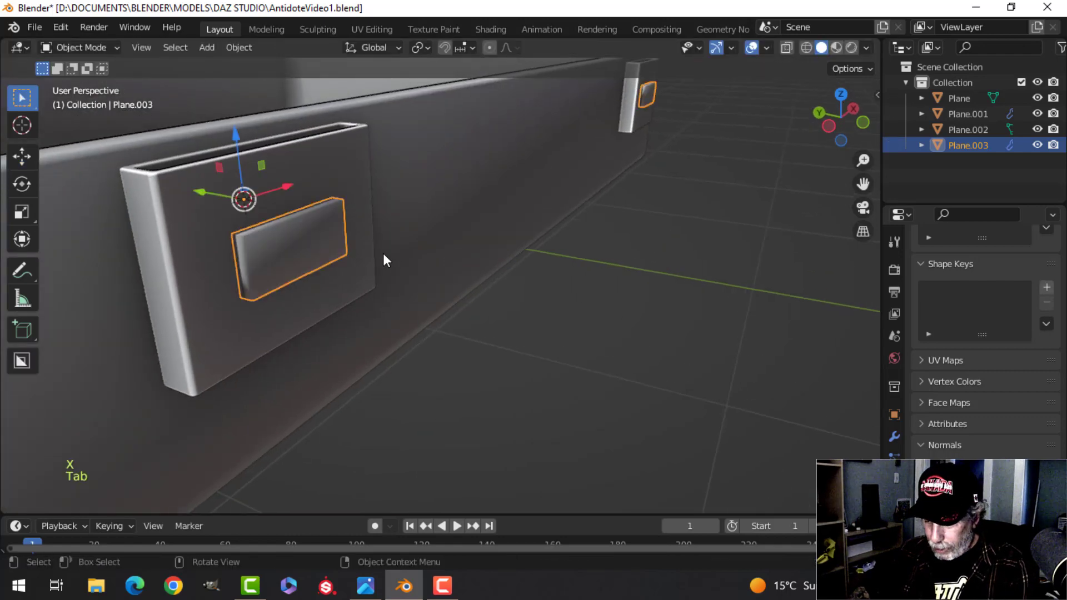
Step: Isolate the small block in local view and turn off its Mirror modifier's viewport display
{"action": "key", "text": "slash"}
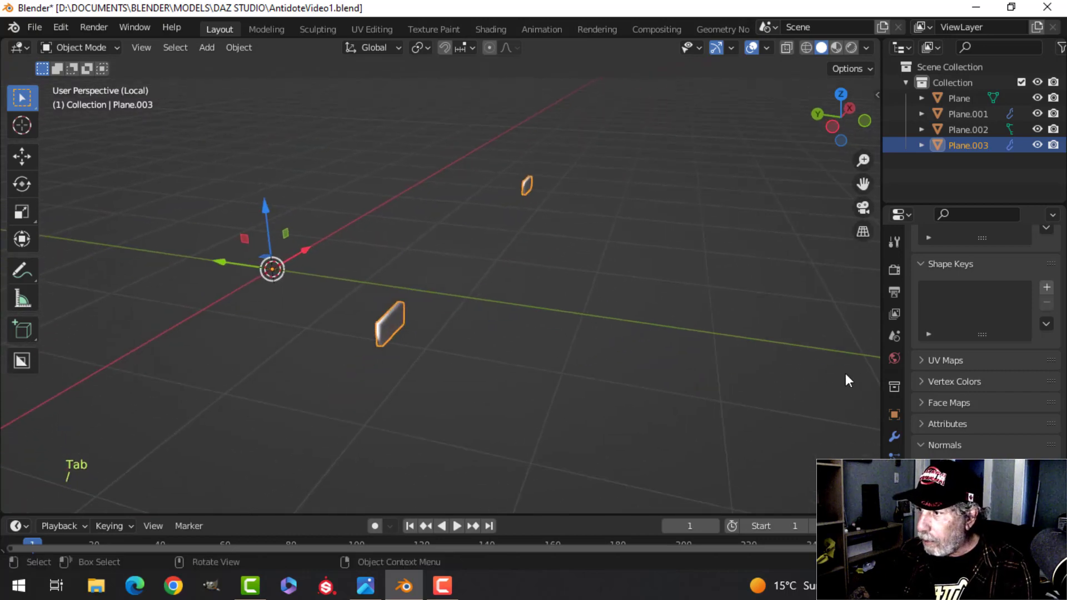
{"action": "left_click", "coordinate": [895, 437]}
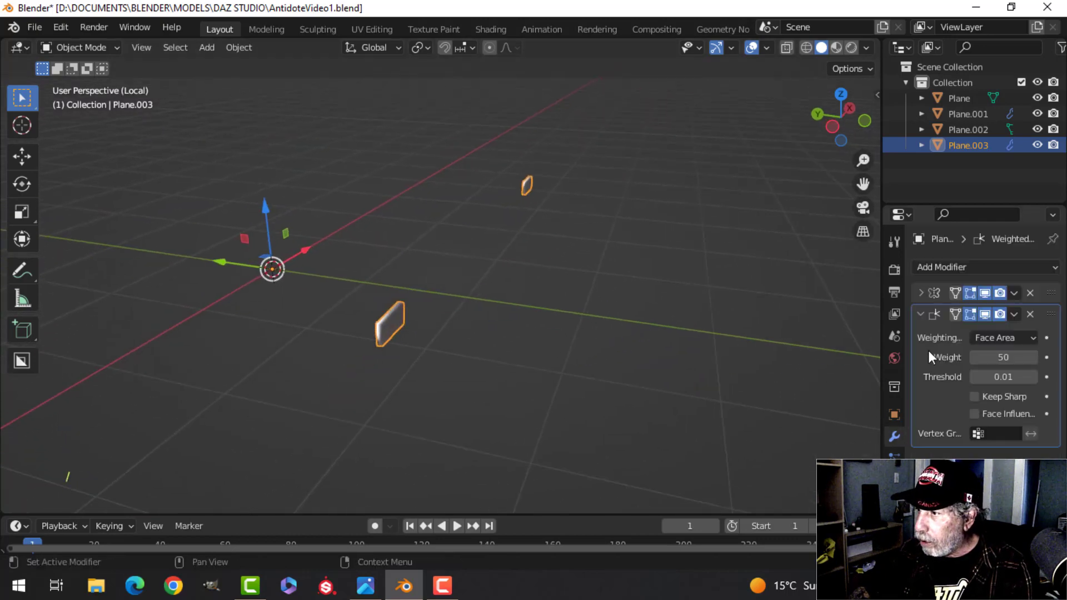
{"action": "left_click", "coordinate": [985, 292]}
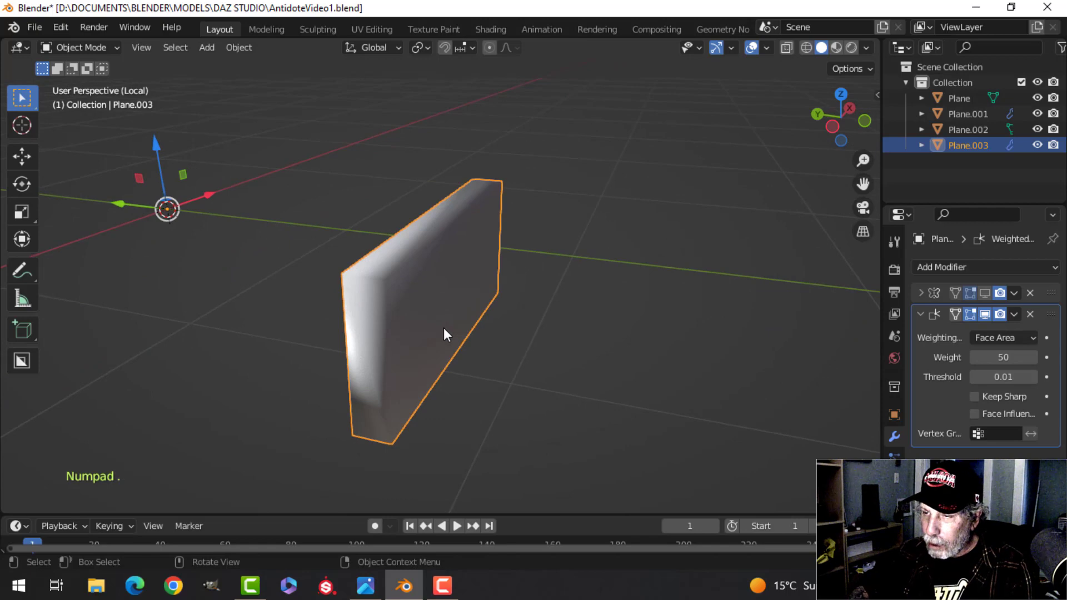
Step: Bevel the small block's four short corner edges by about 0.008 m with 4 segments
{"action": "key", "text": "Tab"}
{"action": "middle_click_drag", "start_coordinate": [386, 308], "coordinate": [418, 305]}
{"action": "middle_click_drag", "start_coordinate": [363, 339], "coordinate": [472, 358]}
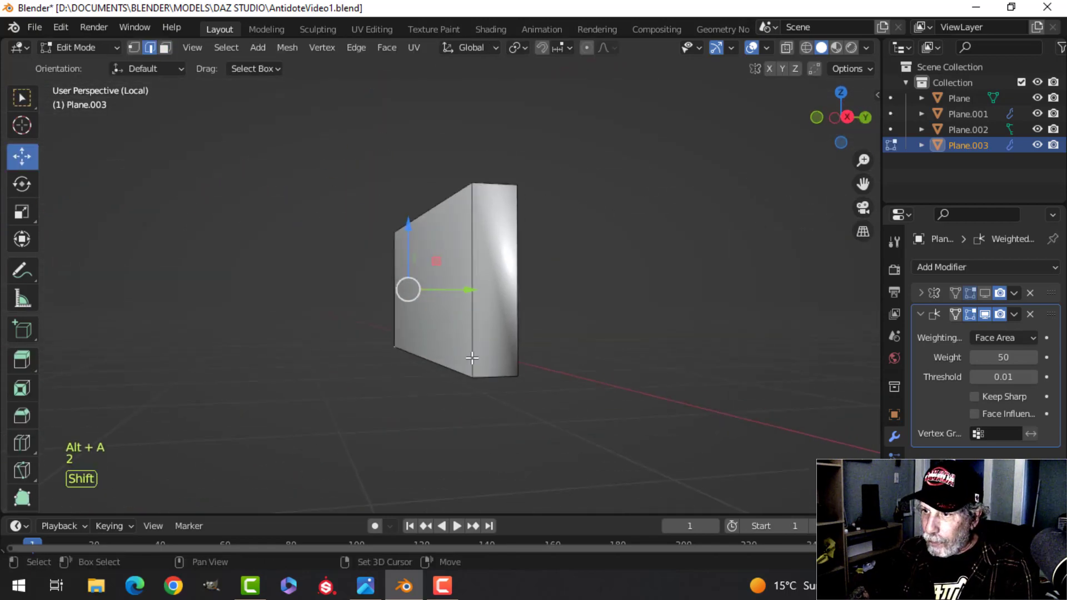
{"action": "middle_click_drag", "start_coordinate": [500, 196], "coordinate": [518, 309]}
{"action": "key", "text": "ctrl+b"}
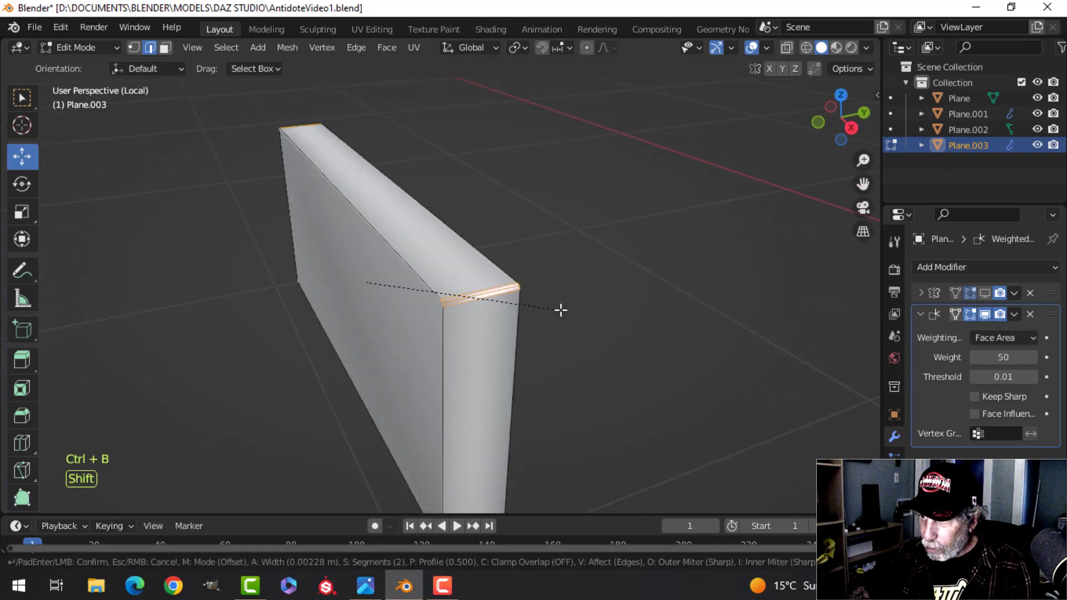
{"action": "scroll", "coordinate": [643, 312], "scroll_direction": "up", "scroll_amount": 2}
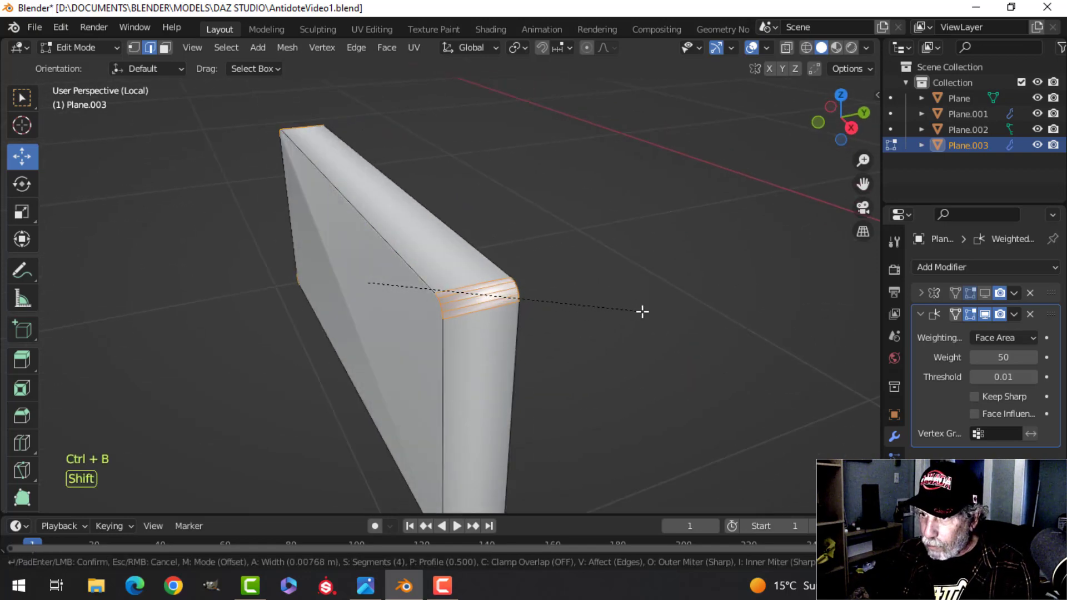
{"action": "left_click", "coordinate": [651, 312]}
Step: Bevel the edge loop around the small block's front face by about 0.003 m with 2 segments
{"action": "key", "text": "alt+a"}
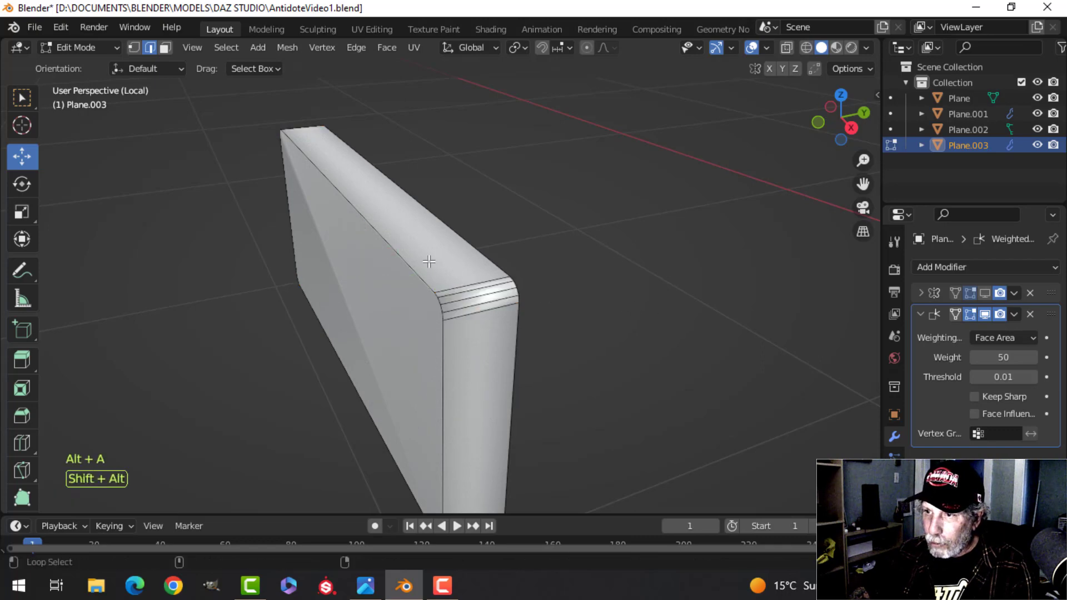
{"action": "left_click", "coordinate": [418, 263], "text": "alt+shift"}
{"action": "key", "text": "ctrl+b"}
{"action": "scroll", "coordinate": [580, 267], "scroll_direction": "down", "scroll_amount": 2, "text": "shift"}
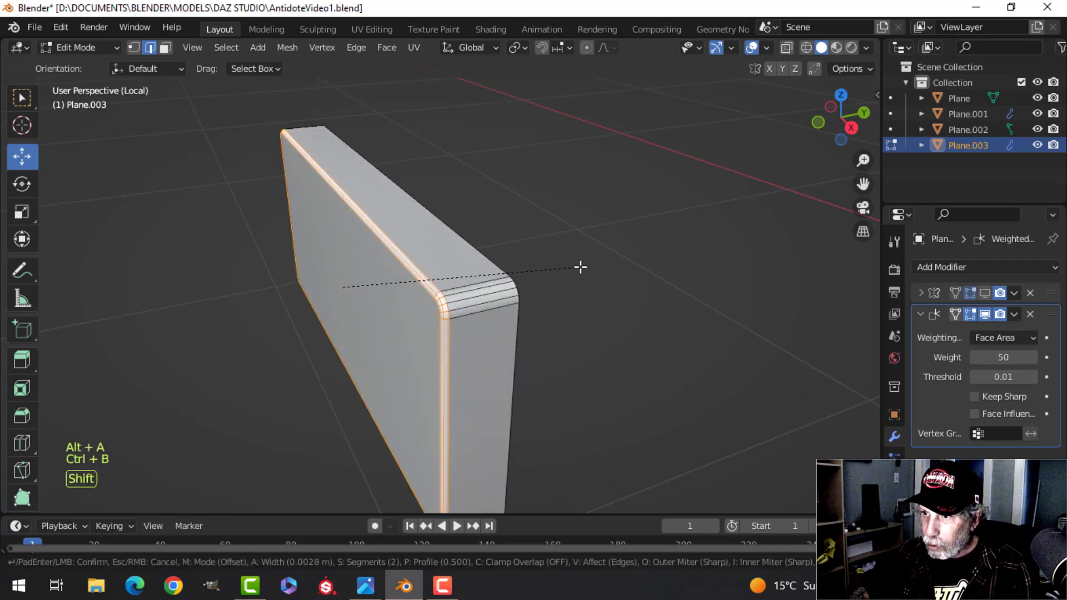
{"action": "left_click", "coordinate": [580, 267]}
Step: Return to Object Mode, leave local view to bring back the tray and latches, and deselect all
{"action": "key", "text": "Tab"}
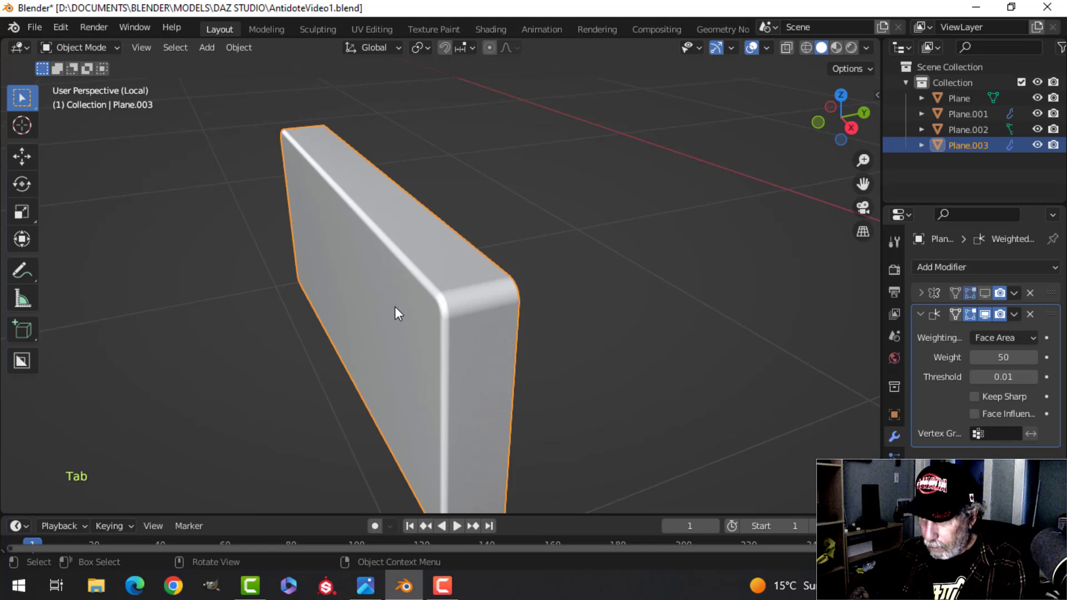
{"action": "key", "text": "slash"}
{"action": "scroll", "coordinate": [371, 296], "scroll_direction": "down", "scroll_amount": 8}
{"action": "key", "text": "alt+a"}
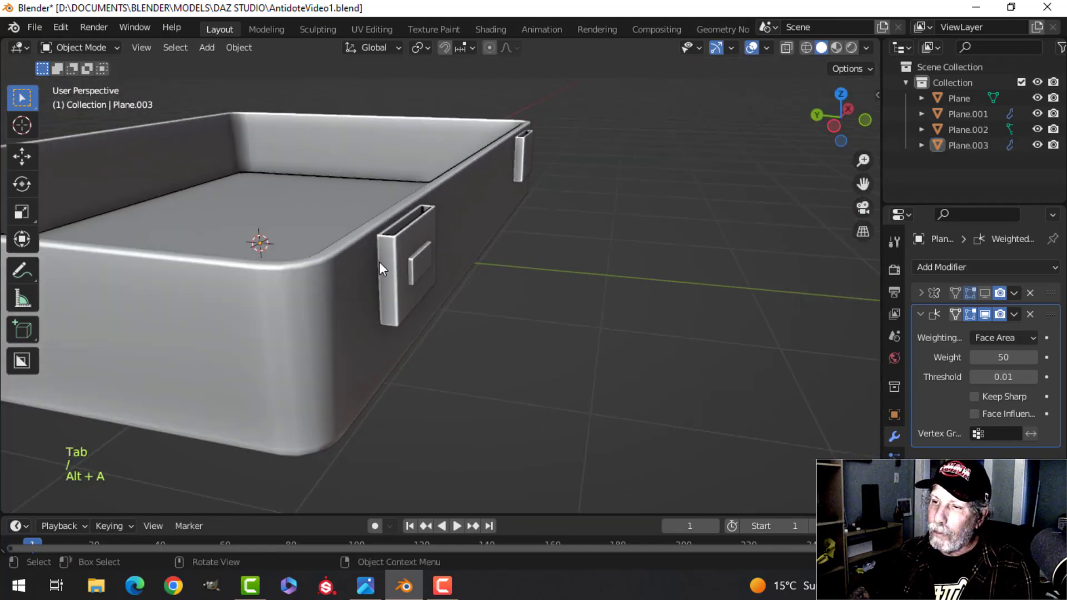
{"action": "scroll", "coordinate": [308, 286], "scroll_direction": "up", "scroll_amount": 4}
{"action": "middle_click_drag", "start_coordinate": [386, 298], "coordinate": [425, 288]}
{"action": "scroll", "coordinate": [435, 298], "scroll_direction": "up", "scroll_amount": 3}
{"action": "scroll", "coordinate": [395, 299], "scroll_direction": "down", "scroll_amount": 2}
Step: Select the small block's front face in Edit Mode and inset it by about 0.004 m
{"action": "left_click", "coordinate": [415, 289]}
{"action": "scroll", "coordinate": [415, 288], "scroll_direction": "up", "scroll_amount": 3}
{"action": "key", "text": "Tab"}
{"action": "key", "text": "alt+a"}
{"action": "scroll", "coordinate": [401, 290], "scroll_direction": "down", "scroll_amount": 2}
{"action": "left_click", "coordinate": [390, 276]}
{"action": "scroll", "coordinate": [397, 289], "scroll_direction": "up", "scroll_amount": 3}
{"action": "scroll", "coordinate": [390, 293], "scroll_direction": "down", "scroll_amount": 1}
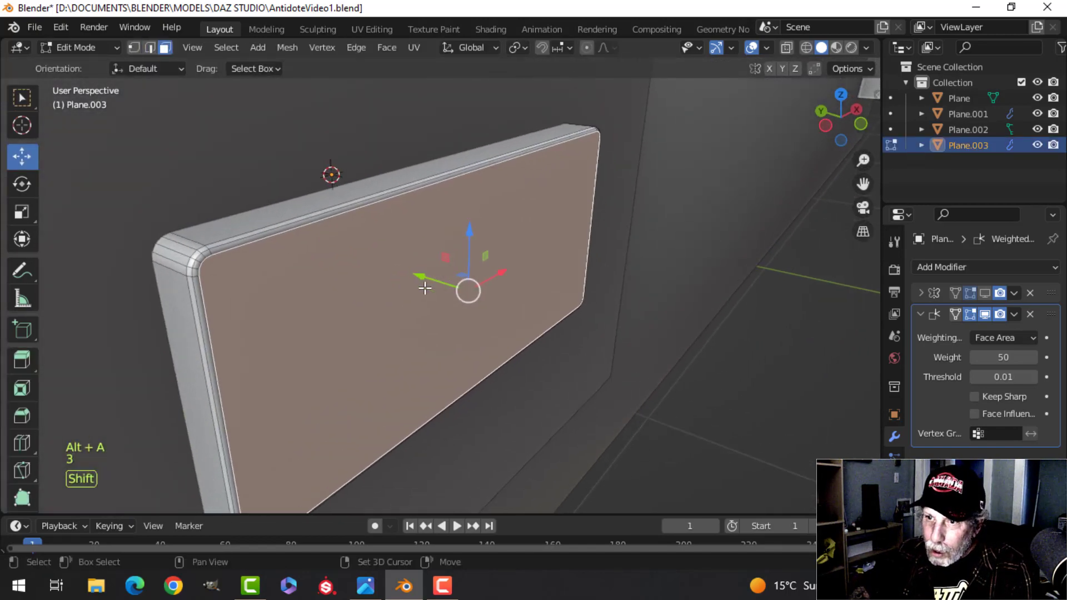
{"action": "key", "text": "i"}
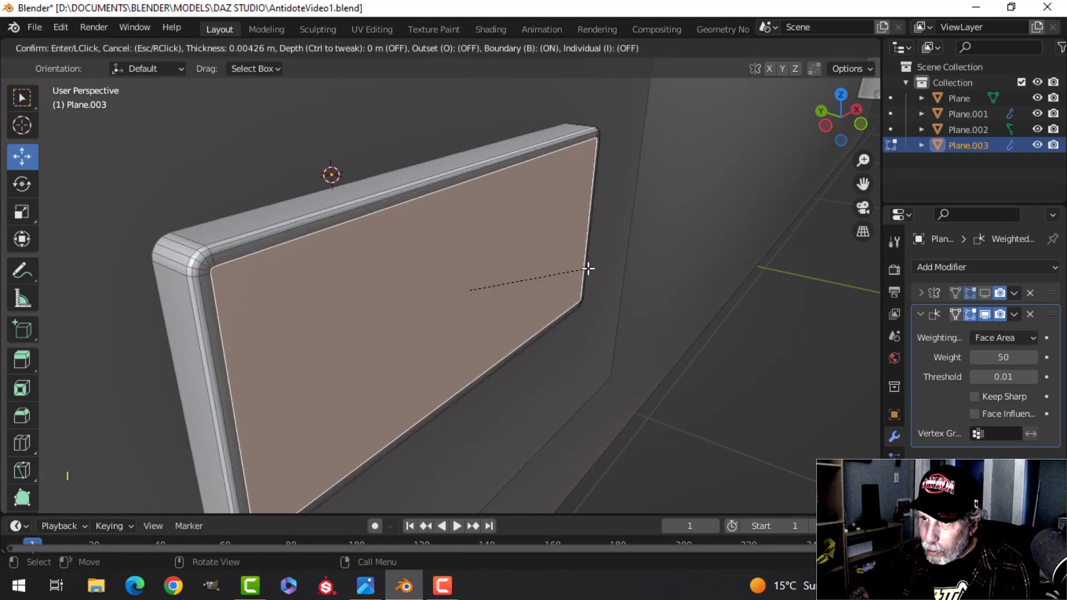
{"action": "left_click", "coordinate": [589, 267]}
Step: Scale the inset face down evenly to widen the frame around it
{"action": "scroll", "coordinate": [584, 242], "scroll_direction": "down", "scroll_amount": 4}
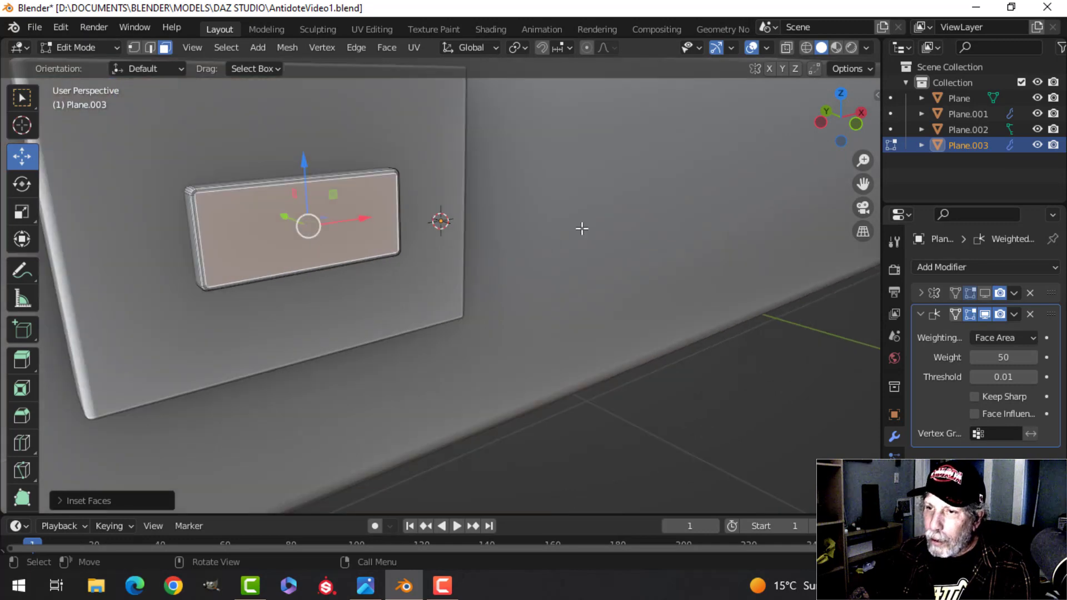
{"action": "key", "text": "s"}
{"action": "left_click", "coordinate": [541, 237]}
{"action": "middle_click_drag", "start_coordinate": [499, 232], "coordinate": [515, 295], "text": "shift"}
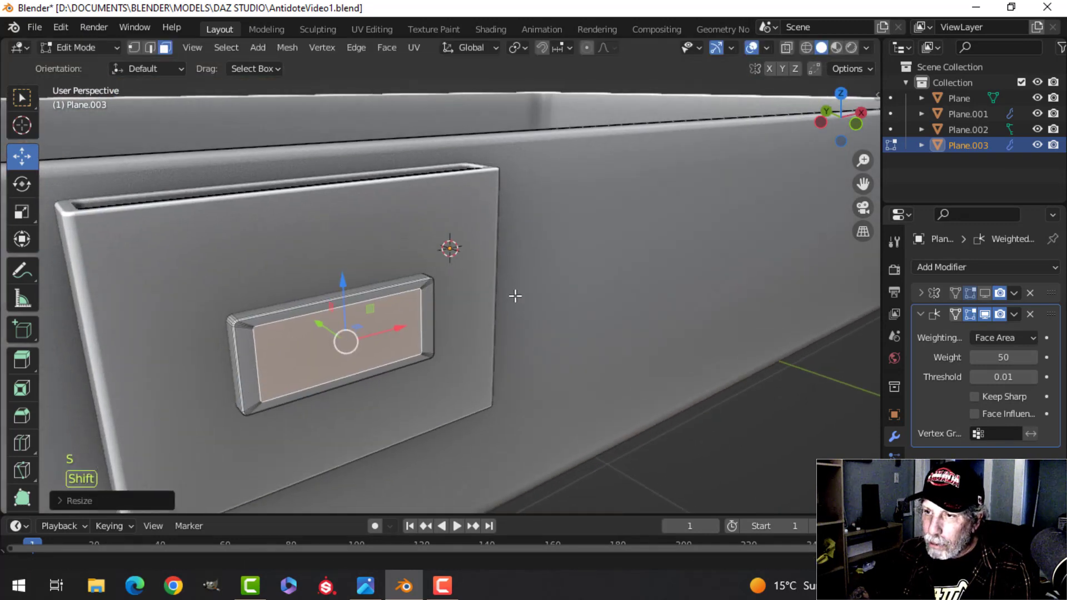
Step: Scale the inset face to about 0.83 along Z to even out the frame
{"action": "scroll", "coordinate": [500, 281], "scroll_direction": "up", "scroll_amount": 2}
{"action": "middle_click_drag", "start_coordinate": [476, 259], "coordinate": [492, 233], "text": "shift"}
{"action": "middle_click_drag", "start_coordinate": [492, 233], "coordinate": [489, 257]}
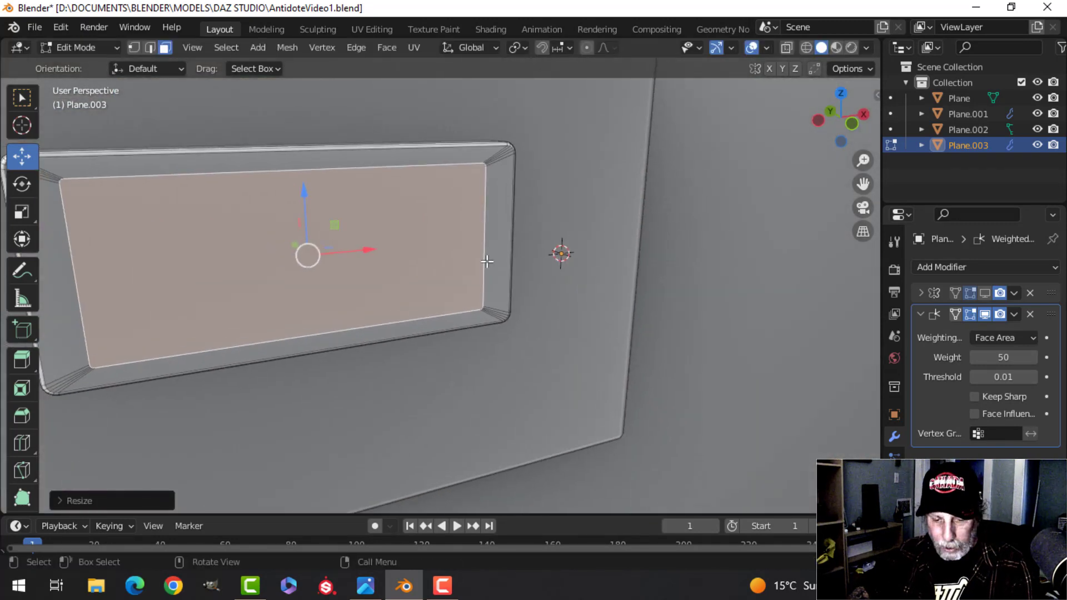
{"action": "key", "text": "s"}
{"action": "key", "text": "z"}
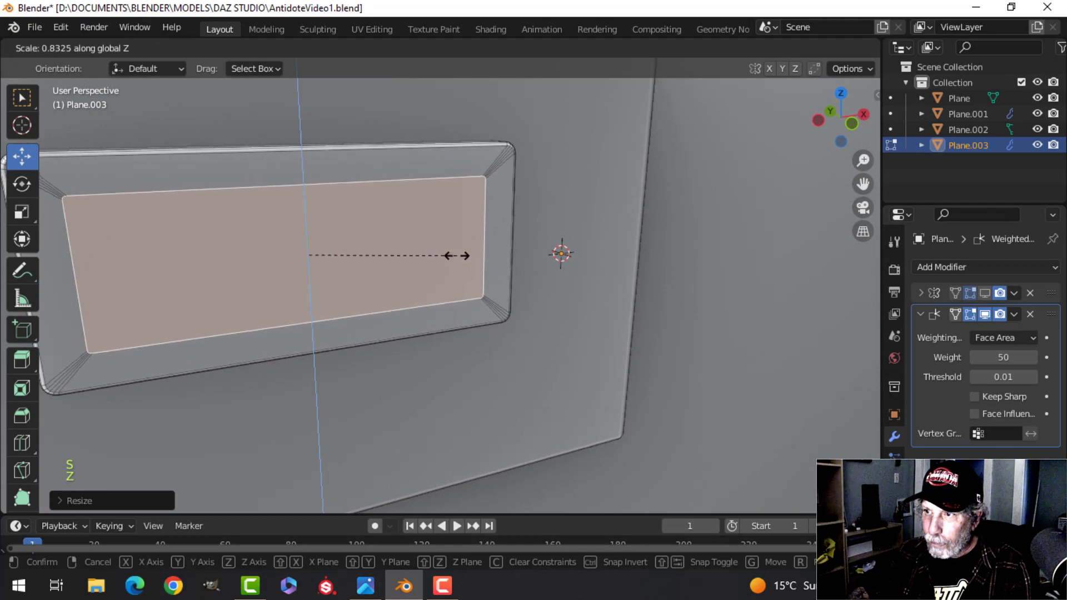
{"action": "left_click", "coordinate": [462, 255]}
Step: Extrude the inset face about 0.005 m into the block as a recess and duplicate the recessed face in place
{"action": "scroll", "coordinate": [447, 252], "scroll_direction": "down", "scroll_amount": 4}
{"action": "middle_click_drag", "start_coordinate": [447, 251], "coordinate": [528, 245]}
{"action": "scroll", "coordinate": [541, 262], "scroll_direction": "up", "scroll_amount": 4}
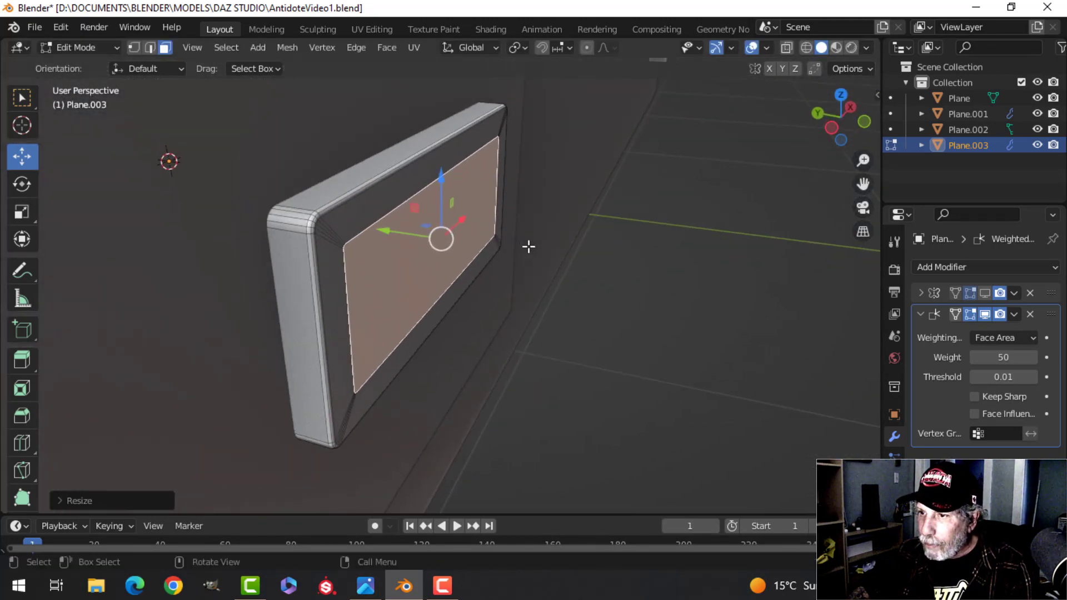
{"action": "key", "text": "e"}
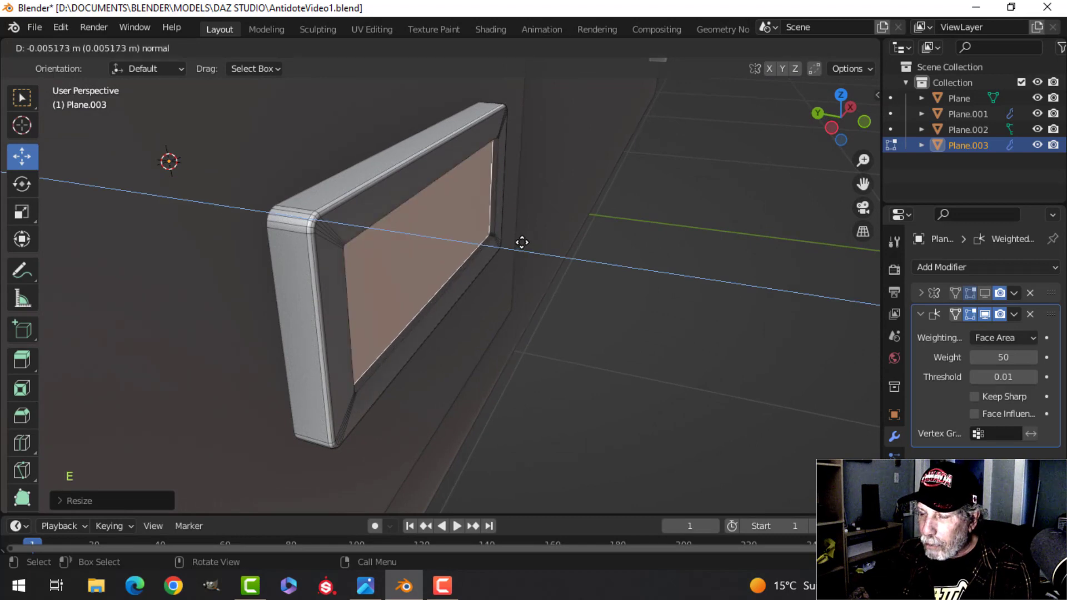
{"action": "left_click", "coordinate": [522, 242]}
{"action": "scroll", "coordinate": [515, 240], "scroll_direction": "up", "scroll_amount": 4}
{"action": "middle_click_drag", "start_coordinate": [515, 241], "coordinate": [491, 230], "text": "shift"}
{"action": "scroll", "coordinate": [506, 258], "scroll_direction": "down", "scroll_amount": 4}
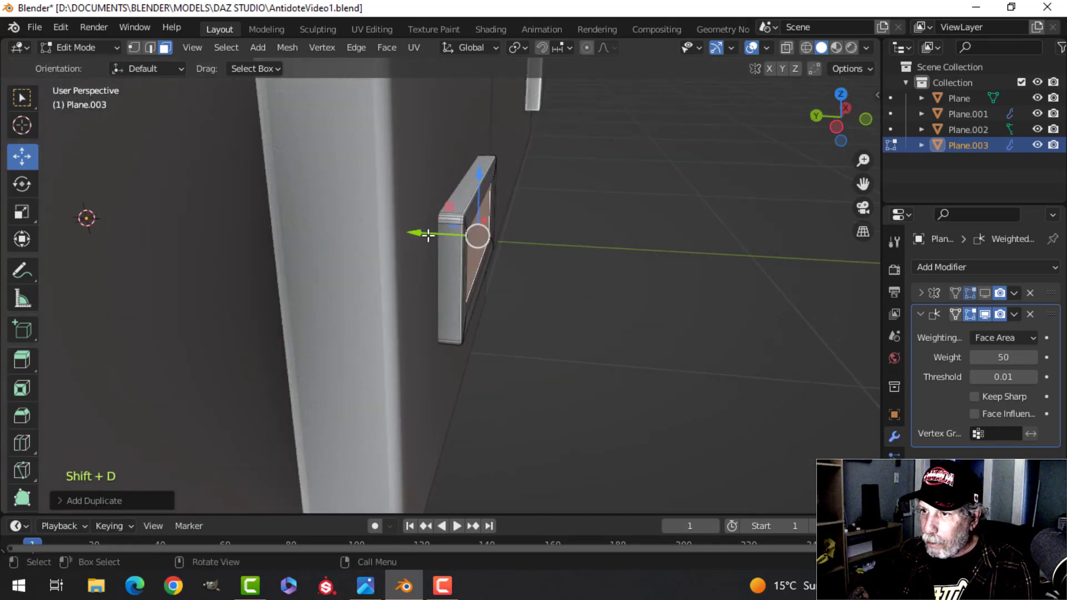
Step: Move the duplicated face out of the recess along Y and separate it into its own object
{"action": "left_click_drag", "start_coordinate": [428, 234], "coordinate": [462, 234]}
{"action": "key", "text": "p"}
{"action": "left_click", "coordinate": [601, 229]}
{"action": "key", "text": "Tab"}
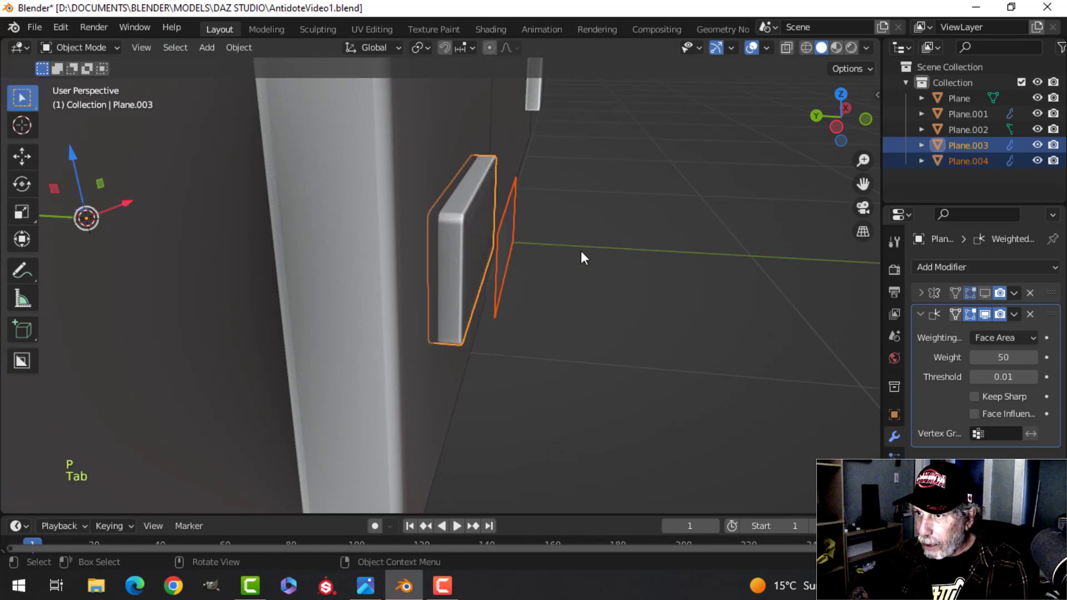
Step: Extrude the separated panel face about 0.01 m back toward the block and delete its back face
{"action": "left_click", "coordinate": [508, 239]}
{"action": "key", "text": "Tab"}
{"action": "middle_click_drag", "start_coordinate": [565, 255], "coordinate": [558, 254]}
{"action": "key", "text": "a"}
{"action": "key", "text": "e"}
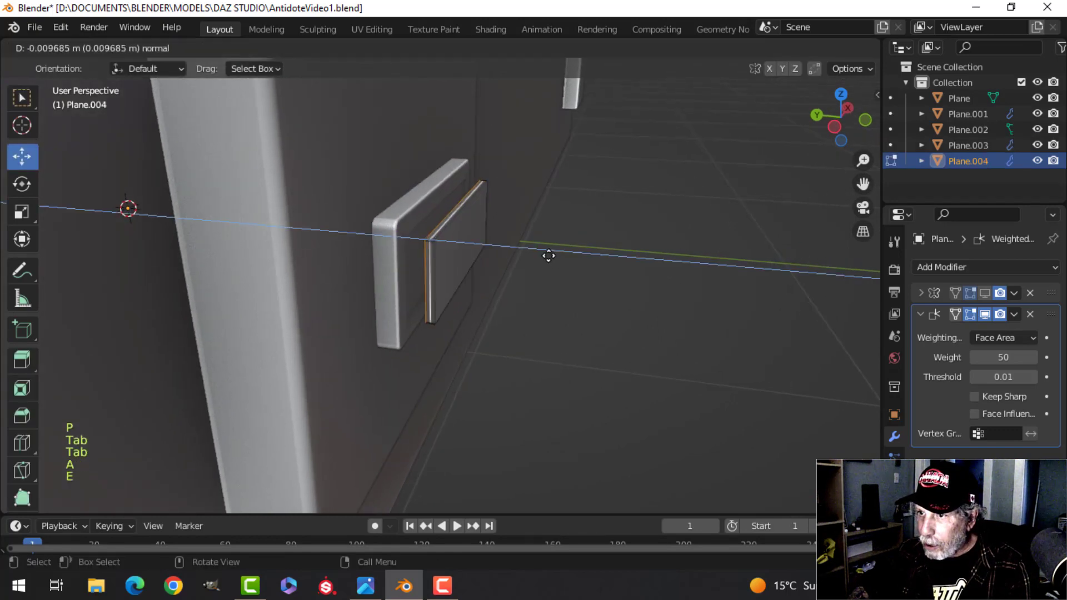
{"action": "left_click", "coordinate": [544, 253]}
{"action": "key", "text": "x"}
{"action": "left_click", "coordinate": [536, 253]}
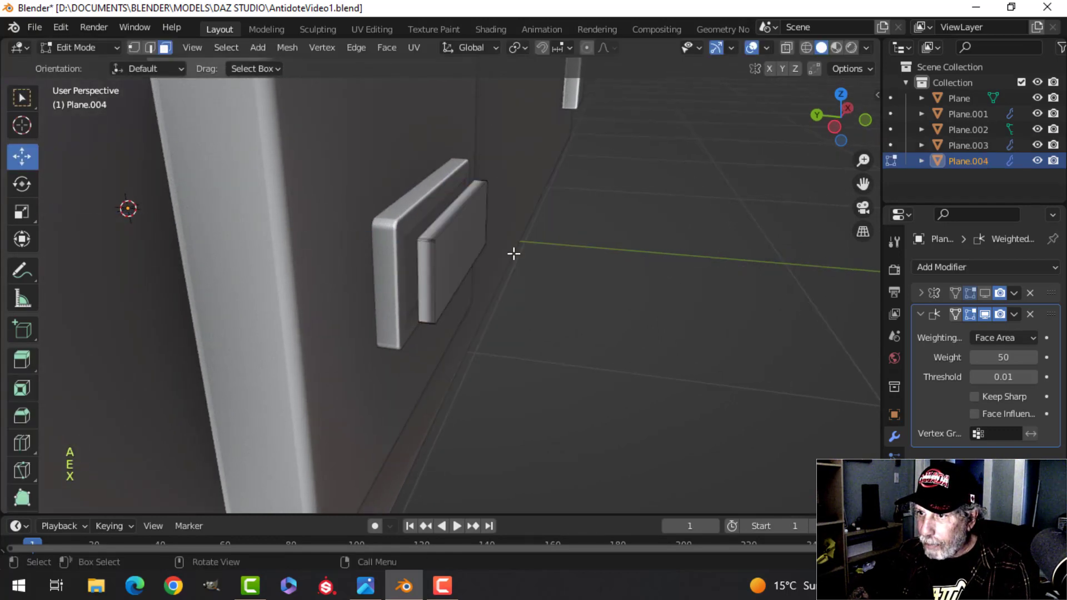
Step: Try to bevel the edges around the panel's front face
{"action": "scroll", "coordinate": [512, 254], "scroll_direction": "up", "scroll_amount": 4}
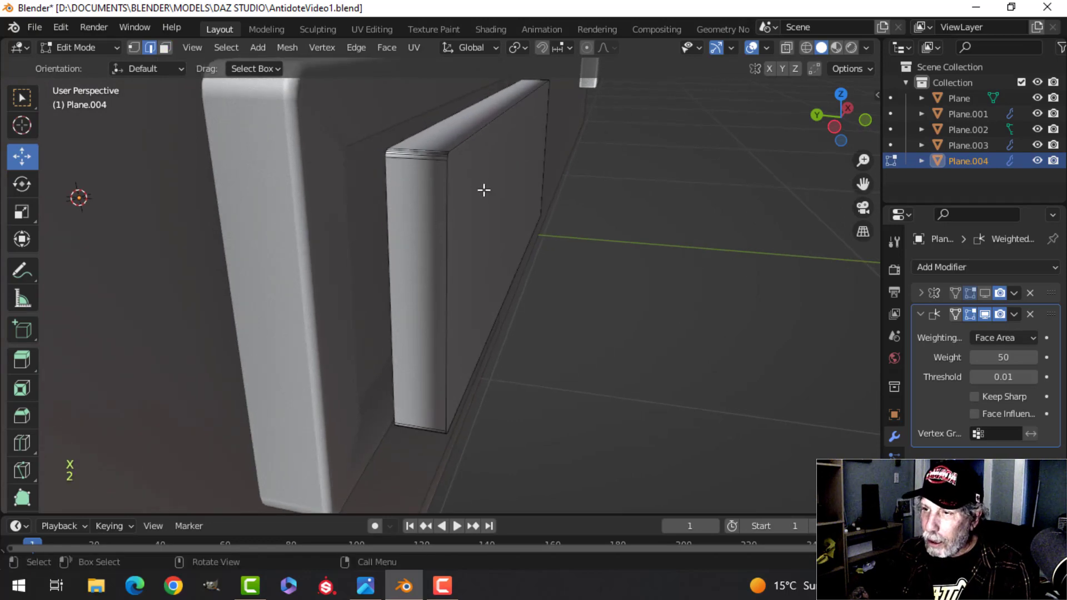
{"action": "key", "text": "3"}
{"action": "left_click", "coordinate": [520, 185]}
{"action": "middle_click_drag", "start_coordinate": [522, 187], "coordinate": [512, 217], "text": "shift"}
{"action": "scroll", "coordinate": [505, 217], "scroll_direction": "up", "scroll_amount": 1}
{"action": "scroll", "coordinate": [510, 217], "scroll_direction": "down", "scroll_amount": 1}
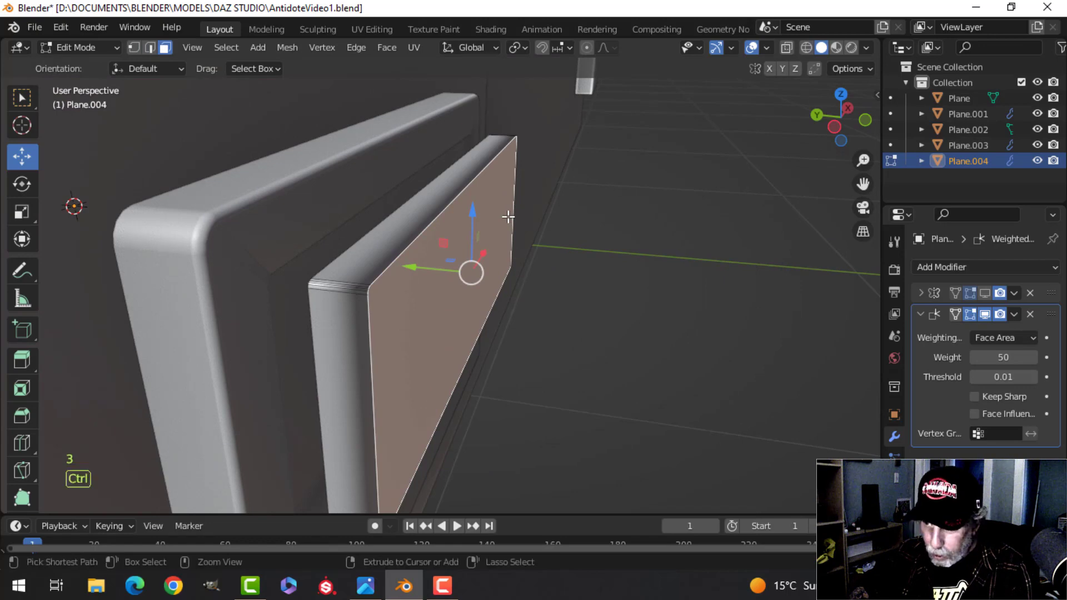
{"action": "key", "text": "ctrl+b"}
{"action": "left_click", "coordinate": [544, 202]}
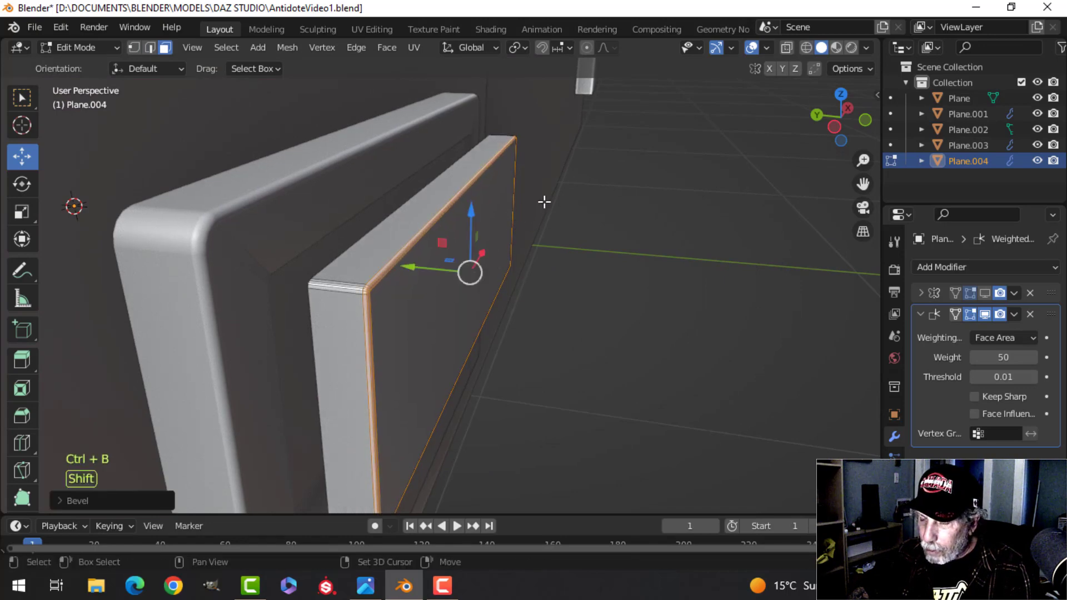
Step: Inspect the vertices at the panel's beveled upper corner and undo the bevel
{"action": "scroll", "coordinate": [358, 265], "scroll_direction": "up", "scroll_amount": 1}
{"action": "mouse_move", "coordinate": [357, 265]}
{"action": "middle_mouse_down", "text": "shift"}
{"action": "mouse_move", "coordinate": [382, 262]}
{"action": "mouse_move", "coordinate": [351, 250]}
{"action": "middle_mouse_up", "text": "shift"}
{"action": "scroll", "coordinate": [375, 262], "scroll_direction": "down", "scroll_amount": 1}
{"action": "key", "text": "1"}
{"action": "left_click", "coordinate": [351, 251]}
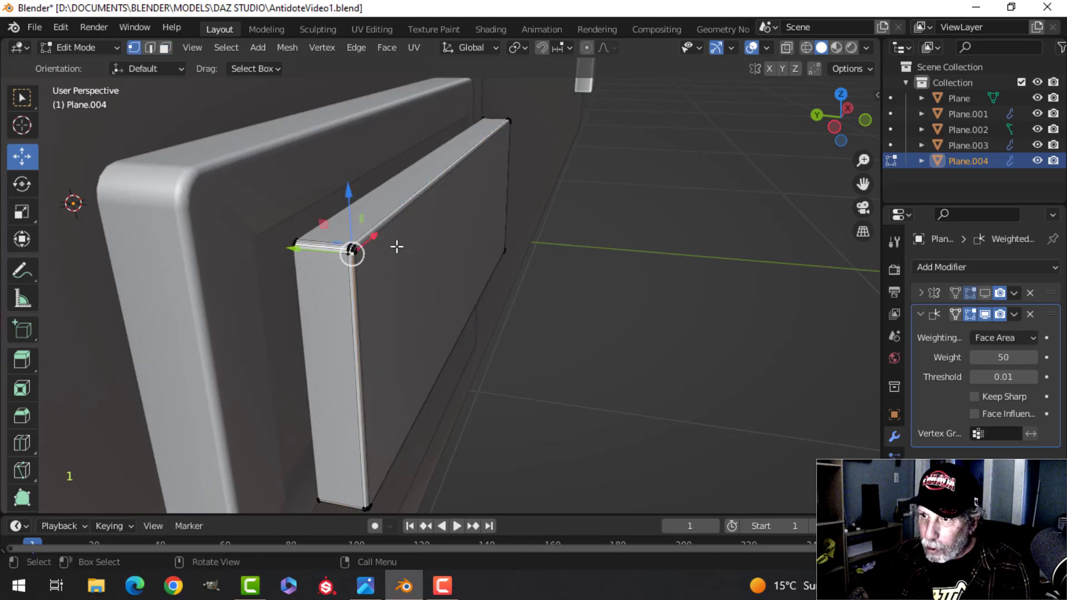
{"action": "key", "text": "KP_Decimal"}
{"action": "middle_click_drag", "start_coordinate": [450, 255], "coordinate": [415, 279]}
{"action": "scroll", "coordinate": [479, 285], "scroll_direction": "up", "scroll_amount": 6}
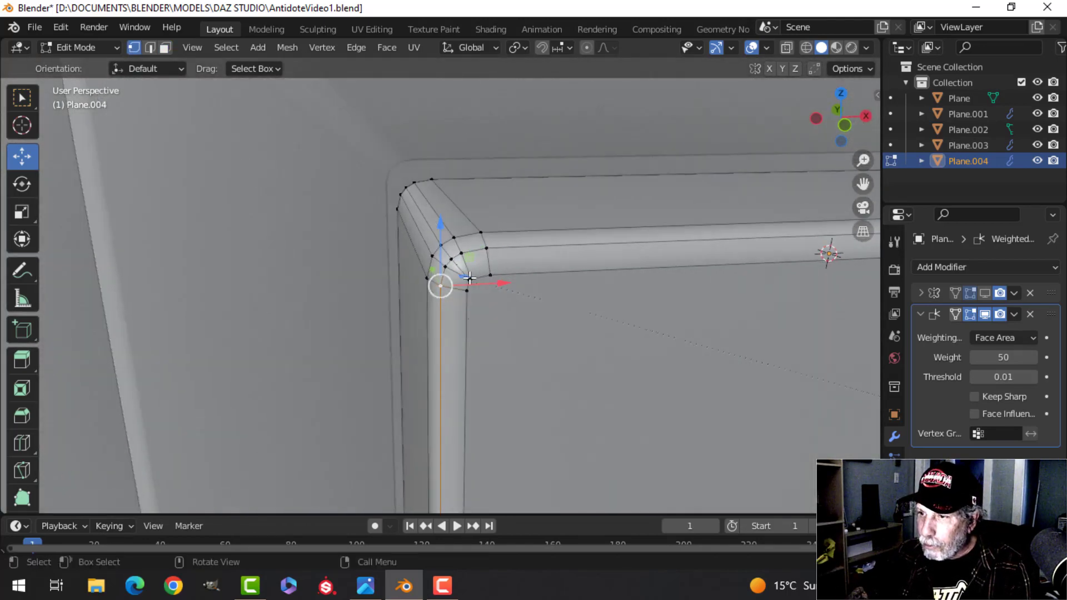
{"action": "scroll", "coordinate": [483, 285], "scroll_direction": "down", "scroll_amount": 1}
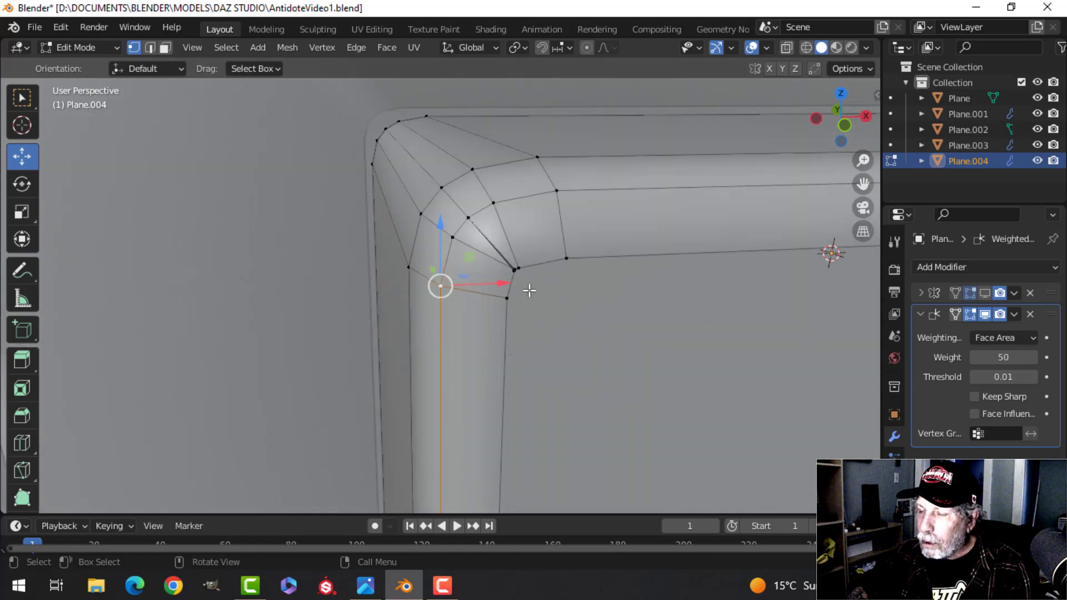
{"action": "middle_click_drag", "start_coordinate": [529, 291], "coordinate": [474, 291], "text": "shift"}
{"action": "scroll", "coordinate": [475, 289], "scroll_direction": "up", "scroll_amount": 2}
{"action": "scroll", "coordinate": [489, 286], "scroll_direction": "down", "scroll_amount": 3}
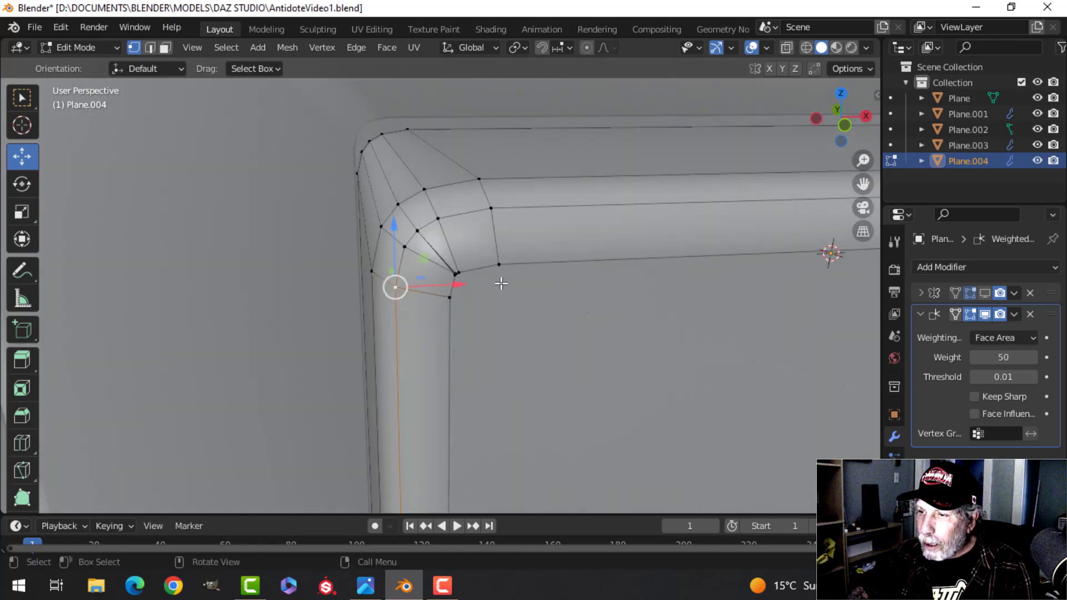
{"action": "key", "text": "ctrl+z"}
{"action": "key", "text": "ctrl+z"}
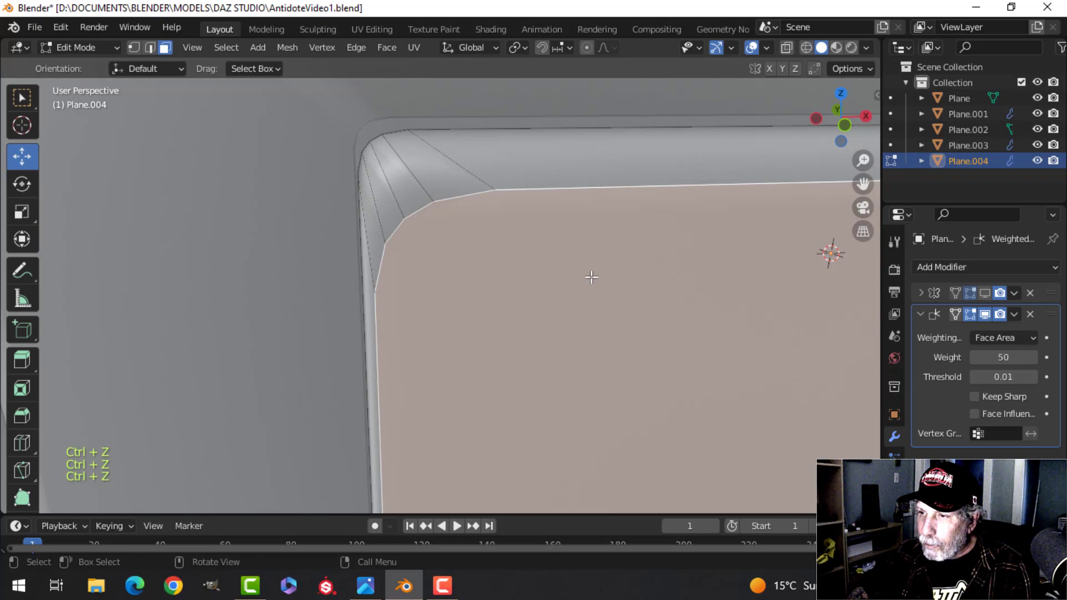
Step: Inset the panel's front face by about 0.001 m and return to Object Mode
{"action": "scroll", "coordinate": [592, 278], "scroll_direction": "down", "scroll_amount": 2}
{"action": "key", "text": "i"}
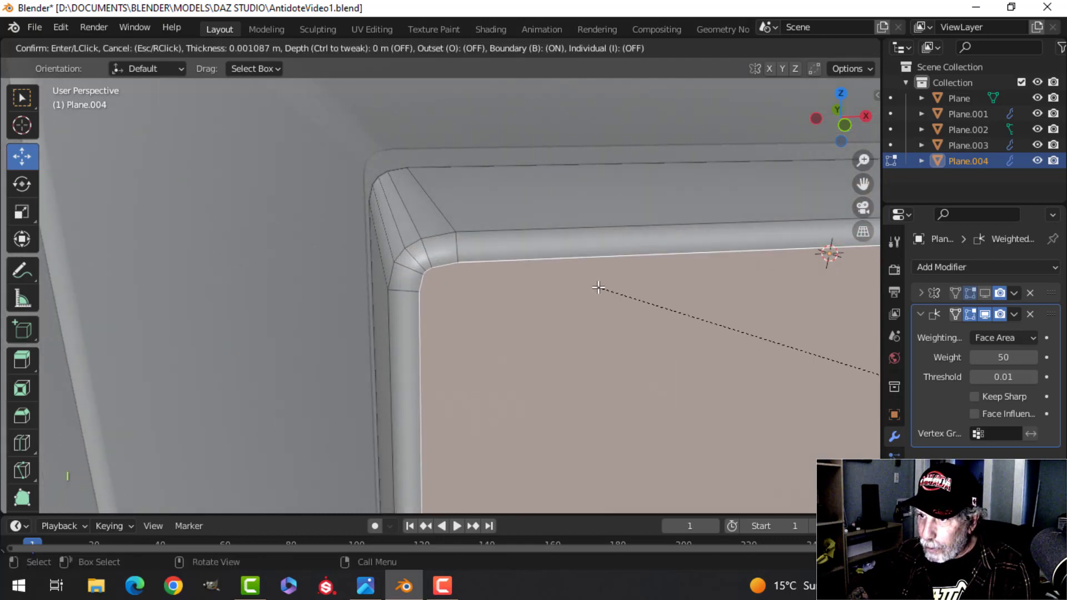
{"action": "left_click", "coordinate": [598, 287]}
{"action": "scroll", "coordinate": [597, 285], "scroll_direction": "down", "scroll_amount": 3}
{"action": "key", "text": "Tab"}
{"action": "scroll", "coordinate": [558, 283], "scroll_direction": "up", "scroll_amount": 2}
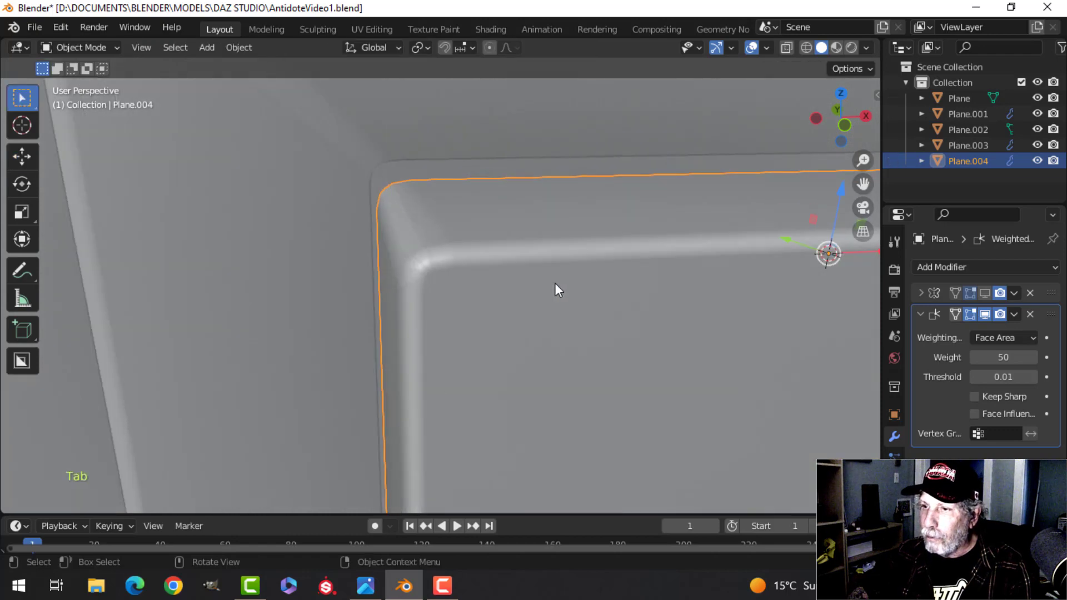
Step: Hide the panel object to expose the recess in the frame behind it
{"action": "scroll", "coordinate": [559, 290], "scroll_direction": "down", "scroll_amount": 3}
{"action": "key", "text": "alt+a"}
{"action": "scroll", "coordinate": [558, 291], "scroll_direction": "down", "scroll_amount": 4}
{"action": "middle_click_drag", "start_coordinate": [542, 290], "coordinate": [494, 292], "text": "shift"}
{"action": "middle_click_drag", "start_coordinate": [494, 292], "coordinate": [498, 325]}
{"action": "left_click", "coordinate": [464, 303]}
{"action": "key", "text": "h"}
Step: Bevel the edge loop around the frame's recess opening with 2 segments and a width of about 0.0007 m
{"action": "left_click", "coordinate": [541, 261]}
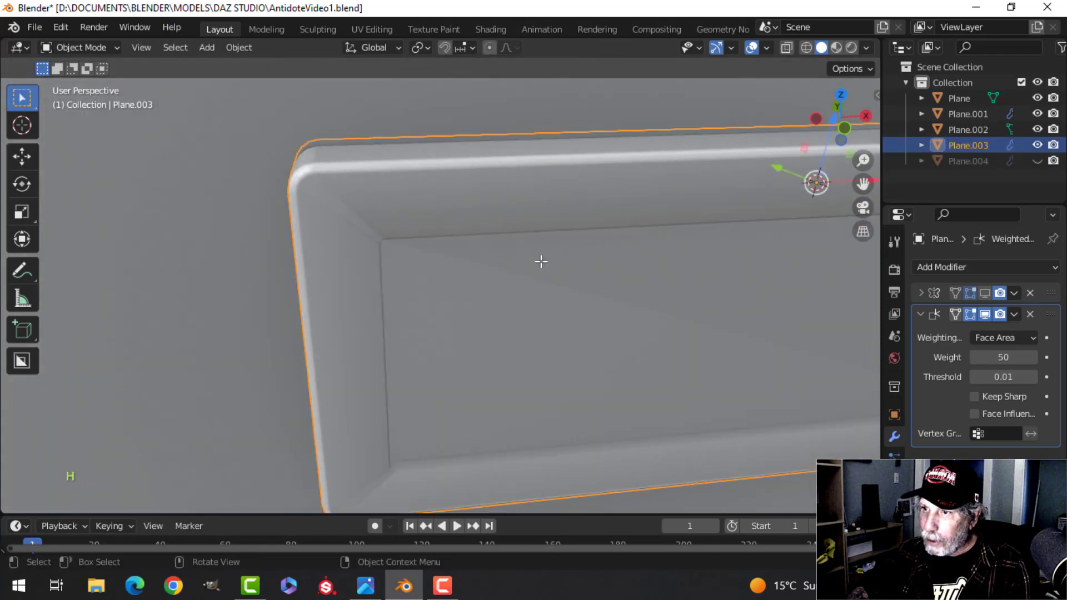
{"action": "key", "text": "Tab"}
{"action": "middle_click_drag", "start_coordinate": [542, 261], "coordinate": [465, 265]}
{"action": "scroll", "coordinate": [533, 266], "scroll_direction": "up", "scroll_amount": 2}
{"action": "key", "text": "a"}
{"action": "middle_click_drag", "start_coordinate": [545, 269], "coordinate": [426, 258], "text": "shift"}
{"action": "key", "text": "alt+a"}
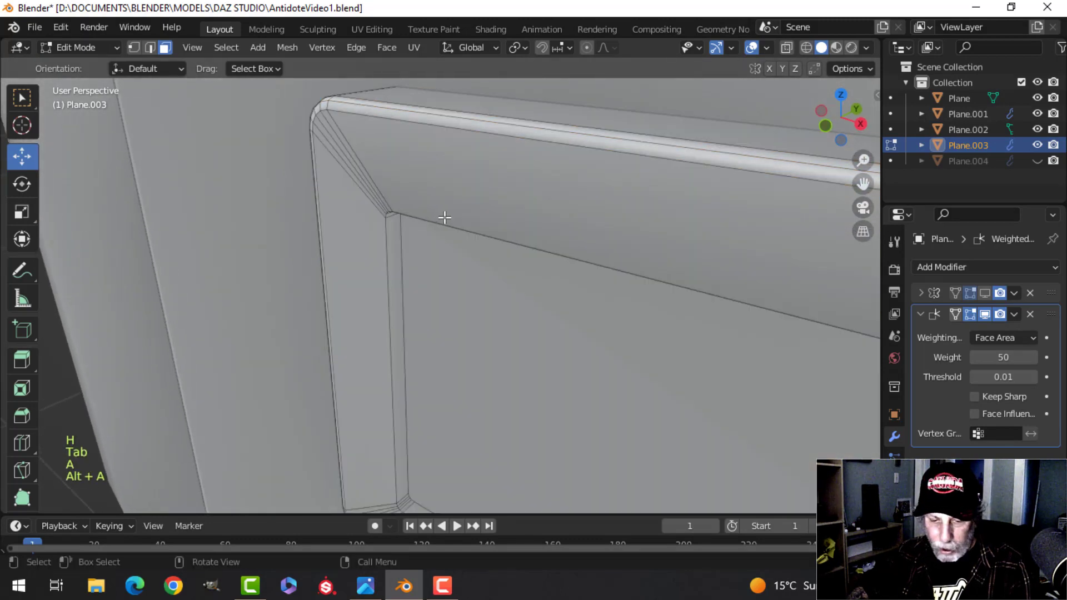
{"action": "key", "text": "2"}
{"action": "left_click", "coordinate": [451, 219], "text": "alt"}
{"action": "middle_click_drag", "start_coordinate": [492, 218], "coordinate": [596, 199]}
{"action": "middle_click_drag", "start_coordinate": [462, 227], "coordinate": [416, 165], "text": "shift"}
{"action": "scroll", "coordinate": [534, 201], "scroll_direction": "up", "scroll_amount": 2}
{"action": "key", "text": "ctrl+b"}
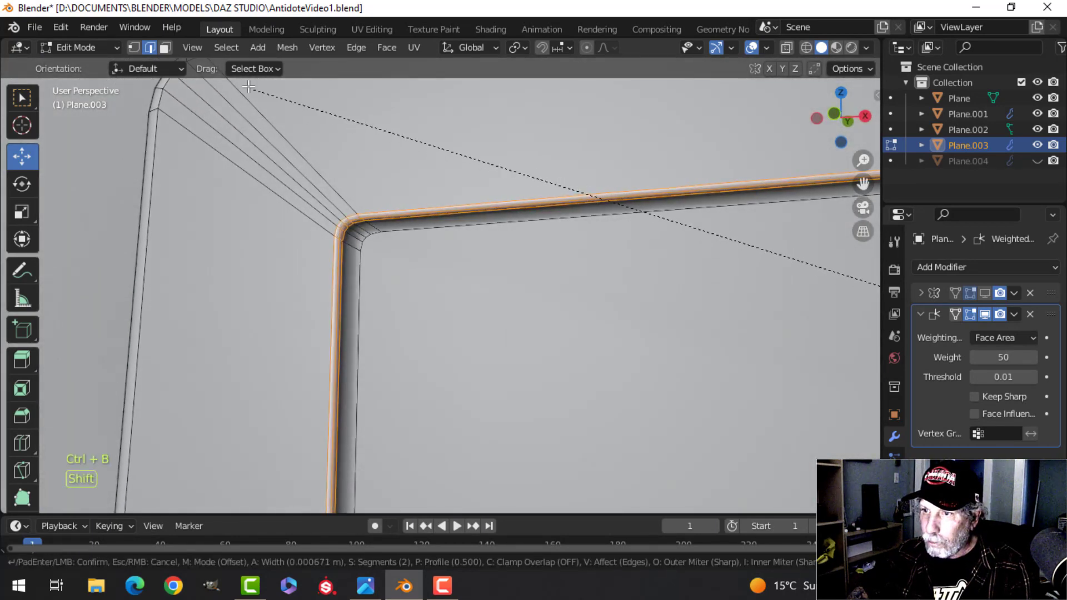
{"action": "left_click", "coordinate": [174, 506]}
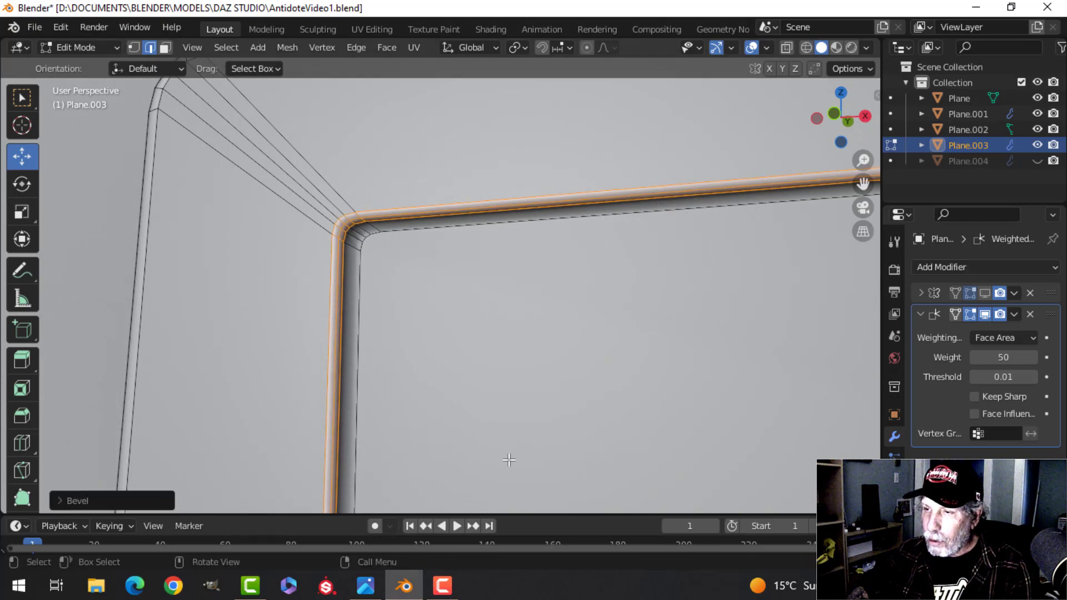
{"action": "scroll", "coordinate": [509, 460], "scroll_direction": "down", "scroll_amount": 4}
{"action": "key", "text": "alt+a"}
{"action": "scroll", "coordinate": [556, 406], "scroll_direction": "down", "scroll_amount": 3}
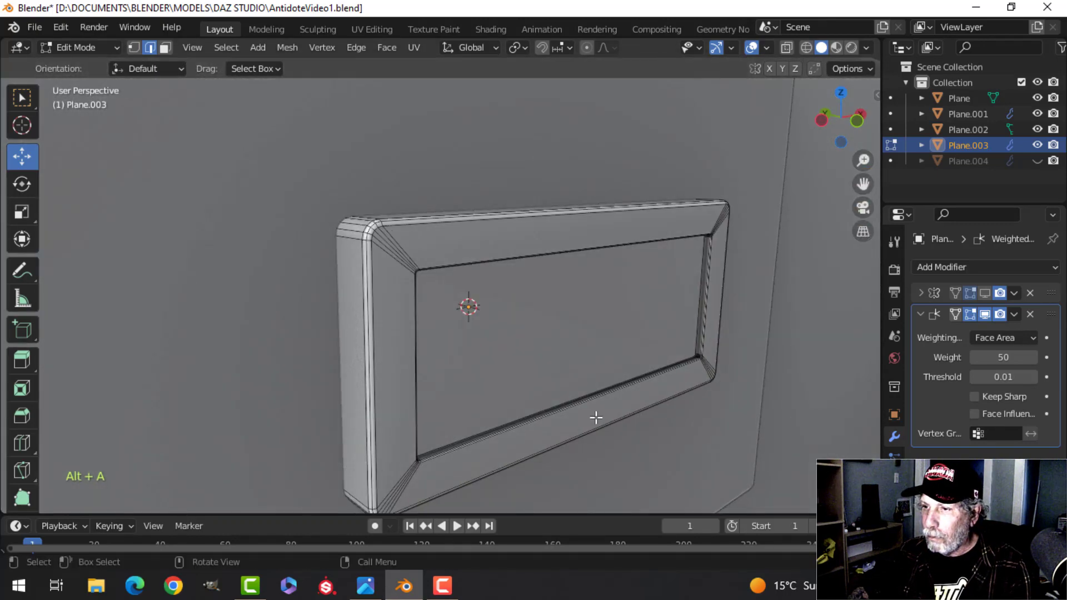
Step: Return to Object Mode and unhide the panel object
{"action": "key", "text": "Tab"}
{"action": "scroll", "coordinate": [578, 406], "scroll_direction": "down", "scroll_amount": 5}
{"action": "key", "text": "alt+a"}
{"action": "key", "text": "alt+h"}
{"action": "key", "text": "alt+a"}
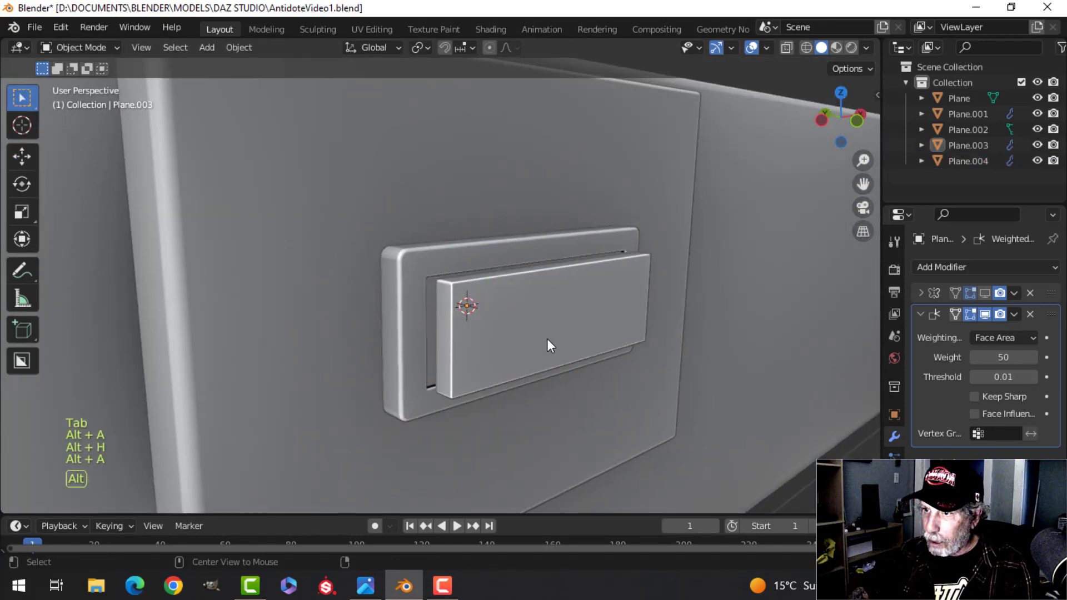
Step: Move the panel's entire mesh along Y so it sits inside the frame's recess
{"action": "left_click", "coordinate": [548, 340]}
{"action": "key", "text": "Tab"}
{"action": "key", "text": "a"}
{"action": "middle_click_drag", "start_coordinate": [538, 336], "coordinate": [483, 323]}
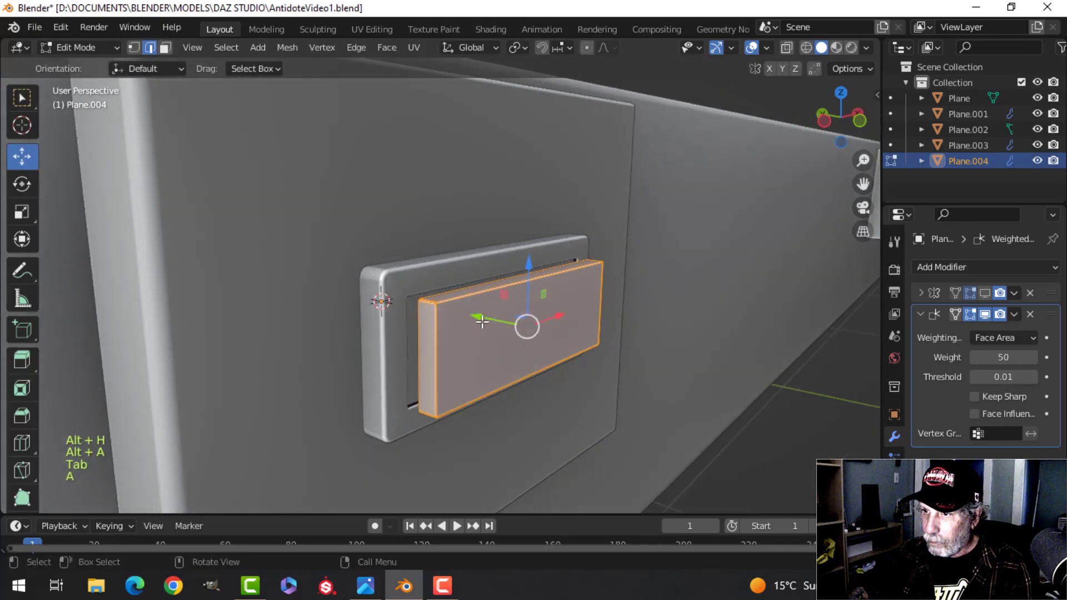
{"action": "left_click_drag", "start_coordinate": [482, 321], "coordinate": [460, 310]}
{"action": "middle_click_drag", "start_coordinate": [523, 314], "coordinate": [491, 315]}
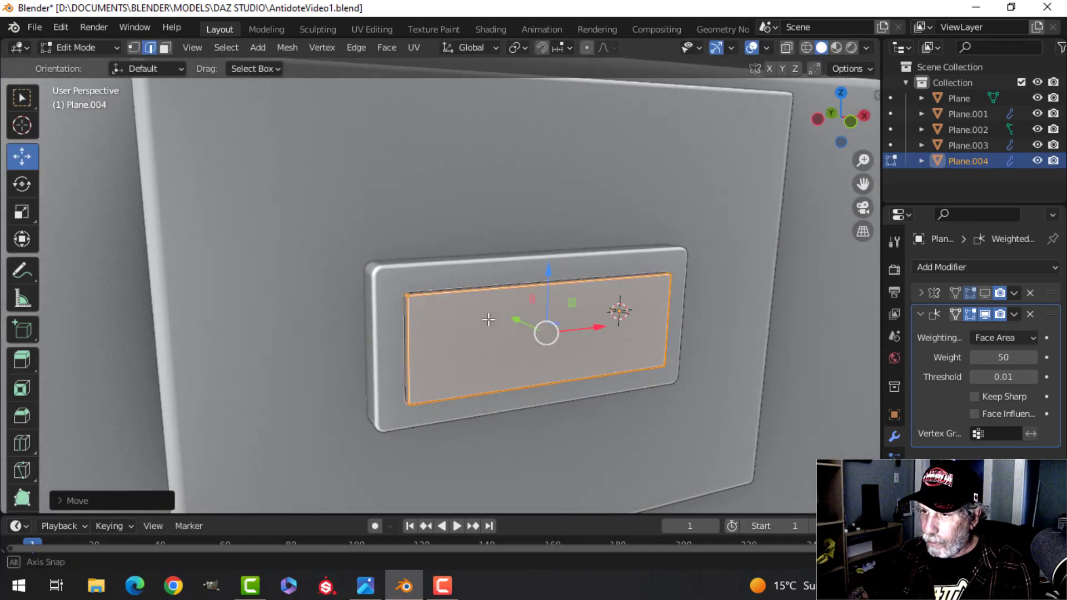
Step: Scale the panel mesh evenly and along Z so it fits within the frame's opening
{"action": "middle_click_drag", "start_coordinate": [623, 311], "coordinate": [476, 349], "text": "shift"}
{"action": "key", "text": "s"}
{"action": "left_click", "coordinate": [585, 303]}
{"action": "key", "text": "s"}
{"action": "key", "text": "z"}
{"action": "left_click", "coordinate": [494, 321]}
{"action": "scroll", "coordinate": [475, 349], "scroll_direction": "down", "scroll_amount": 4}
{"action": "key", "text": "Tab"}
{"action": "key", "text": "alt+a"}
Step: Examine the latch block and its recessed panel from several angles along the tray's front
{"action": "middle_click_drag", "start_coordinate": [562, 318], "coordinate": [267, 339]}
{"action": "scroll", "coordinate": [448, 344], "scroll_direction": "up", "scroll_amount": 2}
{"action": "scroll", "coordinate": [448, 345], "scroll_direction": "down", "scroll_amount": 3}
{"action": "scroll", "coordinate": [324, 330], "scroll_direction": "down", "scroll_amount": 2}
{"action": "middle_click_drag", "start_coordinate": [418, 295], "coordinate": [348, 291], "text": "shift"}
{"action": "scroll", "coordinate": [348, 291], "scroll_direction": "down", "scroll_amount": 2}
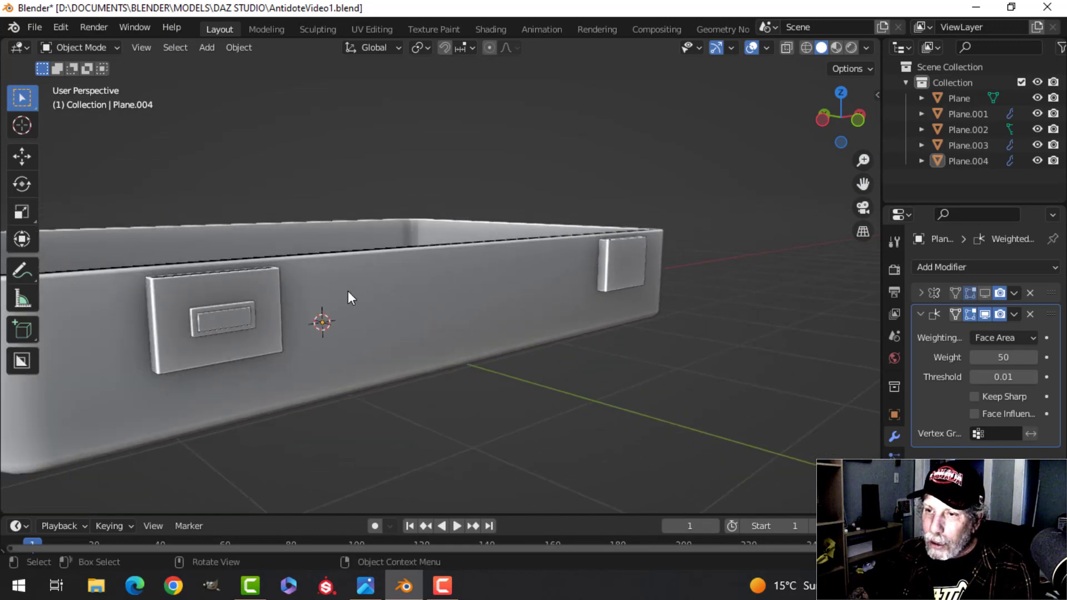
{"action": "middle_click_drag", "start_coordinate": [459, 266], "coordinate": [345, 285]}
{"action": "scroll", "coordinate": [211, 296], "scroll_direction": "up", "scroll_amount": 3}
{"action": "middle_click_drag", "start_coordinate": [212, 296], "coordinate": [425, 271], "text": "shift"}
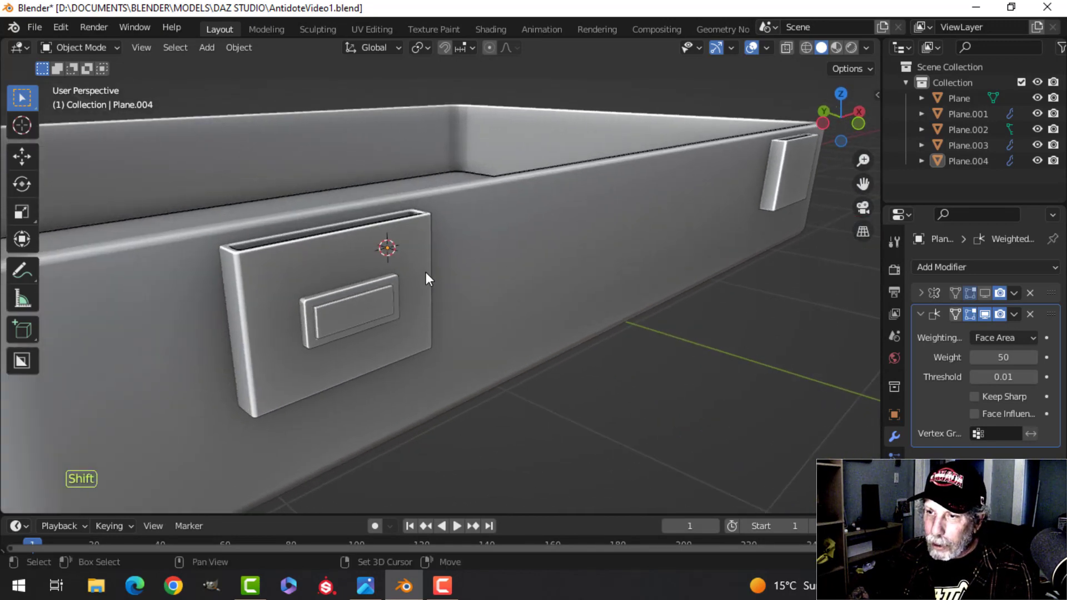
Step: Select the large latch block, panel and frame together and move them up about 0.025 m along Z
{"action": "scroll", "coordinate": [425, 272], "scroll_direction": "up", "scroll_amount": 3}
{"action": "middle_click_drag", "start_coordinate": [361, 282], "coordinate": [405, 272], "text": "shift"}
{"action": "left_click", "coordinate": [353, 238]}
{"action": "left_click", "coordinate": [318, 318], "text": "shift"}
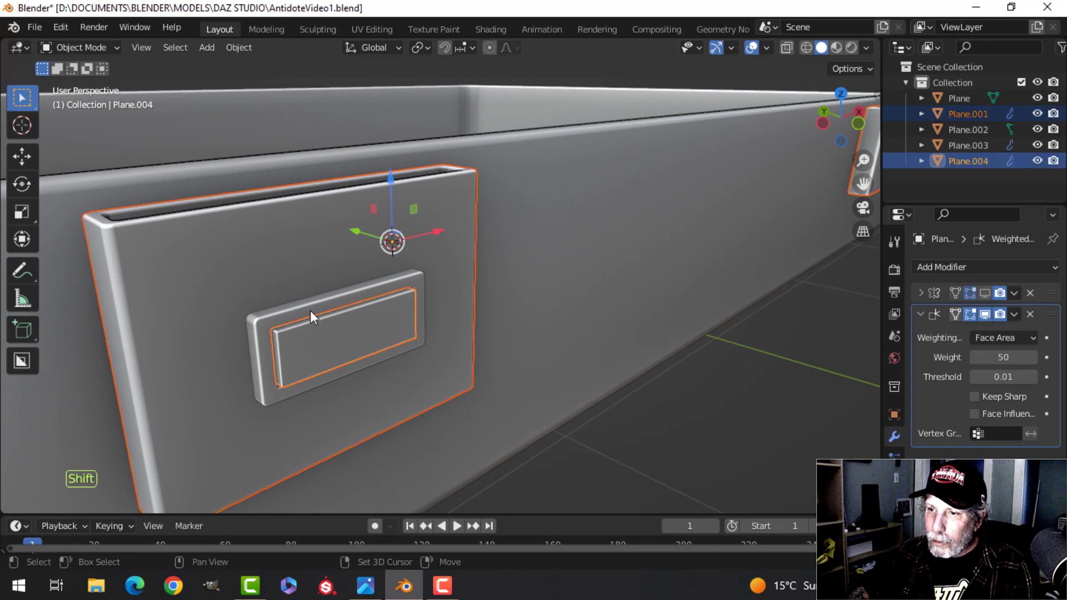
{"action": "left_click", "coordinate": [311, 310], "text": "shift"}
{"action": "left_click_drag", "start_coordinate": [389, 181], "coordinate": [385, 169]}
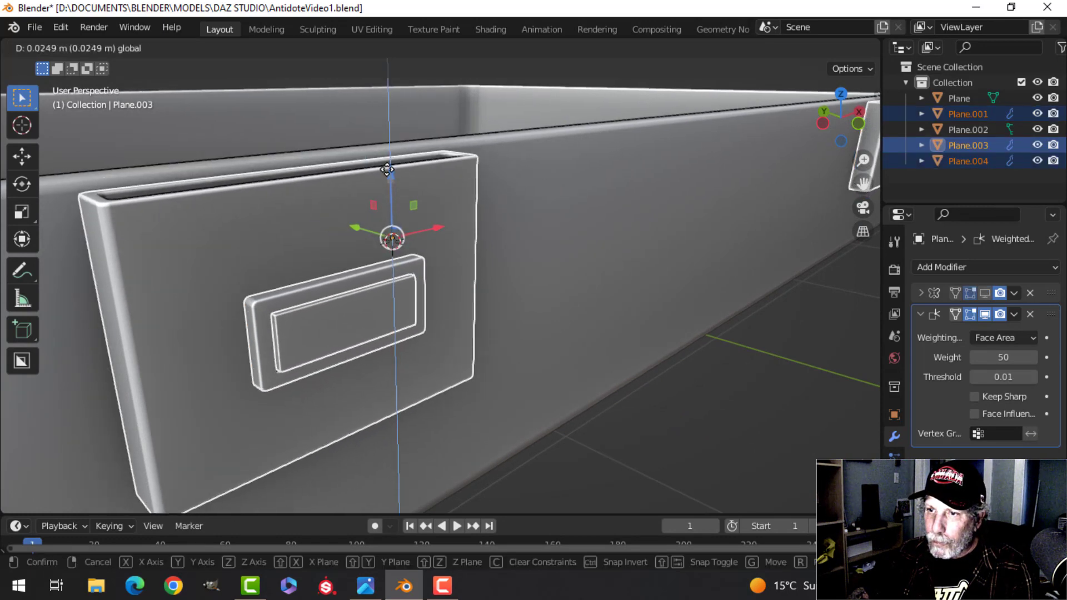
{"action": "left_click_drag", "start_coordinate": [387, 169], "coordinate": [388, 167]}
{"action": "key", "text": "alt+a"}
Step: Turn on the Face Orientation overlay to check the normals of the tray and latch parts
{"action": "scroll", "coordinate": [540, 230], "scroll_direction": "down", "scroll_amount": 4}
{"action": "scroll", "coordinate": [371, 230], "scroll_direction": "up", "scroll_amount": 1}
{"action": "middle_click_drag", "start_coordinate": [540, 230], "coordinate": [456, 213], "text": "shift"}
{"action": "scroll", "coordinate": [371, 229], "scroll_direction": "down", "scroll_amount": 3}
{"action": "left_click", "coordinate": [489, 216]}
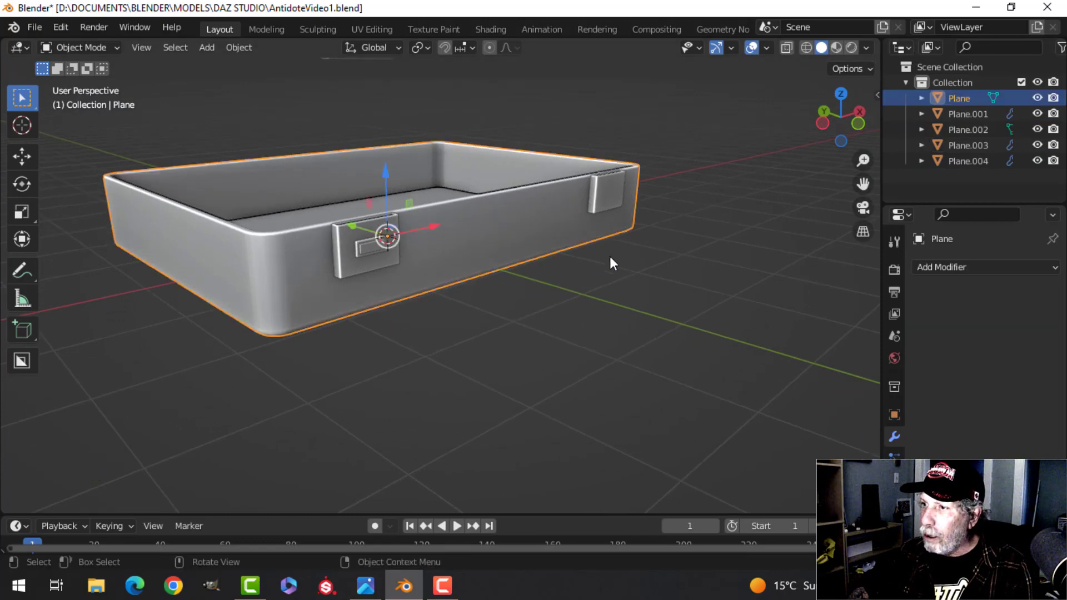
{"action": "left_click", "coordinate": [767, 47]}
{"action": "left_click", "coordinate": [704, 332]}
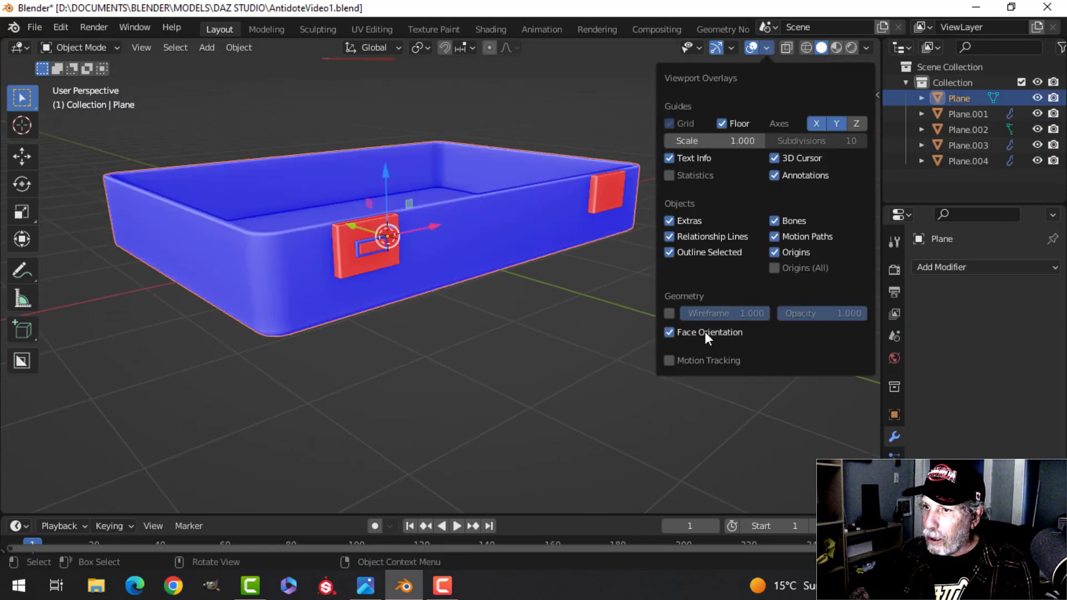
Step: Recalculate the normals of all objects' faces to point outside in Edit Mode
{"action": "scroll", "coordinate": [425, 294], "scroll_direction": "up", "scroll_amount": 3}
{"action": "key", "text": "a"}
{"action": "key", "text": "Tab"}
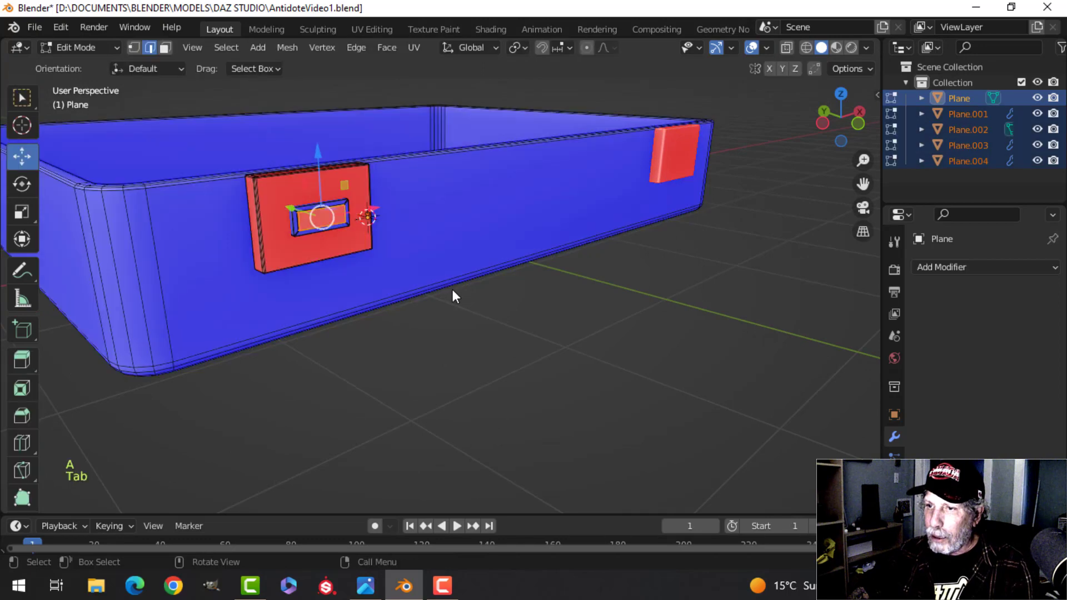
{"action": "key", "text": "a"}
{"action": "key", "text": "alt+n"}
{"action": "left_click", "coordinate": [452, 289]}
{"action": "key", "text": "Tab"}
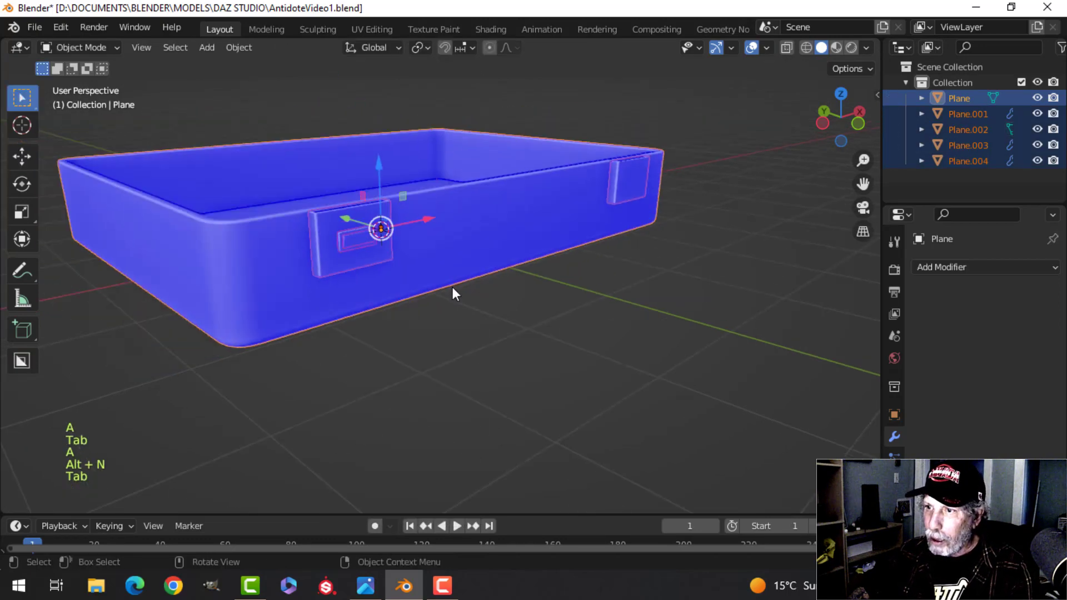
Step: Deselect all objects and turn off the Face Orientation overlay
{"action": "key", "text": "alt+a"}
{"action": "scroll", "coordinate": [452, 287], "scroll_direction": "down", "scroll_amount": 3}
{"action": "left_click", "coordinate": [767, 48]}
{"action": "left_click", "coordinate": [703, 333]}
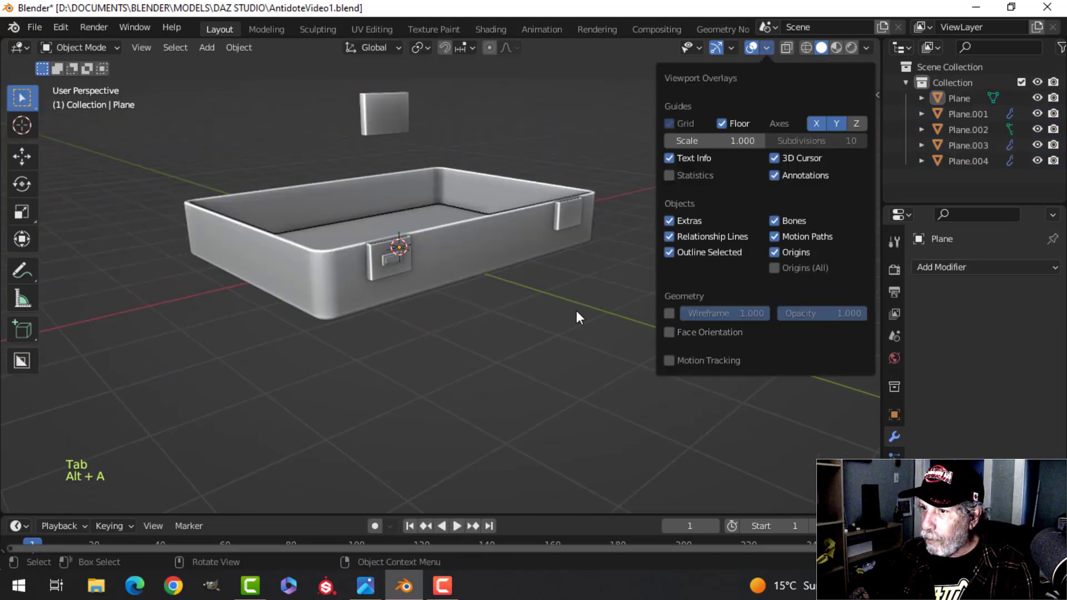
Step: Set the viewport shading to MatCap lighting with Object color
{"action": "scroll", "coordinate": [494, 292], "scroll_direction": "down", "scroll_amount": 3}
{"action": "left_click", "coordinate": [868, 48]}
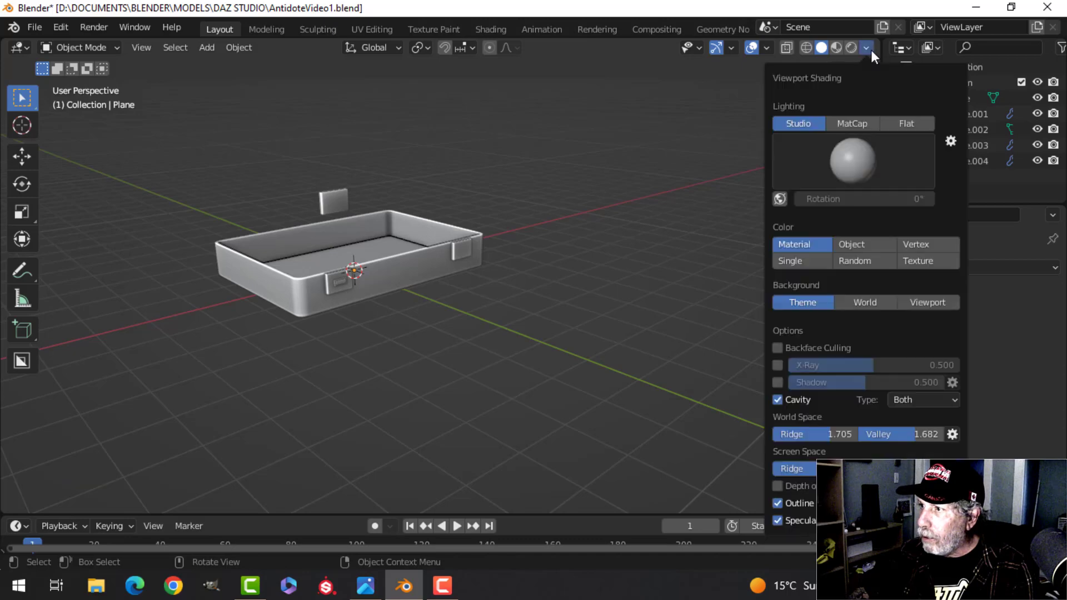
{"action": "left_click", "coordinate": [854, 122]}
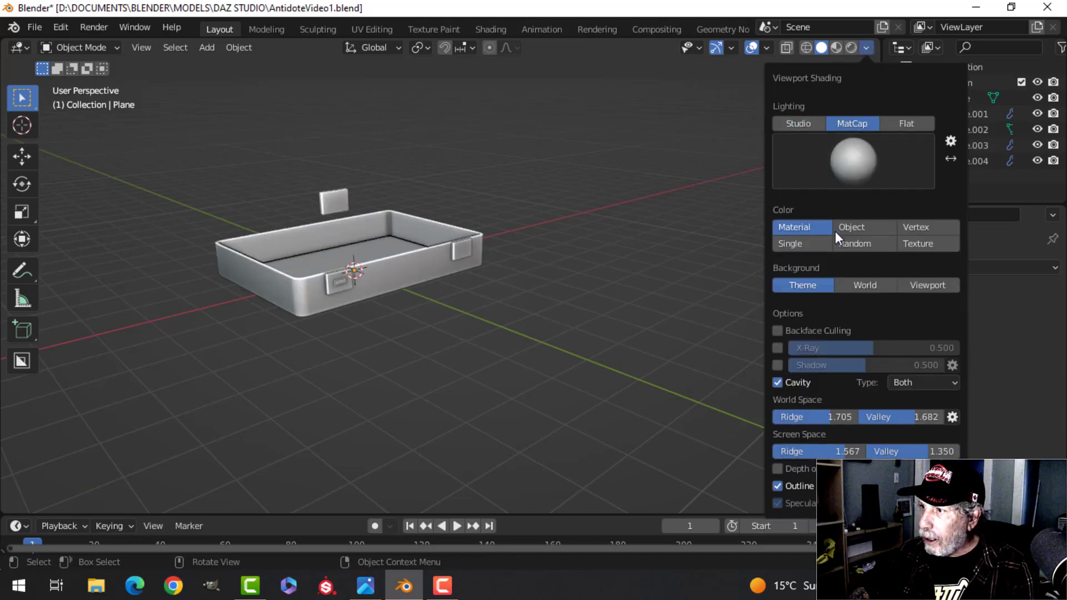
{"action": "left_click", "coordinate": [853, 229]}
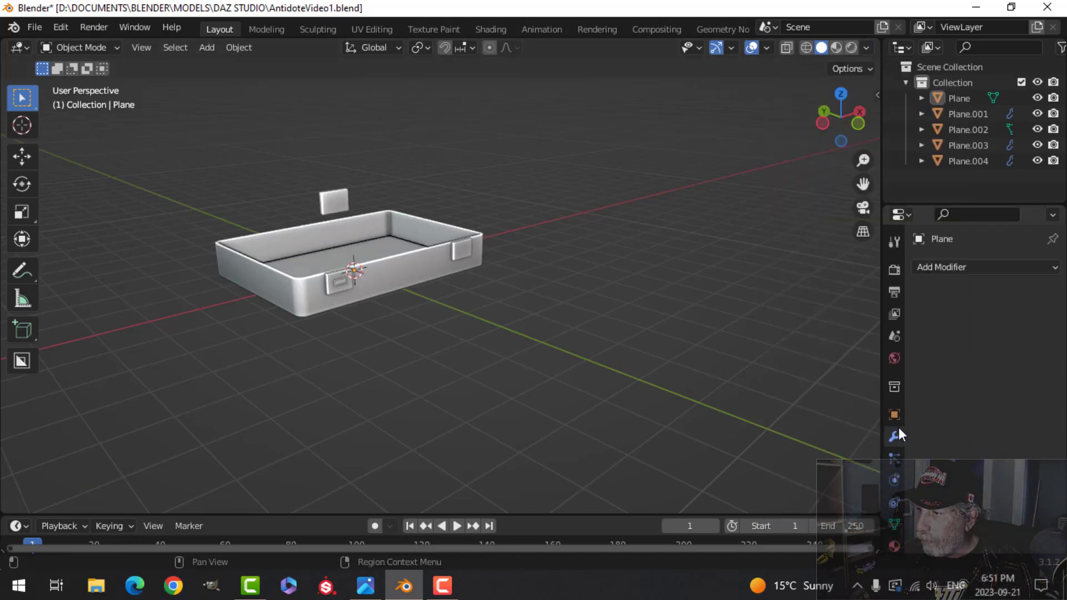
Step: Set the tray's viewport display color to a dark grey with a value of 0.147
{"action": "left_click", "coordinate": [894, 415]}
{"action": "scroll", "coordinate": [967, 423], "scroll_direction": "down", "scroll_amount": 5}
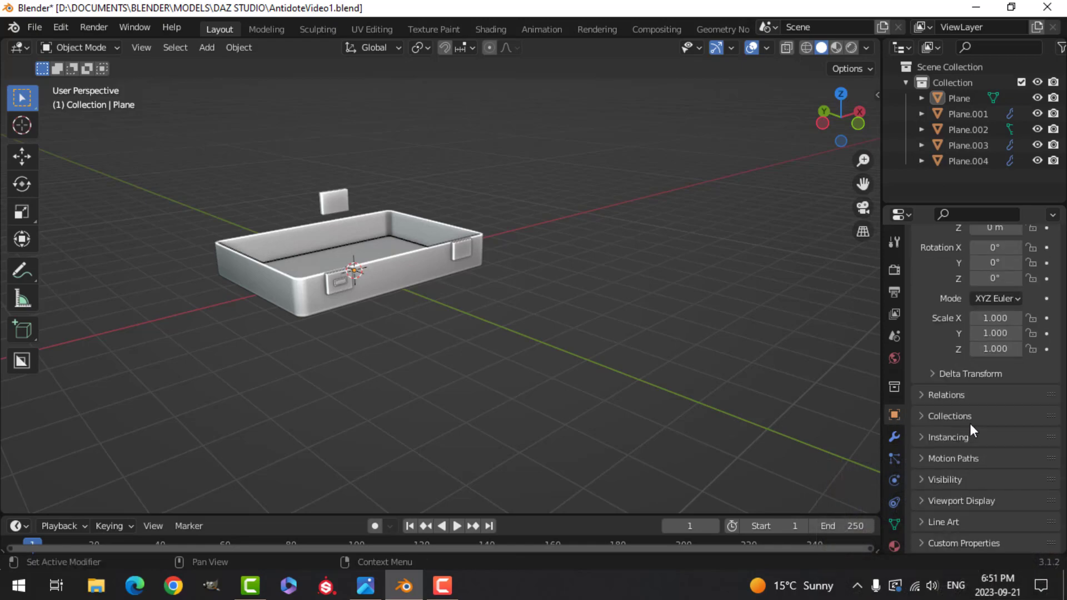
{"action": "left_click", "coordinate": [921, 502]}
{"action": "scroll", "coordinate": [969, 491], "scroll_direction": "down", "scroll_amount": 6}
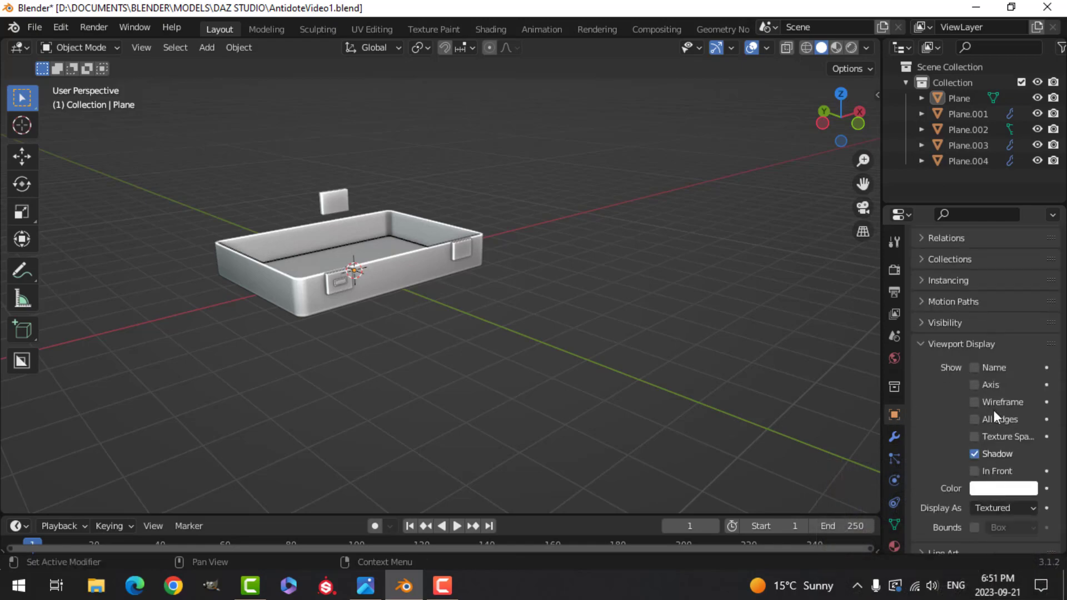
{"action": "left_click", "coordinate": [995, 488]}
{"action": "left_click_drag", "start_coordinate": [1028, 311], "coordinate": [1025, 323]}
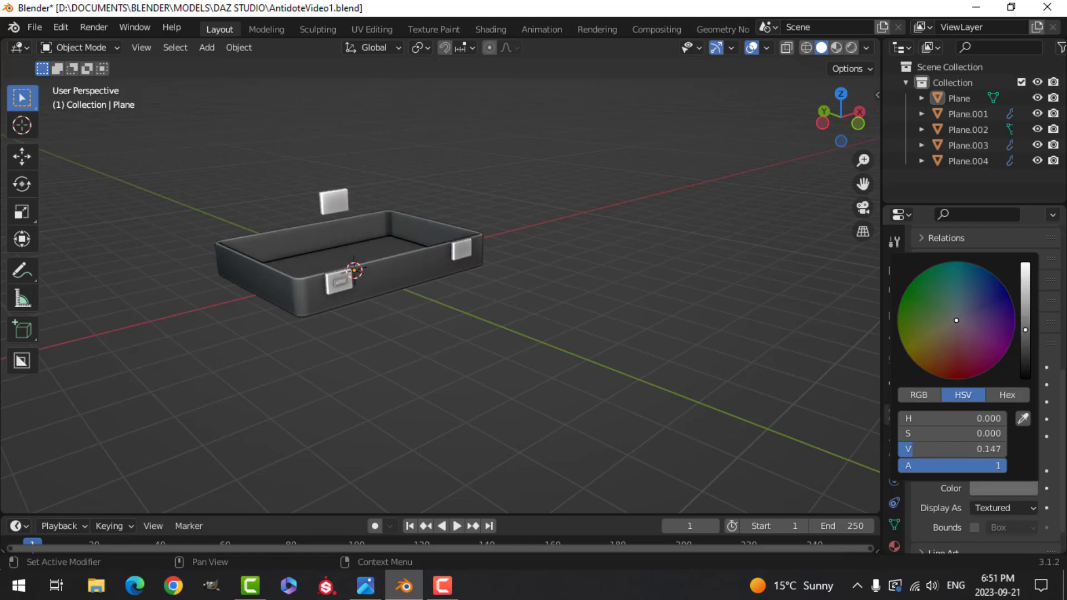
{"action": "scroll", "coordinate": [515, 341], "scroll_direction": "up", "scroll_amount": 3}
{"action": "middle_click_drag", "start_coordinate": [515, 342], "coordinate": [571, 358], "text": "shift"}
{"action": "scroll", "coordinate": [608, 331], "scroll_direction": "up", "scroll_amount": 2}
{"action": "scroll", "coordinate": [604, 332], "scroll_direction": "down", "scroll_amount": 1}
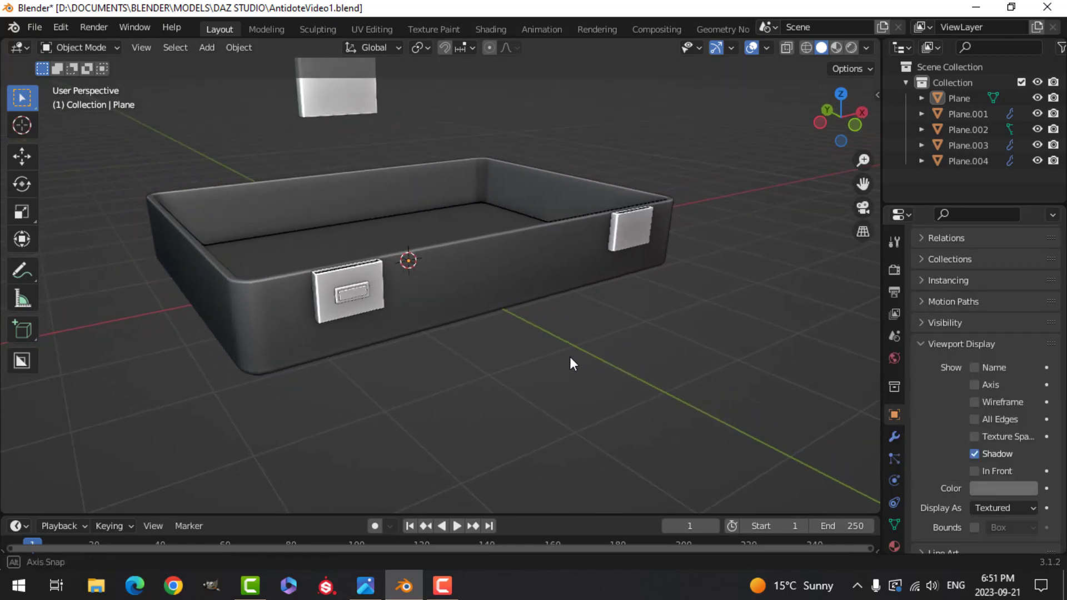
Step: Copy the tray's viewport color hex 6B6B6B and apply it to the front latch blocks
{"action": "left_click", "coordinate": [995, 486]}
{"action": "left_click", "coordinate": [1007, 396]}
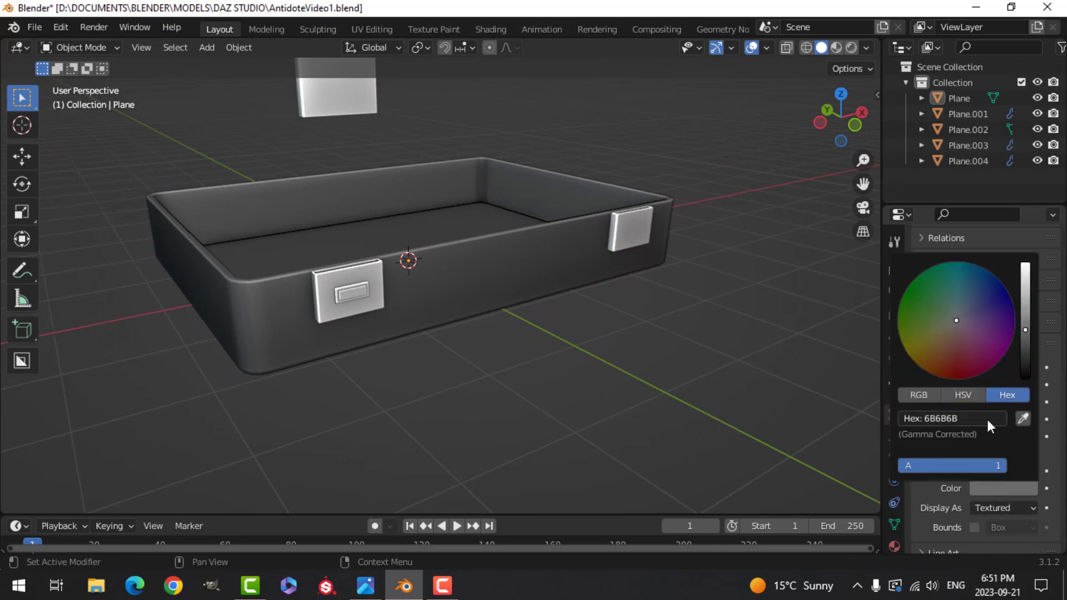
{"action": "left_click", "coordinate": [989, 419]}
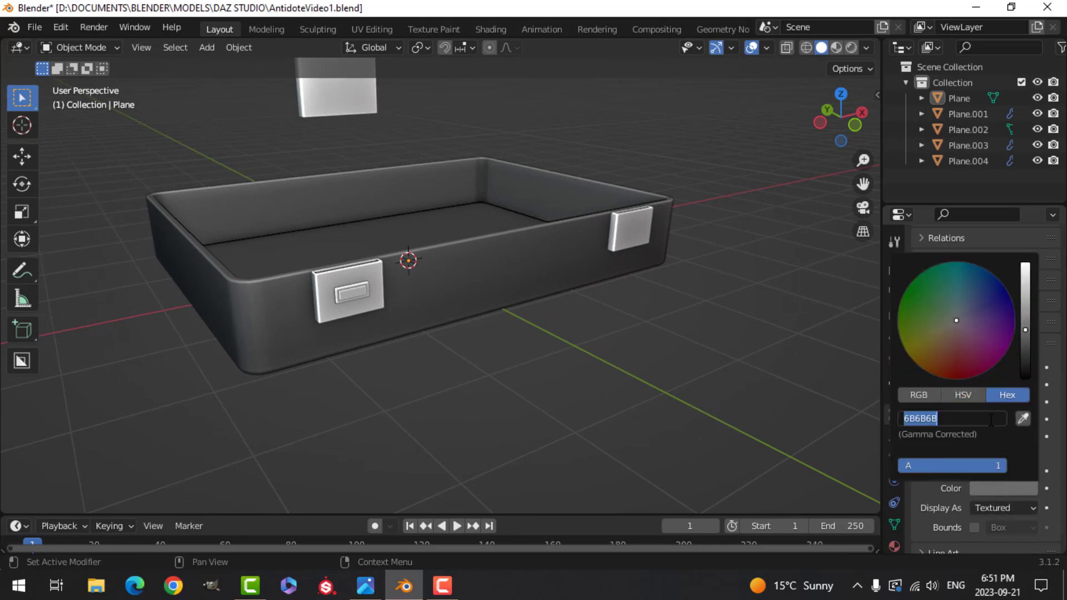
{"action": "left_click", "coordinate": [337, 318]}
{"action": "left_click", "coordinate": [983, 490]}
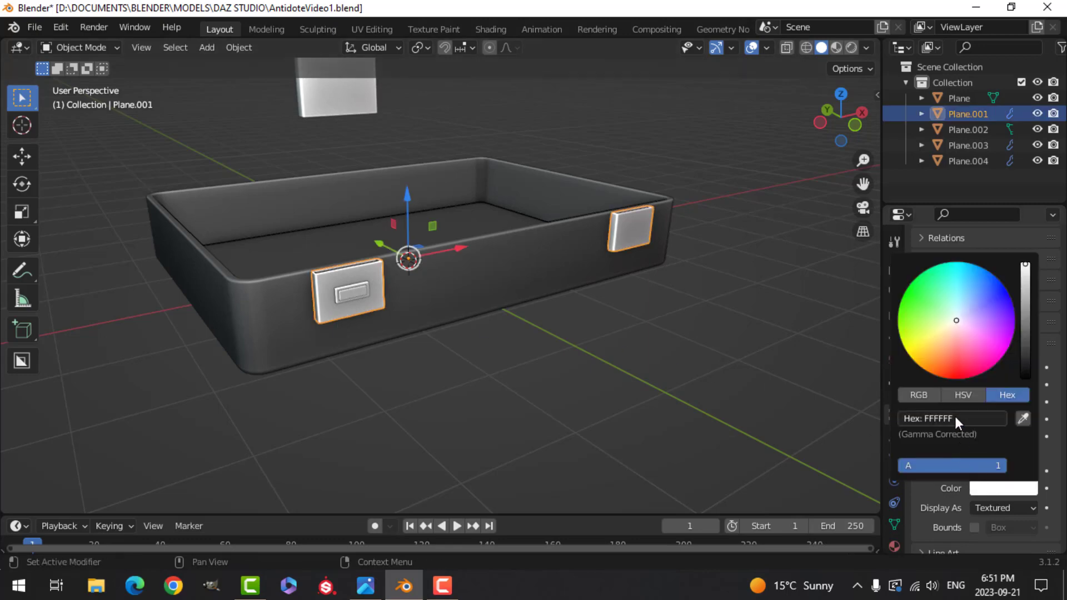
{"action": "key", "text": "Return"}
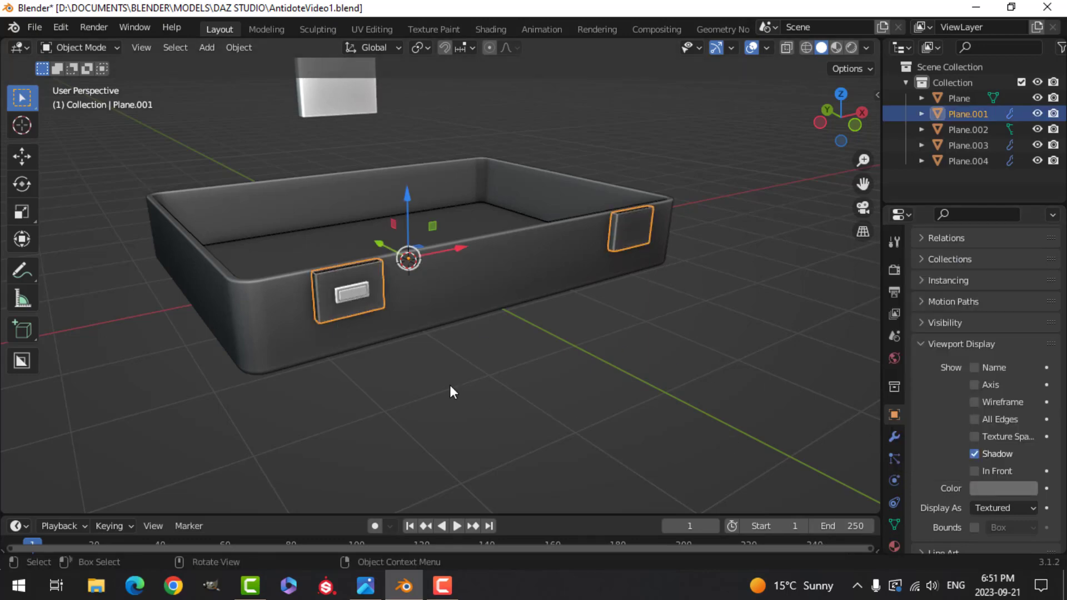
Step: Set the viewport color of the raised frame on the front latch block to the darker grey 464646
{"action": "scroll", "coordinate": [398, 341], "scroll_direction": "up", "scroll_amount": 6}
{"action": "key", "text": "alt+a"}
{"action": "middle_click_drag", "start_coordinate": [393, 351], "coordinate": [439, 402]}
{"action": "scroll", "coordinate": [410, 359], "scroll_direction": "down", "scroll_amount": 6}
{"action": "scroll", "coordinate": [428, 363], "scroll_direction": "down", "scroll_amount": 1}
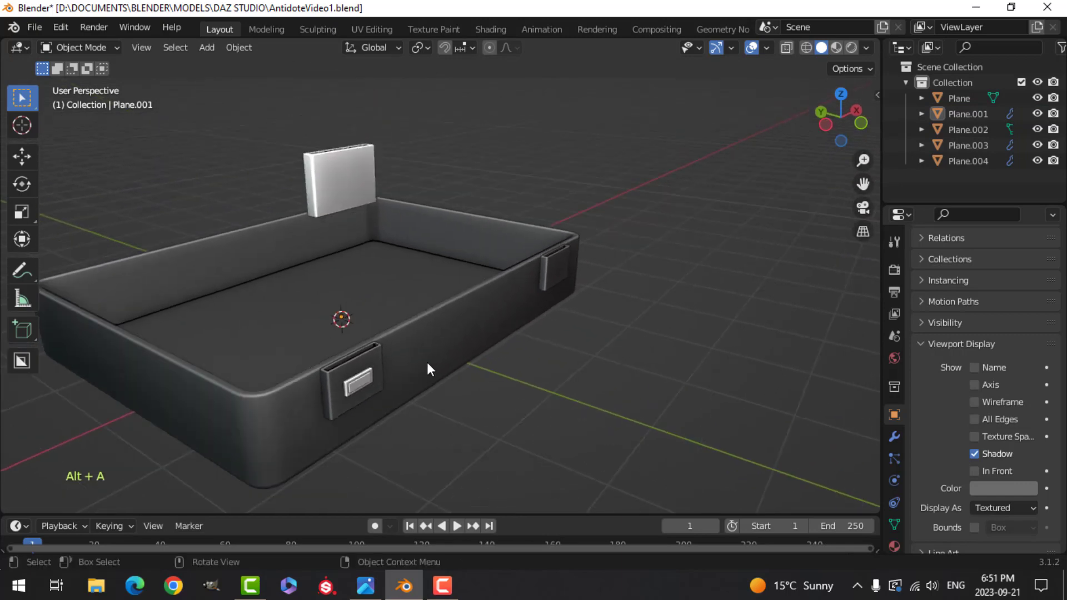
{"action": "left_click", "coordinate": [364, 205]}
{"action": "scroll", "coordinate": [459, 399], "scroll_direction": "up", "scroll_amount": 3}
{"action": "key", "text": "alt+a"}
{"action": "middle_click_drag", "start_coordinate": [384, 348], "coordinate": [406, 312], "text": "shift"}
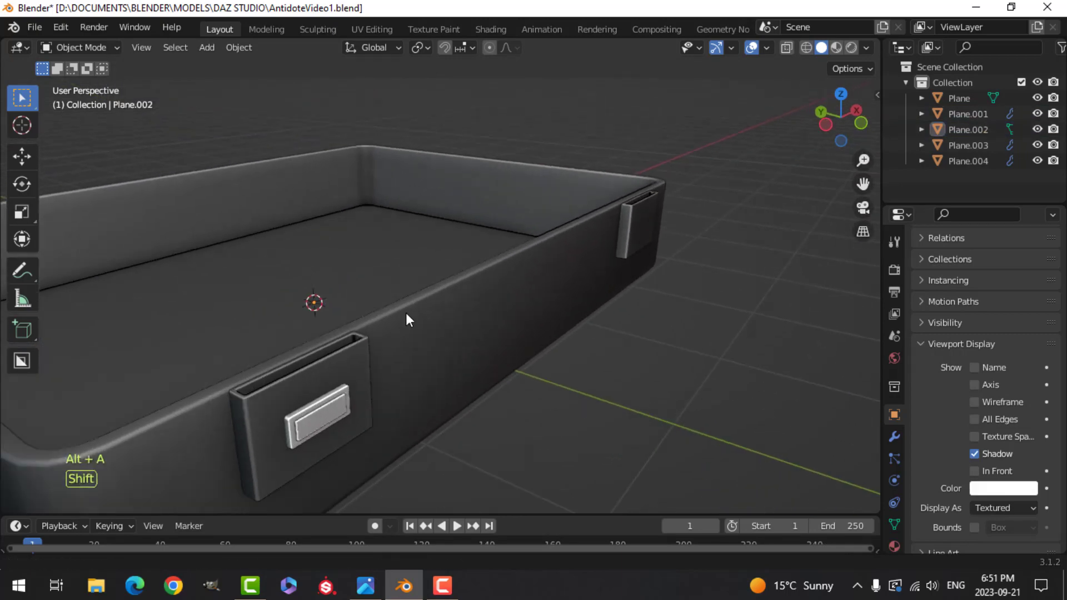
{"action": "scroll", "coordinate": [405, 311], "scroll_direction": "up", "scroll_amount": 2}
{"action": "middle_click_drag", "start_coordinate": [375, 348], "coordinate": [402, 303], "text": "shift"}
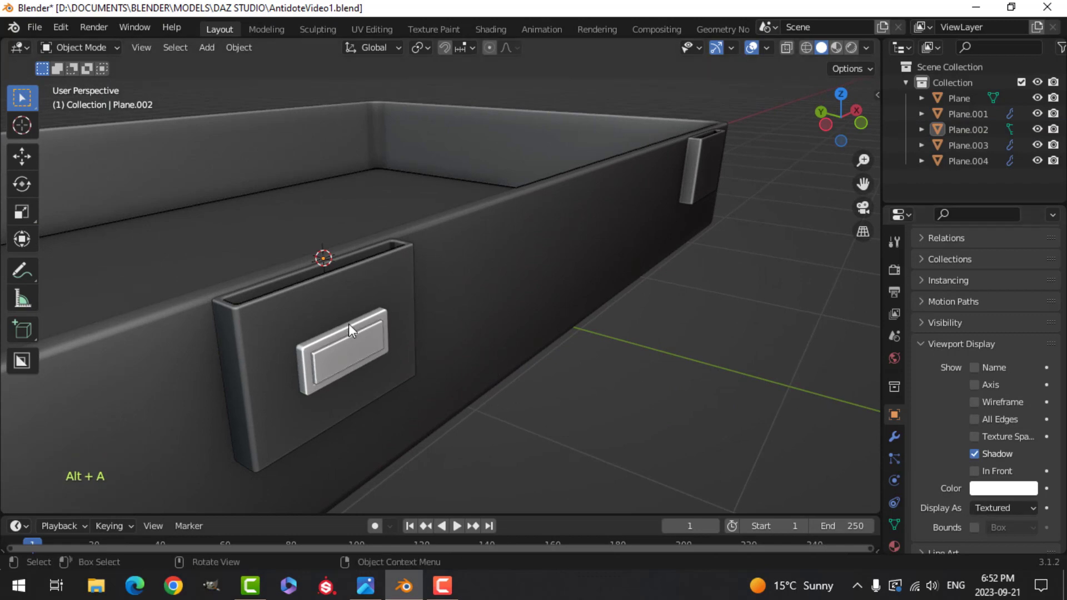
{"action": "left_click", "coordinate": [331, 334]}
{"action": "left_click", "coordinate": [992, 488]}
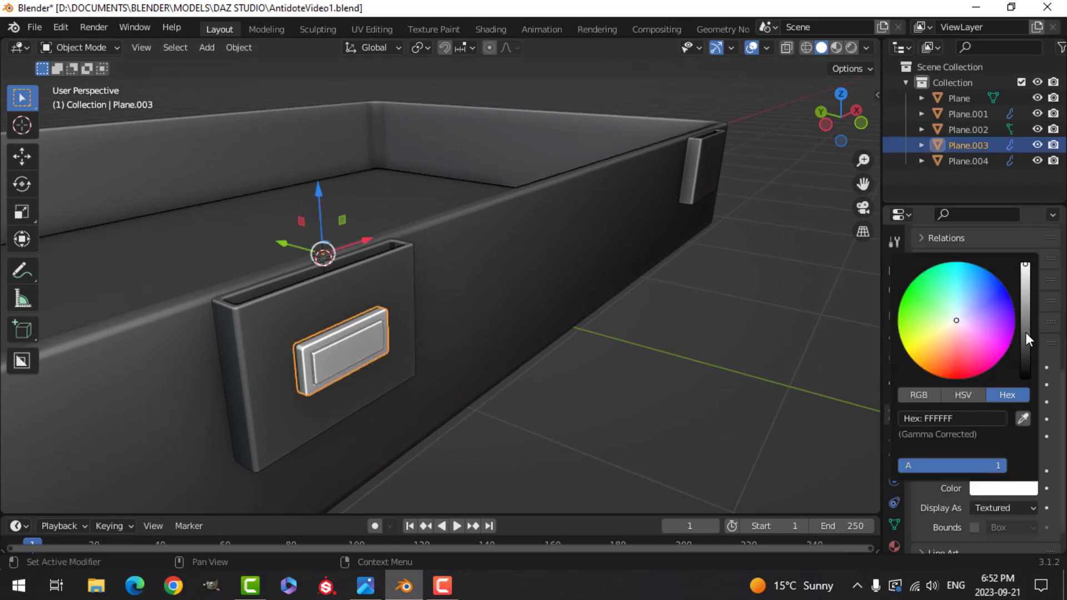
{"action": "left_click_drag", "start_coordinate": [1026, 333], "coordinate": [1026, 347]}
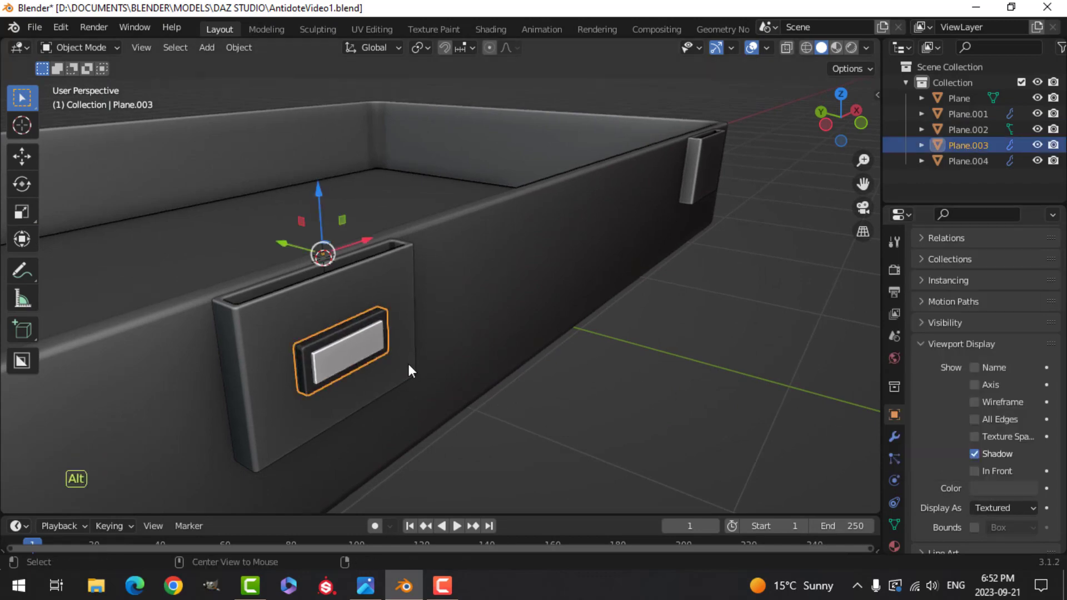
{"action": "key", "text": "alt+a"}
Step: Set the viewport color of the insert inside the latch frame to light green
{"action": "middle_click_drag", "start_coordinate": [408, 364], "coordinate": [383, 364]}
{"action": "scroll", "coordinate": [329, 357], "scroll_direction": "down", "scroll_amount": 2}
{"action": "left_click", "coordinate": [382, 325]}
{"action": "middle_click_drag", "start_coordinate": [506, 399], "coordinate": [487, 404], "text": "shift"}
{"action": "left_click", "coordinate": [1011, 489]}
{"action": "left_click_drag", "start_coordinate": [922, 332], "coordinate": [930, 314]}
{"action": "key", "text": "alt+a"}
{"action": "scroll", "coordinate": [541, 303], "scroll_direction": "down", "scroll_amount": 3}
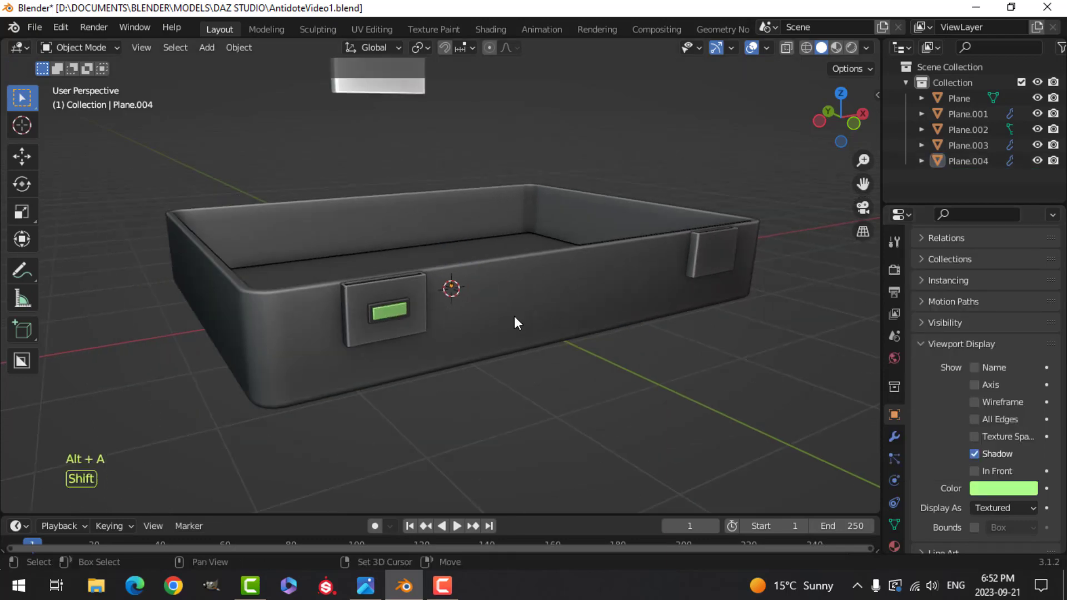
Step: Examine the colored latch block, its dark frame and green insert from close up and different angles
{"action": "middle_click_drag", "start_coordinate": [514, 316], "coordinate": [471, 318]}
{"action": "scroll", "coordinate": [512, 322], "scroll_direction": "up", "scroll_amount": 3}
{"action": "scroll", "coordinate": [462, 357], "scroll_direction": "up", "scroll_amount": 3}
{"action": "middle_click_drag", "start_coordinate": [409, 347], "coordinate": [472, 361]}
{"action": "scroll", "coordinate": [445, 372], "scroll_direction": "up", "scroll_amount": 2}
{"action": "middle_click_drag", "start_coordinate": [445, 373], "coordinate": [488, 328], "text": "shift"}
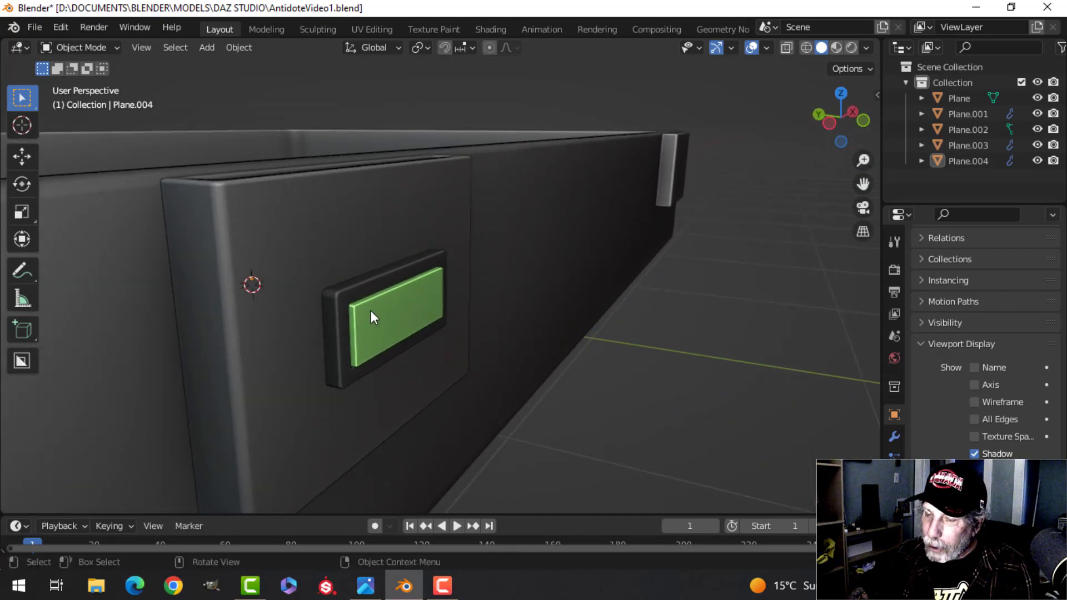
{"action": "left_click", "coordinate": [372, 325]}
{"action": "middle_click_drag", "start_coordinate": [505, 305], "coordinate": [442, 329]}
{"action": "scroll", "coordinate": [486, 315], "scroll_direction": "down", "scroll_amount": 4}
{"action": "scroll", "coordinate": [422, 322], "scroll_direction": "up", "scroll_amount": 4}
{"action": "key", "text": "alt+a"}
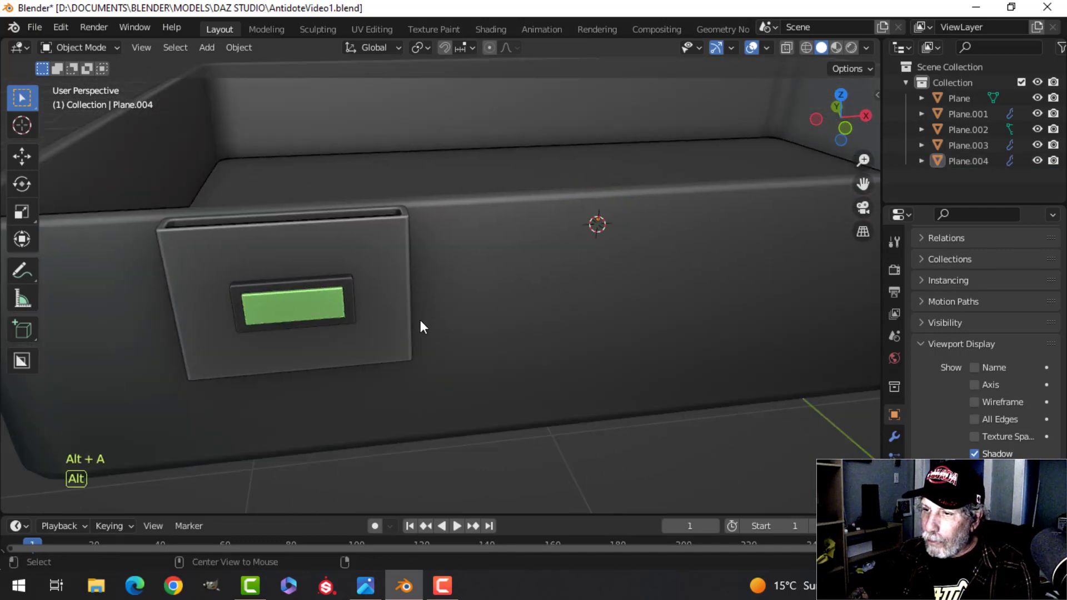
Step: Turn on the viewport display of the Mirror modifier for the latch frame and the green insert
{"action": "left_click", "coordinate": [342, 280]}
{"action": "scroll", "coordinate": [449, 318], "scroll_direction": "down", "scroll_amount": 4}
{"action": "middle_click_drag", "start_coordinate": [624, 339], "coordinate": [507, 334], "text": "shift"}
{"action": "left_click", "coordinate": [894, 436]}
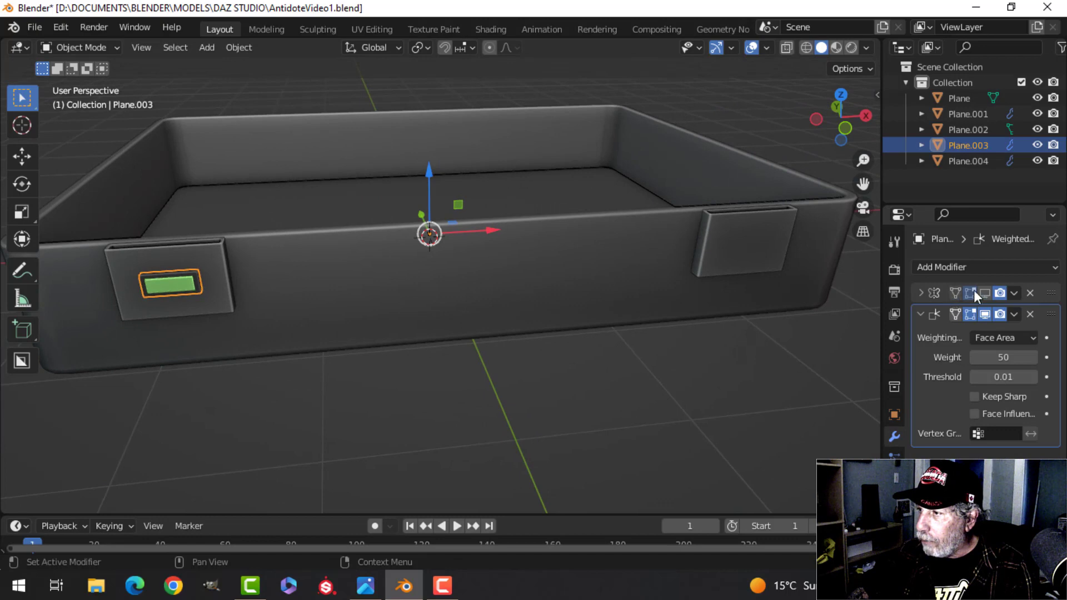
{"action": "key", "text": "alt+a"}
{"action": "left_click", "coordinate": [175, 290]}
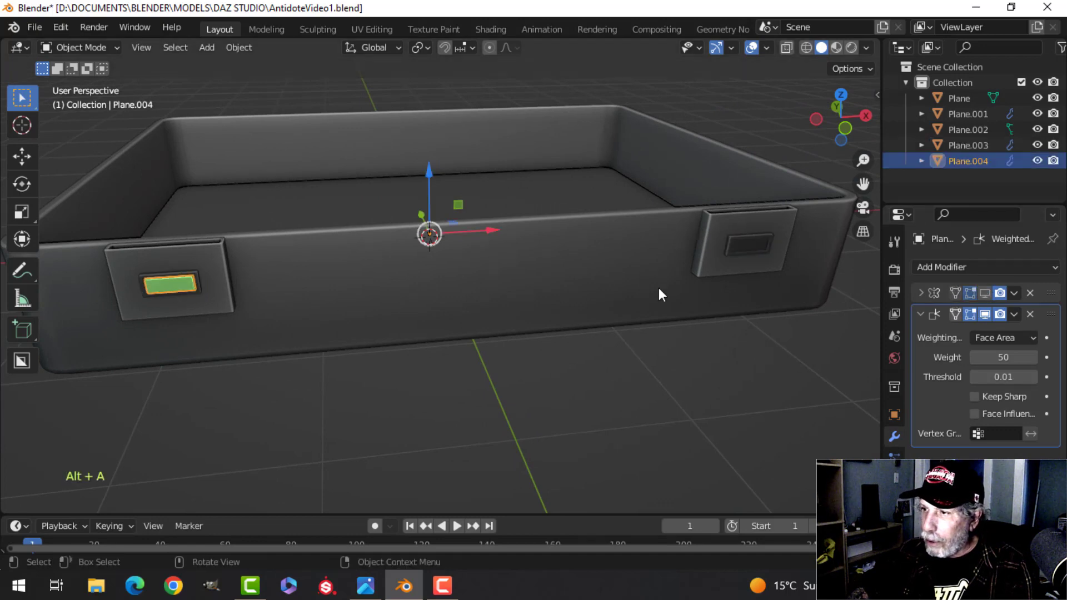
{"action": "key", "text": "alt+a"}
Step: Duplicate the tray's inner floor face and raise the copy to just below the rim
{"action": "middle_click_drag", "start_coordinate": [518, 340], "coordinate": [422, 372]}
{"action": "scroll", "coordinate": [445, 341], "scroll_direction": "down", "scroll_amount": 3}
{"action": "left_click", "coordinate": [469, 327]}
{"action": "scroll", "coordinate": [470, 328], "scroll_direction": "up", "scroll_amount": 4}
{"action": "key", "text": "Tab"}
{"action": "key", "text": "alt+a"}
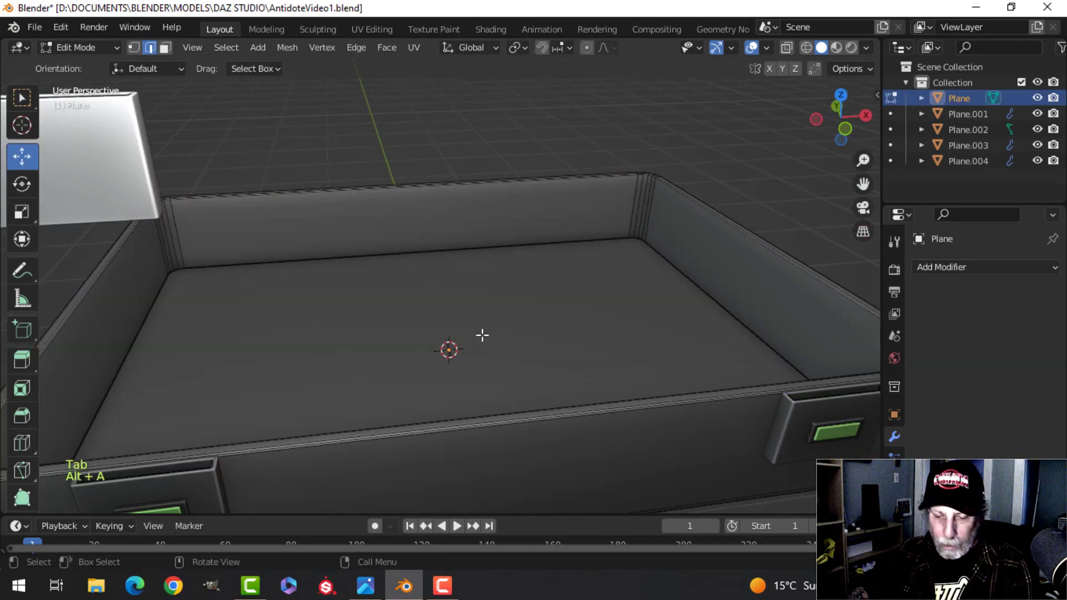
{"action": "key", "text": "3"}
{"action": "left_click", "coordinate": [423, 333]}
{"action": "scroll", "coordinate": [433, 345], "scroll_direction": "down", "scroll_amount": 3}
{"action": "middle_click_drag", "start_coordinate": [433, 346], "coordinate": [470, 284]}
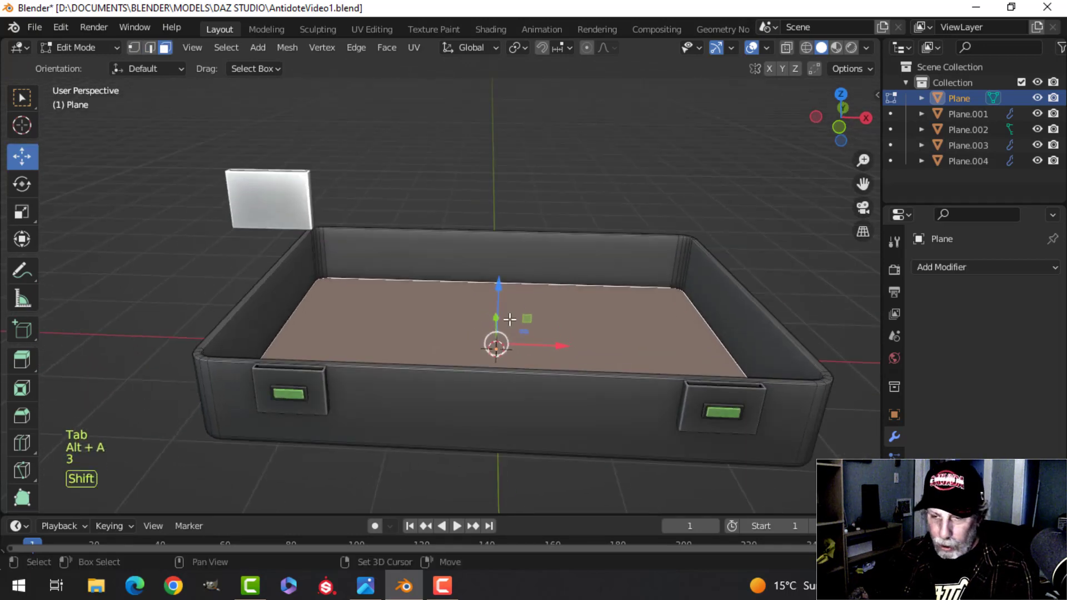
{"action": "key", "text": "shift+d"}
{"action": "left_click_drag", "start_coordinate": [499, 287], "coordinate": [509, 239]}
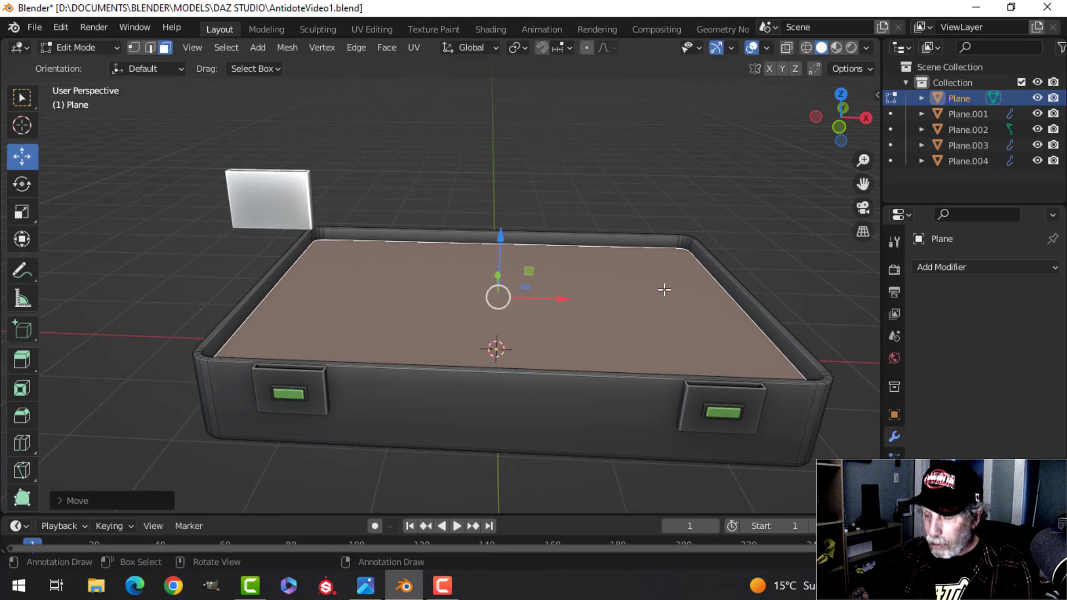
Step: Separate the raised floor face into its own object and return to Object Mode
{"action": "key", "text": "p"}
{"action": "left_click", "coordinate": [664, 290]}
{"action": "key", "text": "Tab"}
{"action": "key", "text": "alt+a"}
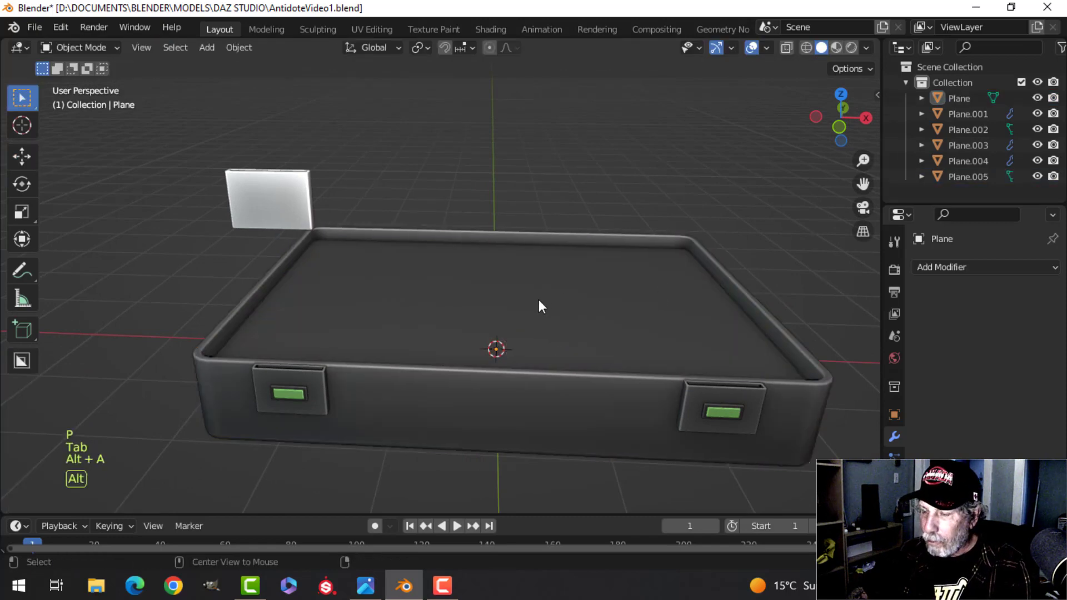
Step: Copy the latch frame's viewport color hex 464646
{"action": "left_click", "coordinate": [614, 297]}
{"action": "middle_click_drag", "start_coordinate": [412, 409], "coordinate": [430, 397]}
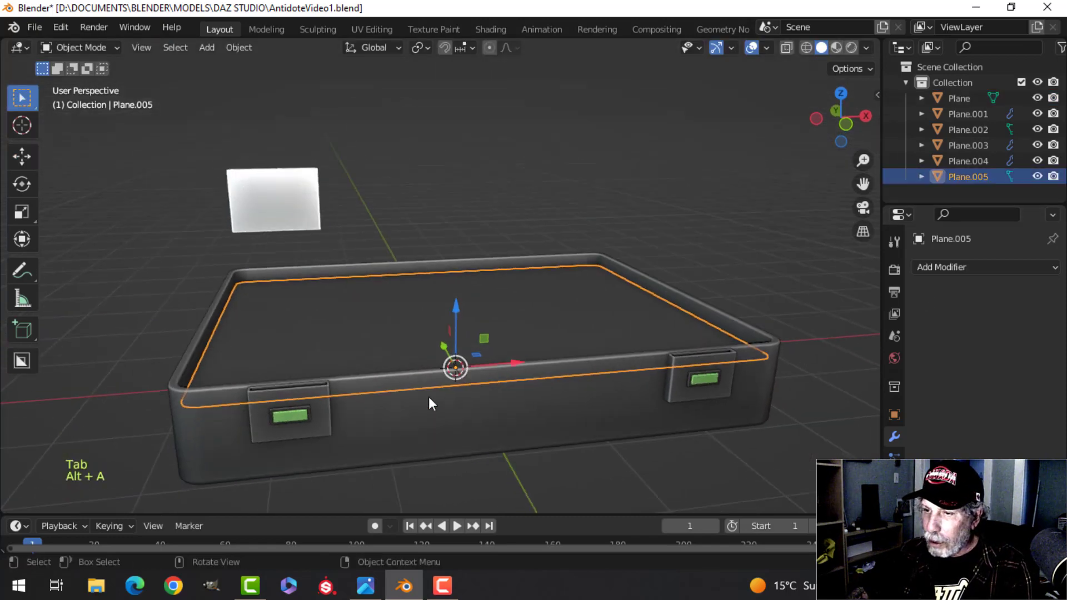
{"action": "scroll", "coordinate": [445, 362], "scroll_direction": "up", "scroll_amount": 2}
{"action": "middle_click_drag", "start_coordinate": [470, 326], "coordinate": [555, 272], "text": "shift"}
{"action": "scroll", "coordinate": [444, 341], "scroll_direction": "up", "scroll_amount": 2}
{"action": "key", "text": "alt+a"}
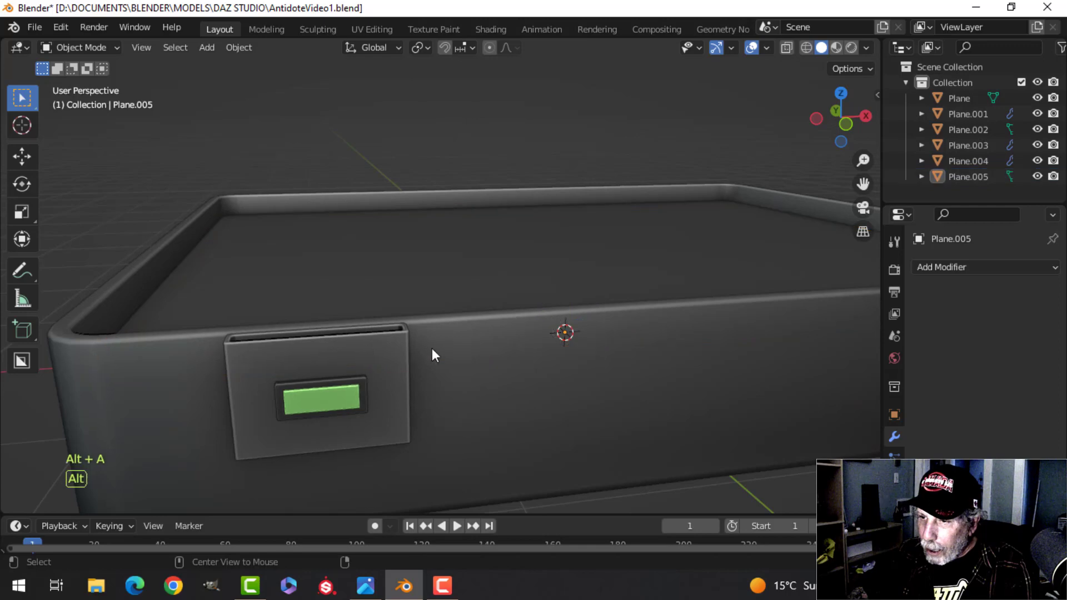
{"action": "left_click", "coordinate": [367, 388]}
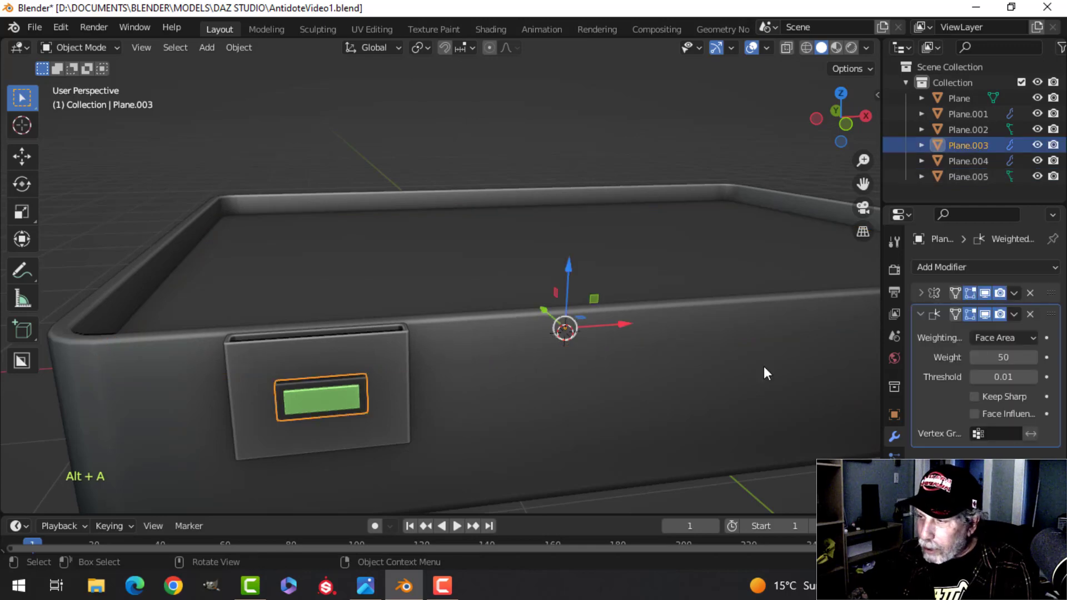
{"action": "left_click", "coordinate": [894, 416]}
{"action": "scroll", "coordinate": [987, 334], "scroll_direction": "down", "scroll_amount": 5}
{"action": "scroll", "coordinate": [987, 333], "scroll_direction": "down", "scroll_amount": 4}
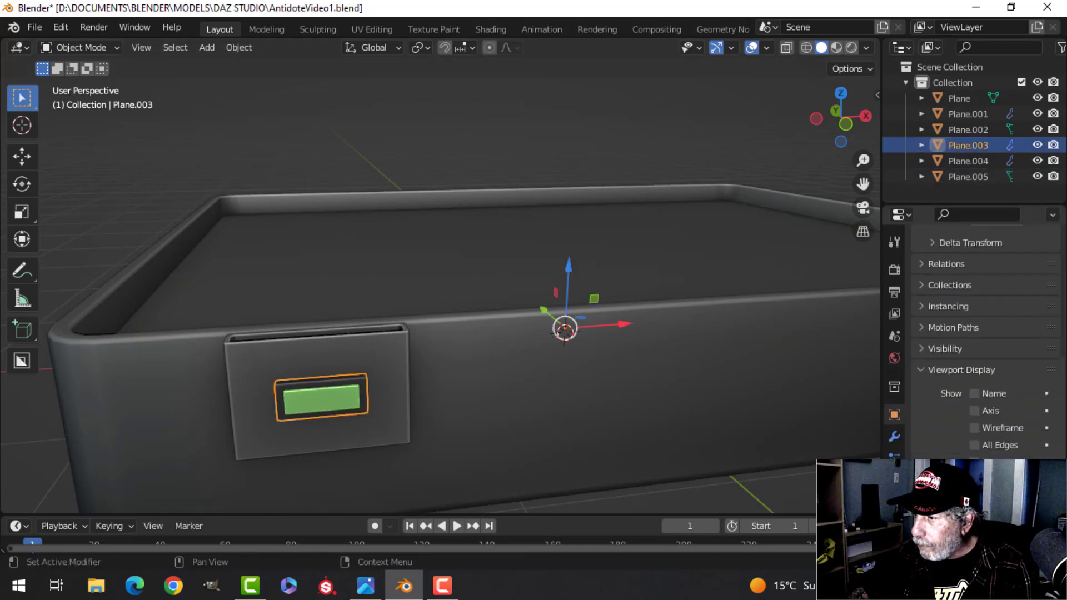
{"action": "scroll", "coordinate": [981, 456], "scroll_direction": "down", "scroll_amount": 2}
{"action": "left_click", "coordinate": [981, 458]}
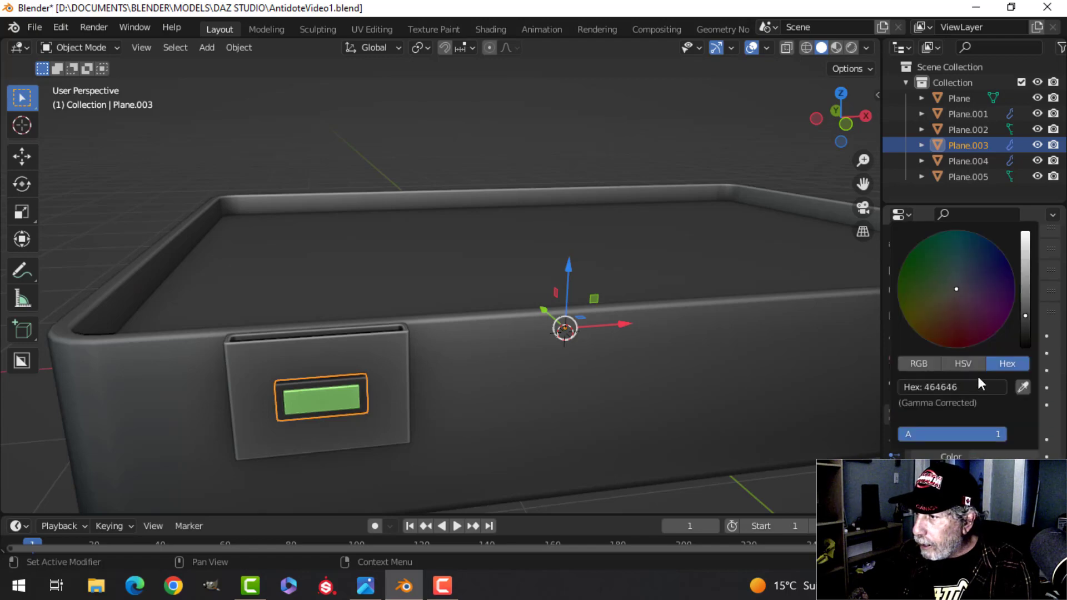
Step: Apply the copied color 464646 to the separated panel inside the tray
{"action": "left_click", "coordinate": [529, 217]}
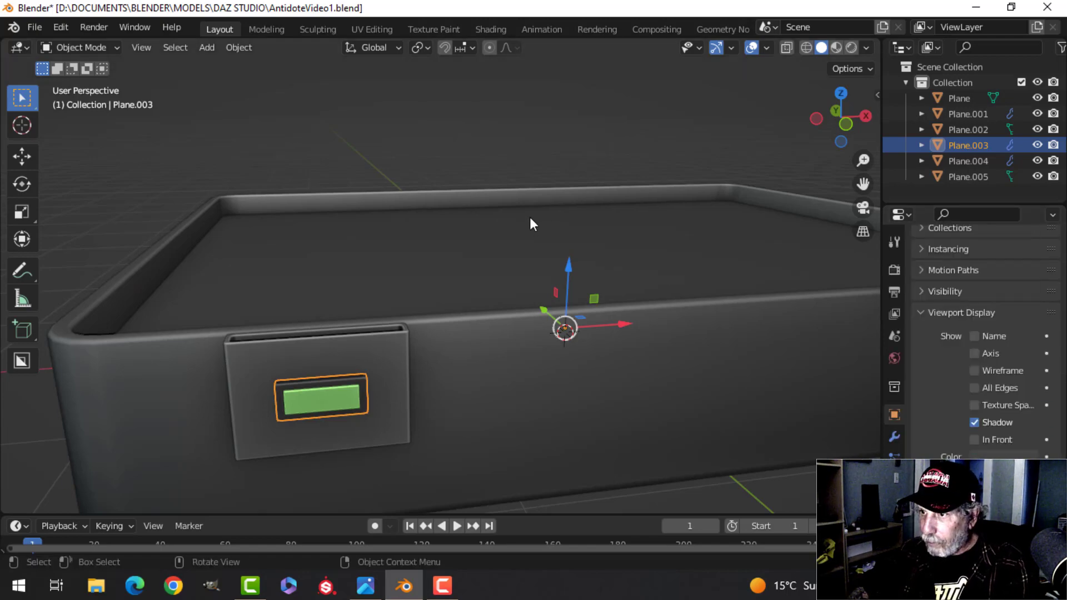
{"action": "left_click", "coordinate": [529, 217]}
{"action": "left_click", "coordinate": [1003, 456]}
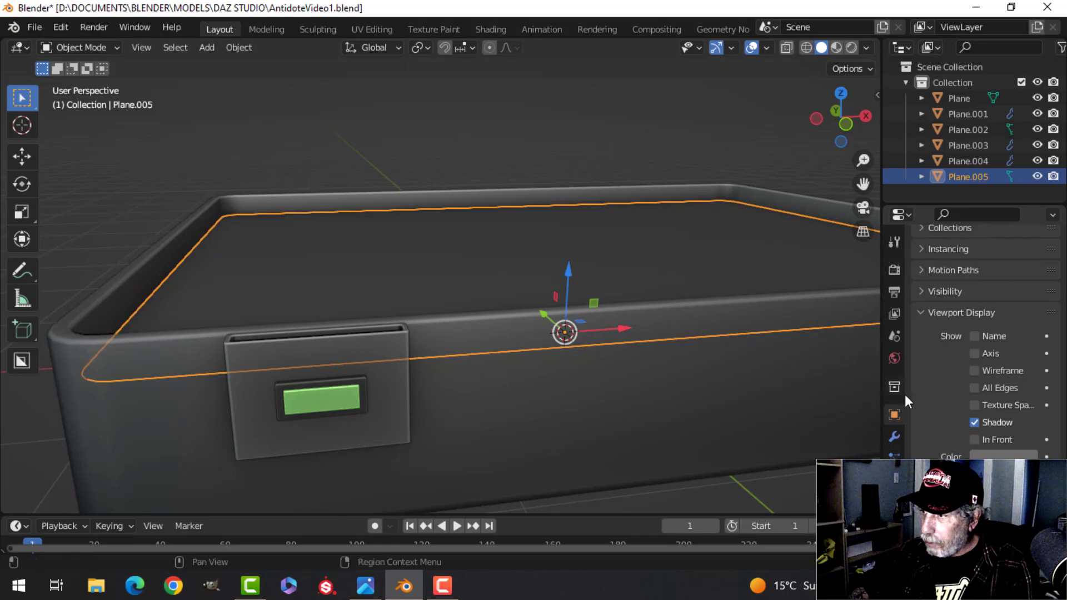
{"action": "left_click", "coordinate": [984, 457]}
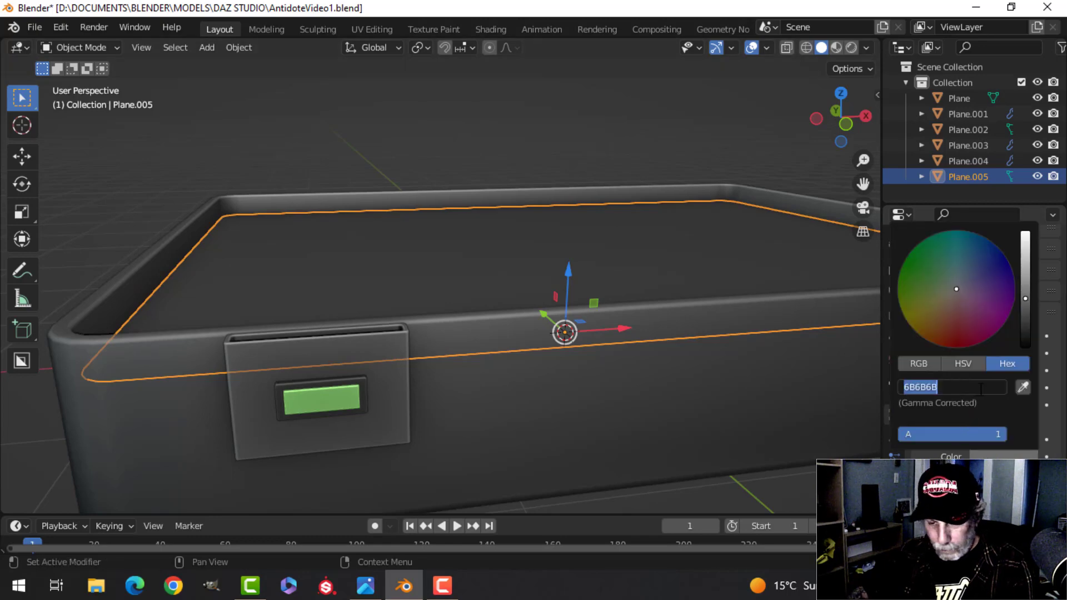
{"action": "key", "text": "Return"}
{"action": "scroll", "coordinate": [613, 224], "scroll_direction": "down", "scroll_amount": 5}
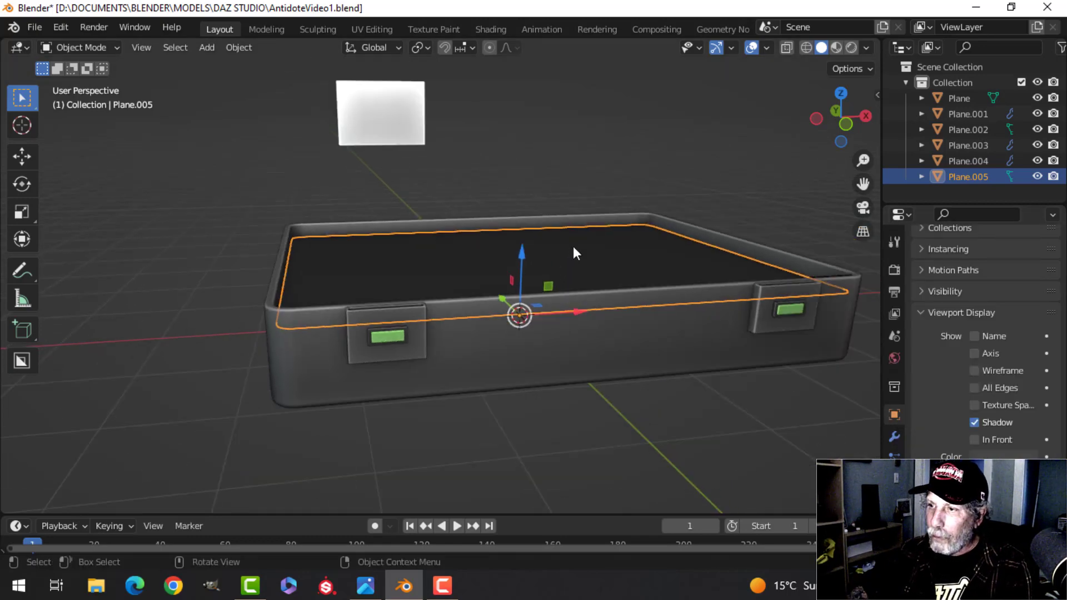
{"action": "key", "text": "alt+a"}
Step: Duplicate the tray together with its inner panel and move the copies straight up above the original in front view
{"action": "middle_click_drag", "start_coordinate": [575, 245], "coordinate": [511, 261]}
{"action": "scroll", "coordinate": [497, 272], "scroll_direction": "down", "scroll_amount": 2}
{"action": "scroll", "coordinate": [497, 272], "scroll_direction": "up", "scroll_amount": 1}
{"action": "middle_click_drag", "start_coordinate": [512, 260], "coordinate": [509, 294], "text": "shift"}
{"action": "scroll", "coordinate": [512, 266], "scroll_direction": "up", "scroll_amount": 1}
{"action": "left_click", "coordinate": [467, 218]}
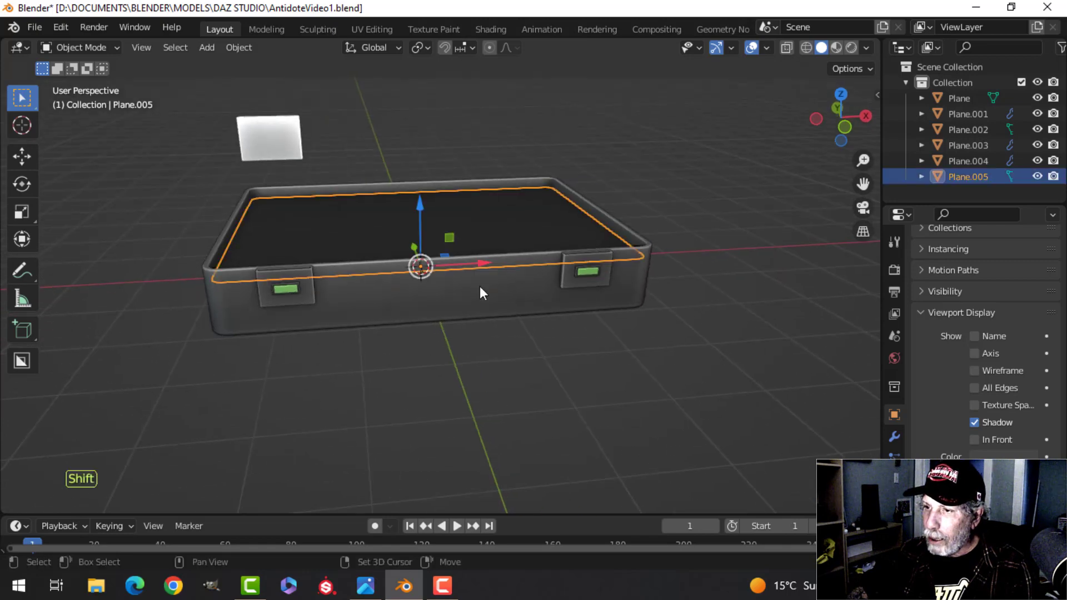
{"action": "left_click", "coordinate": [480, 287], "text": "shift"}
{"action": "key", "text": "KP_1"}
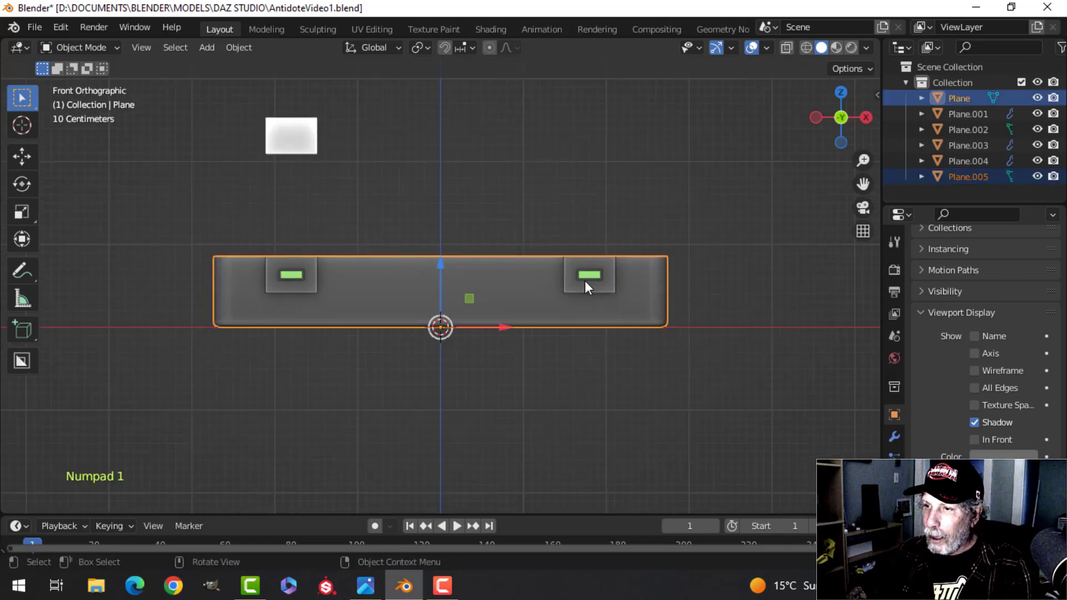
{"action": "scroll", "coordinate": [554, 304], "scroll_direction": "down", "scroll_amount": 2}
{"action": "key", "text": "shift+d"}
{"action": "right_click", "coordinate": [569, 315]}
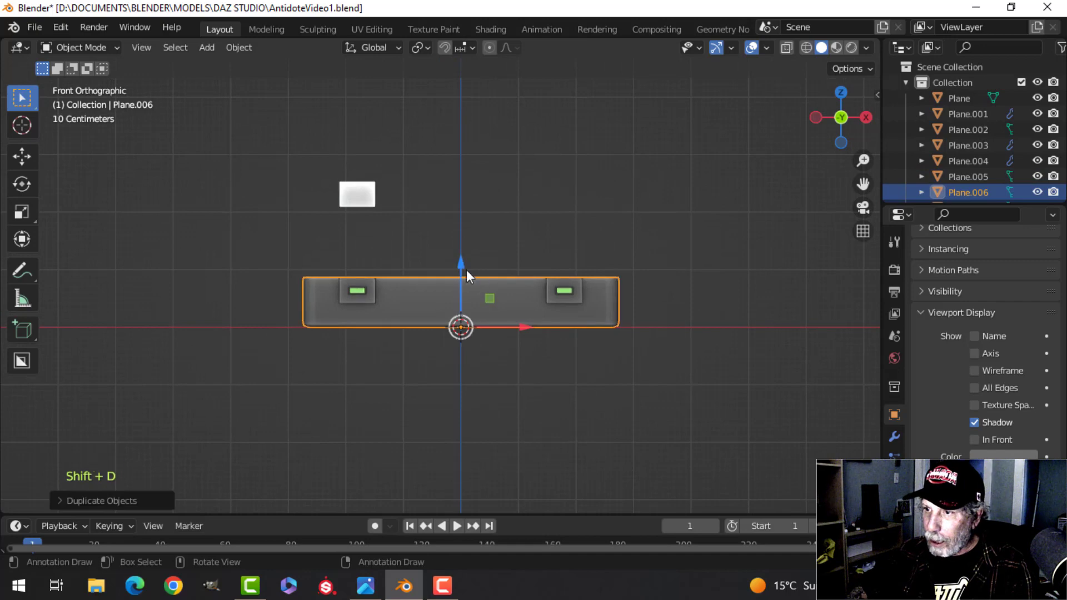
{"action": "left_click_drag", "start_coordinate": [466, 269], "coordinate": [483, 203]}
Step: Rotate the whole mesh of the duplicated tray 180 degrees about the X axis in Edit Mode
{"action": "middle_click_drag", "start_coordinate": [483, 202], "coordinate": [482, 286]}
{"action": "key", "text": "Tab"}
{"action": "key", "text": "a"}
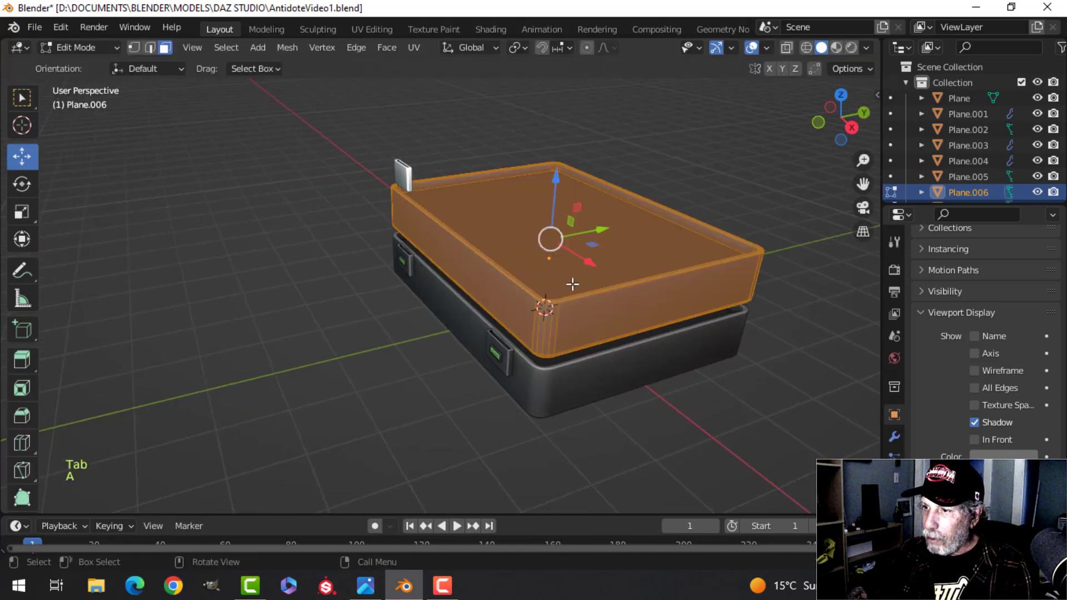
{"action": "scroll", "coordinate": [600, 288], "scroll_direction": "up", "scroll_amount": 3}
{"action": "scroll", "coordinate": [618, 291], "scroll_direction": "down", "scroll_amount": 3}
{"action": "middle_click_drag", "start_coordinate": [634, 294], "coordinate": [536, 296], "text": "shift"}
{"action": "type", "text": "r"}
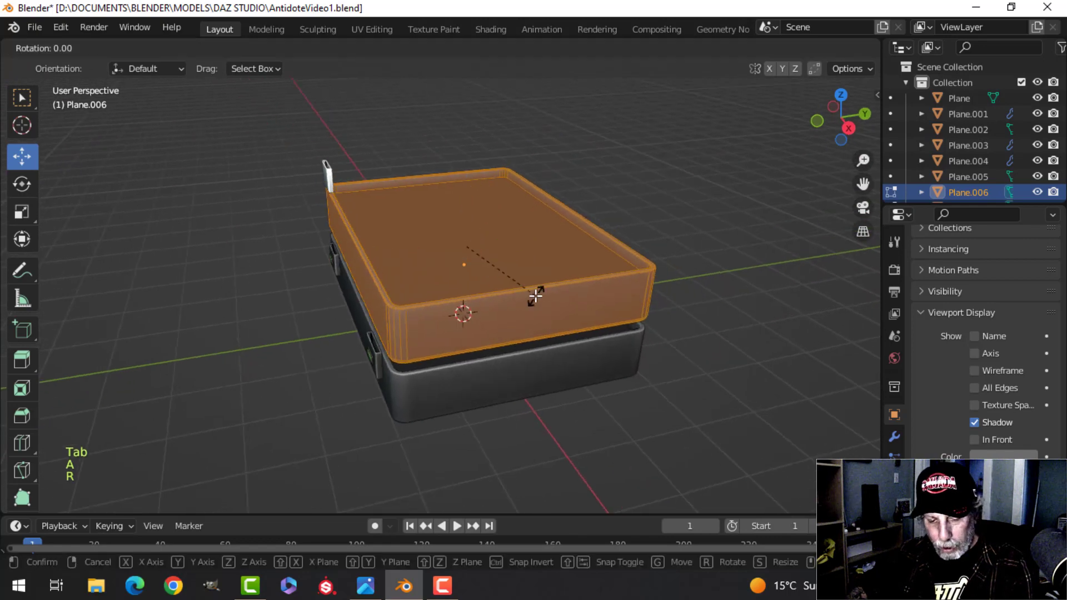
{"action": "type", "text": "x1"}
{"action": "type", "text": "80"}
{"action": "left_click", "coordinate": [536, 296]}
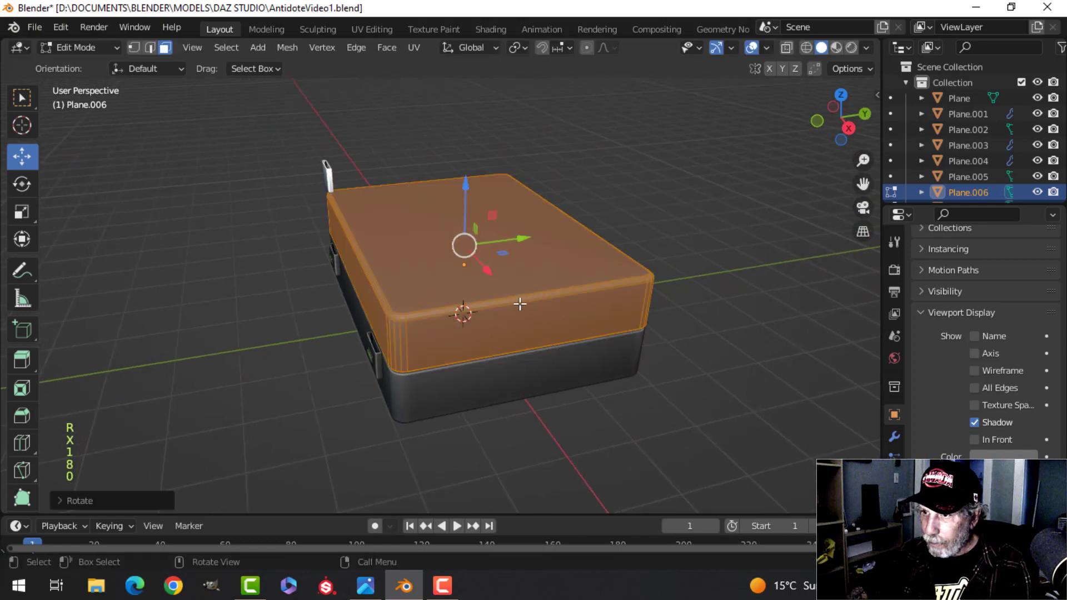
Step: Raise the flipped tray slightly to leave a gap above the bottom tray, and compare the case with the reference photo
{"action": "middle_click_drag", "start_coordinate": [520, 303], "coordinate": [600, 253]}
{"action": "scroll", "coordinate": [556, 278], "scroll_direction": "up", "scroll_amount": 2}
{"action": "middle_click_drag", "start_coordinate": [509, 280], "coordinate": [535, 293], "text": "shift"}
{"action": "left_click_drag", "start_coordinate": [450, 205], "coordinate": [453, 194]}
{"action": "scroll", "coordinate": [463, 233], "scroll_direction": "down", "scroll_amount": 3}
{"action": "middle_click_drag", "start_coordinate": [467, 258], "coordinate": [435, 391], "text": "shift"}
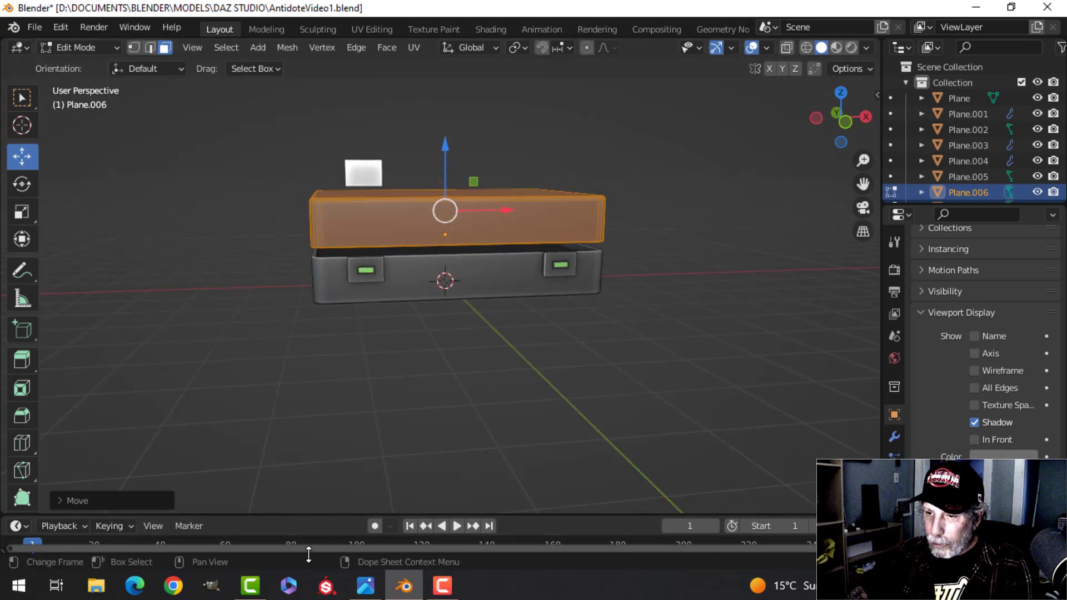
{"action": "left_click", "coordinate": [377, 587]}
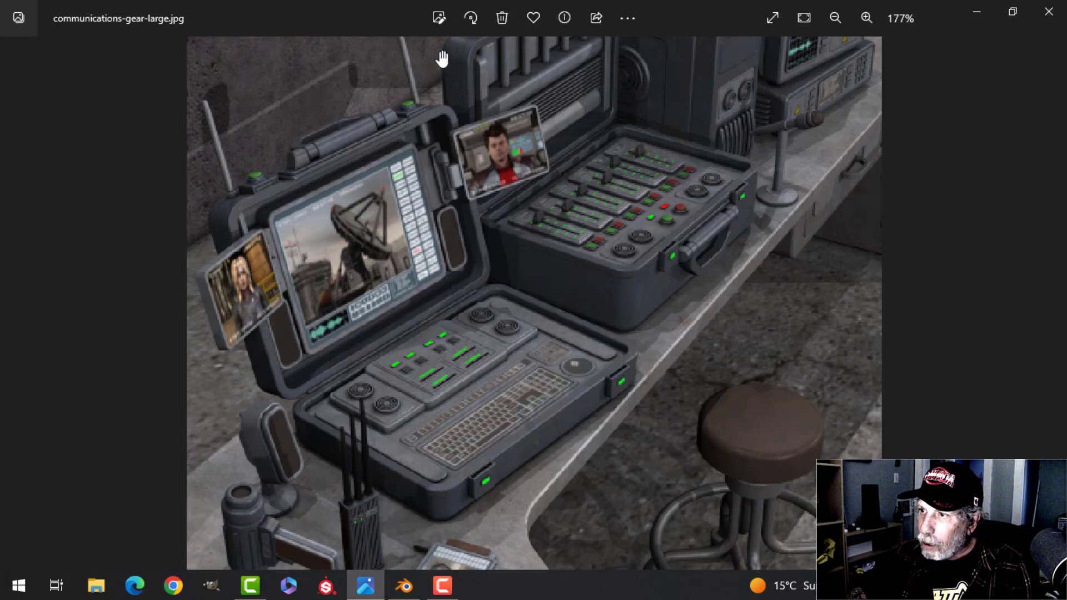
{"action": "left_click", "coordinate": [404, 586]}
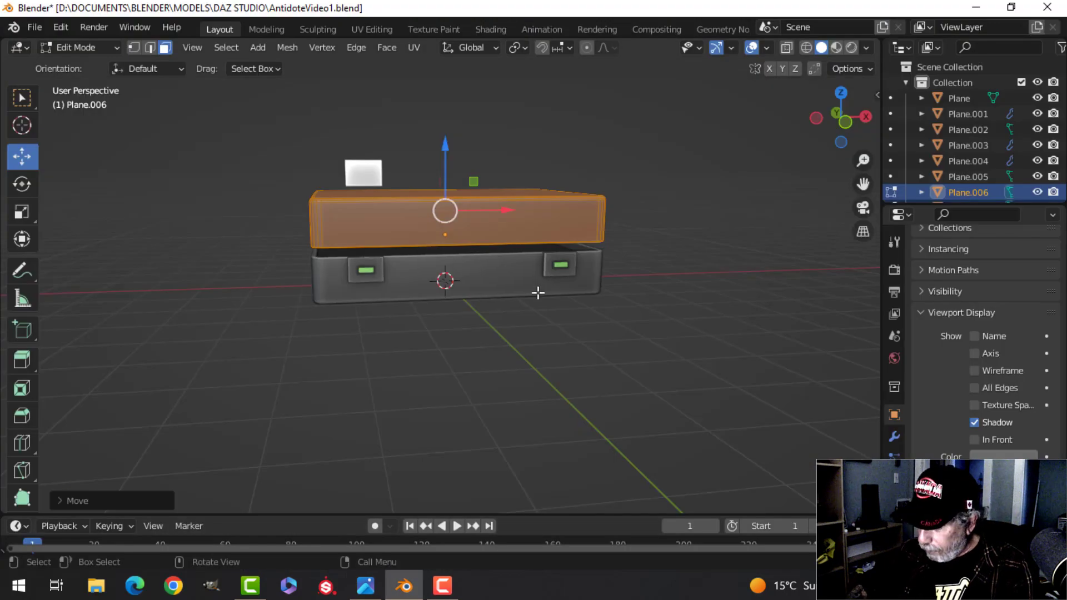
Step: Make the lid shallower by lowering its top geometry in wireframe front view, and return to solid shading in Object Mode
{"action": "key", "text": "KP_1"}
{"action": "key", "text": "alt+a"}
{"action": "scroll", "coordinate": [621, 312], "scroll_direction": "up", "scroll_amount": 3}
{"action": "key", "text": "z"}
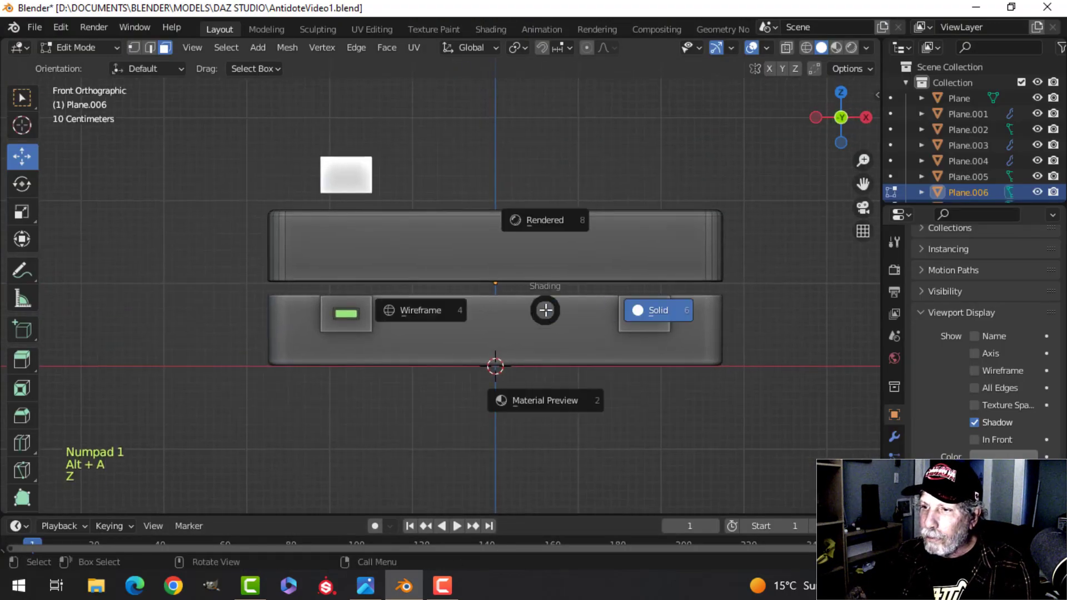
{"action": "left_click", "coordinate": [394, 295]}
{"action": "left_click_drag", "start_coordinate": [233, 185], "coordinate": [700, 238]}
{"action": "left_click_drag", "start_coordinate": [497, 169], "coordinate": [495, 192]}
{"action": "key", "text": "z"}
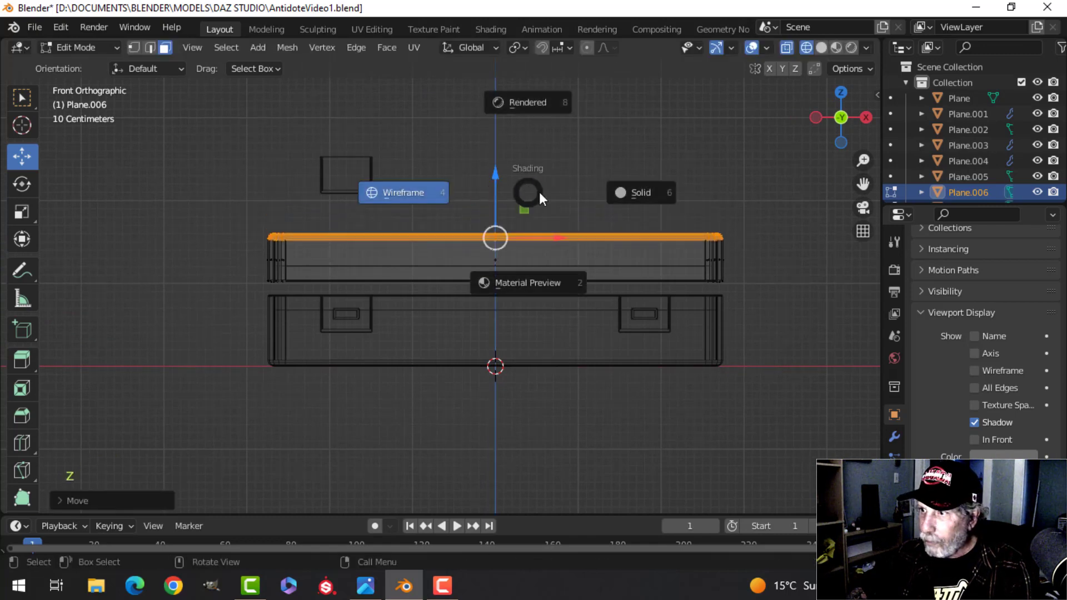
{"action": "left_click", "coordinate": [580, 189]}
{"action": "key", "text": "Tab"}
{"action": "key", "text": "alt+a"}
{"action": "scroll", "coordinate": [418, 203], "scroll_direction": "up", "scroll_amount": 2}
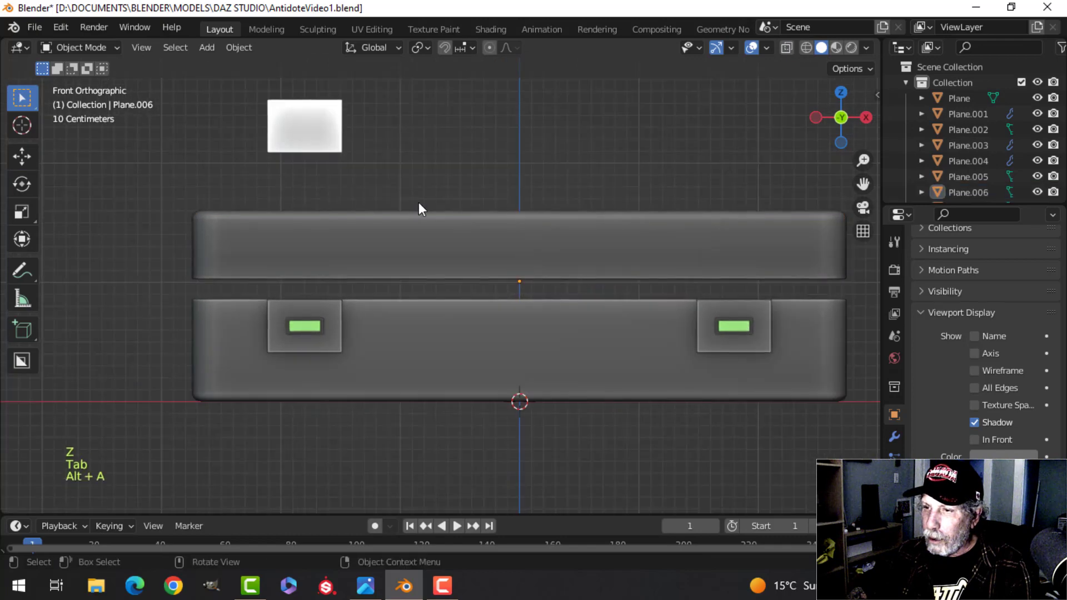
Step: Move the whole mesh of the white latch block straight down onto the lid's front face
{"action": "mouse_move", "coordinate": [418, 202]}
{"action": "middle_mouse_down"}
{"action": "mouse_move", "coordinate": [487, 159]}
{"action": "mouse_move", "coordinate": [467, 195]}
{"action": "mouse_move", "coordinate": [421, 186]}
{"action": "middle_mouse_up"}
{"action": "scroll", "coordinate": [467, 195], "scroll_direction": "down", "scroll_amount": 4}
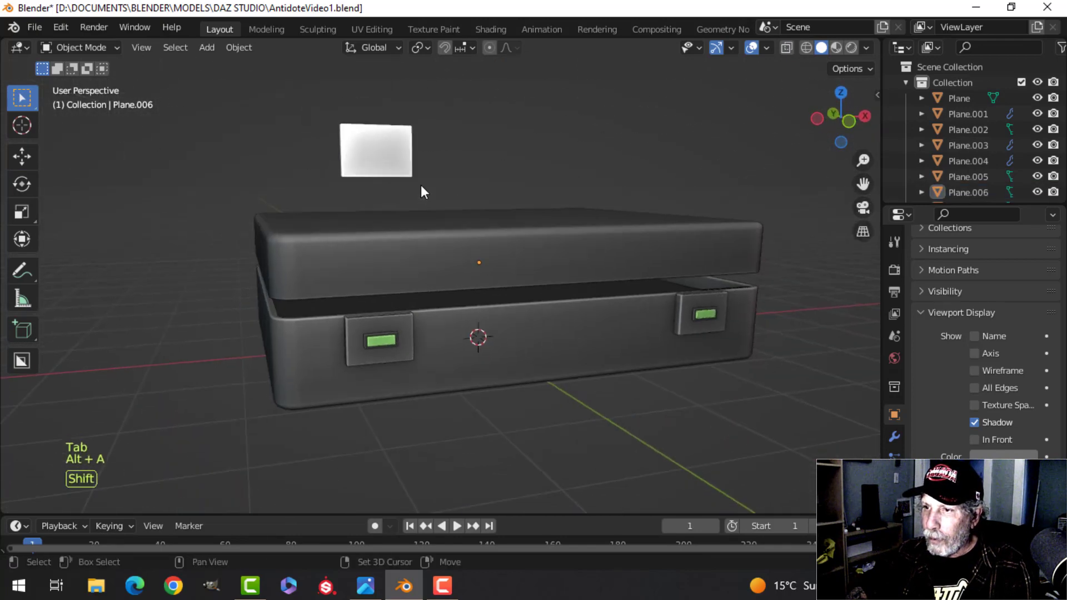
{"action": "left_click", "coordinate": [402, 231]}
{"action": "key", "text": "Tab"}
{"action": "key", "text": "a"}
{"action": "scroll", "coordinate": [398, 236], "scroll_direction": "up", "scroll_amount": 2}
{"action": "scroll", "coordinate": [422, 155], "scroll_direction": "up", "scroll_amount": 2}
{"action": "middle_click_drag", "start_coordinate": [348, 207], "coordinate": [409, 172], "text": "shift"}
{"action": "left_click_drag", "start_coordinate": [397, 102], "coordinate": [395, 285]}
{"action": "middle_click_drag", "start_coordinate": [396, 285], "coordinate": [357, 281]}
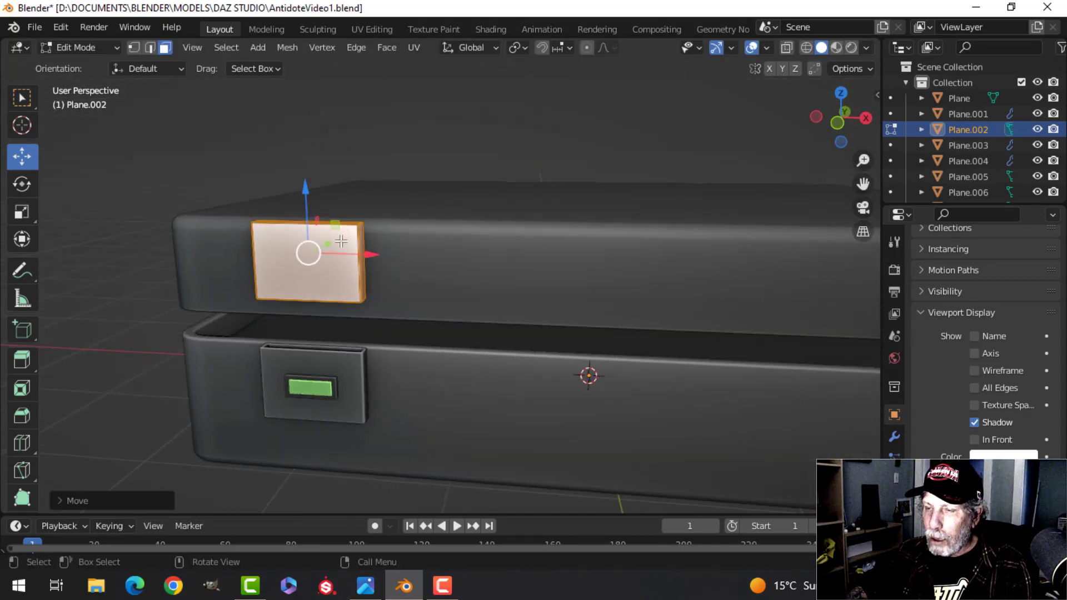
Step: Rotate the white latch block 180 degrees about the Y axis and lower it slightly on the lid
{"action": "type", "text": "r"}
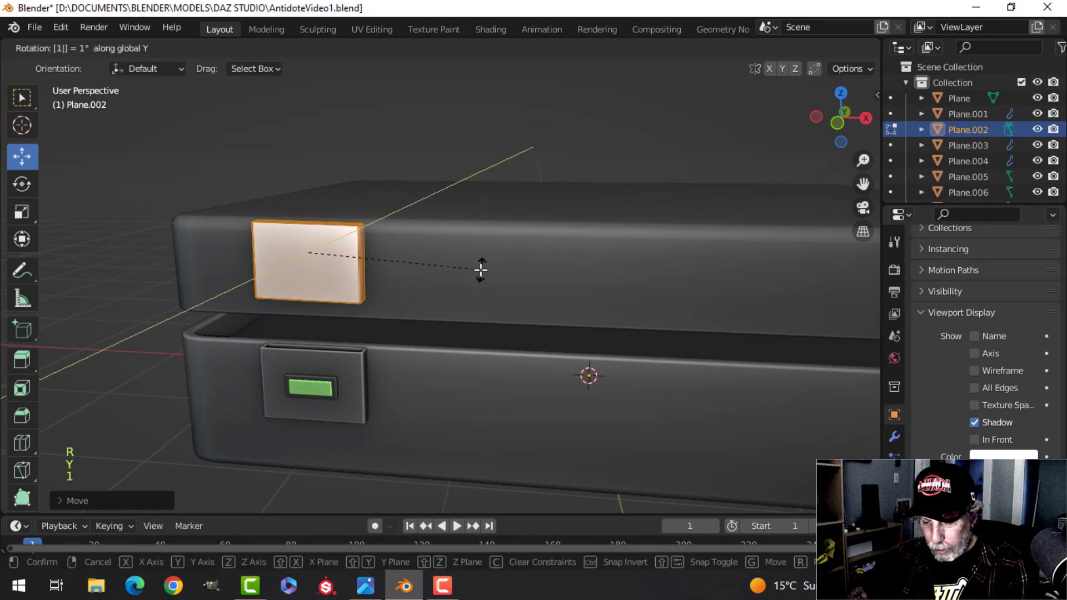
{"action": "type", "text": "80"}
{"action": "key", "text": "Return"}
{"action": "left_click_drag", "start_coordinate": [311, 199], "coordinate": [305, 229]}
{"action": "middle_click_drag", "start_coordinate": [306, 229], "coordinate": [433, 268]}
{"action": "scroll", "coordinate": [443, 348], "scroll_direction": "up", "scroll_amount": 4}
{"action": "key", "text": "alt+a"}
{"action": "scroll", "coordinate": [436, 253], "scroll_direction": "down", "scroll_amount": 4}
{"action": "key", "text": "Tab"}
Step: Isolate the latch block and move its recessed inner floor face out past the open rim to form a protruding tongue
{"action": "key", "text": "KP_Divide"}
{"action": "key", "text": "Tab"}
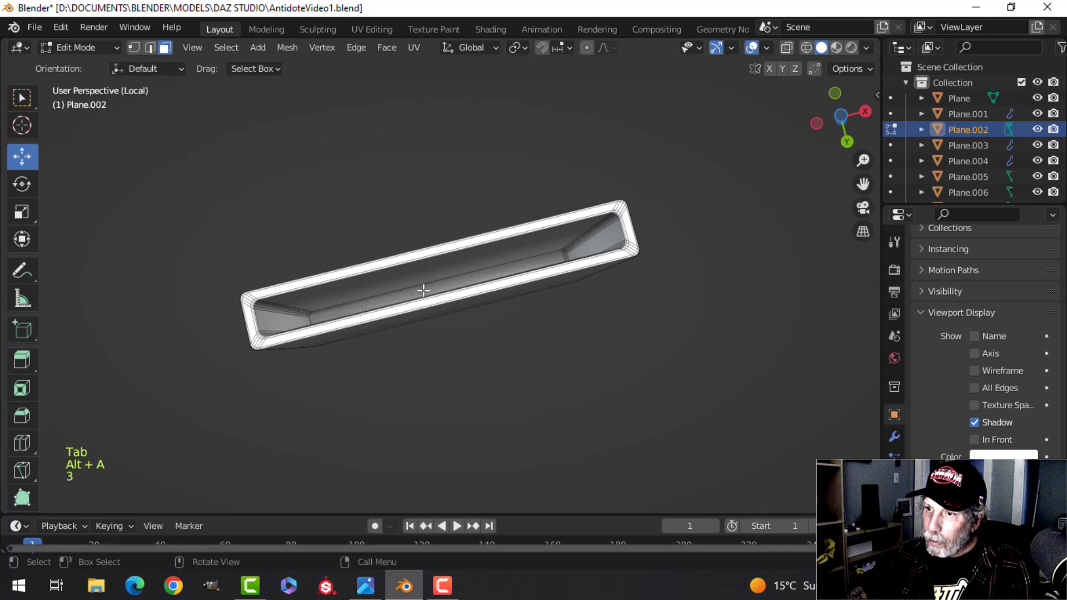
{"action": "left_click", "coordinate": [423, 290]}
{"action": "middle_click_drag", "start_coordinate": [436, 286], "coordinate": [478, 457]}
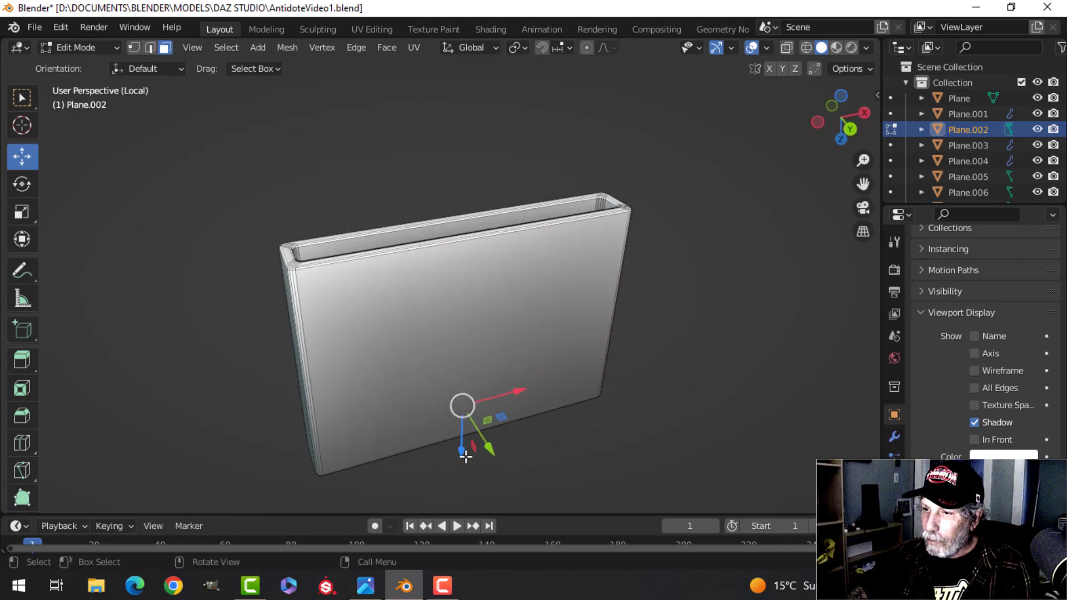
{"action": "left_click_drag", "start_coordinate": [466, 456], "coordinate": [453, 383]}
{"action": "left_click_drag", "start_coordinate": [450, 299], "coordinate": [448, 210]}
{"action": "middle_click_drag", "start_coordinate": [448, 210], "coordinate": [566, 267]}
Step: Bevel the edges of the tongue's end face and return to Object Mode
{"action": "key", "text": "ctrl+b"}
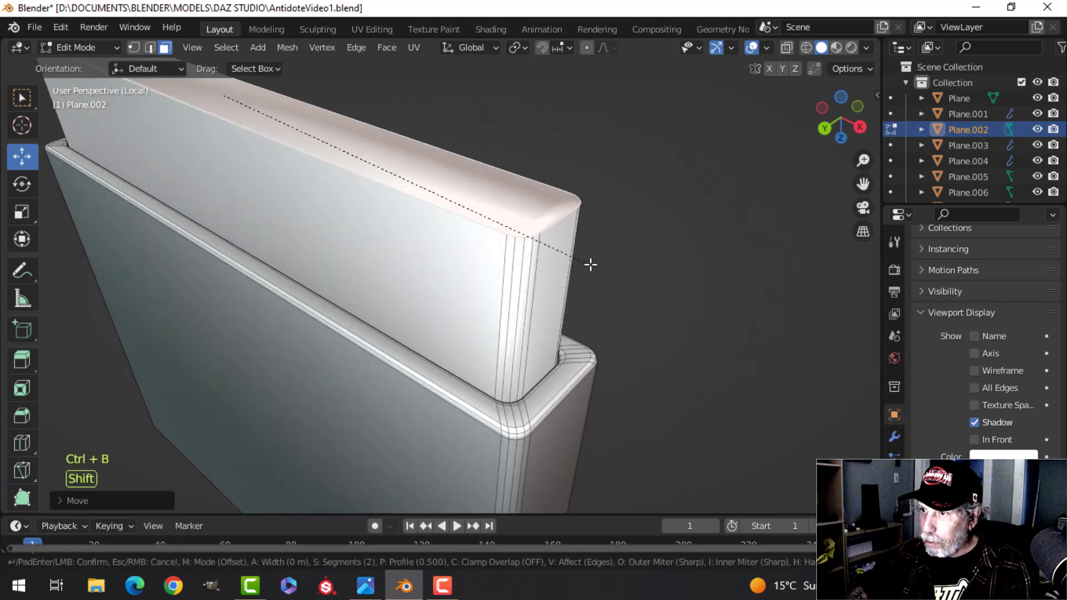
{"action": "left_click", "coordinate": [647, 306]}
{"action": "scroll", "coordinate": [601, 331], "scroll_direction": "up", "scroll_amount": 4}
{"action": "key", "text": "alt+a"}
{"action": "scroll", "coordinate": [600, 323], "scroll_direction": "down", "scroll_amount": 8}
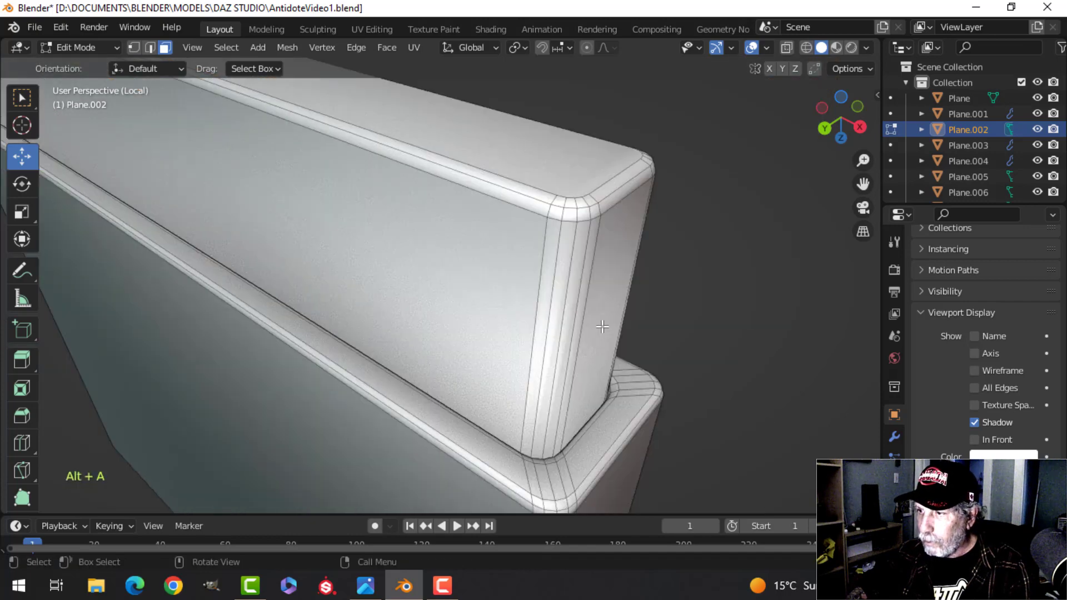
{"action": "key", "text": "Tab"}
{"action": "scroll", "coordinate": [528, 296], "scroll_direction": "down", "scroll_amount": 3}
{"action": "key", "text": "alt+a"}
Step: Add a Weighted Normal modifier to the latch block, enable Auto Smooth in its normals settings, and exit the isolated view
{"action": "middle_click_drag", "start_coordinate": [467, 300], "coordinate": [506, 278]}
{"action": "left_click", "coordinate": [504, 281]}
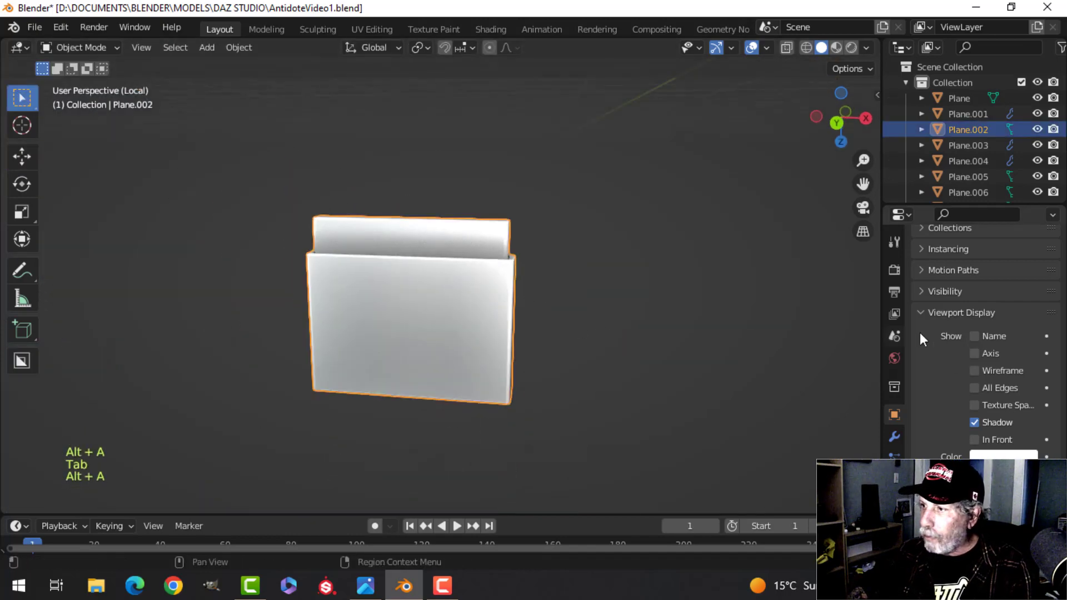
{"action": "left_click", "coordinate": [895, 436]}
{"action": "left_click", "coordinate": [945, 268]}
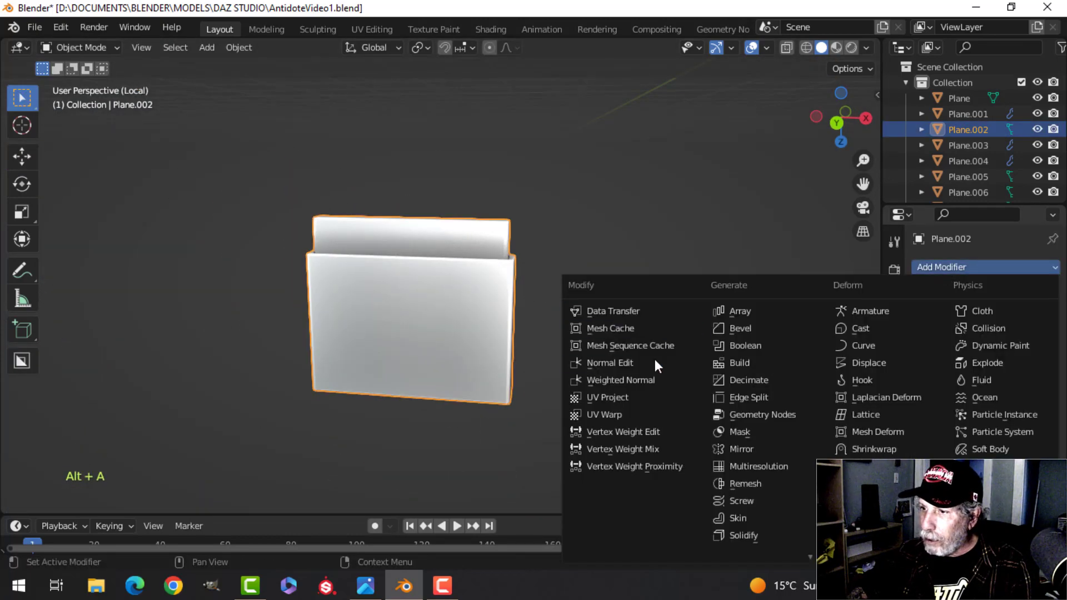
{"action": "left_click", "coordinate": [621, 380]}
{"action": "left_click", "coordinate": [894, 524]}
{"action": "scroll", "coordinate": [956, 484], "scroll_direction": "down", "scroll_amount": 4}
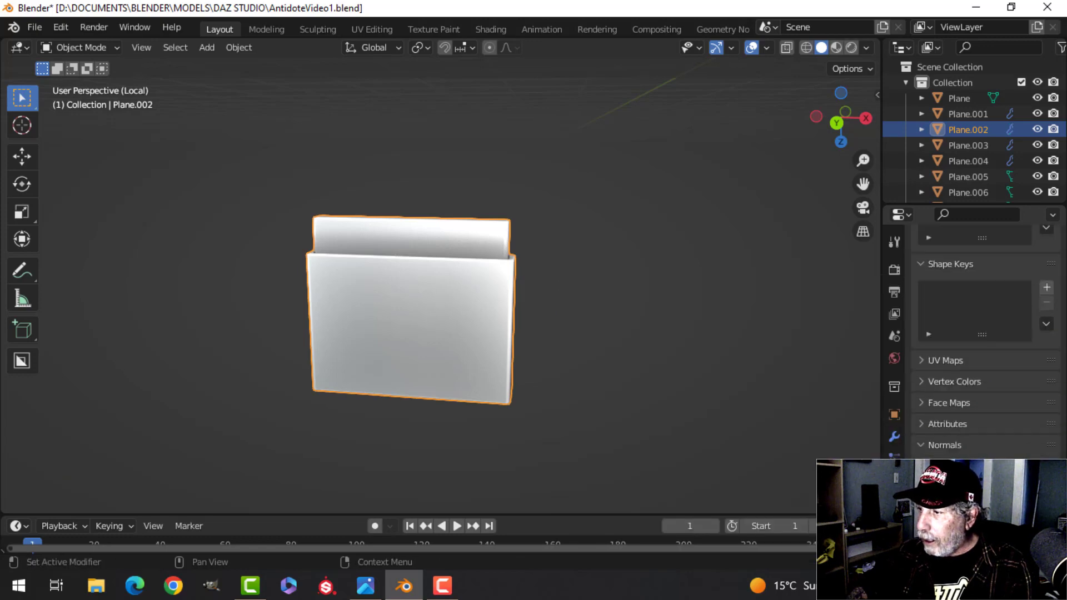
{"action": "left_click", "coordinate": [982, 469]}
{"action": "key", "text": "slash"}
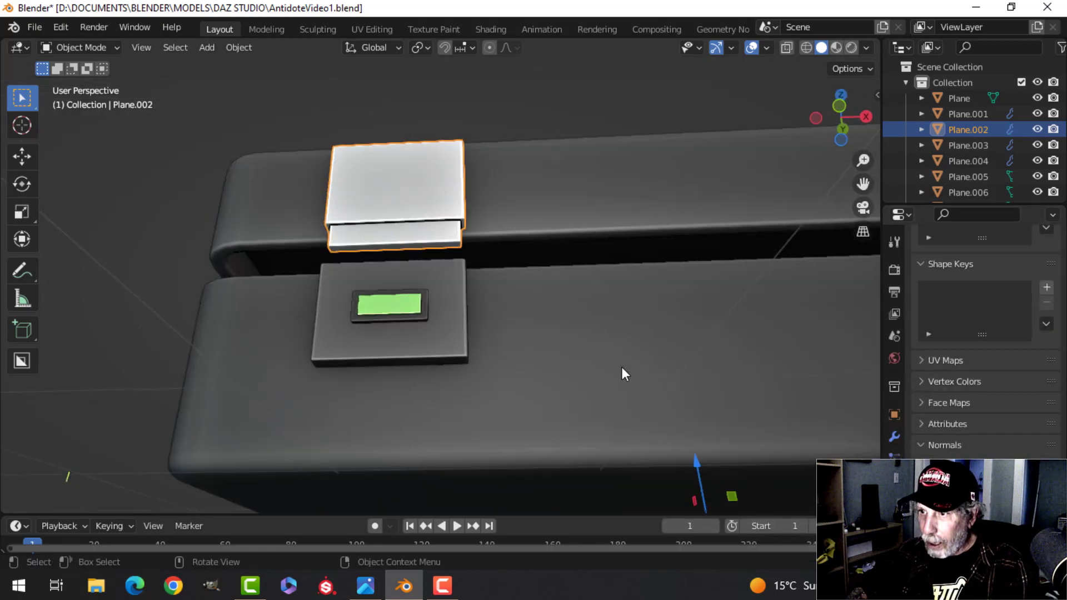
Step: Add a Mirror modifier to the white latch block to create the matching latch on the lid's other side
{"action": "scroll", "coordinate": [468, 302], "scroll_direction": "down", "scroll_amount": 3}
{"action": "key", "text": "alt+a"}
{"action": "middle_click_drag", "start_coordinate": [468, 302], "coordinate": [494, 325]}
{"action": "scroll", "coordinate": [520, 342], "scroll_direction": "down", "scroll_amount": 1}
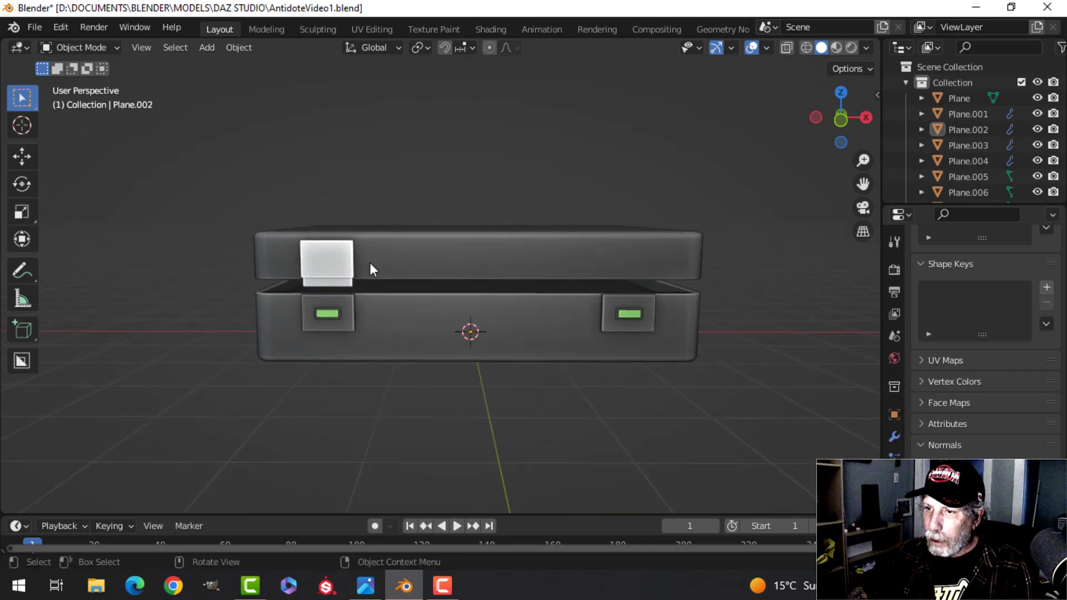
{"action": "left_click", "coordinate": [369, 265]}
{"action": "left_click", "coordinate": [896, 438]}
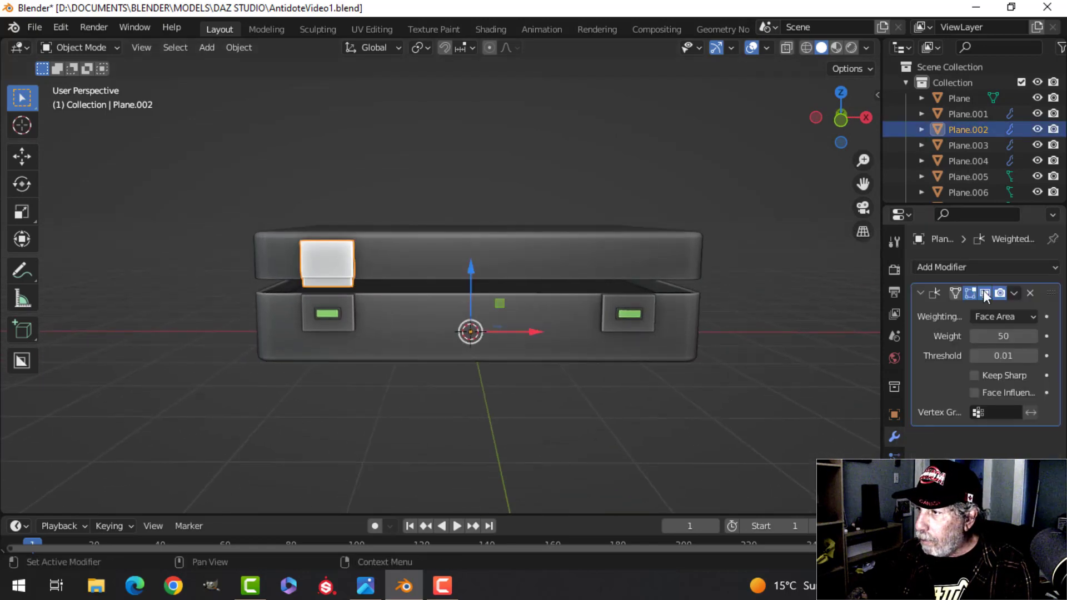
{"action": "left_click", "coordinate": [962, 267]}
{"action": "left_click", "coordinate": [765, 445]}
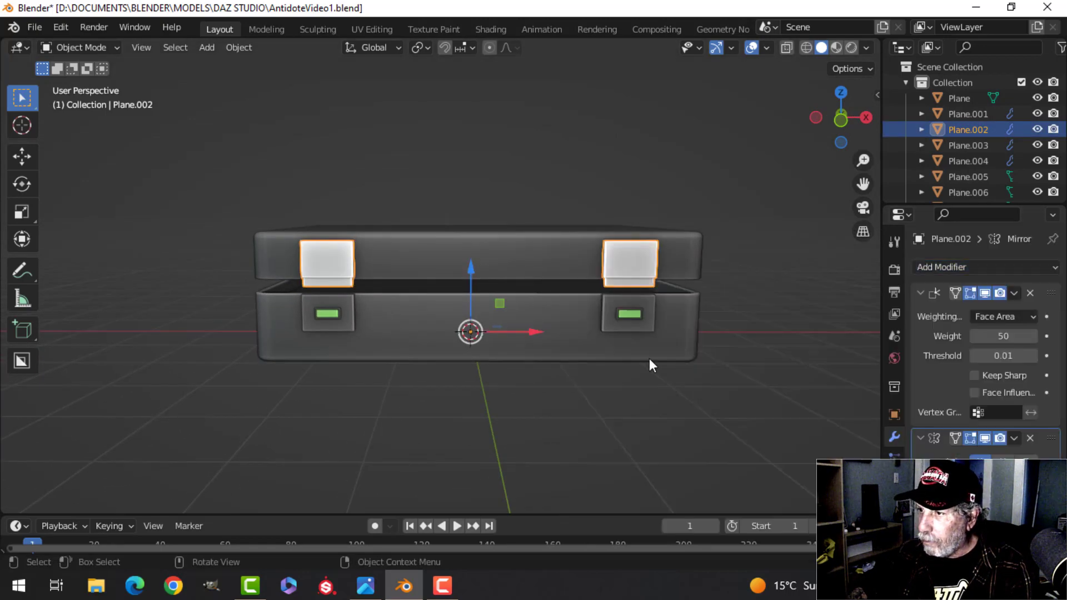
{"action": "key", "text": "alt+a"}
{"action": "middle_click_drag", "start_coordinate": [660, 357], "coordinate": [453, 345]}
{"action": "scroll", "coordinate": [569, 355], "scroll_direction": "up", "scroll_amount": 2}
{"action": "scroll", "coordinate": [629, 327], "scroll_direction": "down", "scroll_amount": 1}
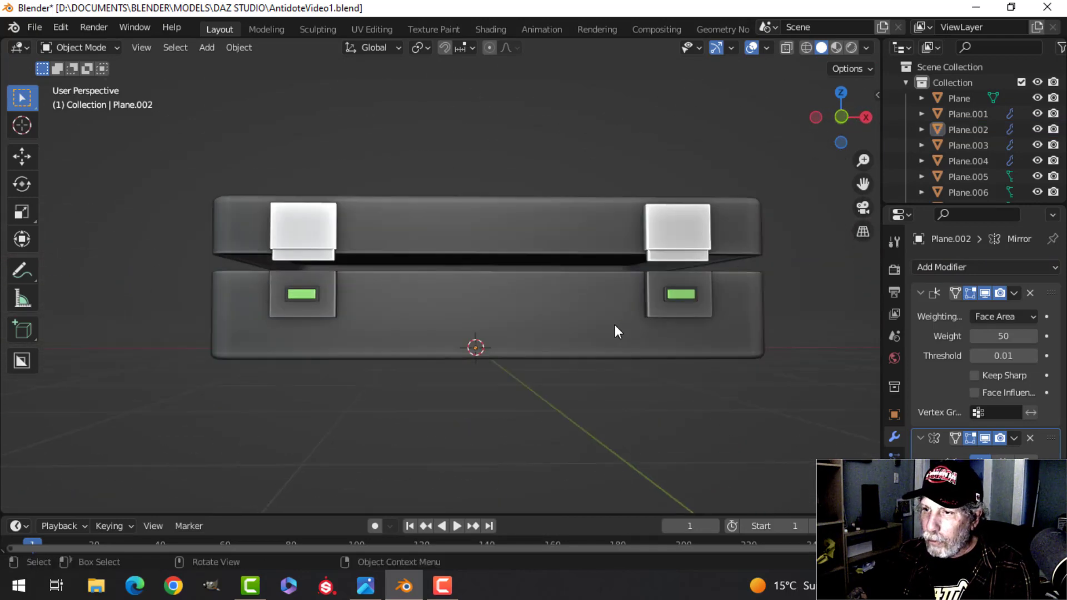
{"action": "scroll", "coordinate": [428, 294], "scroll_direction": "up", "scroll_amount": 1}
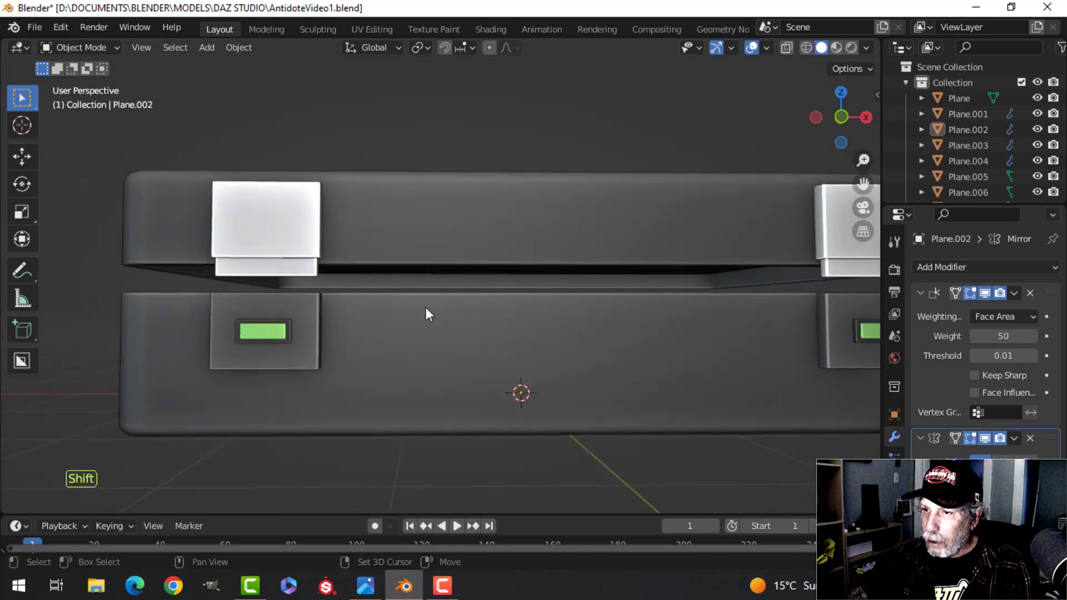
Step: Copy the viewport color hex 6B6B6B from the latch frames on the bottom tray
{"action": "middle_click_drag", "start_coordinate": [426, 312], "coordinate": [410, 261]}
{"action": "left_click", "coordinate": [409, 260]}
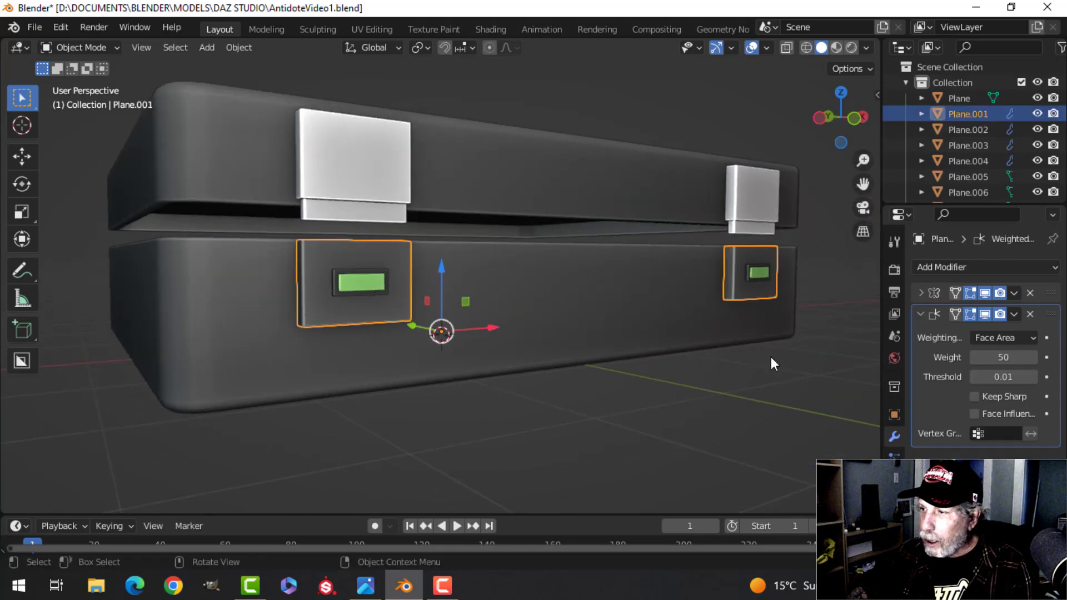
{"action": "left_click", "coordinate": [894, 416]}
{"action": "scroll", "coordinate": [973, 436], "scroll_direction": "down", "scroll_amount": 8}
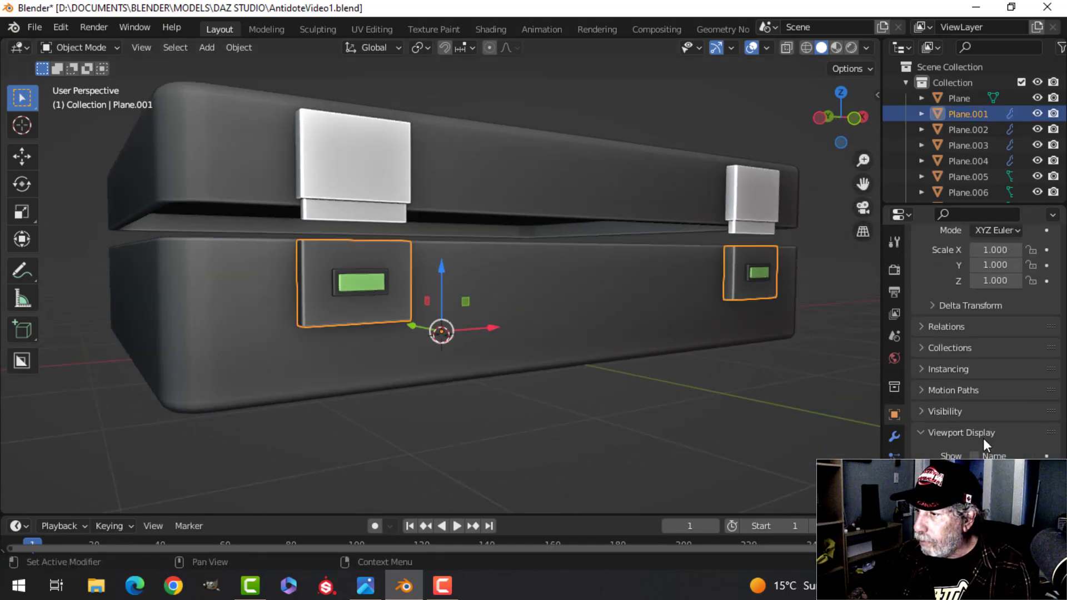
{"action": "left_click", "coordinate": [983, 435]}
{"action": "scroll", "coordinate": [983, 439], "scroll_direction": "down", "scroll_amount": 5}
{"action": "left_click", "coordinate": [983, 456]}
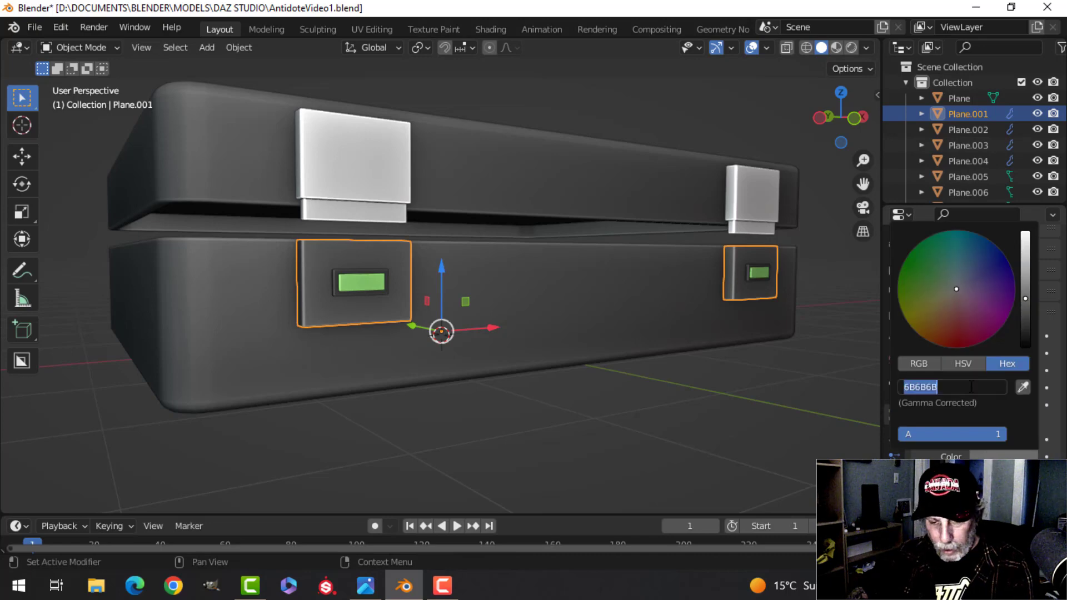
Step: Apply the copied viewport color 6B6B6B to the white lid latches and compare the case with the reference photo
{"action": "left_click", "coordinate": [403, 172]}
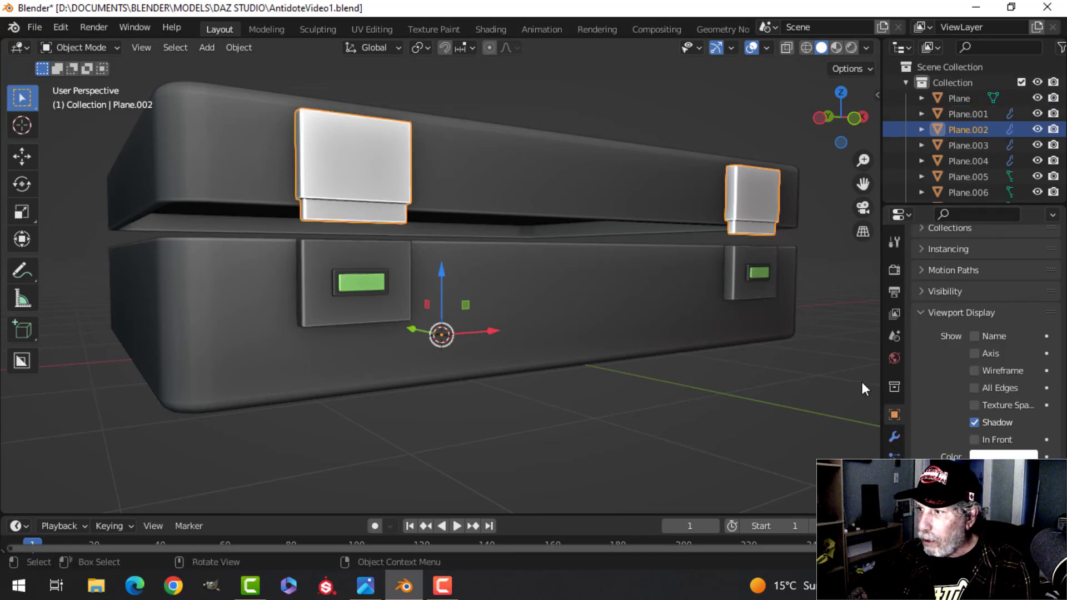
{"action": "left_click", "coordinate": [979, 456]}
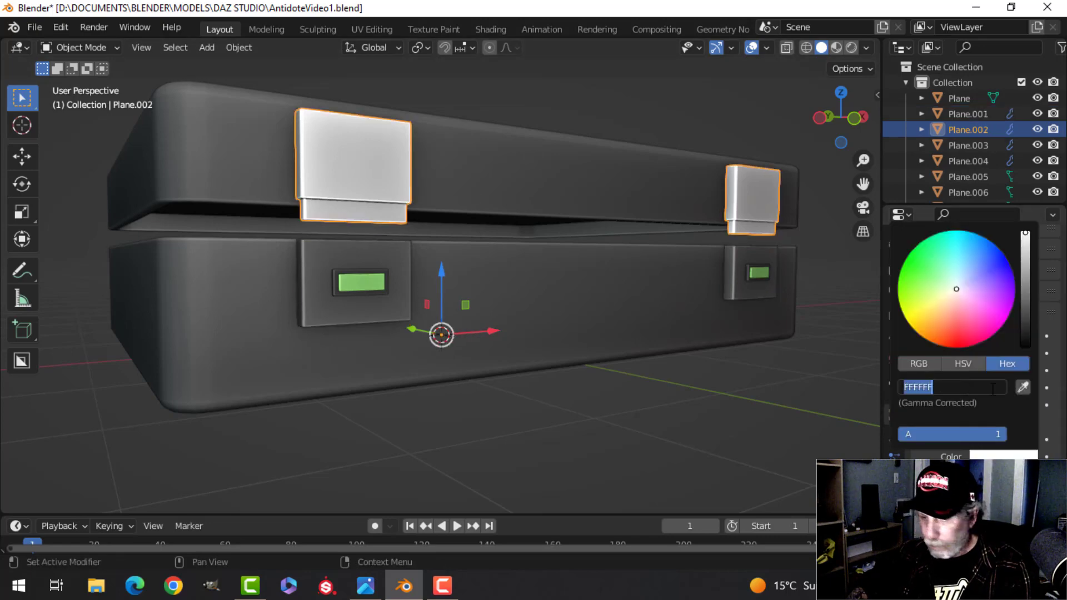
{"action": "type", "text": "686868"}
{"action": "key", "text": "Return"}
{"action": "key", "text": "alt+a"}
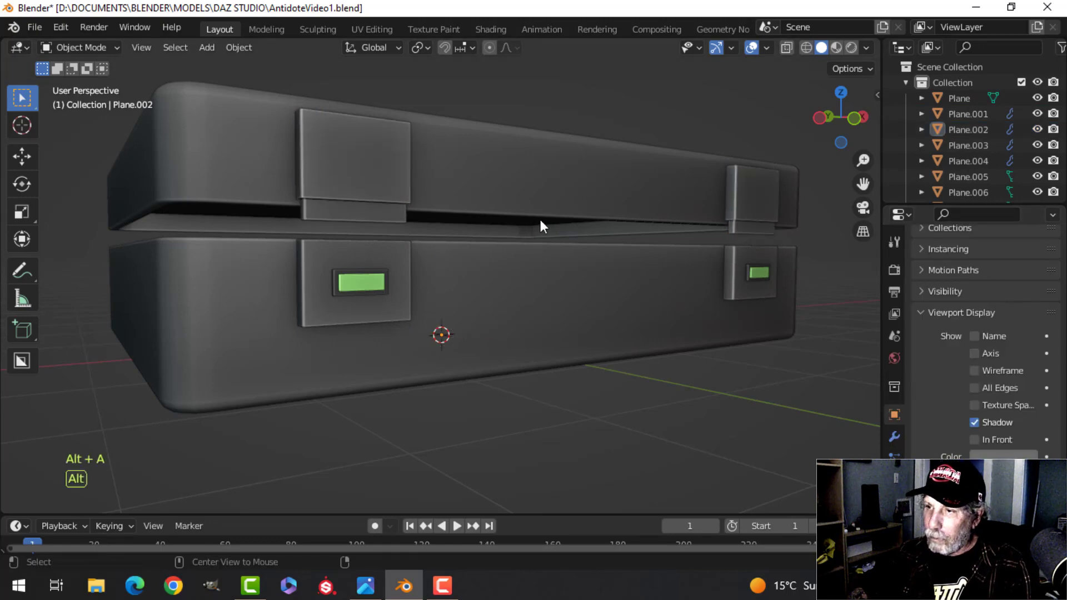
{"action": "scroll", "coordinate": [541, 220], "scroll_direction": "down", "scroll_amount": 3}
{"action": "middle_click_drag", "start_coordinate": [541, 221], "coordinate": [401, 266], "text": "shift"}
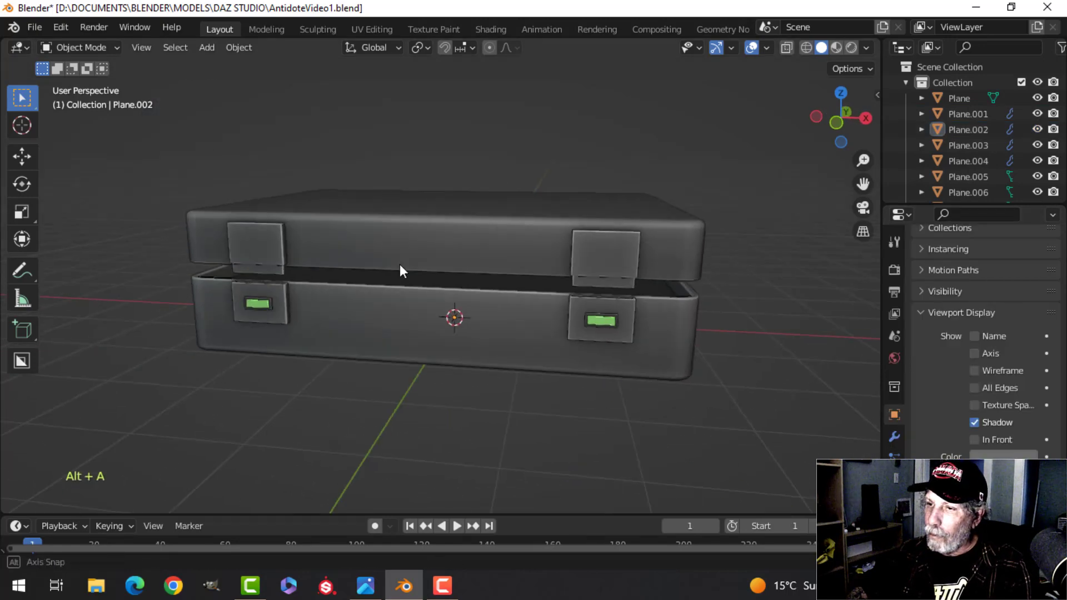
{"action": "left_click", "coordinate": [368, 588]}
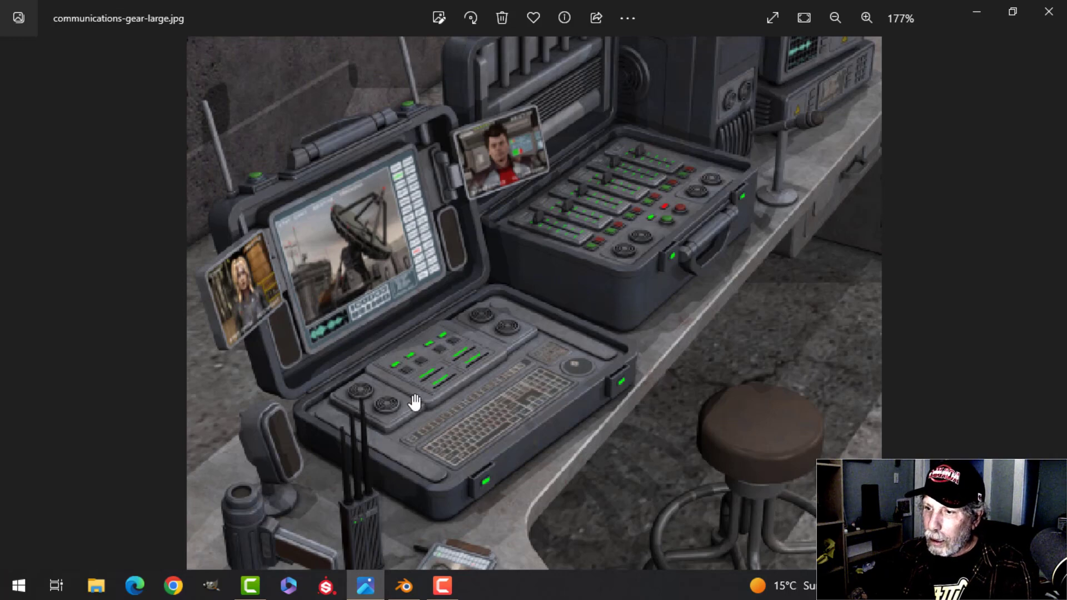
{"action": "mouse_move", "coordinate": [417, 594]}
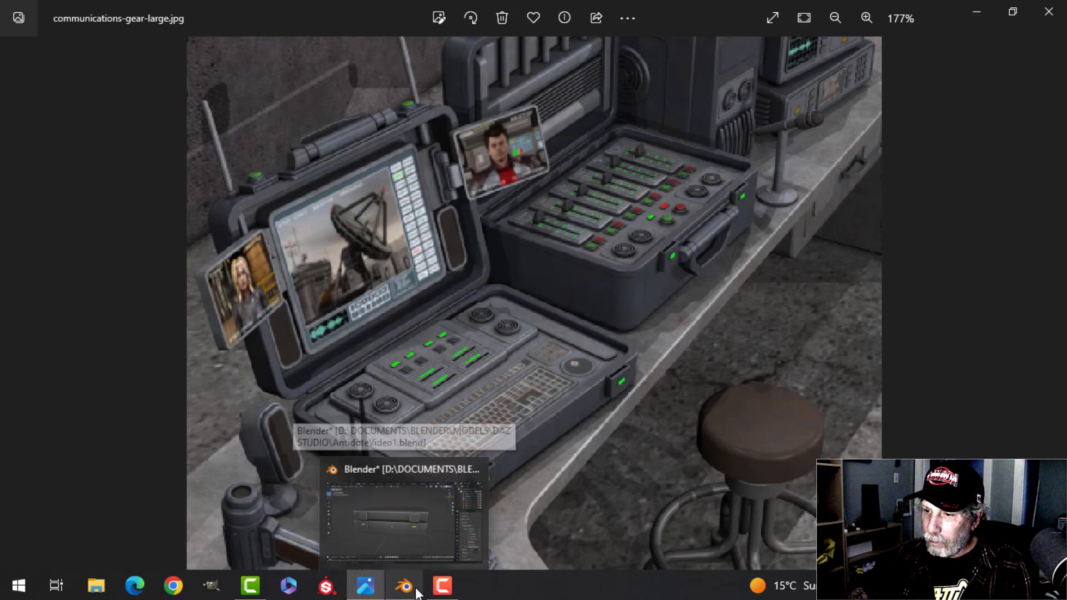
{"action": "left_click", "coordinate": [416, 591]}
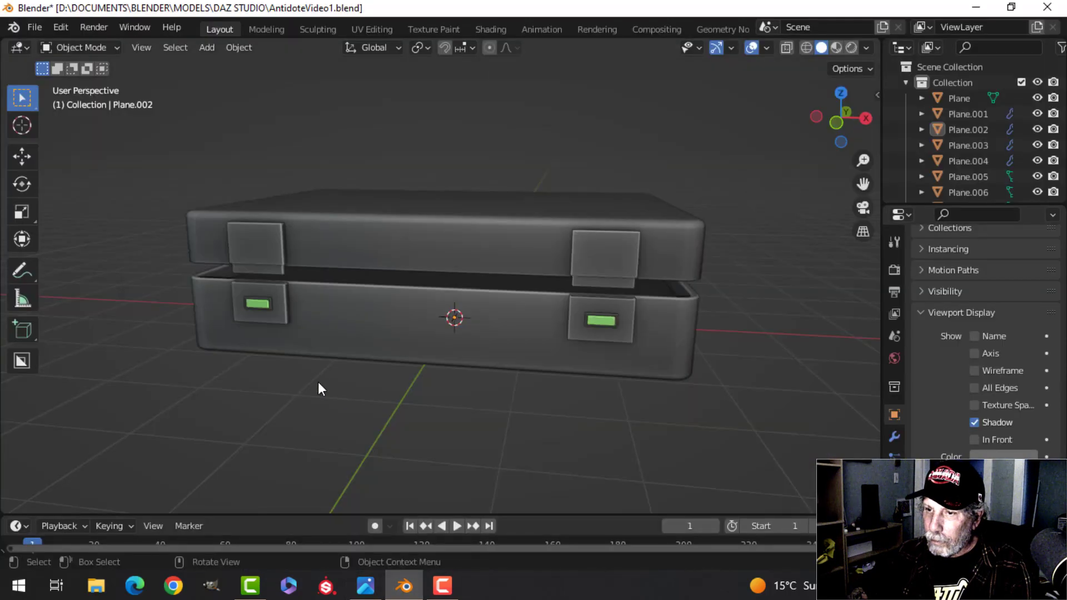
Step: Move the lid latch, green light, its bezel and the tray latch frame together slightly along X, bringing the mirrored latches closer together
{"action": "middle_click_drag", "start_coordinate": [318, 382], "coordinate": [382, 372]}
{"action": "middle_click_drag", "start_coordinate": [351, 362], "coordinate": [505, 222], "text": "shift"}
{"action": "scroll", "coordinate": [399, 366], "scroll_direction": "up", "scroll_amount": 2}
{"action": "left_click", "coordinate": [461, 243]}
{"action": "scroll", "coordinate": [465, 272], "scroll_direction": "up", "scroll_amount": 5}
{"action": "scroll", "coordinate": [502, 278], "scroll_direction": "up", "scroll_amount": 2}
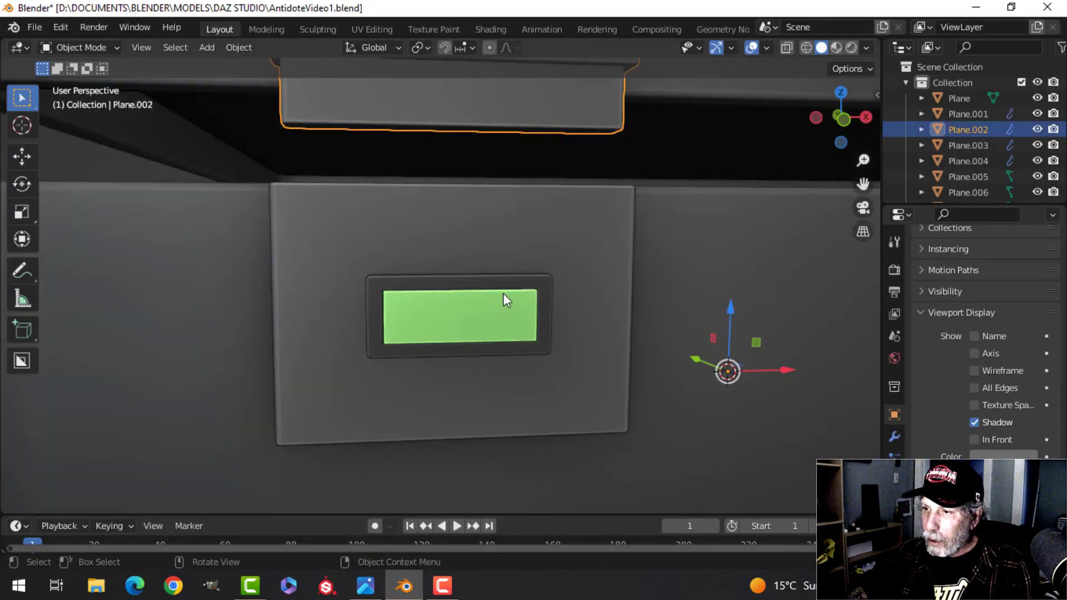
{"action": "left_click", "coordinate": [503, 300], "text": "shift"}
{"action": "left_click", "coordinate": [510, 281], "text": "shift"}
{"action": "left_click", "coordinate": [529, 254], "text": "shift"}
{"action": "scroll", "coordinate": [558, 334], "scroll_direction": "down", "scroll_amount": 7}
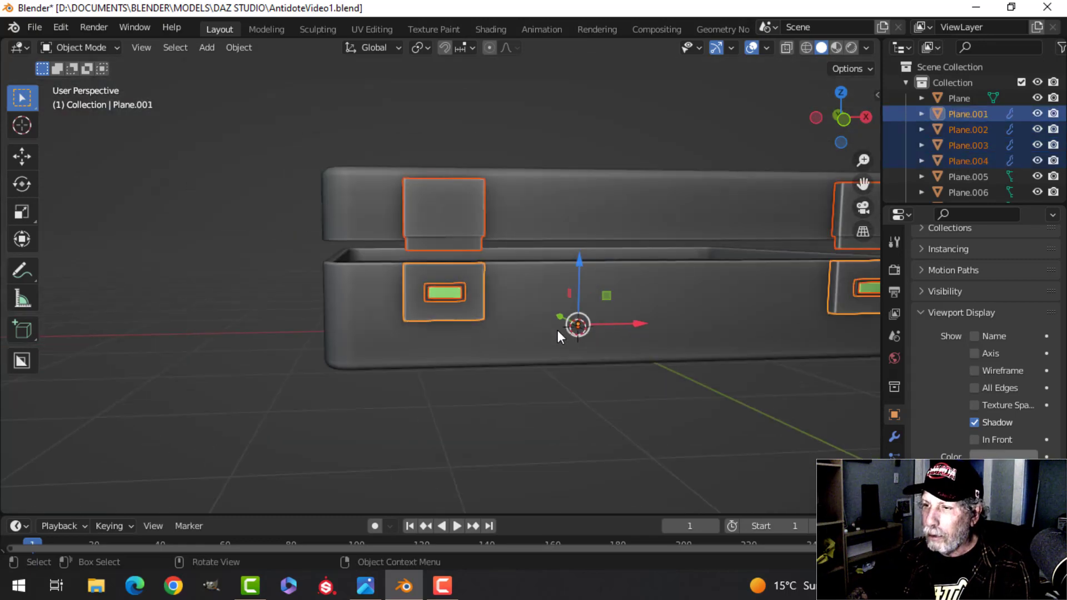
{"action": "key", "text": "Tab"}
{"action": "key", "text": "a"}
{"action": "scroll", "coordinate": [567, 338], "scroll_direction": "down", "scroll_amount": 5}
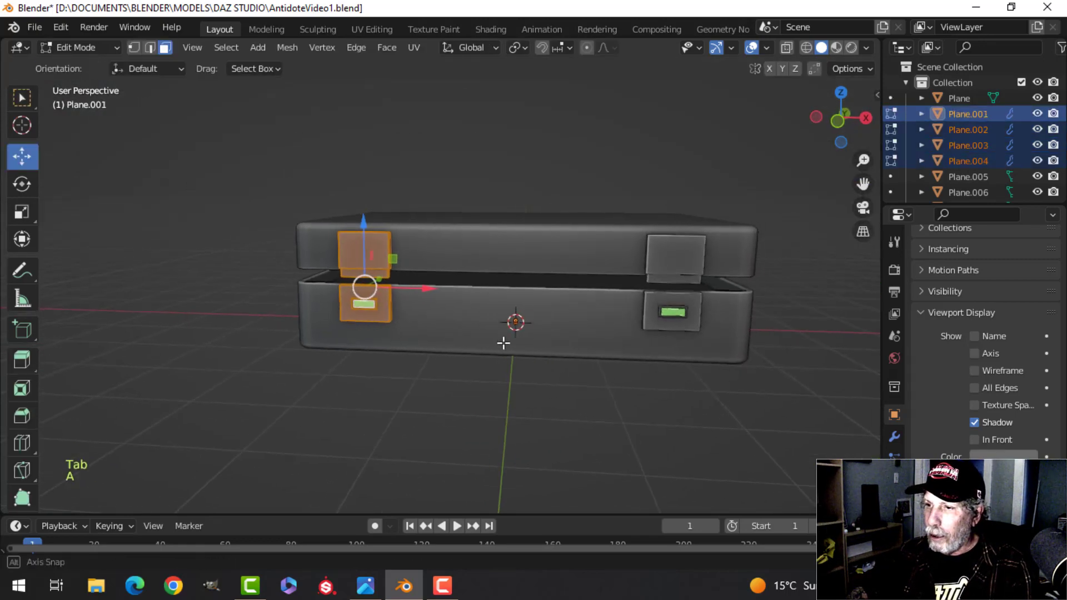
{"action": "left_click_drag", "start_coordinate": [429, 288], "coordinate": [448, 289]}
{"action": "scroll", "coordinate": [498, 304], "scroll_direction": "down", "scroll_amount": 2}
{"action": "middle_click_drag", "start_coordinate": [505, 303], "coordinate": [548, 318]}
{"action": "scroll", "coordinate": [542, 318], "scroll_direction": "up", "scroll_amount": 4}
{"action": "key", "text": "Tab"}
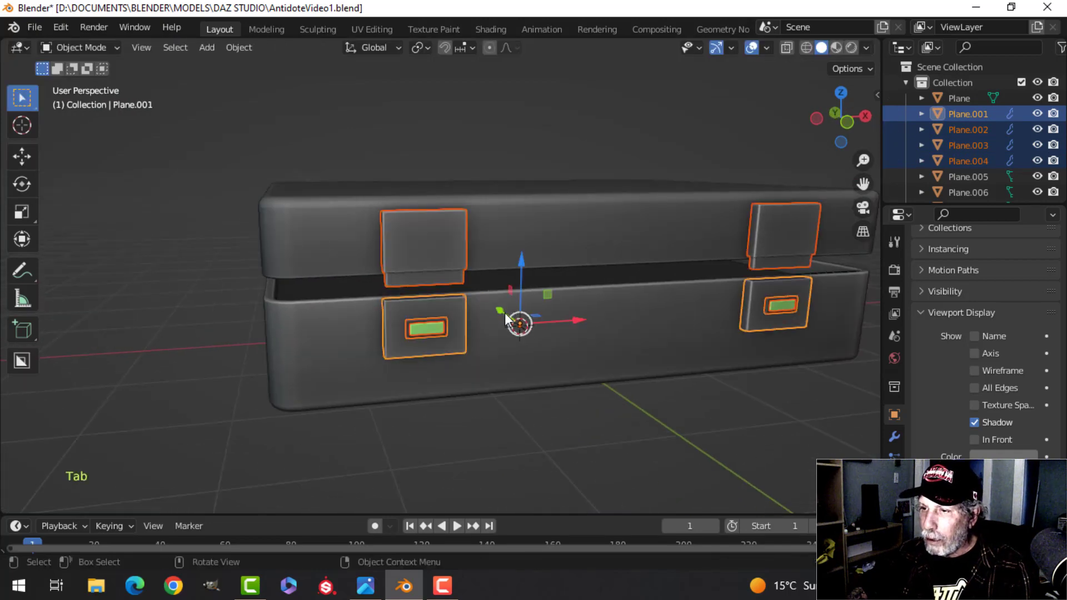
{"action": "key", "text": "alt+a"}
Step: Check the latch placement on the case and examine the round green lid buttons in the communications-gear-large.jpg reference photo
{"action": "scroll", "coordinate": [505, 303], "scroll_direction": "up", "scroll_amount": 3}
{"action": "scroll", "coordinate": [467, 328], "scroll_direction": "up", "scroll_amount": 2}
{"action": "scroll", "coordinate": [475, 345], "scroll_direction": "down", "scroll_amount": 5}
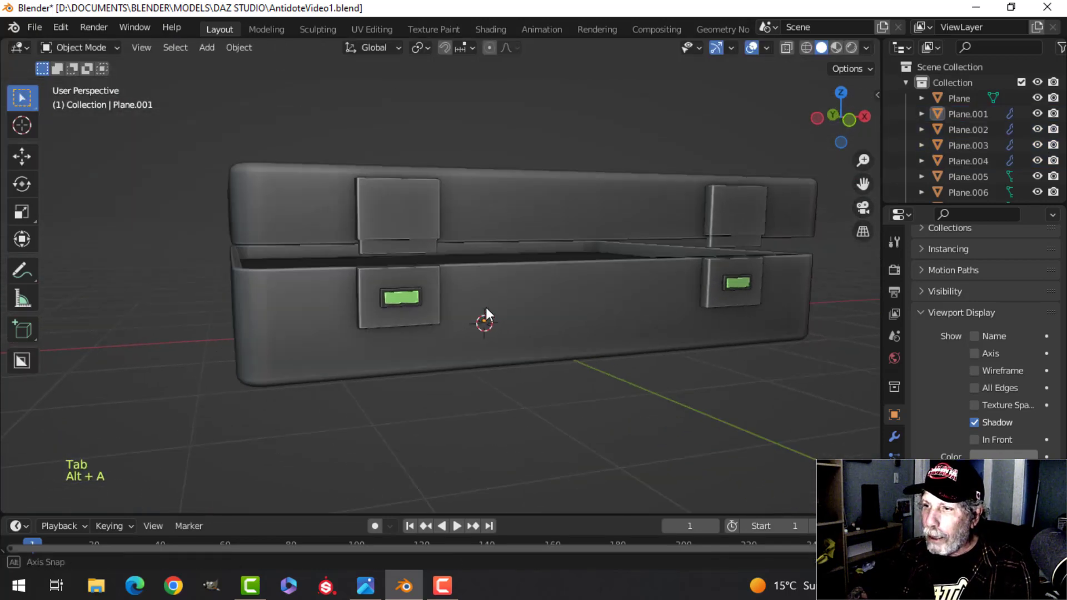
{"action": "middle_click_drag", "start_coordinate": [486, 308], "coordinate": [478, 339]}
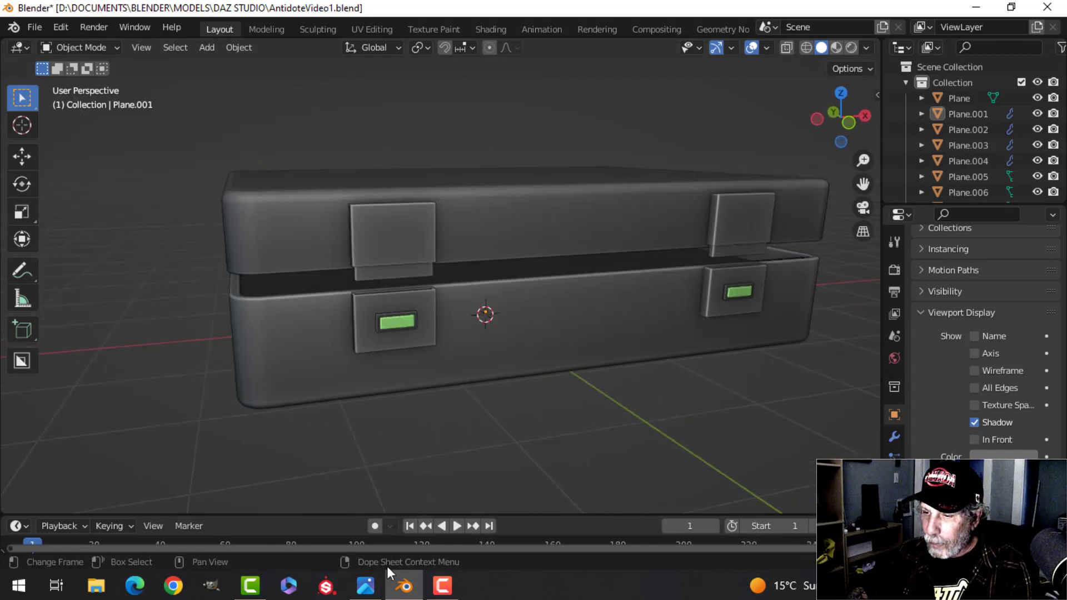
{"action": "left_click", "coordinate": [364, 586]}
{"action": "scroll", "coordinate": [243, 229], "scroll_direction": "up", "scroll_amount": 5}
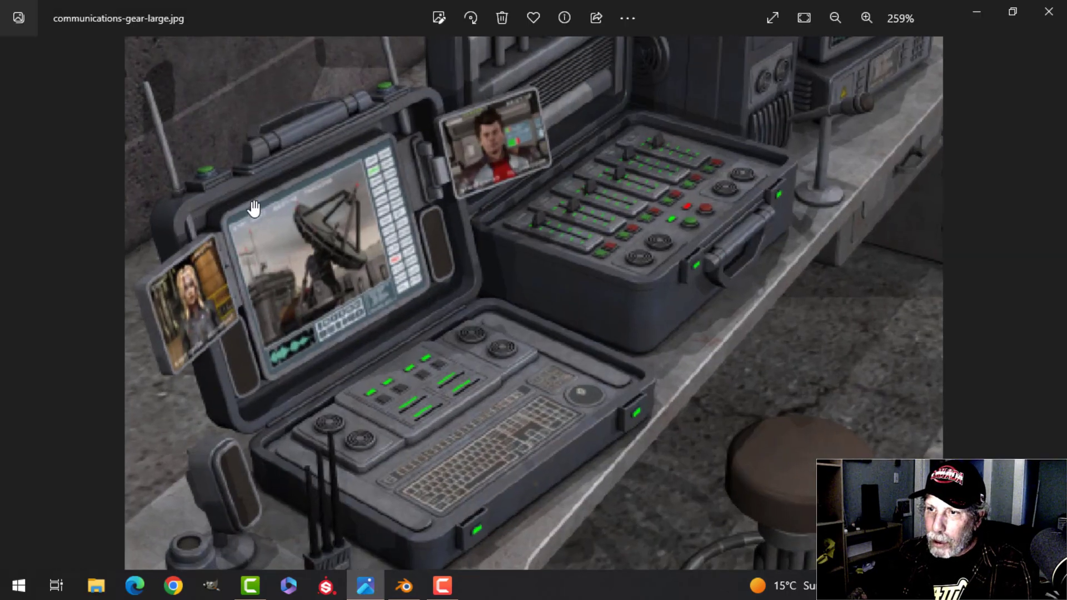
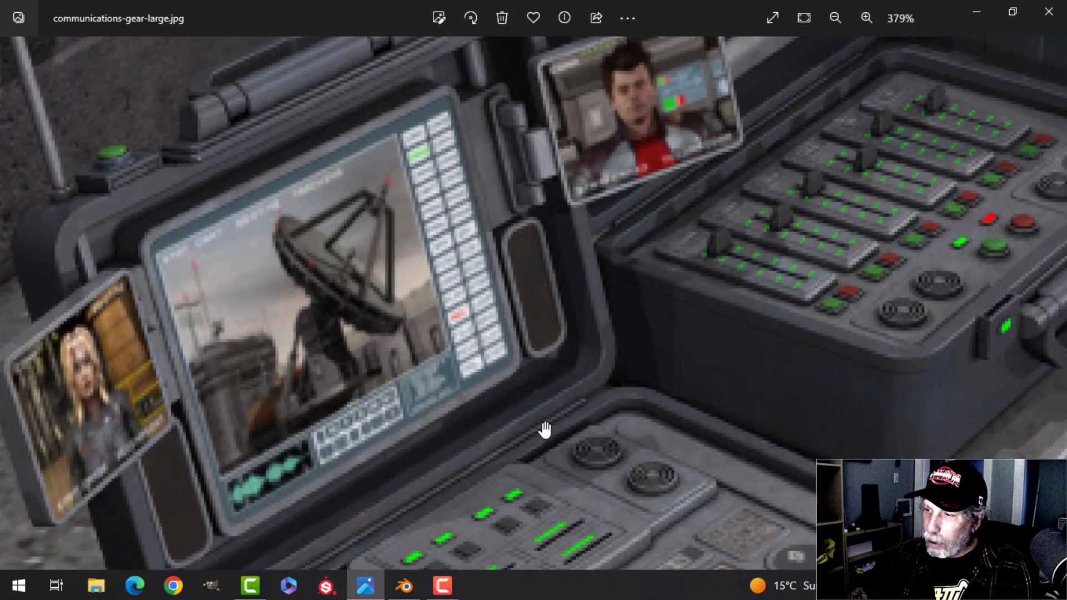
{"action": "scroll", "coordinate": [545, 430], "scroll_direction": "down", "scroll_amount": 1}
{"action": "left_click_drag", "start_coordinate": [759, 300], "coordinate": [762, 417]}
{"action": "scroll", "coordinate": [585, 154], "scroll_direction": "up", "scroll_amount": 2}
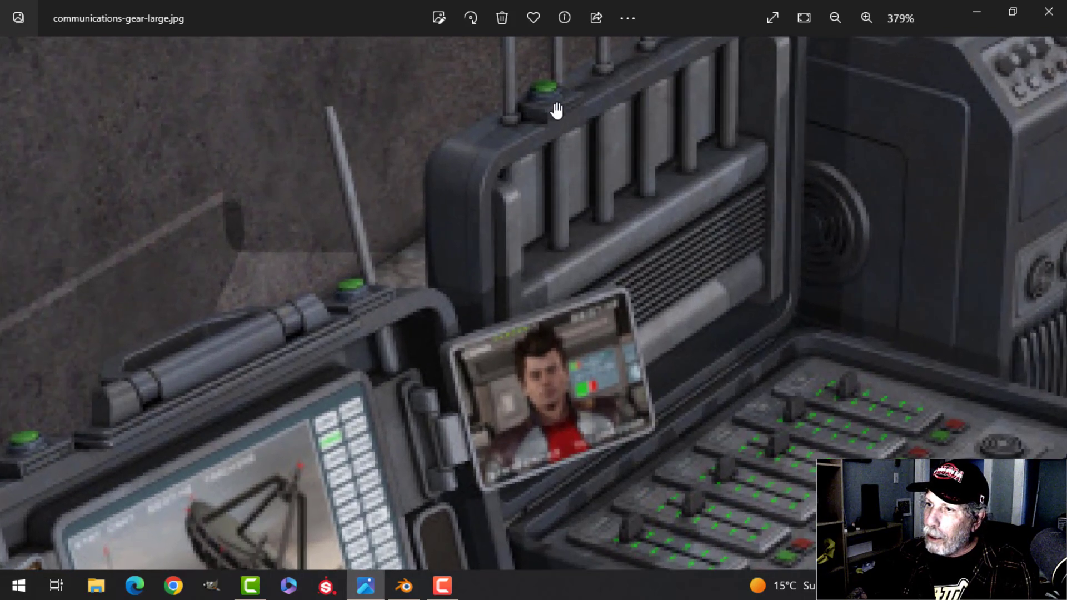
{"action": "scroll", "coordinate": [566, 194], "scroll_direction": "down", "scroll_amount": 3}
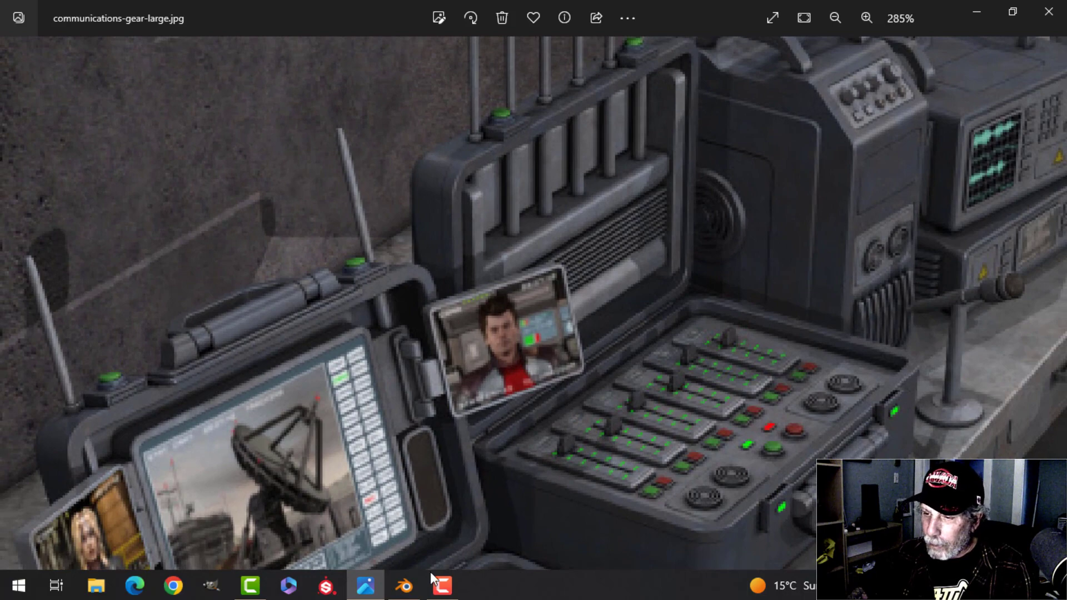
Step: Switch back to Blender and snap the 3D cursor to the front face of the lid latch
{"action": "left_click", "coordinate": [404, 586]}
{"action": "middle_click_drag", "start_coordinate": [475, 263], "coordinate": [502, 301]}
{"action": "scroll", "coordinate": [451, 282], "scroll_direction": "up", "scroll_amount": 3}
{"action": "left_click", "coordinate": [430, 280]}
{"action": "key", "text": "Tab"}
{"action": "scroll", "coordinate": [415, 279], "scroll_direction": "up", "scroll_amount": 5}
{"action": "key", "text": "alt+a"}
{"action": "scroll", "coordinate": [415, 279], "scroll_direction": "down", "scroll_amount": 5}
{"action": "key", "text": "3"}
{"action": "left_click", "coordinate": [408, 265]}
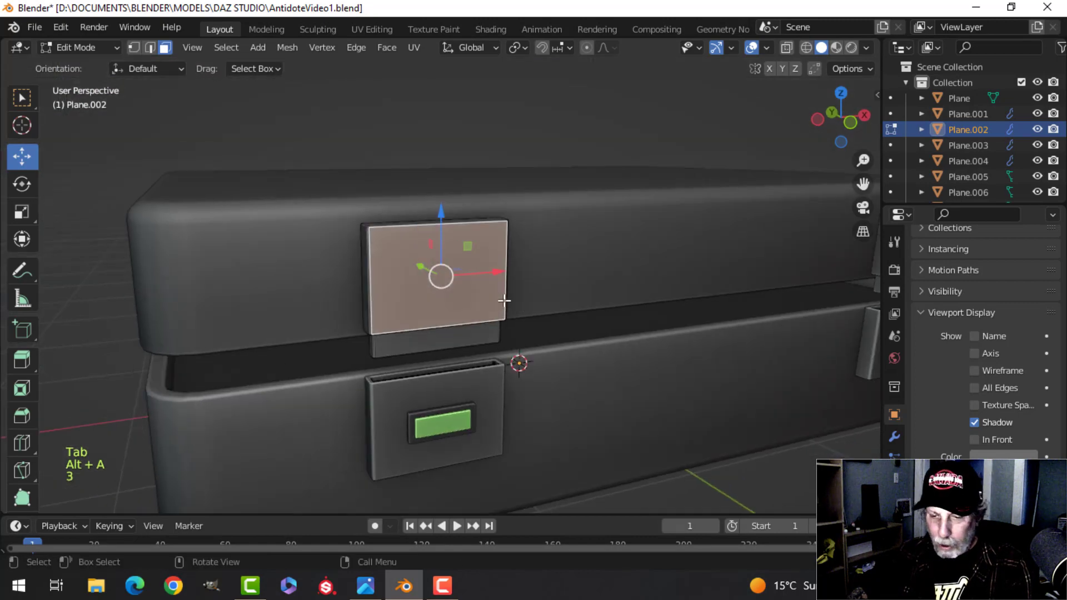
{"action": "key", "text": "shift+s"}
{"action": "left_click", "coordinate": [516, 393]}
{"action": "key", "text": "Tab"}
{"action": "scroll", "coordinate": [552, 363], "scroll_direction": "down", "scroll_amount": 5}
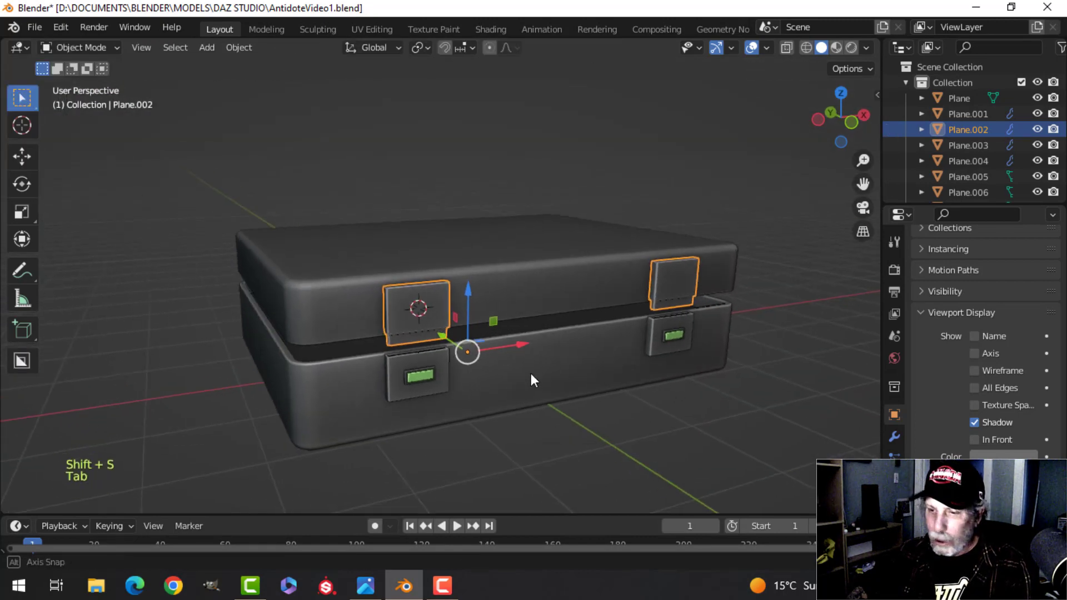
Step: Add a mesh circle with 22 vertices at the 3D cursor
{"action": "key", "text": "shift+a"}
{"action": "mouse_move", "coordinate": [494, 234]}
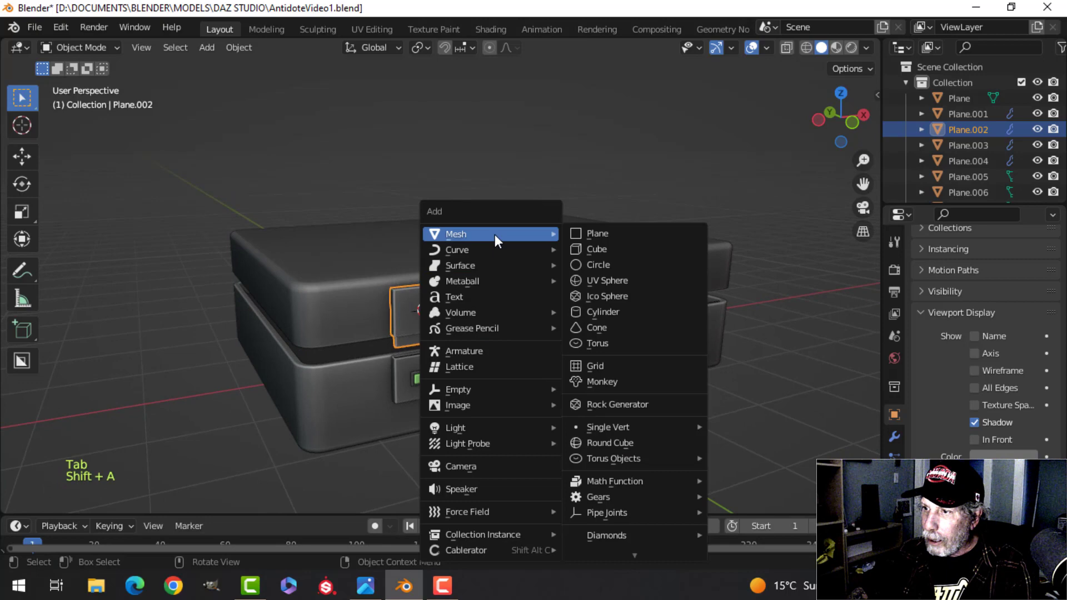
{"action": "left_click", "coordinate": [595, 268]}
{"action": "left_click", "coordinate": [100, 499]}
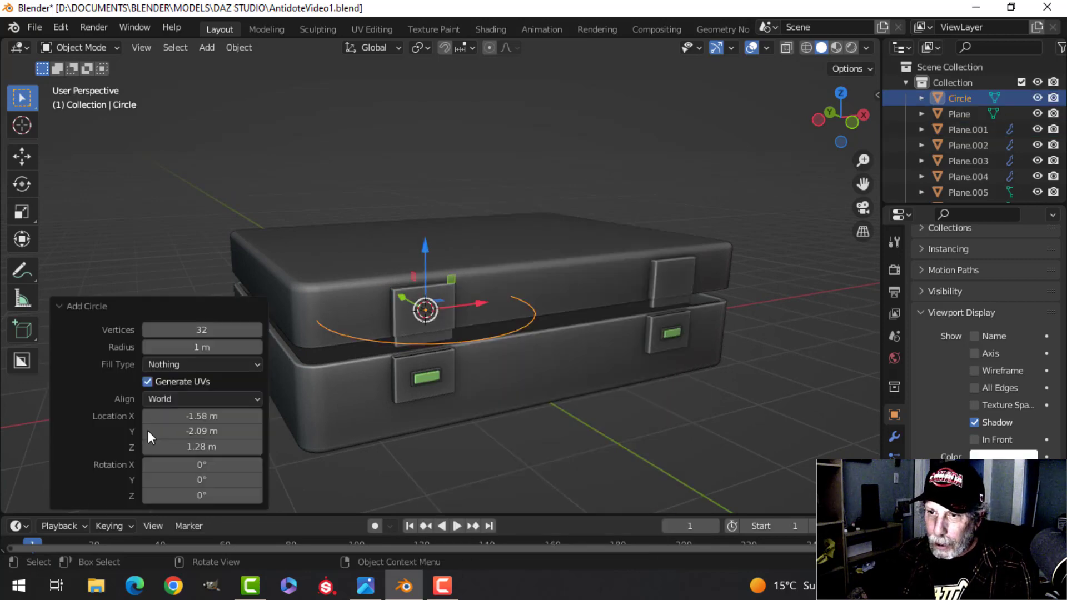
{"action": "left_click", "coordinate": [205, 336]}
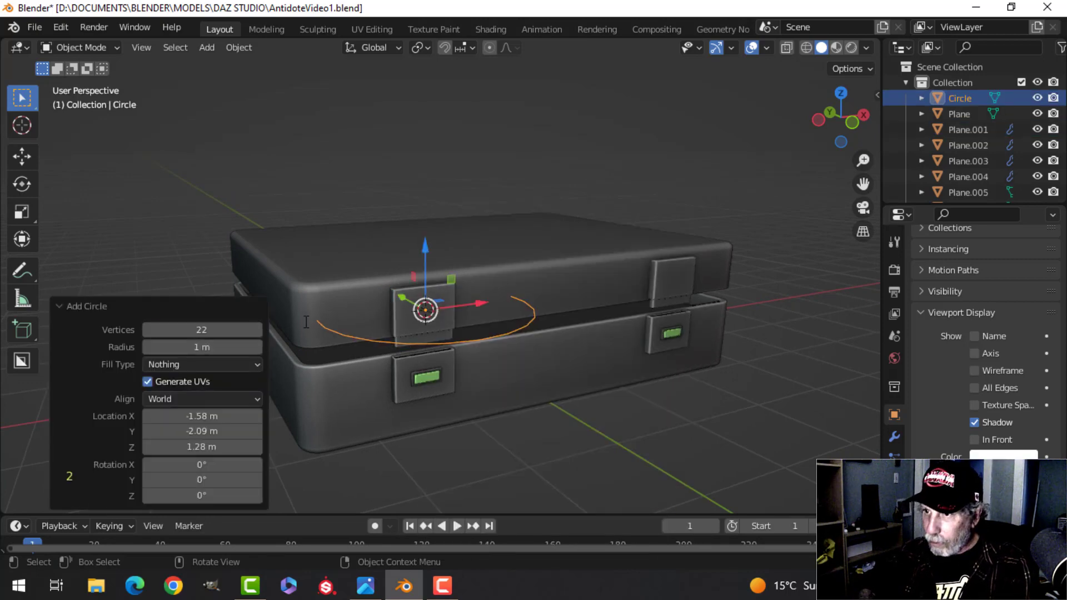
Step: Scale the circle's vertices down by about 0.246 and again by 0.876 to fit within the latch width
{"action": "key", "text": "Tab"}
{"action": "scroll", "coordinate": [448, 319], "scroll_direction": "down", "scroll_amount": 4}
{"action": "scroll", "coordinate": [516, 316], "scroll_direction": "up", "scroll_amount": 3}
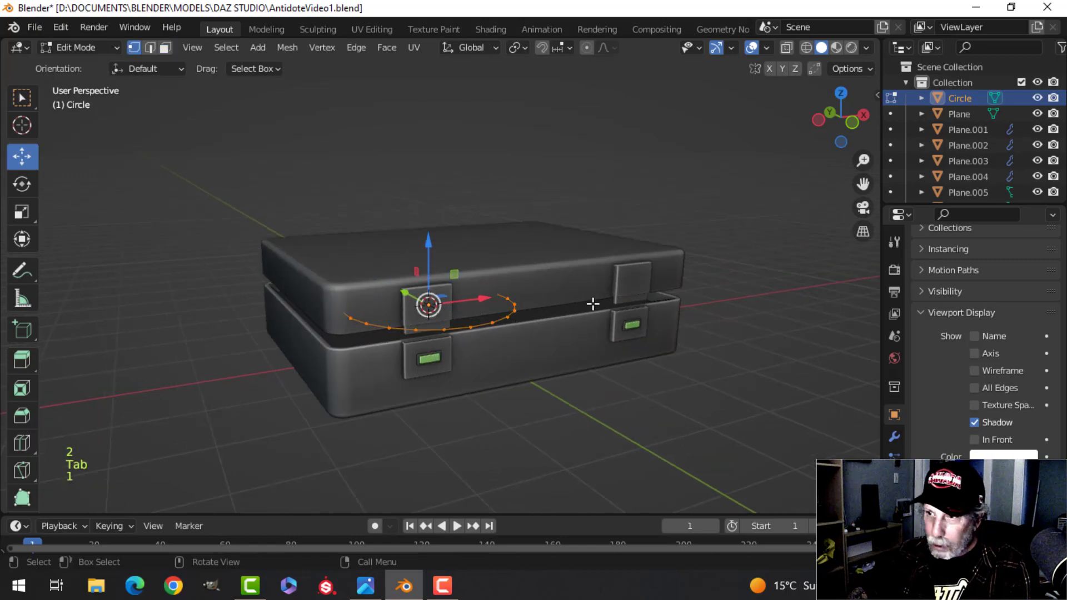
{"action": "key", "text": "s"}
{"action": "left_click", "coordinate": [479, 319]}
{"action": "scroll", "coordinate": [479, 317], "scroll_direction": "up", "scroll_amount": 5}
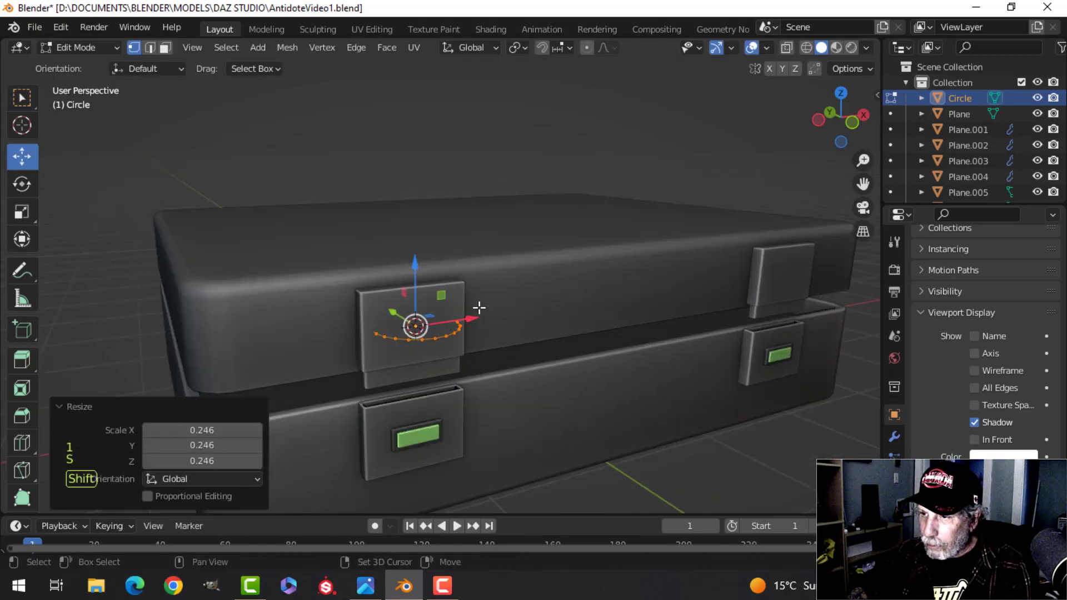
{"action": "key", "text": "s"}
{"action": "left_click", "coordinate": [503, 276]}
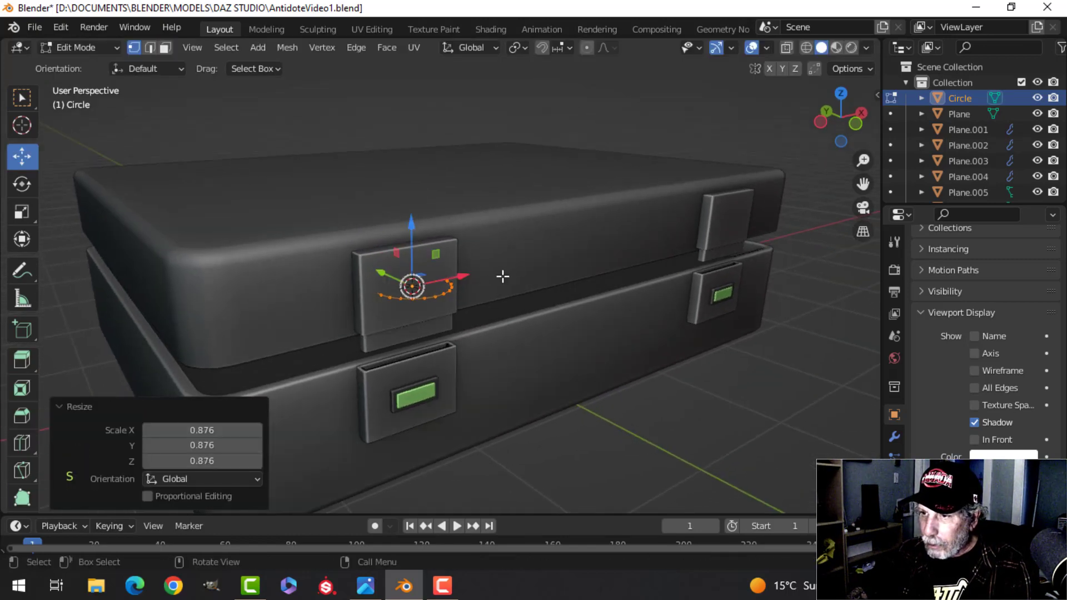
Step: Fill the circle with a face and rotate it 90° about the X axis so it faces forward
{"action": "key", "text": "f"}
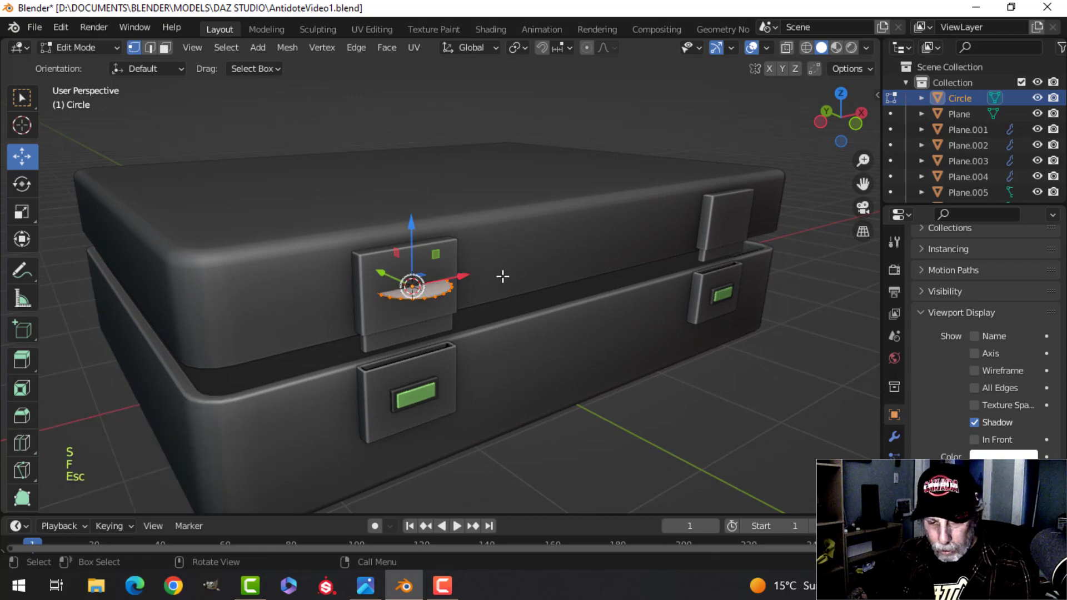
{"action": "key", "text": "r"}
{"action": "type", "text": "x"}
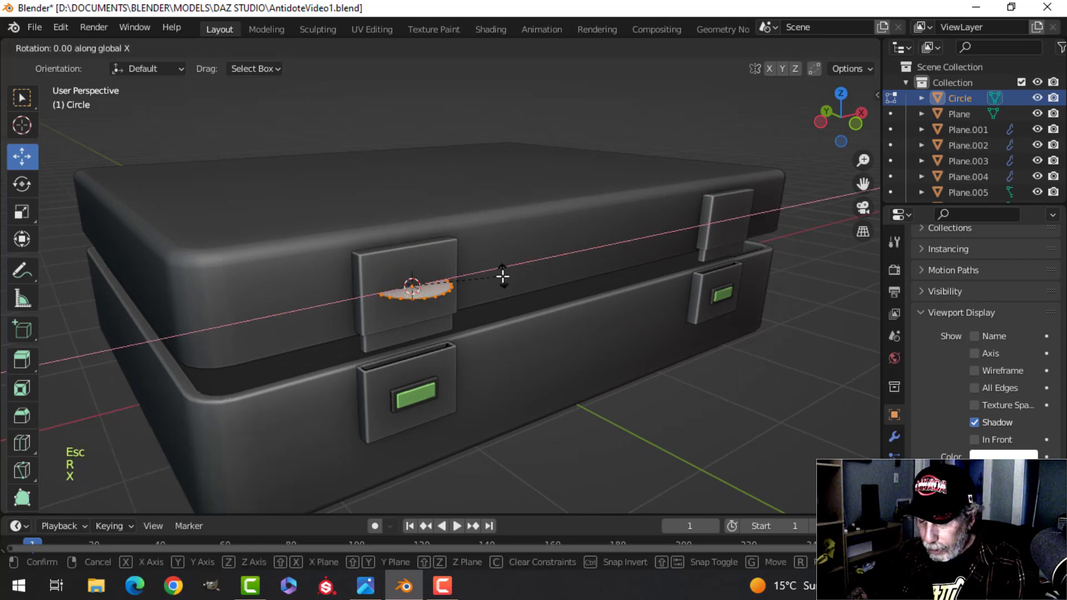
{"action": "type", "text": "90"}
{"action": "left_click", "coordinate": [503, 276]}
Step: Shrink the filled disc and move it along Y in front of the lid latch
{"action": "key", "text": "s"}
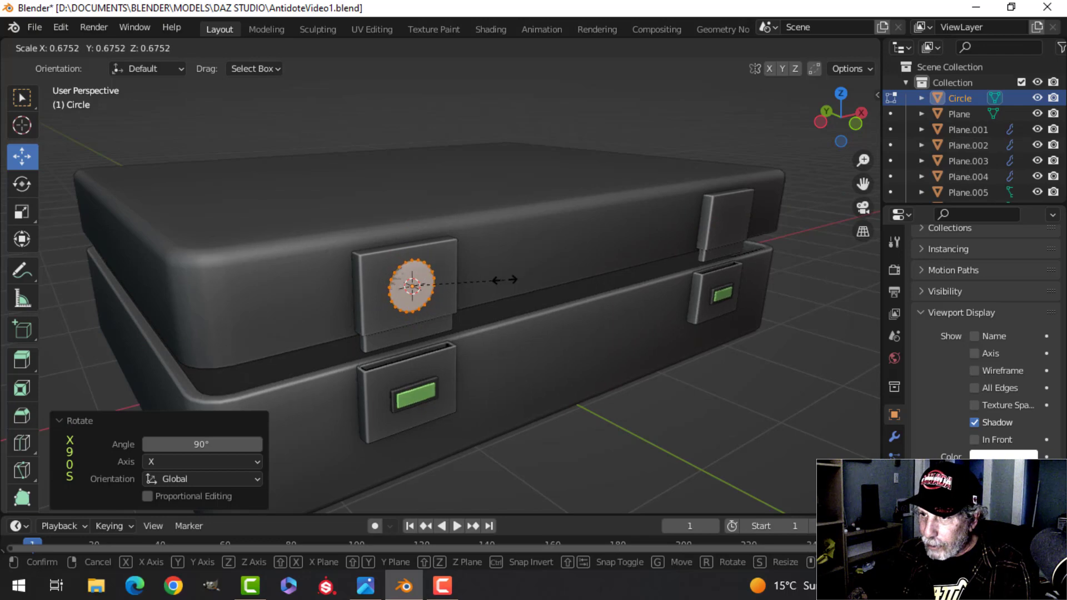
{"action": "left_click", "coordinate": [512, 280]}
{"action": "mouse_move", "coordinate": [512, 280]}
{"action": "middle_mouse_down"}
{"action": "mouse_move", "coordinate": [472, 281]}
{"action": "mouse_move", "coordinate": [509, 284]}
{"action": "middle_mouse_up"}
{"action": "key", "text": "g"}
{"action": "key", "text": "y"}
{"action": "left_click", "coordinate": [476, 282]}
Step: Extrude the disc along Y toward the latch and delete the resulting back face
{"action": "scroll", "coordinate": [478, 282], "scroll_direction": "up", "scroll_amount": 3}
{"action": "key", "text": "e"}
{"action": "right_click", "coordinate": [510, 284]}
{"action": "key", "text": "g"}
{"action": "key", "text": "y"}
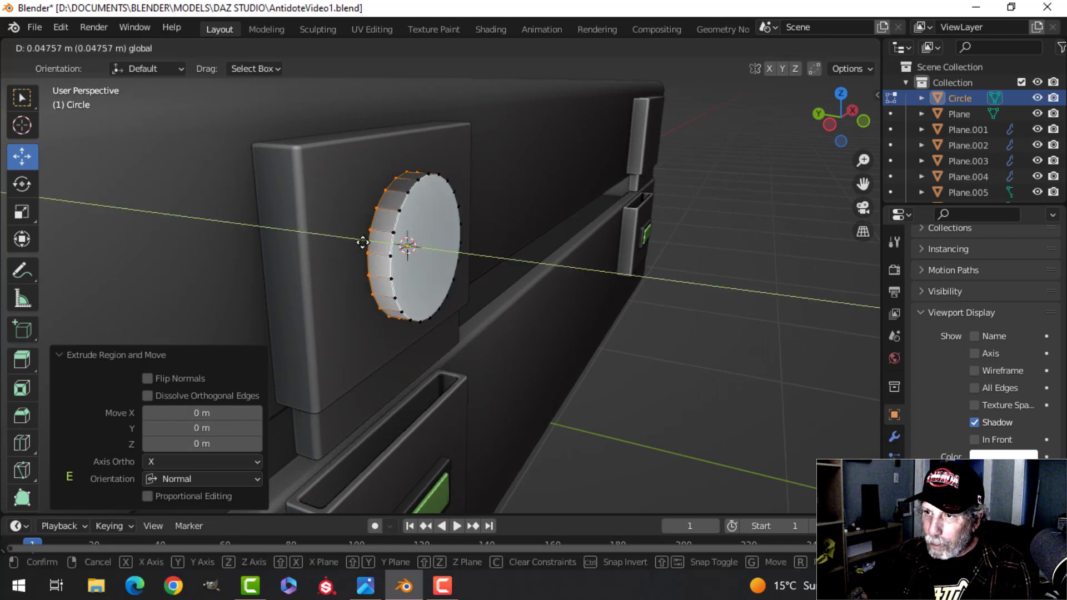
{"action": "left_click", "coordinate": [350, 241]}
{"action": "key", "text": "x"}
{"action": "left_click", "coordinate": [349, 242]}
{"action": "middle_click_drag", "start_coordinate": [447, 236], "coordinate": [454, 234]}
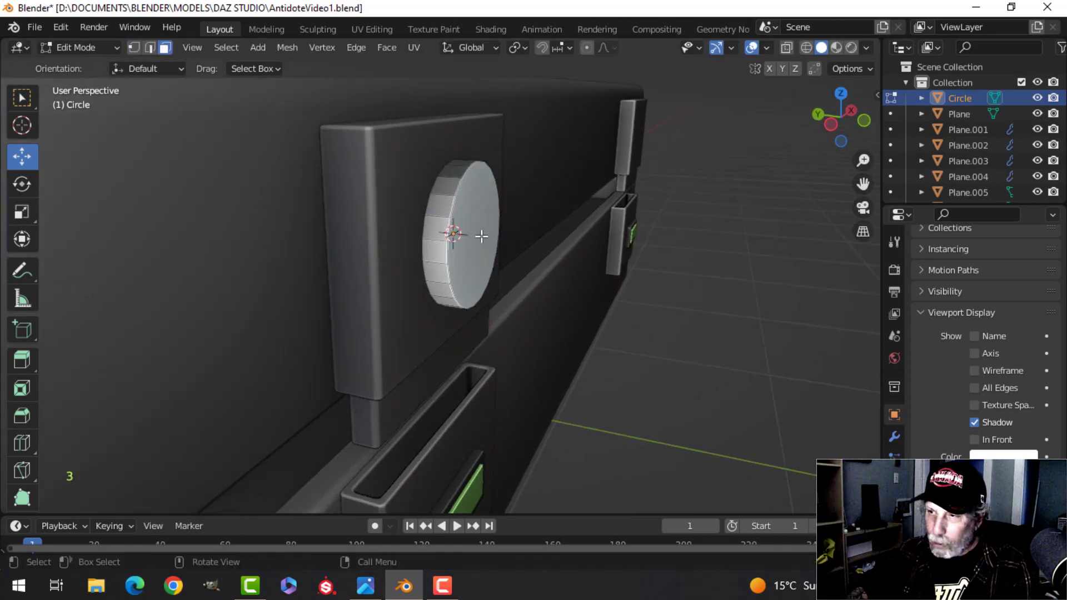
Step: Move the disc's front face about 0.018 m along Y toward the latch to make the disc thinner
{"action": "left_click", "coordinate": [481, 236]}
{"action": "middle_click_drag", "start_coordinate": [515, 246], "coordinate": [482, 276], "text": "shift"}
{"action": "left_click_drag", "start_coordinate": [472, 265], "coordinate": [460, 261]}
{"action": "middle_click_drag", "start_coordinate": [655, 245], "coordinate": [529, 284], "text": "shift"}
{"action": "scroll", "coordinate": [556, 260], "scroll_direction": "up", "scroll_amount": 3}
{"action": "scroll", "coordinate": [529, 284], "scroll_direction": "down", "scroll_amount": 2}
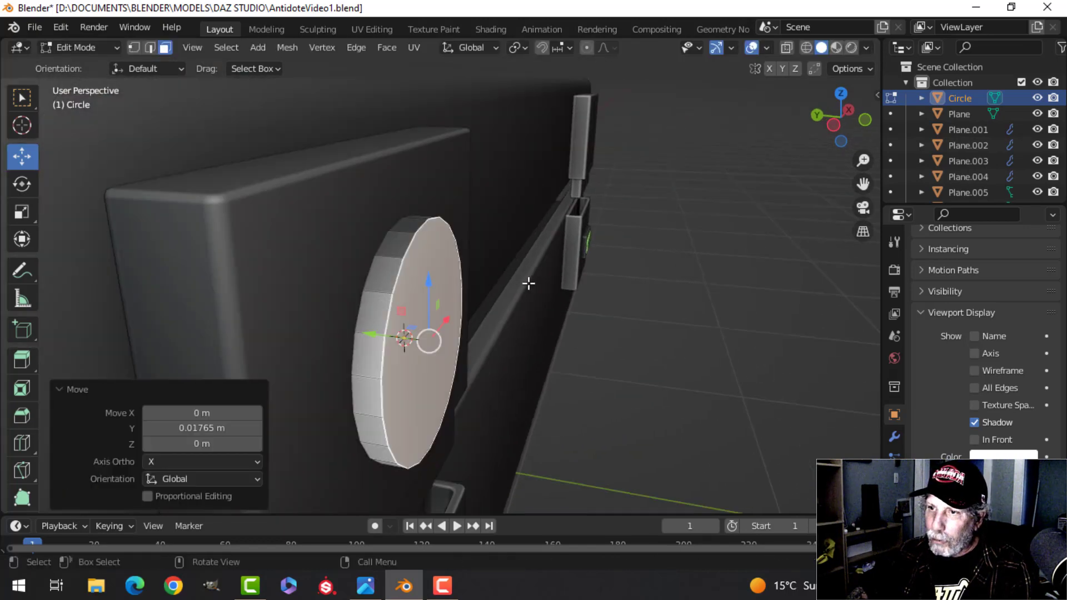
{"action": "scroll", "coordinate": [432, 225], "scroll_direction": "down", "scroll_amount": 5}
{"action": "middle_click_drag", "start_coordinate": [439, 244], "coordinate": [501, 248], "text": "shift"}
{"action": "mouse_move", "coordinate": [501, 247]}
{"action": "middle_mouse_down"}
{"action": "mouse_move", "coordinate": [479, 250]}
{"action": "mouse_move", "coordinate": [494, 230]}
{"action": "middle_mouse_up"}
{"action": "scroll", "coordinate": [473, 251], "scroll_direction": "up", "scroll_amount": 2}
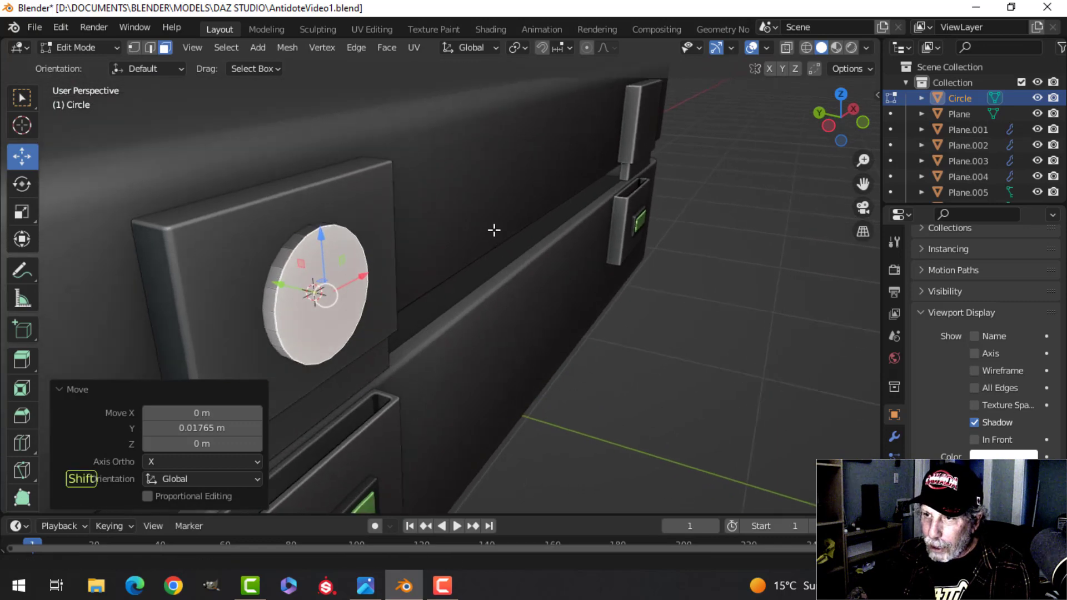
Step: Inset the disc's front face slightly and extrude it outward about 0.04 m along Y
{"action": "key", "text": "i"}
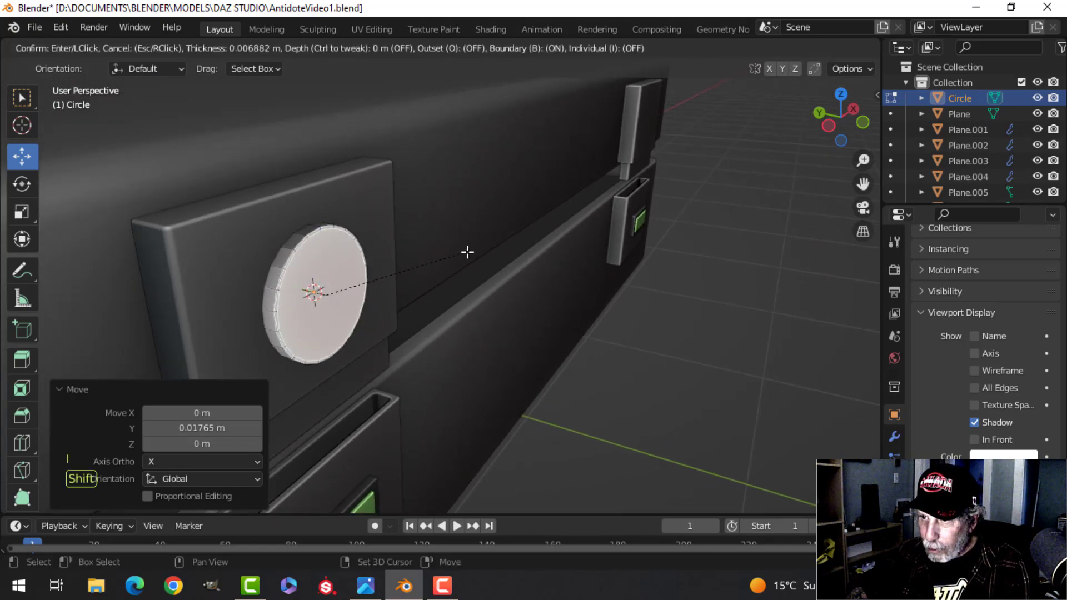
{"action": "left_click", "coordinate": [449, 259]}
{"action": "middle_click_drag", "start_coordinate": [448, 260], "coordinate": [525, 229]}
{"action": "key", "text": "e"}
{"action": "right_click", "coordinate": [524, 231]}
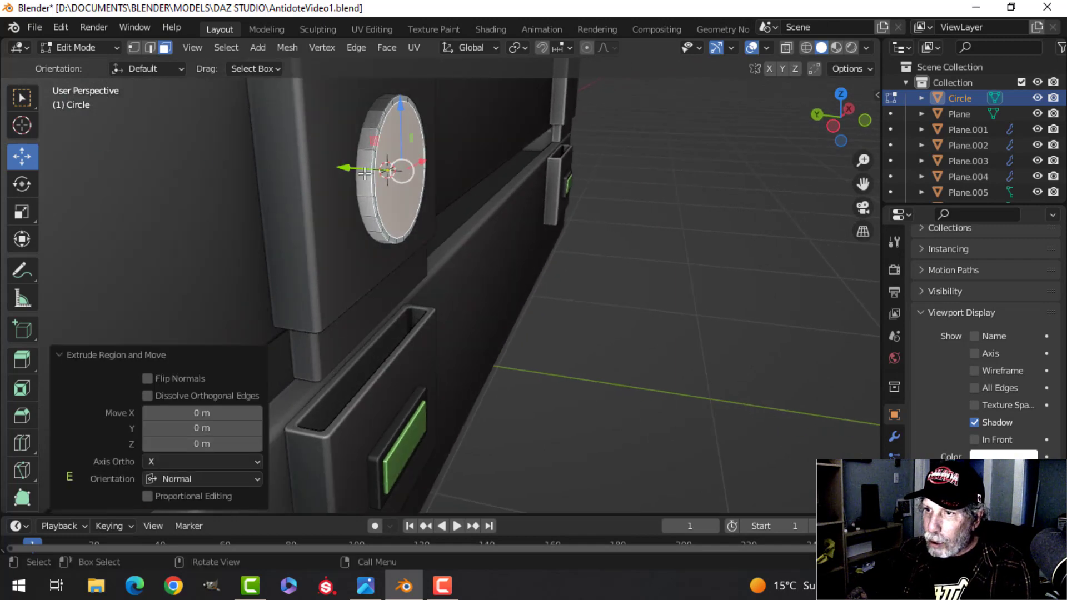
{"action": "left_click_drag", "start_coordinate": [364, 174], "coordinate": [370, 175]}
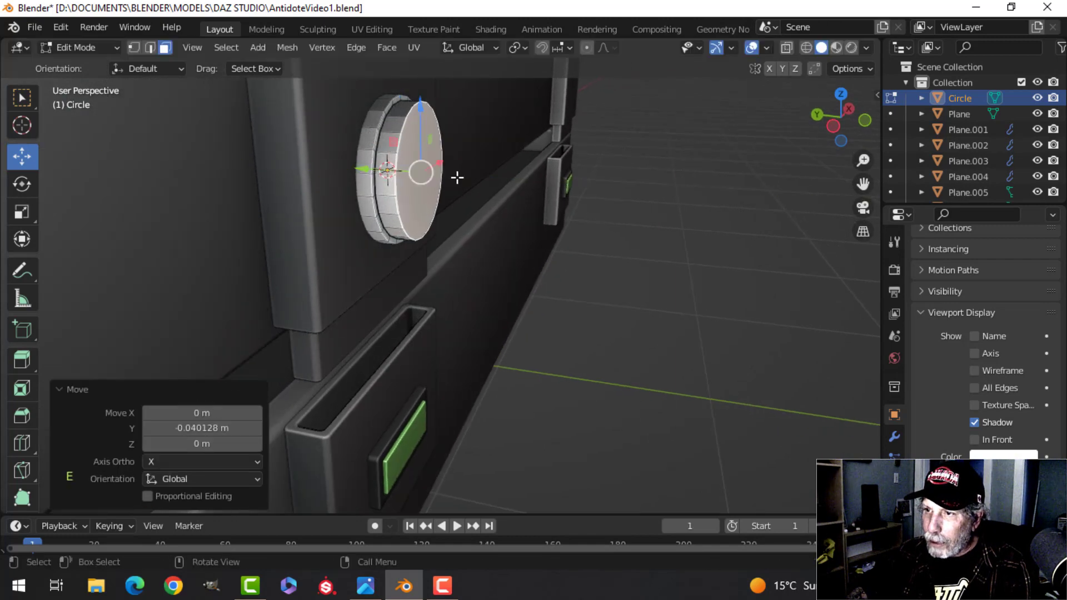
Step: Inset the raised front face by about 0.01 m and extrude it inward about 0.02 m along Y
{"action": "middle_click_drag", "start_coordinate": [458, 176], "coordinate": [460, 212], "text": "shift"}
{"action": "scroll", "coordinate": [433, 212], "scroll_direction": "up", "scroll_amount": 3}
{"action": "key", "text": "i"}
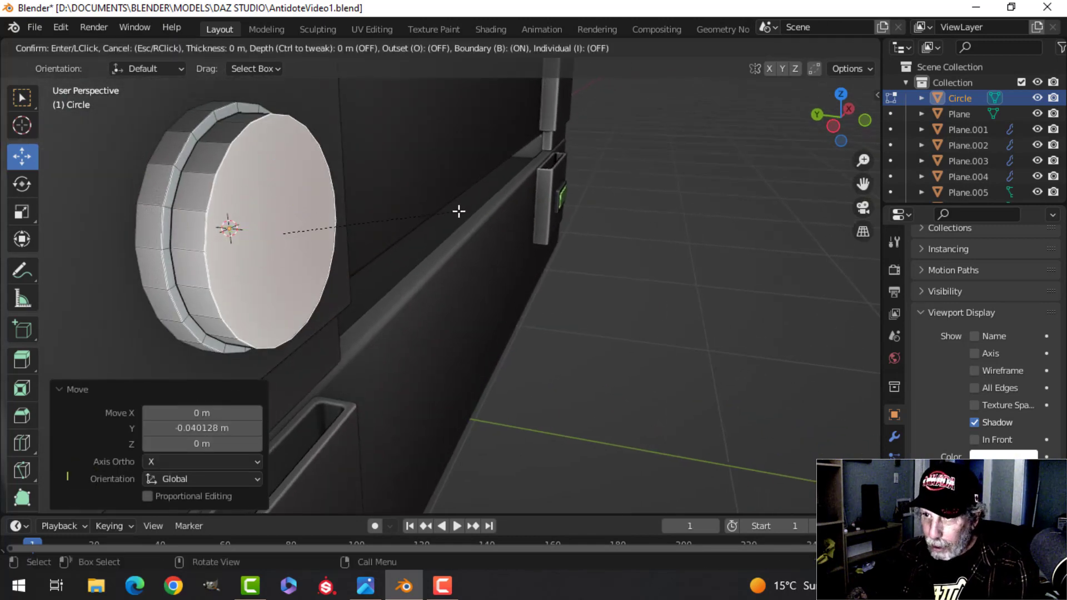
{"action": "left_click", "coordinate": [371, 233]}
{"action": "middle_click_drag", "start_coordinate": [369, 234], "coordinate": [407, 227], "text": "shift"}
{"action": "scroll", "coordinate": [415, 227], "scroll_direction": "down", "scroll_amount": 1}
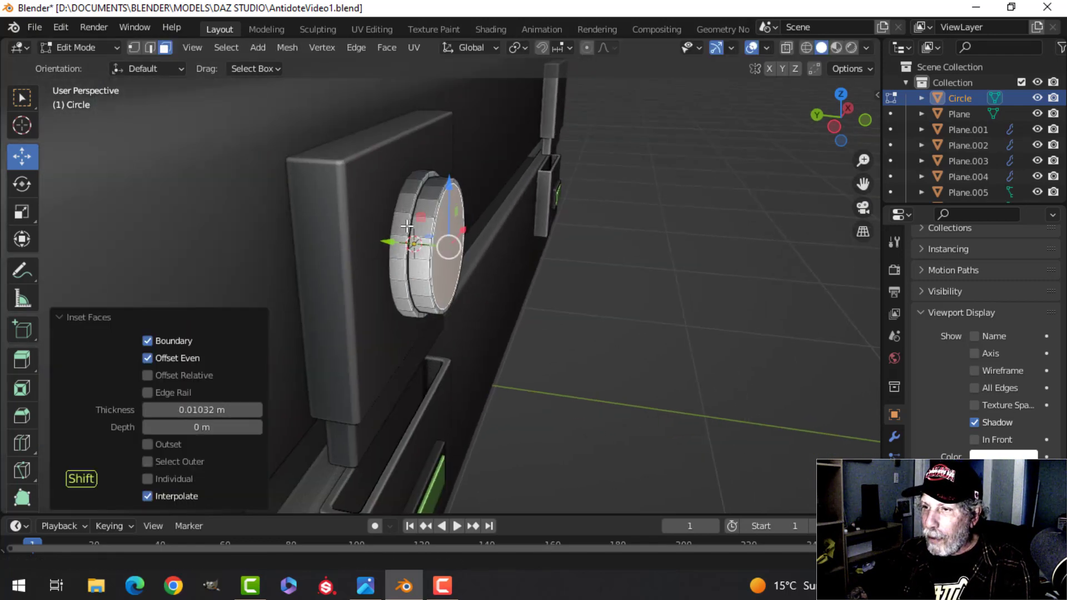
{"action": "key", "text": "e"}
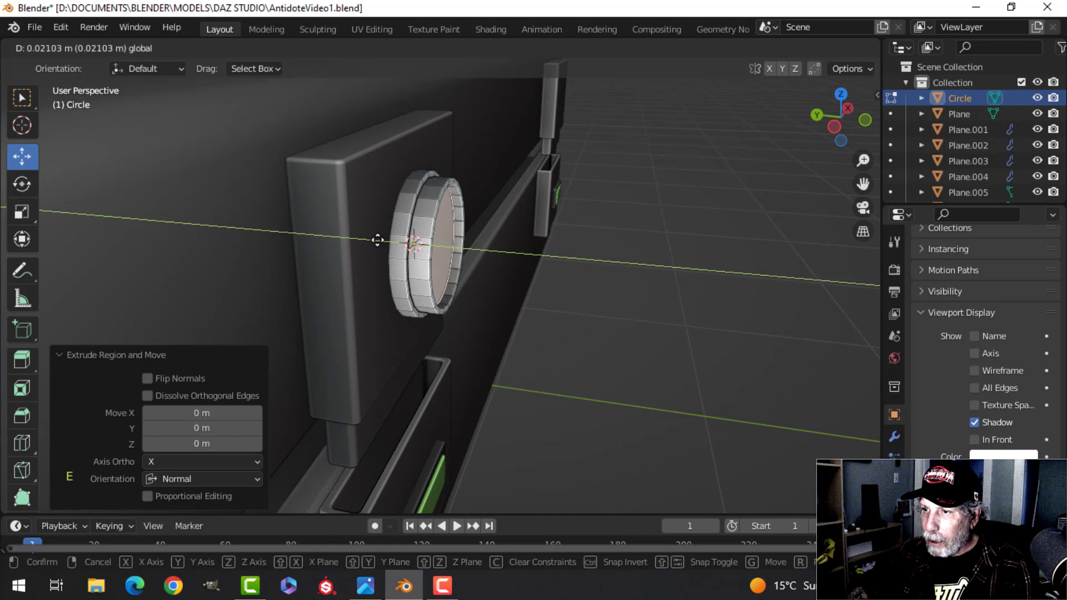
{"action": "left_click_drag", "start_coordinate": [378, 240], "coordinate": [378, 240]}
Step: Separate the recessed face from the button housing into its own object
{"action": "middle_click_drag", "start_coordinate": [528, 223], "coordinate": [436, 204]}
{"action": "middle_click_drag", "start_coordinate": [436, 204], "coordinate": [451, 199]}
{"action": "key", "text": "p"}
{"action": "left_click", "coordinate": [451, 200]}
{"action": "key", "text": "Tab"}
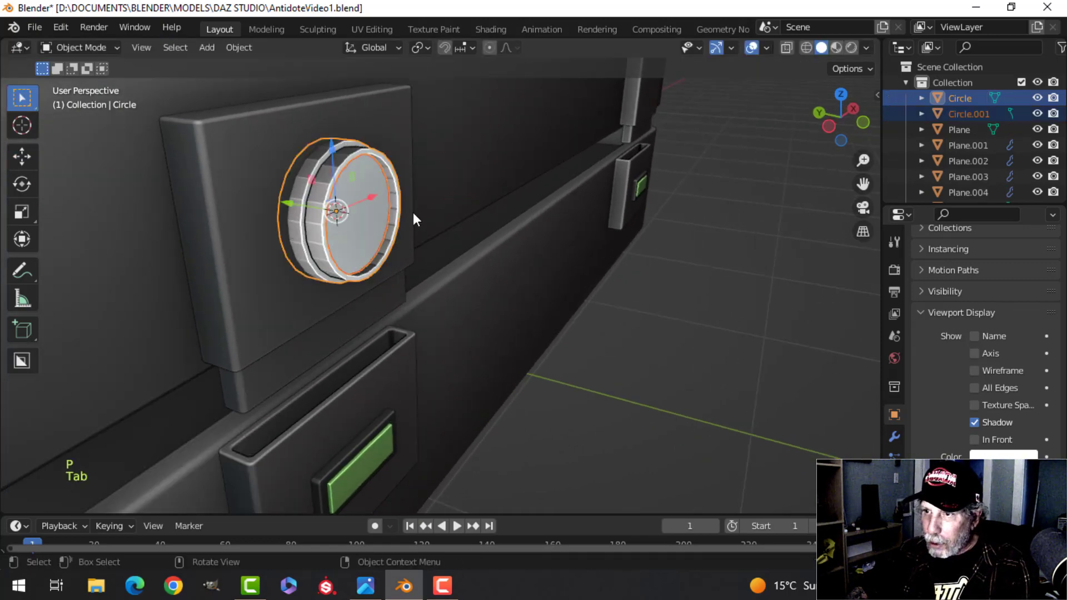
Step: Move the separated disc's geometry about 0.062 m outward along Y, clear of the button housing
{"action": "left_click", "coordinate": [376, 205]}
{"action": "key", "text": "Tab"}
{"action": "key", "text": "a"}
{"action": "middle_click_drag", "start_coordinate": [387, 229], "coordinate": [405, 229]}
{"action": "left_click_drag", "start_coordinate": [435, 204], "coordinate": [478, 207]}
{"action": "middle_click_drag", "start_coordinate": [478, 207], "coordinate": [454, 247]}
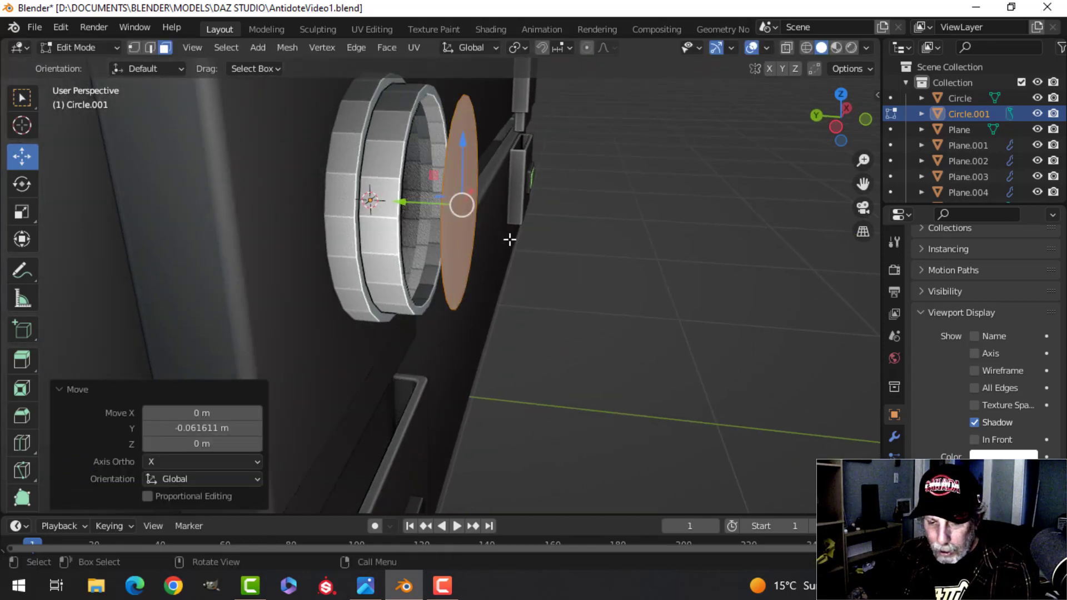
Step: Extrude the disc about 0.034 m inward along Y and delete the extruded back face
{"action": "key", "text": "e"}
{"action": "key", "text": "e"}
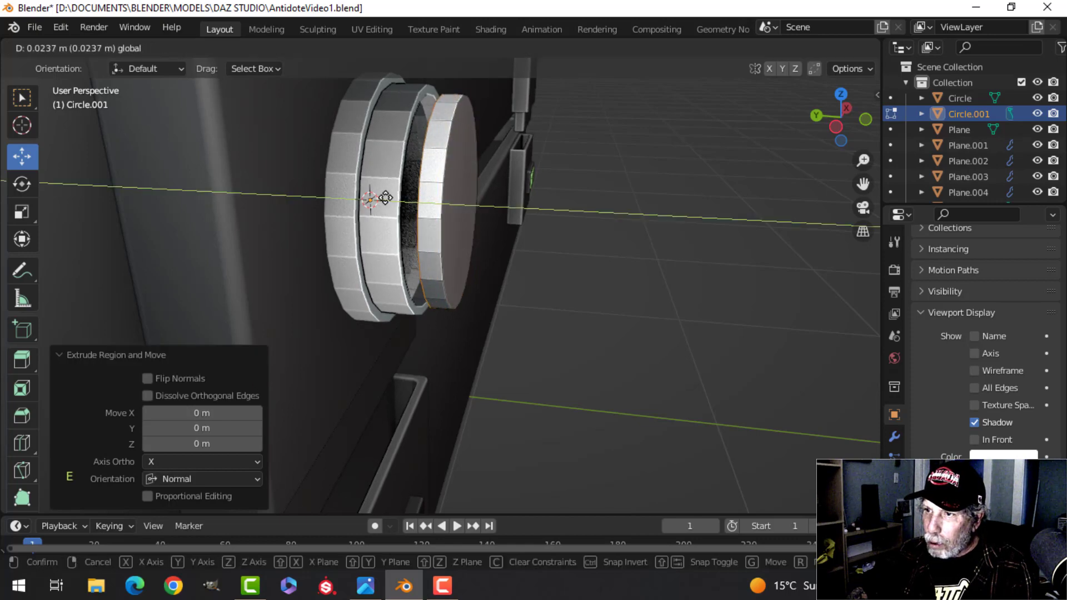
{"action": "left_click", "coordinate": [378, 196]}
{"action": "key", "text": "x"}
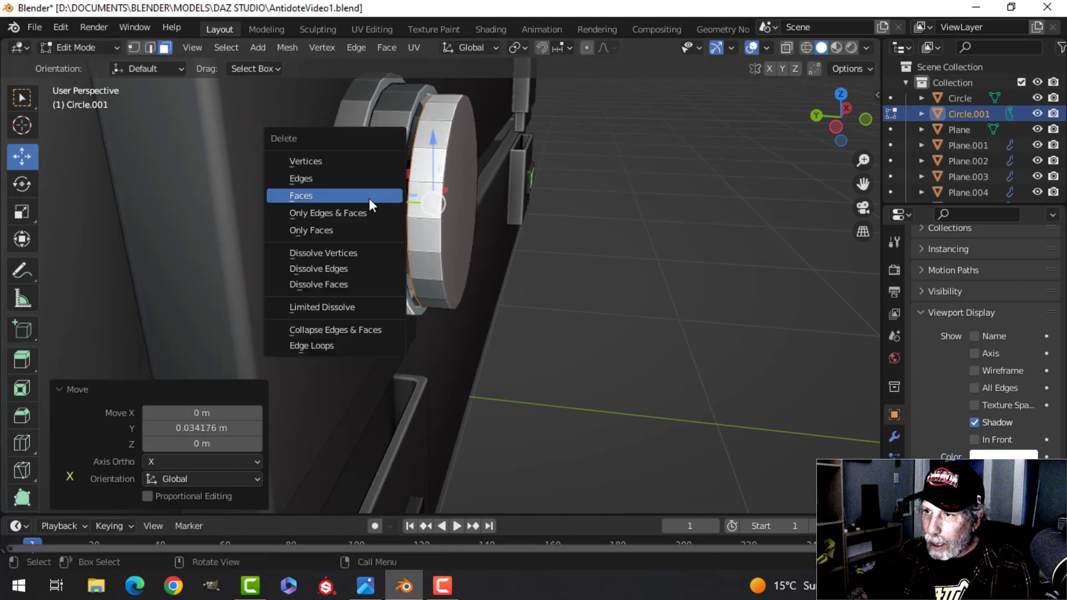
Step: Bevel the rim of the disc's front face with 3 segments, about 0.028 m wide
{"action": "left_click", "coordinate": [465, 178]}
{"action": "key", "text": "ctrl+b"}
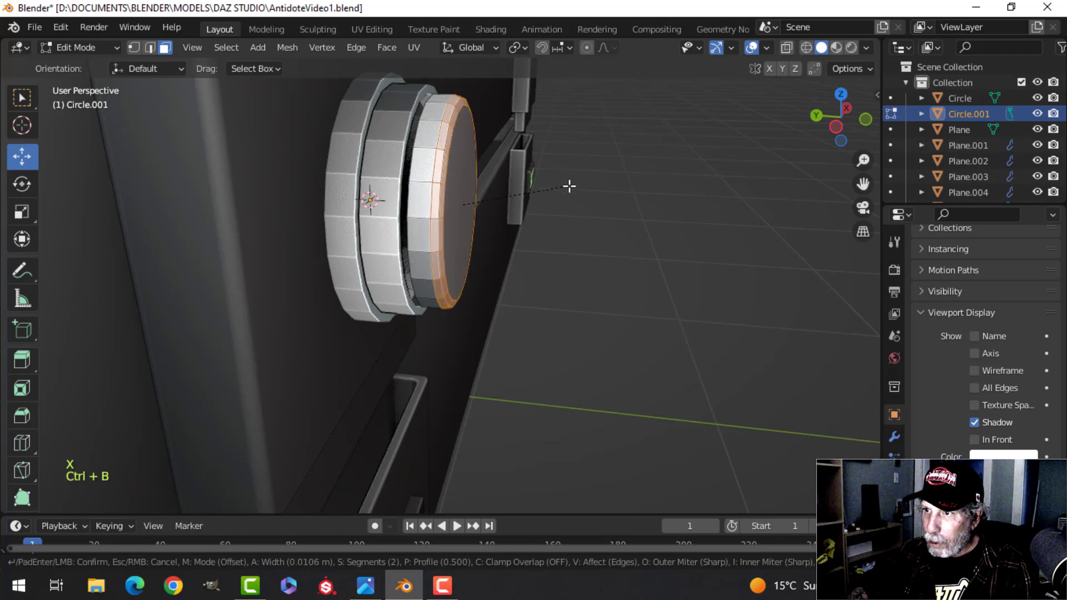
{"action": "scroll", "coordinate": [584, 192], "scroll_direction": "up", "scroll_amount": 1}
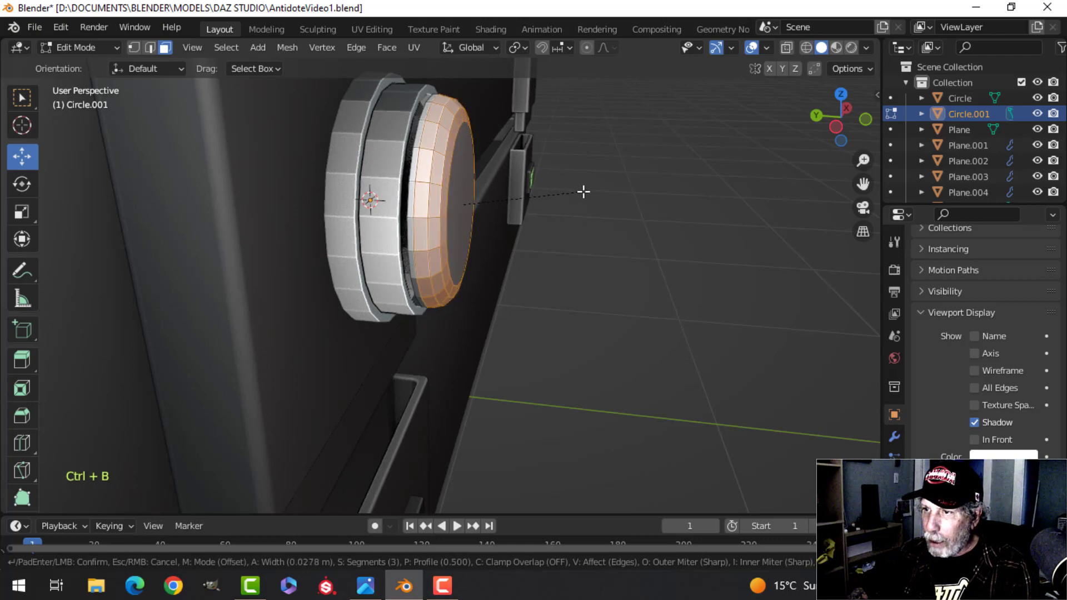
{"action": "left_click", "coordinate": [583, 191]}
Step: Move the whole button cap inward along Y into its housing and shade it smooth
{"action": "key", "text": "a"}
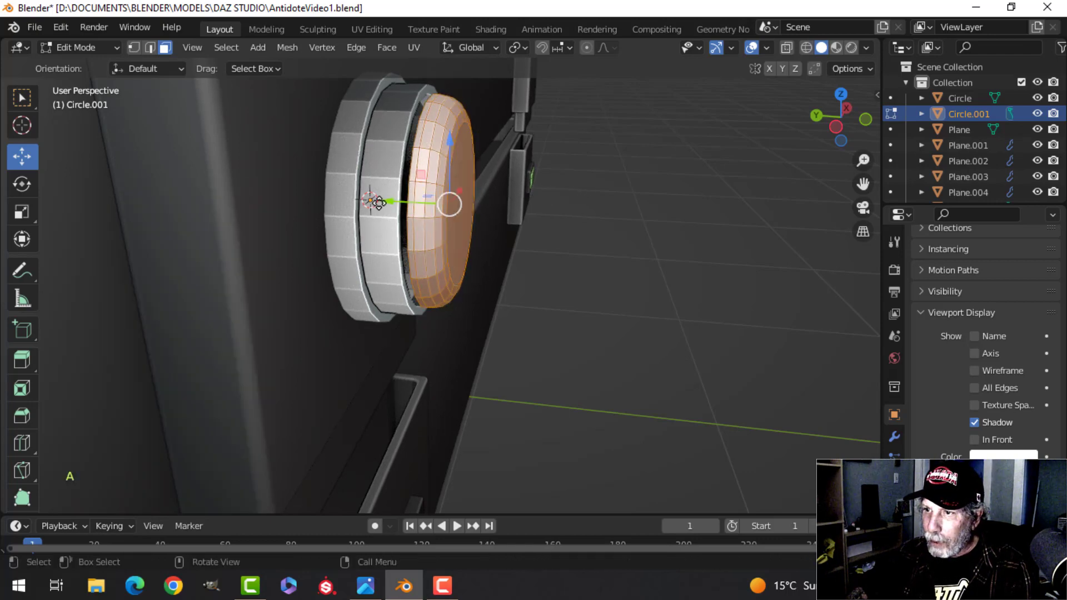
{"action": "left_click_drag", "start_coordinate": [379, 203], "coordinate": [362, 203]}
{"action": "key", "text": "Tab"}
{"action": "right_click", "coordinate": [436, 157]}
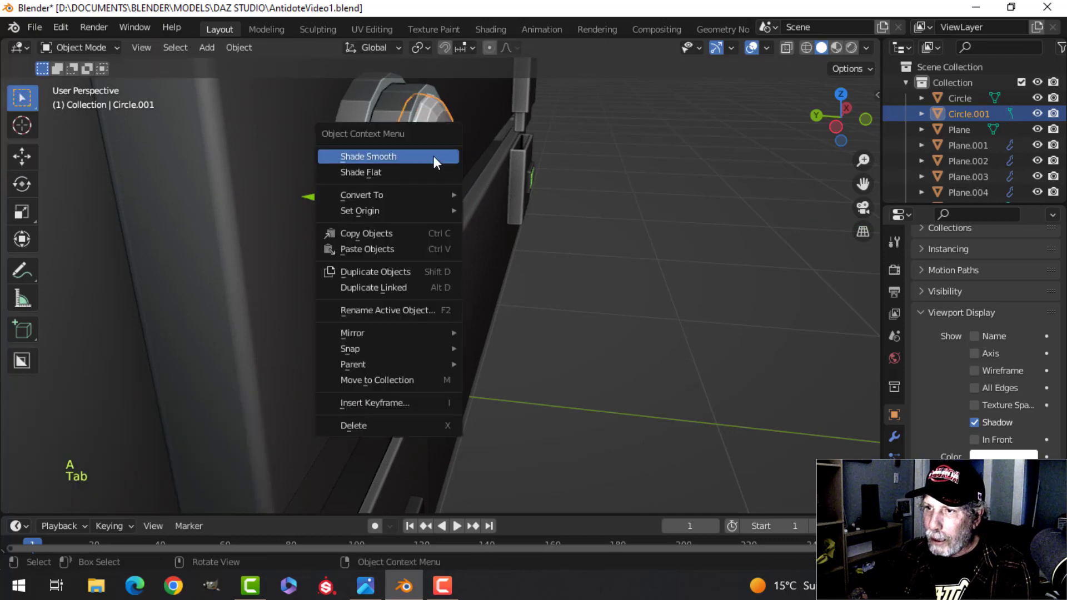
{"action": "left_click", "coordinate": [435, 157]}
{"action": "key", "text": "alt+a"}
Step: Copy the green latch insert's viewport color and set the button cap's viewport color to ABFF8C
{"action": "middle_click_drag", "start_coordinate": [524, 190], "coordinate": [462, 207]}
{"action": "scroll", "coordinate": [389, 200], "scroll_direction": "down", "scroll_amount": 3}
{"action": "middle_click_drag", "start_coordinate": [365, 197], "coordinate": [419, 202], "text": "shift"}
{"action": "scroll", "coordinate": [341, 191], "scroll_direction": "up", "scroll_amount": 2}
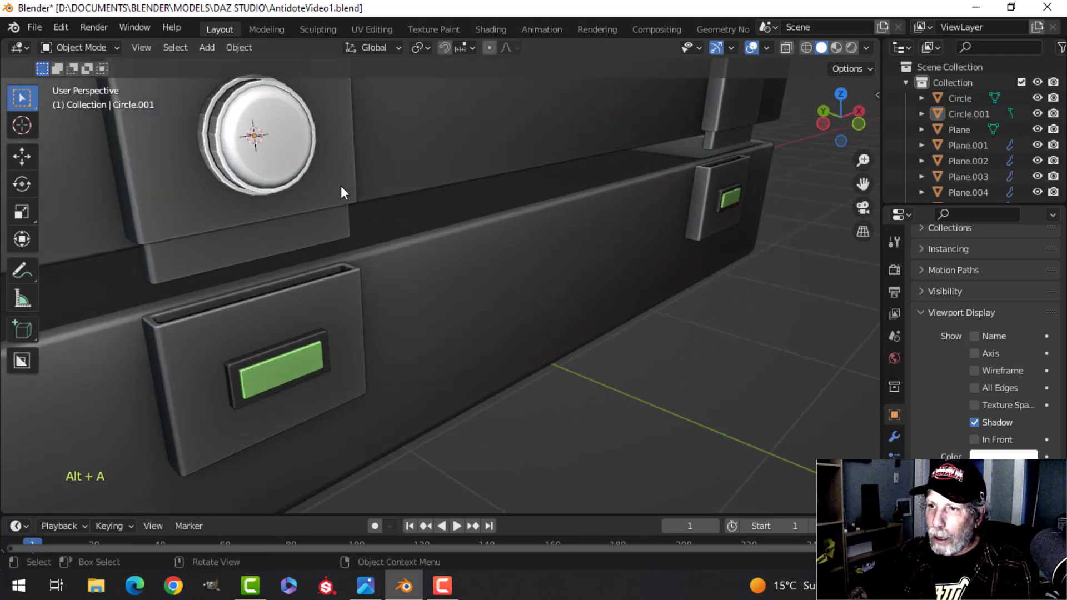
{"action": "left_click", "coordinate": [307, 368]}
{"action": "middle_click_drag", "start_coordinate": [428, 446], "coordinate": [448, 426]}
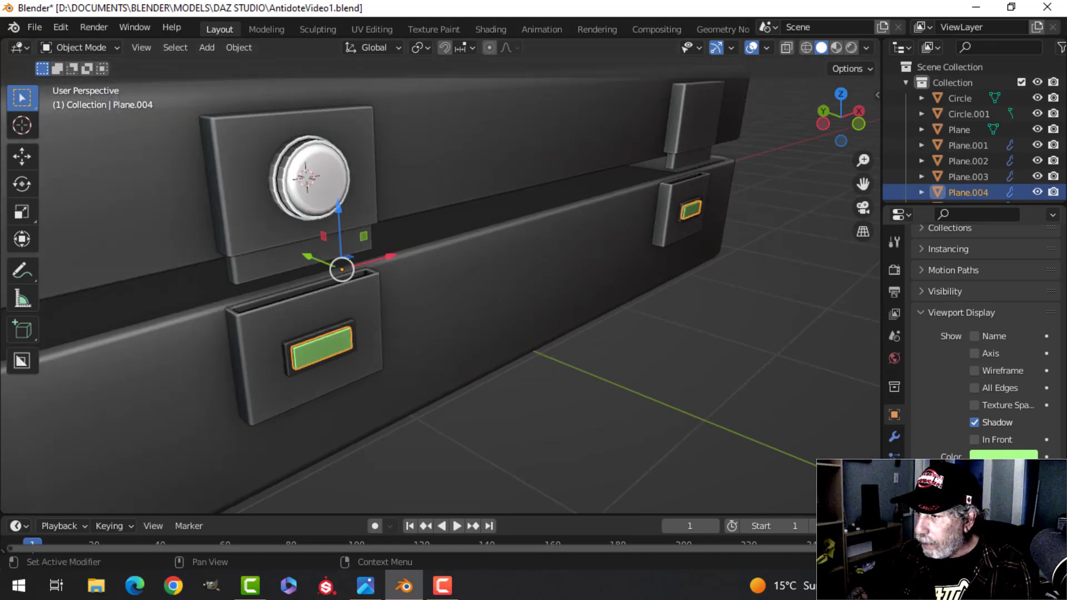
{"action": "left_click", "coordinate": [999, 455]}
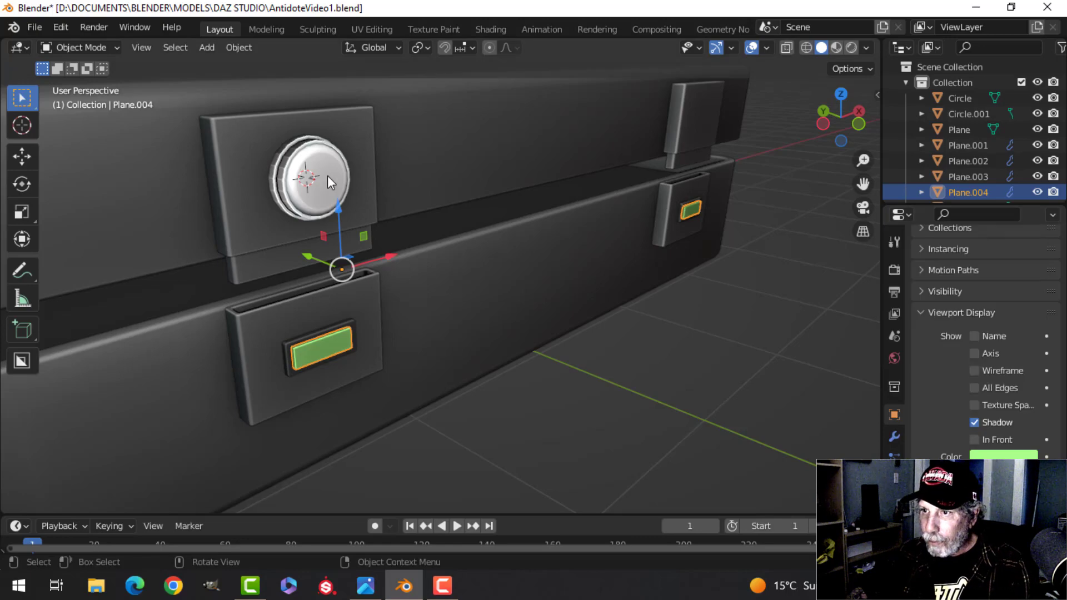
{"action": "left_click", "coordinate": [309, 179]}
{"action": "left_click", "coordinate": [999, 454]}
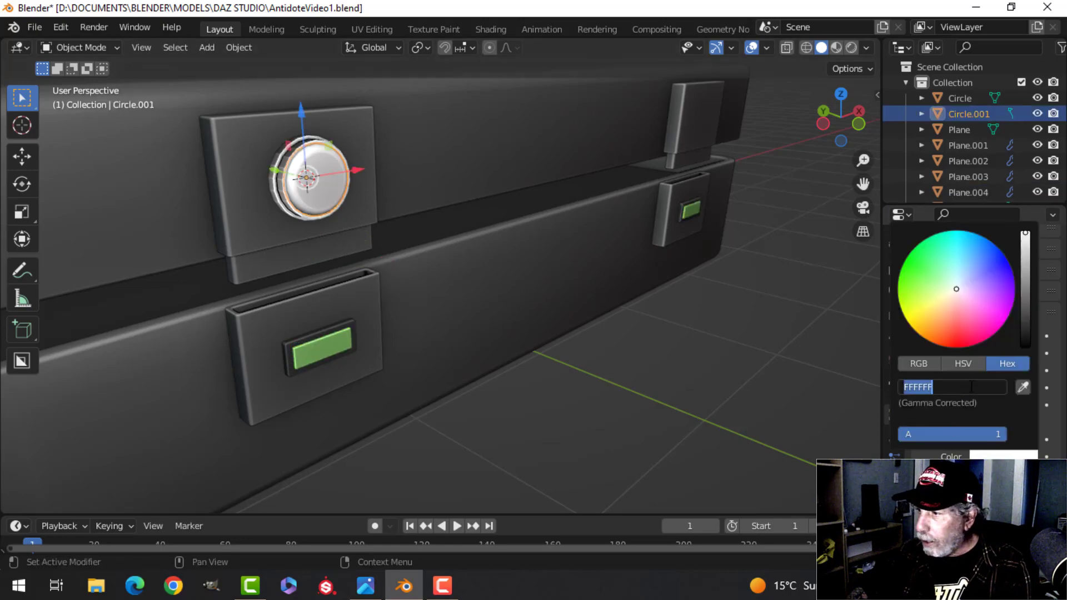
{"action": "type", "text": "ABFF8C"}
{"action": "key", "text": "Return"}
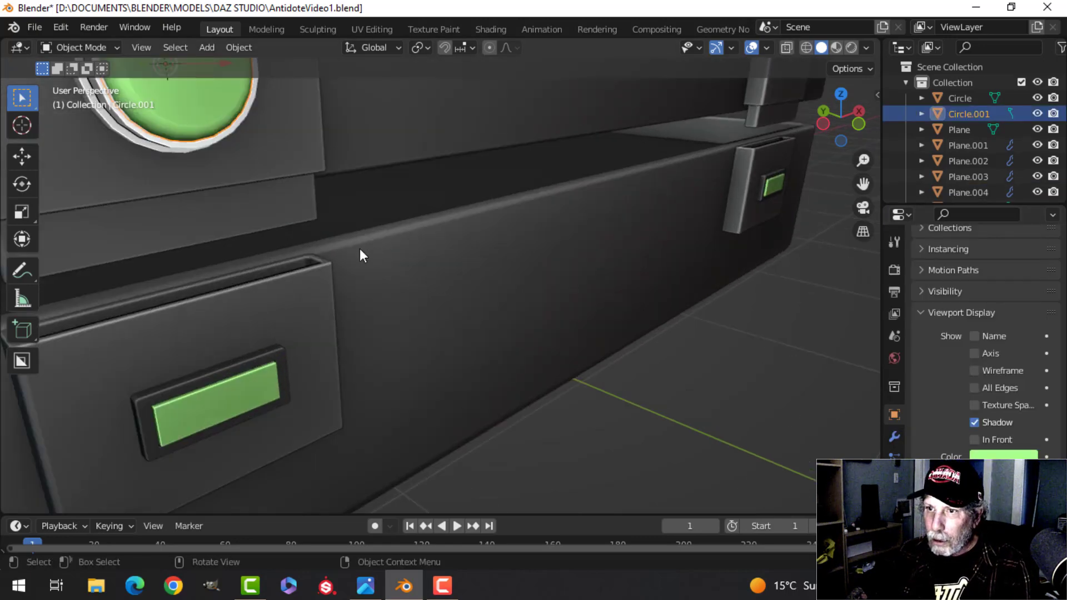
Step: Isolate the button housing ring and recalculate all of its normals to face outside
{"action": "key", "text": "alt+a"}
{"action": "scroll", "coordinate": [318, 259], "scroll_direction": "up", "scroll_amount": 3}
{"action": "middle_click_drag", "start_coordinate": [303, 245], "coordinate": [330, 279], "text": "shift"}
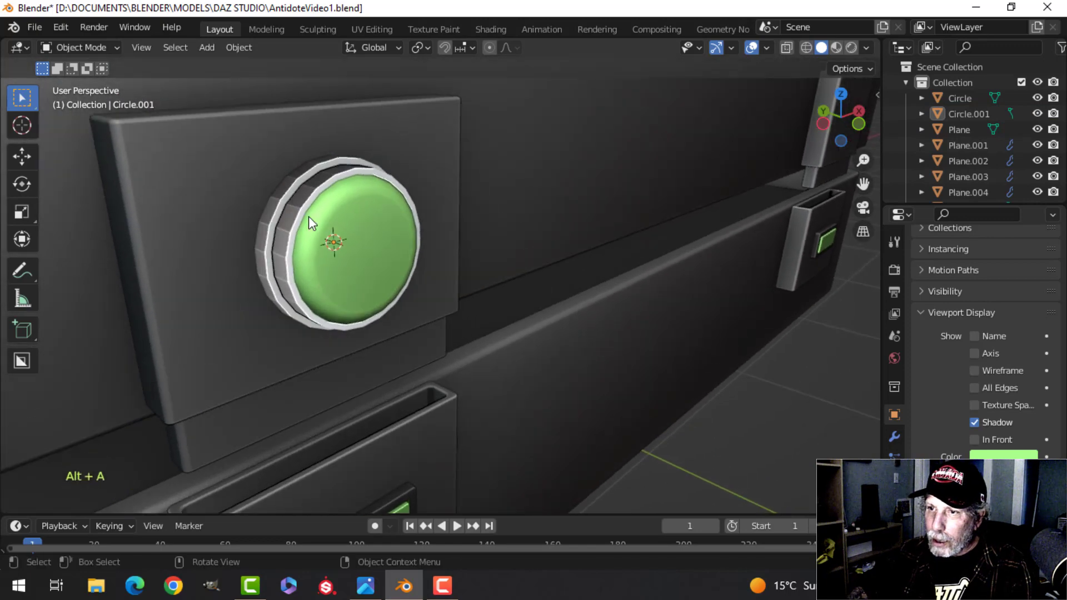
{"action": "left_click", "coordinate": [308, 215]}
{"action": "key", "text": "slash"}
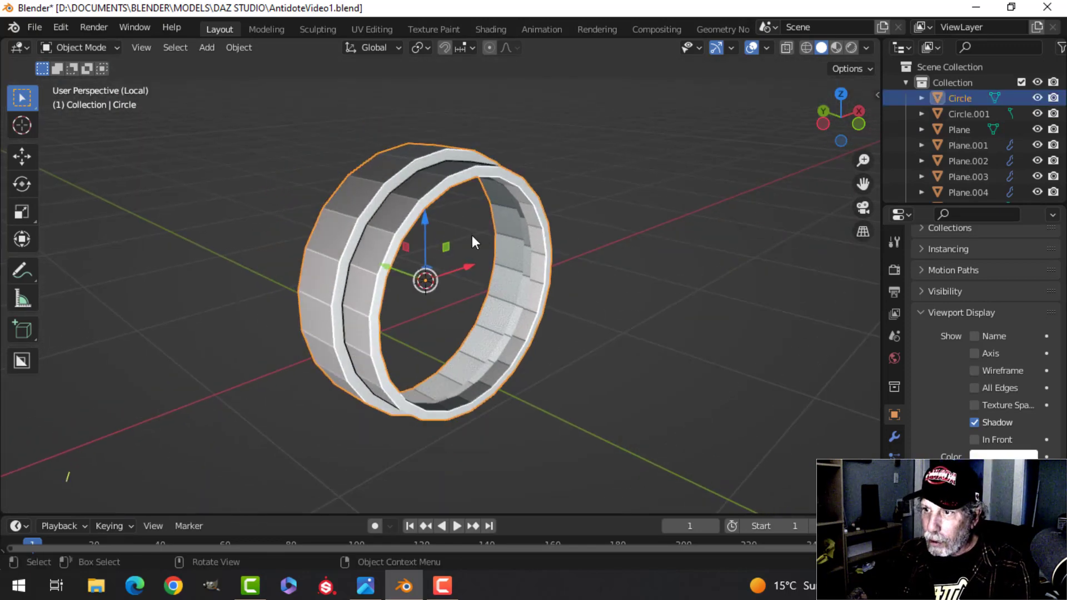
{"action": "key", "text": "Tab"}
{"action": "key", "text": "a"}
{"action": "key", "text": "alt+n"}
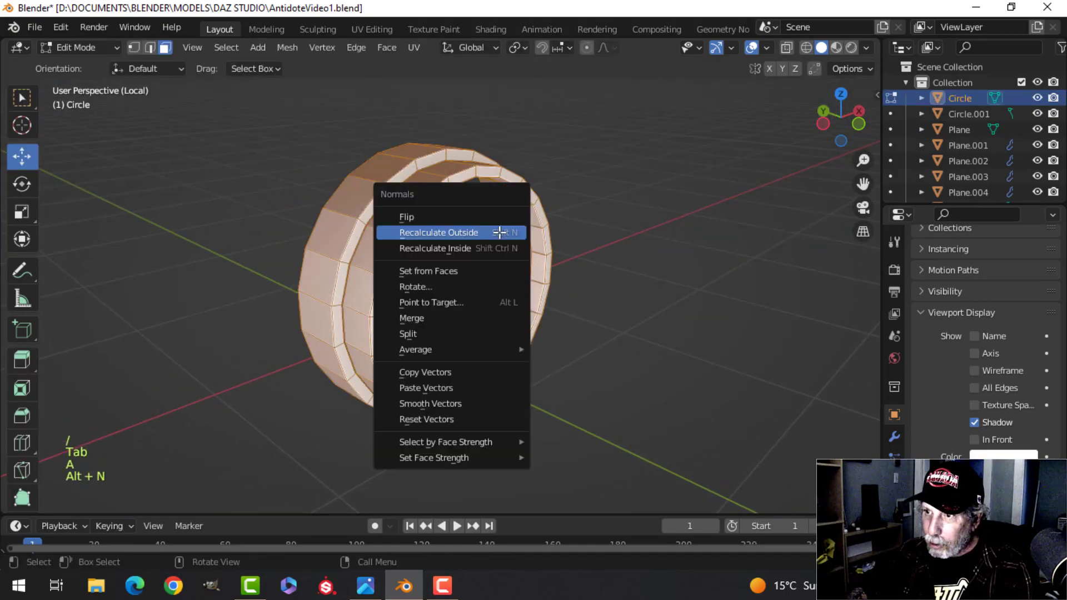
{"action": "left_click", "coordinate": [504, 231]}
Step: Move the inner wall's rear edge loop back along Y to deepen the inside of the housing ring
{"action": "scroll", "coordinate": [556, 256], "scroll_direction": "up", "scroll_amount": 2}
{"action": "key", "text": "alt+a"}
{"action": "key", "text": "2"}
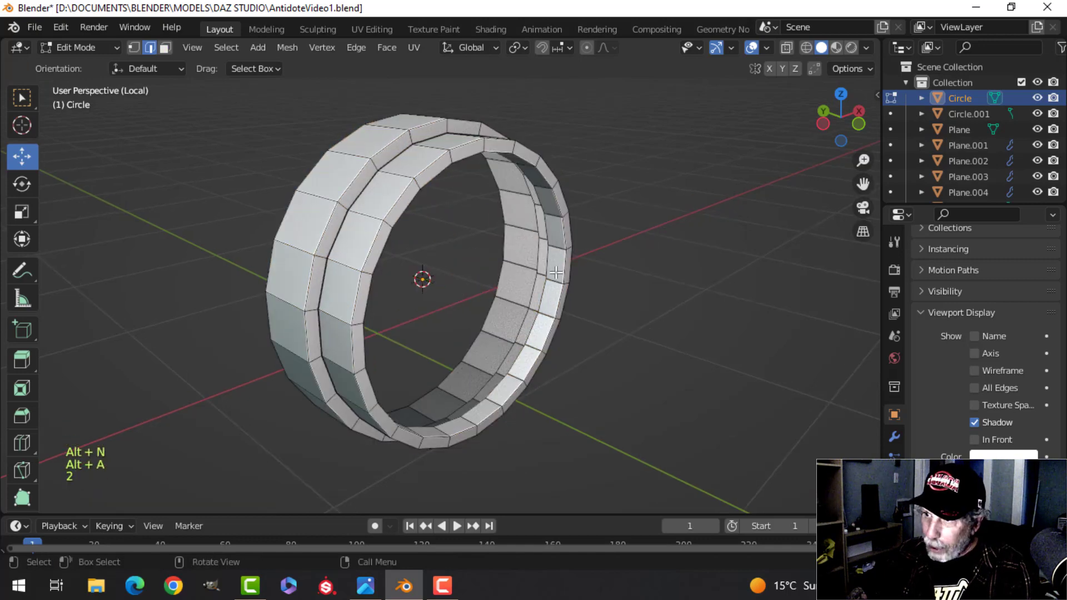
{"action": "left_click", "coordinate": [549, 264], "text": "alt+shift"}
{"action": "key", "text": "g"}
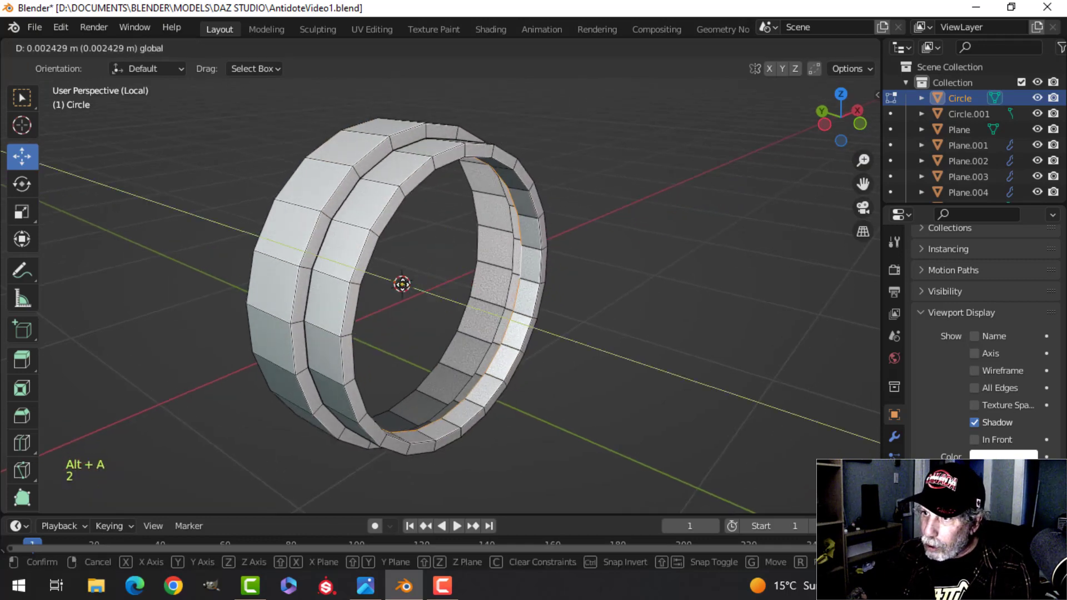
{"action": "left_click", "coordinate": [350, 264]}
{"action": "middle_click_drag", "start_coordinate": [351, 265], "coordinate": [379, 264]}
{"action": "scroll", "coordinate": [377, 223], "scroll_direction": "up", "scroll_amount": 2}
{"action": "key", "text": "alt+a"}
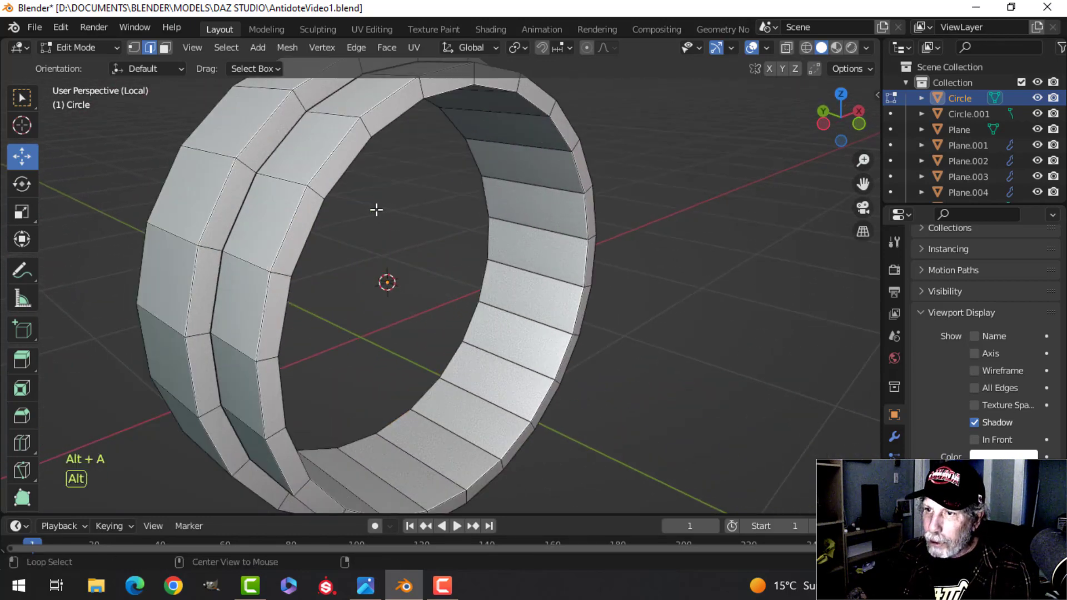
Step: Bevel the front rim edge loops of both ring tiers with 2 segments and a width of 0.00153 m
{"action": "middle_click_drag", "start_coordinate": [377, 209], "coordinate": [413, 253], "text": "shift"}
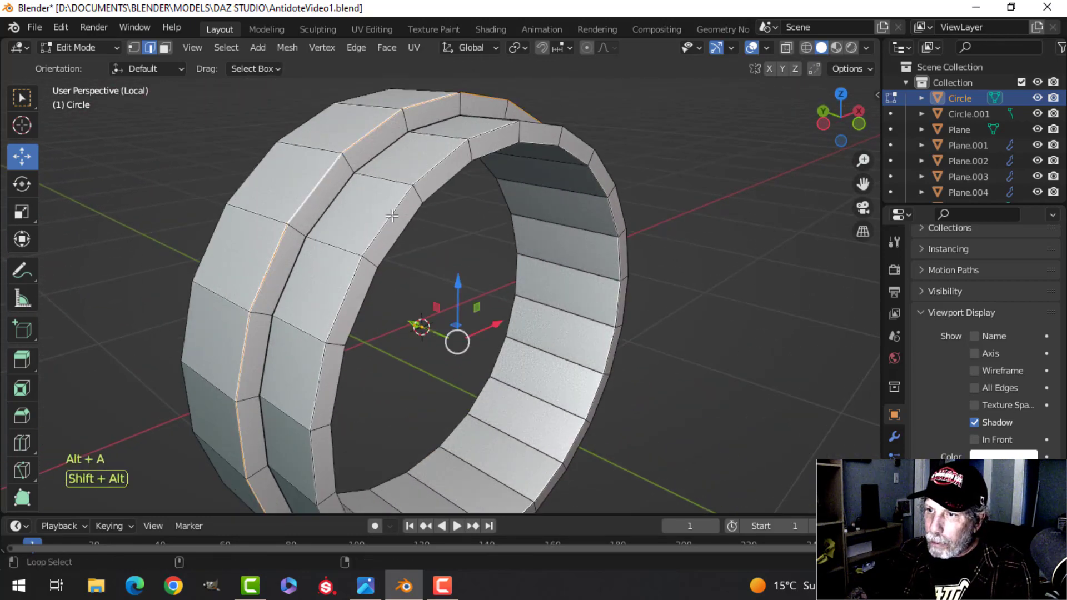
{"action": "left_click", "coordinate": [392, 216], "text": "alt+shift"}
{"action": "left_click", "coordinate": [427, 197], "text": "alt+shift"}
{"action": "middle_click_drag", "start_coordinate": [462, 197], "coordinate": [485, 286], "text": "shift"}
{"action": "scroll", "coordinate": [439, 262], "scroll_direction": "up", "scroll_amount": 1}
{"action": "key", "text": "ctrl+b"}
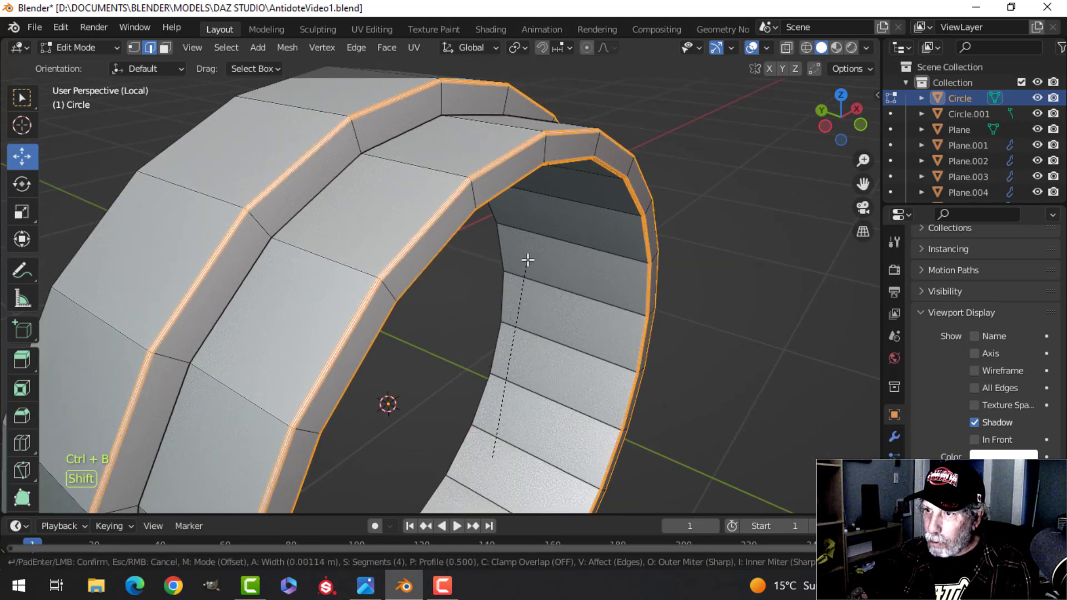
{"action": "scroll", "coordinate": [530, 251], "scroll_direction": "up", "scroll_amount": 1}
{"action": "left_click", "coordinate": [529, 252]}
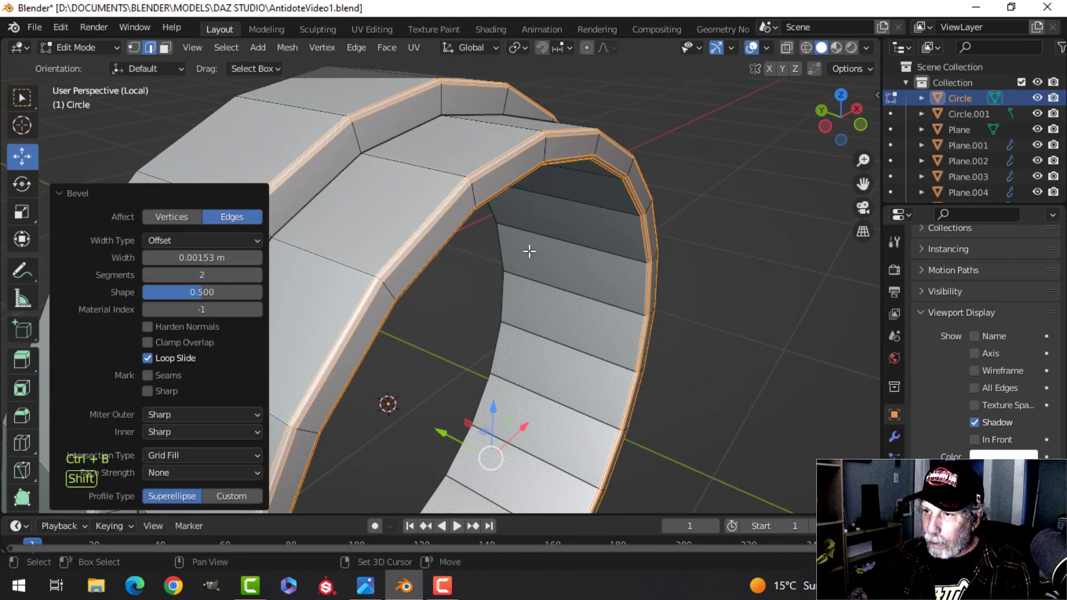
Step: Add a level 1 subdivision surface to the housing ring and shade it smooth
{"action": "key", "text": "Tab"}
{"action": "key", "text": "ctrl+1"}
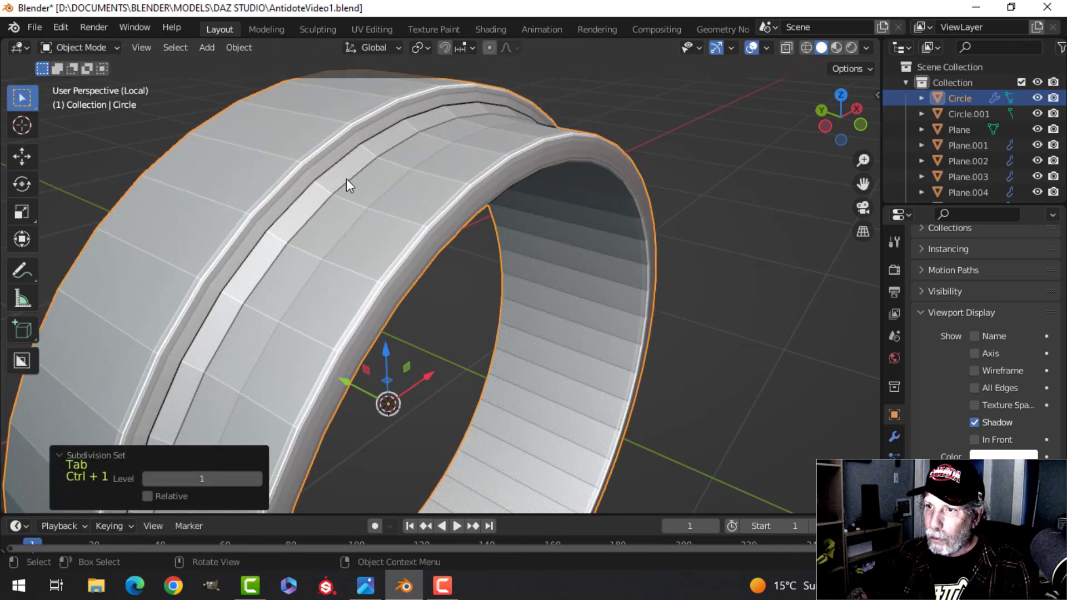
{"action": "right_click", "coordinate": [346, 179]}
{"action": "left_click", "coordinate": [346, 178]}
Step: Add two supporting loop cuts at the step between the ring's tiers, one on the front tier's wall and one on the step face
{"action": "key", "text": "Tab"}
{"action": "key", "text": "ctrl+r"}
{"action": "left_click", "coordinate": [334, 259]}
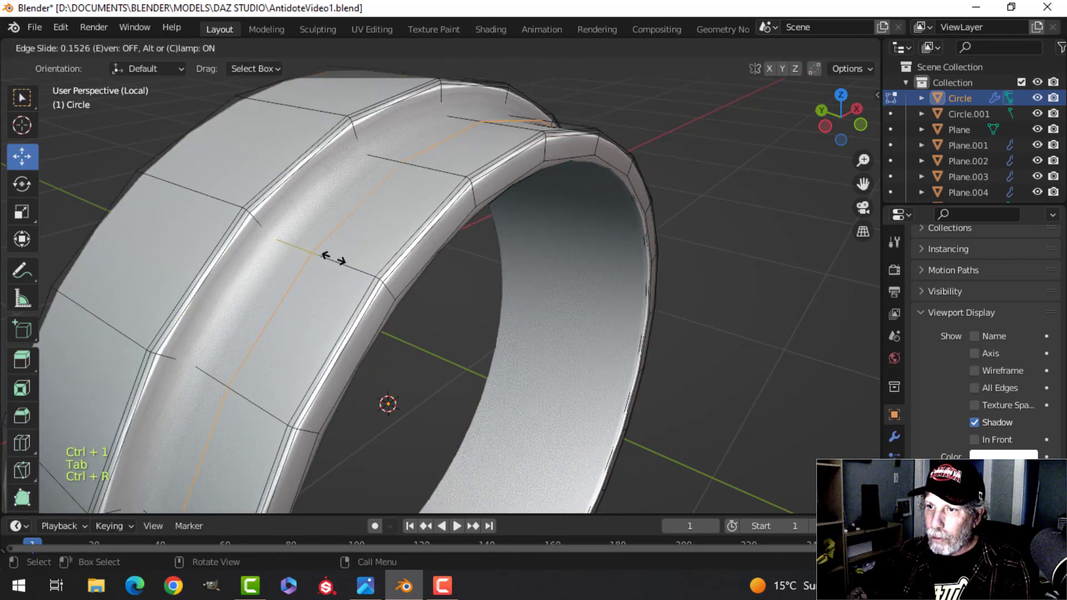
{"action": "left_click", "coordinate": [313, 234]}
{"action": "key", "text": "ctrl+r"}
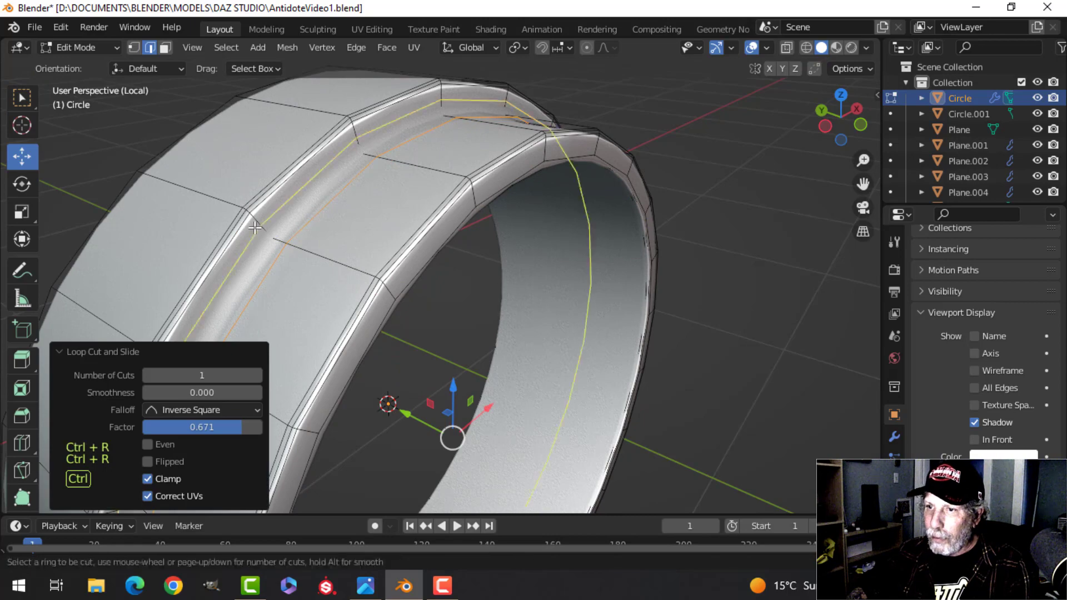
{"action": "left_click", "coordinate": [258, 233]}
{"action": "left_click", "coordinate": [263, 231]}
{"action": "key", "text": "Tab"}
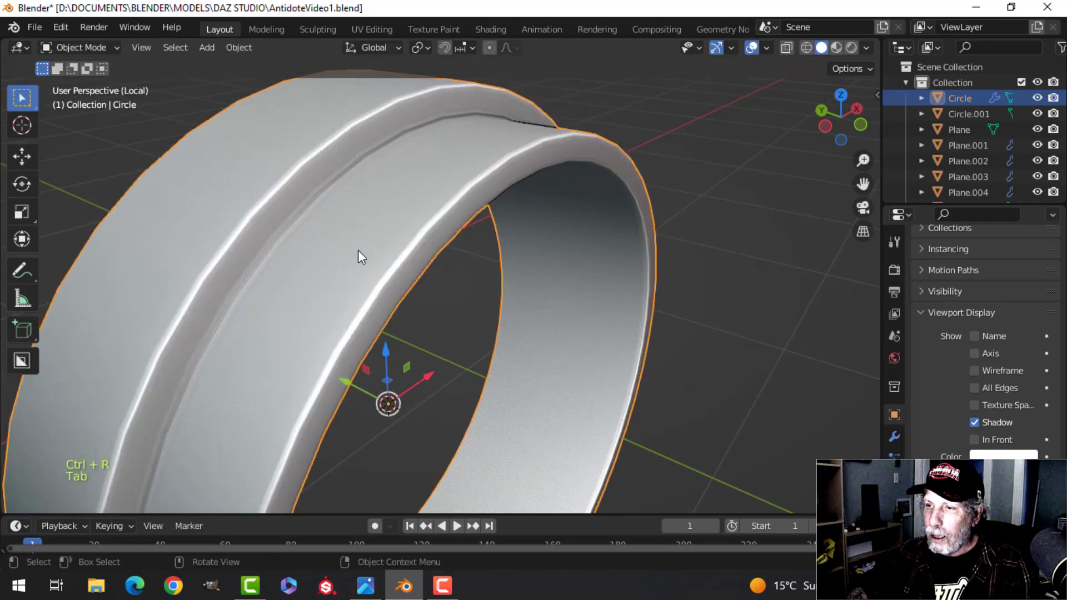
Step: Leave the isolated view and examine the finished button on the lid latch
{"action": "scroll", "coordinate": [467, 268], "scroll_direction": "down", "scroll_amount": 4}
{"action": "key", "text": "alt+a"}
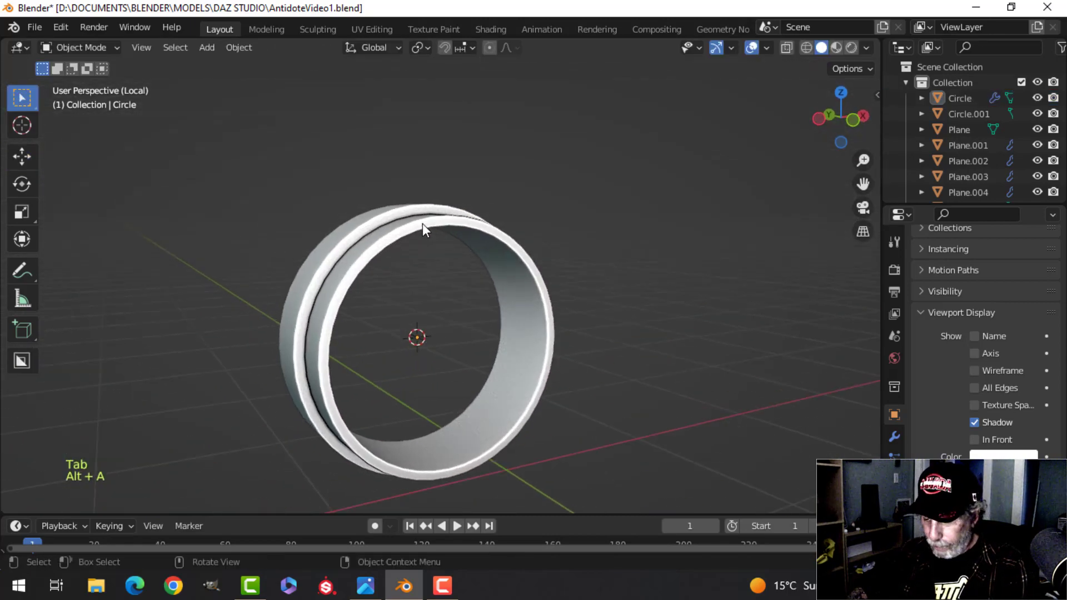
{"action": "key", "text": "slash"}
{"action": "middle_click_drag", "start_coordinate": [374, 209], "coordinate": [478, 258]}
{"action": "scroll", "coordinate": [478, 258], "scroll_direction": "up", "scroll_amount": 2}
{"action": "middle_click_drag", "start_coordinate": [629, 295], "coordinate": [470, 221], "text": "shift"}
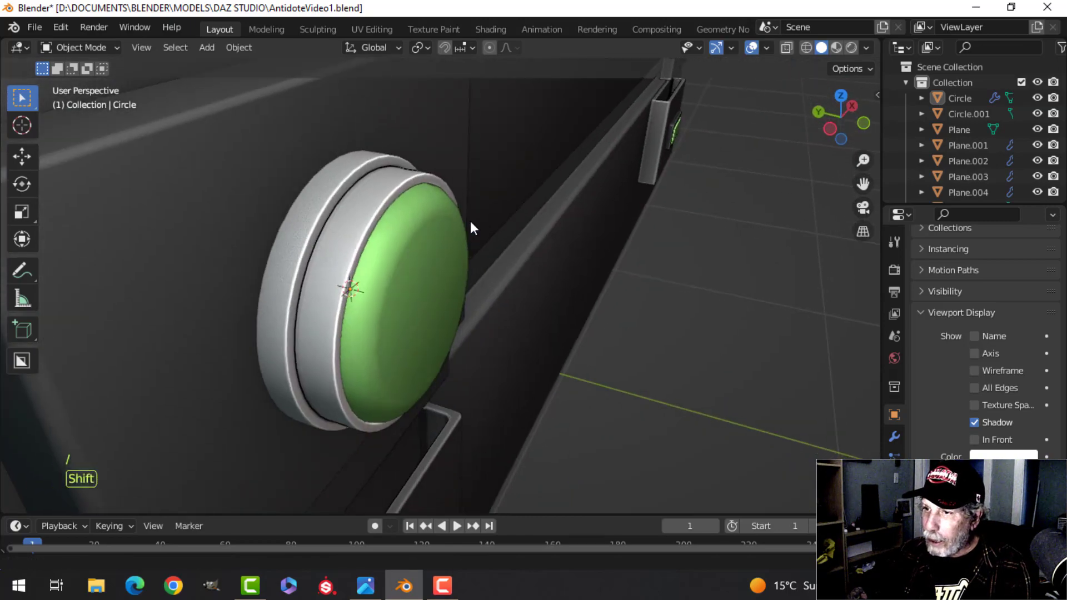
{"action": "scroll", "coordinate": [426, 246], "scroll_direction": "down", "scroll_amount": 4}
{"action": "left_click", "coordinate": [423, 252]}
{"action": "key", "text": "alt+a"}
Step: Copy the hex viewport color 464646 from the dark frame around the green latch insert
{"action": "middle_click_drag", "start_coordinate": [422, 253], "coordinate": [384, 258]}
{"action": "scroll", "coordinate": [345, 216], "scroll_direction": "up", "scroll_amount": 3}
{"action": "scroll", "coordinate": [409, 247], "scroll_direction": "up", "scroll_amount": 3}
{"action": "scroll", "coordinate": [356, 256], "scroll_direction": "up", "scroll_amount": 2}
{"action": "middle_click_drag", "start_coordinate": [267, 251], "coordinate": [312, 256], "text": "shift"}
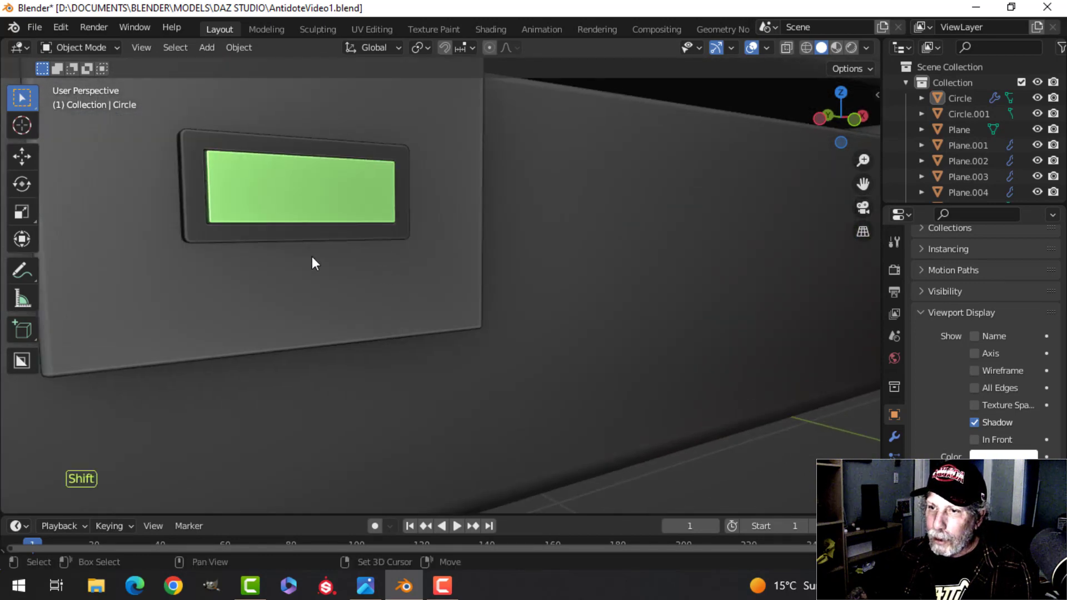
{"action": "left_click", "coordinate": [226, 239]}
{"action": "left_click", "coordinate": [999, 456]}
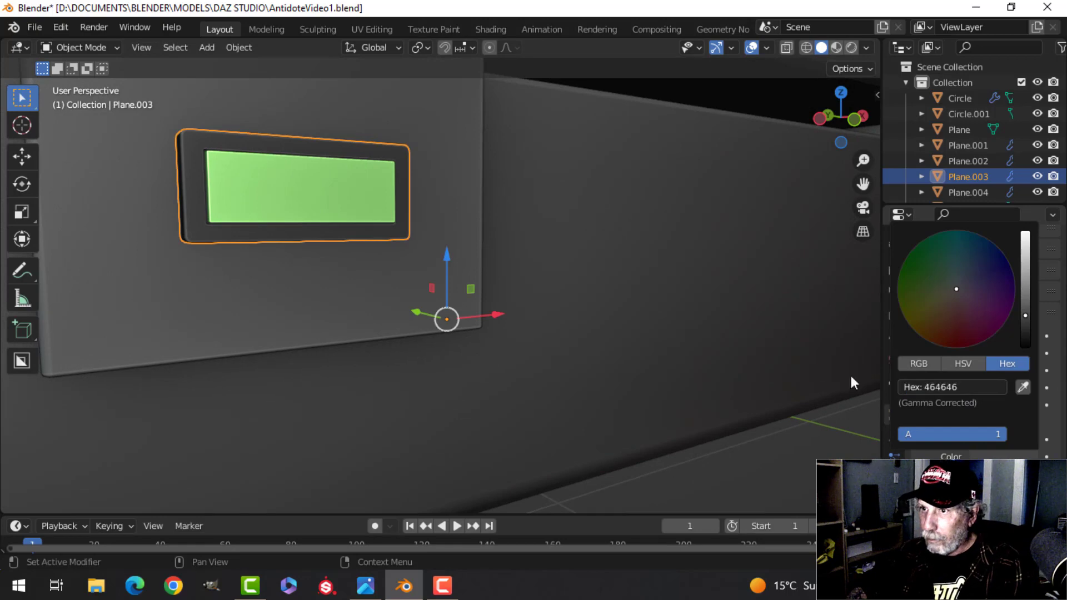
Step: Set the button housing ring's viewport color to the copied hex value 464646
{"action": "scroll", "coordinate": [452, 212], "scroll_direction": "down", "scroll_amount": 6}
{"action": "middle_click_drag", "start_coordinate": [451, 212], "coordinate": [507, 386], "text": "shift"}
{"action": "scroll", "coordinate": [474, 315], "scroll_direction": "up", "scroll_amount": 4}
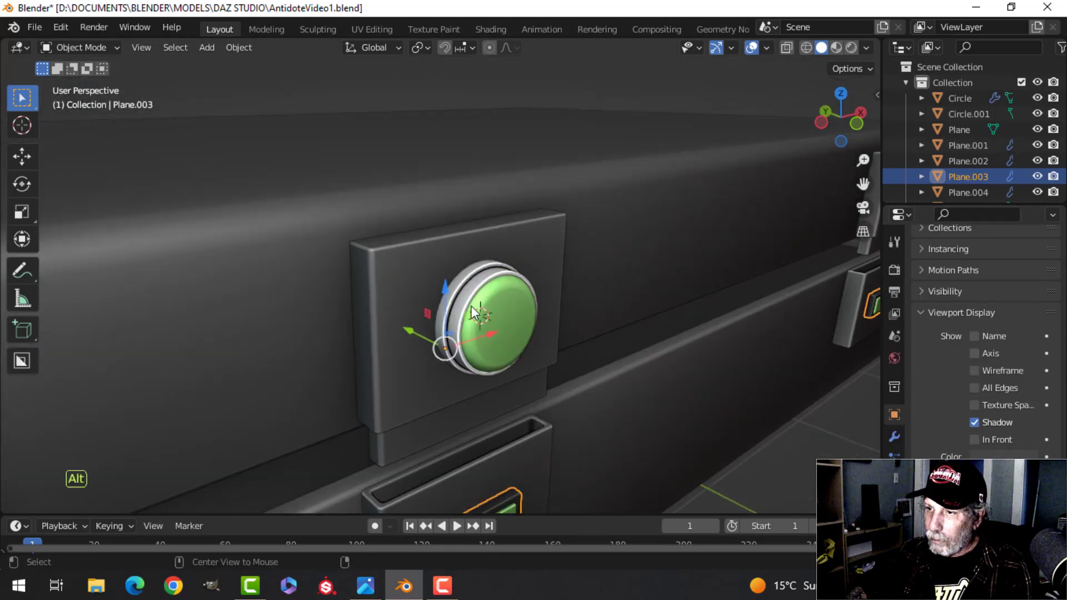
{"action": "key", "text": "alt+a"}
{"action": "left_click", "coordinate": [510, 300]}
{"action": "left_click", "coordinate": [1009, 456]}
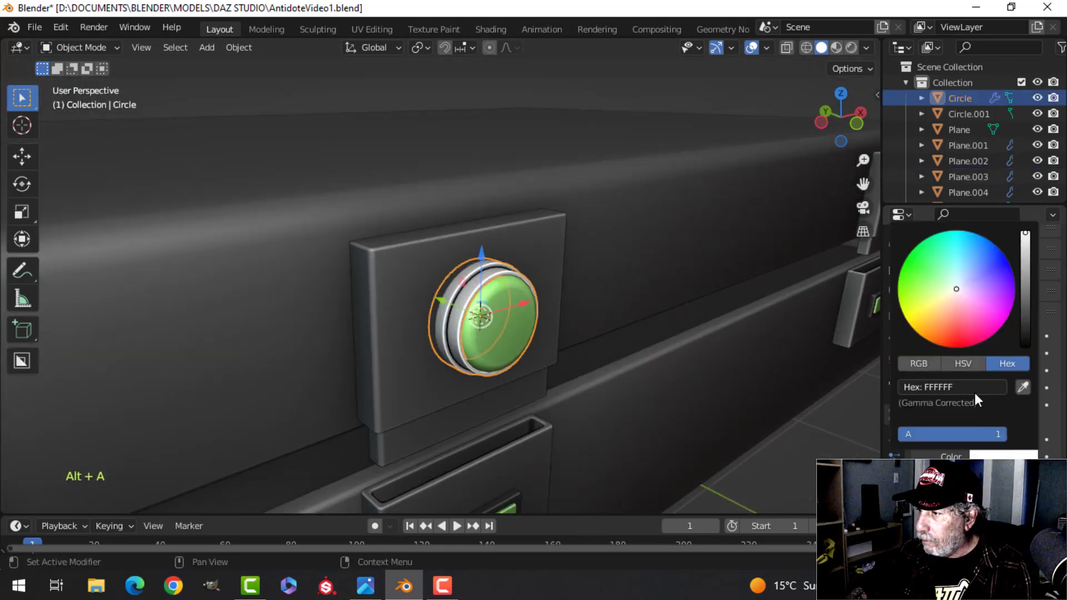
{"action": "left_click", "coordinate": [952, 387]}
{"action": "key", "text": "ctrl+v"}
{"action": "key", "text": "Return"}
{"action": "scroll", "coordinate": [592, 319], "scroll_direction": "down", "scroll_amount": 4}
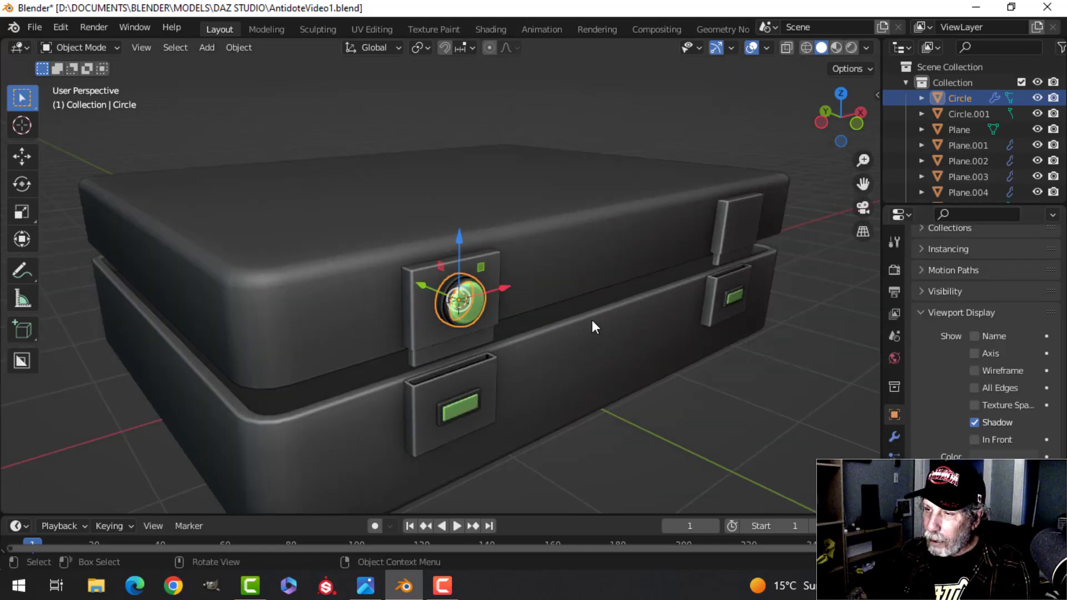
Step: Place the 3D cursor at the center of the case base's geometry
{"action": "key", "text": "alt+a"}
{"action": "middle_click_drag", "start_coordinate": [592, 319], "coordinate": [553, 319]}
{"action": "scroll", "coordinate": [552, 319], "scroll_direction": "up", "scroll_amount": 2}
{"action": "middle_click_drag", "start_coordinate": [642, 334], "coordinate": [562, 312], "text": "shift"}
{"action": "middle_click_drag", "start_coordinate": [561, 312], "coordinate": [500, 291]}
{"action": "scroll", "coordinate": [540, 308], "scroll_direction": "down", "scroll_amount": 3}
{"action": "left_click", "coordinate": [616, 343]}
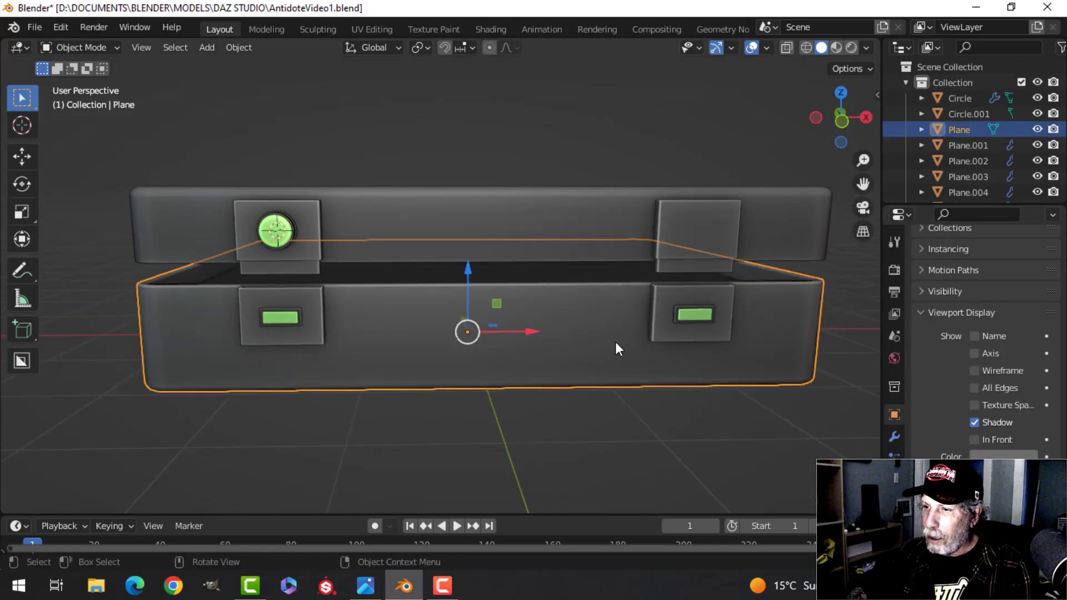
{"action": "key", "text": "Tab"}
{"action": "key", "text": "a"}
{"action": "key", "text": "shift+s"}
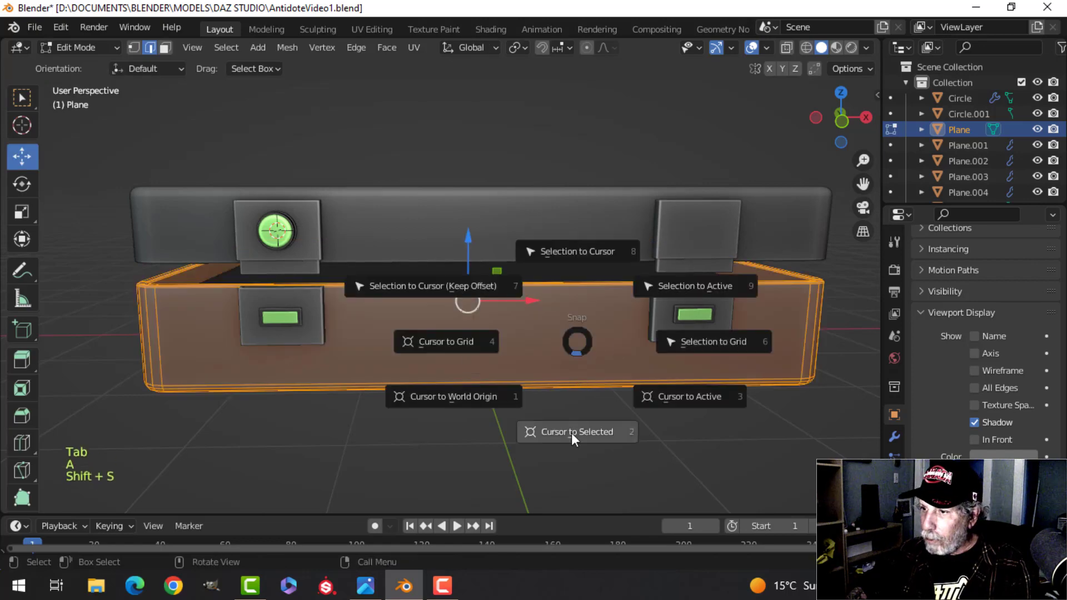
{"action": "left_click", "coordinate": [571, 432]}
{"action": "key", "text": "Tab"}
Step: Mirror the button housing ring across X onto the second lid latch, with its origin set to the 3D cursor
{"action": "left_click", "coordinate": [296, 231]}
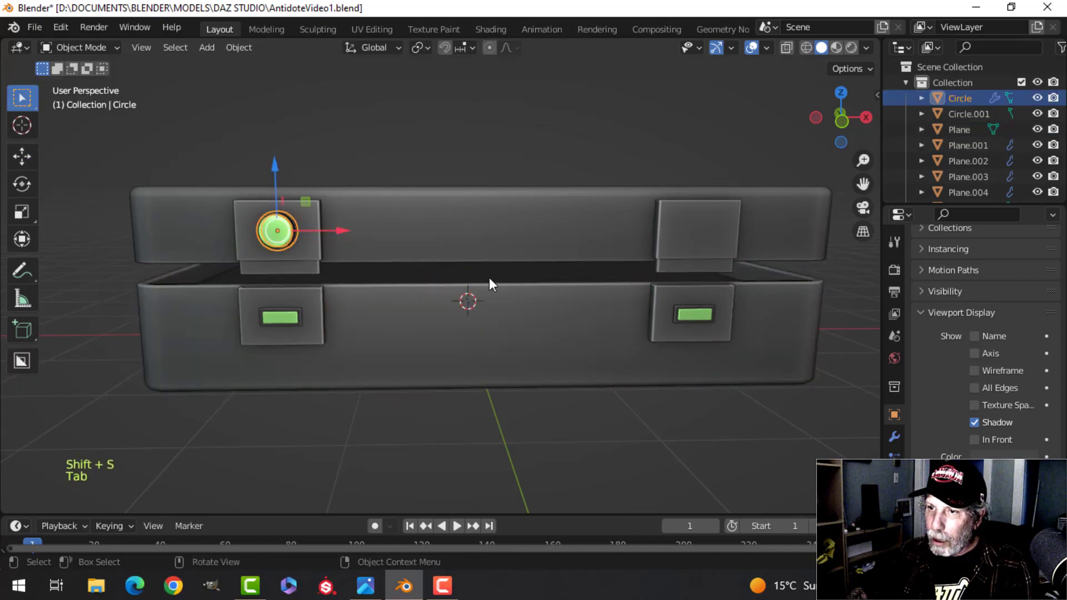
{"action": "left_click", "coordinate": [895, 439]}
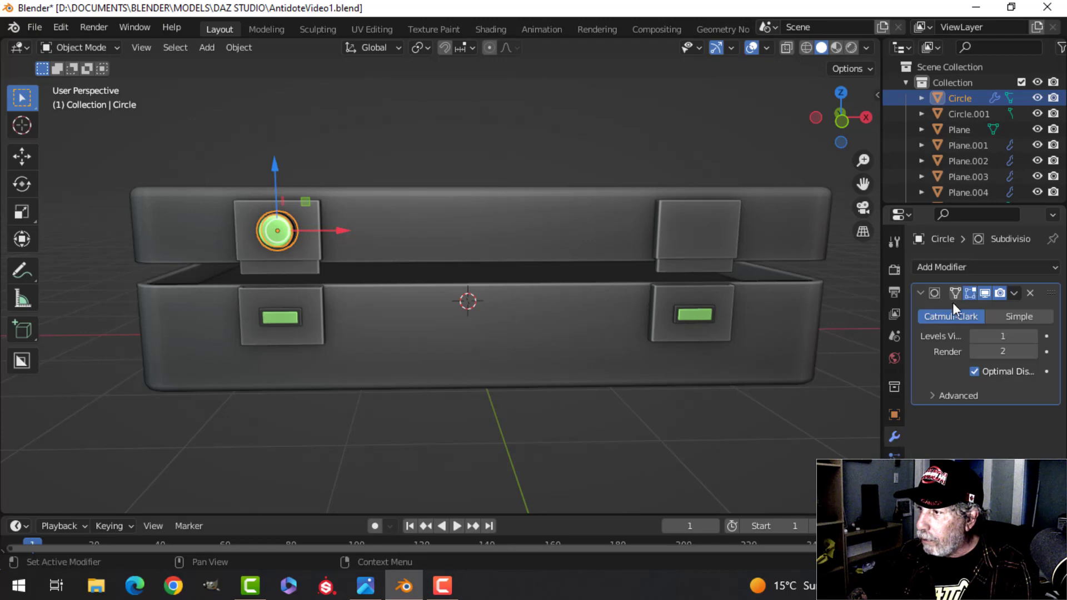
{"action": "left_click", "coordinate": [962, 268]}
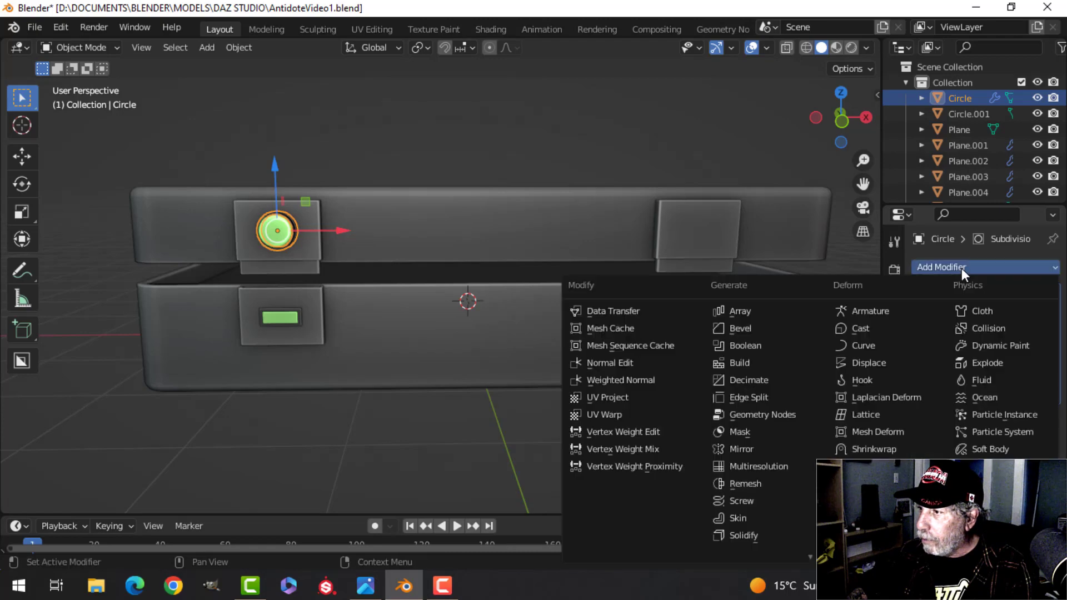
{"action": "left_click", "coordinate": [770, 448]}
{"action": "left_click", "coordinate": [239, 47]}
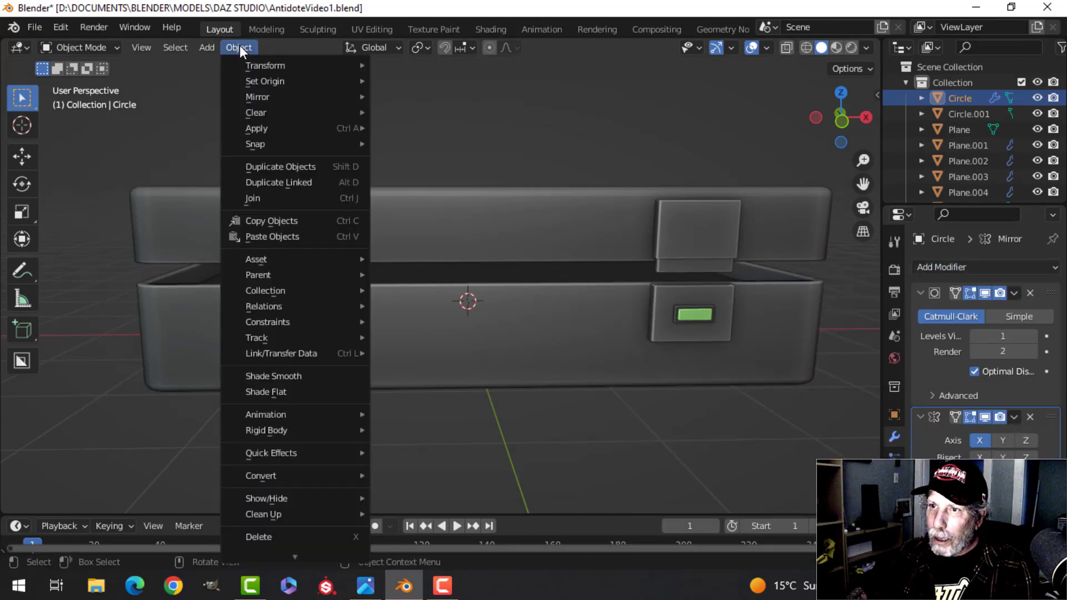
{"action": "mouse_move", "coordinate": [256, 89]}
{"action": "left_click", "coordinate": [448, 114]}
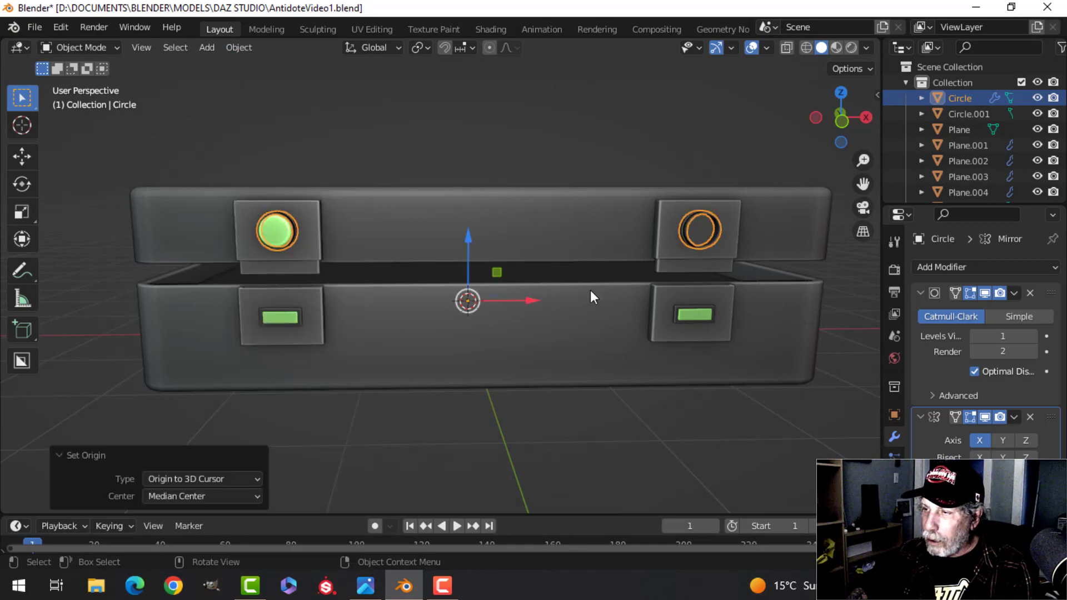
Step: Set the green round button's origin to the 3D cursor and mirror it across X onto the second lid latch
{"action": "key", "text": "alt+a"}
{"action": "left_click", "coordinate": [281, 231]}
{"action": "left_click", "coordinate": [239, 47]}
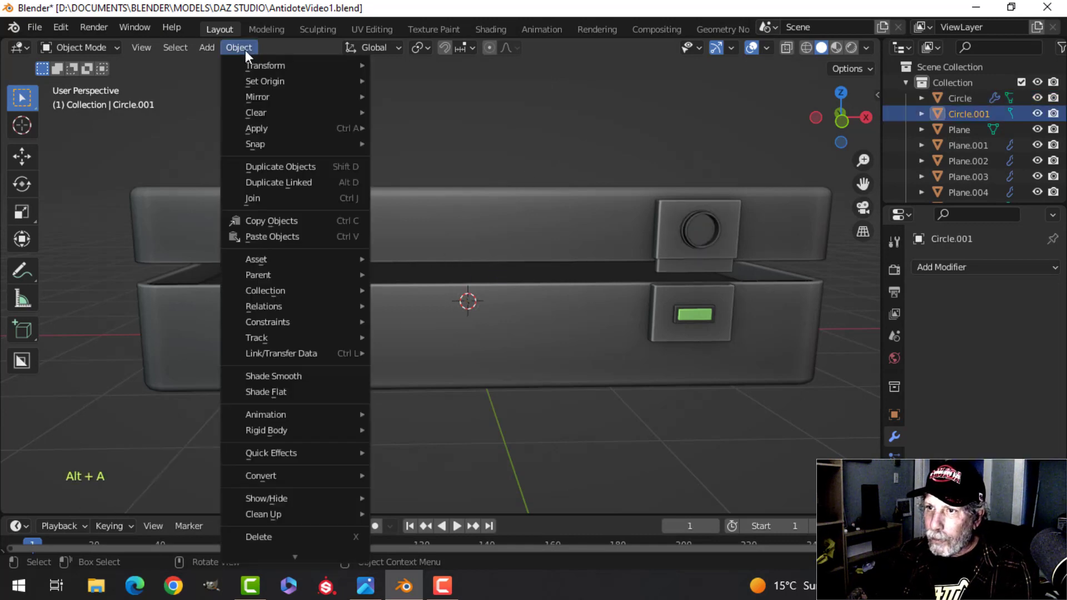
{"action": "mouse_move", "coordinate": [262, 81]}
{"action": "left_click", "coordinate": [425, 115]}
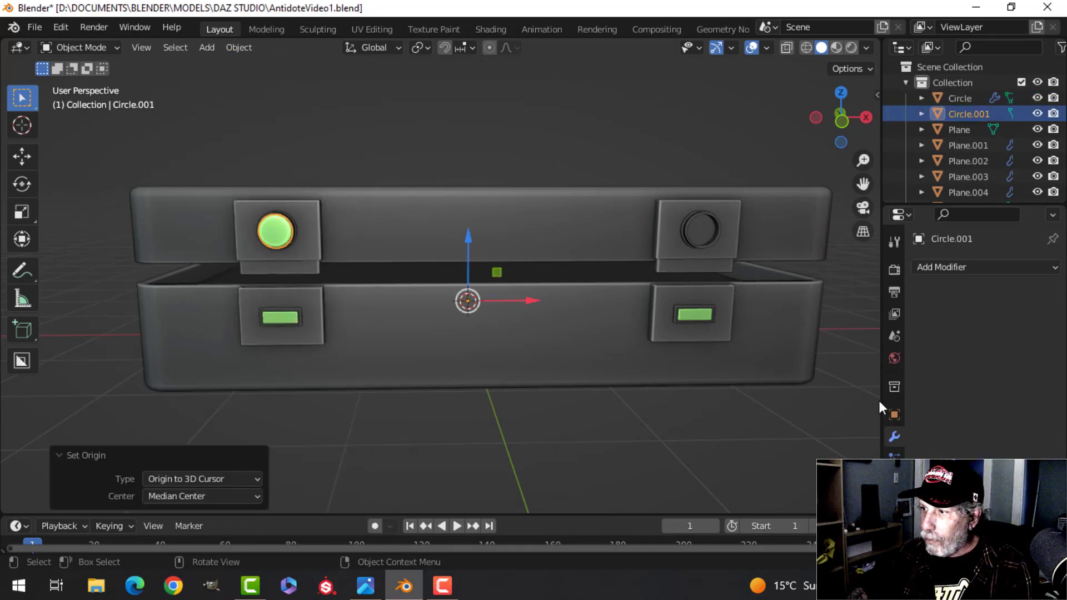
{"action": "left_click", "coordinate": [929, 268]}
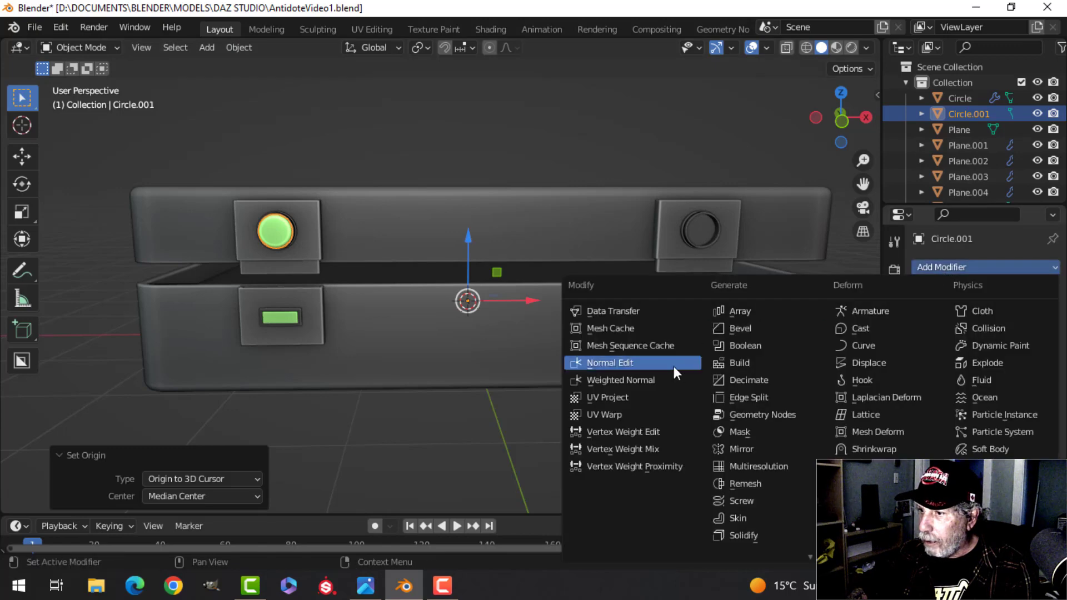
{"action": "left_click", "coordinate": [749, 449]}
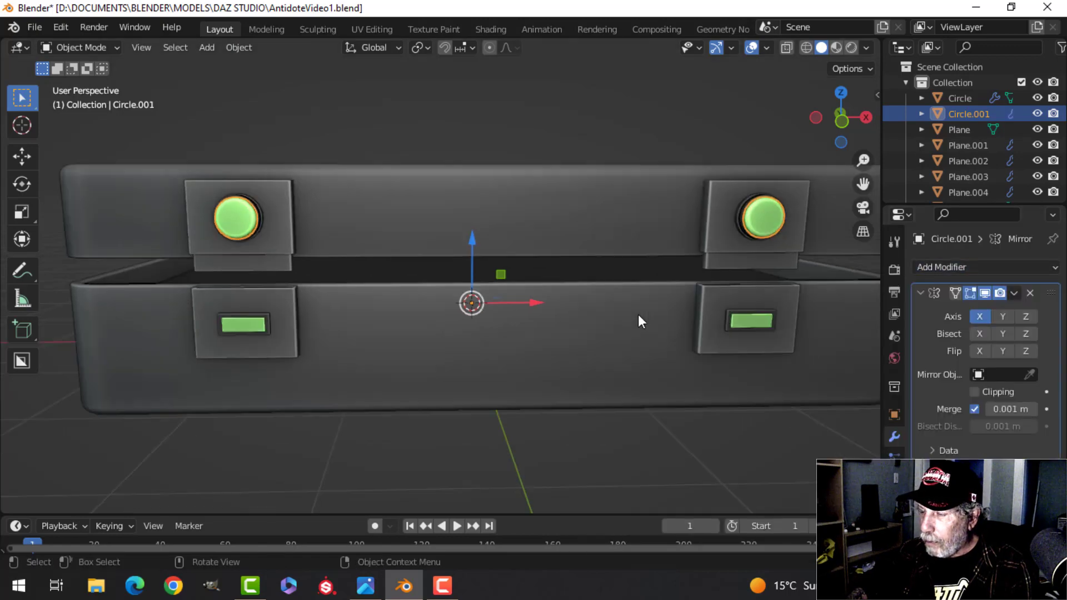
Step: Save the file and examine the mirrored buttons and the case from several angles
{"action": "key", "text": "alt+a"}
{"action": "middle_click_drag", "start_coordinate": [473, 303], "coordinate": [422, 318]}
{"action": "key", "text": "ctrl+s"}
{"action": "scroll", "coordinate": [446, 220], "scroll_direction": "up", "scroll_amount": 5}
{"action": "scroll", "coordinate": [562, 309], "scroll_direction": "up", "scroll_amount": 4}
{"action": "scroll", "coordinate": [562, 306], "scroll_direction": "down", "scroll_amount": 6}
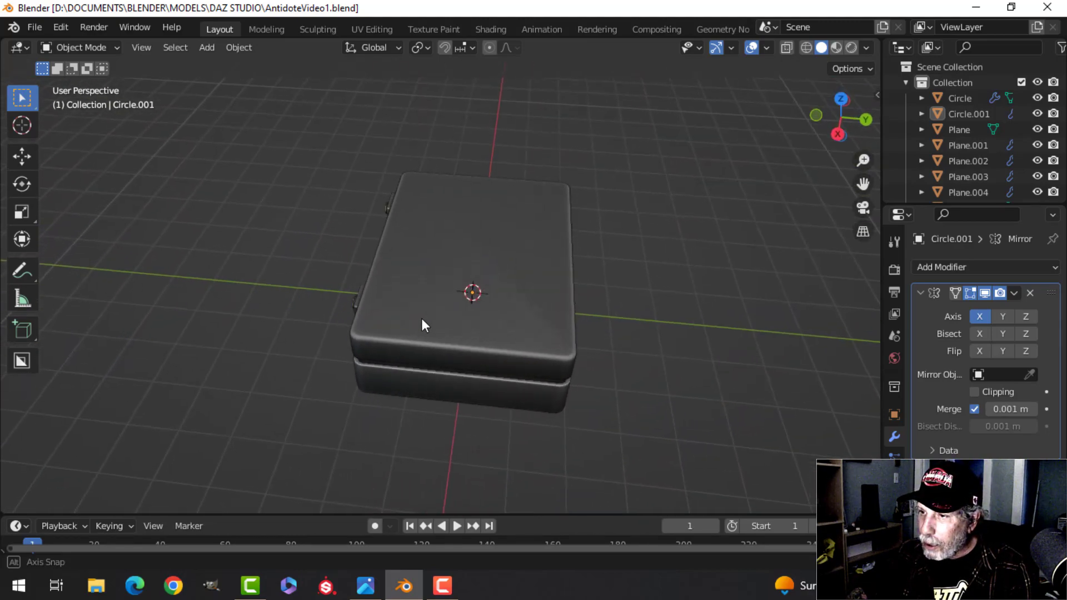
Step: Add a Weighted Normal modifier to the case lid and bring up the Normals settings of its mesh data
{"action": "left_click", "coordinate": [465, 282]}
{"action": "middle_click_drag", "start_coordinate": [548, 285], "coordinate": [623, 294]}
{"action": "left_click", "coordinate": [969, 268]}
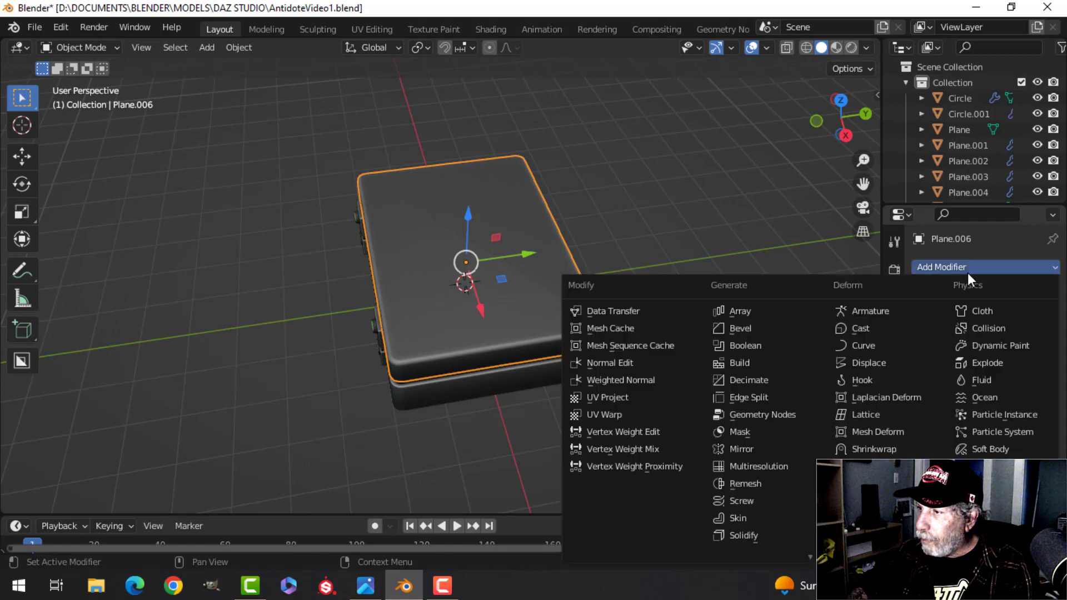
{"action": "left_click", "coordinate": [669, 380]}
{"action": "left_click", "coordinate": [895, 525]}
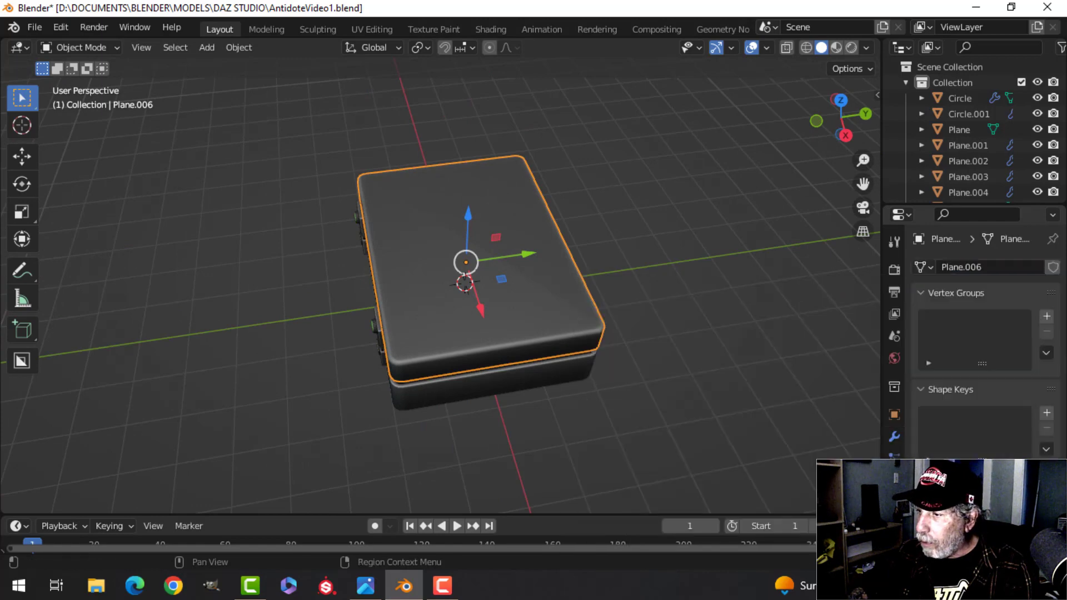
{"action": "scroll", "coordinate": [945, 489], "scroll_direction": "down", "scroll_amount": 5}
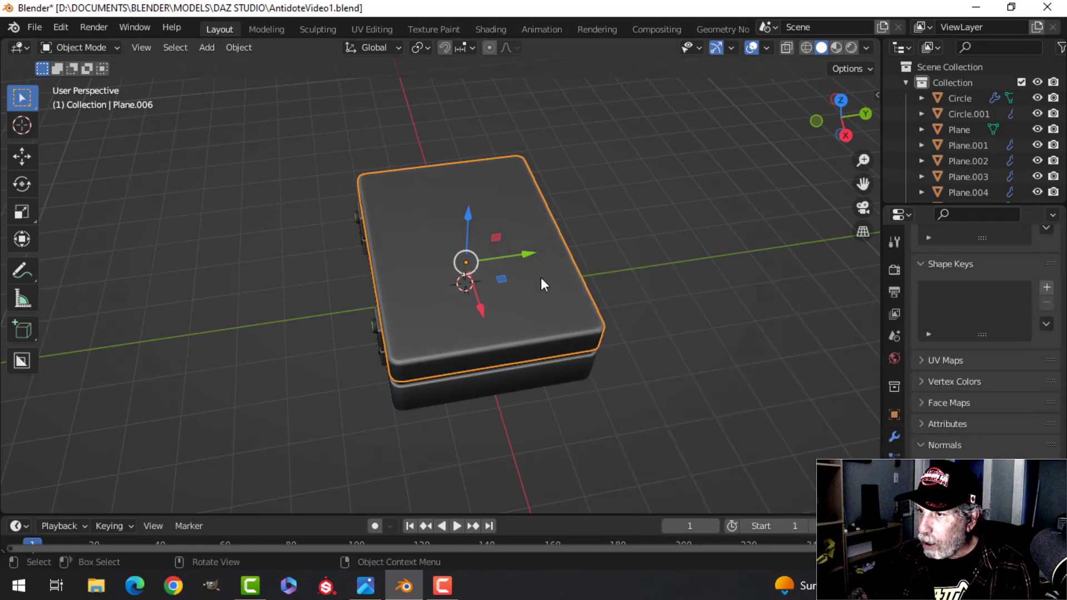
{"action": "scroll", "coordinate": [542, 284], "scroll_direction": "down", "scroll_amount": 3}
Step: Add a Weighted Normal modifier to the case base and bring up its mesh data settings
{"action": "key", "text": "alt+a"}
{"action": "middle_click_drag", "start_coordinate": [543, 293], "coordinate": [485, 145]}
{"action": "scroll", "coordinate": [556, 242], "scroll_direction": "up", "scroll_amount": 4}
{"action": "left_click", "coordinate": [588, 274]}
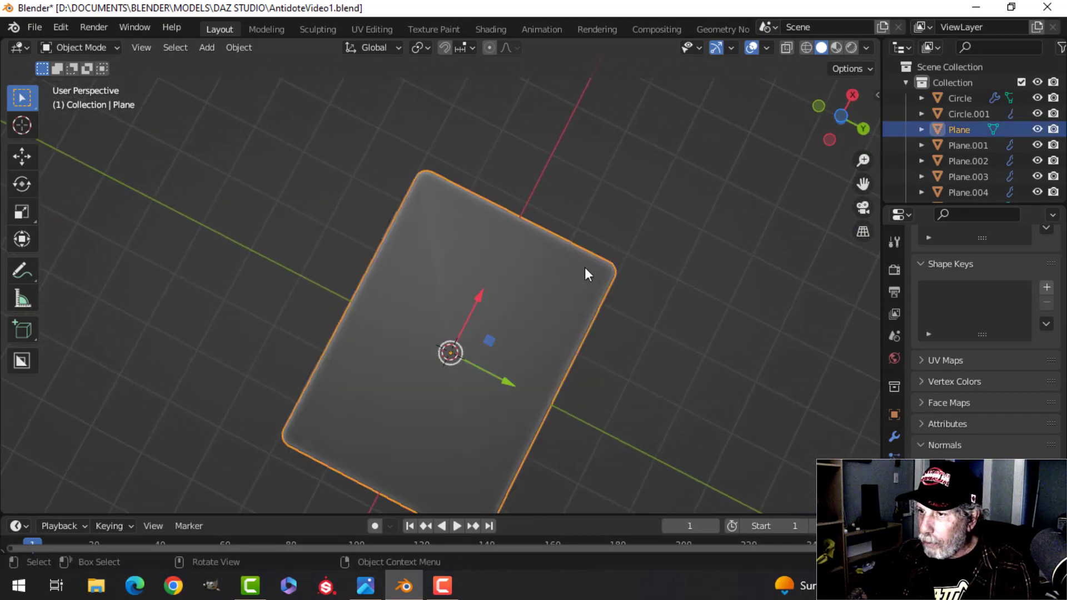
{"action": "left_click", "coordinate": [896, 437]}
{"action": "left_click", "coordinate": [941, 268]}
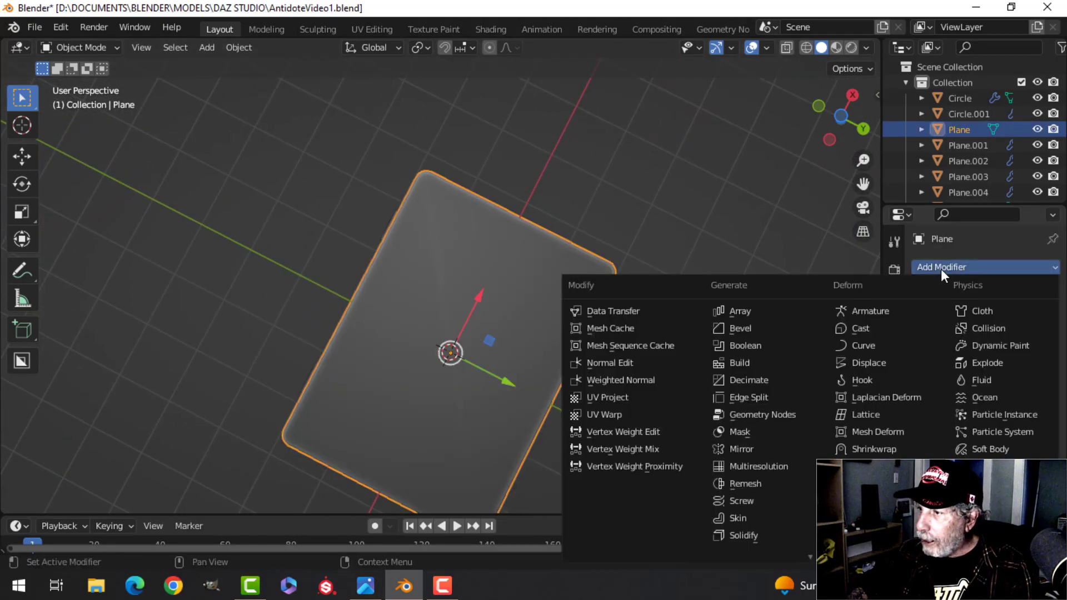
{"action": "left_click", "coordinate": [639, 380]}
{"action": "left_click", "coordinate": [895, 525]}
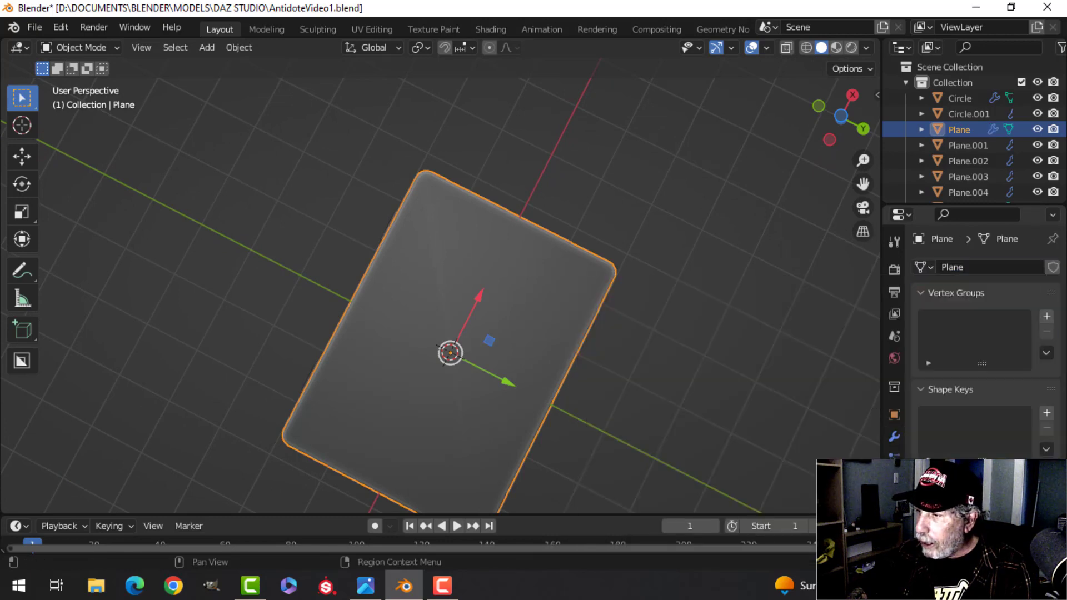
{"action": "scroll", "coordinate": [986, 389], "scroll_direction": "down", "scroll_amount": 4}
Step: Save the file and examine the shading of the case and its latches from the front corner
{"action": "key", "text": "alt+a"}
{"action": "middle_click_drag", "start_coordinate": [545, 238], "coordinate": [405, 320]}
{"action": "key", "text": "ctrl+s"}
{"action": "scroll", "coordinate": [515, 348], "scroll_direction": "up", "scroll_amount": 4}
{"action": "scroll", "coordinate": [534, 316], "scroll_direction": "down", "scroll_amount": 3}
{"action": "middle_click_drag", "start_coordinate": [564, 313], "coordinate": [495, 314]}
{"action": "scroll", "coordinate": [500, 316], "scroll_direction": "up", "scroll_amount": 3}
{"action": "middle_click_drag", "start_coordinate": [592, 327], "coordinate": [567, 305], "text": "shift"}
Step: Select the button housing rings, lid latches and lid together, undoing a trial move of the group
{"action": "left_click", "coordinate": [375, 232]}
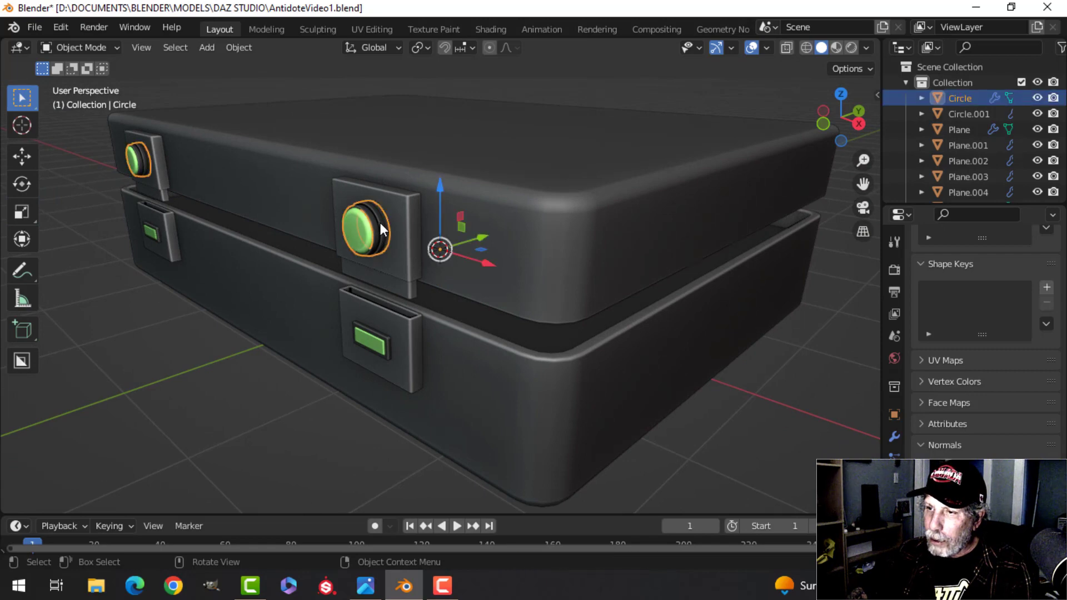
{"action": "left_click", "coordinate": [389, 219], "text": "shift"}
{"action": "left_click", "coordinate": [419, 218], "text": "shift"}
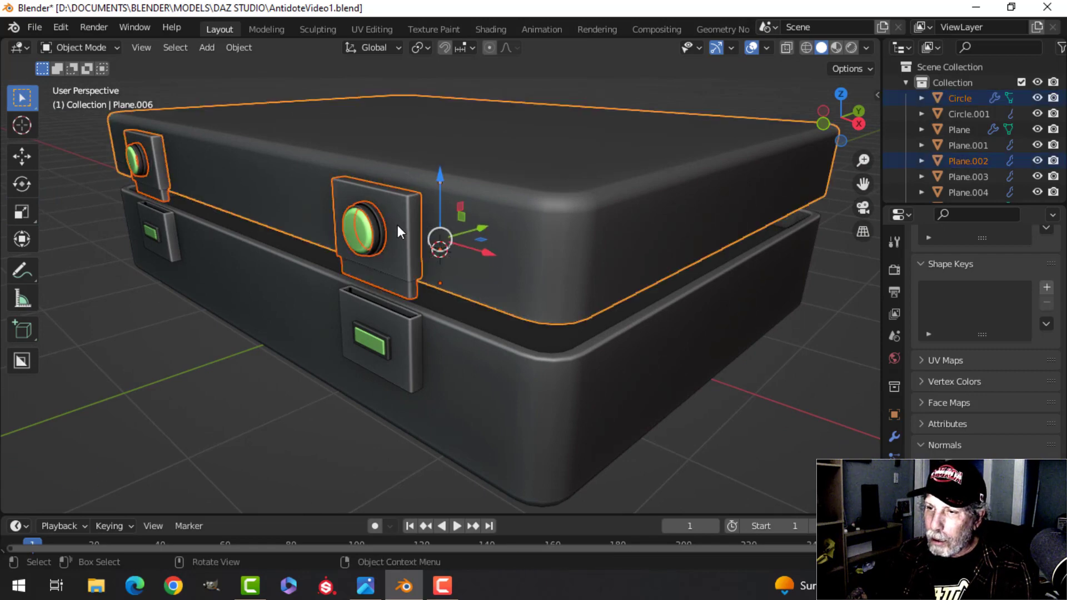
{"action": "left_click_drag", "start_coordinate": [486, 228], "coordinate": [442, 239]}
{"action": "key", "text": "ctrl+z"}
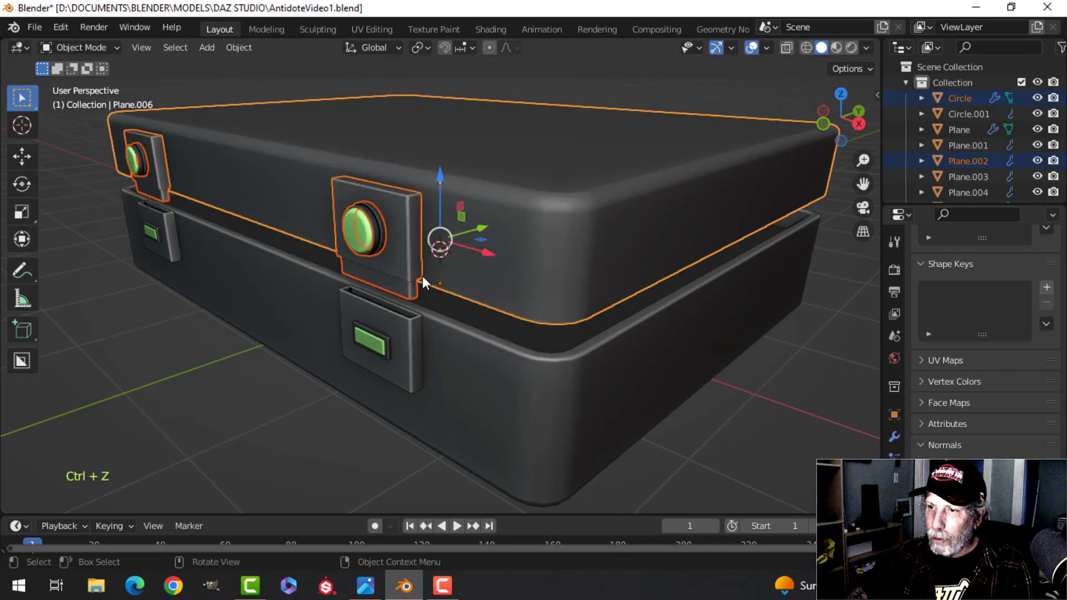
Step: Add the green round buttons and the remaining lid part to the selection, undoing a trial move of the lid assembly
{"action": "middle_click_drag", "start_coordinate": [436, 244], "coordinate": [461, 238]}
{"action": "left_click", "coordinate": [498, 218], "text": "shift"}
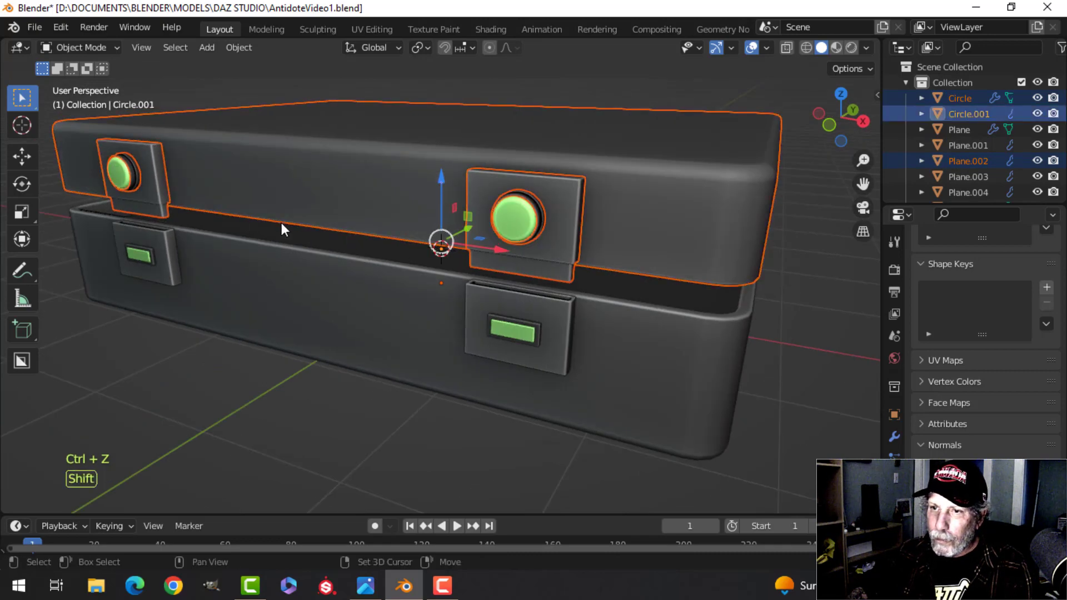
{"action": "scroll", "coordinate": [388, 234], "scroll_direction": "down", "scroll_amount": 1}
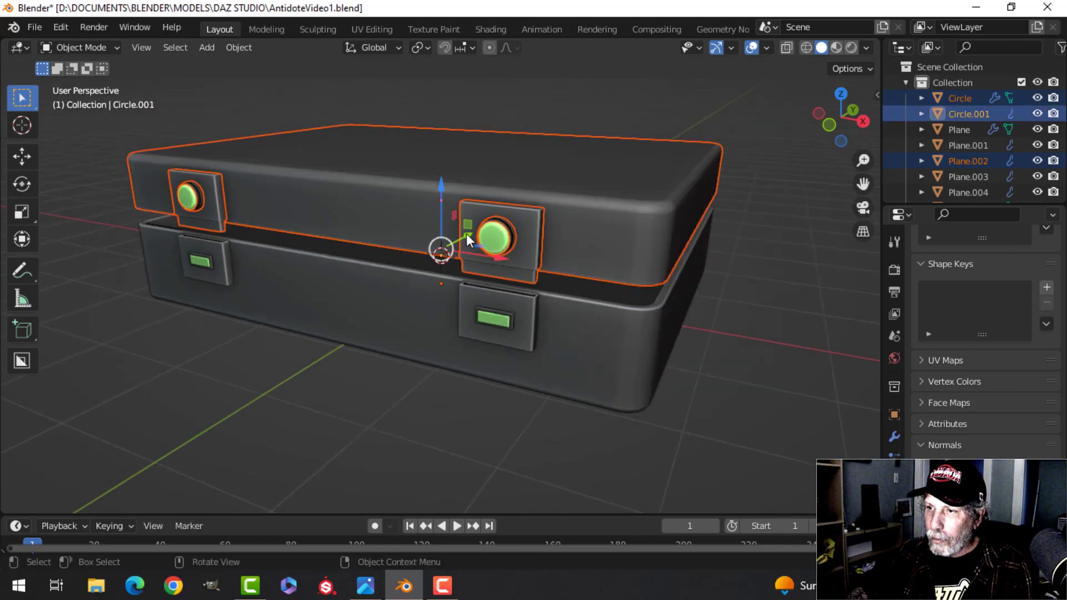
{"action": "left_click_drag", "start_coordinate": [466, 234], "coordinate": [522, 205]}
{"action": "key", "text": "ctrl+z"}
{"action": "mouse_move", "coordinate": [525, 252]}
{"action": "middle_mouse_down"}
{"action": "mouse_move", "coordinate": [519, 205]}
{"action": "mouse_move", "coordinate": [542, 245]}
{"action": "middle_mouse_up"}
{"action": "left_click", "coordinate": [601, 153], "text": "shift"}
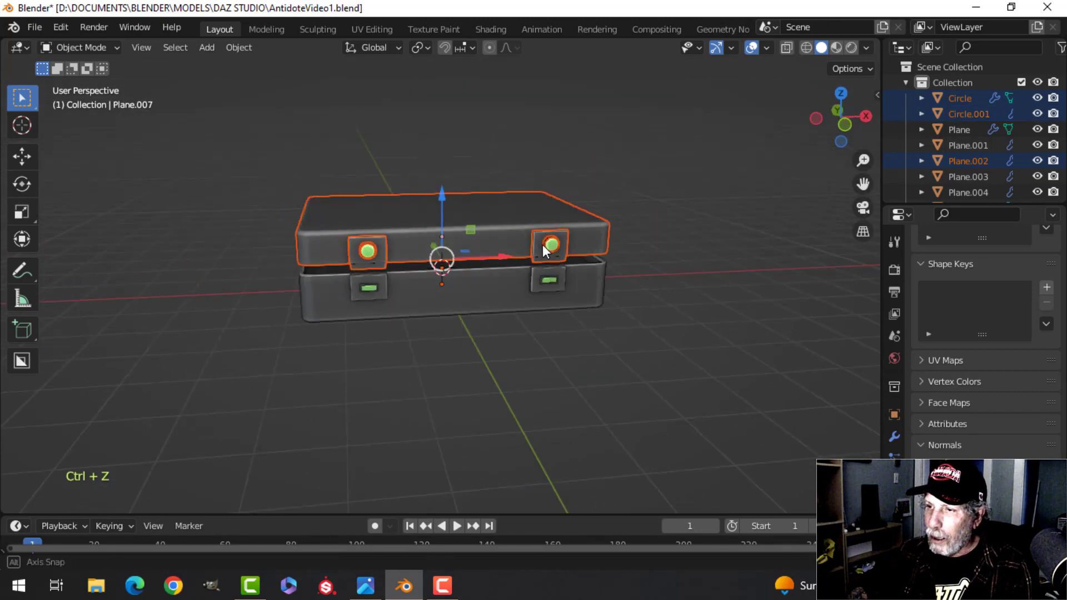
Step: Move the selected lid and upper latch parts into a new collection named TOP and collapse it in the outliner
{"action": "key", "text": "m"}
{"action": "left_click", "coordinate": [555, 243]}
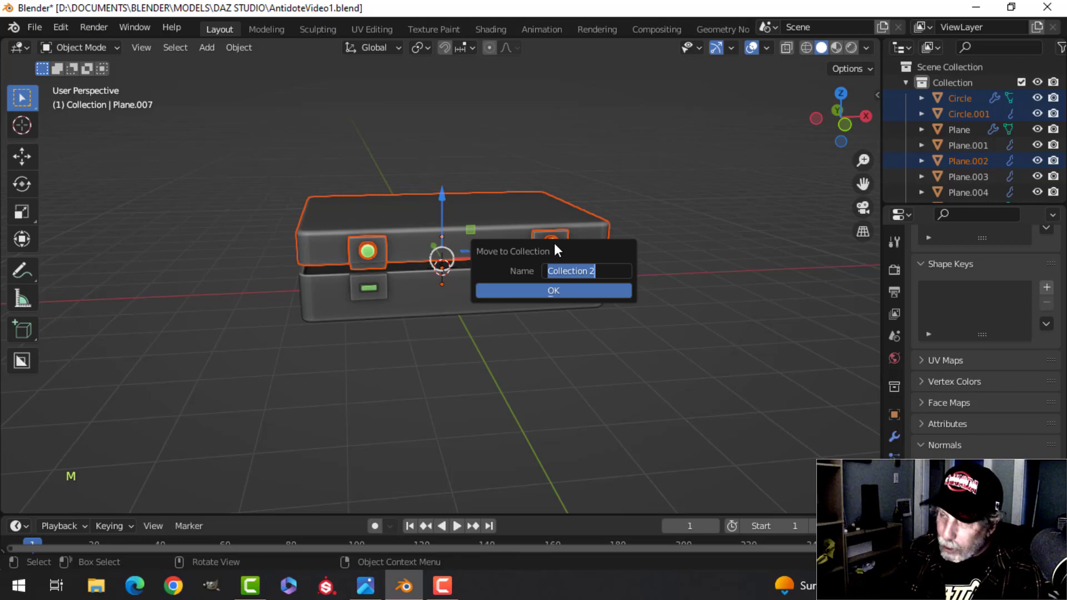
{"action": "type", "text": "TOP"}
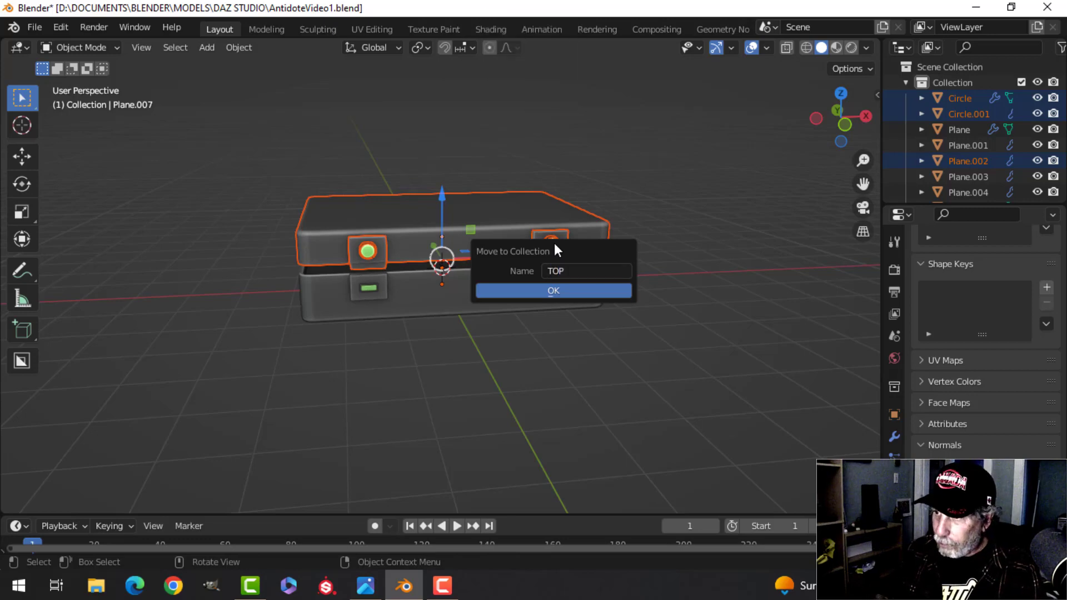
{"action": "left_click", "coordinate": [591, 292]}
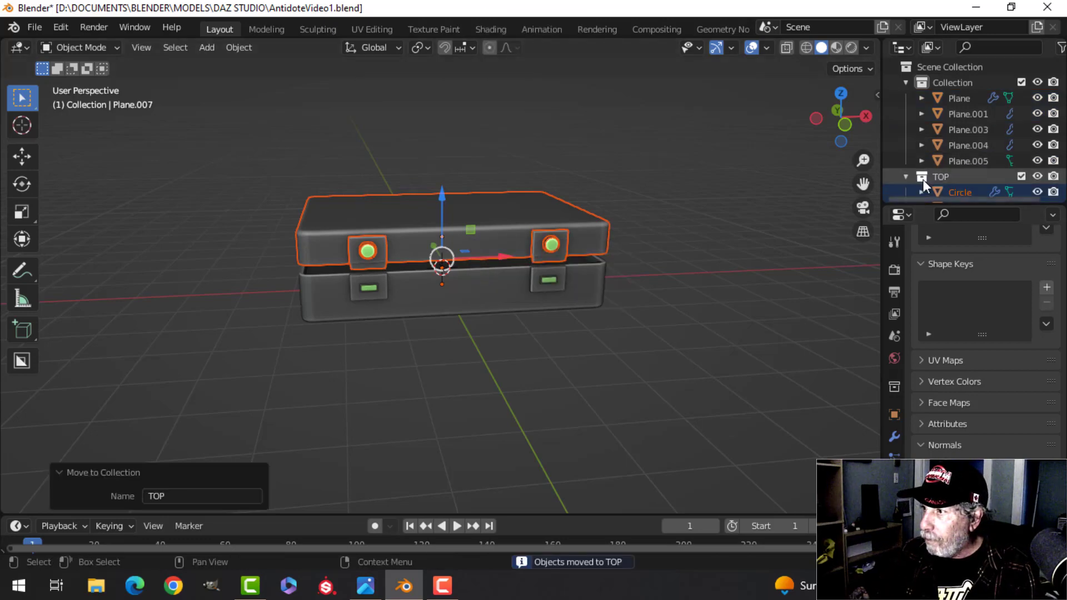
{"action": "left_click", "coordinate": [902, 177]}
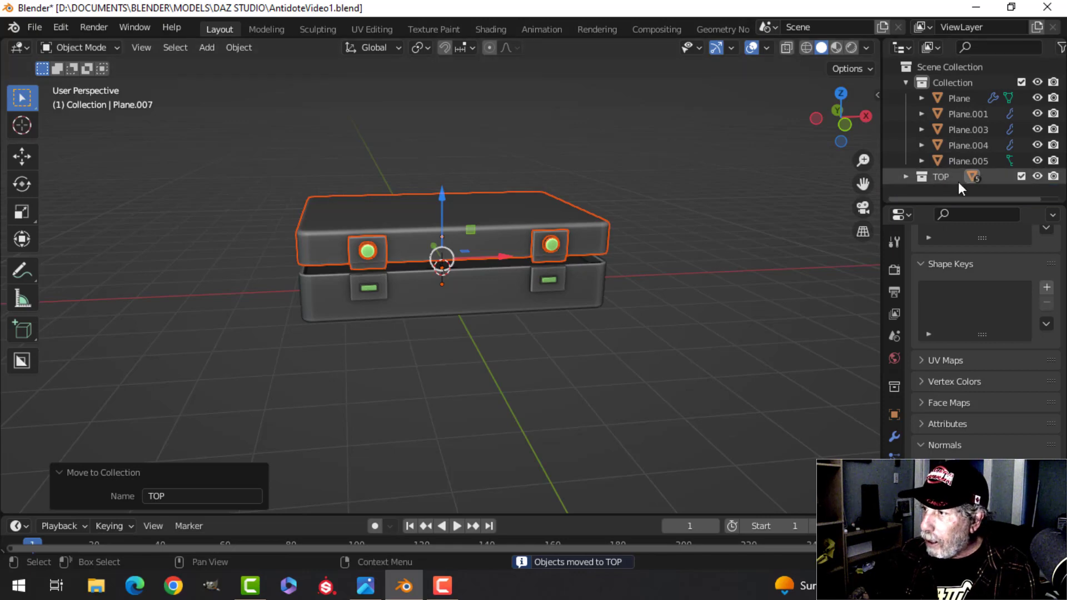
Step: Hide the TOP collection and move all the remaining case parts into a new collection named BOTTOM, collapsed in the outliner
{"action": "left_click", "coordinate": [1038, 176]}
{"action": "key", "text": "a"}
{"action": "scroll", "coordinate": [612, 245], "scroll_direction": "down", "scroll_amount": 2}
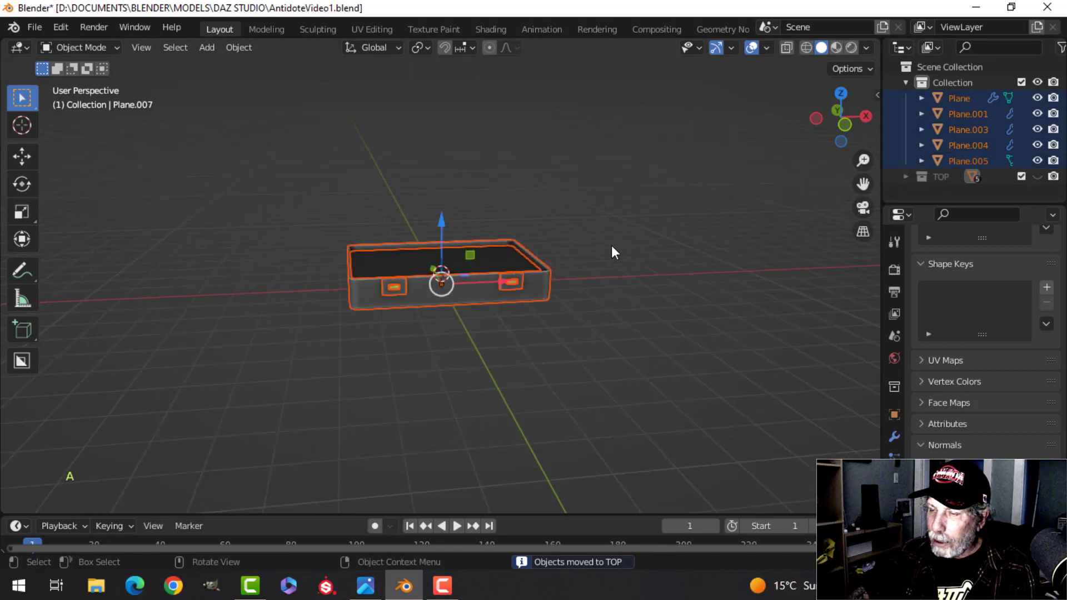
{"action": "key", "text": "m"}
{"action": "left_click", "coordinate": [612, 245]}
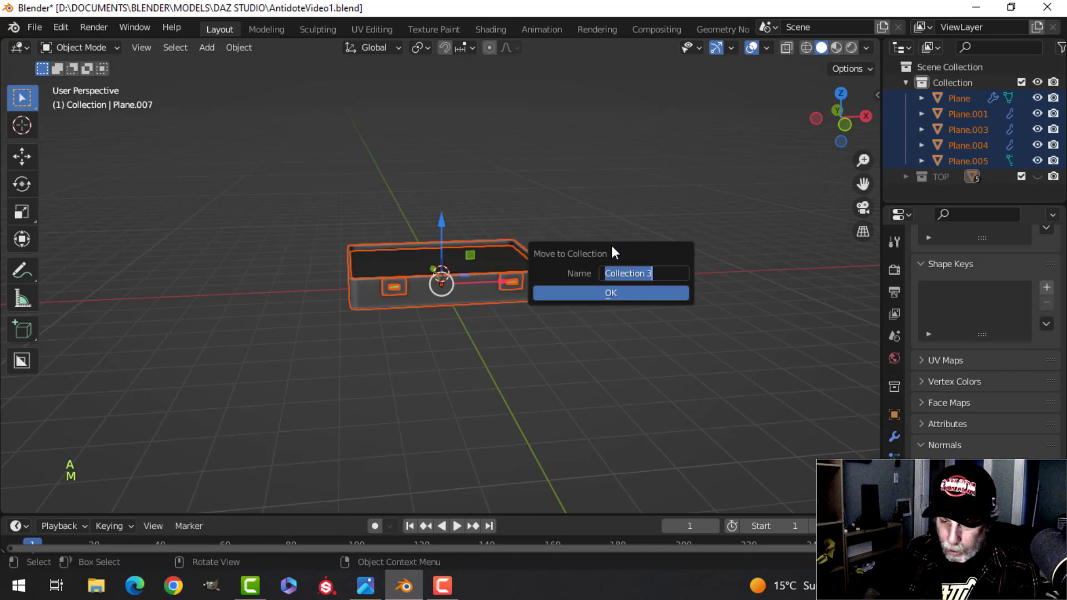
{"action": "type", "text": "BOTTOM"}
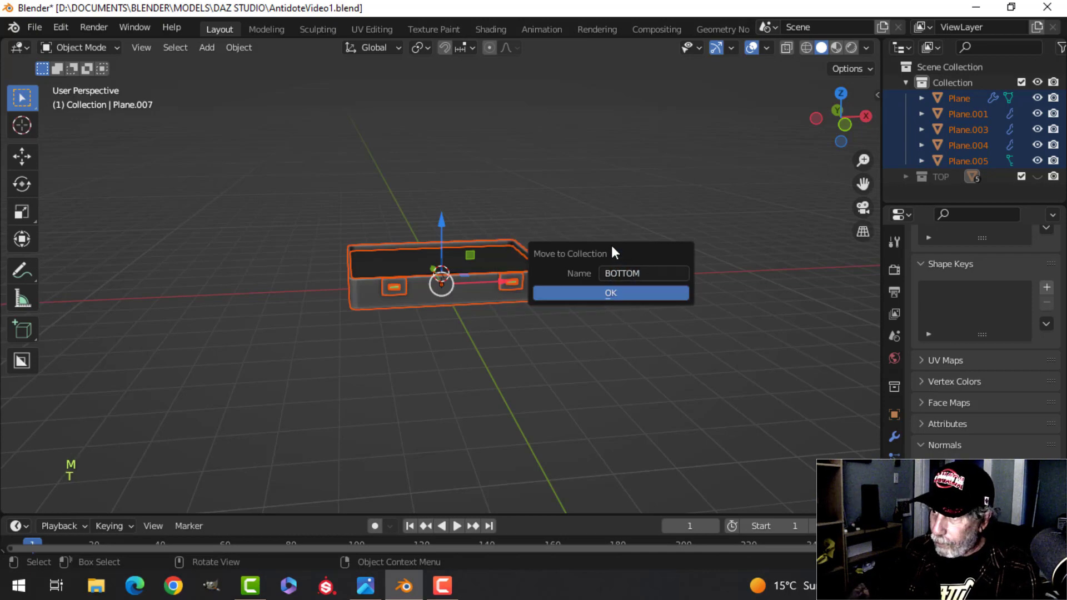
{"action": "left_click", "coordinate": [609, 296]}
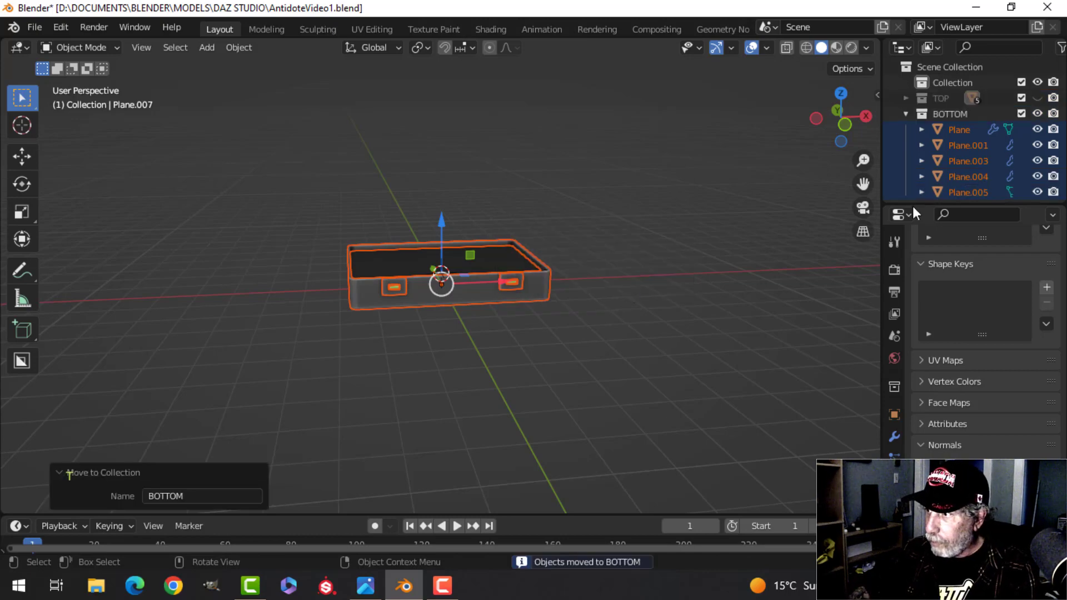
{"action": "left_click", "coordinate": [906, 114]}
Step: Show the TOP collection again and select only the objects it contains
{"action": "left_click", "coordinate": [1038, 97]}
{"action": "key", "text": "alt+a"}
{"action": "middle_click_drag", "start_coordinate": [706, 191], "coordinate": [684, 197], "text": "alt"}
{"action": "left_click", "coordinate": [942, 97]}
{"action": "right_click", "coordinate": [941, 98]}
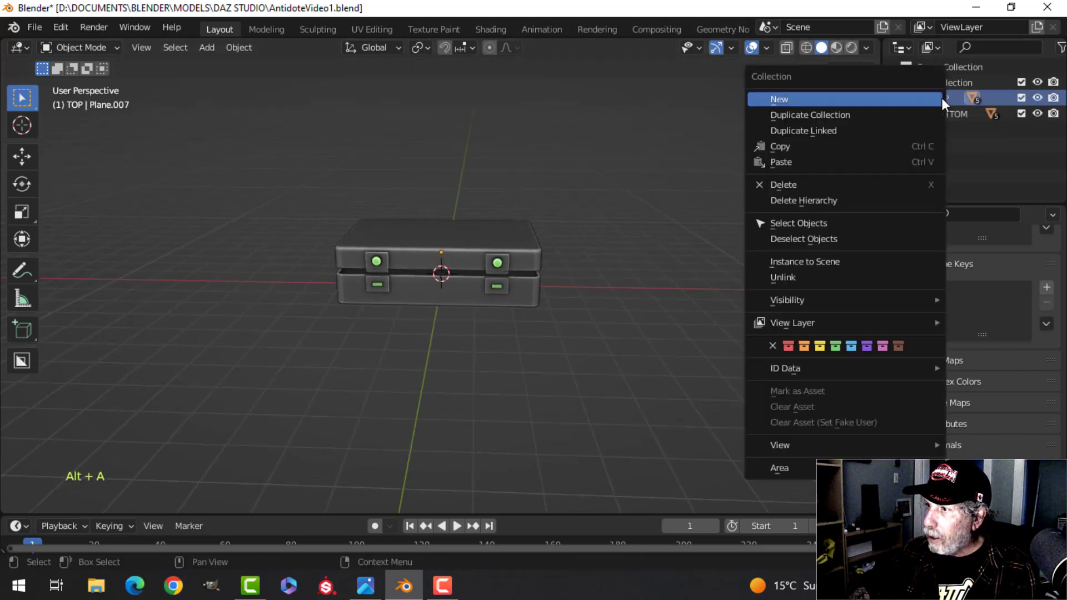
{"action": "left_click", "coordinate": [825, 223]}
{"action": "middle_click_drag", "start_coordinate": [514, 178], "coordinate": [515, 177]}
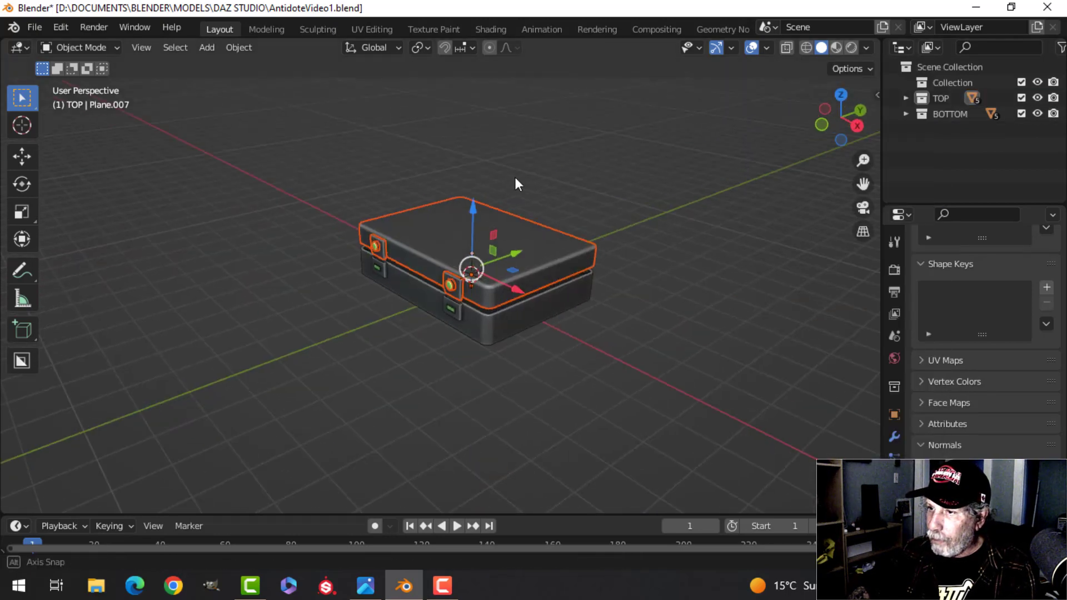
Step: Select all the lid parts' geometry in Edit Mode, seen from the right, and set the transform pivot point to 3D Cursor
{"action": "key", "text": "Tab"}
{"action": "key", "text": "a"}
{"action": "scroll", "coordinate": [608, 176], "scroll_direction": "up", "scroll_amount": 3}
{"action": "middle_click_drag", "start_coordinate": [608, 177], "coordinate": [529, 156]}
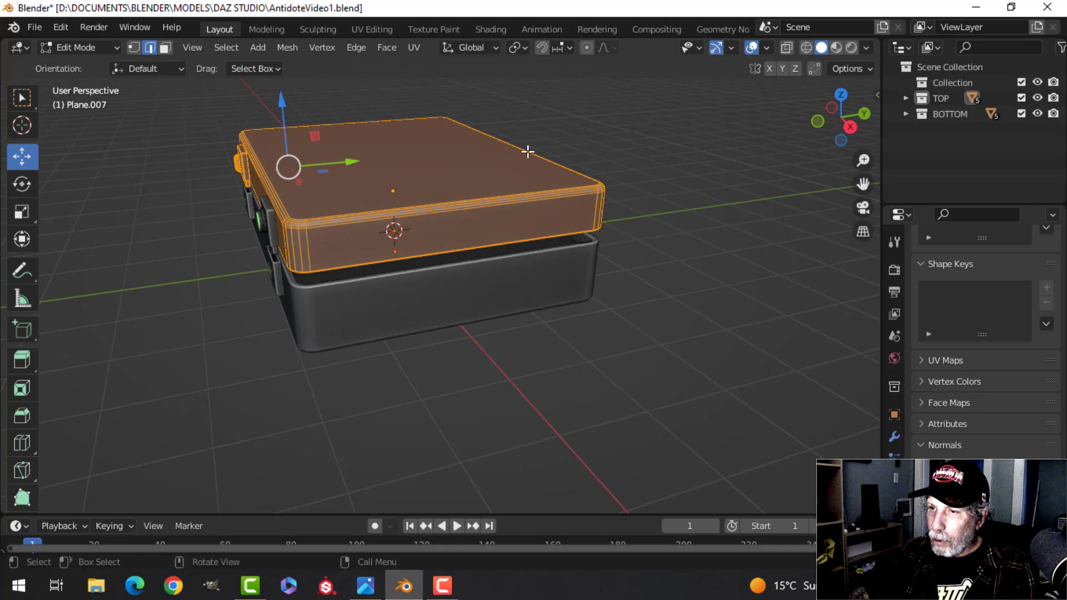
{"action": "key", "text": "KP_3"}
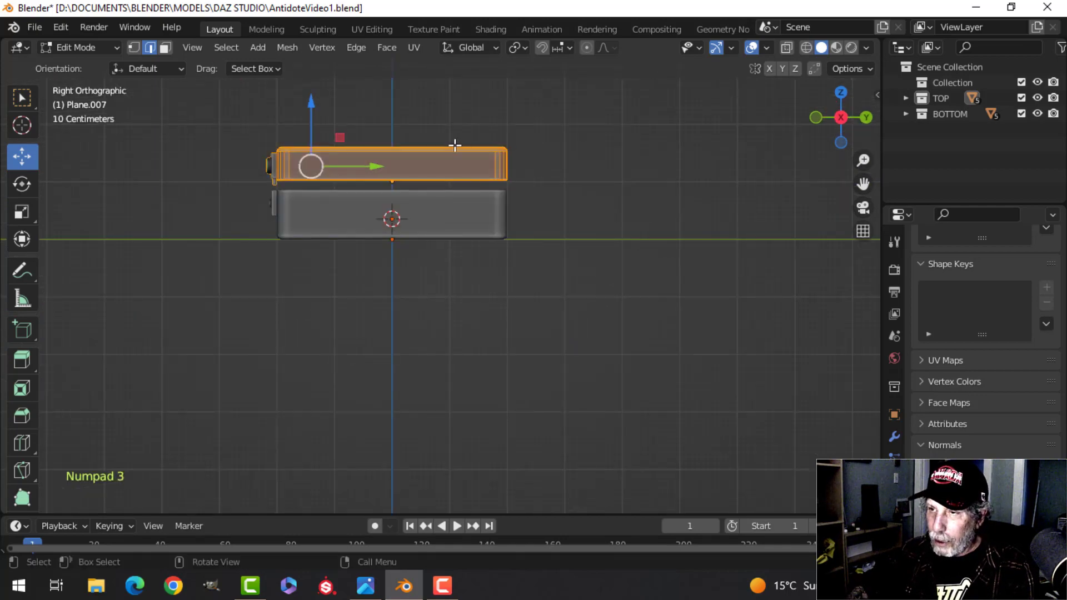
{"action": "middle_click_drag", "start_coordinate": [455, 145], "coordinate": [488, 148], "text": "shift"}
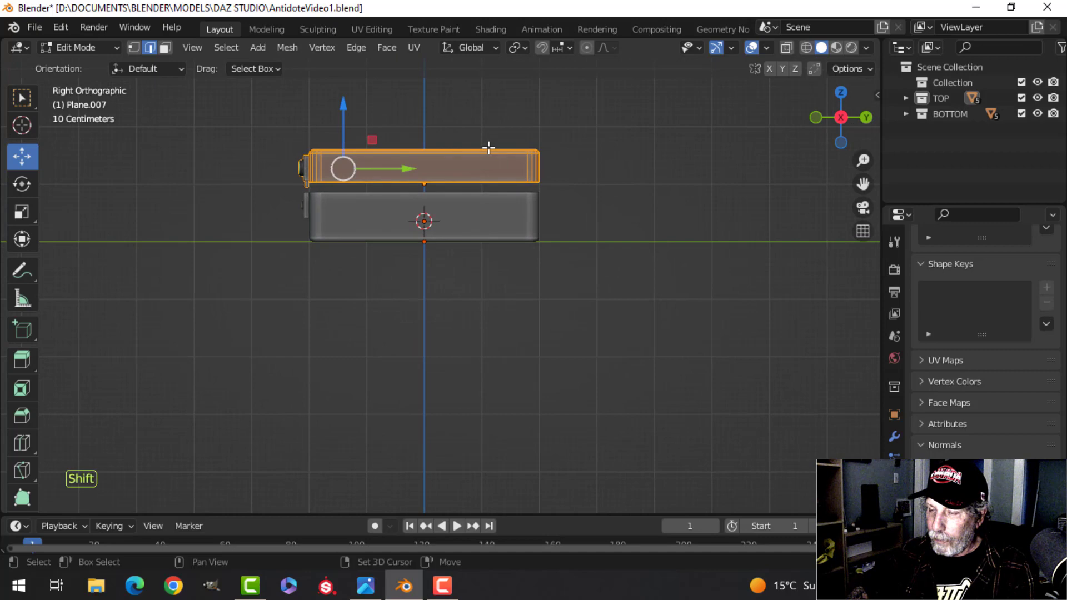
{"action": "left_click", "coordinate": [521, 47]}
{"action": "left_click", "coordinate": [536, 83]}
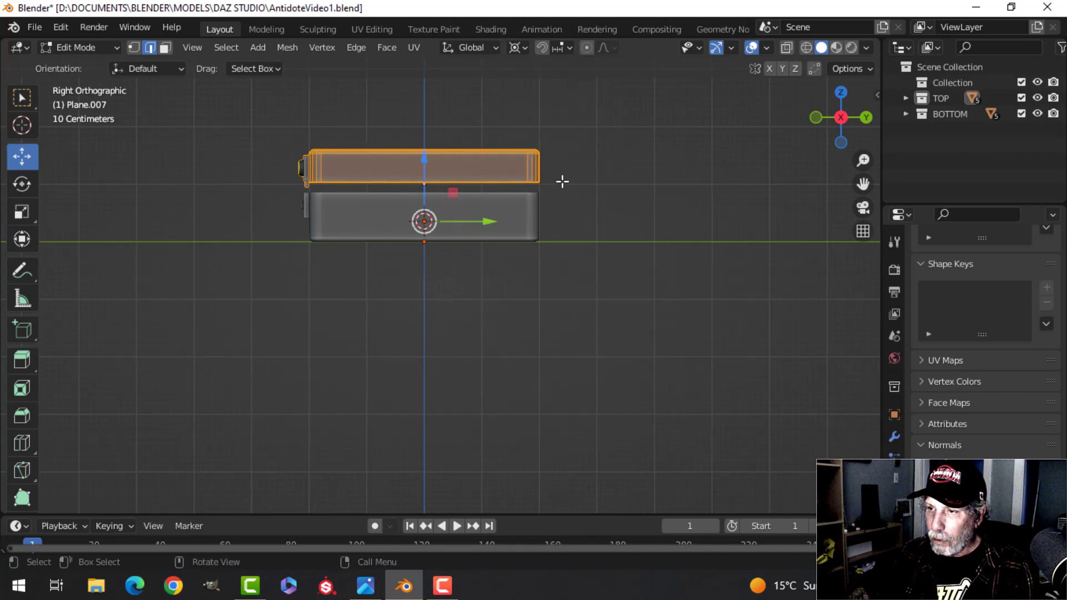
Step: Rotate the lid geometry by -90° around the global X axis so it stands upright
{"action": "key", "text": "r"}
{"action": "key", "text": "x"}
{"action": "key", "text": "9"}
{"action": "key", "text": "0"}
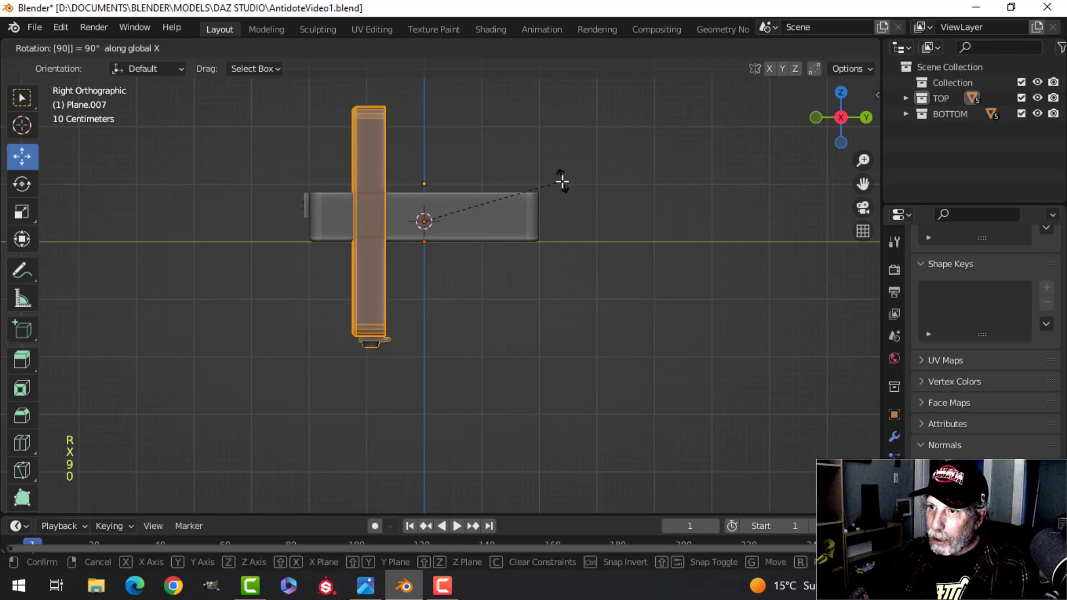
{"action": "key", "text": "minus"}
{"action": "key", "text": "Return"}
{"action": "middle_click_drag", "start_coordinate": [562, 180], "coordinate": [342, 235]}
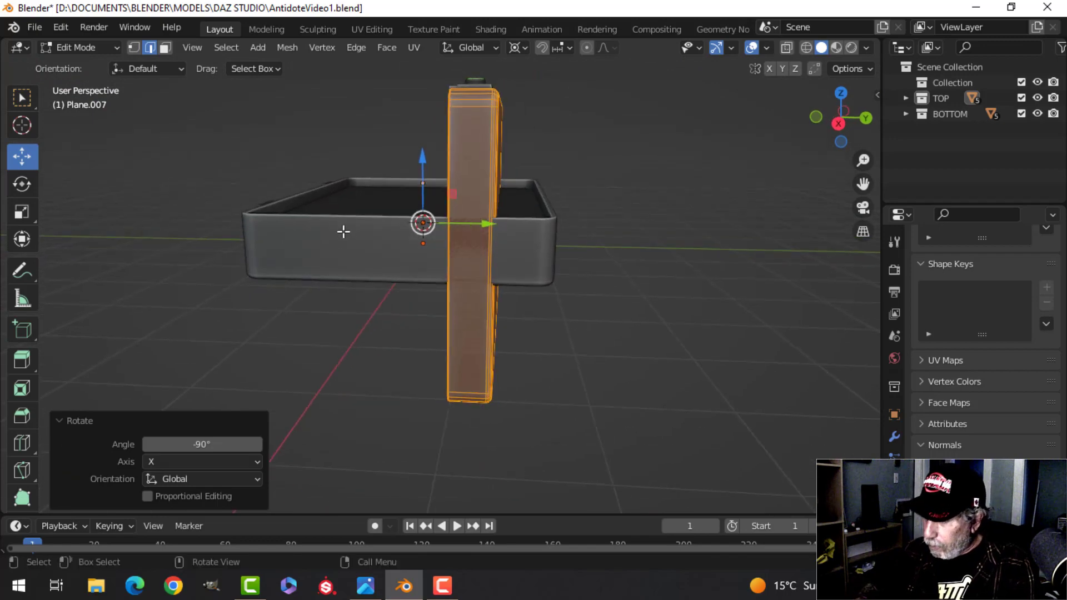
Step: Move the upright lid in the right side view to the rear top edge of the bottom case and return to Object Mode
{"action": "key", "text": "KP_3"}
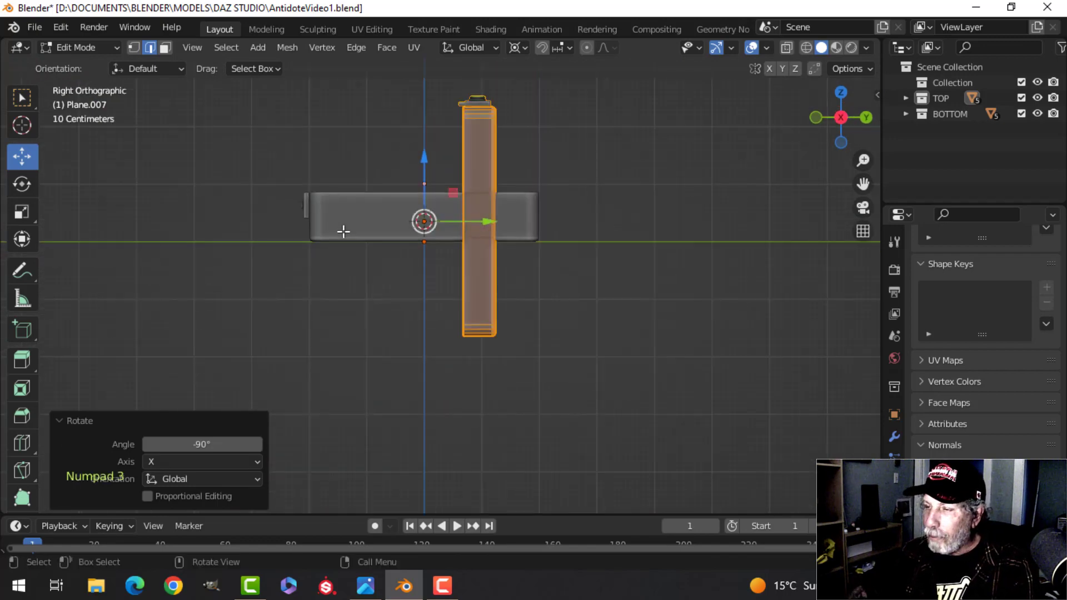
{"action": "scroll", "coordinate": [501, 226], "scroll_direction": "down", "scroll_amount": 2}
{"action": "key", "text": "g"}
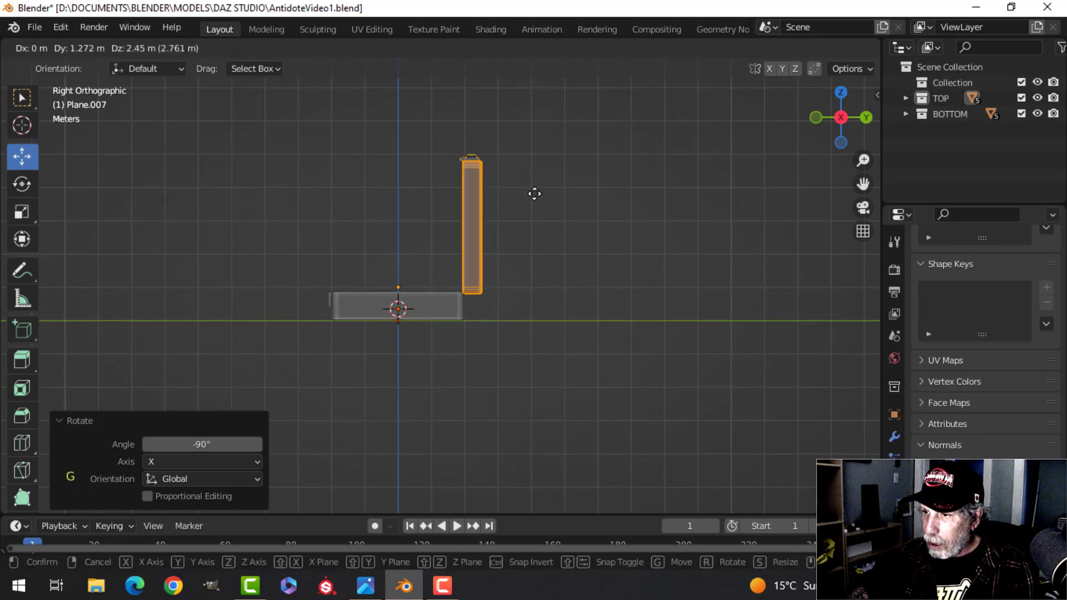
{"action": "left_click", "coordinate": [535, 192]}
{"action": "middle_click_drag", "start_coordinate": [500, 224], "coordinate": [482, 281]}
{"action": "key", "text": "alt+a"}
{"action": "key", "text": "Tab"}
Step: Select the long straight edge along the rear rim of the bottom case in Edit Mode
{"action": "key", "text": "alt+a"}
{"action": "scroll", "coordinate": [482, 282], "scroll_direction": "up", "scroll_amount": 3}
{"action": "middle_click_drag", "start_coordinate": [482, 282], "coordinate": [430, 283], "text": "shift"}
{"action": "key", "text": "Tab"}
{"action": "key", "text": "alt+a"}
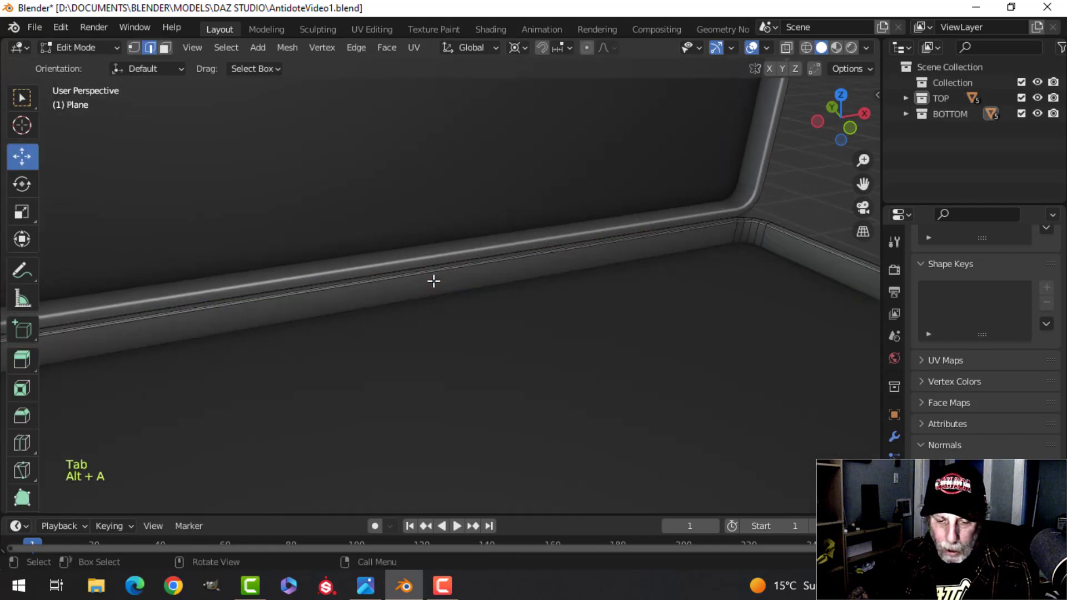
{"action": "left_click", "coordinate": [401, 279]}
{"action": "scroll", "coordinate": [483, 274], "scroll_direction": "down", "scroll_amount": 4}
{"action": "middle_click_drag", "start_coordinate": [482, 274], "coordinate": [464, 266]}
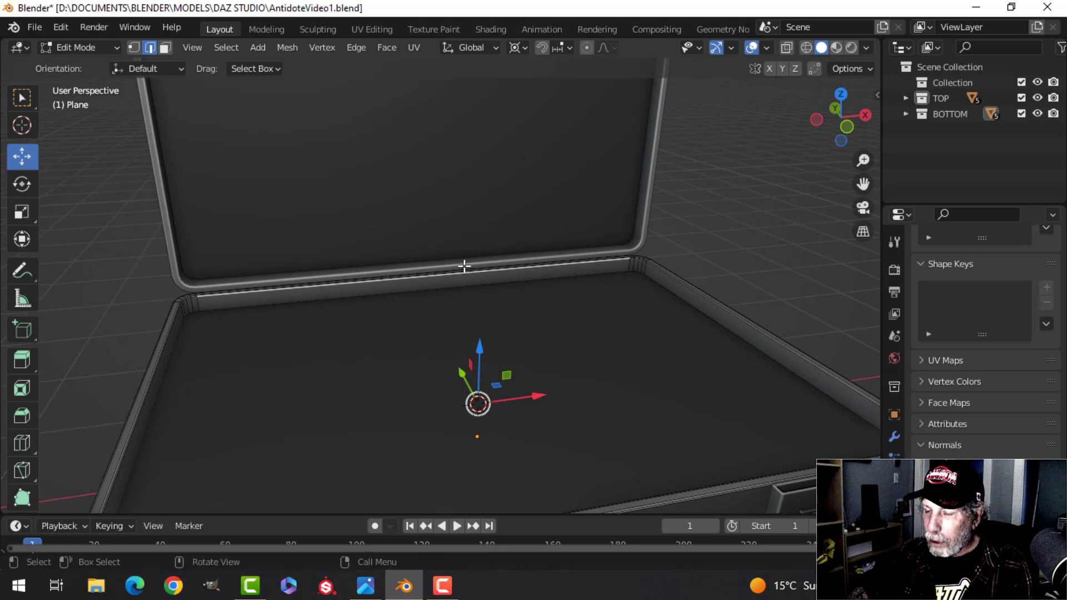
{"action": "scroll", "coordinate": [518, 256], "scroll_direction": "up", "scroll_amount": 1}
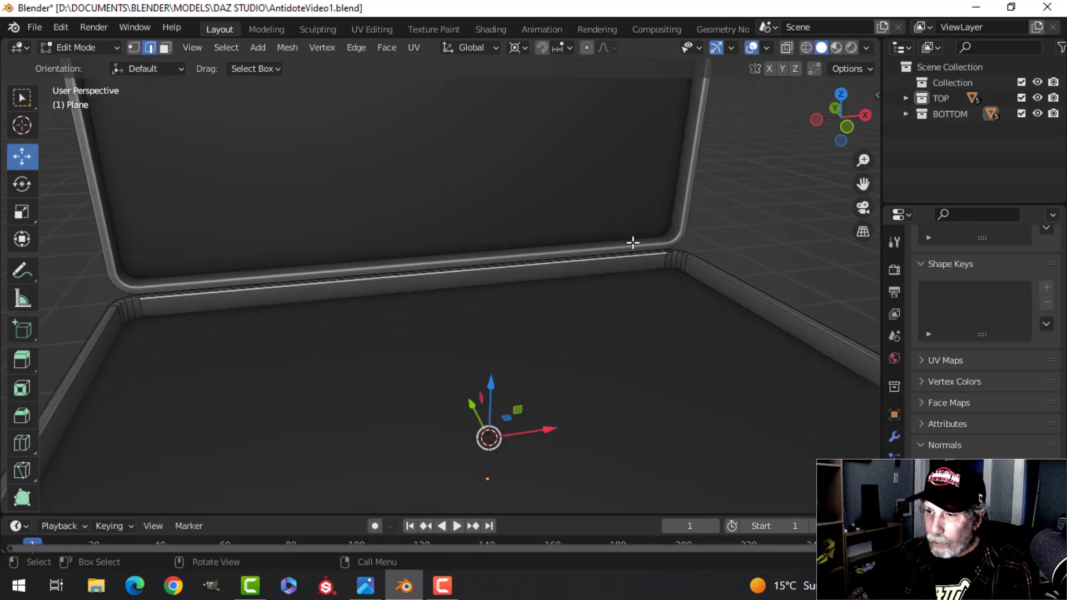
Step: Duplicate the rear rim edge and try scaling the copy to 0.858 about the 3D cursor
{"action": "key", "text": "shift+d"}
{"action": "key", "text": "s"}
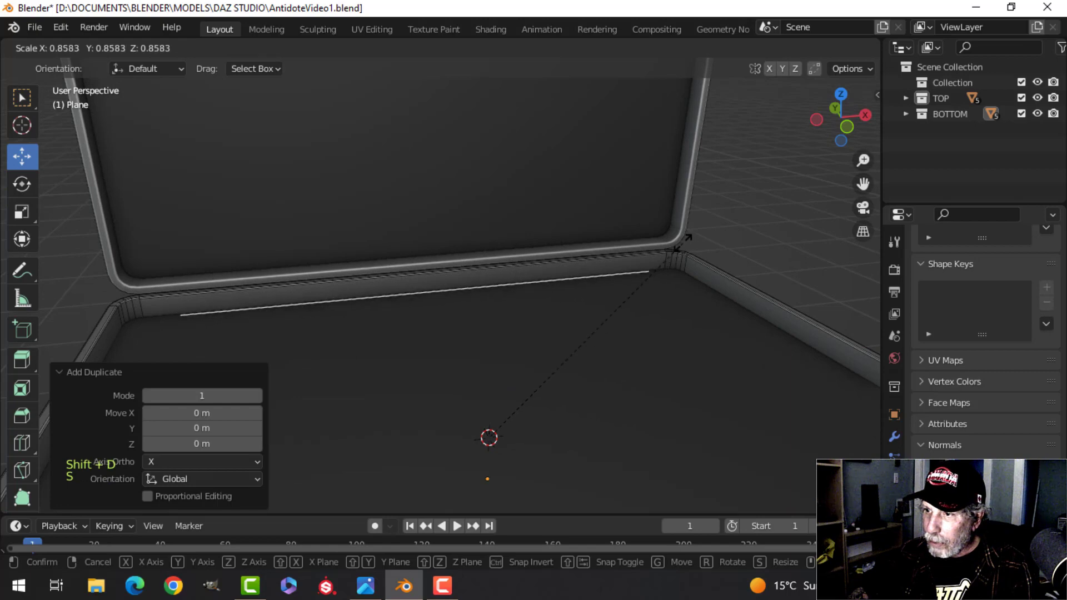
{"action": "left_click", "coordinate": [689, 240]}
Step: Set the pivot point to Median Point, undo the last scaling and shrink the duplicated edge about its own centre
{"action": "left_click", "coordinate": [522, 48]}
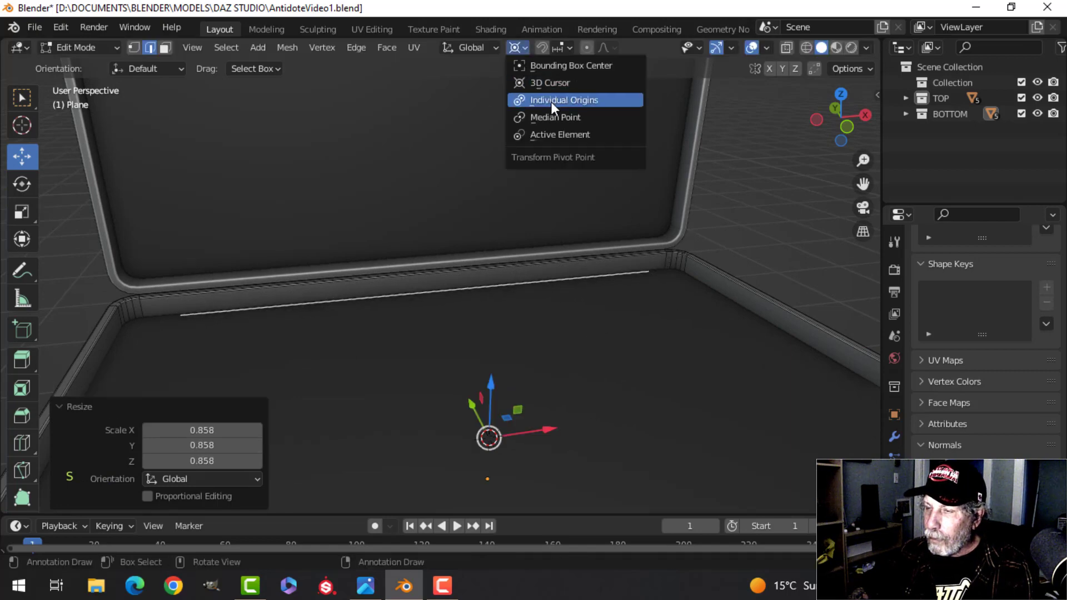
{"action": "left_click", "coordinate": [553, 116]}
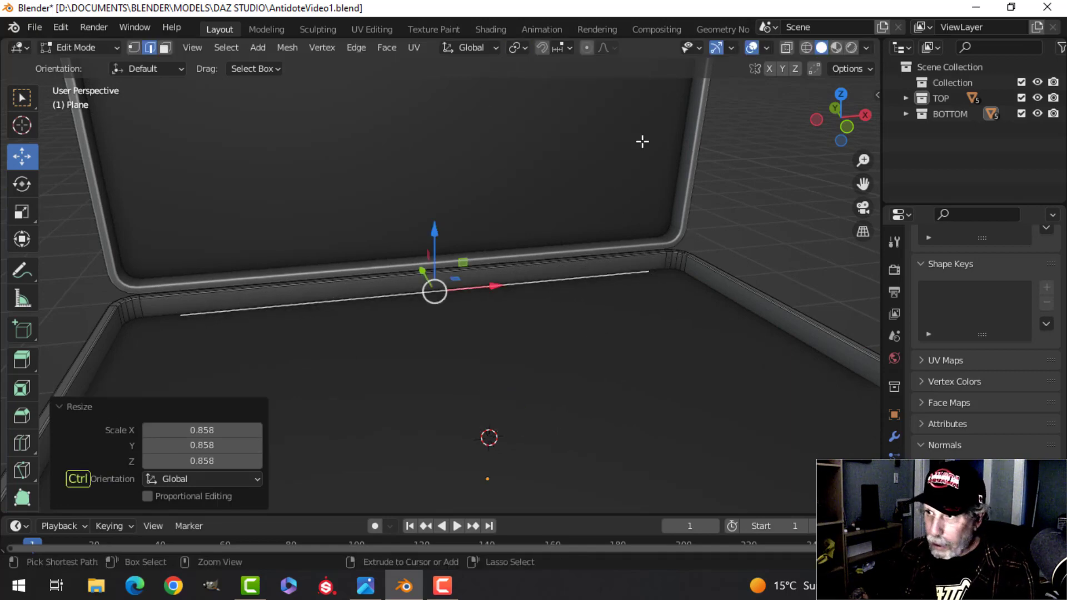
{"action": "key", "text": "ctrl+z"}
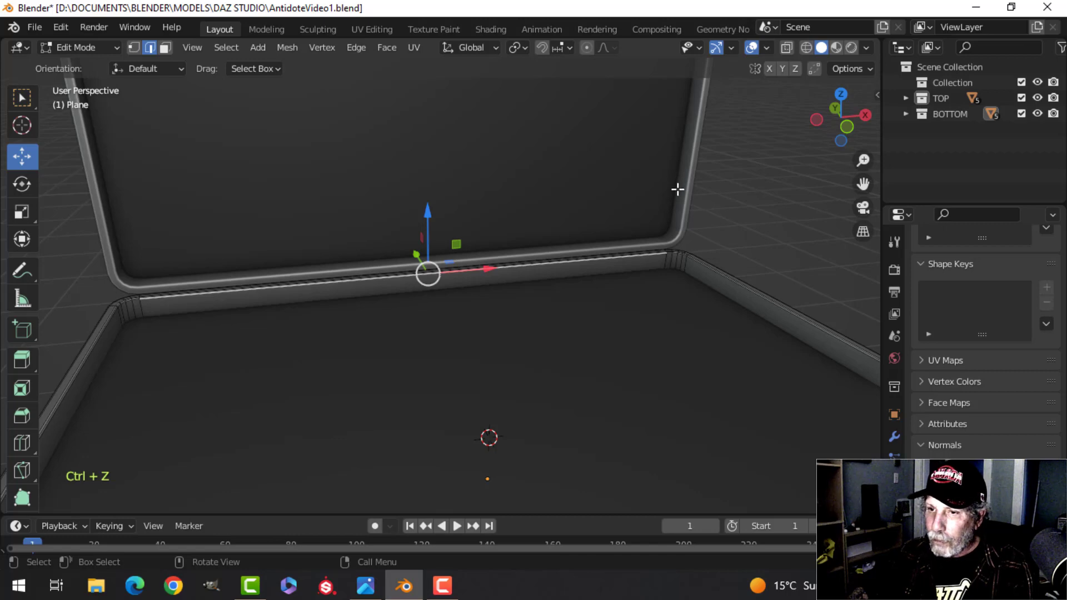
{"action": "key", "text": "s"}
{"action": "left_click", "coordinate": [634, 195]}
Step: Separate the duplicated edge into its own object and return to Object Mode
{"action": "key", "text": "p"}
{"action": "left_click", "coordinate": [521, 201]}
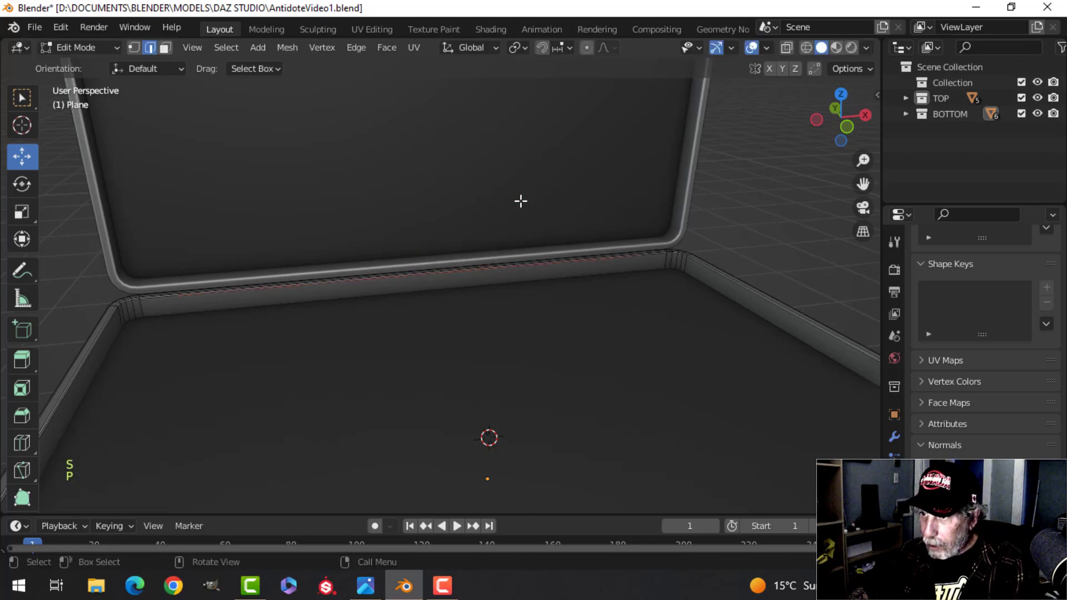
{"action": "key", "text": "Tab"}
Step: Select only the bottom case shell and hide it to expose the separated edge
{"action": "middle_click_drag", "start_coordinate": [415, 278], "coordinate": [475, 277]}
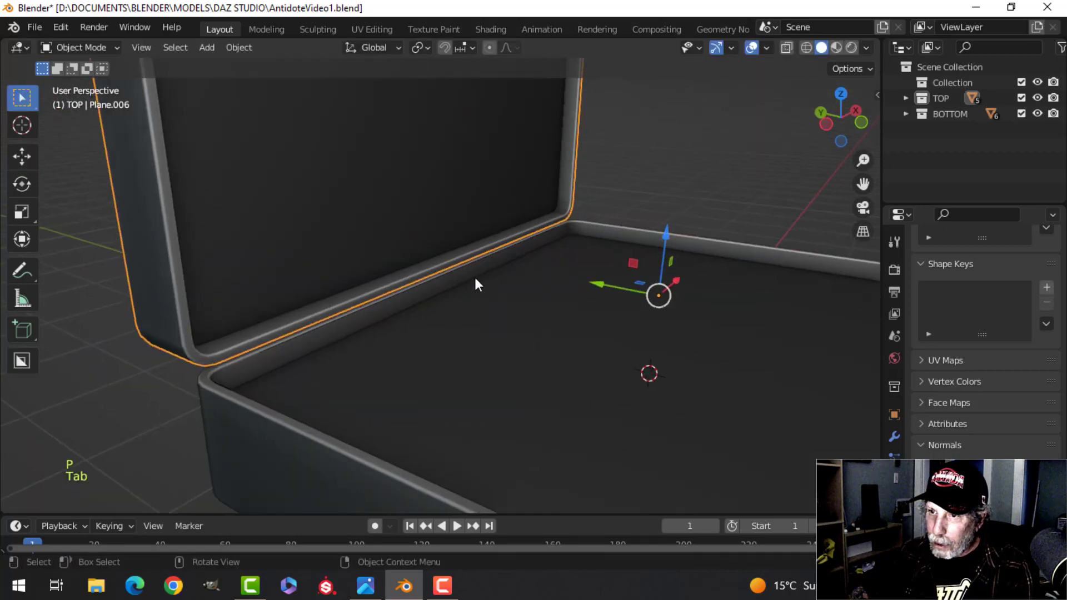
{"action": "scroll", "coordinate": [467, 278], "scroll_direction": "up", "scroll_amount": 1}
{"action": "middle_click_drag", "start_coordinate": [378, 305], "coordinate": [389, 248], "text": "shift"}
{"action": "scroll", "coordinate": [411, 242], "scroll_direction": "up", "scroll_amount": 3}
{"action": "key", "text": "alt+a"}
{"action": "left_click", "coordinate": [290, 213]}
{"action": "scroll", "coordinate": [402, 222], "scroll_direction": "down", "scroll_amount": 4}
{"action": "key", "text": "h"}
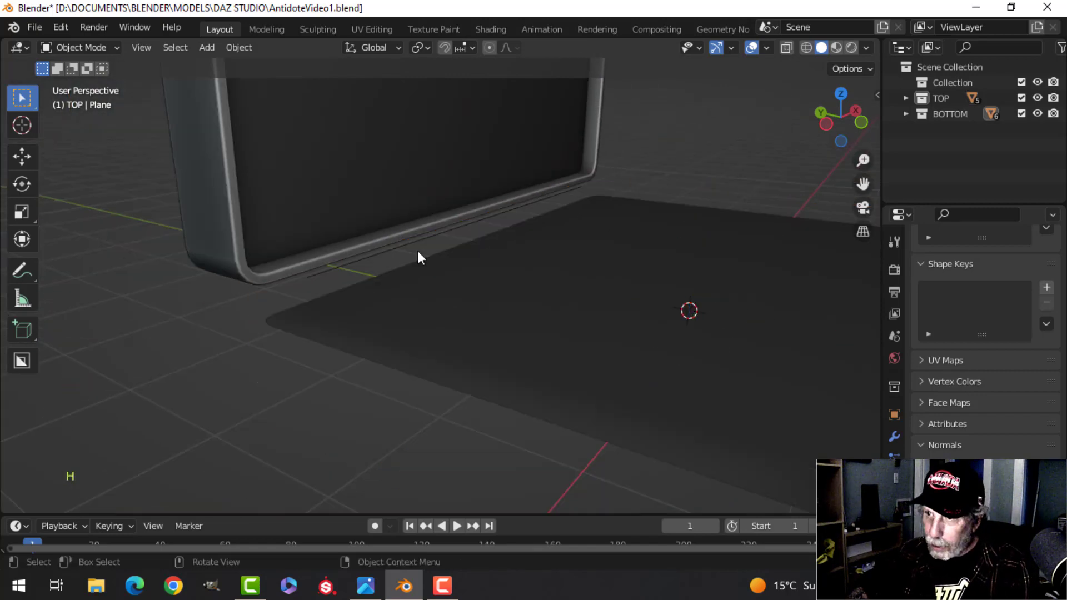
Step: Select the separated hinge edge and convert it to a curve
{"action": "left_click", "coordinate": [476, 241]}
{"action": "scroll", "coordinate": [476, 240], "scroll_direction": "up", "scroll_amount": 2}
{"action": "middle_click_drag", "start_coordinate": [476, 240], "coordinate": [441, 255]}
{"action": "right_click", "coordinate": [428, 253]}
{"action": "mouse_move", "coordinate": [393, 306]}
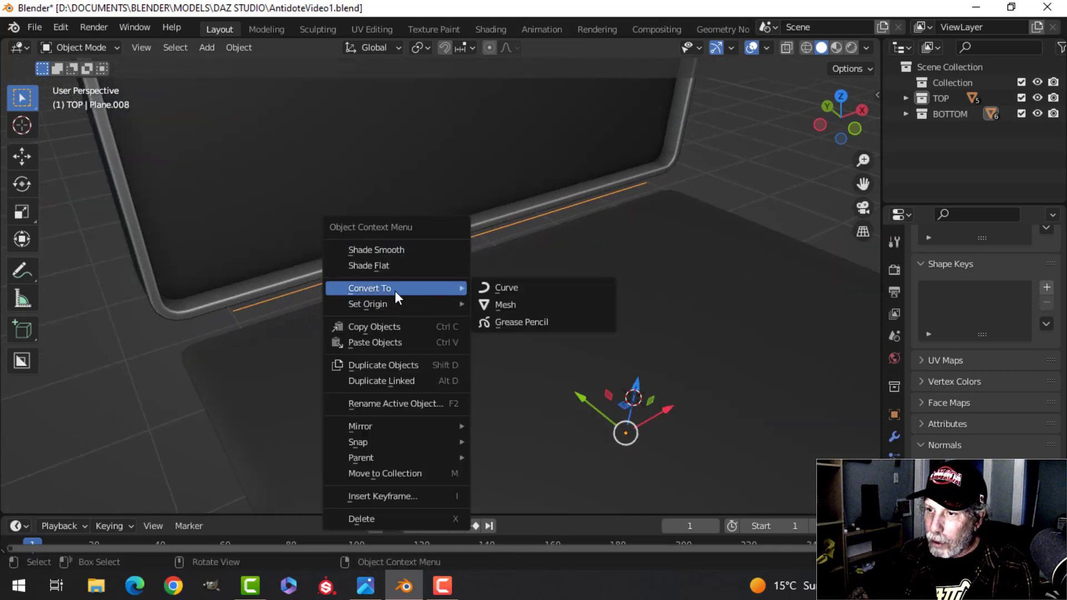
{"action": "left_click", "coordinate": [514, 286]}
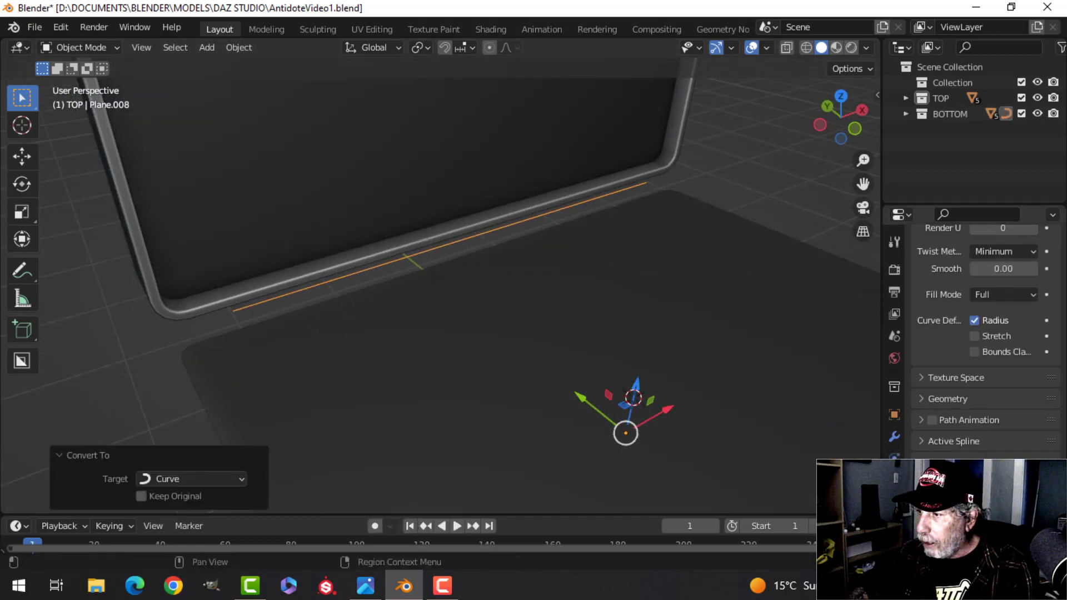
Step: Give the hinge curve a round bevel with a depth of 0.047 m, then unhide the bottom shell and clear the selection
{"action": "left_click", "coordinate": [927, 384]}
{"action": "scroll", "coordinate": [952, 411], "scroll_direction": "down", "scroll_amount": 10}
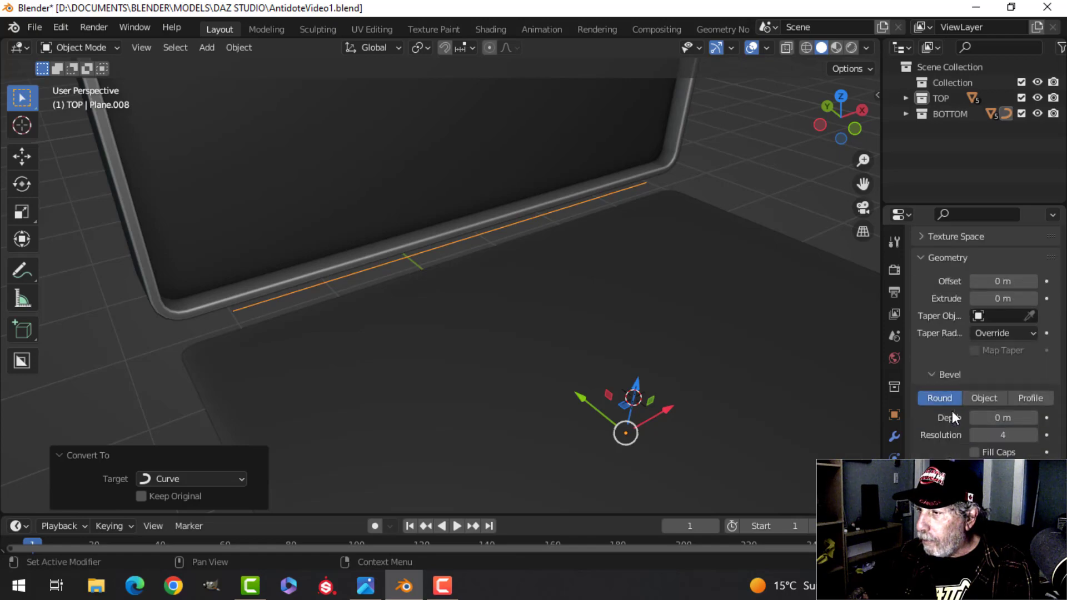
{"action": "left_click_drag", "start_coordinate": [1003, 354], "coordinate": [1029, 354], "text": "shift"}
{"action": "middle_click_drag", "start_coordinate": [555, 284], "coordinate": [491, 290]}
{"action": "scroll", "coordinate": [585, 274], "scroll_direction": "up", "scroll_amount": 4}
{"action": "scroll", "coordinate": [481, 285], "scroll_direction": "down", "scroll_amount": 5}
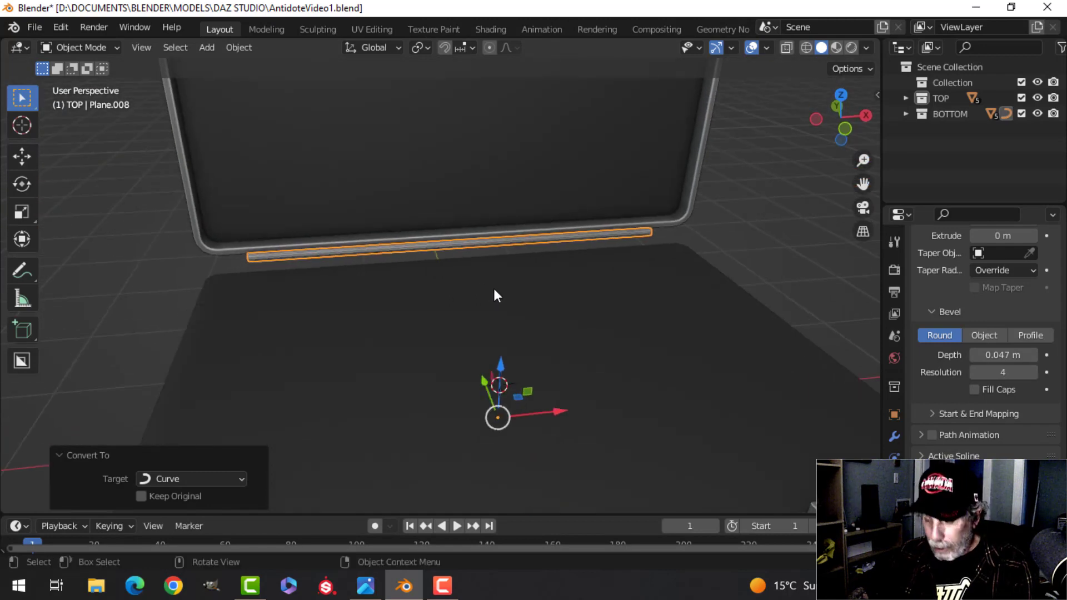
{"action": "key", "text": "alt+h"}
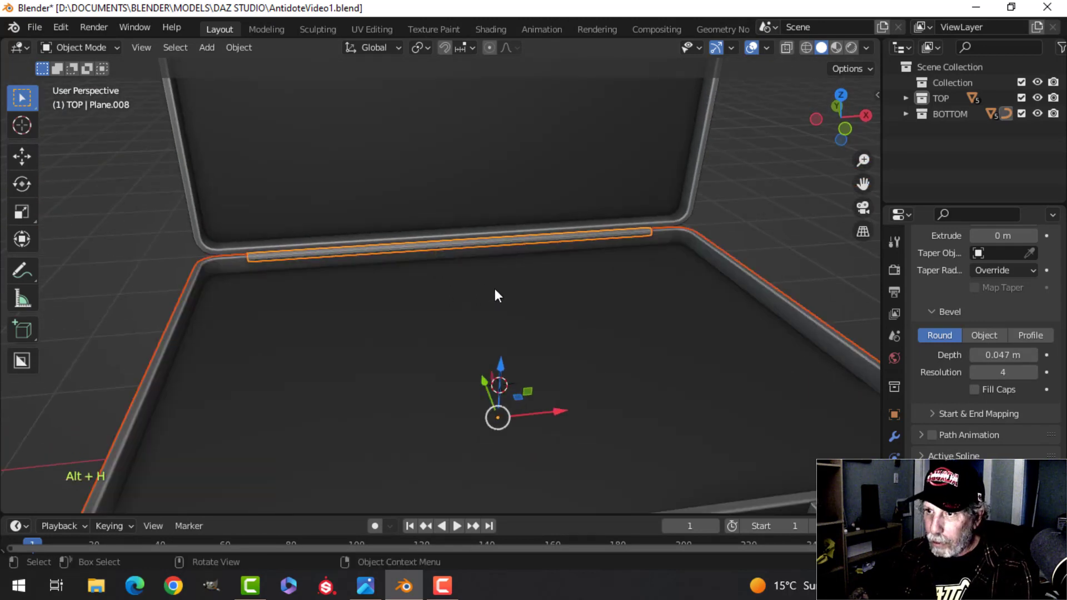
{"action": "key", "text": "alt+a"}
Step: Move the whole hinge curve about 0.023 m in Y and 0.02 m up in Edit Mode, keeping it level in side view
{"action": "middle_click_drag", "start_coordinate": [382, 262], "coordinate": [499, 234]}
{"action": "scroll", "coordinate": [492, 260], "scroll_direction": "up", "scroll_amount": 3}
{"action": "left_click", "coordinate": [430, 259]}
{"action": "key", "text": "Tab"}
{"action": "key", "text": "a"}
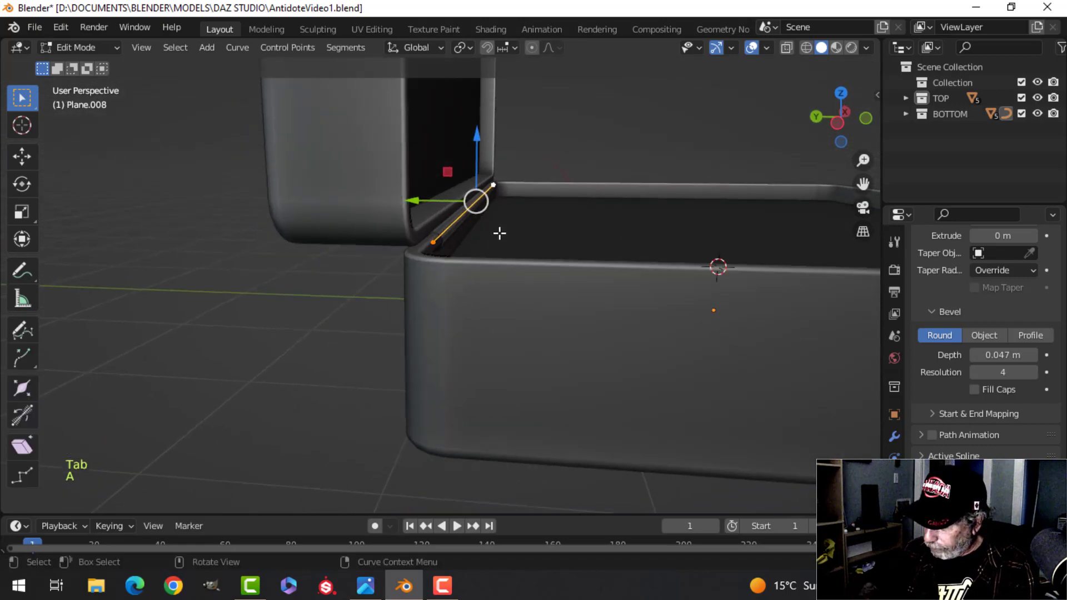
{"action": "key", "text": "KP_3"}
{"action": "scroll", "coordinate": [501, 233], "scroll_direction": "up", "scroll_amount": 4}
{"action": "middle_click_drag", "start_coordinate": [443, 211], "coordinate": [458, 353], "text": "shift"}
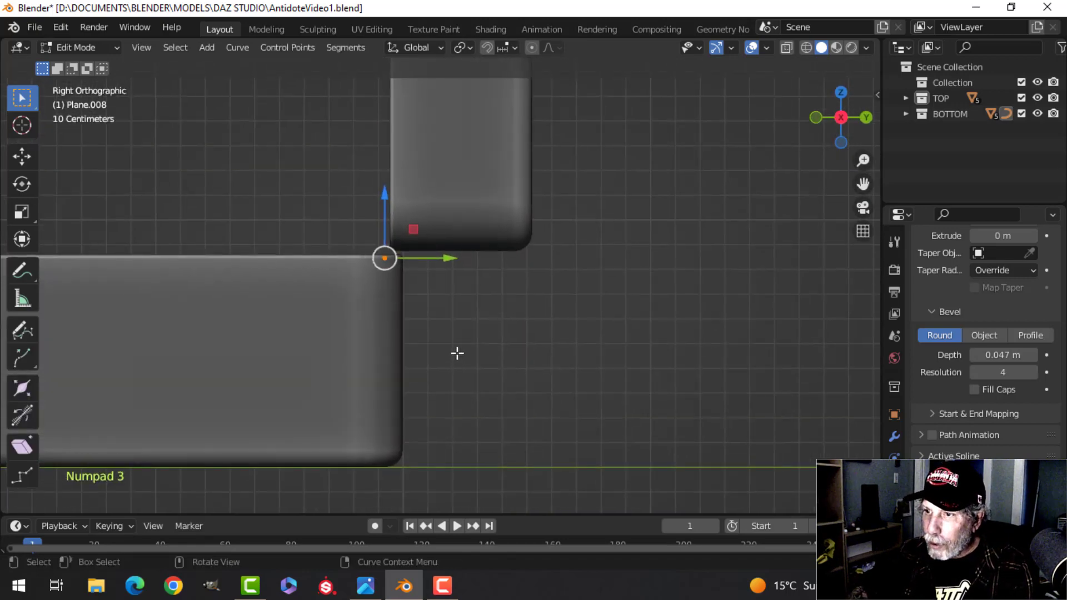
{"action": "scroll", "coordinate": [457, 345], "scroll_direction": "up", "scroll_amount": 4}
{"action": "scroll", "coordinate": [456, 339], "scroll_direction": "up", "scroll_amount": 1}
{"action": "key", "text": "g"}
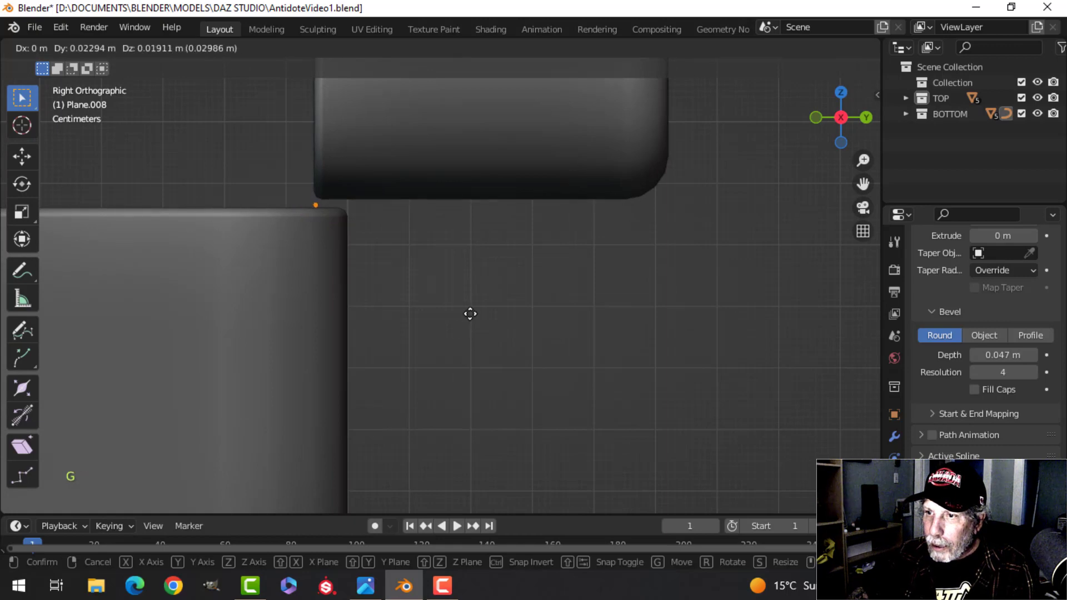
{"action": "left_click", "coordinate": [470, 310]}
{"action": "middle_click_drag", "start_coordinate": [470, 310], "coordinate": [475, 333]}
{"action": "key", "text": "Tab"}
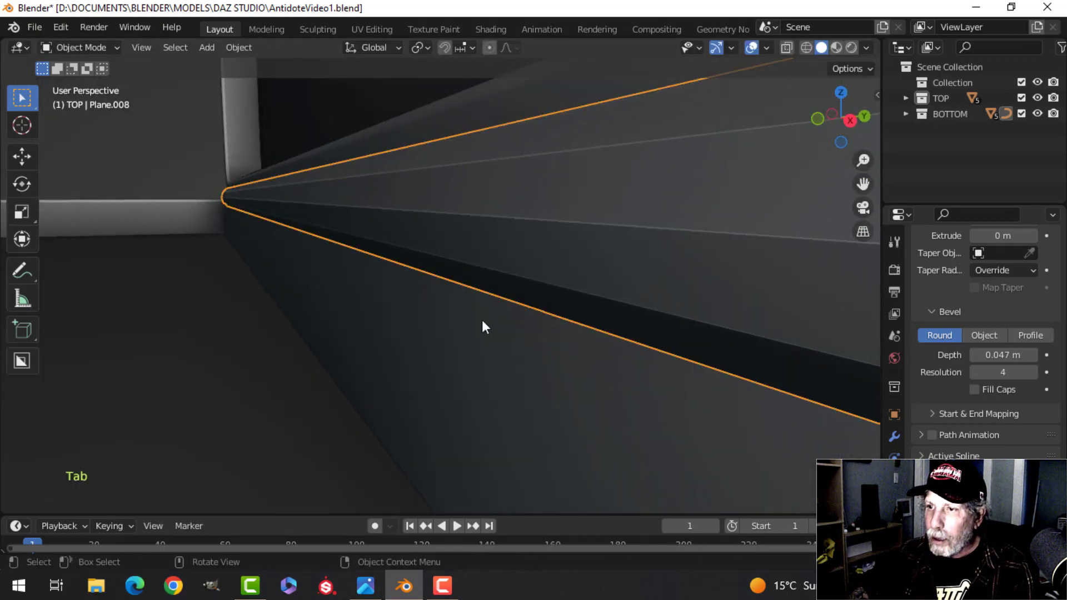
Step: Apply Shade Smooth to the hinge curve and clear the selection
{"action": "scroll", "coordinate": [482, 321], "scroll_direction": "down", "scroll_amount": 1}
{"action": "key", "text": "alt+a"}
{"action": "right_click", "coordinate": [531, 274]}
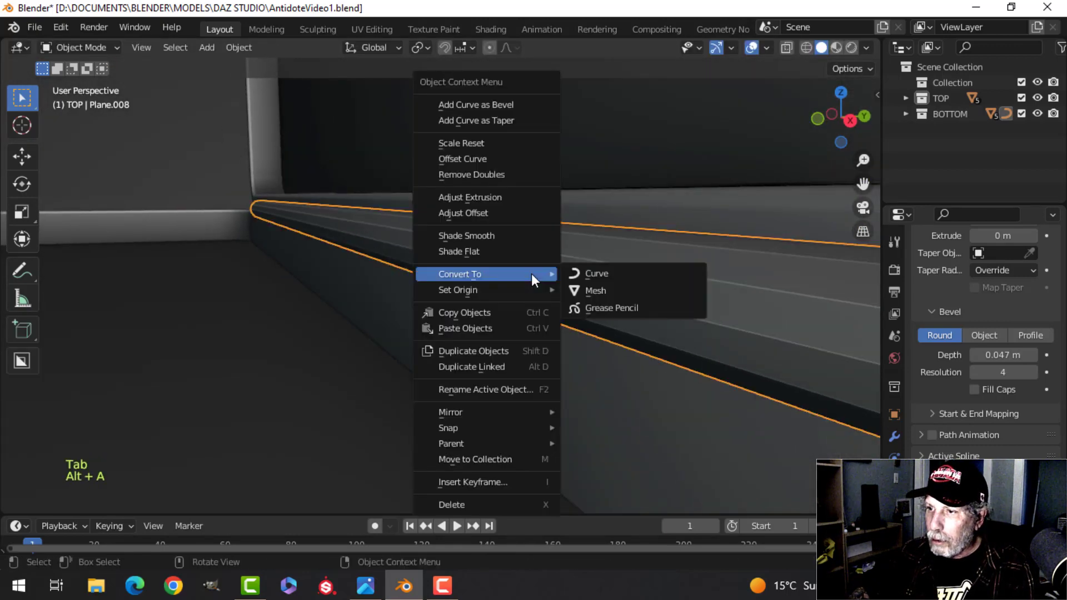
{"action": "left_click", "coordinate": [509, 233]}
{"action": "key", "text": "alt+a"}
{"action": "scroll", "coordinate": [368, 292], "scroll_direction": "down", "scroll_amount": 3}
{"action": "middle_click_drag", "start_coordinate": [368, 291], "coordinate": [502, 312]}
{"action": "scroll", "coordinate": [410, 313], "scroll_direction": "down", "scroll_amount": 6}
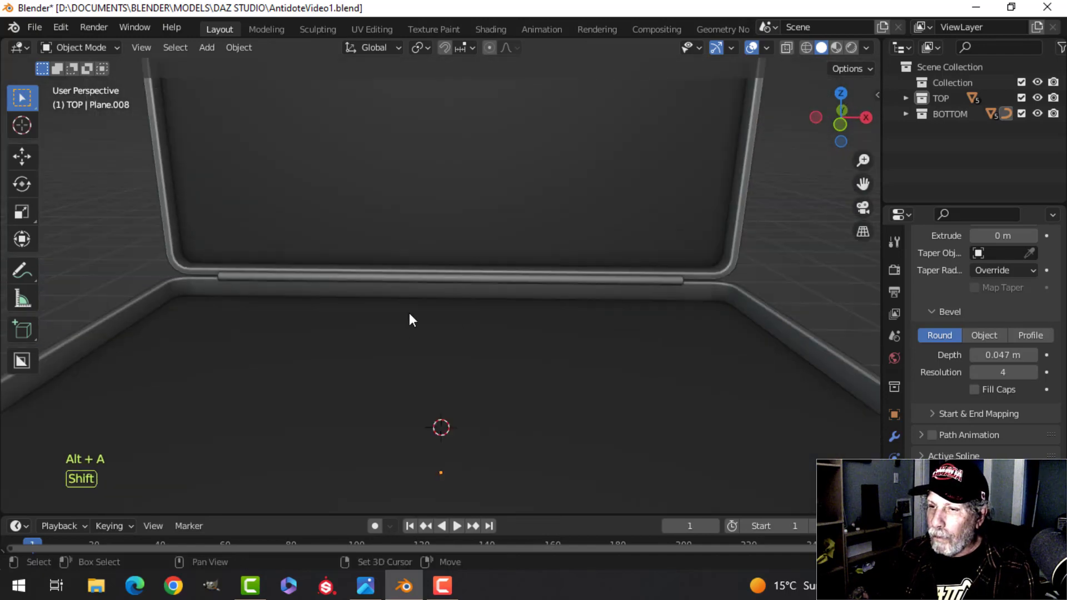
Step: Move the hinge curve's points about 0.02 m in Y and 0.007 m up in side view, then return to Object Mode
{"action": "middle_click_drag", "start_coordinate": [409, 313], "coordinate": [411, 272], "text": "shift"}
{"action": "middle_click_drag", "start_coordinate": [411, 272], "coordinate": [438, 301]}
{"action": "scroll", "coordinate": [471, 320], "scroll_direction": "up", "scroll_amount": 2}
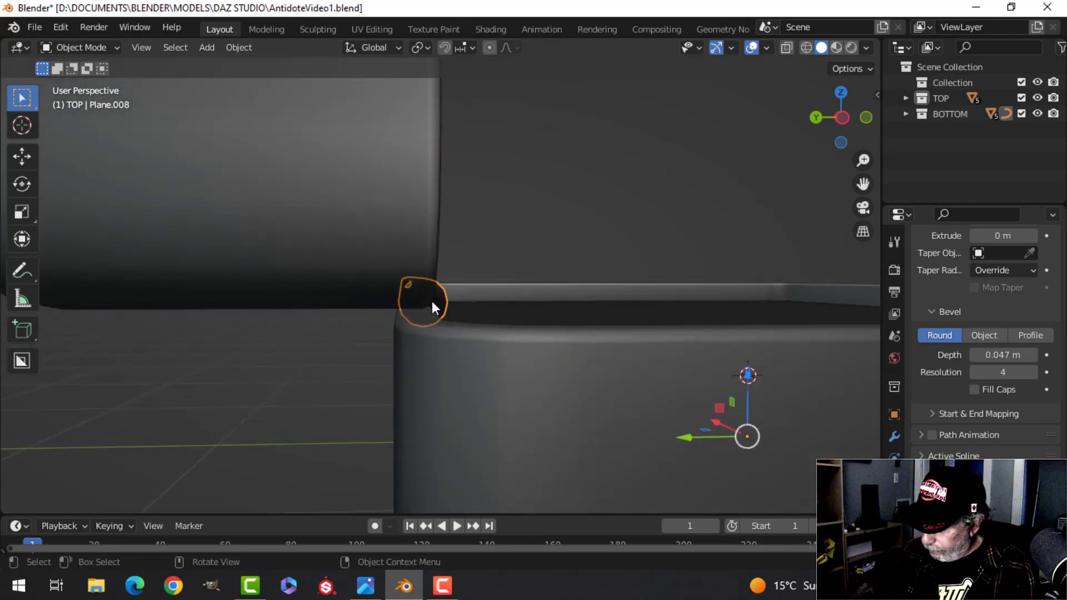
{"action": "key", "text": "KP_3"}
{"action": "key", "text": "Tab"}
{"action": "key", "text": "a"}
{"action": "scroll", "coordinate": [512, 303], "scroll_direction": "up", "scroll_amount": 4}
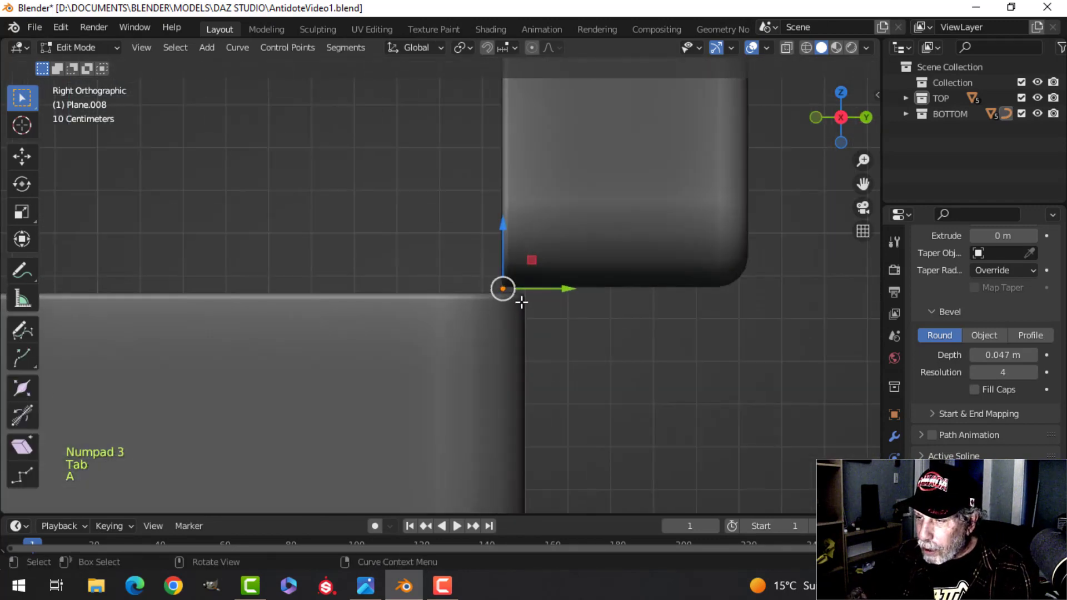
{"action": "key", "text": "g"}
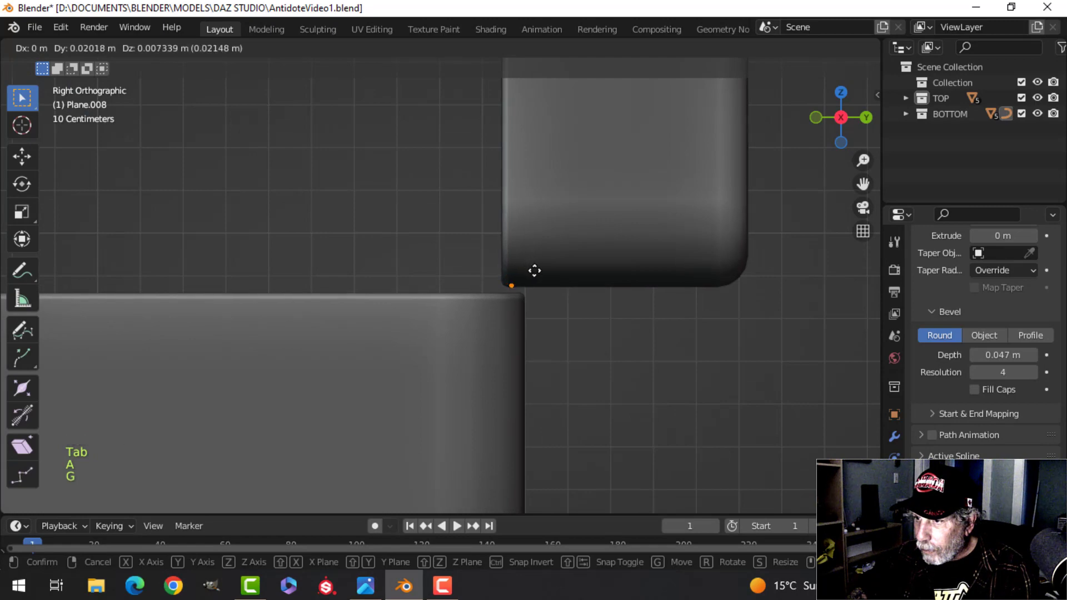
{"action": "left_click", "coordinate": [534, 270]}
{"action": "middle_click_drag", "start_coordinate": [493, 279], "coordinate": [611, 283]}
{"action": "key", "text": "Tab"}
{"action": "key", "text": "alt+a"}
{"action": "scroll", "coordinate": [546, 285], "scroll_direction": "down", "scroll_amount": 5}
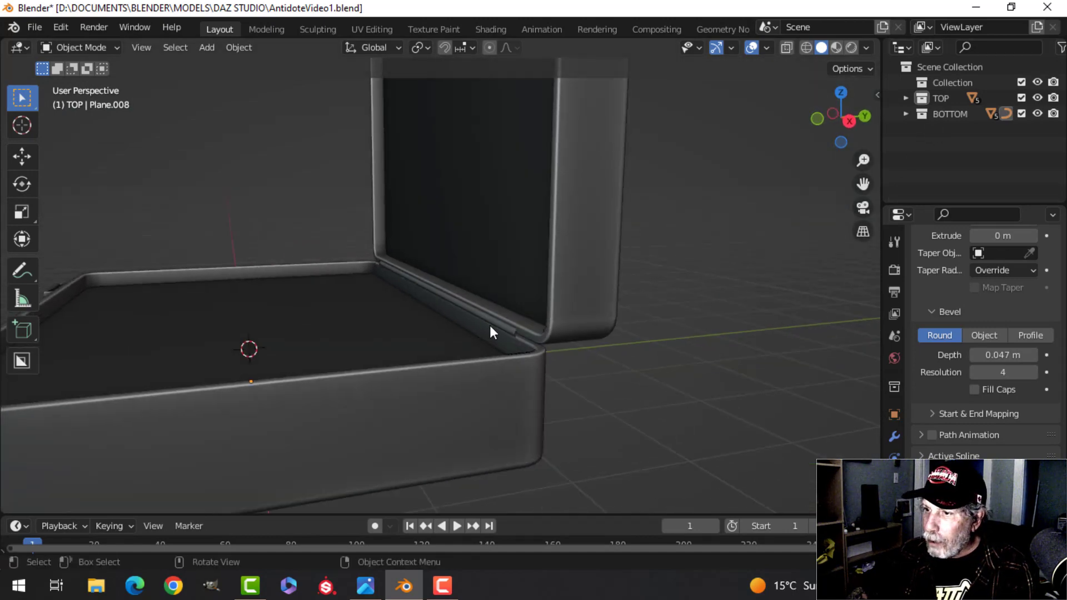
Step: Select all objects of the TOP collection and raise the lid about 0.047 m along Z
{"action": "left_click", "coordinate": [526, 331]}
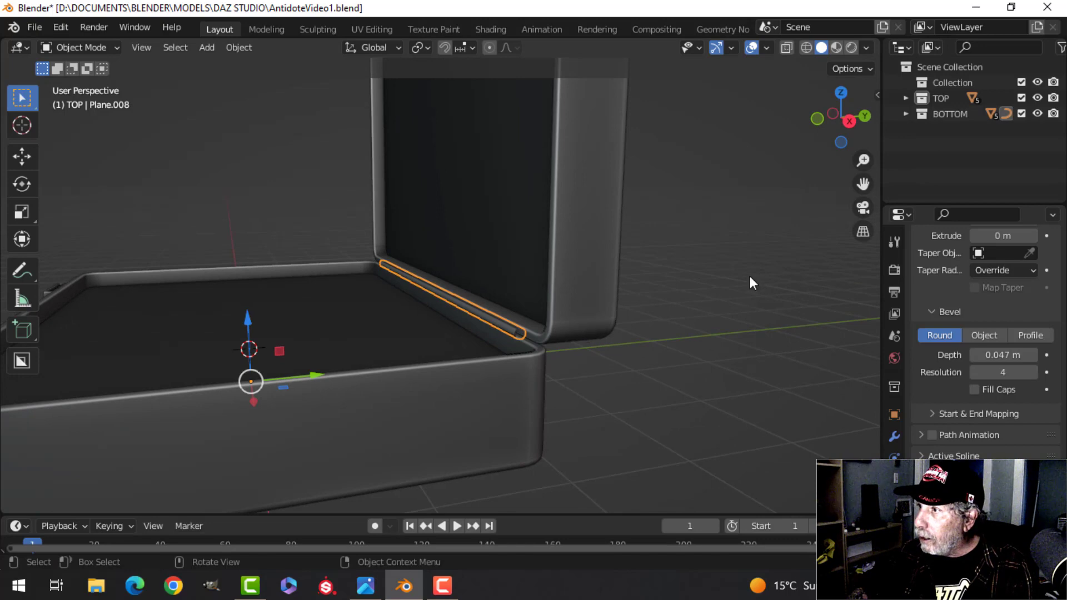
{"action": "left_click", "coordinate": [945, 98]}
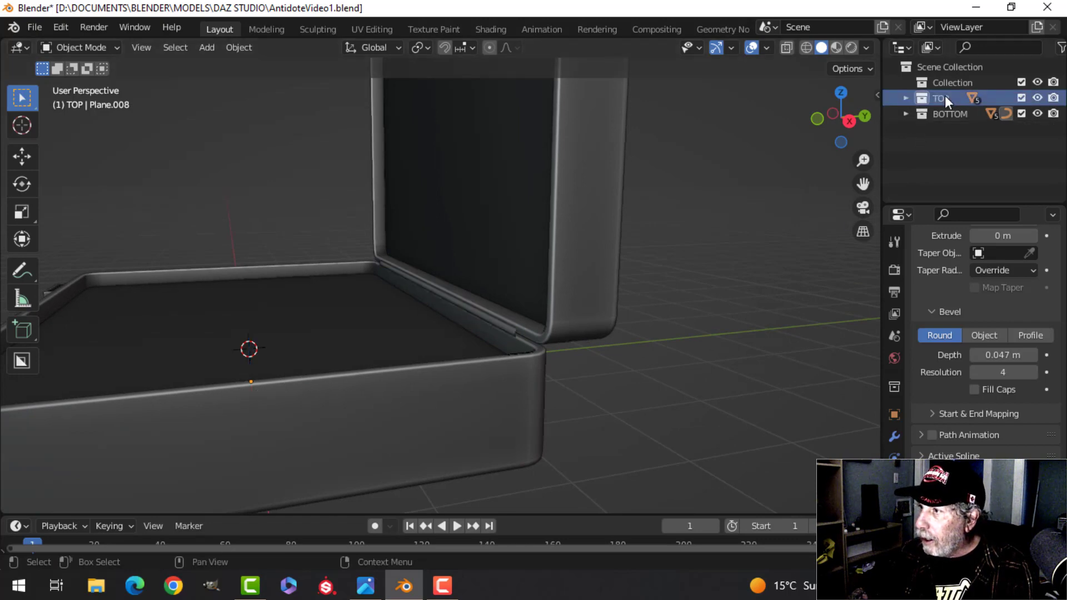
{"action": "right_click", "coordinate": [943, 100]}
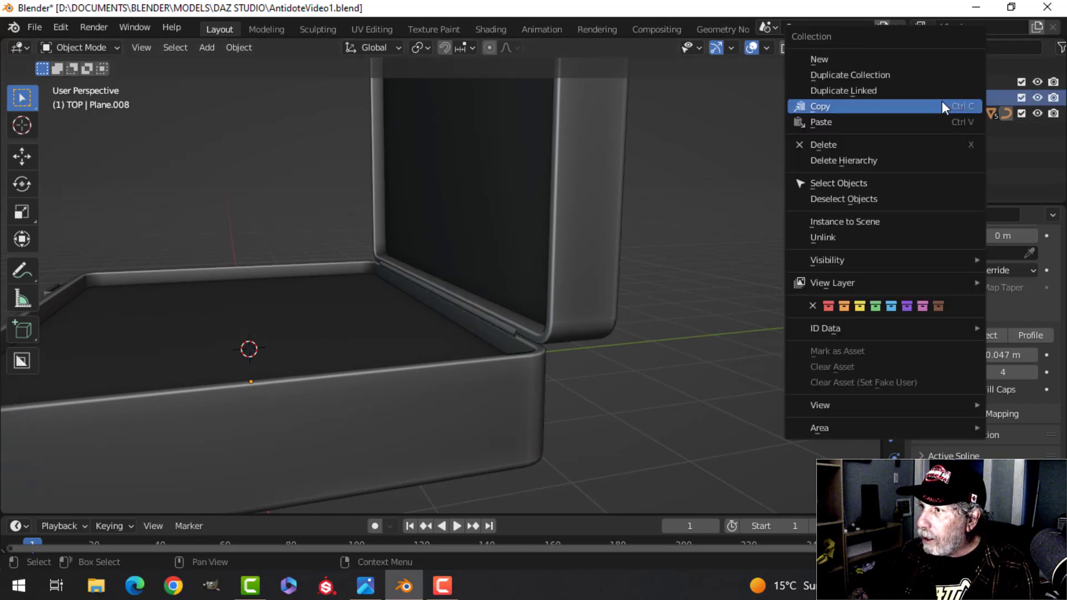
{"action": "left_click", "coordinate": [852, 183]}
{"action": "key", "text": "KP_3"}
{"action": "scroll", "coordinate": [643, 171], "scroll_direction": "up", "scroll_amount": 5}
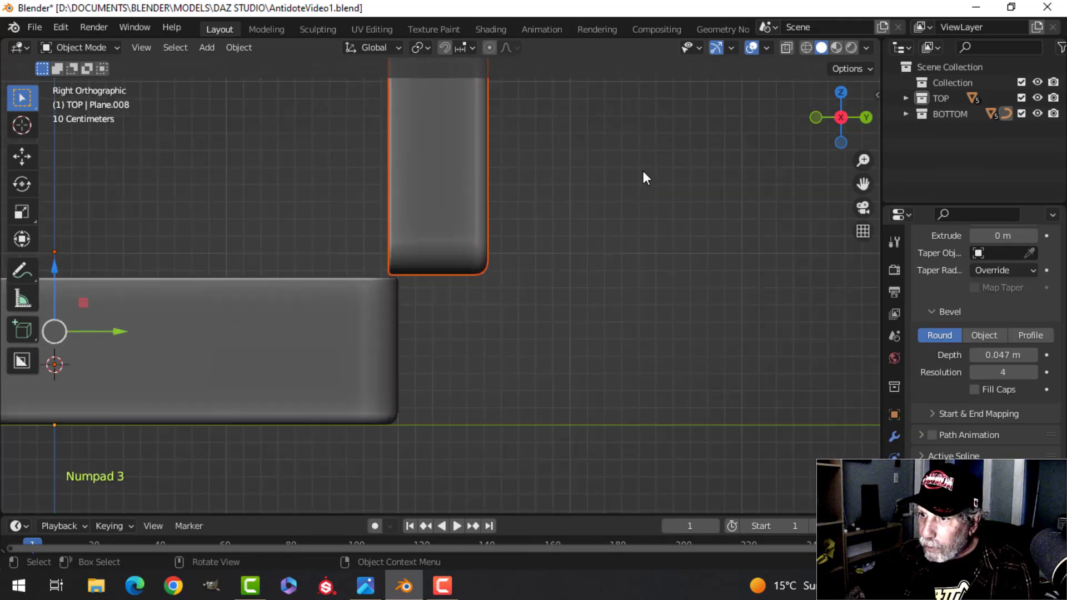
{"action": "middle_click_drag", "start_coordinate": [462, 182], "coordinate": [518, 195]}
{"action": "key", "text": "g"}
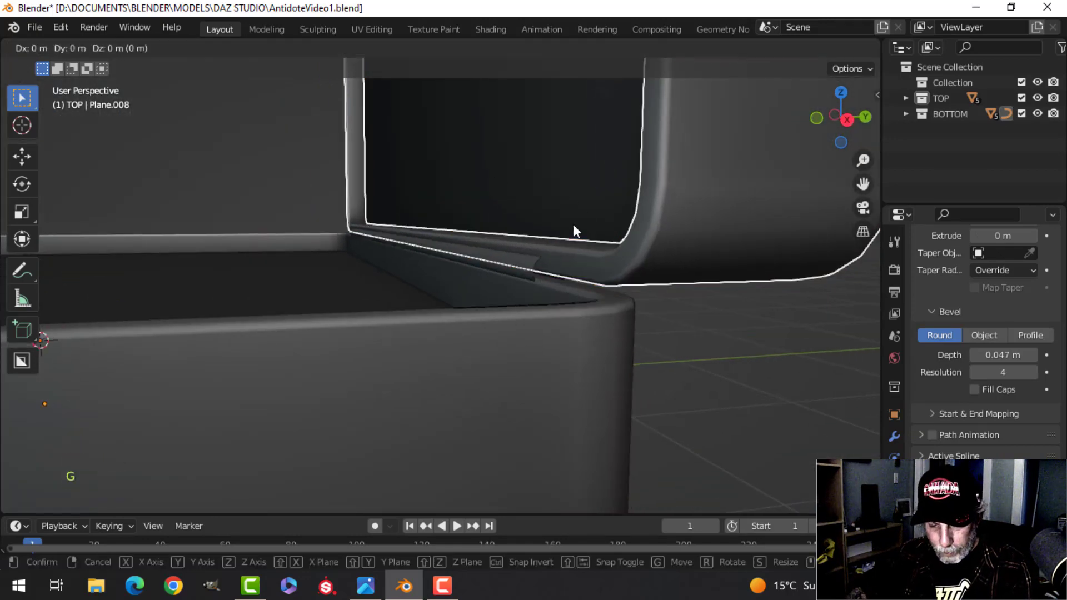
{"action": "key", "text": "z"}
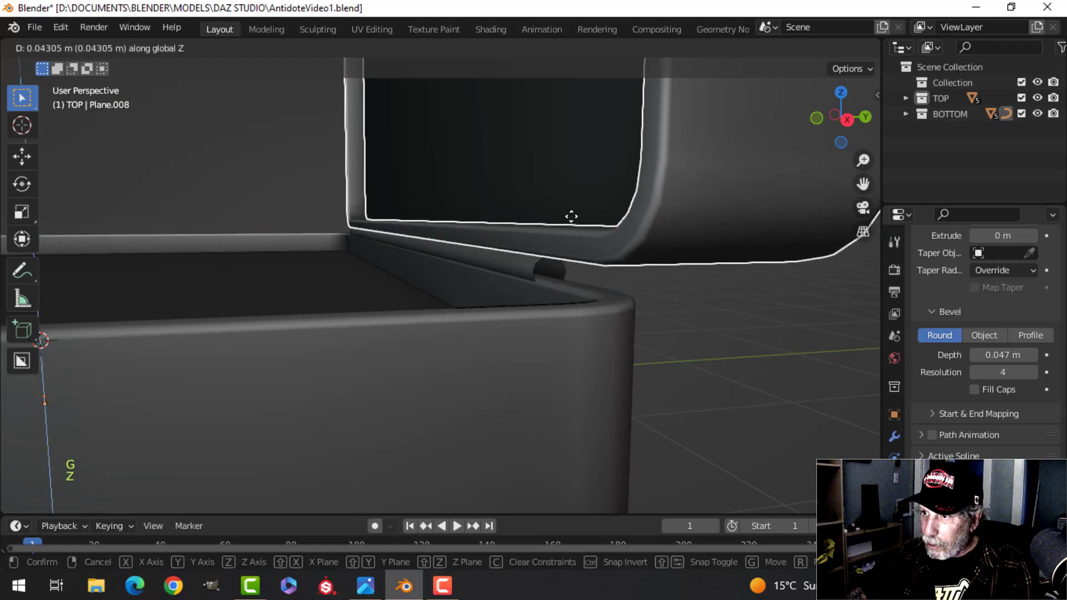
{"action": "left_click", "coordinate": [579, 224]}
{"action": "middle_click_drag", "start_coordinate": [579, 224], "coordinate": [566, 216]}
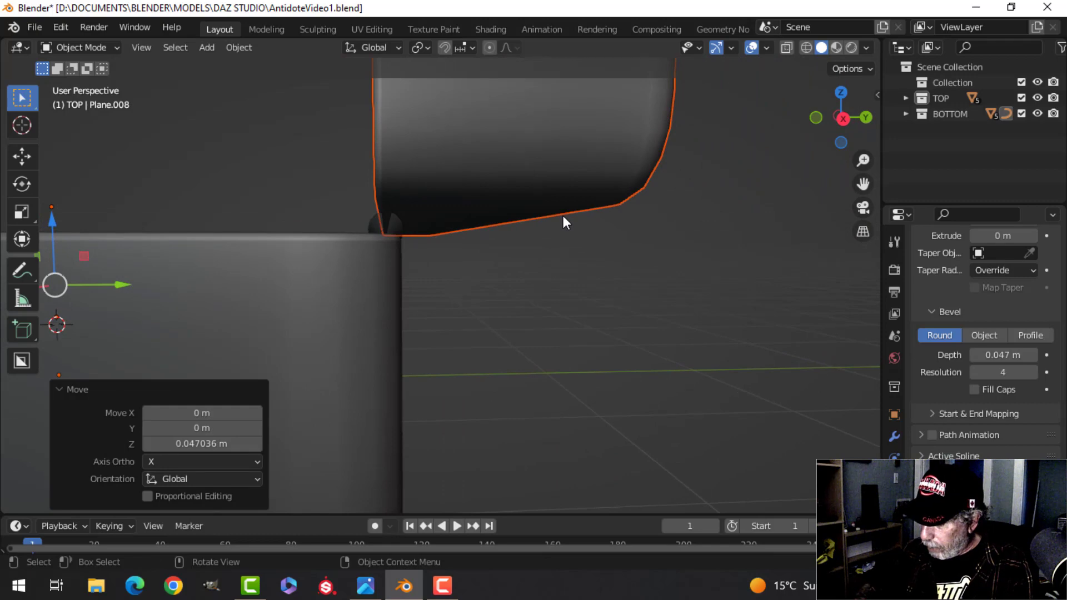
Step: Shift the selected lid about 0.06 m in Y and 0.011 m down in side view, then clear the selection
{"action": "key", "text": "KP_3"}
{"action": "key", "text": "g"}
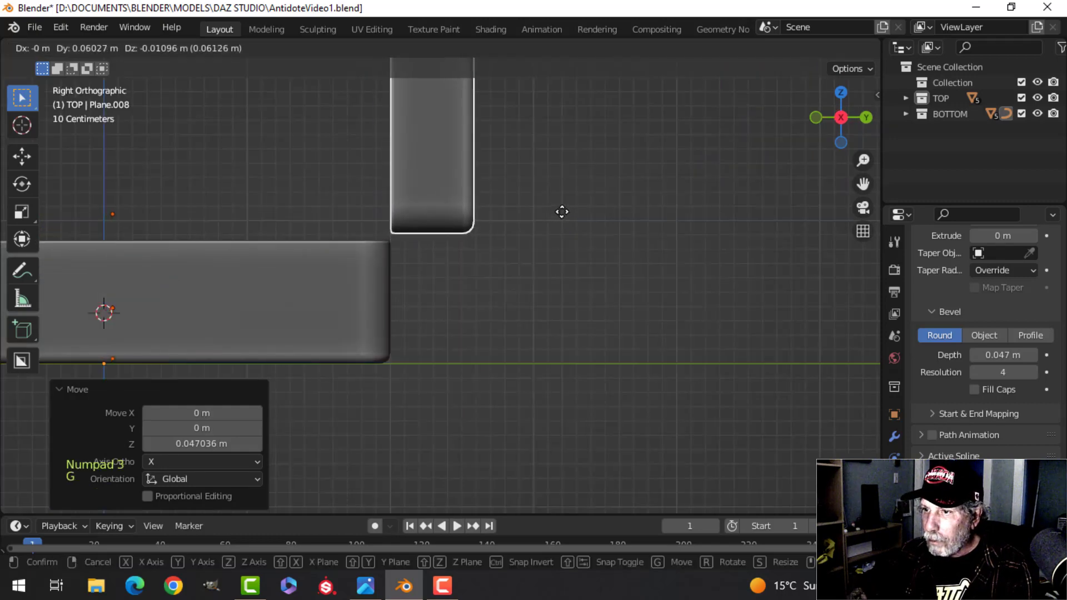
{"action": "left_click", "coordinate": [560, 210]}
{"action": "middle_click_drag", "start_coordinate": [493, 200], "coordinate": [490, 242]}
{"action": "key", "text": "alt+a"}
{"action": "scroll", "coordinate": [529, 243], "scroll_direction": "down", "scroll_amount": 5}
{"action": "scroll", "coordinate": [475, 249], "scroll_direction": "up", "scroll_amount": 5}
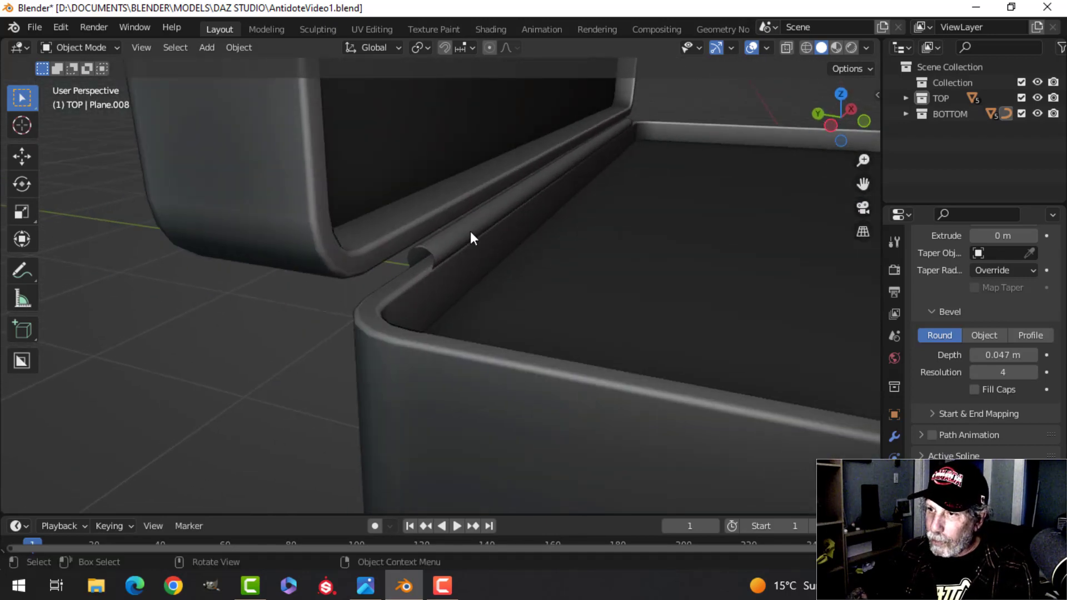
Step: Reposition all points of the hinge curve in the gap between lid and bottom shell, then return to Object Mode
{"action": "key", "text": "Tab"}
{"action": "key", "text": "a"}
{"action": "left_click_drag", "start_coordinate": [581, 96], "coordinate": [587, 99]}
{"action": "left_click_drag", "start_coordinate": [524, 146], "coordinate": [532, 136]}
{"action": "left_click_drag", "start_coordinate": [581, 101], "coordinate": [581, 104]}
{"action": "key", "text": "Tab"}
{"action": "scroll", "coordinate": [611, 213], "scroll_direction": "down", "scroll_amount": 2}
{"action": "key", "text": "alt+a"}
{"action": "middle_click_drag", "start_coordinate": [612, 214], "coordinate": [534, 245]}
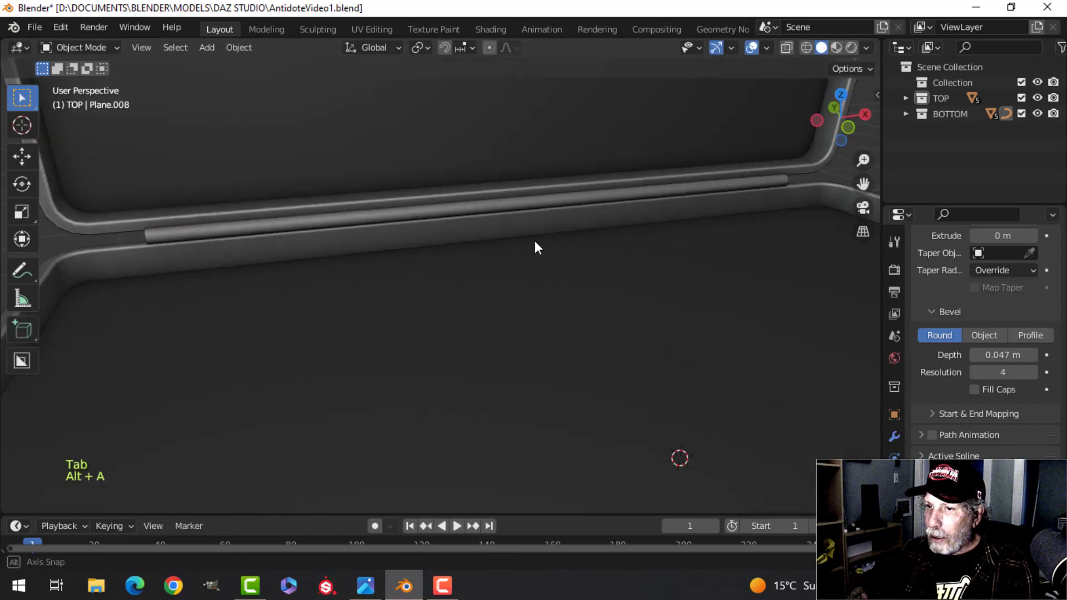
Step: Set the hinge curve's preview resolution to 3 and convert it to a mesh
{"action": "scroll", "coordinate": [517, 208], "scroll_direction": "up", "scroll_amount": 2}
{"action": "left_click", "coordinate": [516, 208]}
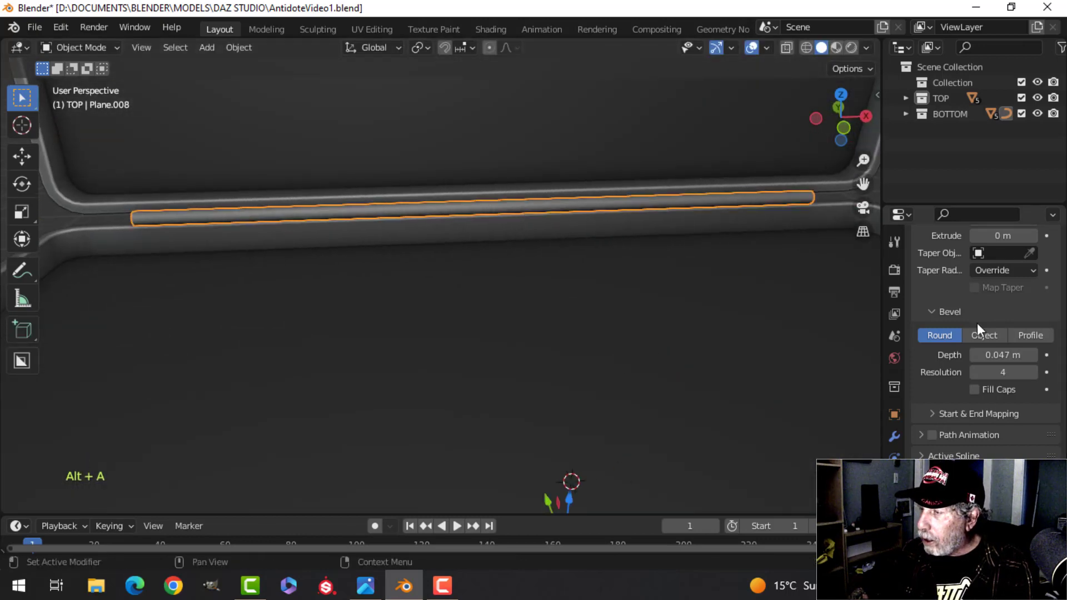
{"action": "scroll", "coordinate": [978, 322], "scroll_direction": "up", "scroll_amount": 6}
{"action": "left_click", "coordinate": [1004, 289]}
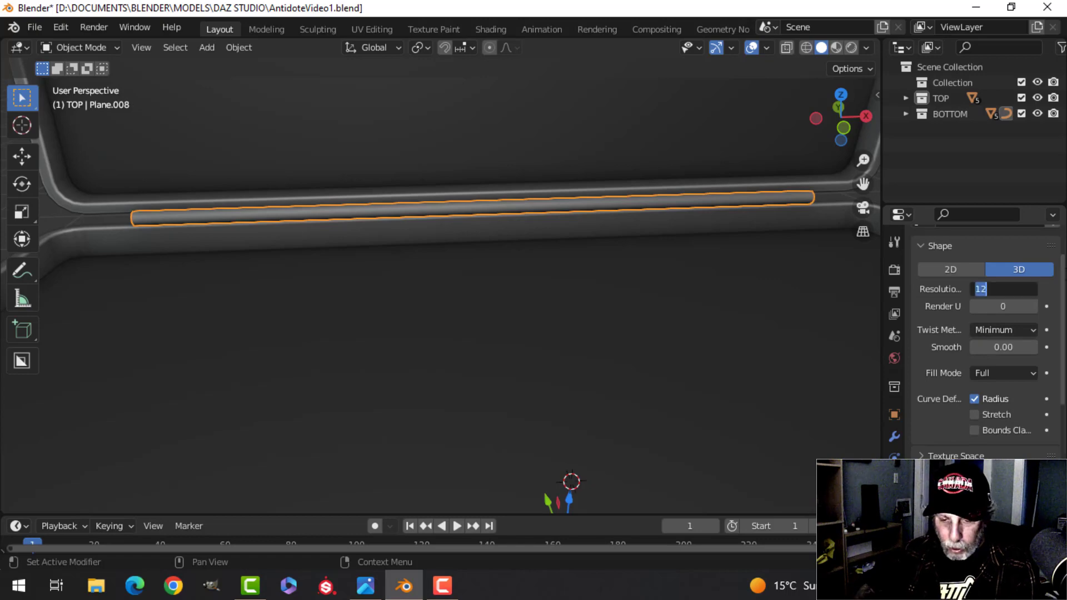
{"action": "right_click", "coordinate": [538, 216]}
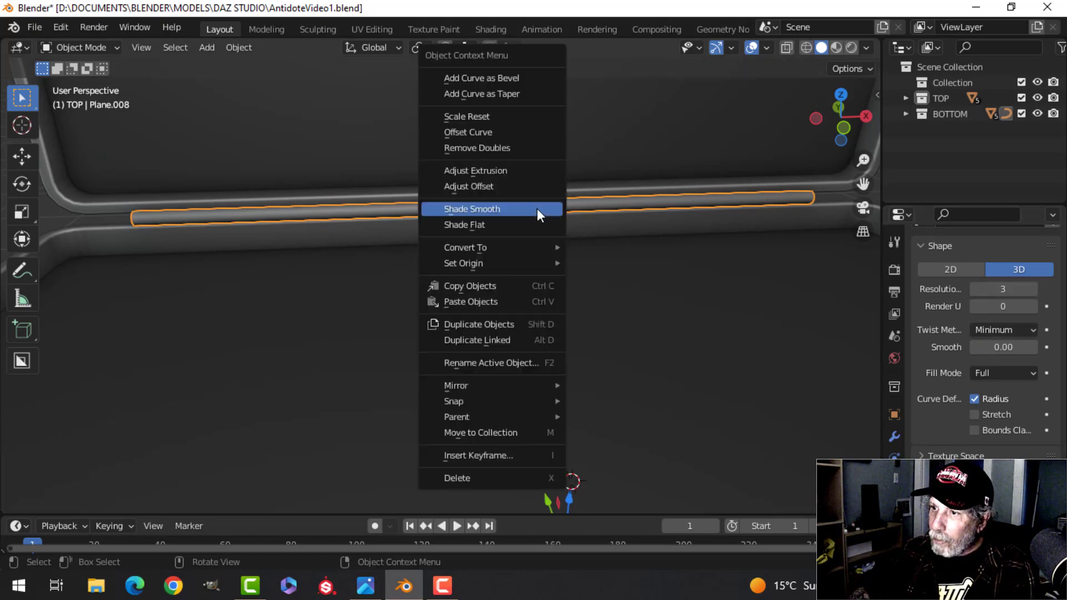
{"action": "mouse_move", "coordinate": [501, 247]}
{"action": "left_click", "coordinate": [620, 264]}
Step: Select the open edge loop at one end of the hinge tube in Edit Mode and fill it with a face
{"action": "middle_click_drag", "start_coordinate": [279, 209], "coordinate": [445, 251], "text": "shift"}
{"action": "scroll", "coordinate": [233, 261], "scroll_direction": "up", "scroll_amount": 4}
{"action": "middle_click_drag", "start_coordinate": [234, 261], "coordinate": [343, 256]}
{"action": "key", "text": "Tab"}
{"action": "key", "text": "alt+a"}
{"action": "middle_click_drag", "start_coordinate": [588, 283], "coordinate": [563, 284], "text": "shift"}
{"action": "scroll", "coordinate": [550, 285], "scroll_direction": "up", "scroll_amount": 4}
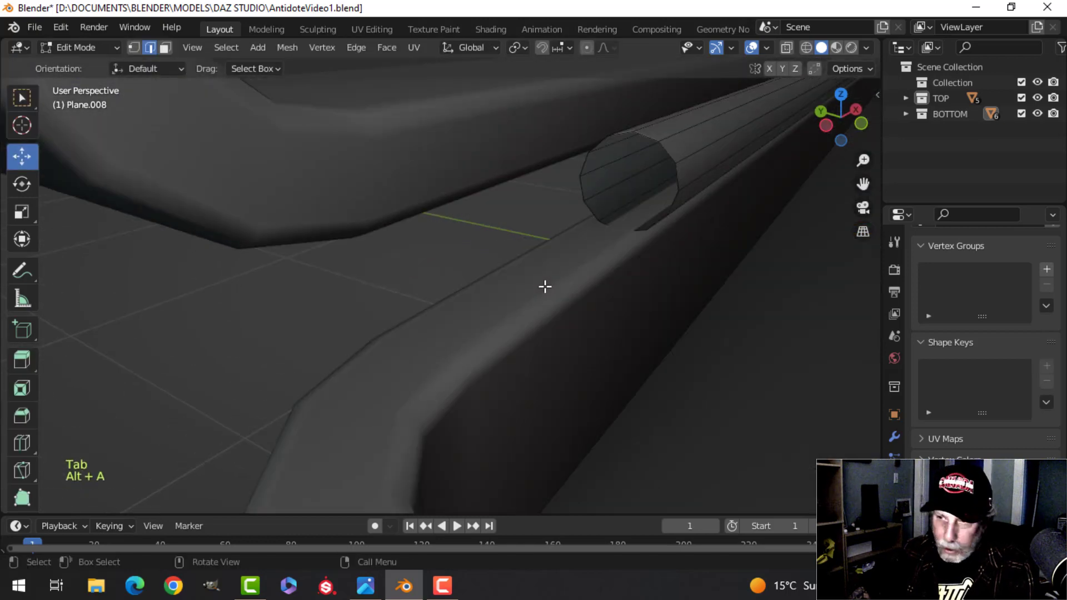
{"action": "left_click", "coordinate": [677, 166], "text": "alt"}
{"action": "key", "text": "f"}
Step: Fill the open edge loop at the opposite end of the hinge tube with a face
{"action": "middle_click_drag", "start_coordinate": [679, 161], "coordinate": [467, 76]}
{"action": "scroll", "coordinate": [540, 263], "scroll_direction": "up", "scroll_amount": 5}
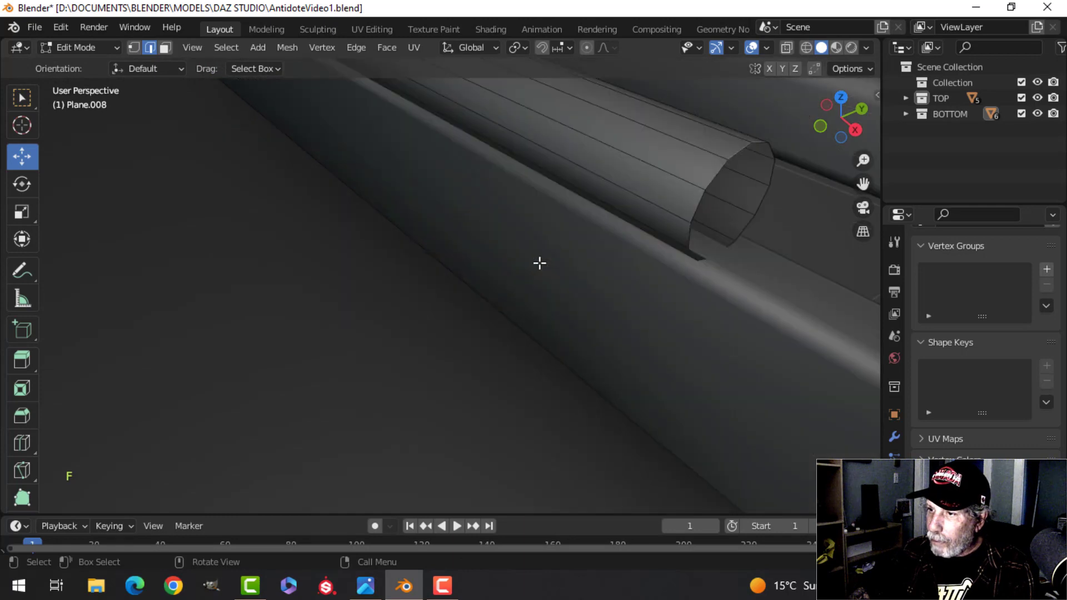
{"action": "left_click", "coordinate": [719, 177], "text": "alt+shift"}
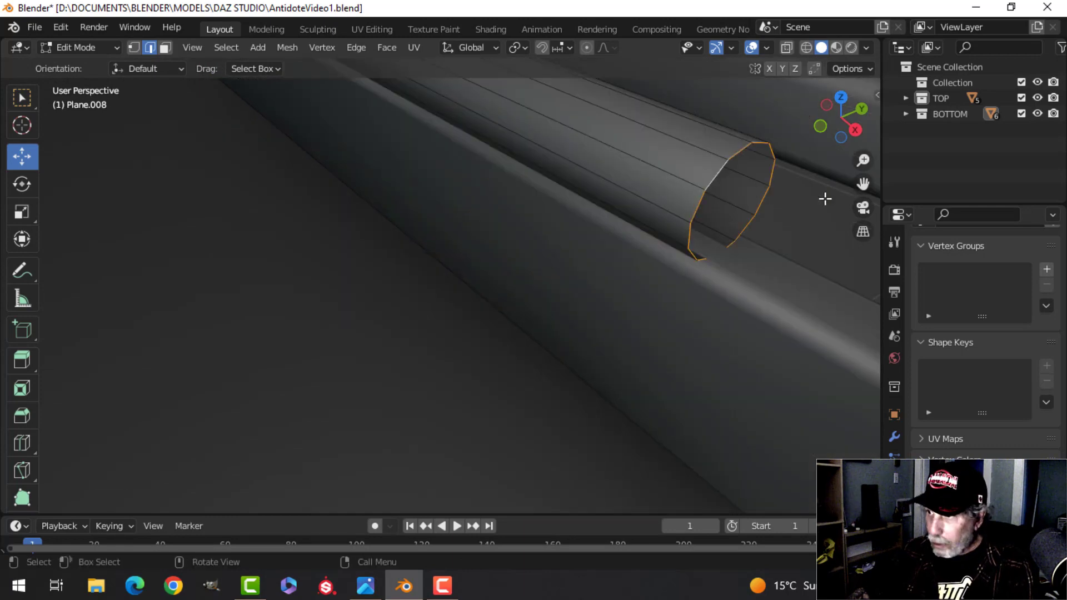
{"action": "key", "text": "f"}
Step: Bevel the hinge's end rims with 3 segments and a width of about 0.011 m, then return to Object Mode
{"action": "key", "text": "ctrl+b"}
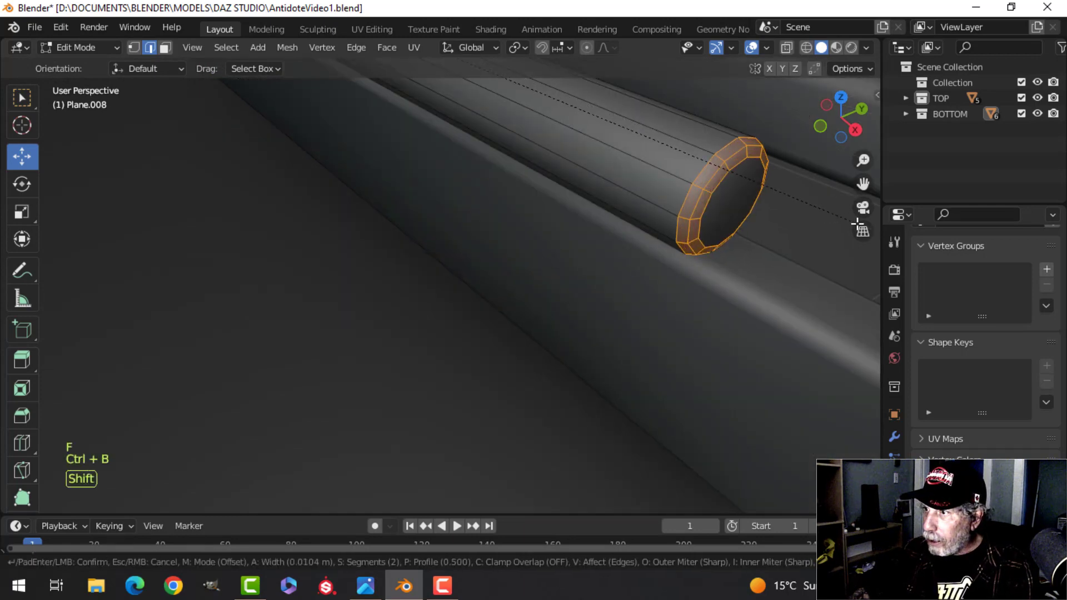
{"action": "left_click", "coordinate": [858, 224]}
{"action": "scroll", "coordinate": [572, 188], "scroll_direction": "down", "scroll_amount": 10}
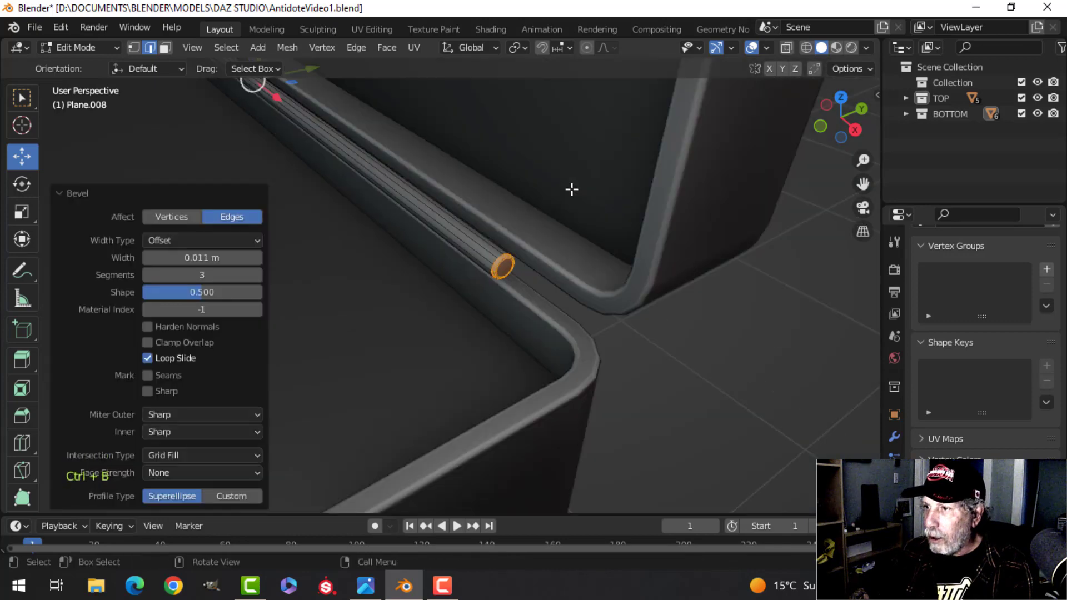
{"action": "key", "text": "alt+a"}
{"action": "middle_click_drag", "start_coordinate": [487, 196], "coordinate": [544, 207]}
{"action": "middle_click_drag", "start_coordinate": [409, 218], "coordinate": [527, 224], "text": "shift"}
{"action": "scroll", "coordinate": [489, 221], "scroll_direction": "up", "scroll_amount": 4}
{"action": "key", "text": "Tab"}
{"action": "key", "text": "alt+a"}
{"action": "scroll", "coordinate": [492, 217], "scroll_direction": "down", "scroll_amount": 8}
{"action": "scroll", "coordinate": [525, 223], "scroll_direction": "up", "scroll_amount": 8}
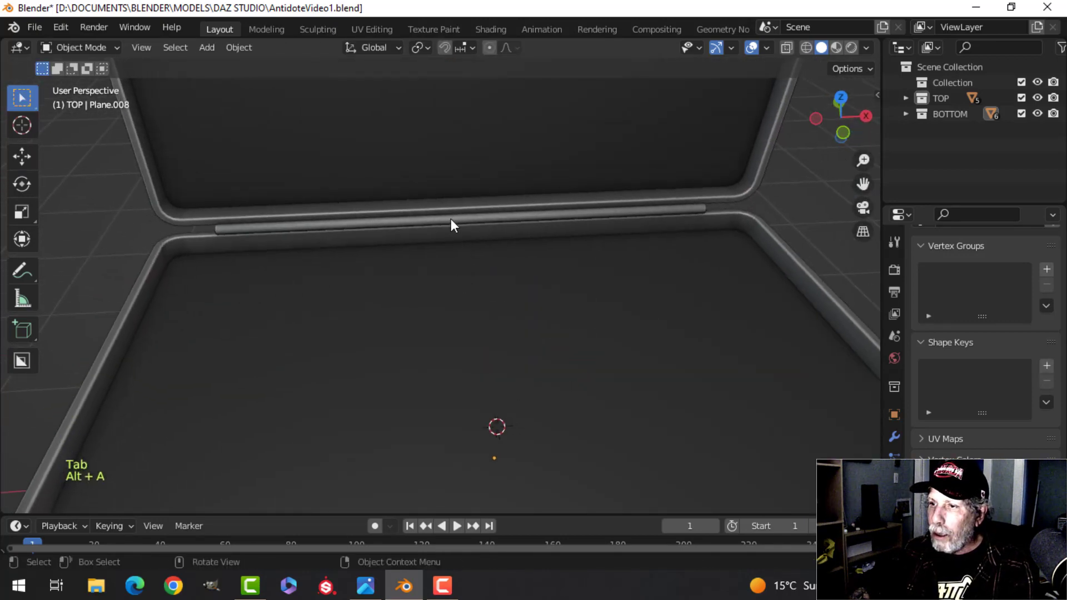
Step: Add four evenly spaced loop cuts across the hinge tube's length and clear the selection
{"action": "left_click", "coordinate": [451, 219]}
{"action": "key", "text": "Tab"}
{"action": "scroll", "coordinate": [476, 223], "scroll_direction": "up", "scroll_amount": 5}
{"action": "scroll", "coordinate": [468, 210], "scroll_direction": "down", "scroll_amount": 6}
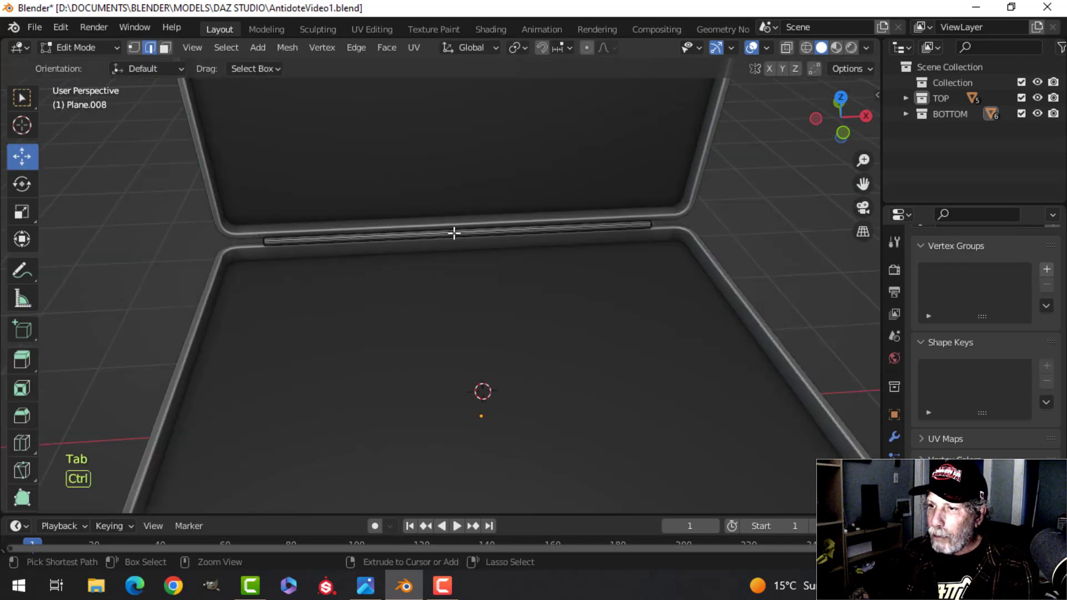
{"action": "key", "text": "ctrl+r"}
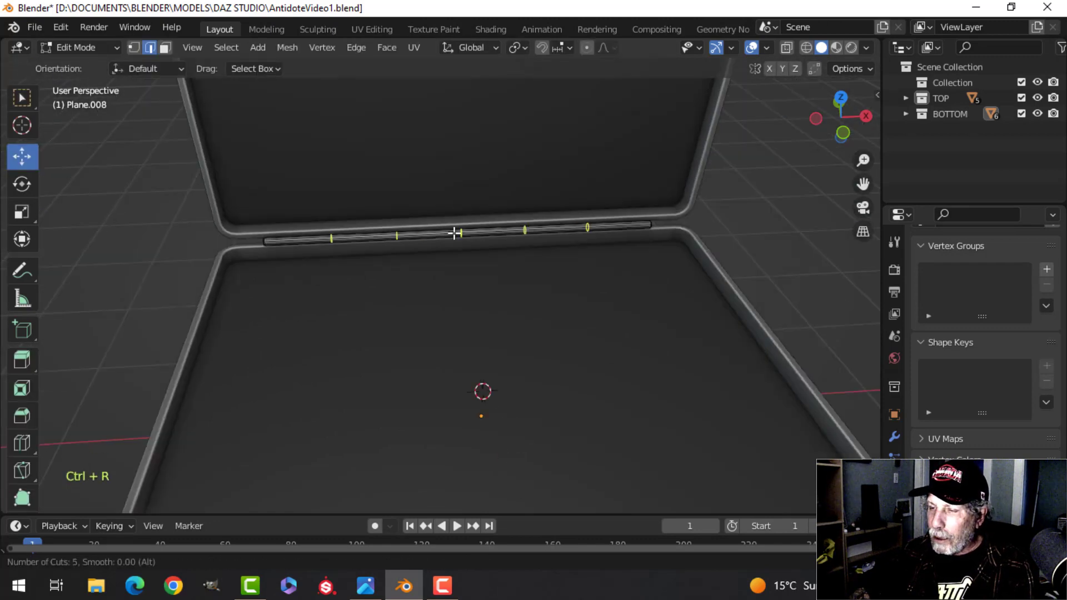
{"action": "left_click", "coordinate": [454, 233]}
{"action": "right_click", "coordinate": [510, 270]}
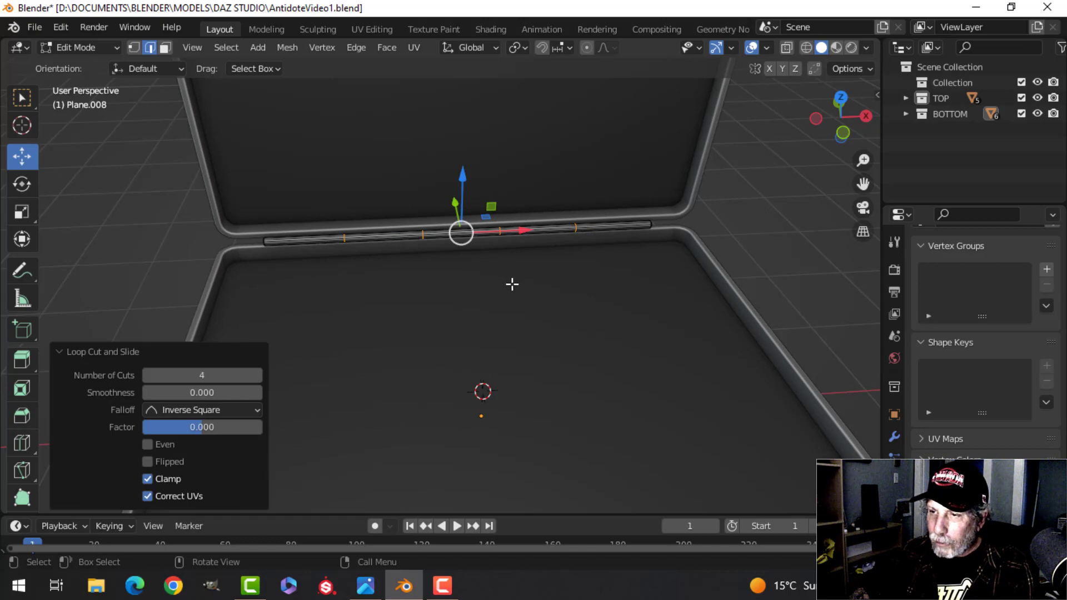
{"action": "scroll", "coordinate": [512, 284], "scroll_direction": "up", "scroll_amount": 1}
{"action": "key", "text": "alt+a"}
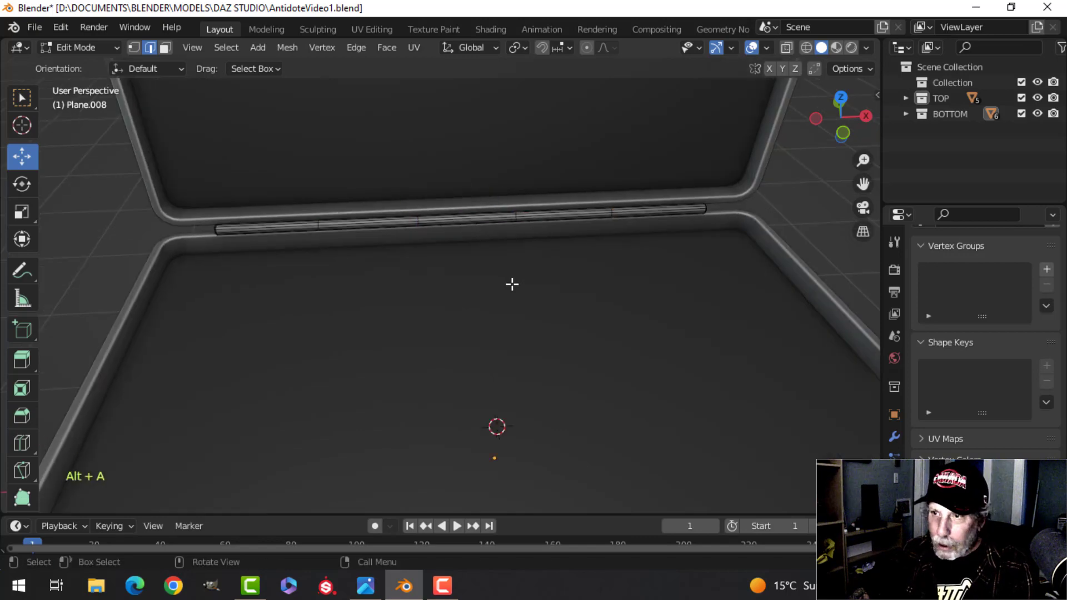
Step: Extrude the second and fourth segments of the hinge tube and shrink them inward along their normals by about 0.007 m
{"action": "key", "text": "3"}
{"action": "left_click", "coordinate": [448, 229], "text": "alt+shift"}
{"action": "left_click", "coordinate": [556, 214], "text": "alt+shift"}
{"action": "scroll", "coordinate": [380, 254], "scroll_direction": "up", "scroll_amount": 4}
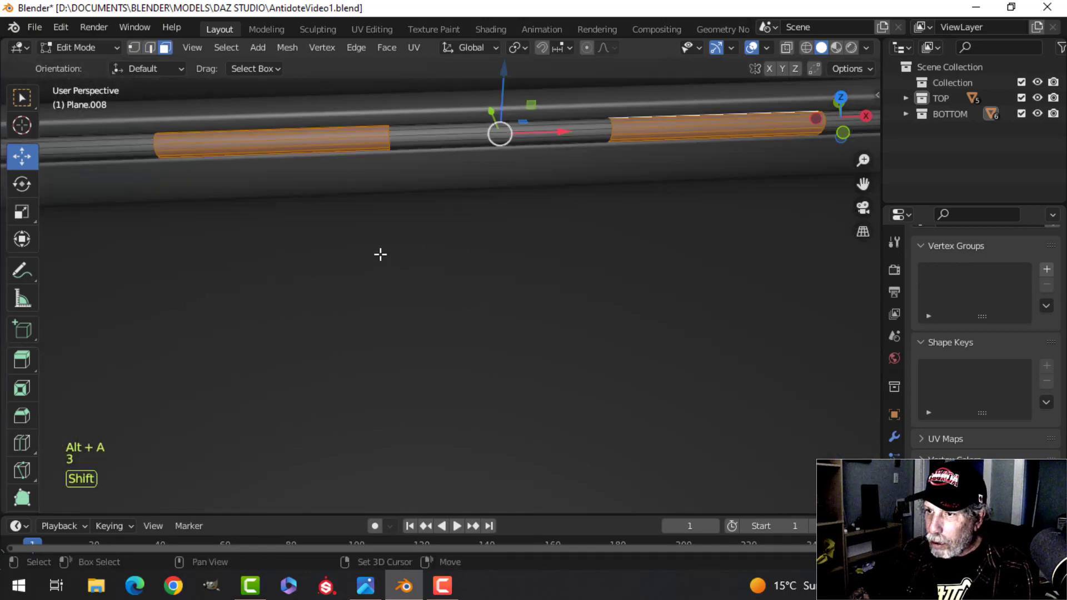
{"action": "middle_click_drag", "start_coordinate": [381, 254], "coordinate": [591, 279]}
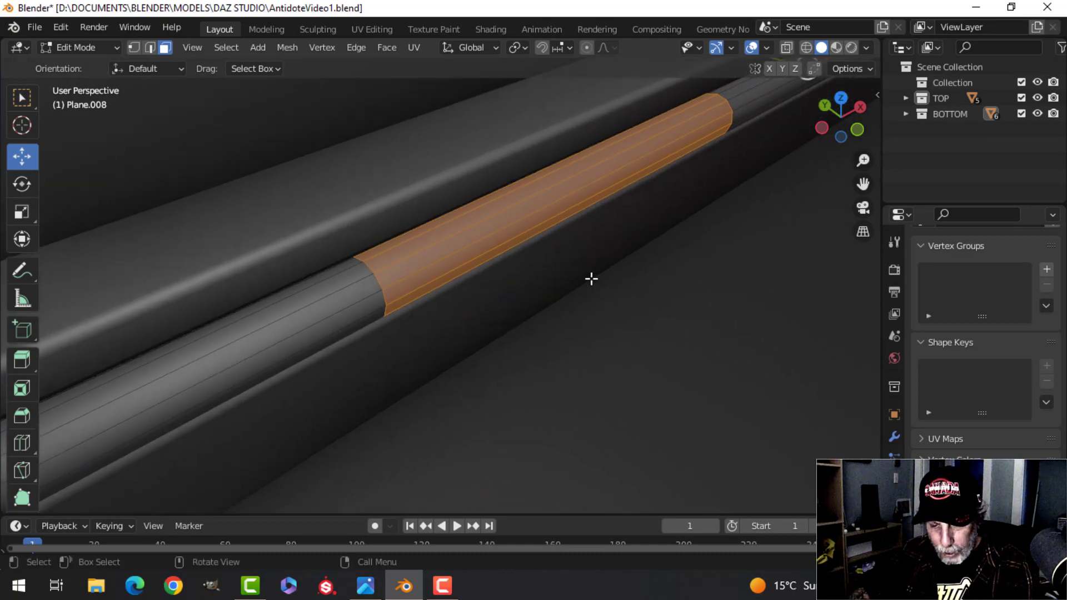
{"action": "key", "text": "e"}
{"action": "key", "text": "alt+s"}
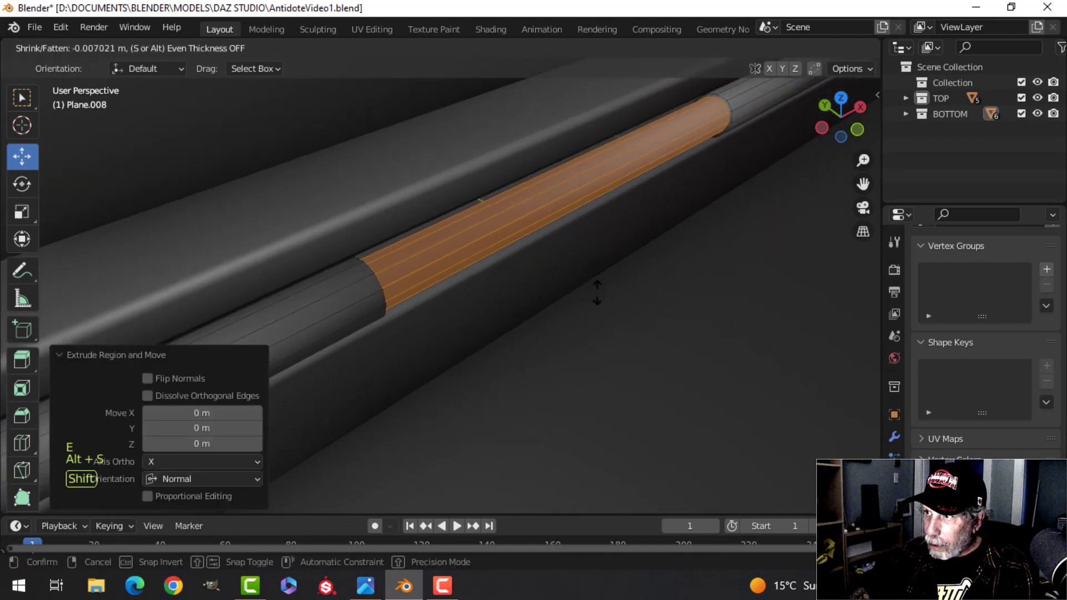
{"action": "left_click", "coordinate": [598, 293]}
{"action": "middle_click_drag", "start_coordinate": [598, 292], "coordinate": [458, 255]}
{"action": "key", "text": "alt+a"}
Step: Select the edge loops at the steps between hinge segments and bevel them with 3 segments and a width of about 0.004 m
{"action": "middle_click_drag", "start_coordinate": [312, 172], "coordinate": [407, 249], "text": "shift"}
{"action": "scroll", "coordinate": [393, 258], "scroll_direction": "up", "scroll_amount": 2}
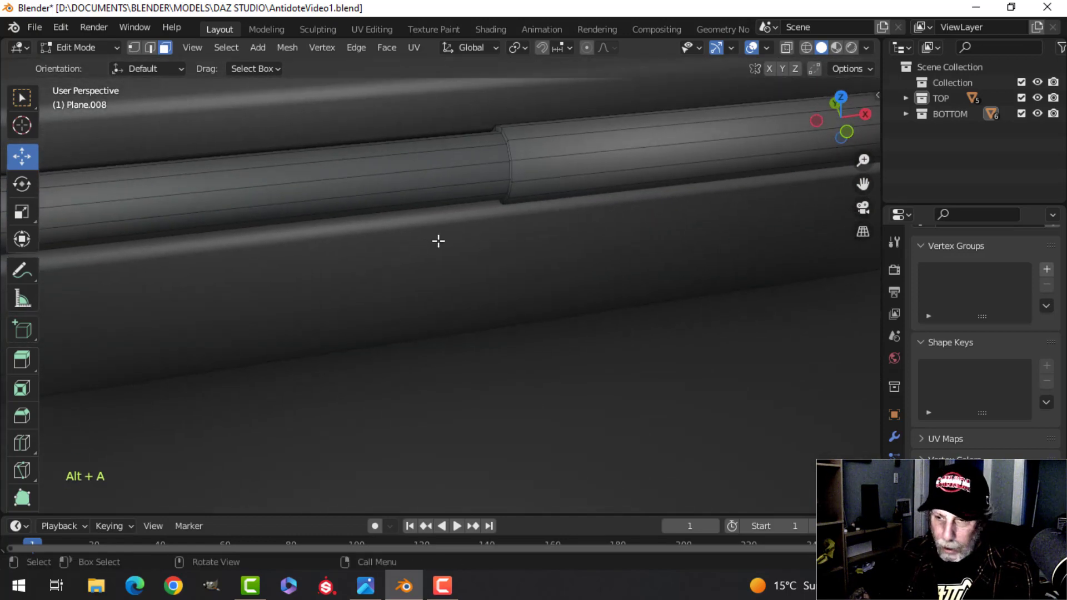
{"action": "left_click", "coordinate": [511, 148], "text": "alt+shift"}
{"action": "middle_click_drag", "start_coordinate": [400, 161], "coordinate": [434, 235], "text": "shift"}
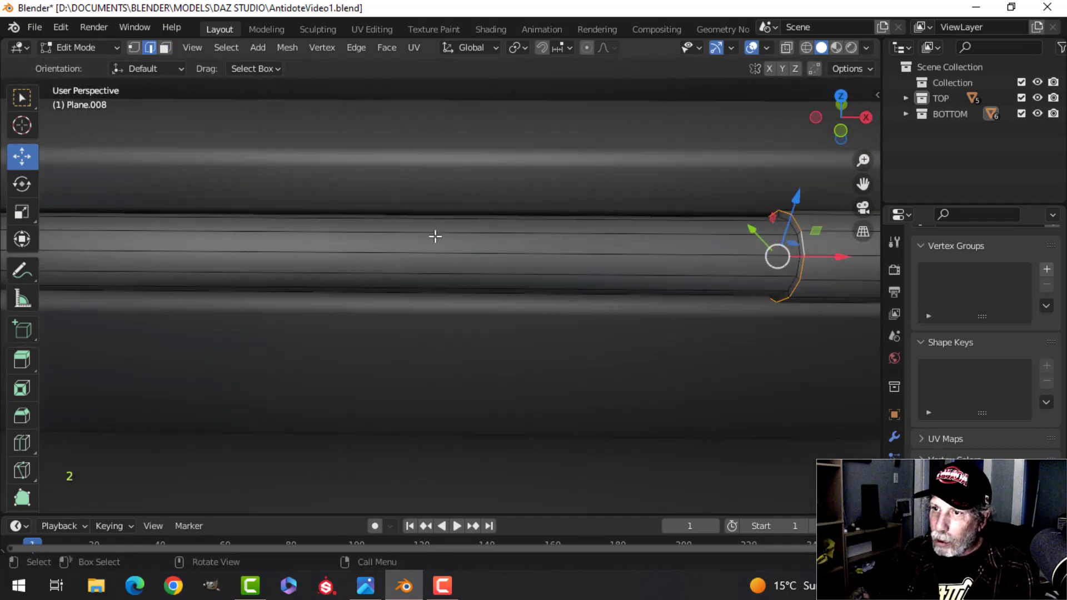
{"action": "middle_click_drag", "start_coordinate": [333, 234], "coordinate": [437, 249], "text": "shift"}
{"action": "left_click", "coordinate": [397, 247], "text": "alt+shift"}
{"action": "scroll", "coordinate": [398, 246], "scroll_direction": "down", "scroll_amount": 7}
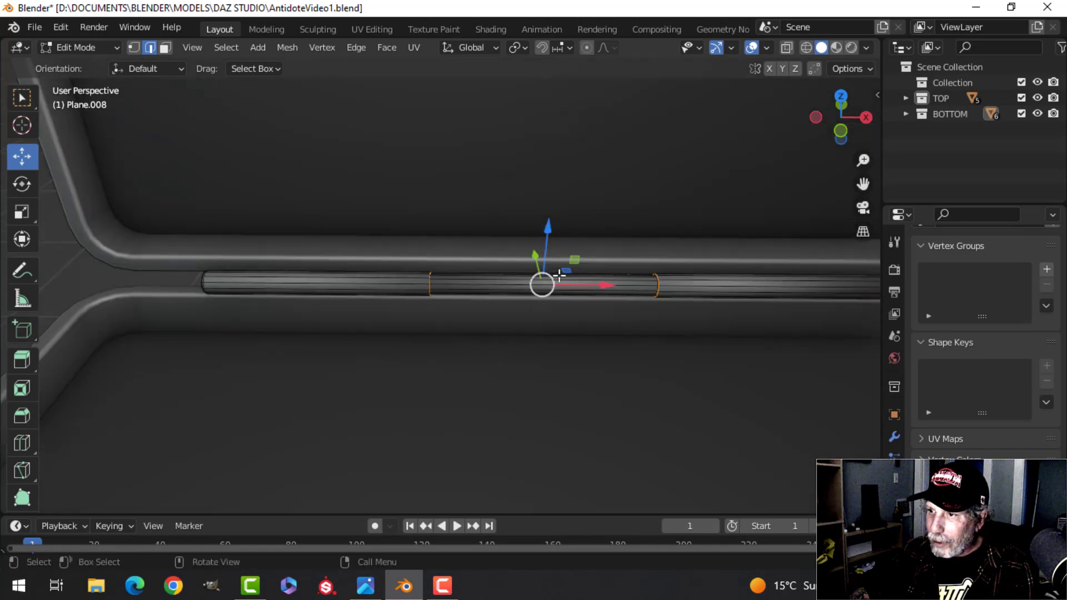
{"action": "middle_click_drag", "start_coordinate": [745, 277], "coordinate": [261, 277], "text": "shift"}
{"action": "scroll", "coordinate": [291, 282], "scroll_direction": "up", "scroll_amount": 4}
{"action": "middle_click_drag", "start_coordinate": [186, 283], "coordinate": [242, 274], "text": "shift"}
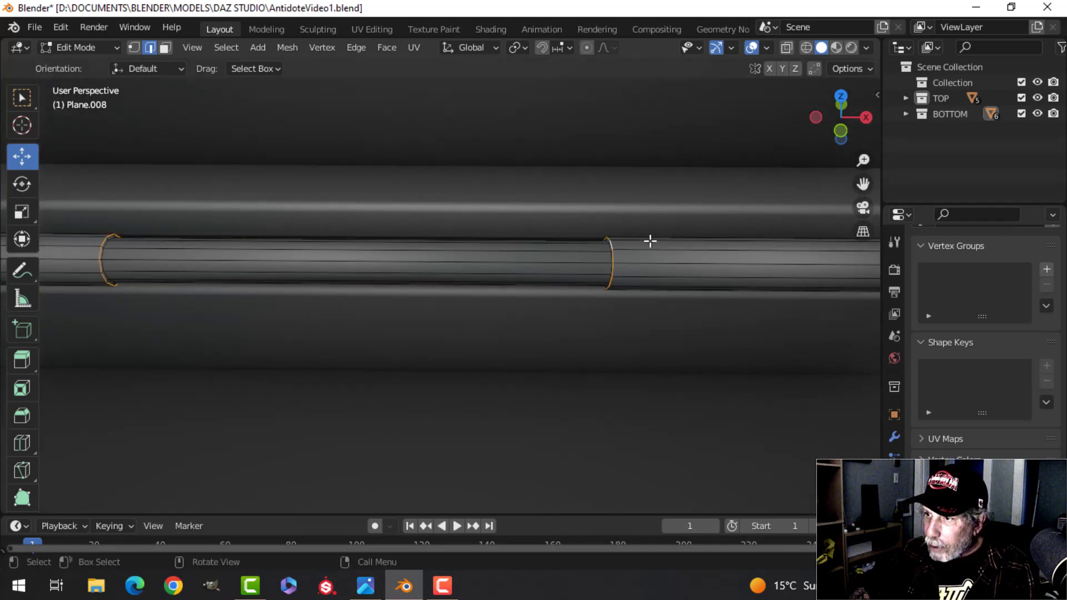
{"action": "middle_click_drag", "start_coordinate": [631, 243], "coordinate": [431, 293]}
{"action": "scroll", "coordinate": [669, 259], "scroll_direction": "down", "scroll_amount": 3}
{"action": "scroll", "coordinate": [435, 293], "scroll_direction": "up", "scroll_amount": 4}
{"action": "middle_click_drag", "start_coordinate": [356, 293], "coordinate": [516, 251], "text": "shift"}
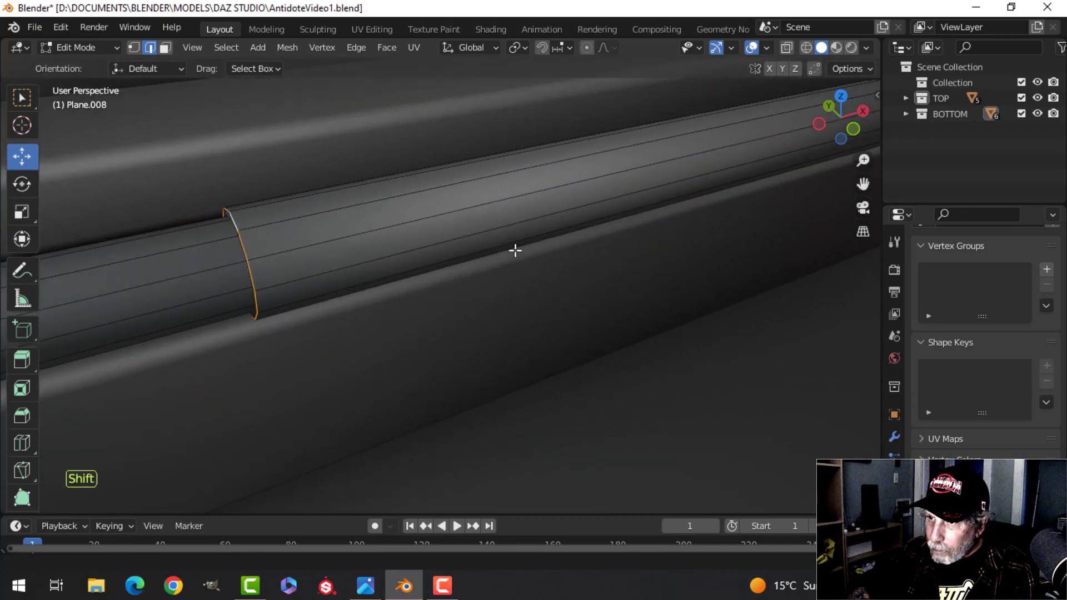
{"action": "middle_click_drag", "start_coordinate": [374, 255], "coordinate": [402, 245]}
{"action": "middle_click_drag", "start_coordinate": [491, 221], "coordinate": [472, 229], "text": "shift"}
{"action": "key", "text": "ctrl+b"}
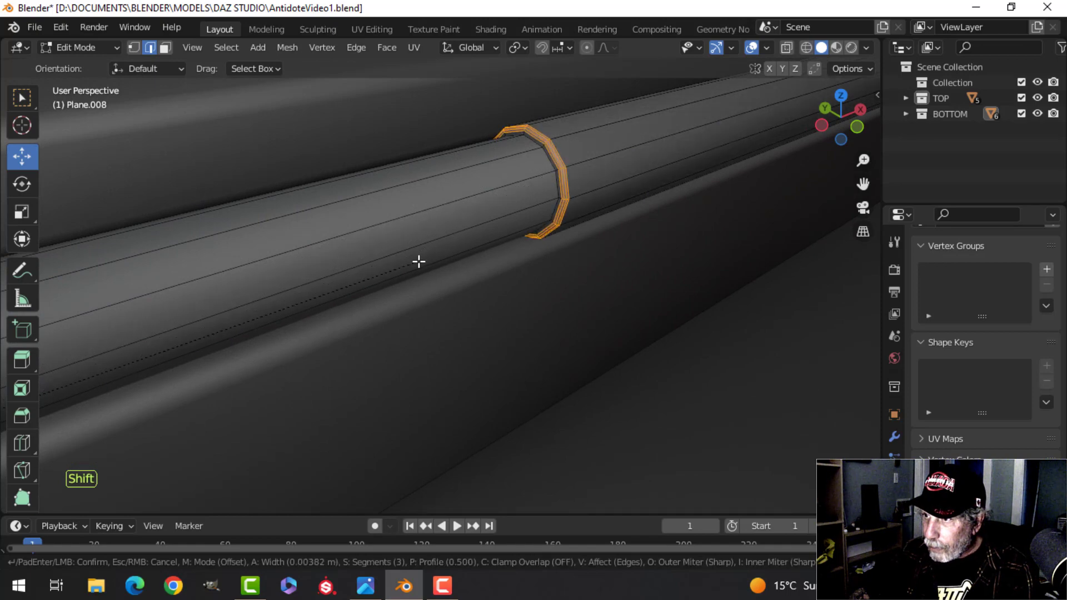
{"action": "scroll", "coordinate": [418, 261], "scroll_direction": "down", "scroll_amount": 2}
{"action": "scroll", "coordinate": [418, 261], "scroll_direction": "up", "scroll_amount": 2}
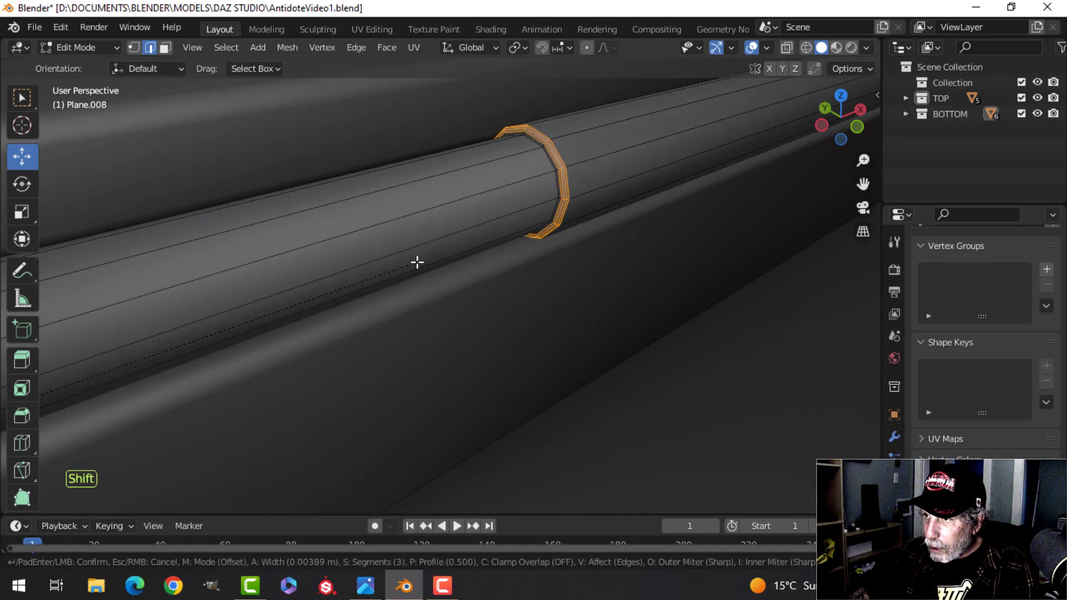
{"action": "left_click", "coordinate": [418, 262]}
{"action": "scroll", "coordinate": [414, 278], "scroll_direction": "down", "scroll_amount": 6}
{"action": "key", "text": "alt+a"}
Step: Add one centred loop cut to each of the two recessed hinge segments
{"action": "middle_click_drag", "start_coordinate": [412, 295], "coordinate": [498, 219], "text": "shift"}
{"action": "key", "text": "ctrl+r"}
{"action": "left_click", "coordinate": [482, 262]}
{"action": "right_click", "coordinate": [481, 261]}
{"action": "key", "text": "ctrl+r"}
{"action": "left_click", "coordinate": [441, 251]}
{"action": "right_click", "coordinate": [440, 250]}
Step: Bevel the two centre loops into wide bands with 1 segment, return to Object Mode and clear the selection
{"action": "scroll", "coordinate": [583, 255], "scroll_direction": "up", "scroll_amount": 6}
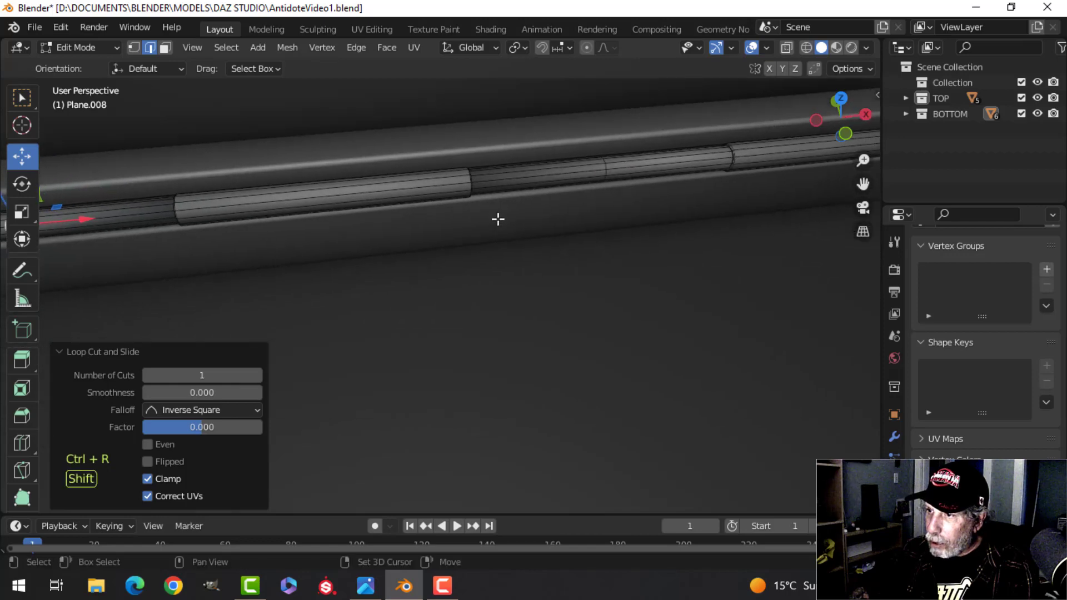
{"action": "left_click", "coordinate": [606, 166], "text": "alt+shift"}
{"action": "middle_click_drag", "start_coordinate": [603, 213], "coordinate": [519, 231], "text": "shift"}
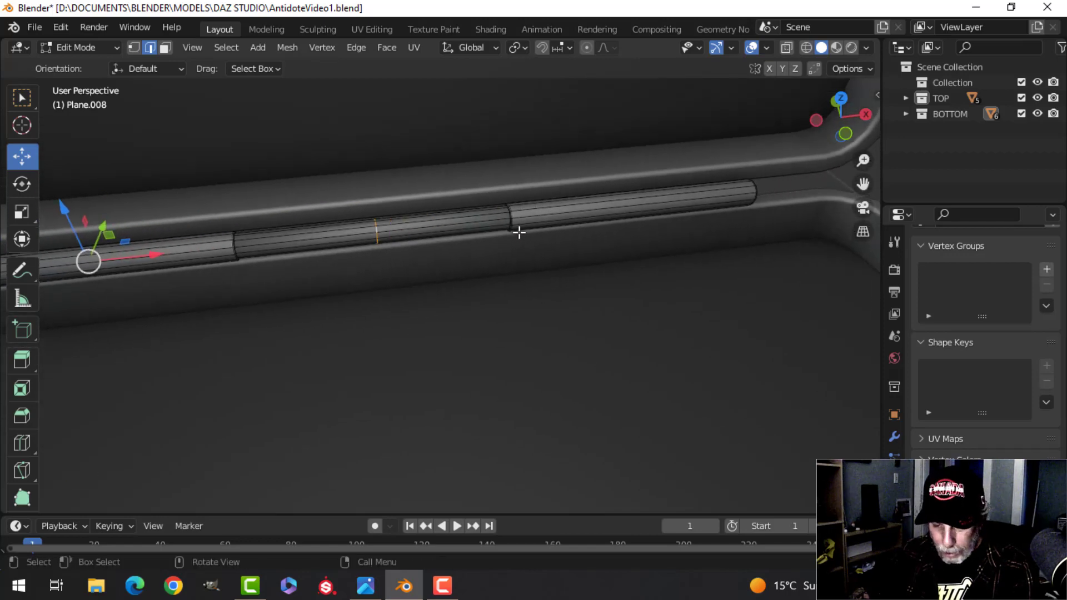
{"action": "key", "text": "ctrl+b"}
{"action": "scroll", "coordinate": [579, 234], "scroll_direction": "down", "scroll_amount": 1}
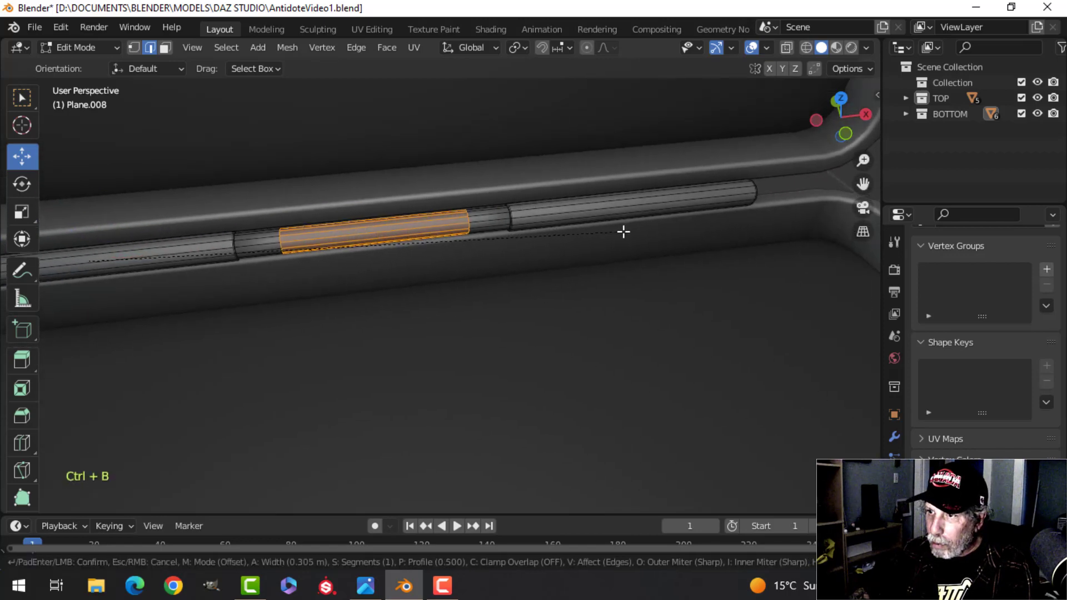
{"action": "left_click", "coordinate": [666, 229]}
{"action": "key", "text": "Tab"}
{"action": "scroll", "coordinate": [501, 292], "scroll_direction": "down", "scroll_amount": 7}
{"action": "key", "text": "alt+a"}
Step: Review the segmented hinge in place and save the file
{"action": "middle_click_drag", "start_coordinate": [461, 294], "coordinate": [484, 292]}
{"action": "scroll", "coordinate": [472, 293], "scroll_direction": "up", "scroll_amount": 5}
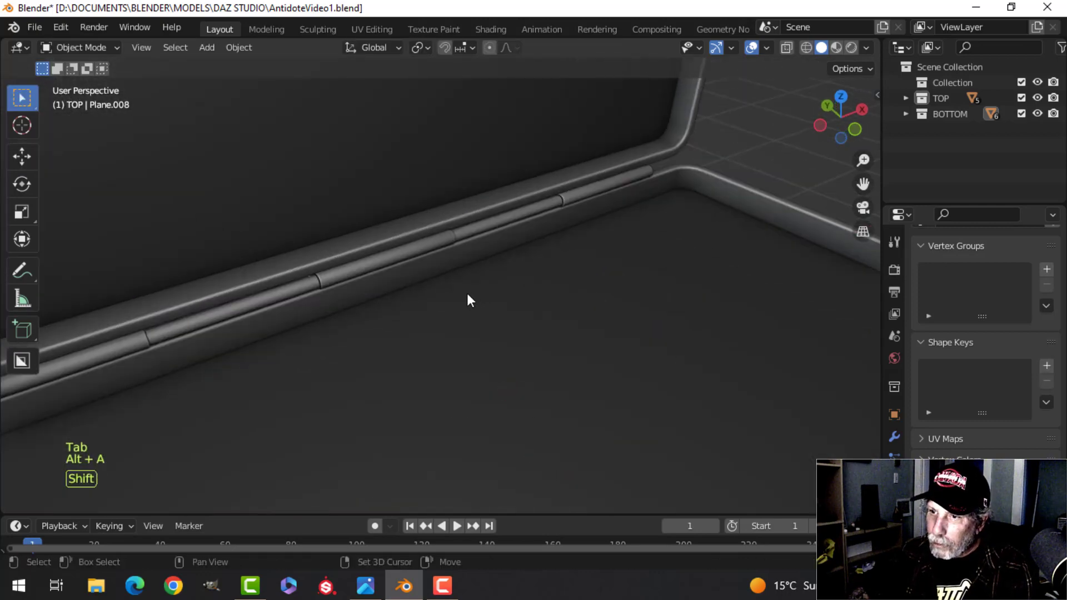
{"action": "scroll", "coordinate": [469, 289], "scroll_direction": "down", "scroll_amount": 6}
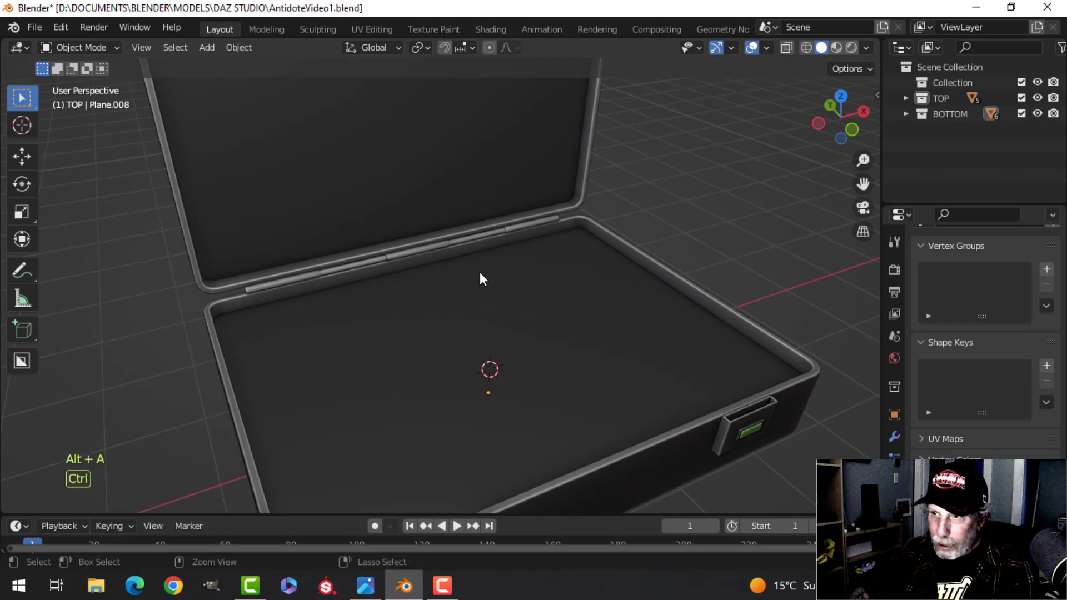
{"action": "key", "text": "ctrl+s"}
Step: Examine the open briefcase from the front, comparing the two latches, the front wall and the rear hinge
{"action": "scroll", "coordinate": [479, 272], "scroll_direction": "down", "scroll_amount": 5}
{"action": "mouse_move", "coordinate": [480, 271]}
{"action": "middle_mouse_down"}
{"action": "mouse_move", "coordinate": [505, 265]}
{"action": "mouse_move", "coordinate": [470, 256]}
{"action": "middle_mouse_up"}
{"action": "mouse_move", "coordinate": [473, 254]}
{"action": "middle_mouse_down"}
{"action": "mouse_move", "coordinate": [411, 249]}
{"action": "mouse_move", "coordinate": [442, 265]}
{"action": "mouse_move", "coordinate": [386, 267]}
{"action": "mouse_move", "coordinate": [465, 279]}
{"action": "mouse_move", "coordinate": [452, 231]}
{"action": "mouse_move", "coordinate": [511, 237]}
{"action": "mouse_move", "coordinate": [470, 252]}
{"action": "middle_mouse_up"}
{"action": "scroll", "coordinate": [439, 262], "scroll_direction": "up", "scroll_amount": 4}
{"action": "scroll", "coordinate": [511, 238], "scroll_direction": "down", "scroll_amount": 4}
{"action": "middle_click_drag", "start_coordinate": [470, 253], "coordinate": [393, 273], "text": "shift"}
{"action": "scroll", "coordinate": [479, 284], "scroll_direction": "up", "scroll_amount": 4}
{"action": "scroll", "coordinate": [434, 262], "scroll_direction": "up", "scroll_amount": 4}
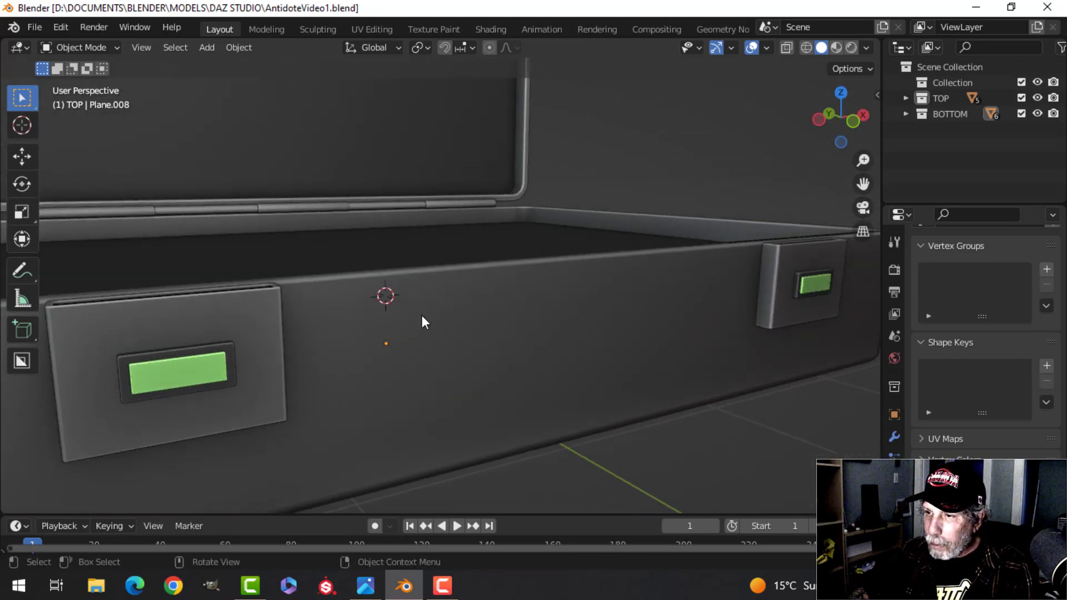
{"action": "scroll", "coordinate": [414, 334], "scroll_direction": "down", "scroll_amount": 3}
{"action": "middle_click_drag", "start_coordinate": [400, 364], "coordinate": [382, 448], "text": "shift"}
{"action": "middle_click_drag", "start_coordinate": [356, 353], "coordinate": [358, 292], "text": "shift"}
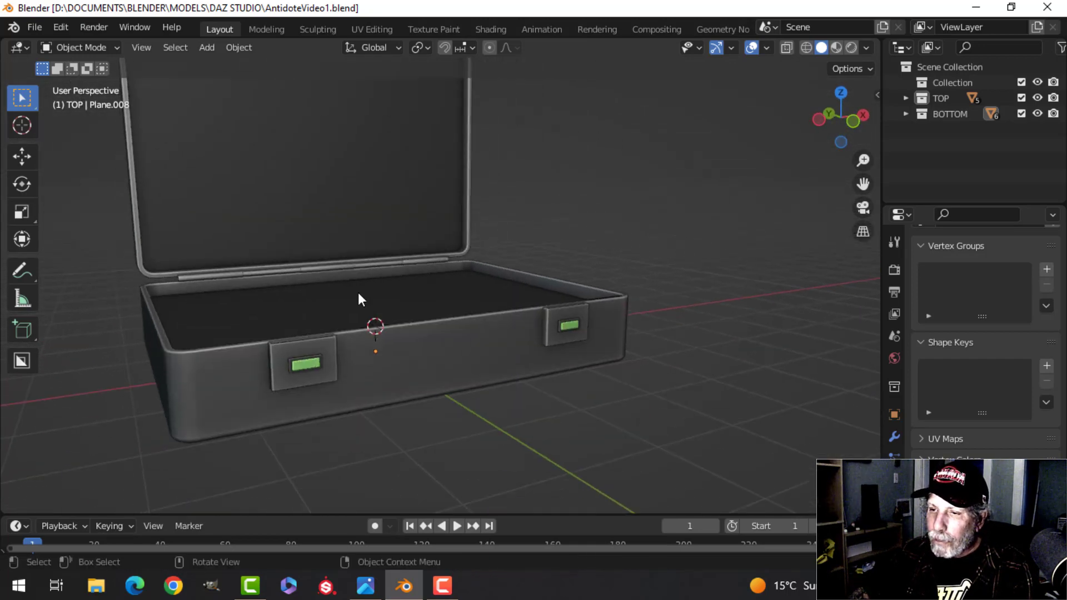
{"action": "scroll", "coordinate": [358, 292], "scroll_direction": "up", "scroll_amount": 4}
{"action": "middle_click_drag", "start_coordinate": [346, 373], "coordinate": [369, 346], "text": "shift"}
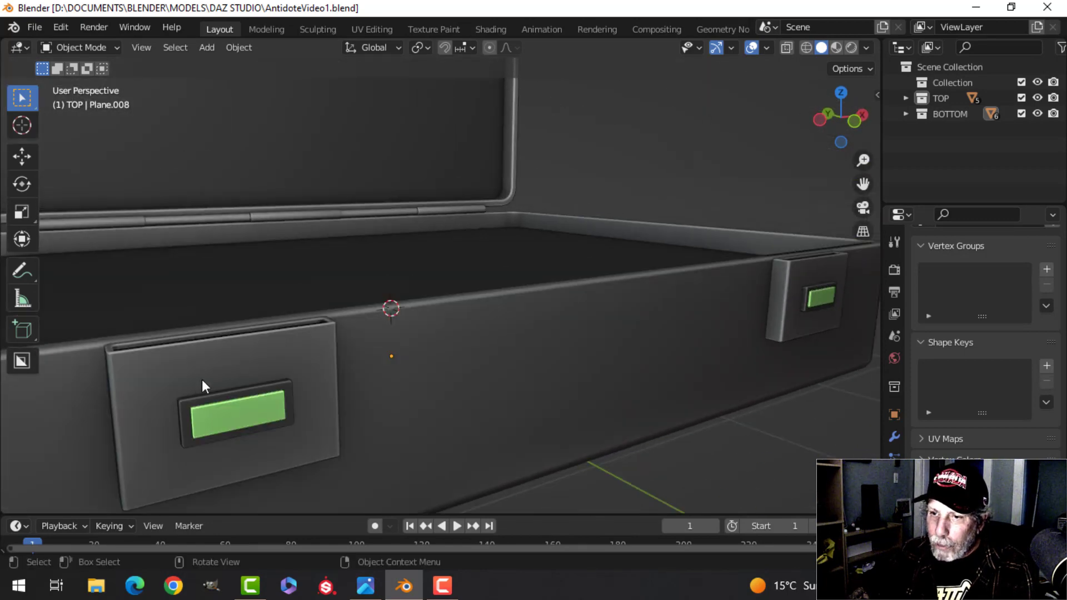
{"action": "scroll", "coordinate": [139, 364], "scroll_direction": "down", "scroll_amount": 4}
{"action": "scroll", "coordinate": [225, 360], "scroll_direction": "up", "scroll_amount": 5}
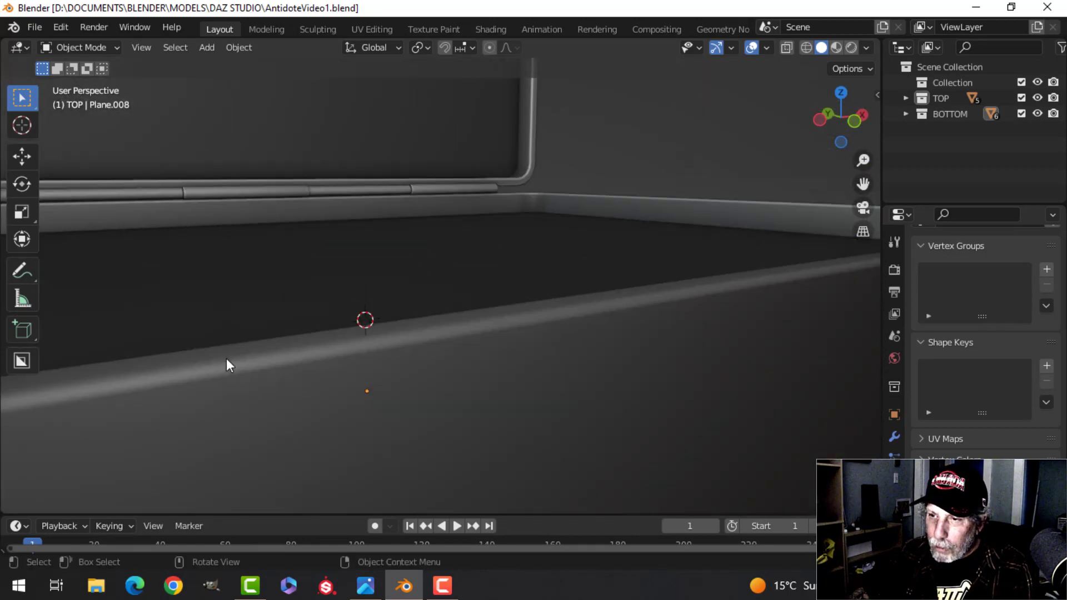
{"action": "scroll", "coordinate": [226, 358], "scroll_direction": "down", "scroll_amount": 6}
{"action": "middle_click_drag", "start_coordinate": [433, 314], "coordinate": [485, 322]}
Step: Save the Blender file again before working on the front of the case
{"action": "key", "text": "ctrl+s"}
{"action": "scroll", "coordinate": [426, 317], "scroll_direction": "up", "scroll_amount": 1}
{"action": "scroll", "coordinate": [422, 319], "scroll_direction": "down", "scroll_amount": 3}
{"action": "middle_click_drag", "start_coordinate": [486, 323], "coordinate": [478, 298]}
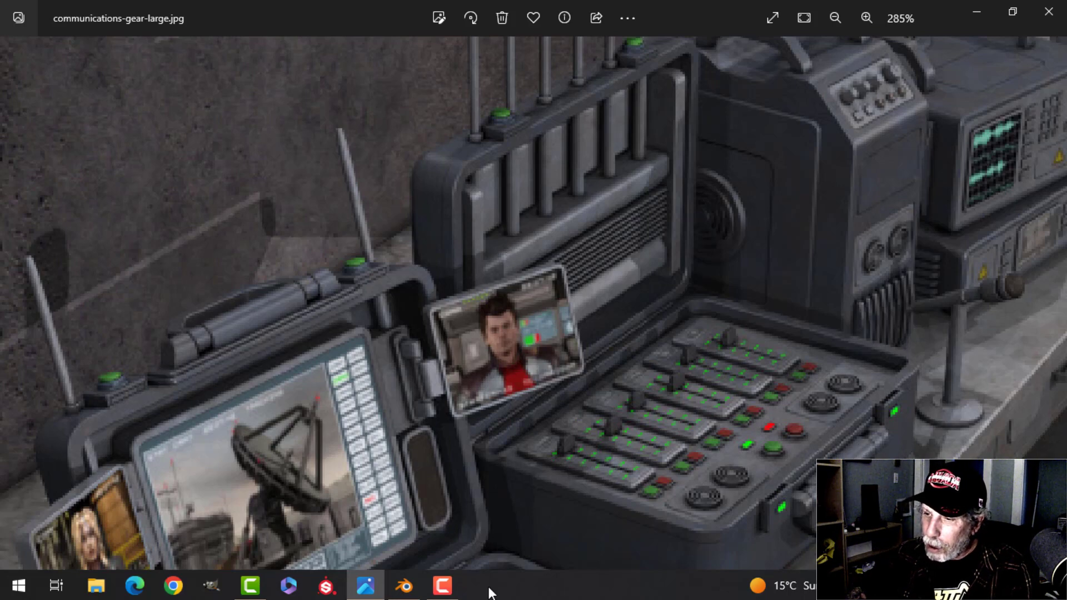
Step: Switch back to Blender and open the briefcase's bottom shell in Edit Mode
{"action": "left_click", "coordinate": [408, 591]}
{"action": "scroll", "coordinate": [465, 355], "scroll_direction": "up", "scroll_amount": 4}
{"action": "middle_click_drag", "start_coordinate": [477, 268], "coordinate": [415, 311], "text": "shift"}
{"action": "scroll", "coordinate": [389, 308], "scroll_direction": "up", "scroll_amount": 4}
{"action": "middle_click_drag", "start_coordinate": [345, 292], "coordinate": [459, 346], "text": "shift"}
{"action": "scroll", "coordinate": [430, 343], "scroll_direction": "down", "scroll_amount": 3}
{"action": "left_click", "coordinate": [398, 329]}
{"action": "key", "text": "Tab"}
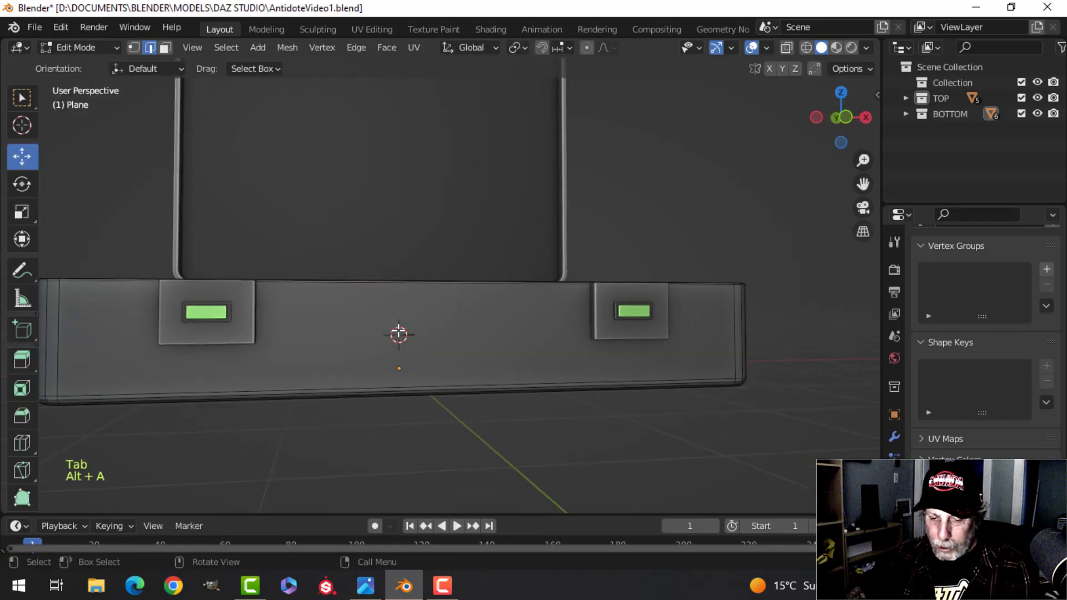
Step: Duplicate the bottom shell's upper front edge, lower the copy about 0.249 m along Z and scale it to 0.501
{"action": "left_click", "coordinate": [394, 291]}
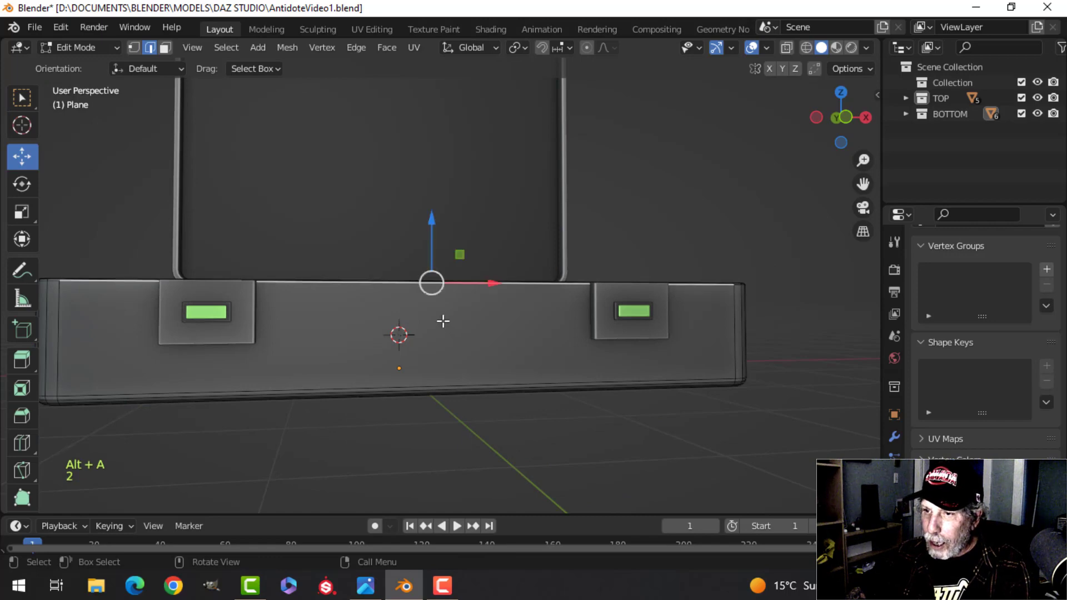
{"action": "scroll", "coordinate": [443, 321], "scroll_direction": "down", "scroll_amount": 2}
{"action": "key", "text": "shift+d"}
{"action": "key", "text": "z"}
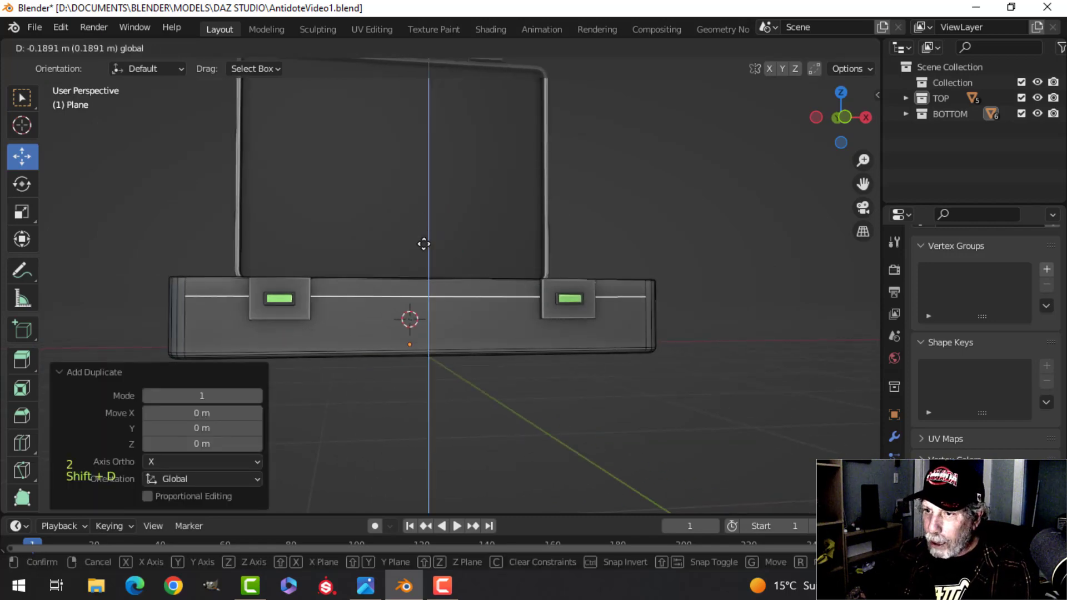
{"action": "left_click", "coordinate": [424, 244]}
{"action": "key", "text": "s"}
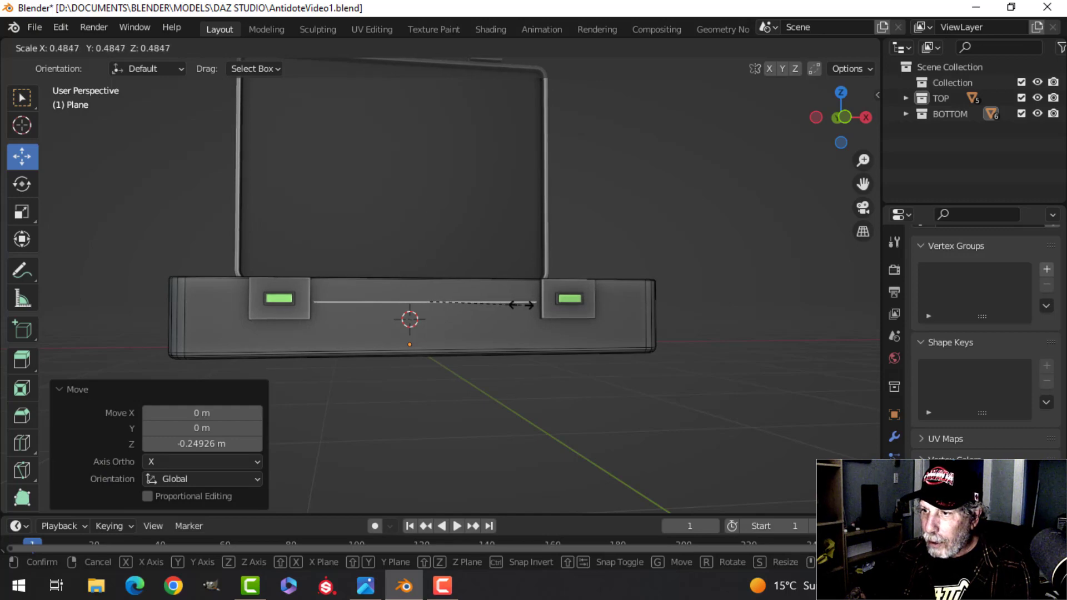
{"action": "left_click", "coordinate": [523, 306]}
Step: Separate the duplicated edge into its own object and open that object in Edit Mode
{"action": "key", "text": "p"}
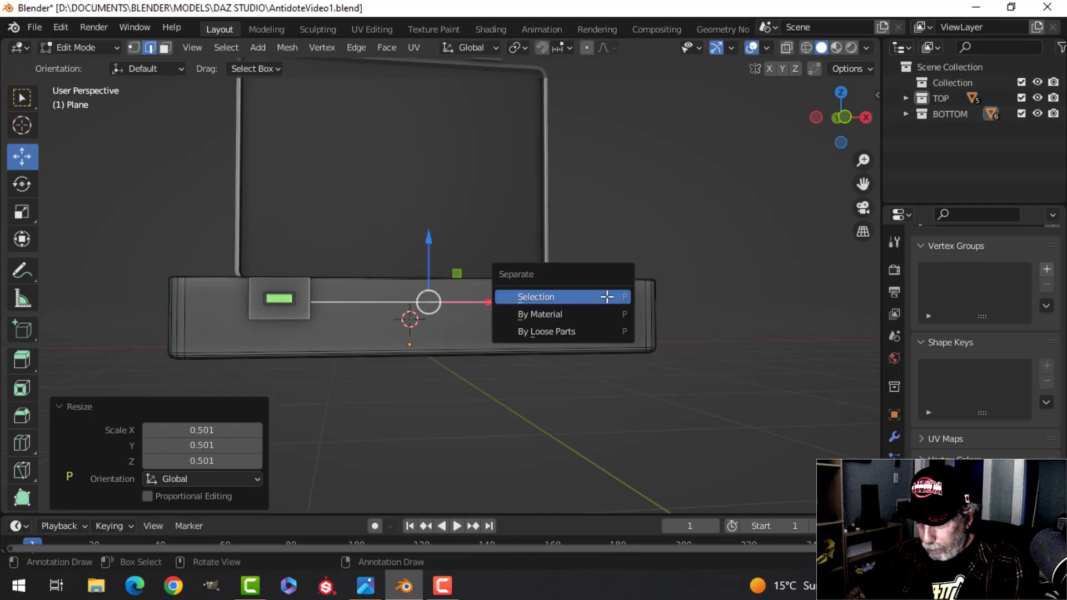
{"action": "left_click", "coordinate": [607, 295]}
{"action": "key", "text": "Tab"}
{"action": "left_click", "coordinate": [467, 302]}
{"action": "key", "text": "Tab"}
Step: Lower the whole separated edge about 0.137 m along Z and scale it to 0.981
{"action": "key", "text": "a"}
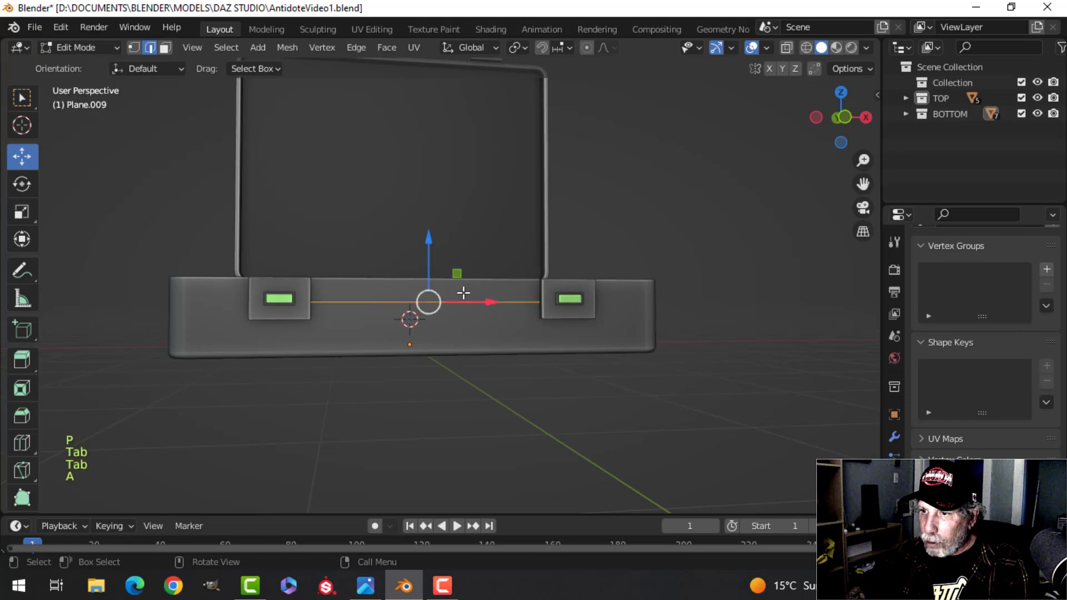
{"action": "left_click_drag", "start_coordinate": [439, 252], "coordinate": [438, 267]}
{"action": "key", "text": "s"}
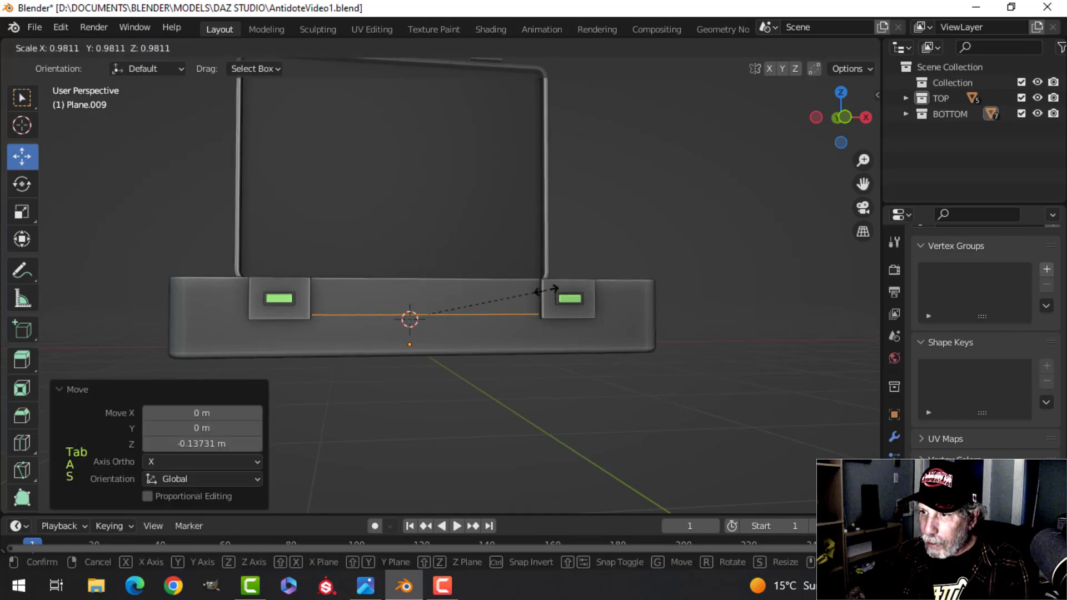
{"action": "left_click", "coordinate": [547, 290]}
Step: Extrude the edge upward into a rectangular panel between the two latches and select the whole panel
{"action": "middle_click_drag", "start_coordinate": [546, 290], "coordinate": [480, 305]}
{"action": "key", "text": "e"}
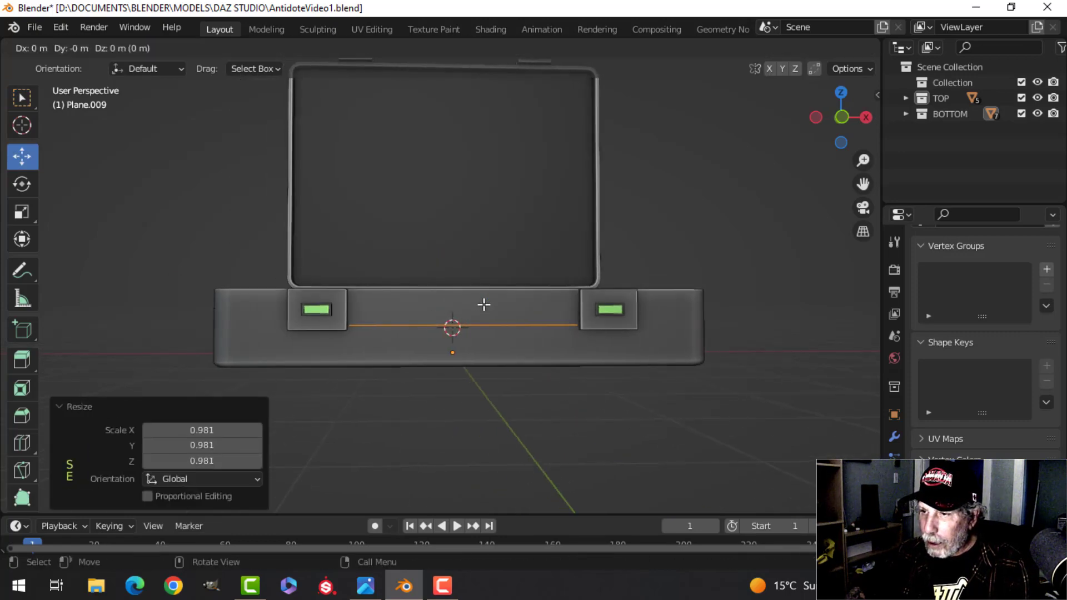
{"action": "right_click", "coordinate": [484, 302]}
{"action": "left_click_drag", "start_coordinate": [460, 275], "coordinate": [458, 240]}
{"action": "key", "text": "a"}
{"action": "middle_click_drag", "start_coordinate": [469, 295], "coordinate": [485, 317], "text": "shift"}
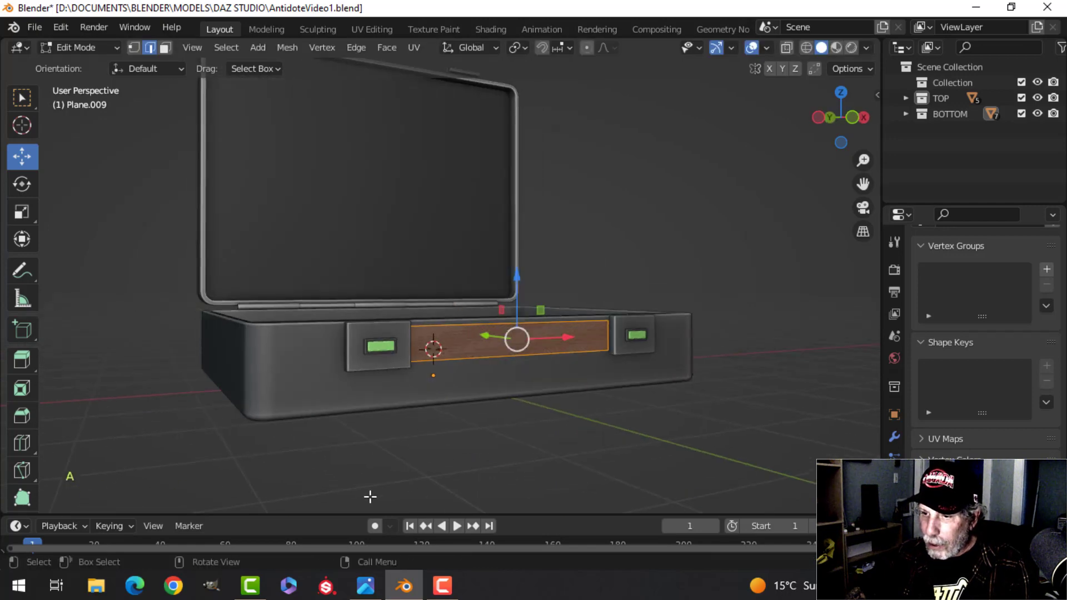
Step: Switch to the reference image communications-gear-large.jpg and examine the handle between the case's front latches
{"action": "mouse_move", "coordinate": [366, 589]}
{"action": "left_click", "coordinate": [417, 474]}
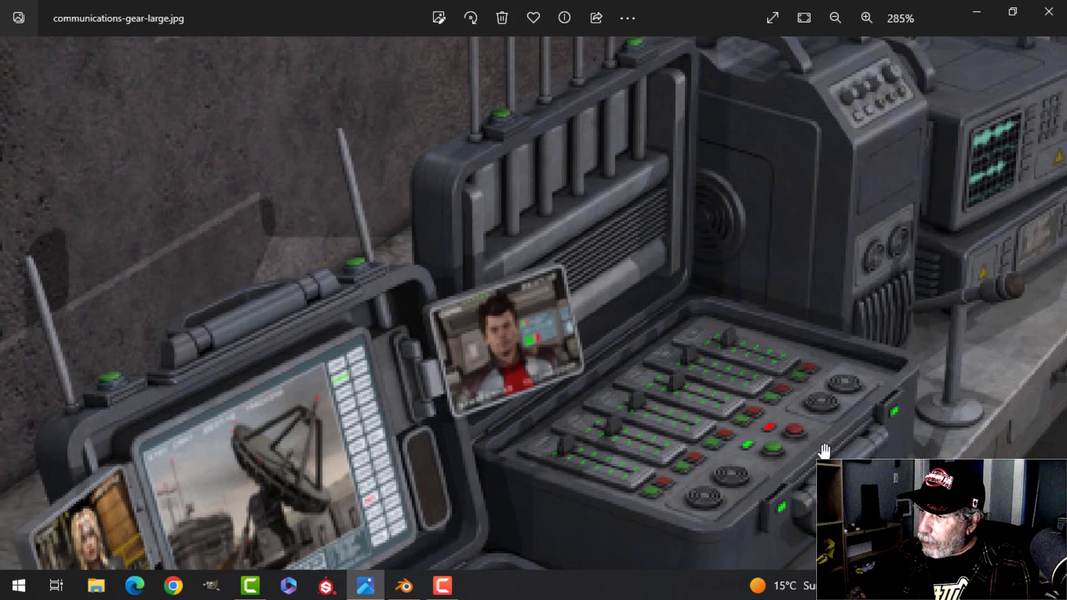
{"action": "left_click_drag", "start_coordinate": [825, 451], "coordinate": [753, 332]}
{"action": "left_click_drag", "start_coordinate": [714, 372], "coordinate": [748, 322]}
{"action": "scroll", "coordinate": [762, 317], "scroll_direction": "up", "scroll_amount": 1}
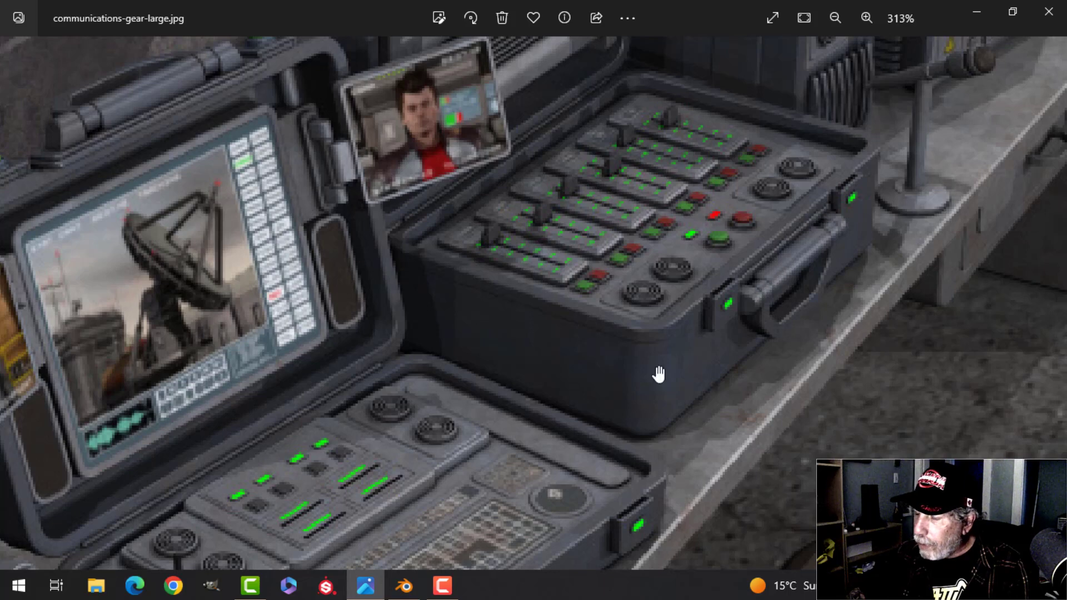
{"action": "scroll", "coordinate": [659, 375], "scroll_direction": "down", "scroll_amount": 1}
Step: Switch back to Blender and lower the top edge of the front panel slightly
{"action": "left_click", "coordinate": [404, 589]}
{"action": "middle_click_drag", "start_coordinate": [544, 343], "coordinate": [426, 345]}
{"action": "key", "text": "alt+a"}
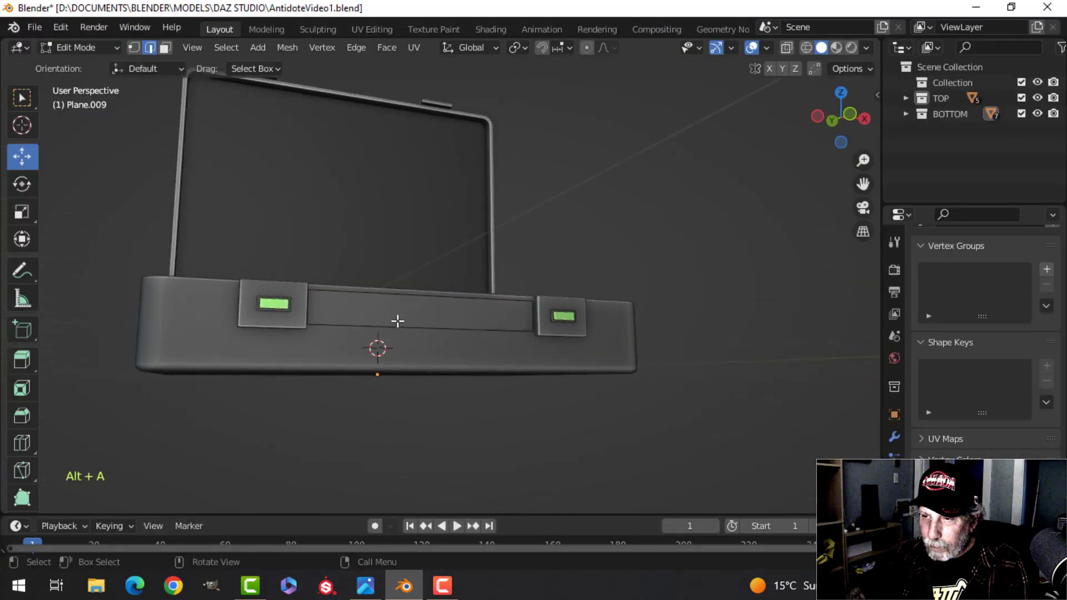
{"action": "left_click_drag", "start_coordinate": [428, 278], "coordinate": [428, 290]}
Step: Select the whole front panel and extrude it to give it thickness
{"action": "key", "text": "a"}
{"action": "middle_click_drag", "start_coordinate": [532, 324], "coordinate": [484, 328]}
{"action": "middle_click_drag", "start_coordinate": [601, 342], "coordinate": [426, 286], "text": "shift"}
{"action": "scroll", "coordinate": [460, 409], "scroll_direction": "up", "scroll_amount": 4}
{"action": "mouse_move", "coordinate": [425, 287]}
{"action": "middle_mouse_down"}
{"action": "mouse_move", "coordinate": [453, 350]}
{"action": "mouse_move", "coordinate": [445, 291]}
{"action": "middle_mouse_up"}
{"action": "middle_click_drag", "start_coordinate": [446, 291], "coordinate": [382, 302]}
{"action": "key", "text": "e"}
{"action": "left_click", "coordinate": [497, 312]}
Step: Isolate the front panel in local view and reopen it in Edit Mode
{"action": "key", "text": "Tab"}
{"action": "key", "text": "slash"}
{"action": "key", "text": "Tab"}
{"action": "key", "text": "alt+a"}
{"action": "scroll", "coordinate": [380, 299], "scroll_direction": "up", "scroll_amount": 3}
{"action": "left_click", "coordinate": [523, 242]}
{"action": "middle_click_drag", "start_coordinate": [541, 281], "coordinate": [434, 312], "text": "shift"}
Step: Select the panel's large front face and inset it by about 0.023 m
{"action": "key", "text": "3"}
{"action": "left_click", "coordinate": [557, 293]}
{"action": "middle_click_drag", "start_coordinate": [557, 293], "coordinate": [613, 288]}
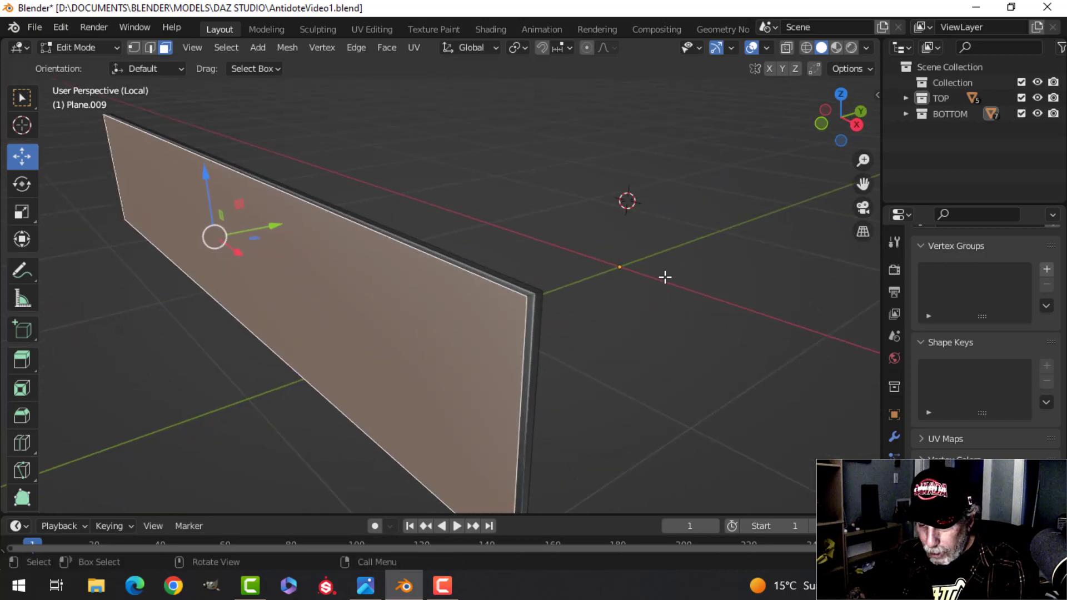
{"action": "key", "text": "i"}
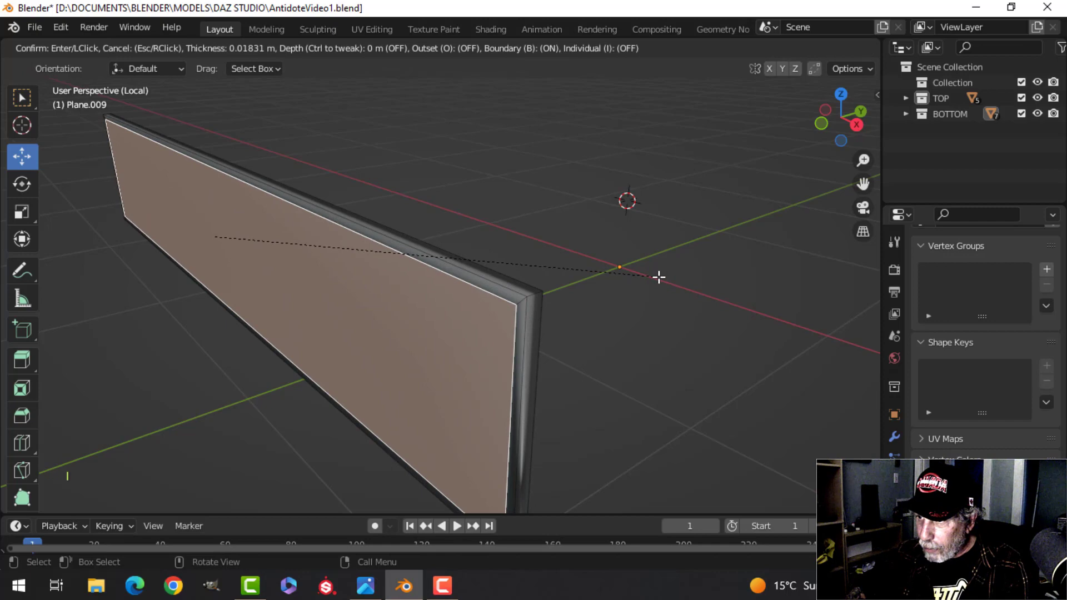
{"action": "left_click", "coordinate": [656, 276]}
Step: Extrude the inset front face of the panel outward by about 0.021 m
{"action": "middle_click_drag", "start_coordinate": [656, 276], "coordinate": [612, 269], "text": "shift"}
{"action": "key", "text": "e"}
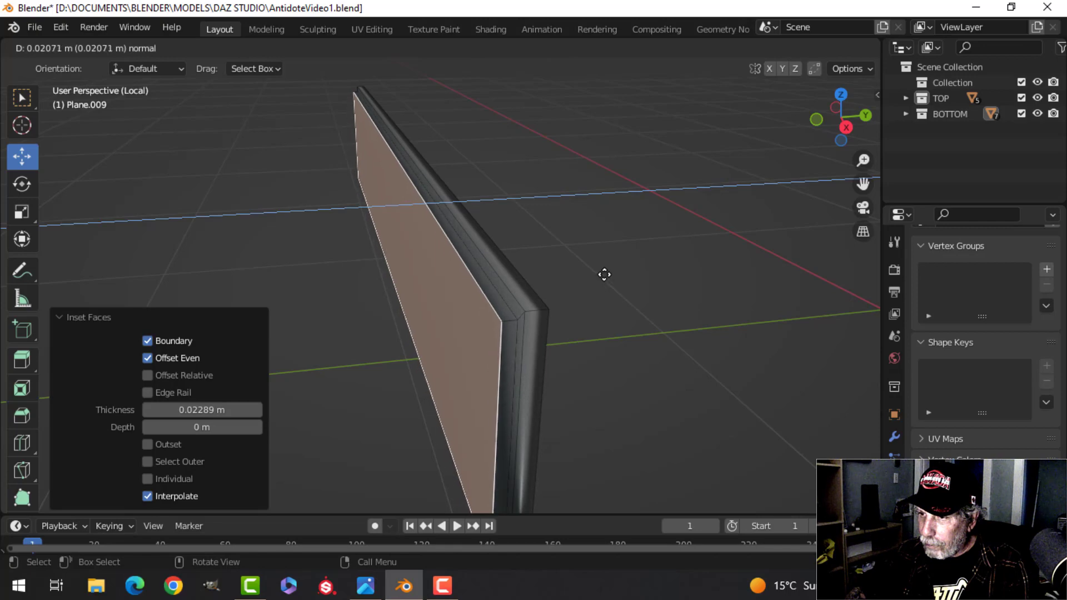
{"action": "left_click", "coordinate": [603, 273]}
{"action": "key", "text": "alt+a"}
Step: Delete the panel's rear face
{"action": "middle_click_drag", "start_coordinate": [582, 288], "coordinate": [596, 230]}
{"action": "left_click", "coordinate": [428, 285]}
{"action": "key", "text": "x"}
{"action": "left_click", "coordinate": [428, 285]}
Step: Select the panel's corner edges and round them with a multi-segment bevel about 0.036 m wide
{"action": "left_click", "coordinate": [619, 282]}
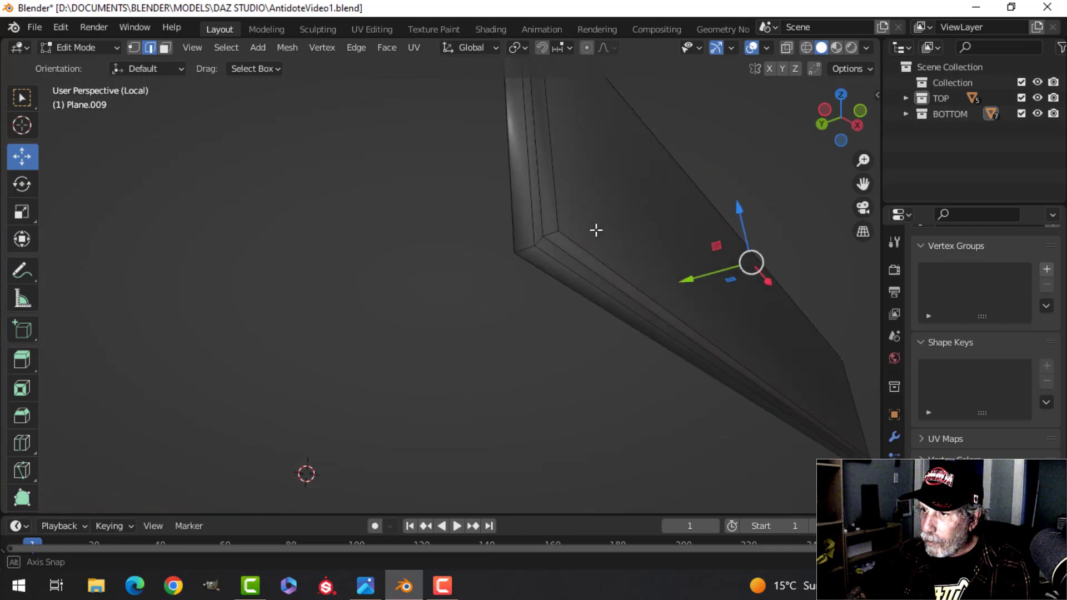
{"action": "middle_click_drag", "start_coordinate": [530, 254], "coordinate": [399, 338]}
{"action": "middle_click_drag", "start_coordinate": [472, 260], "coordinate": [464, 296], "text": "shift"}
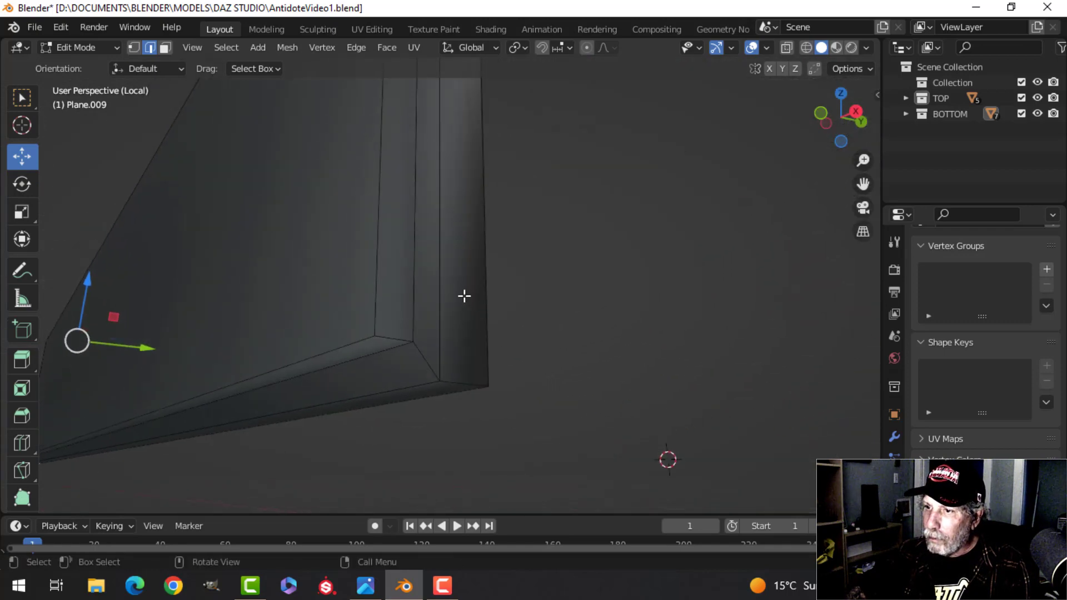
{"action": "left_click", "coordinate": [466, 378], "text": "alt+shift"}
{"action": "middle_click_drag", "start_coordinate": [553, 339], "coordinate": [695, 300], "text": "shift"}
{"action": "key", "text": "ctrl+b"}
{"action": "scroll", "coordinate": [718, 301], "scroll_direction": "up", "scroll_amount": 3}
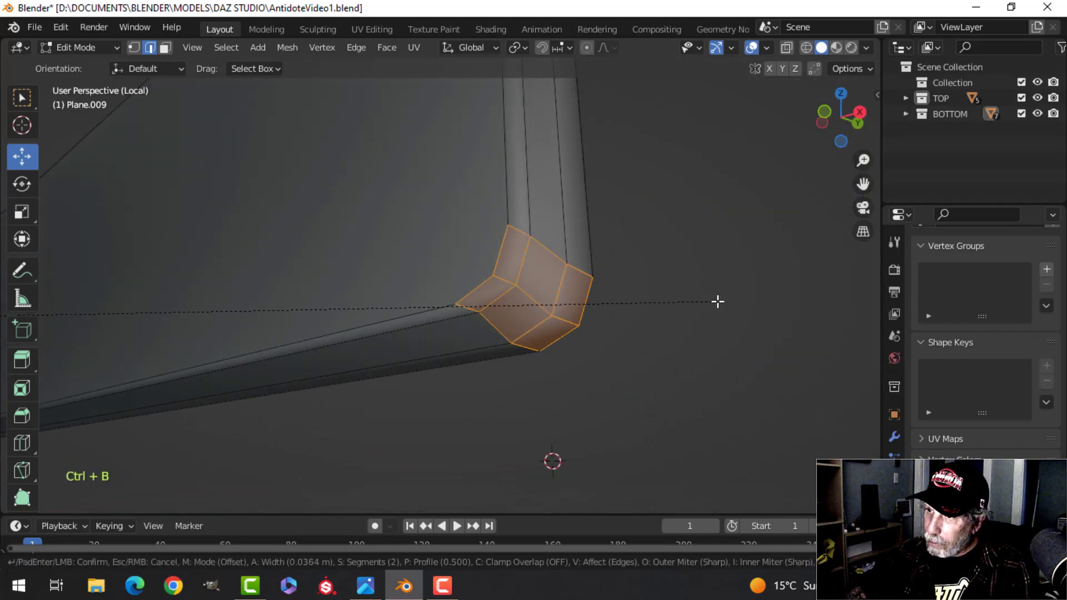
{"action": "left_click", "coordinate": [718, 301]}
{"action": "key", "text": "alt+a"}
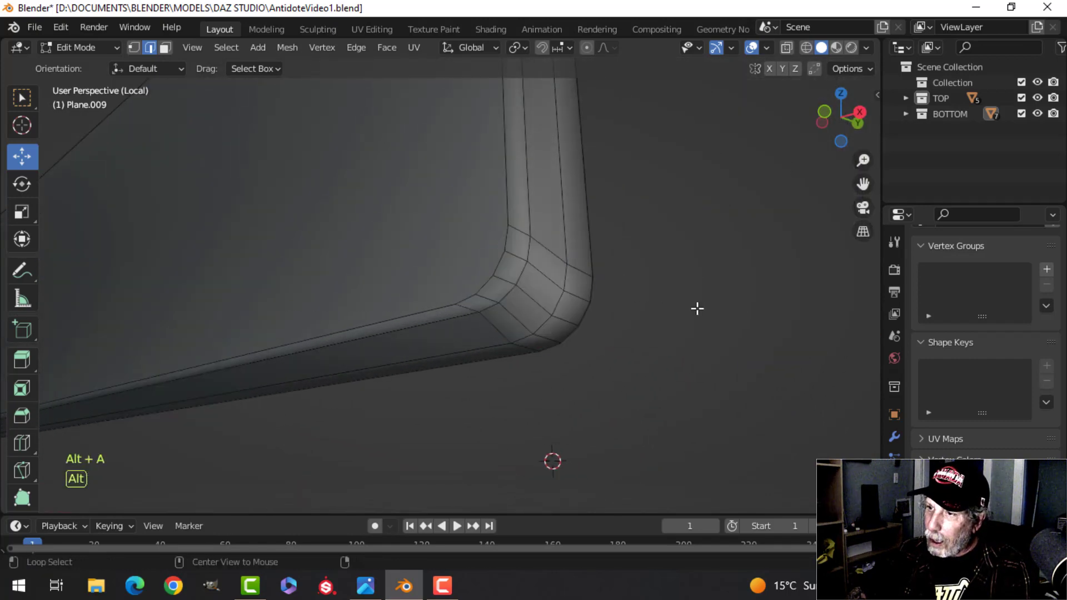
Step: Select the outer front rim loop and the raised face's border loop and bevel them about 0.0086 m with 2 segments
{"action": "scroll", "coordinate": [696, 308], "scroll_direction": "down", "scroll_amount": 5}
{"action": "middle_click_drag", "start_coordinate": [654, 332], "coordinate": [647, 347], "text": "shift"}
{"action": "middle_click_drag", "start_coordinate": [647, 347], "coordinate": [582, 304]}
{"action": "scroll", "coordinate": [588, 358], "scroll_direction": "up", "scroll_amount": 4}
{"action": "scroll", "coordinate": [576, 325], "scroll_direction": "up", "scroll_amount": 3}
{"action": "left_click", "coordinate": [537, 283], "text": "alt"}
{"action": "left_click", "coordinate": [544, 254], "text": "alt+shift"}
{"action": "key", "text": "ctrl+b"}
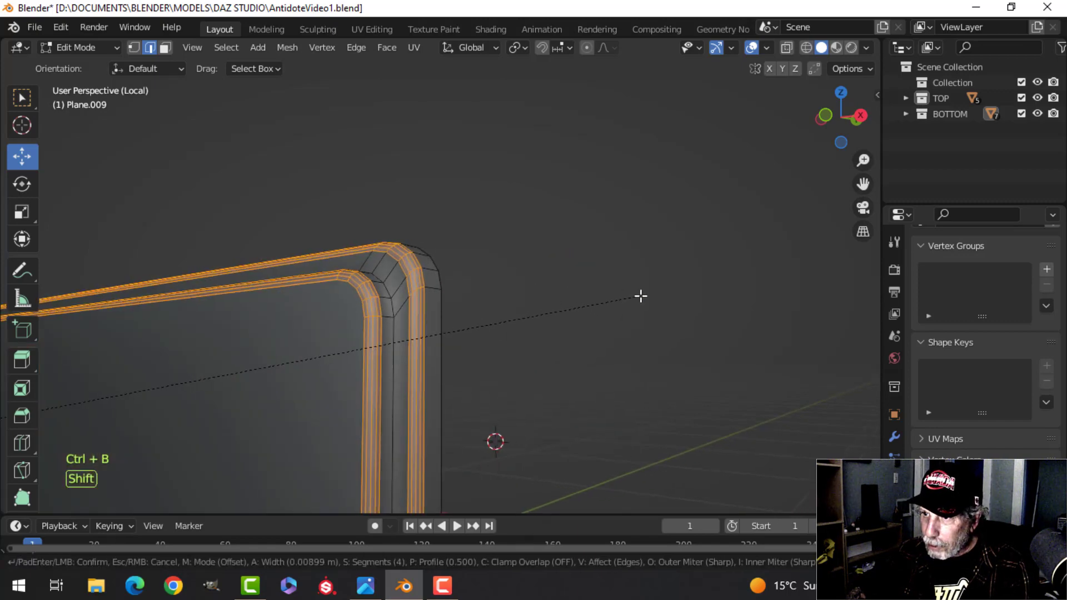
{"action": "left_click", "coordinate": [589, 302]}
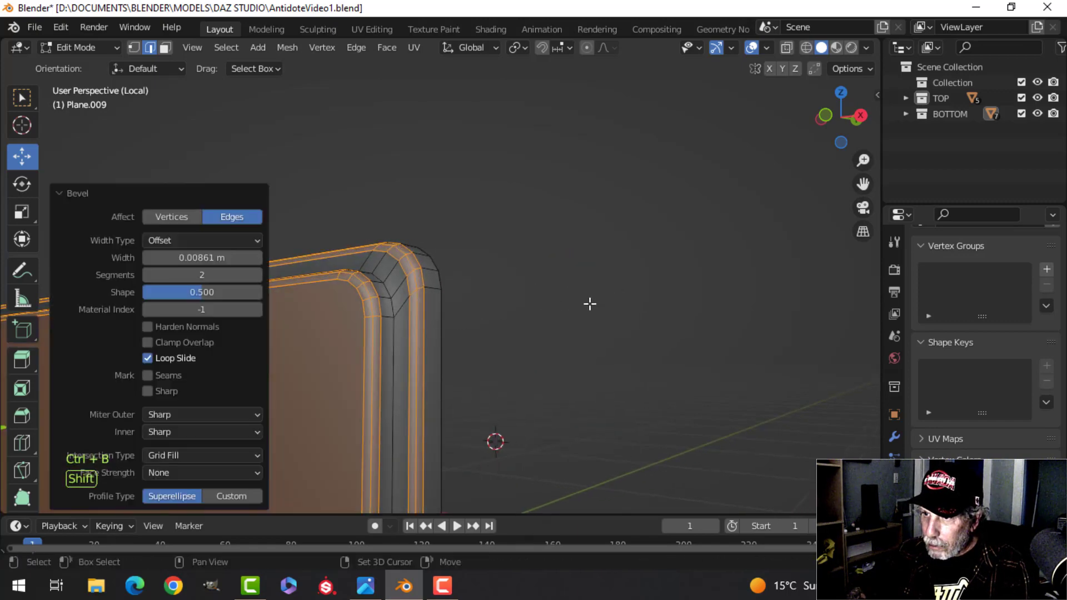
Step: Bevel the inner edge loop at the base of the raised face about 0.003 m with 2 segments
{"action": "key", "text": "alt+a"}
{"action": "left_click", "coordinate": [400, 307], "text": "alt+shift"}
{"action": "key", "text": "ctrl+b"}
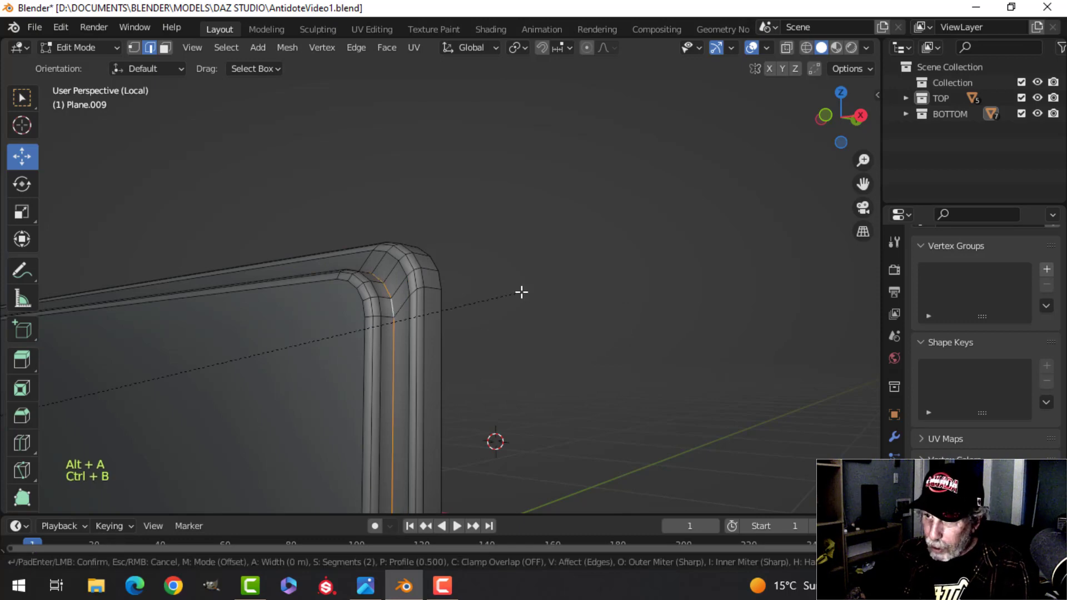
{"action": "left_click", "coordinate": [538, 293]}
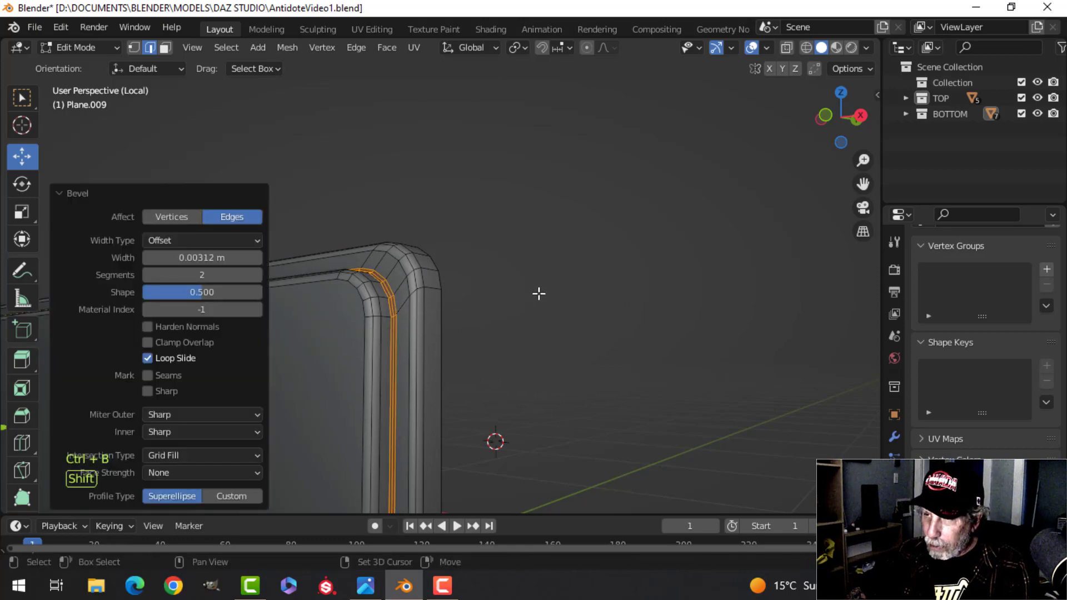
Step: Return to Object Mode and leave local view to show the panel with the whole briefcase
{"action": "key", "text": "Tab"}
{"action": "scroll", "coordinate": [517, 311], "scroll_direction": "down", "scroll_amount": 5}
{"action": "key", "text": "alt+a"}
{"action": "middle_click_drag", "start_coordinate": [485, 337], "coordinate": [545, 350]}
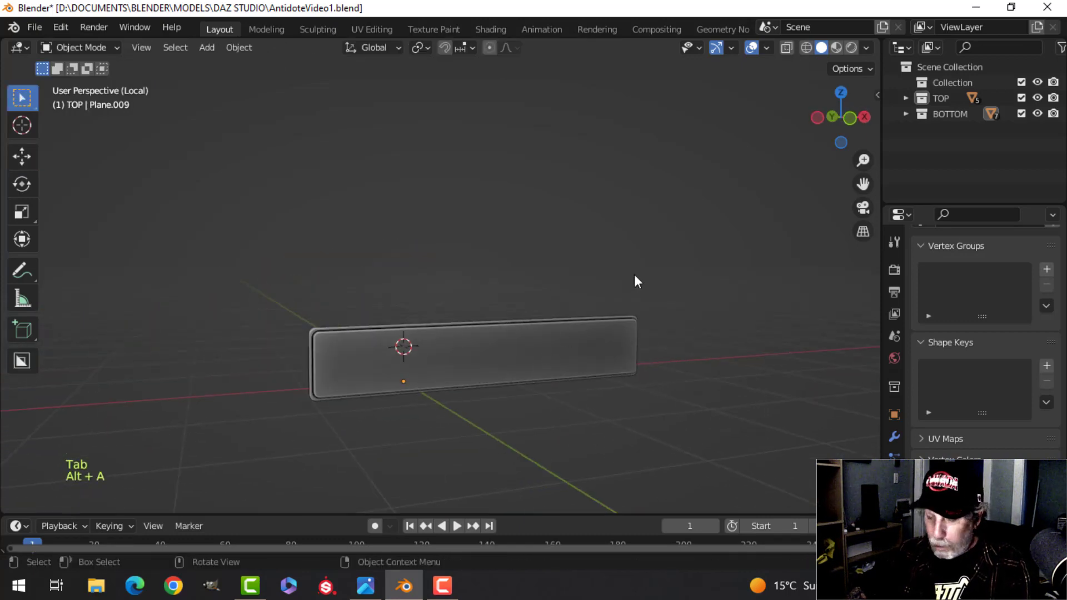
{"action": "key", "text": "slash"}
{"action": "scroll", "coordinate": [560, 276], "scroll_direction": "down", "scroll_amount": 2}
{"action": "scroll", "coordinate": [526, 273], "scroll_direction": "up", "scroll_amount": 4}
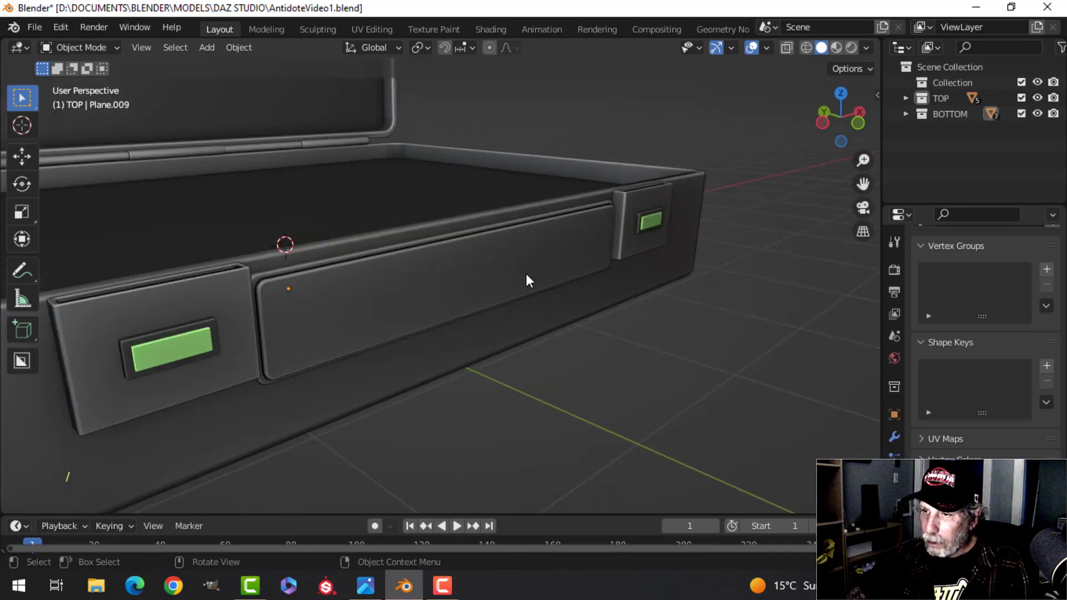
Step: Scale the whole front panel to about 0.977 along X and raise it slightly between the latches
{"action": "middle_click_drag", "start_coordinate": [526, 273], "coordinate": [402, 248]}
{"action": "key", "text": "Tab"}
{"action": "key", "text": "a"}
{"action": "middle_click_drag", "start_coordinate": [476, 274], "coordinate": [557, 248]}
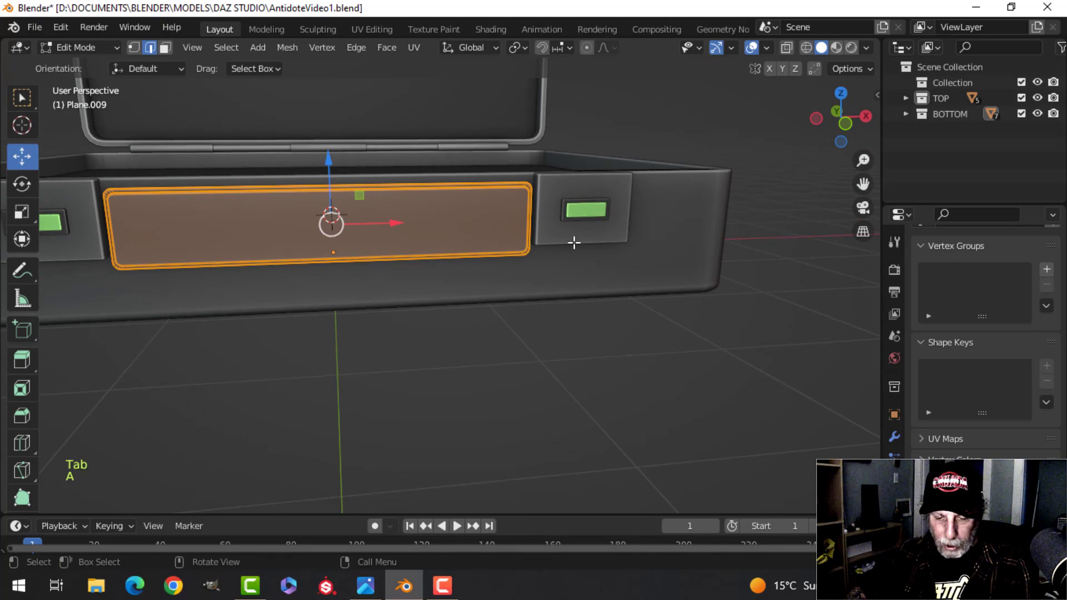
{"action": "key", "text": "s"}
{"action": "key", "text": "x"}
{"action": "left_click", "coordinate": [568, 242]}
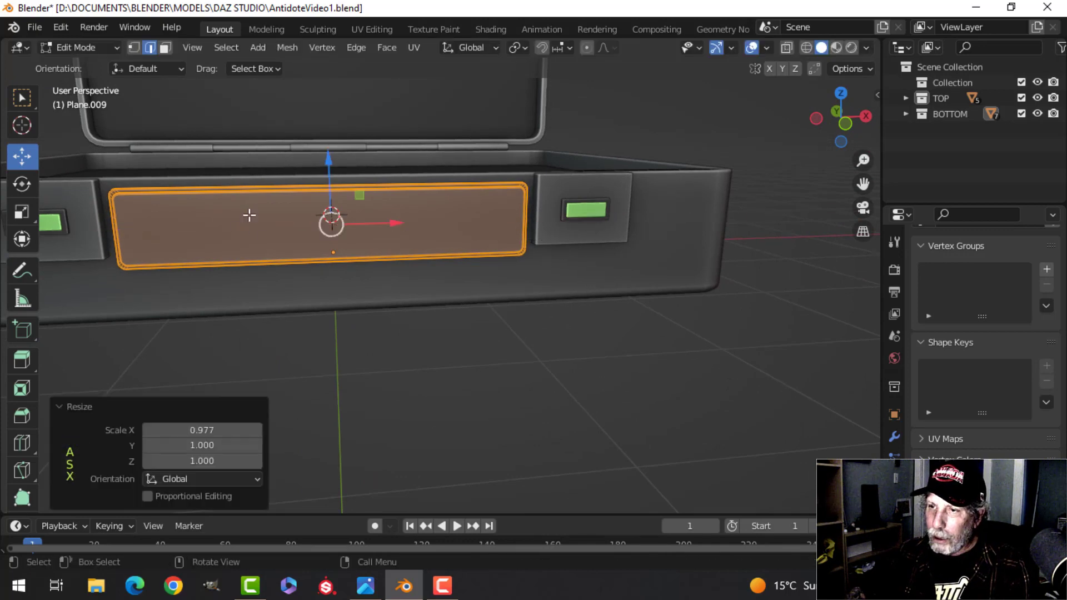
{"action": "left_click_drag", "start_coordinate": [328, 169], "coordinate": [332, 157]}
{"action": "key", "text": "Tab"}
{"action": "scroll", "coordinate": [331, 193], "scroll_direction": "down", "scroll_amount": 5}
{"action": "key", "text": "alt+a"}
Step: Change the viewport's MatCap lighting to a lighter grey material
{"action": "middle_click_drag", "start_coordinate": [425, 186], "coordinate": [387, 258], "text": "shift"}
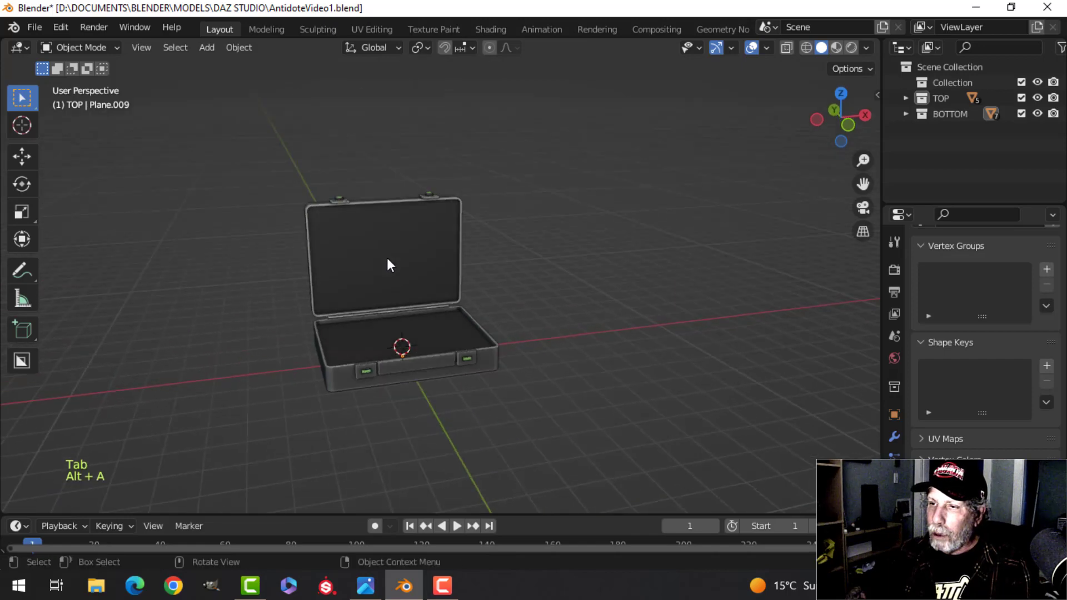
{"action": "scroll", "coordinate": [439, 283], "scroll_direction": "up", "scroll_amount": 3}
{"action": "middle_click_drag", "start_coordinate": [440, 282], "coordinate": [421, 215]}
{"action": "scroll", "coordinate": [428, 242], "scroll_direction": "up", "scroll_amount": 3}
{"action": "left_click", "coordinate": [866, 48]}
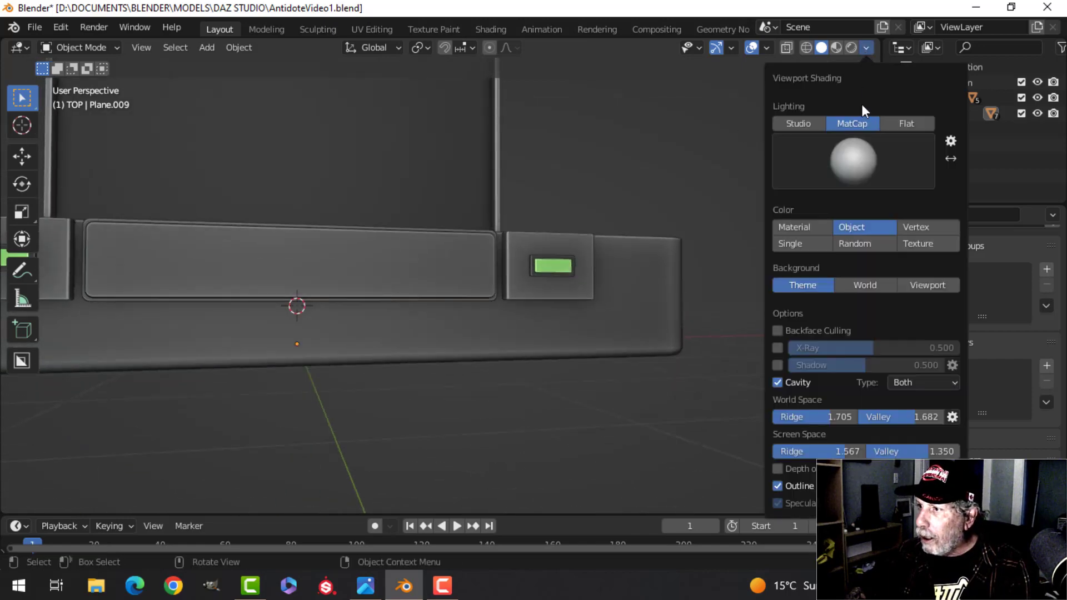
{"action": "left_click", "coordinate": [854, 160]}
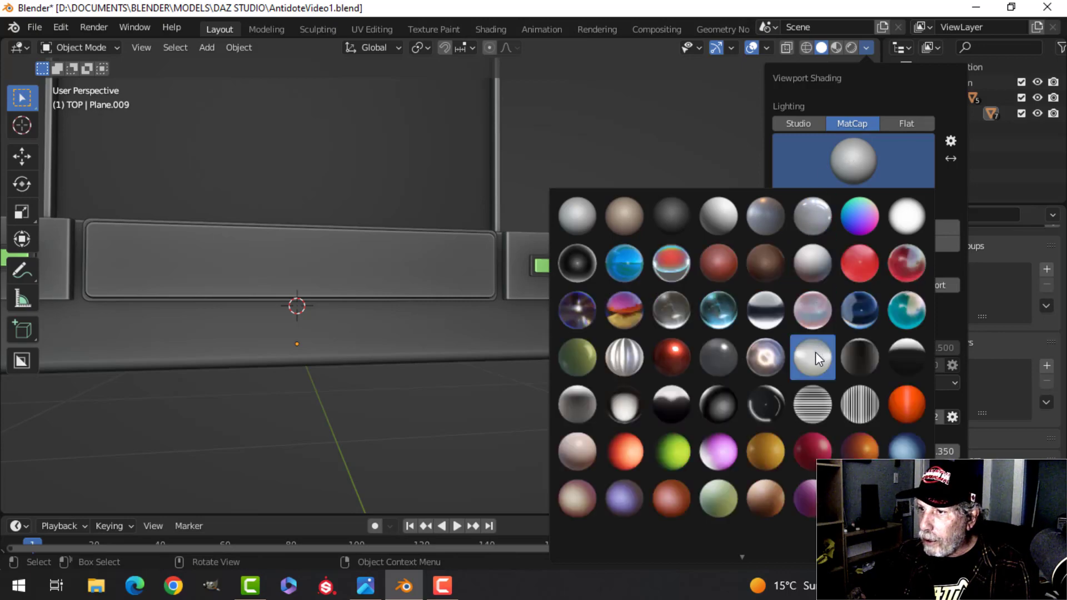
{"action": "left_click", "coordinate": [815, 352]}
Step: Review the front panel under the new shading and save the Blender file
{"action": "scroll", "coordinate": [486, 302], "scroll_direction": "down", "scroll_amount": 4}
{"action": "middle_click_drag", "start_coordinate": [473, 226], "coordinate": [507, 192], "text": "shift"}
{"action": "scroll", "coordinate": [595, 282], "scroll_direction": "up", "scroll_amount": 3}
{"action": "middle_click_drag", "start_coordinate": [507, 192], "coordinate": [556, 221]}
{"action": "scroll", "coordinate": [572, 230], "scroll_direction": "down", "scroll_amount": 4}
{"action": "middle_click_drag", "start_coordinate": [556, 222], "coordinate": [526, 204]}
{"action": "scroll", "coordinate": [549, 233], "scroll_direction": "up", "scroll_amount": 4}
{"action": "key", "text": "ctrl+s"}
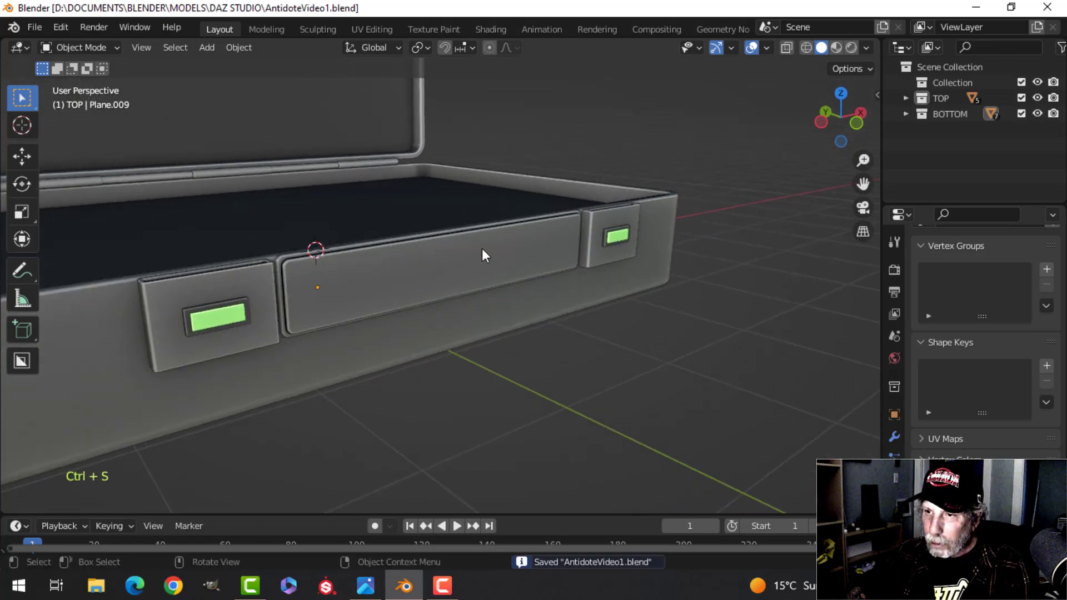
Step: Examine the open case's front latches in the reference image and compare them with the model in Blender
{"action": "middle_click_drag", "start_coordinate": [482, 249], "coordinate": [472, 247]}
{"action": "scroll", "coordinate": [321, 296], "scroll_direction": "down", "scroll_amount": 2}
{"action": "middle_click_drag", "start_coordinate": [352, 285], "coordinate": [371, 279], "text": "shift"}
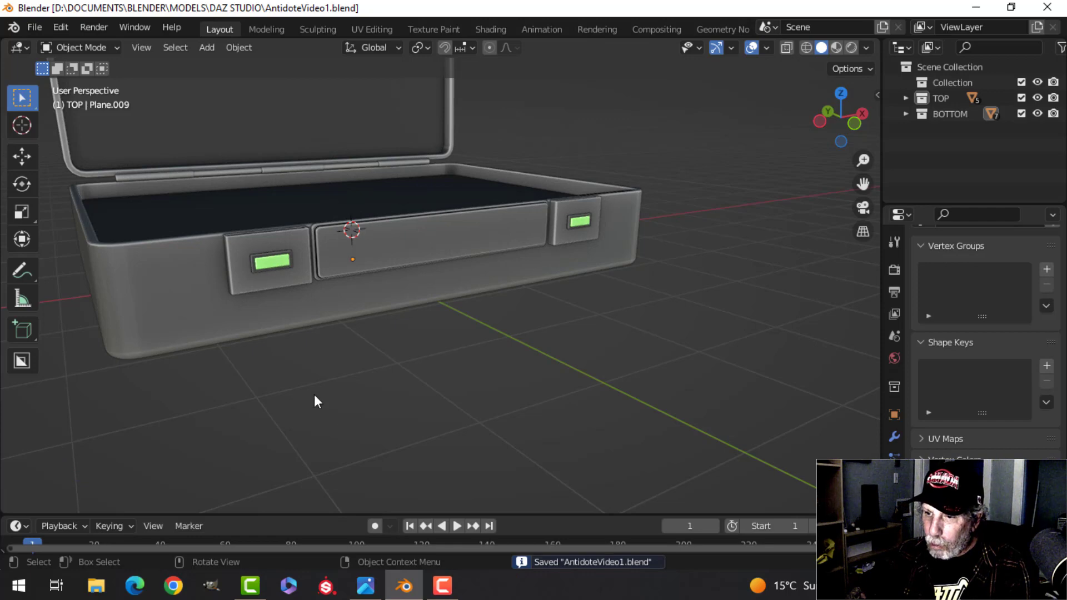
{"action": "left_click", "coordinate": [365, 586]}
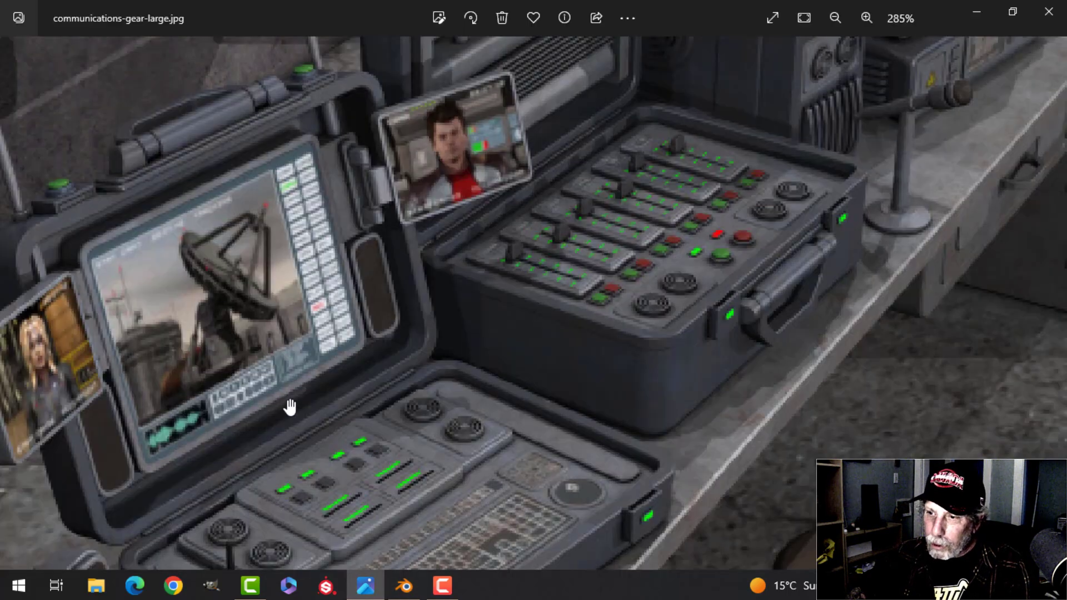
{"action": "scroll", "coordinate": [289, 407], "scroll_direction": "down", "scroll_amount": 1}
{"action": "left_click_drag", "start_coordinate": [637, 486], "coordinate": [541, 206]}
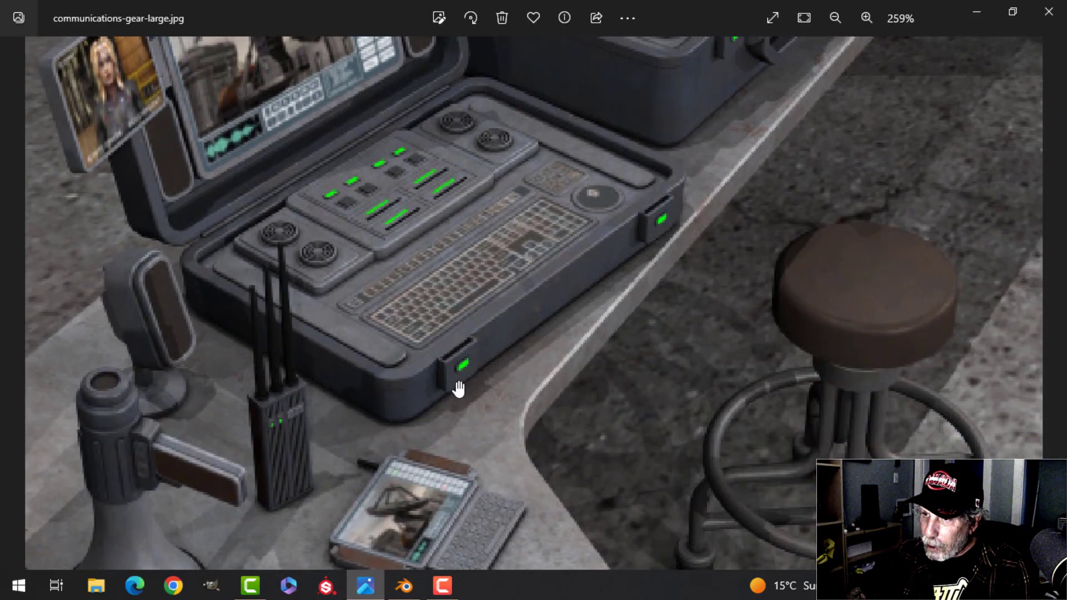
{"action": "left_click", "coordinate": [405, 585]}
{"action": "left_click", "coordinate": [299, 278]}
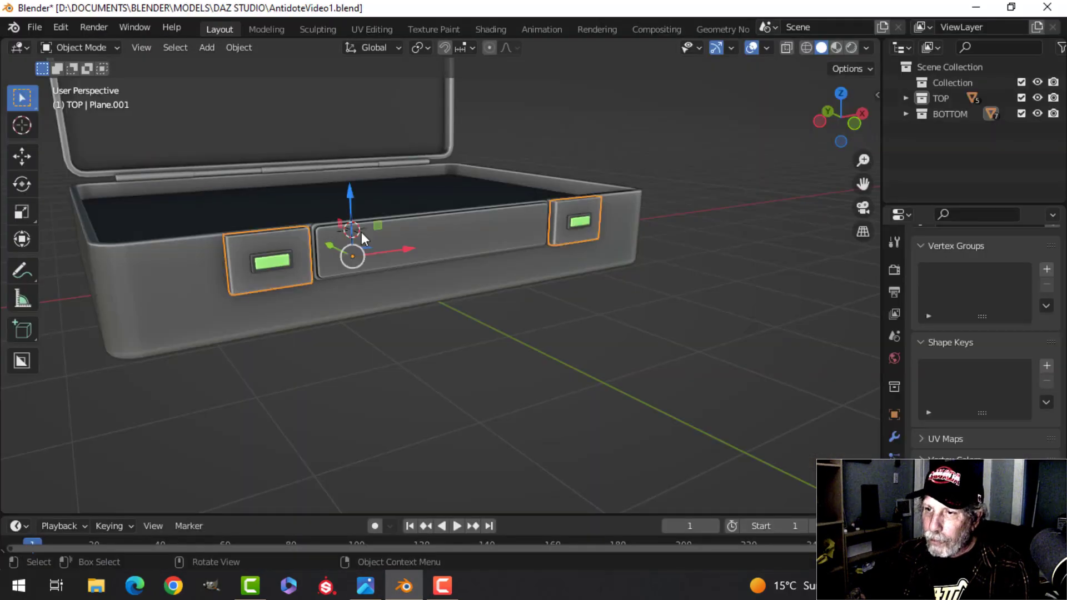
{"action": "middle_click_drag", "start_coordinate": [299, 278], "coordinate": [465, 489]}
{"action": "scroll", "coordinate": [433, 342], "scroll_direction": "up", "scroll_amount": 5}
{"action": "key", "text": "alt+a"}
Step: Switch to the reference image and examine the carrying handle and how it mounts between the latches
{"action": "left_click", "coordinate": [373, 585]}
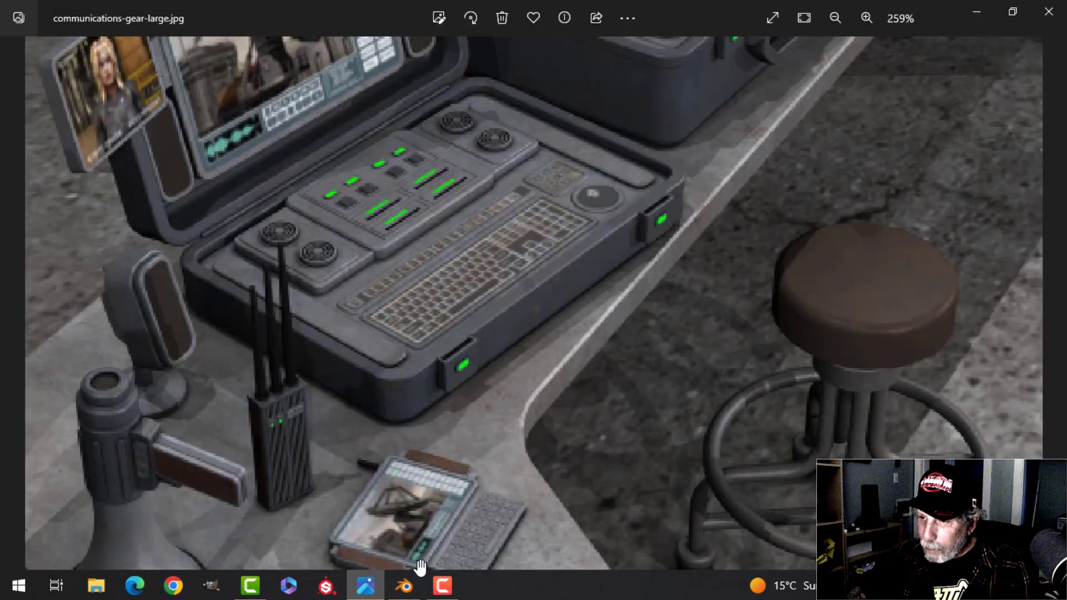
{"action": "left_click_drag", "start_coordinate": [362, 130], "coordinate": [425, 316]}
{"action": "left_click_drag", "start_coordinate": [334, 199], "coordinate": [408, 372]}
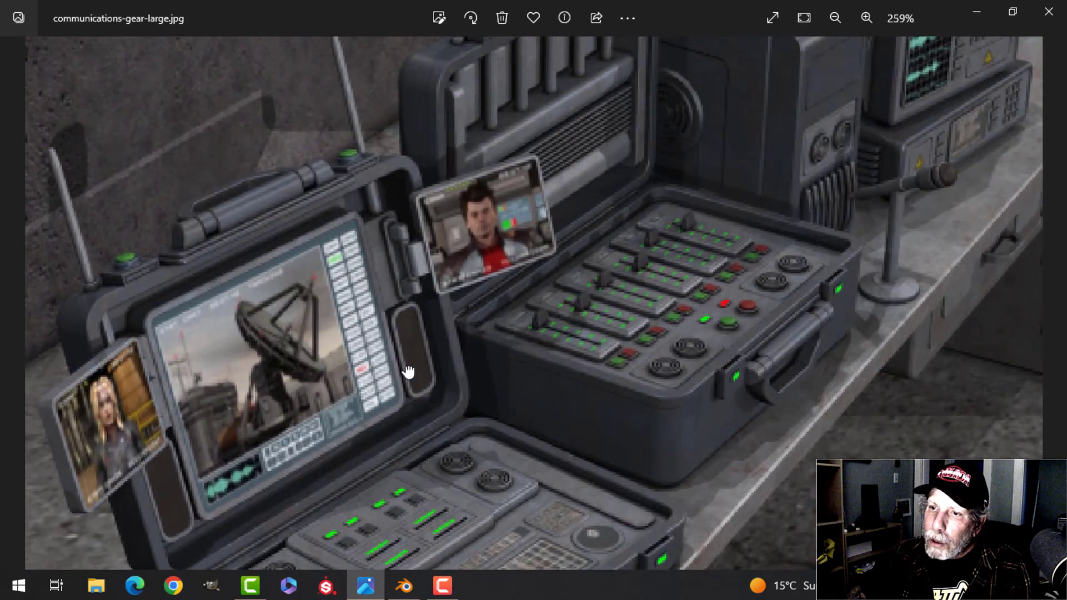
{"action": "scroll", "coordinate": [255, 302], "scroll_direction": "up", "scroll_amount": 2}
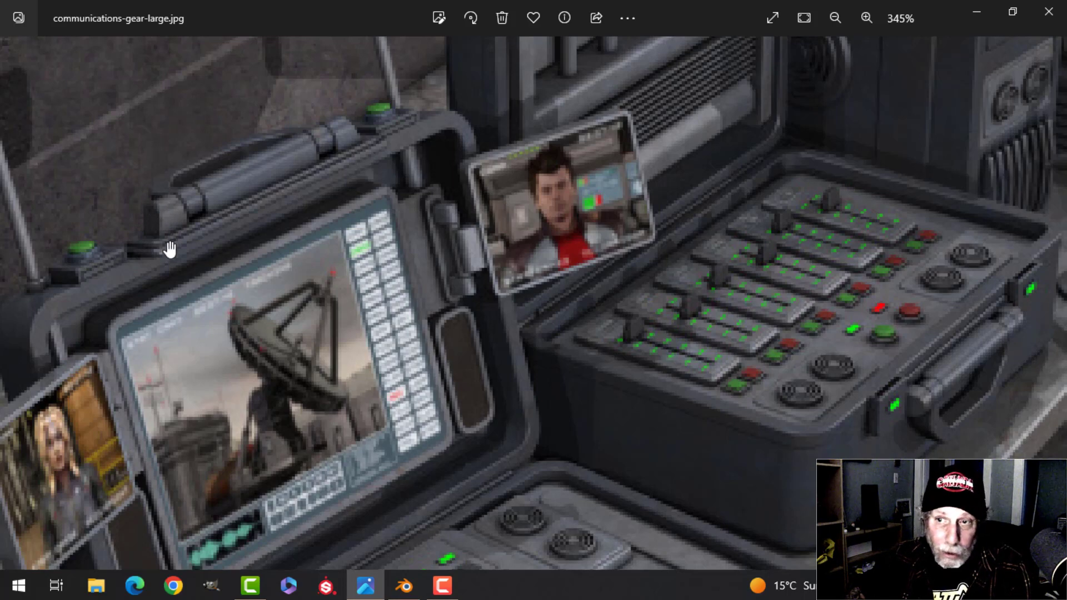
{"action": "left_click_drag", "start_coordinate": [213, 206], "coordinate": [155, 184]}
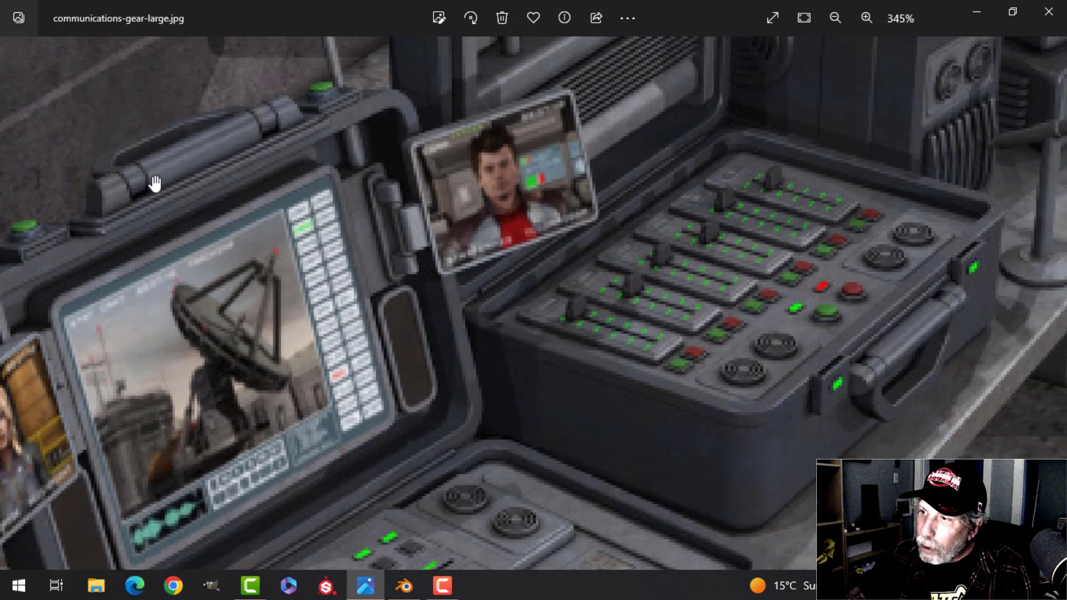
{"action": "scroll", "coordinate": [243, 198], "scroll_direction": "down", "scroll_amount": 4}
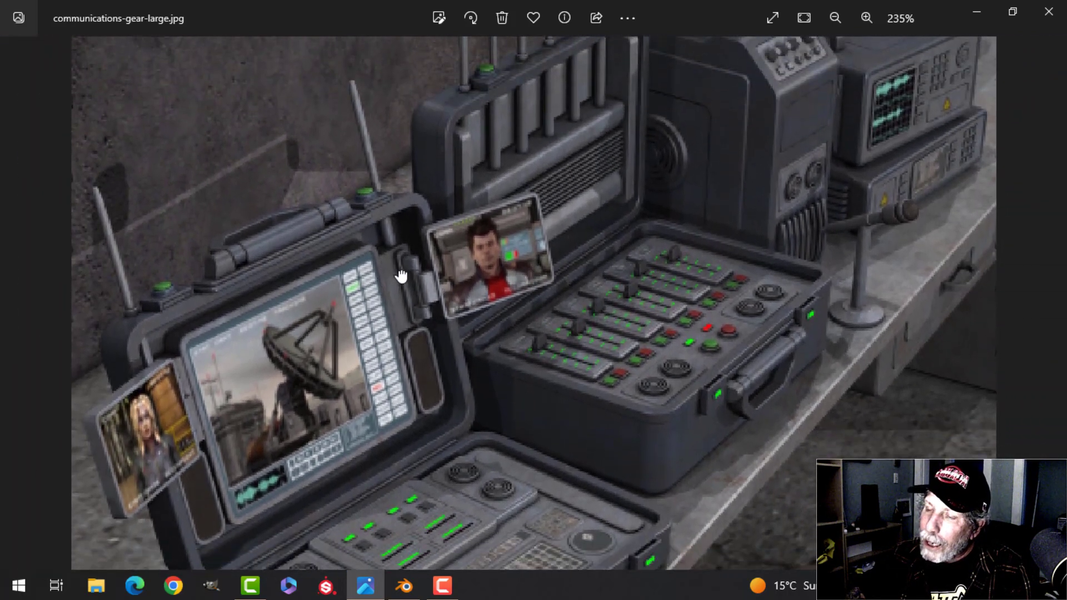
{"action": "left_click_drag", "start_coordinate": [402, 276], "coordinate": [417, 210]}
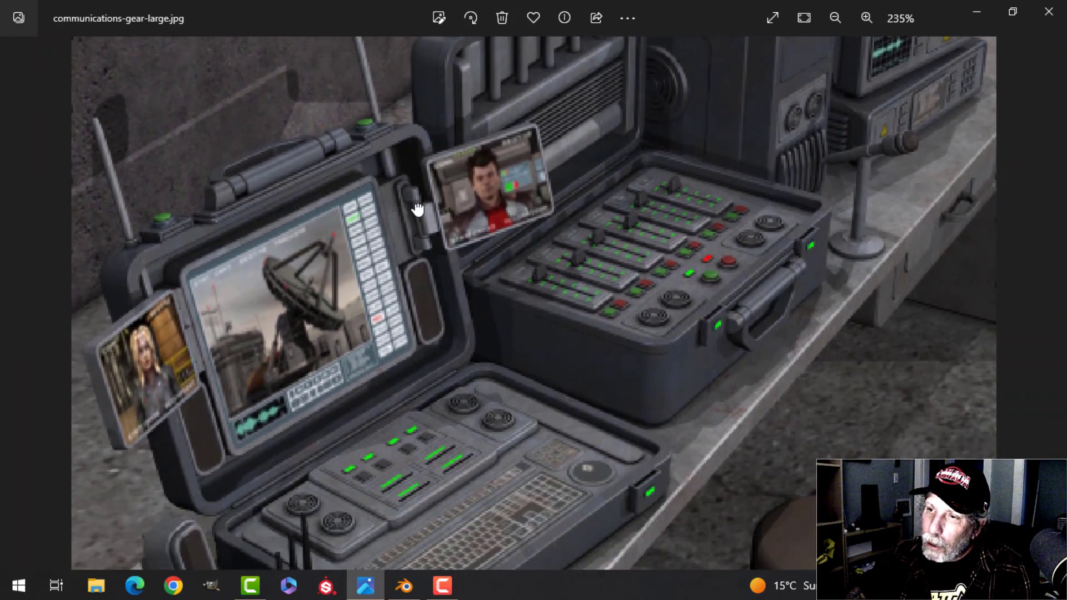
{"action": "scroll", "coordinate": [245, 242], "scroll_direction": "up", "scroll_amount": 3}
{"action": "left_click_drag", "start_coordinate": [264, 235], "coordinate": [310, 250]}
{"action": "scroll", "coordinate": [308, 238], "scroll_direction": "up", "scroll_amount": 2}
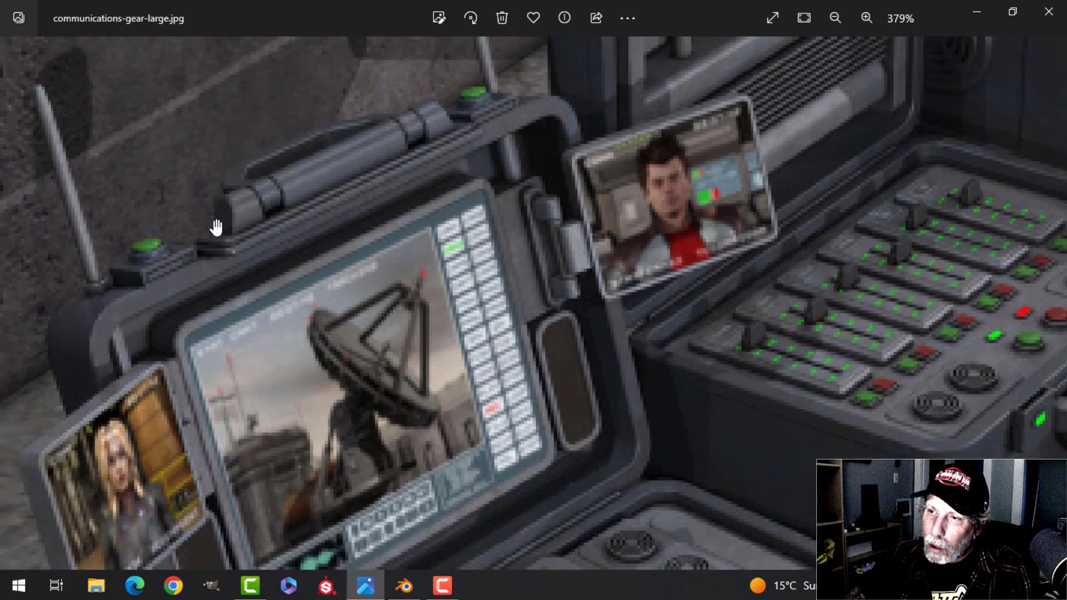
{"action": "scroll", "coordinate": [389, 189], "scroll_direction": "down", "scroll_amount": 1}
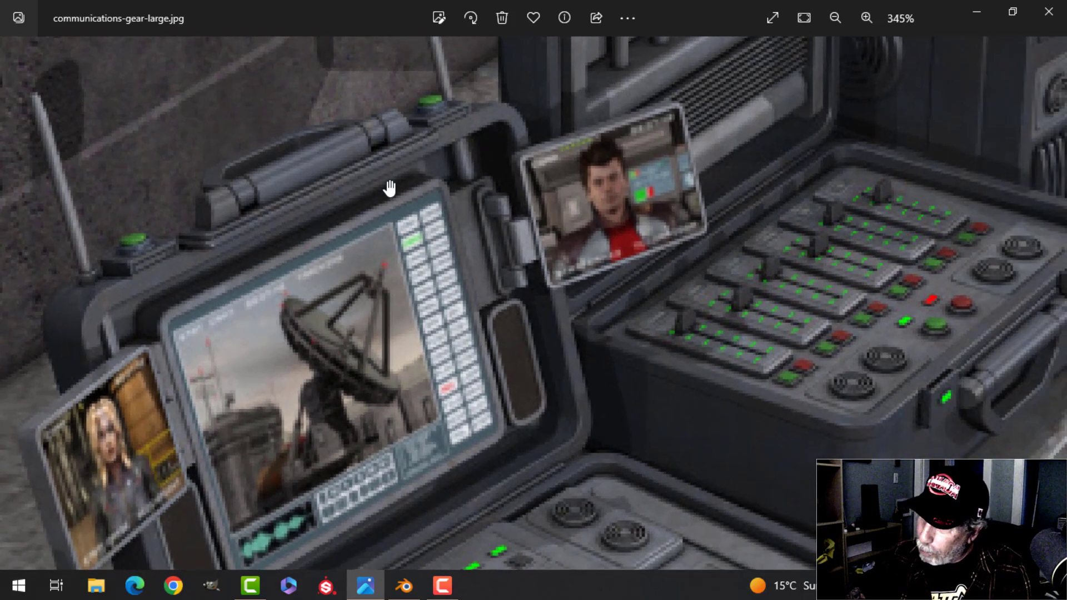
{"action": "scroll", "coordinate": [281, 205], "scroll_direction": "up", "scroll_amount": 1}
{"action": "left_click_drag", "start_coordinate": [281, 206], "coordinate": [312, 205]}
{"action": "scroll", "coordinate": [255, 219], "scroll_direction": "up", "scroll_amount": 2}
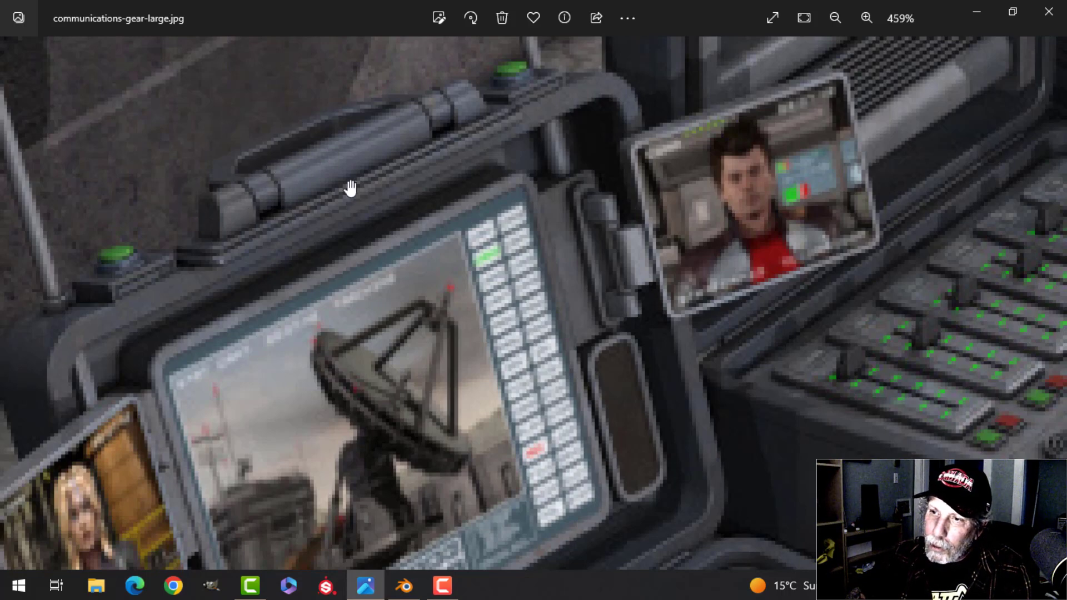
{"action": "scroll", "coordinate": [357, 262], "scroll_direction": "down", "scroll_amount": 3}
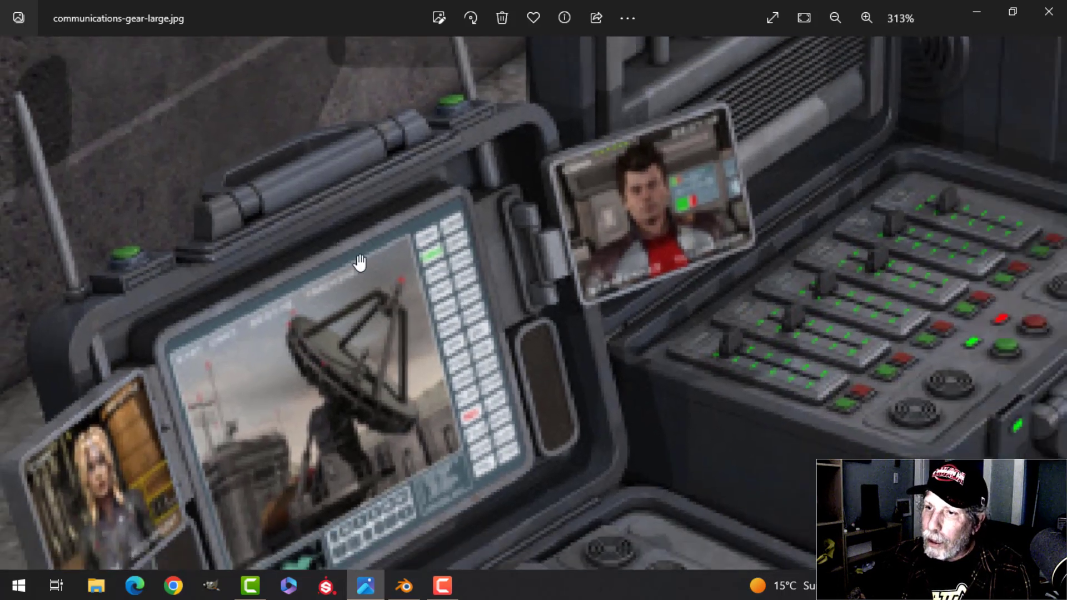
Step: Switch back to Blender and snap the 3D cursor to the centre of the front panel's geometry
{"action": "left_click", "coordinate": [405, 585]}
{"action": "scroll", "coordinate": [482, 375], "scroll_direction": "down", "scroll_amount": 4}
{"action": "middle_click_drag", "start_coordinate": [482, 355], "coordinate": [447, 369], "text": "shift"}
{"action": "left_click", "coordinate": [384, 326]}
{"action": "key", "text": "Tab"}
{"action": "key", "text": "shift+s"}
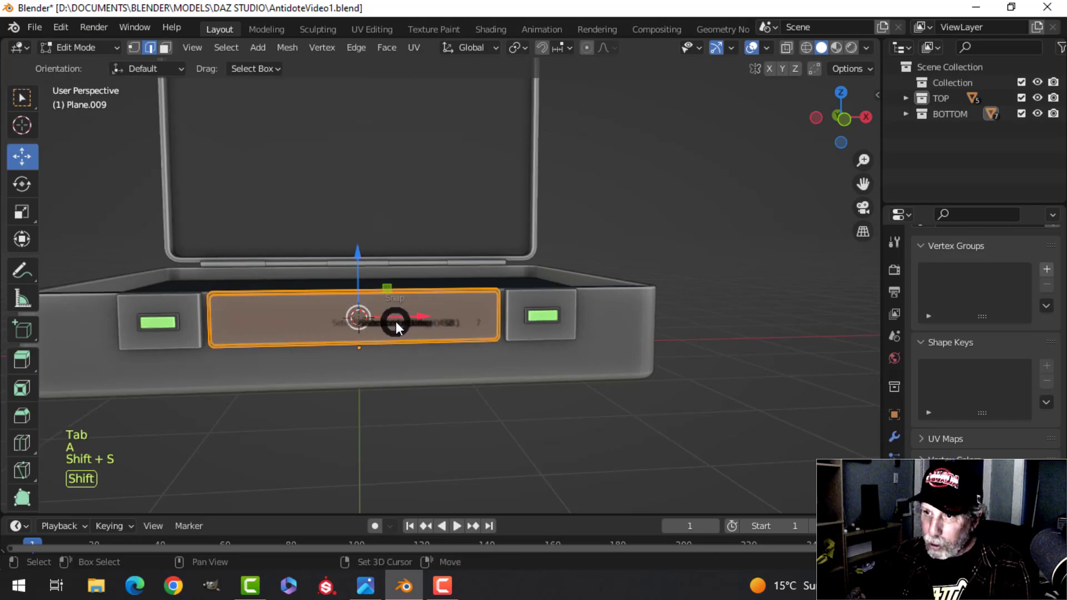
{"action": "left_click", "coordinate": [401, 426]}
{"action": "key", "text": "Tab"}
Step: Add a mesh circle with 24 vertices at the 3D cursor on the front panel
{"action": "middle_click_drag", "start_coordinate": [373, 366], "coordinate": [476, 326]}
{"action": "middle_click_drag", "start_coordinate": [476, 327], "coordinate": [485, 326]}
{"action": "key", "text": "shift+a"}
{"action": "mouse_move", "coordinate": [449, 237]}
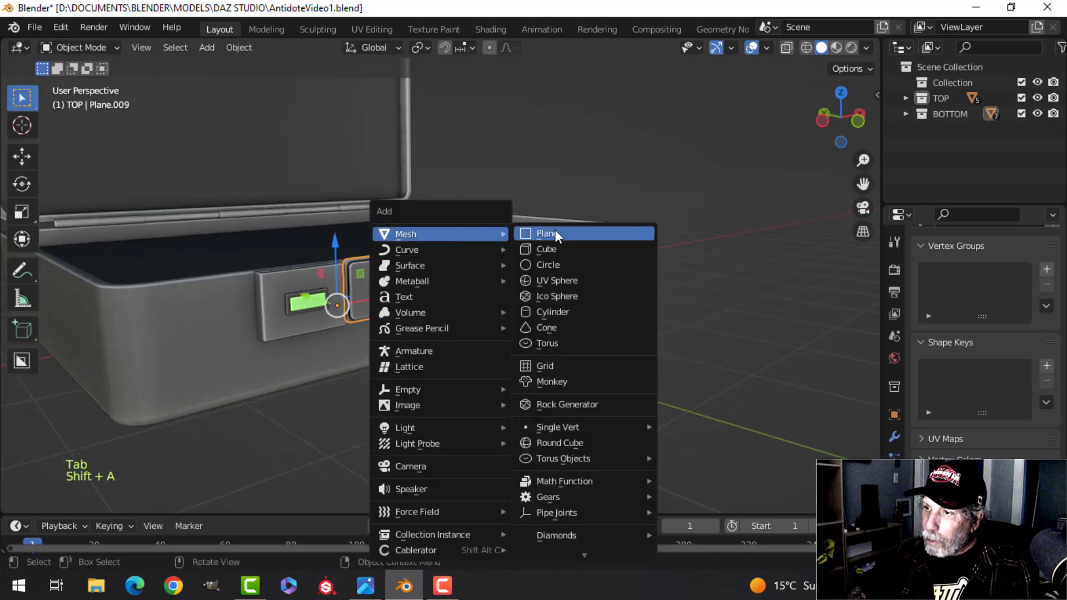
{"action": "left_click", "coordinate": [560, 266]}
{"action": "left_click", "coordinate": [223, 330]}
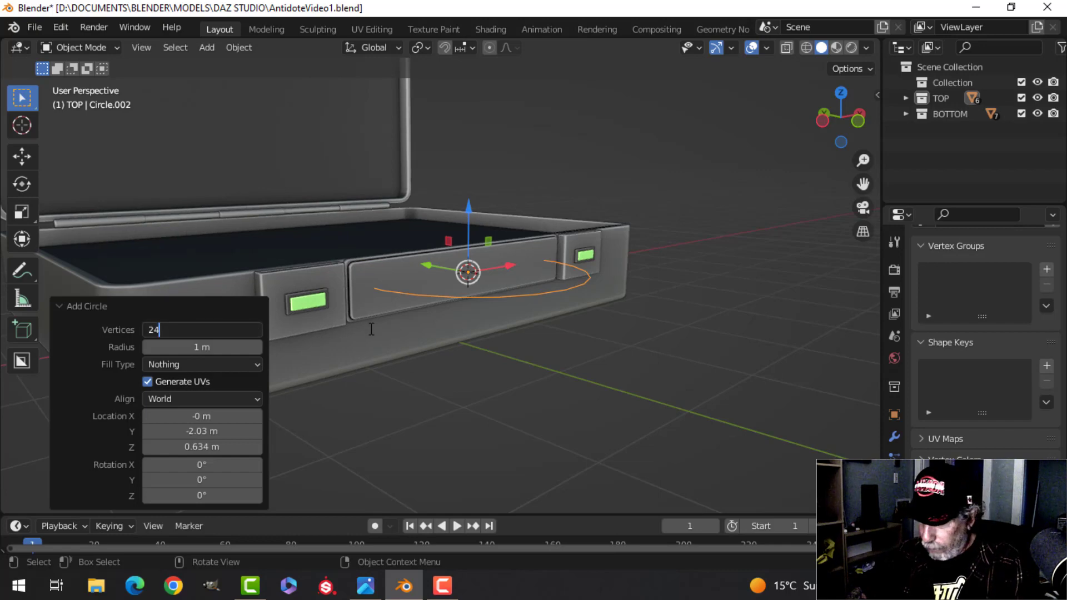
{"action": "key", "text": "Return"}
Step: Enter Edit Mode on the new circle and scale it down to a small ring at the centre of the front panel
{"action": "scroll", "coordinate": [372, 329], "scroll_direction": "down", "scroll_amount": 5}
{"action": "key", "text": "Tab"}
{"action": "scroll", "coordinate": [567, 318], "scroll_direction": "up", "scroll_amount": 3}
{"action": "key", "text": "s"}
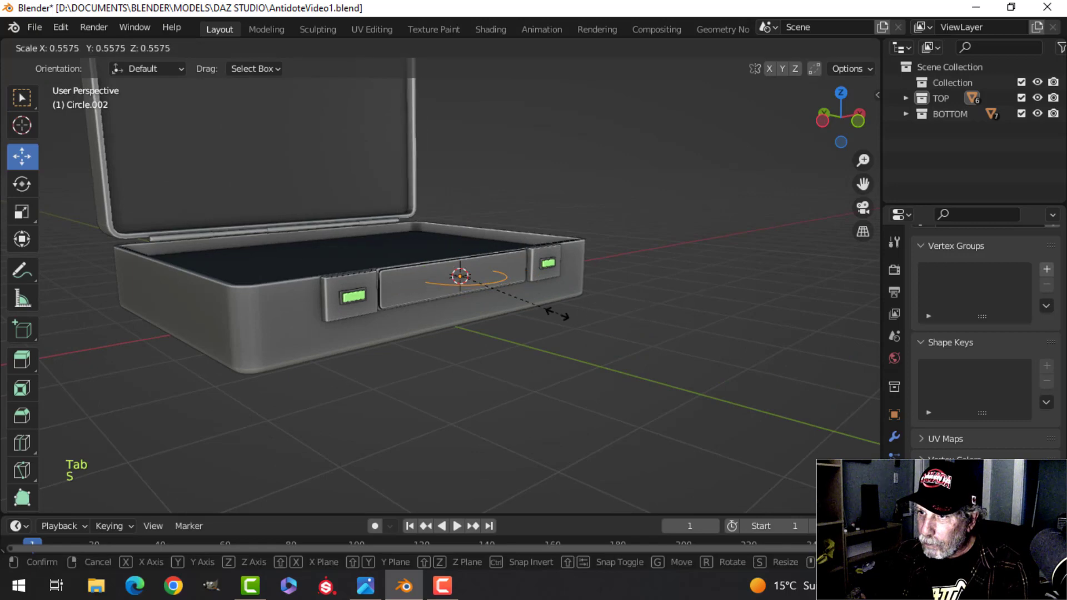
{"action": "left_click", "coordinate": [514, 309]}
{"action": "scroll", "coordinate": [519, 306], "scroll_direction": "up", "scroll_amount": 4}
{"action": "middle_click_drag", "start_coordinate": [589, 287], "coordinate": [502, 311], "text": "shift"}
{"action": "key", "text": "s"}
{"action": "left_click", "coordinate": [467, 326]}
{"action": "key", "text": "1"}
Step: Rotate the circle 90° about the Y axis and scale it to about 0.556 so it fits within the panel's height
{"action": "key", "text": "r"}
{"action": "key", "text": "y"}
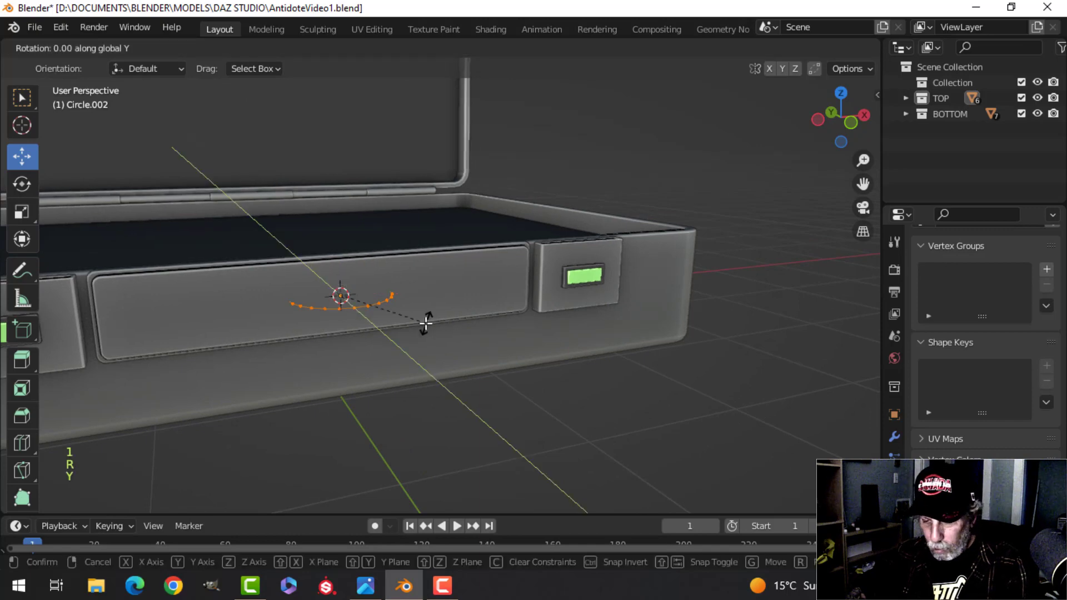
{"action": "key", "text": "9"}
{"action": "key", "text": "0"}
{"action": "left_click", "coordinate": [426, 323]}
{"action": "key", "text": "s"}
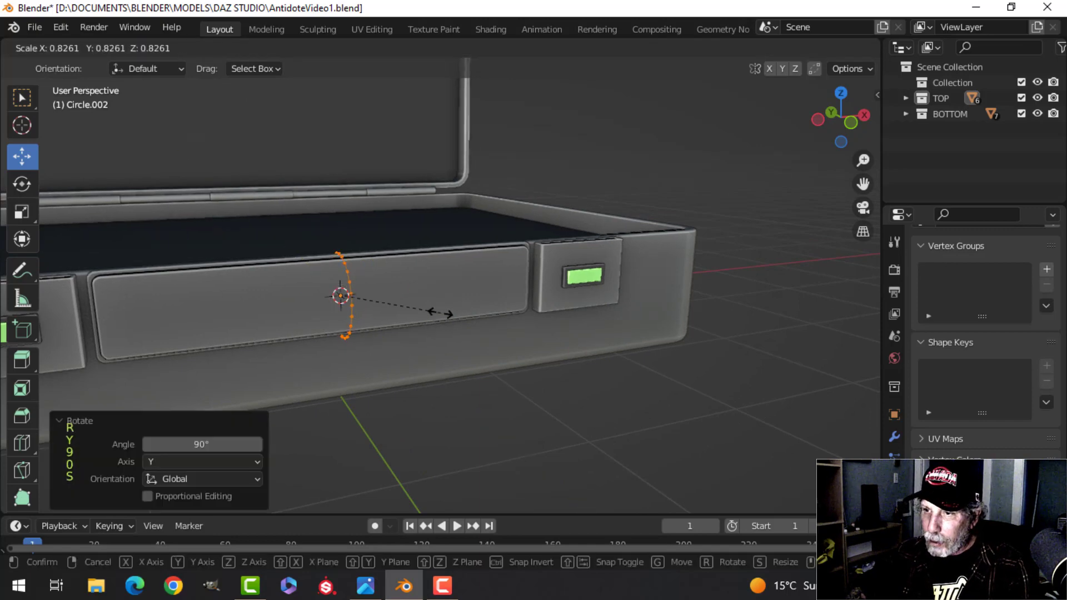
{"action": "left_click", "coordinate": [406, 318]}
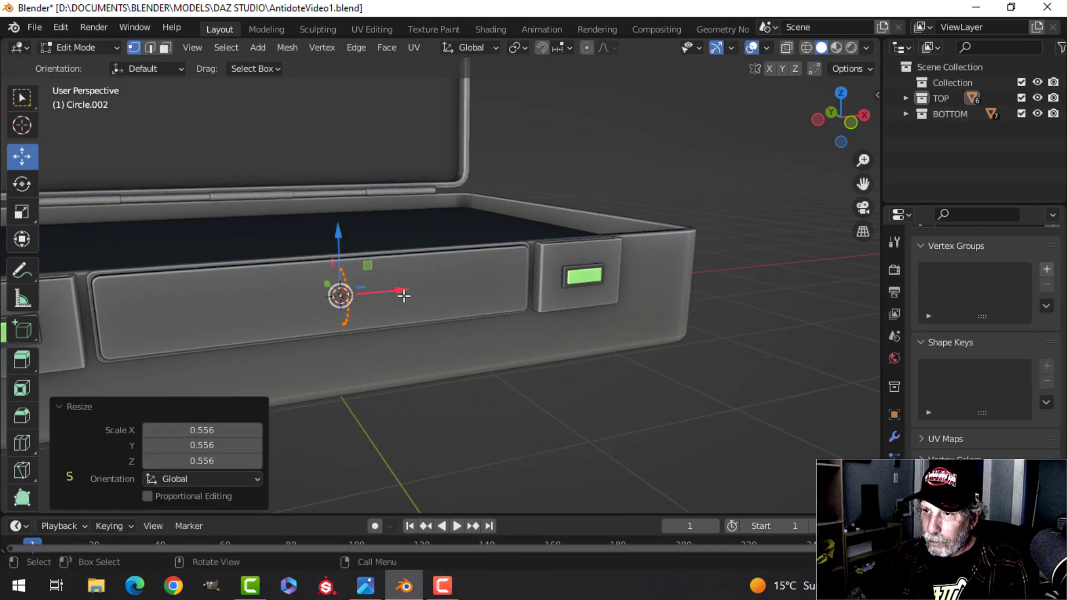
Step: Move the circle along X to the panel's end beside the left latch and return to Object Mode
{"action": "key", "text": "g"}
{"action": "key", "text": "x"}
{"action": "left_click", "coordinate": [233, 331]}
{"action": "key", "text": "Tab"}
{"action": "middle_click_drag", "start_coordinate": [235, 333], "coordinate": [334, 315], "text": "shift"}
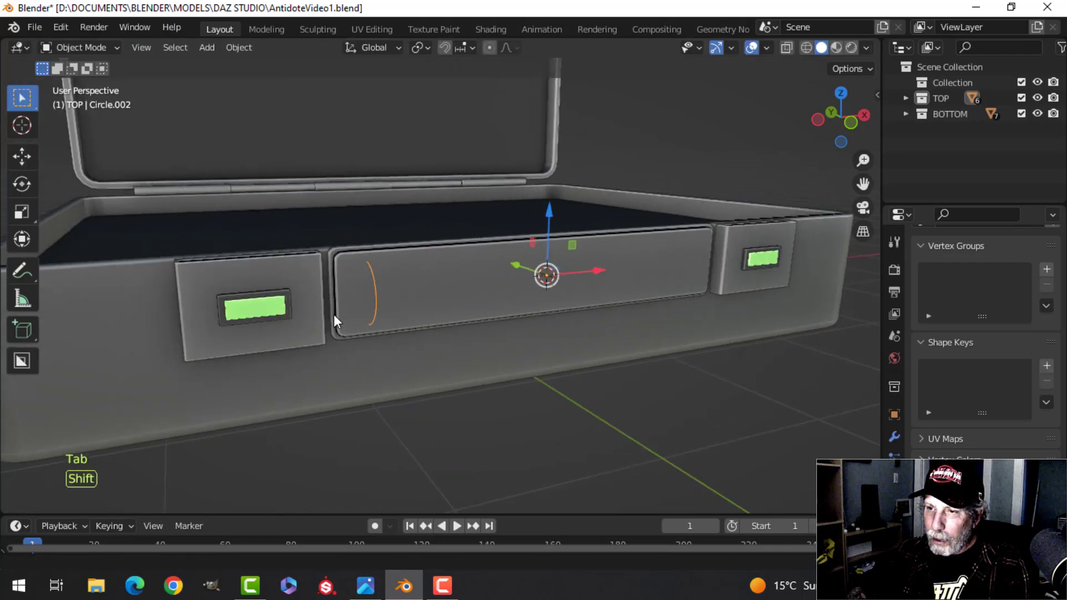
Step: Isolate the front panel and the circle in local view and look at them from the left side with nothing selected
{"action": "left_click", "coordinate": [494, 284]}
{"action": "key", "text": "KP_Divide"}
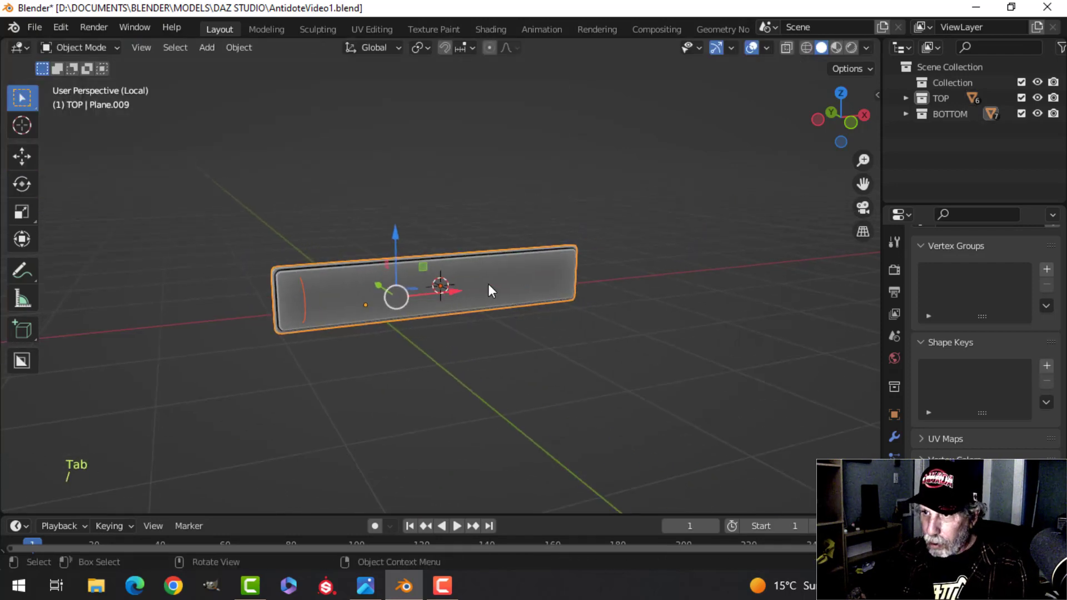
{"action": "key", "text": "KP_1"}
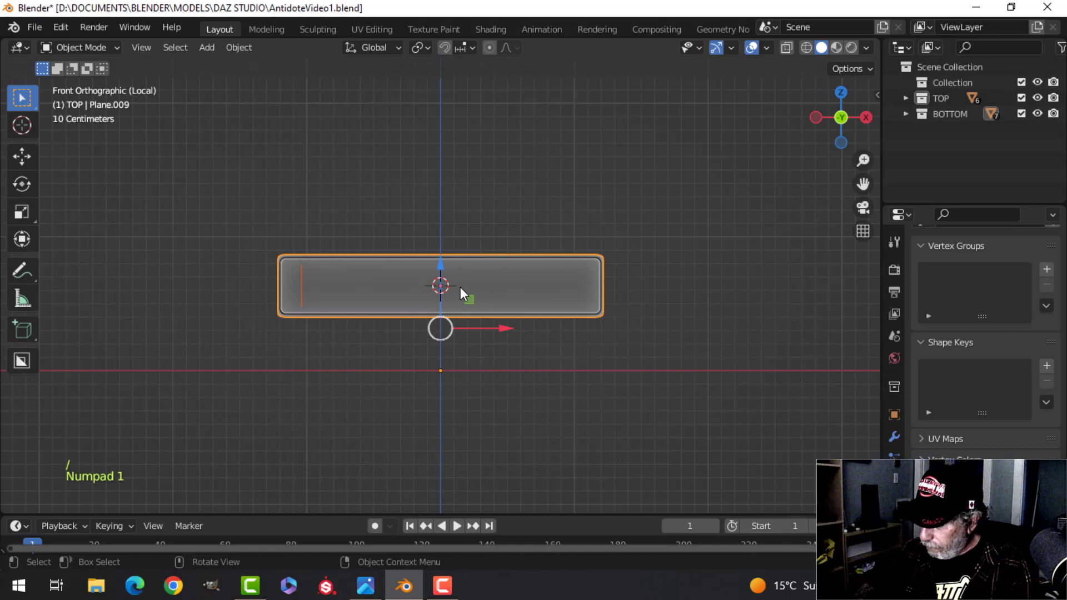
{"action": "key", "text": "ctrl+KP_3"}
{"action": "key", "text": "alt+a"}
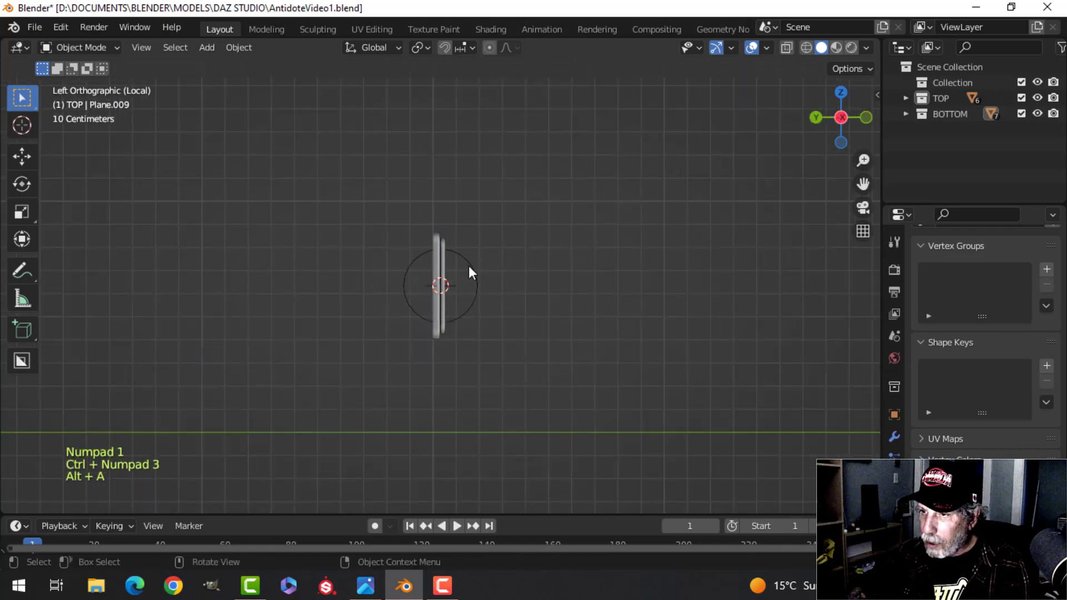
Step: Edit the circle and move all its vertices along Y until it stands clear in front of the panel
{"action": "left_click", "coordinate": [469, 265]}
{"action": "key", "text": "Tab"}
{"action": "key", "text": "a"}
{"action": "left_click_drag", "start_coordinate": [378, 294], "coordinate": [510, 290]}
{"action": "key", "text": "alt+a"}
{"action": "middle_click_drag", "start_coordinate": [546, 276], "coordinate": [527, 265], "text": "shift"}
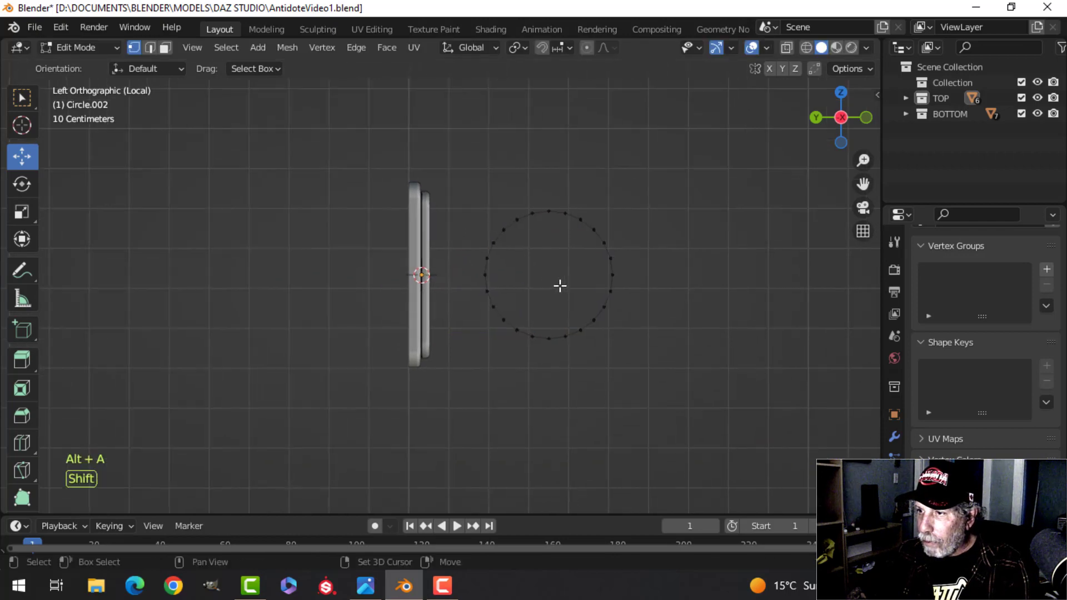
Step: Delete the vertices of the circle half facing the panel to leave an open half circle
{"action": "key", "text": "b"}
{"action": "left_click_drag", "start_coordinate": [459, 147], "coordinate": [543, 388]}
{"action": "key", "text": "x"}
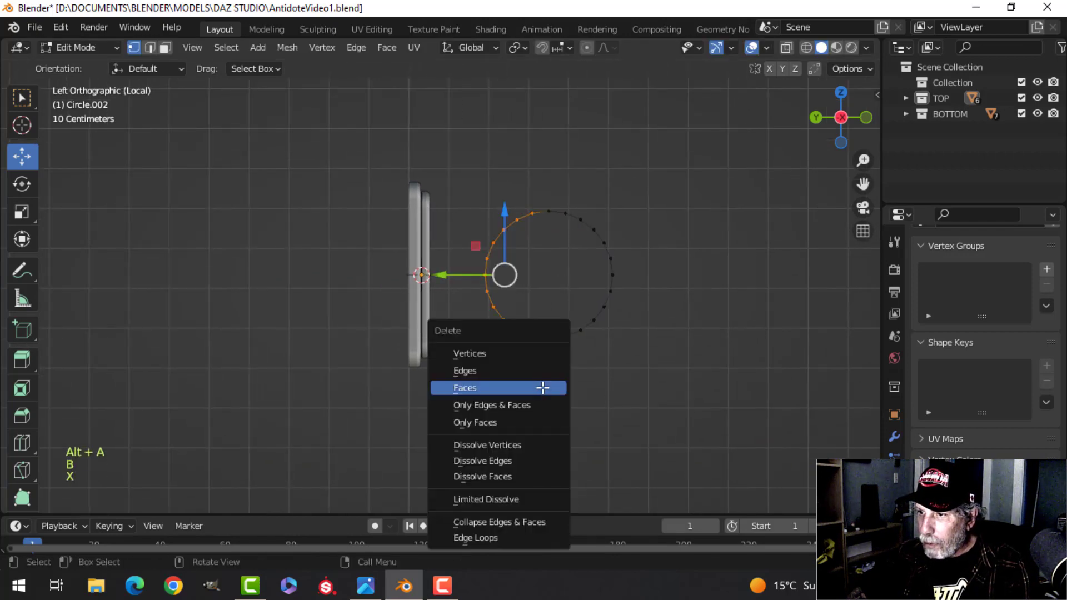
{"action": "left_click", "coordinate": [492, 353]}
Step: Extrude the half circle's two end vertices straight along Y toward the panel to form a U-shaped profile
{"action": "left_click", "coordinate": [548, 210]}
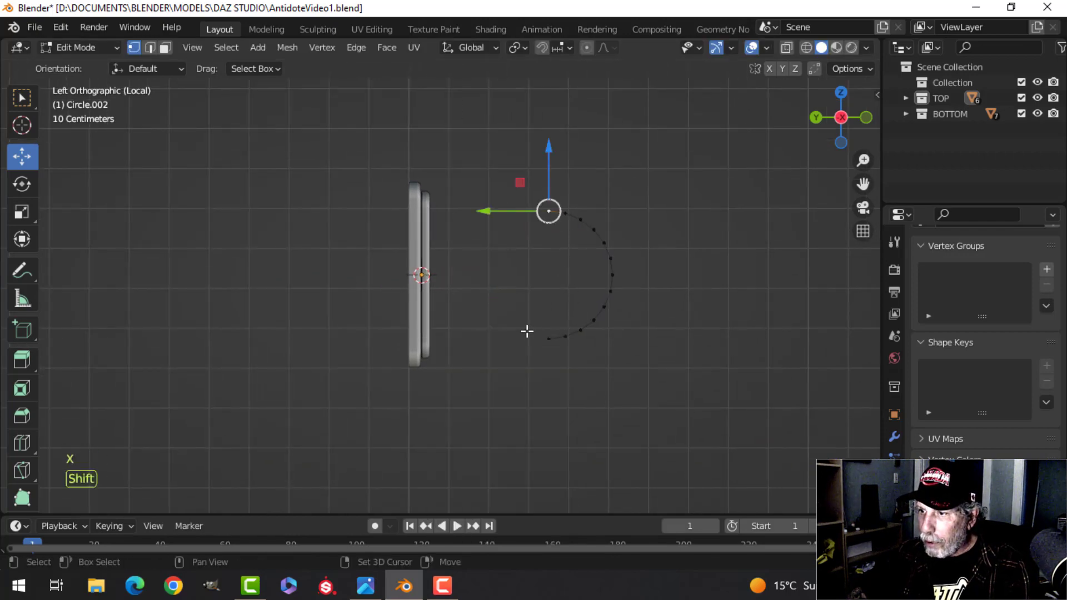
{"action": "left_click", "coordinate": [547, 336], "text": "shift"}
{"action": "key", "text": "e"}
{"action": "right_click", "coordinate": [656, 328]}
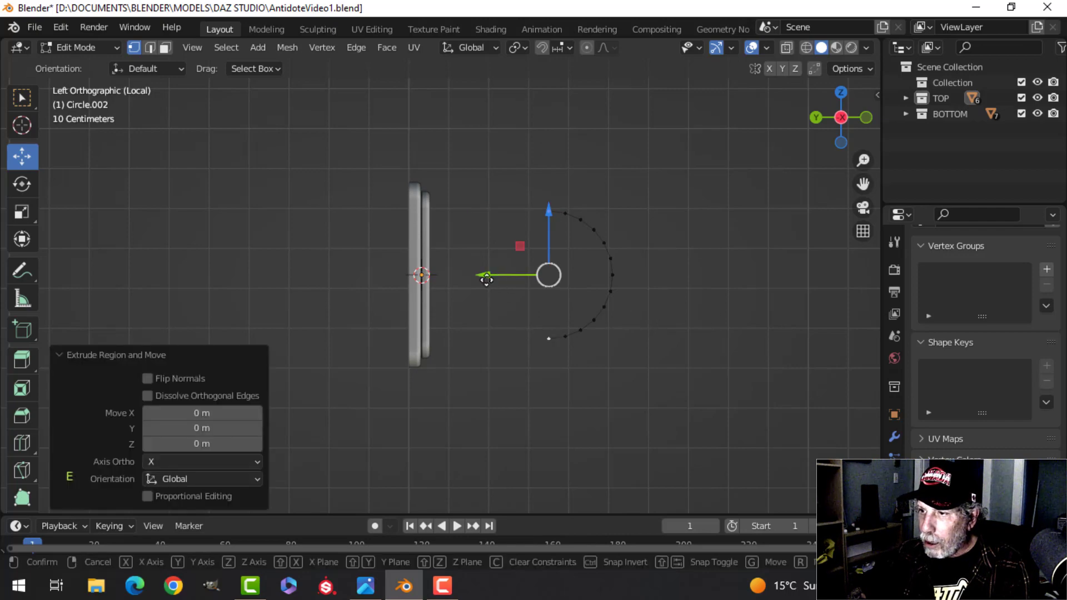
{"action": "left_click_drag", "start_coordinate": [489, 279], "coordinate": [423, 278]}
Step: Move the whole U-shaped profile back so its open ends sink into the panel and scale it up by about 1.28
{"action": "key", "text": "a"}
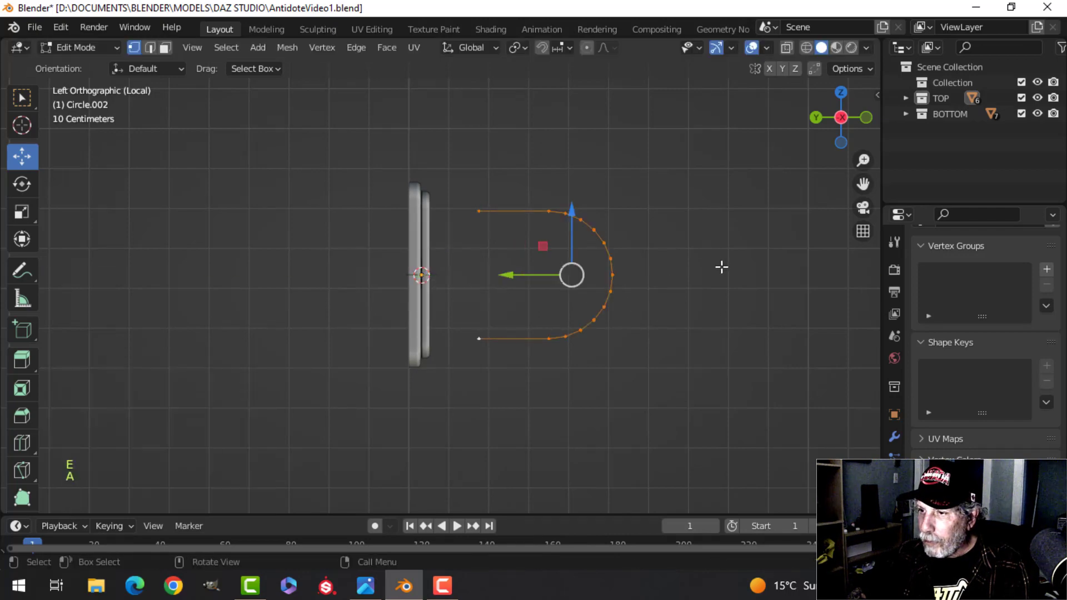
{"action": "key", "text": "s"}
{"action": "left_click", "coordinate": [643, 276]}
{"action": "left_click_drag", "start_coordinate": [533, 275], "coordinate": [443, 275]}
{"action": "key", "text": "s"}
{"action": "left_click", "coordinate": [590, 255]}
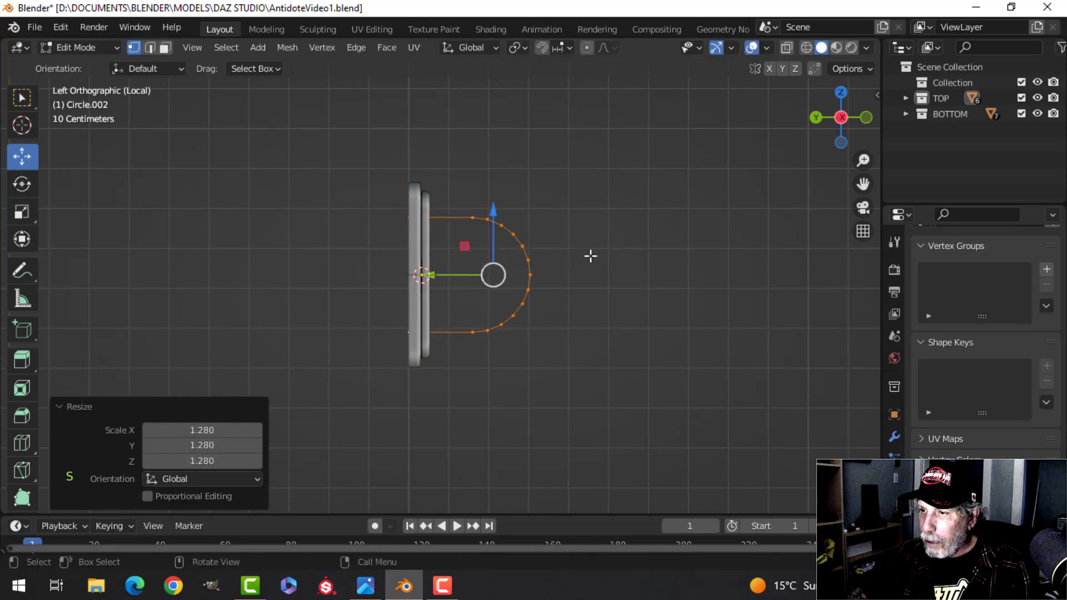
Step: Compare the U-shaped handle mount profile with the carrying handles in the reference image, ending back in Blender
{"action": "middle_click_drag", "start_coordinate": [591, 256], "coordinate": [602, 319]}
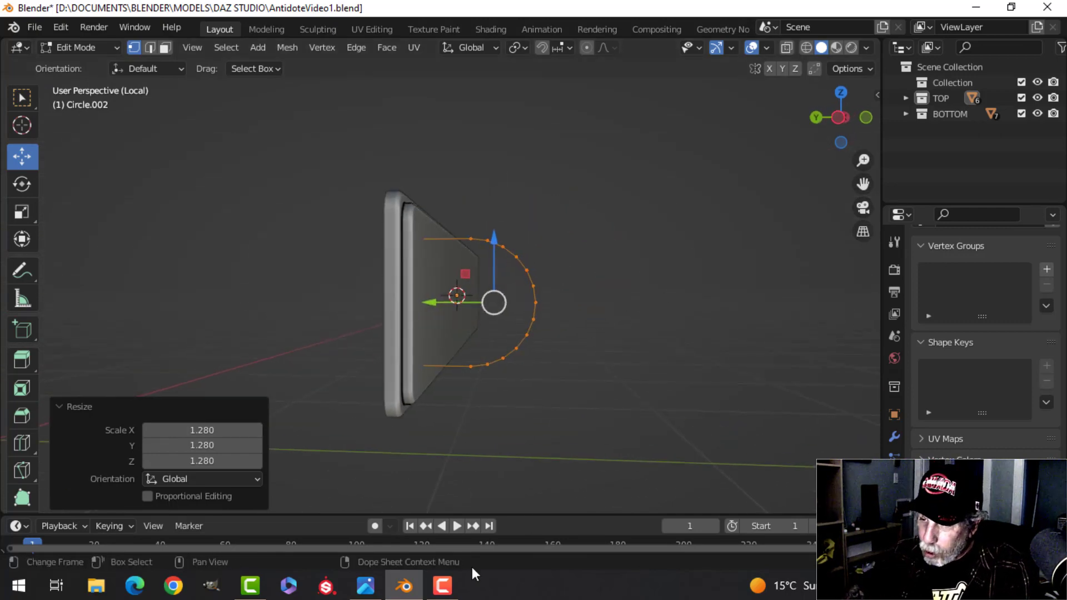
{"action": "left_click", "coordinate": [365, 585]}
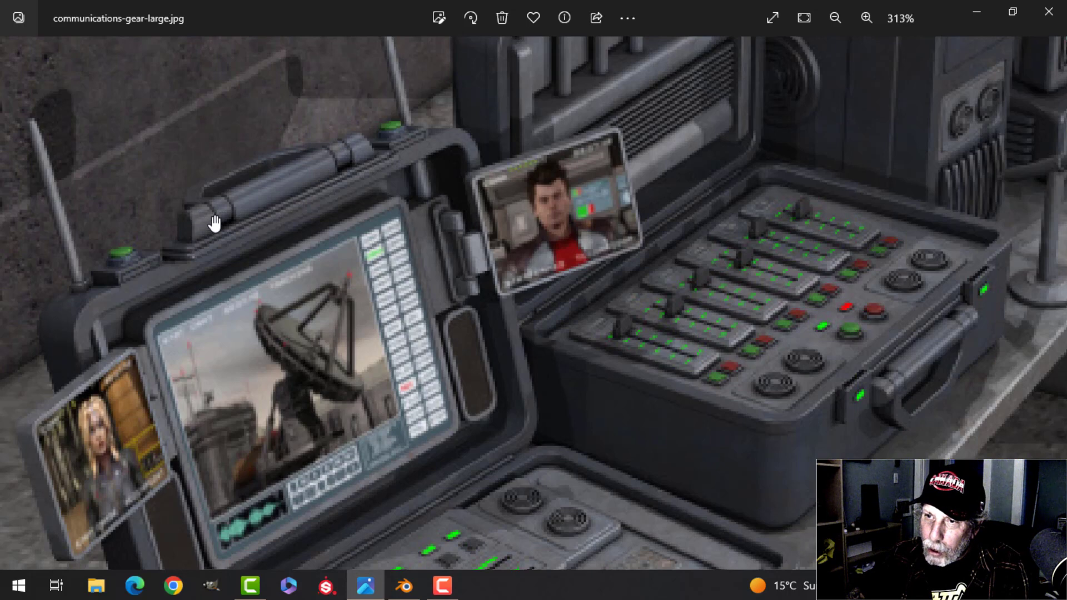
{"action": "left_click", "coordinate": [402, 587]}
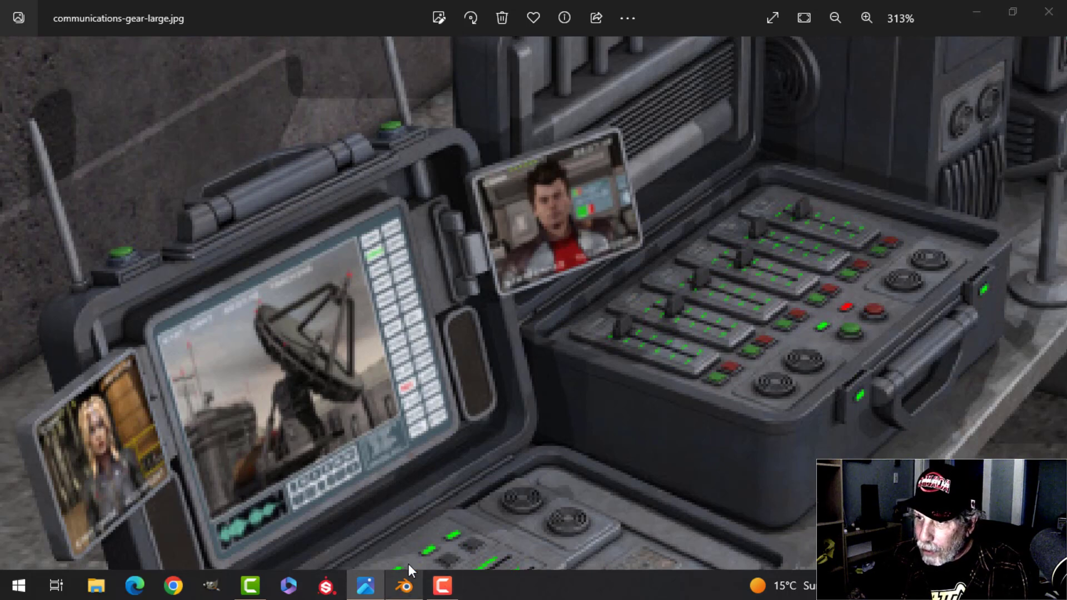
{"action": "middle_click_drag", "start_coordinate": [565, 336], "coordinate": [489, 357]}
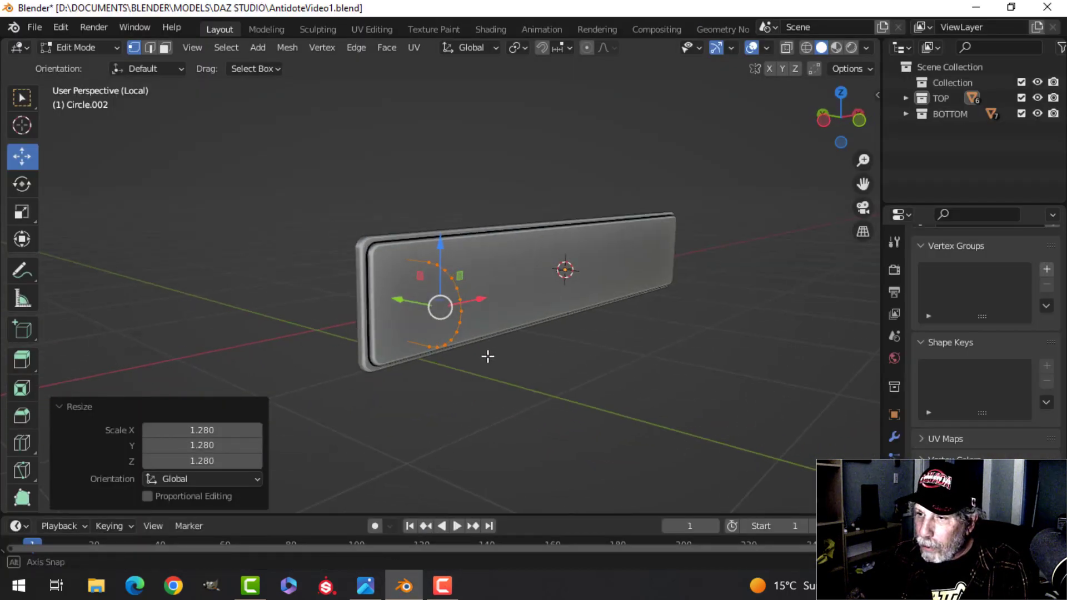
{"action": "left_click", "coordinate": [366, 586]}
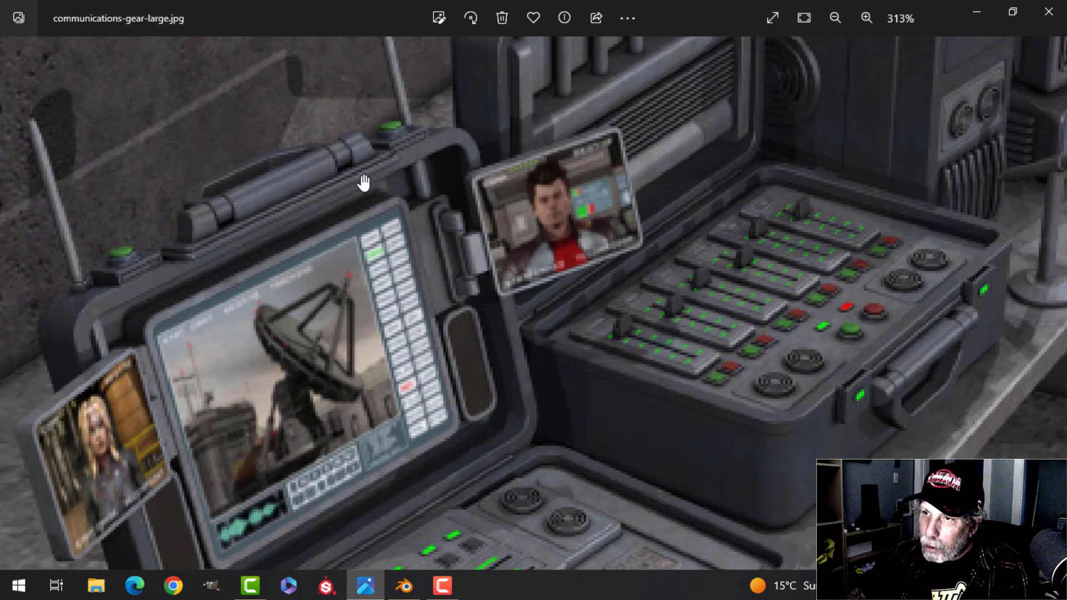
{"action": "left_click", "coordinate": [403, 585]}
Step: Enlarge the U-shaped profile slightly and fill it with a face
{"action": "key", "text": "s"}
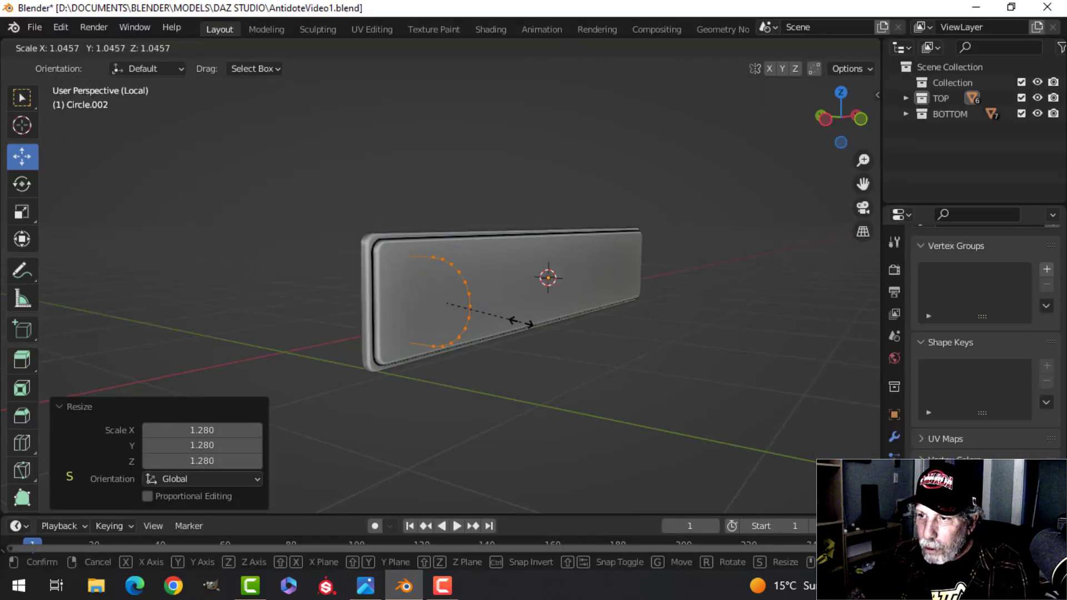
{"action": "left_click", "coordinate": [522, 322]}
{"action": "key", "text": "f"}
Step: Move the profile face about 0.072 m along negative X toward the panel's end and rotate it about 8.4° around Z
{"action": "middle_click_drag", "start_coordinate": [535, 317], "coordinate": [488, 322]}
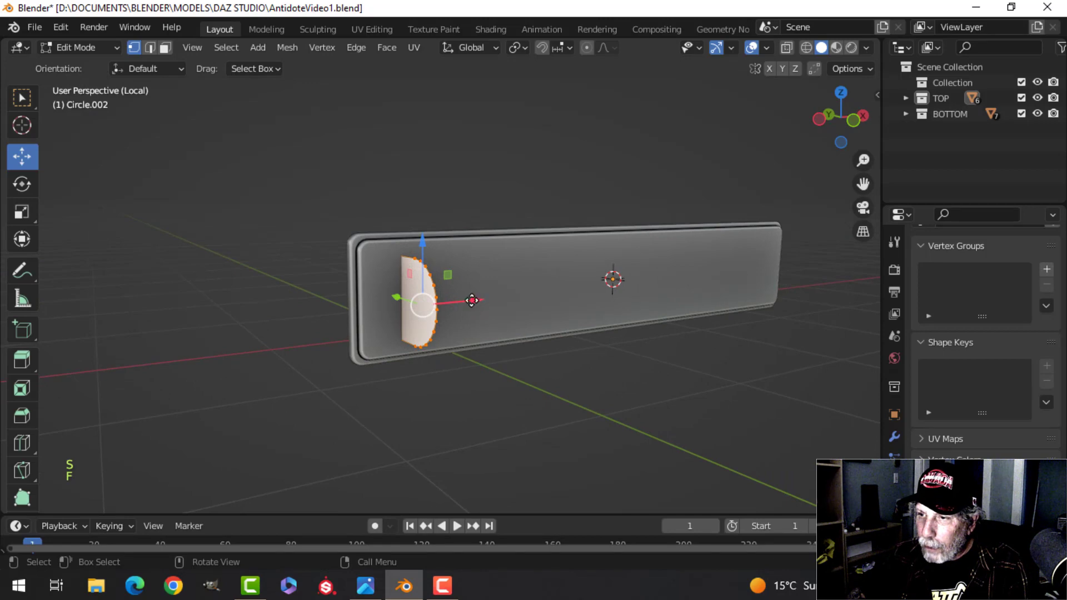
{"action": "left_click_drag", "start_coordinate": [472, 300], "coordinate": [453, 301]}
{"action": "middle_click_drag", "start_coordinate": [452, 303], "coordinate": [419, 314], "text": "shift"}
{"action": "scroll", "coordinate": [435, 326], "scroll_direction": "up", "scroll_amount": 2}
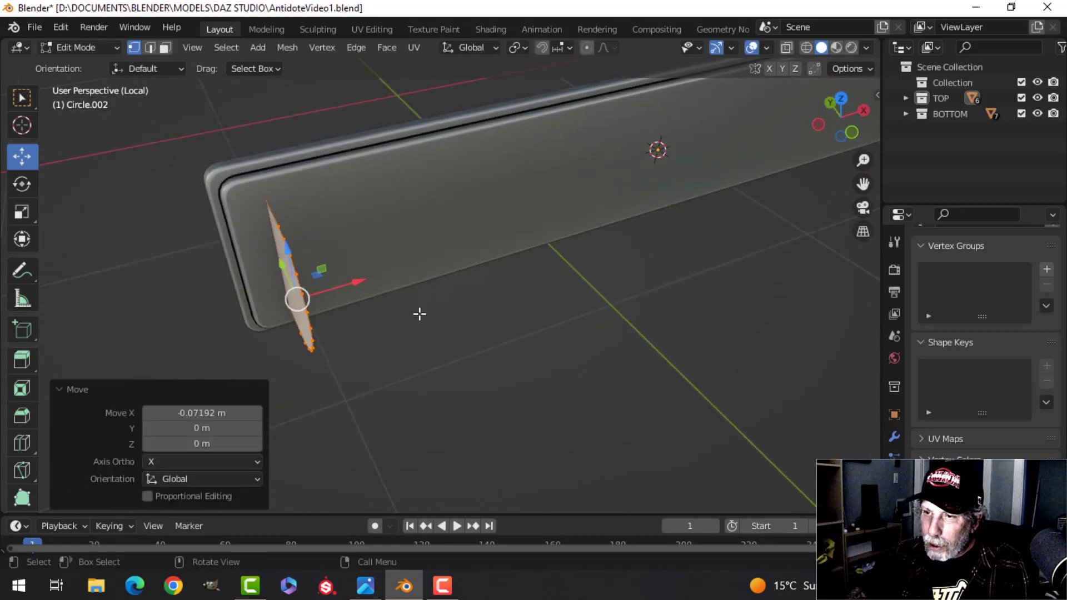
{"action": "key", "text": "r"}
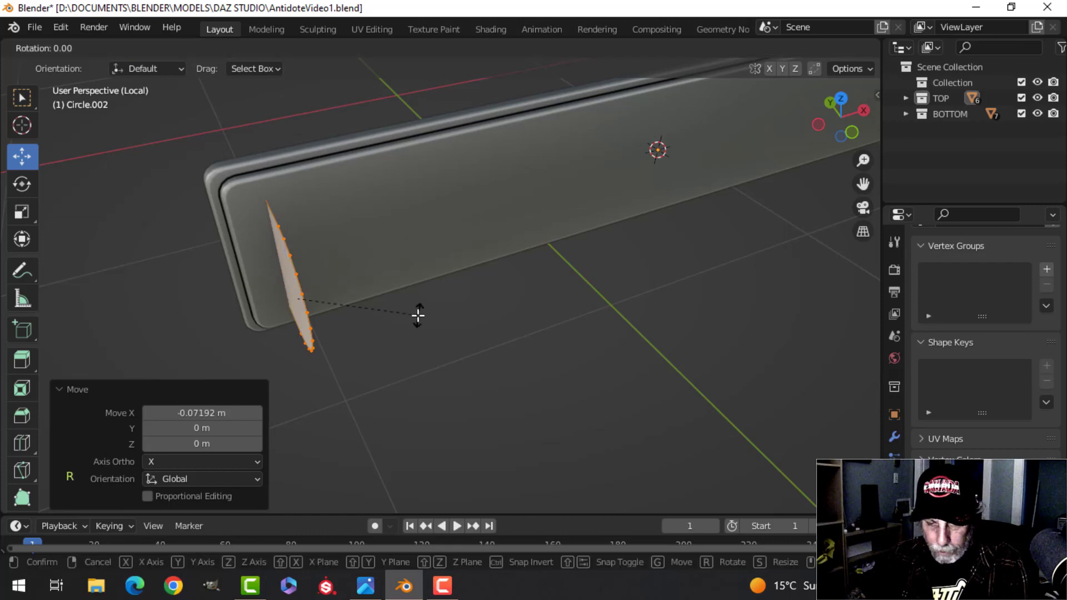
{"action": "key", "text": "z"}
{"action": "left_click", "coordinate": [443, 298]}
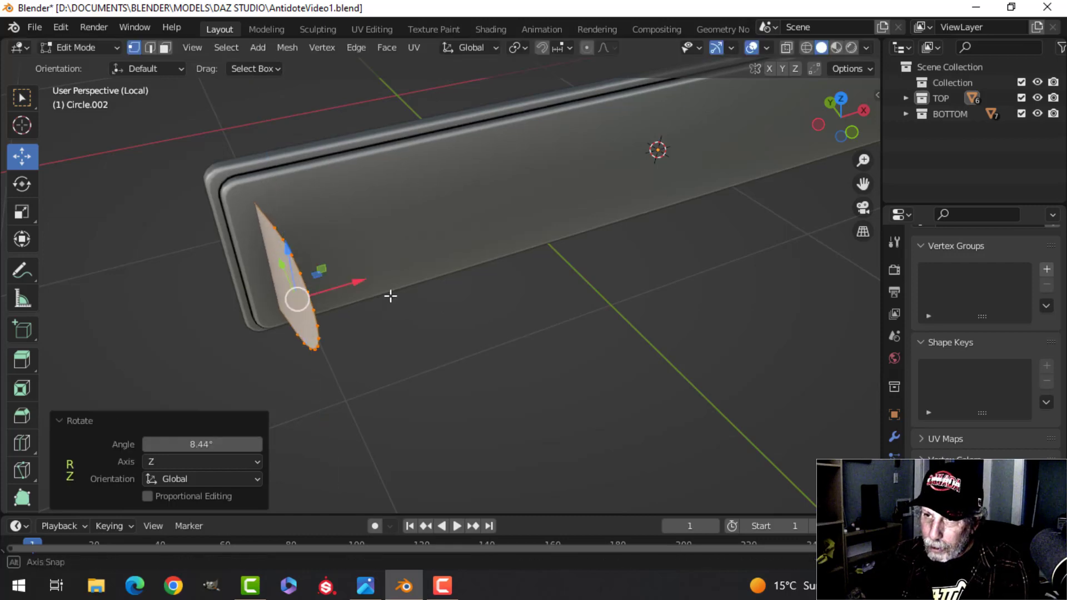
Step: Tilt the profile face about 1.4° more in the bottom orthographic view
{"action": "middle_click_drag", "start_coordinate": [388, 295], "coordinate": [464, 115]}
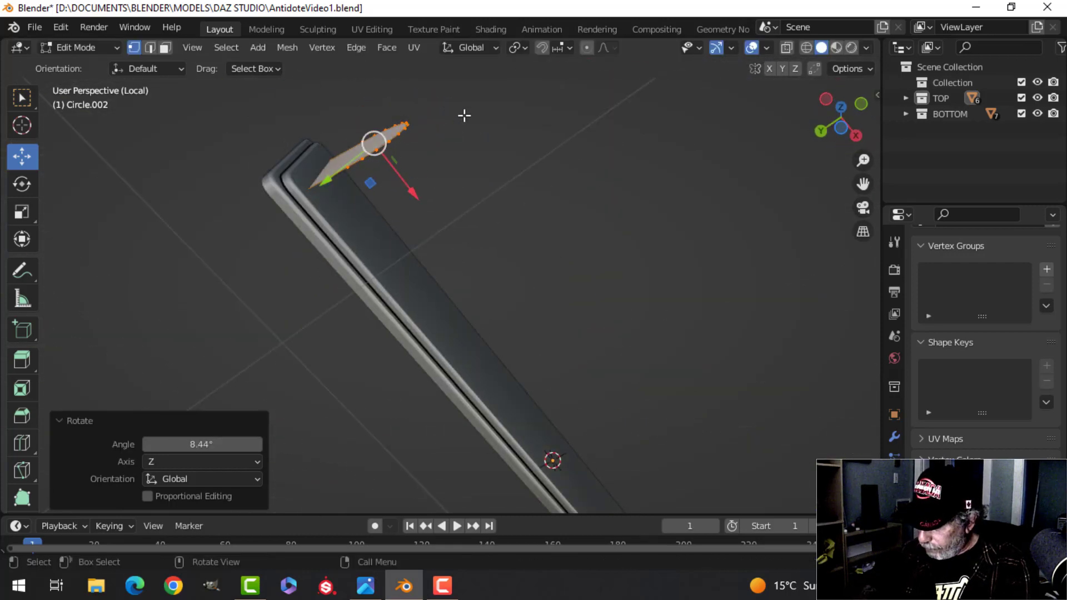
{"action": "key", "text": "KP_1"}
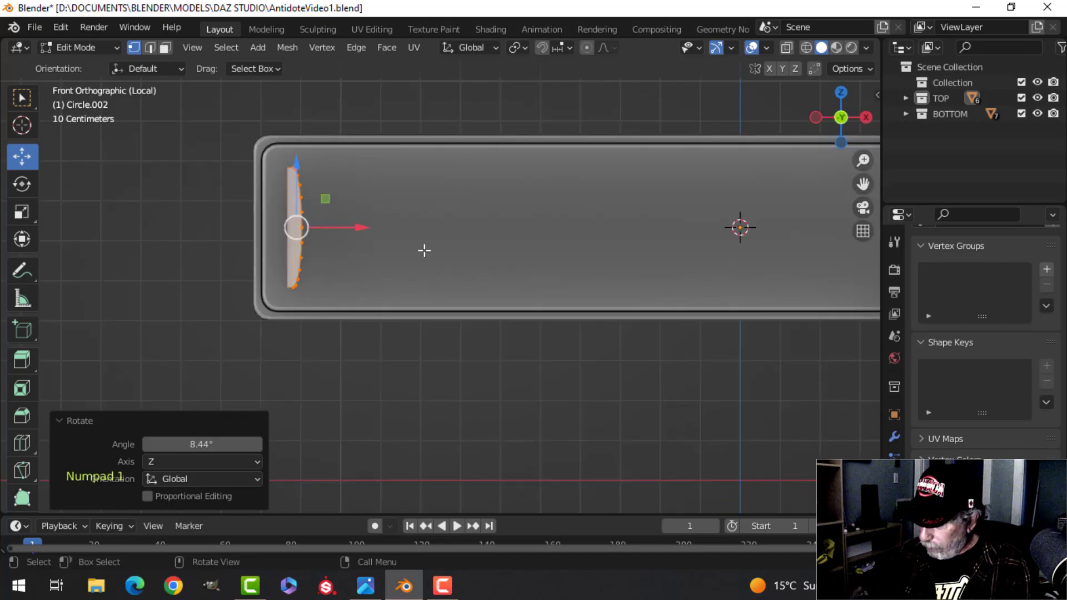
{"action": "key", "text": "ctrl+KP_7"}
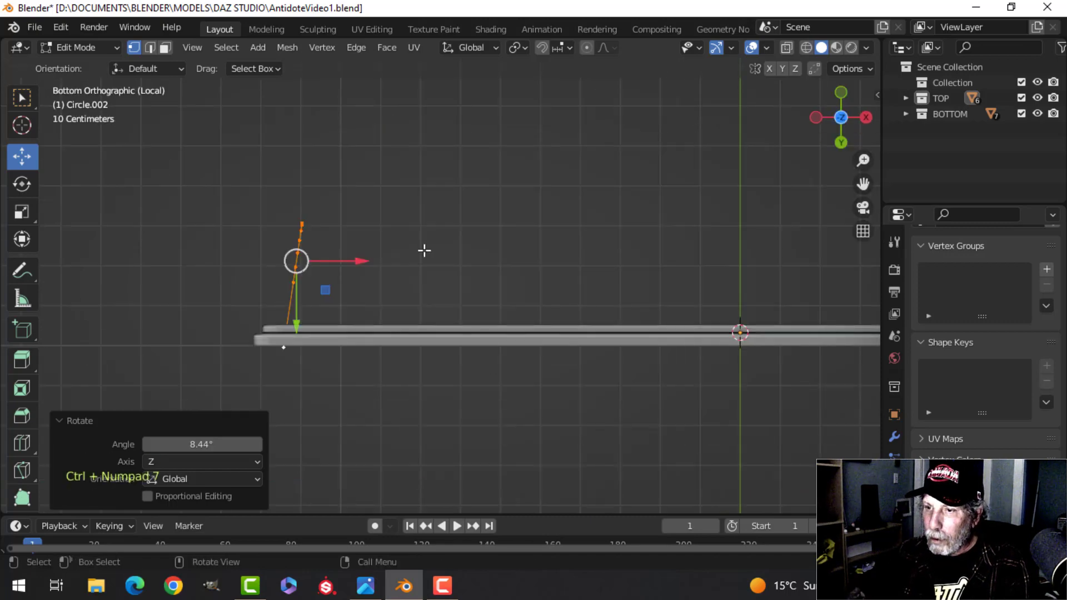
{"action": "left_click", "coordinate": [442, 270]}
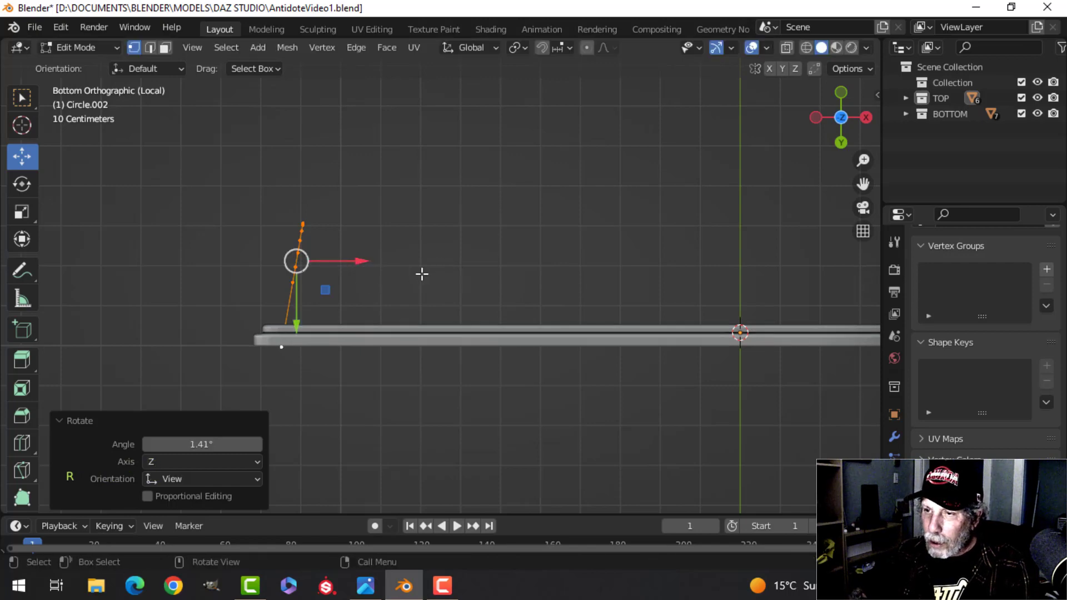
Step: Extrude the profile face about 0.314 m along X to form the solid block of the handle mount
{"action": "key", "text": "e"}
{"action": "right_click", "coordinate": [422, 274]}
{"action": "left_click_drag", "start_coordinate": [369, 262], "coordinate": [492, 251]}
{"action": "middle_click_drag", "start_coordinate": [492, 251], "coordinate": [452, 239]}
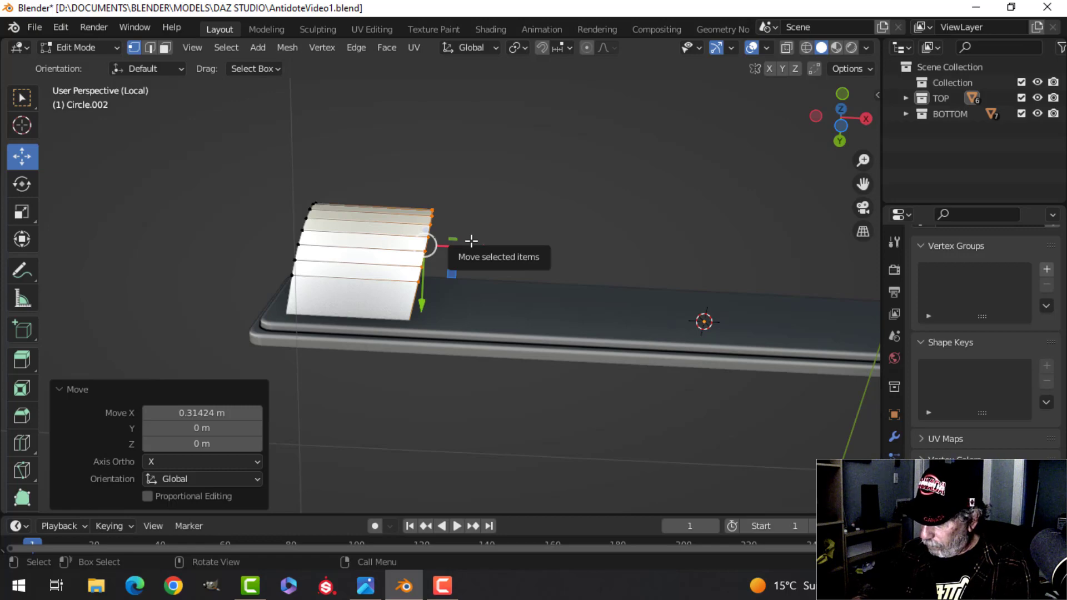
Step: In bottom view, rotate the block's extruded end by about -9.2° and flatten it with a scale of 0 on X
{"action": "key", "text": "KP_3"}
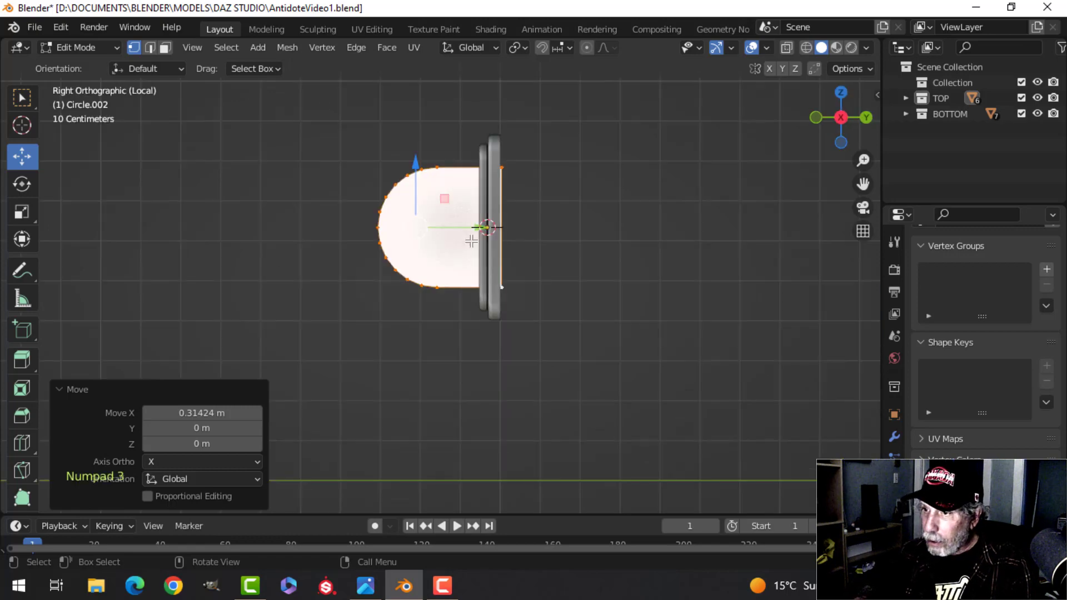
{"action": "key", "text": "KP_1"}
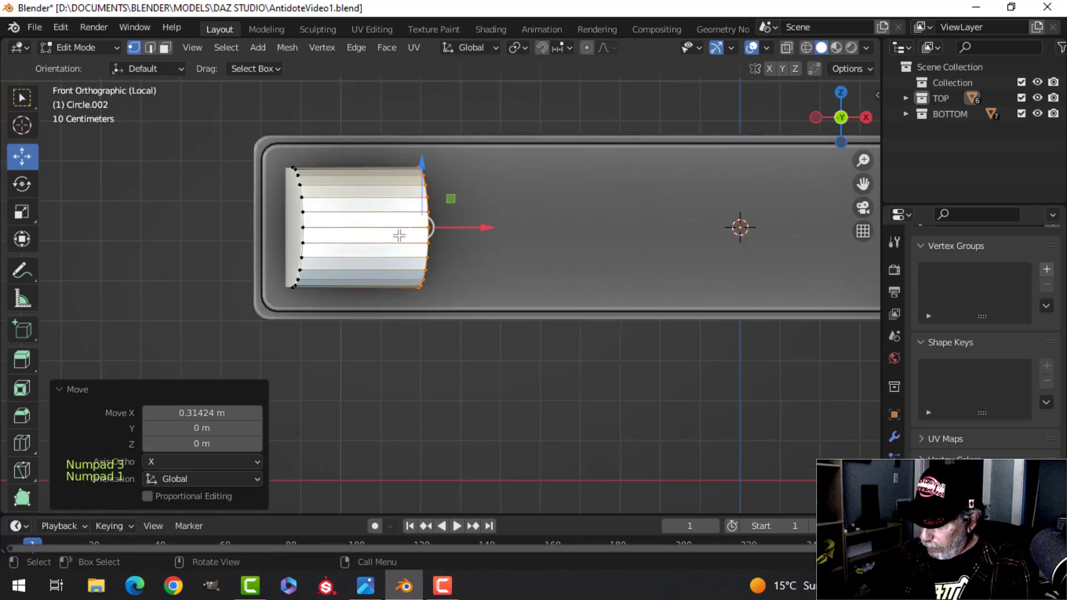
{"action": "key", "text": "ctrl+KP_7"}
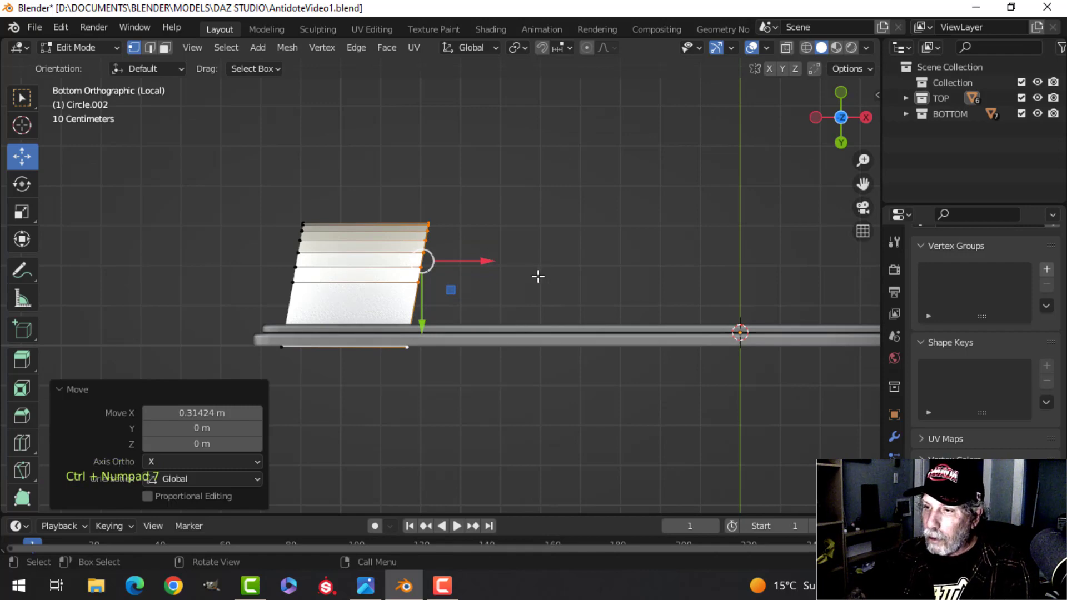
{"action": "key", "text": "r"}
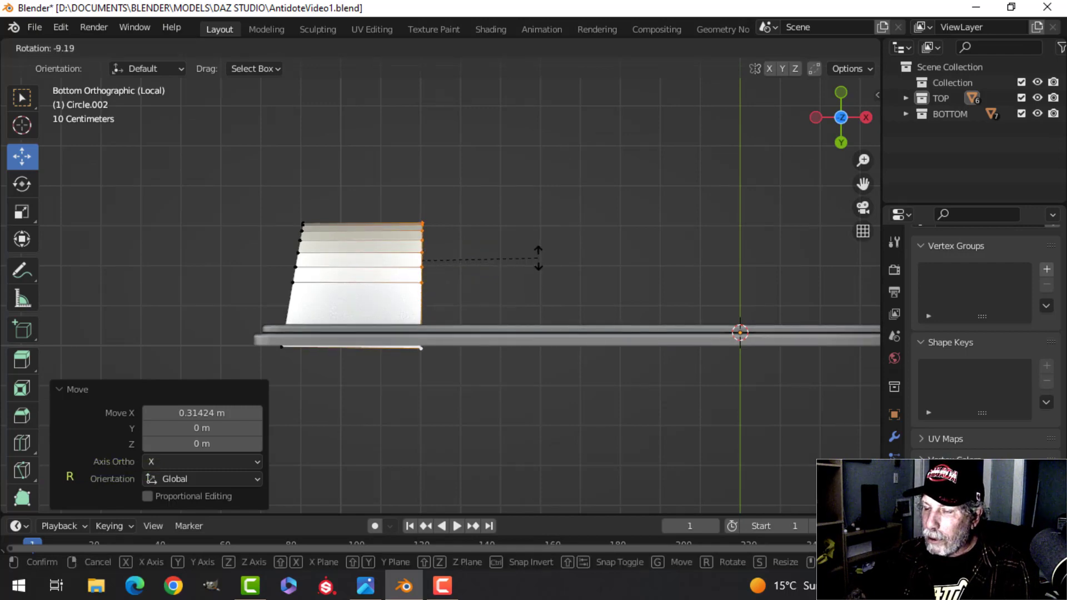
{"action": "left_click", "coordinate": [538, 257]}
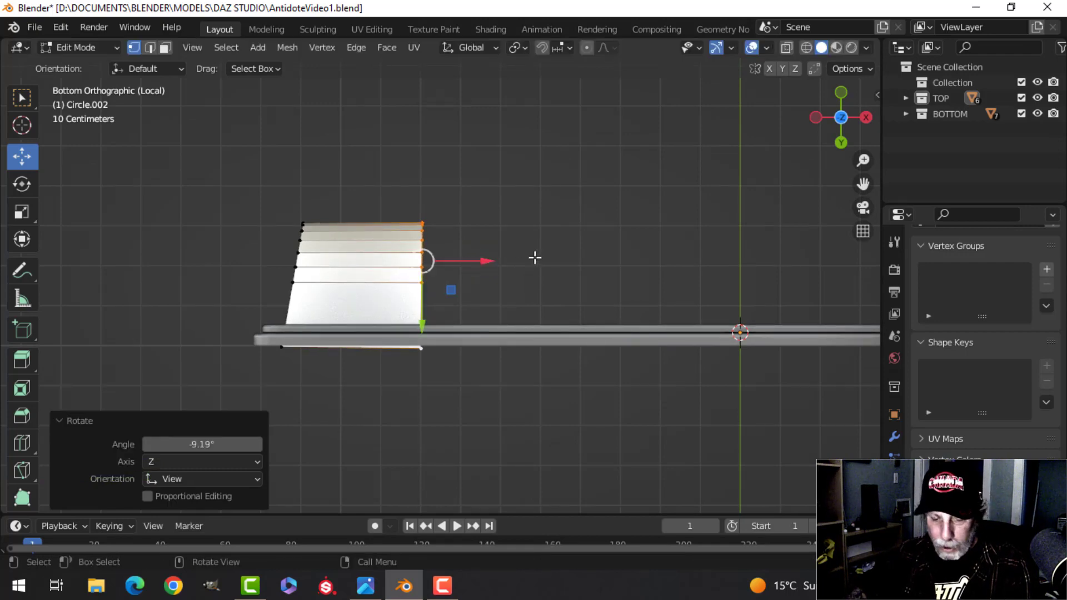
{"action": "key", "text": "s"}
{"action": "key", "text": "x"}
{"action": "key", "text": "0"}
{"action": "left_click", "coordinate": [534, 258]}
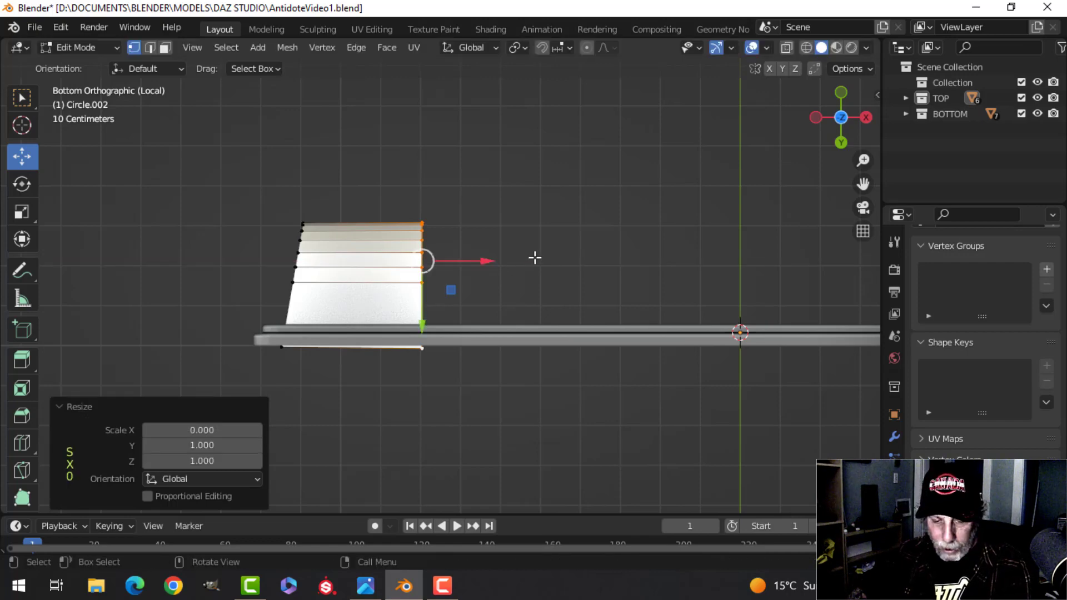
Step: Delete the flat base face of the handle mount block, the one that rests against the front panel
{"action": "middle_click_drag", "start_coordinate": [519, 267], "coordinate": [560, 356]}
{"action": "middle_click_drag", "start_coordinate": [472, 279], "coordinate": [501, 183], "text": "shift"}
{"action": "key", "text": "Tab"}
{"action": "key", "text": "alt+a"}
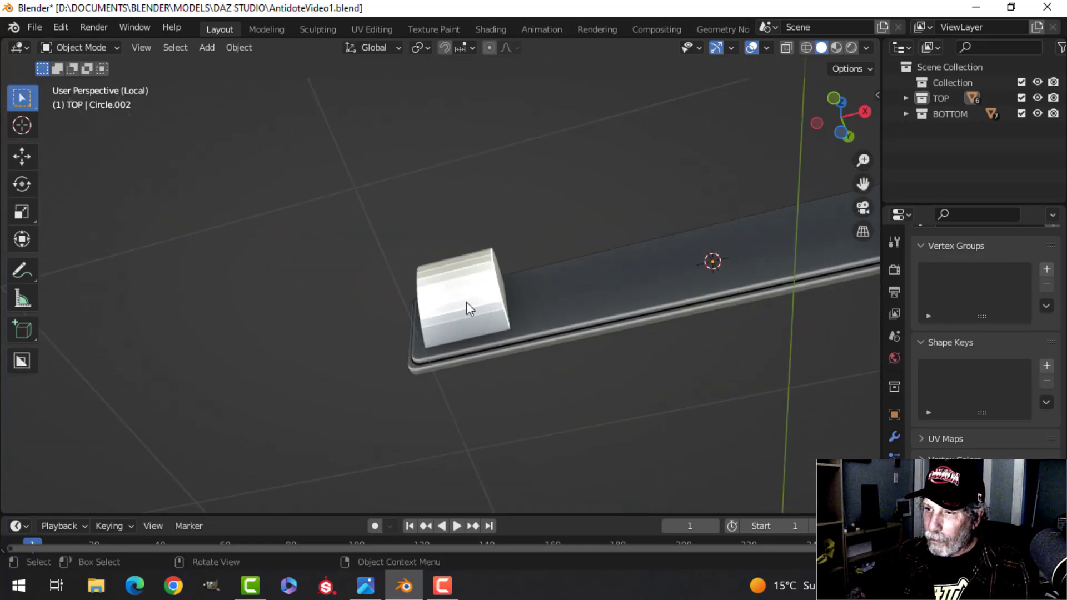
{"action": "middle_click_drag", "start_coordinate": [467, 307], "coordinate": [491, 267]}
{"action": "key", "text": "Tab"}
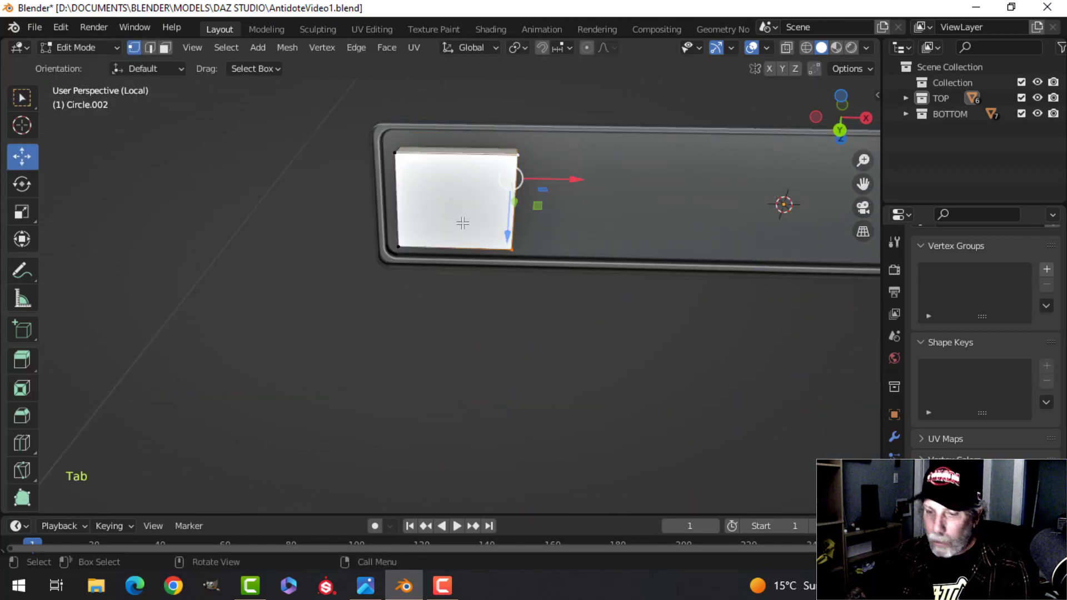
{"action": "key", "text": "alt+a"}
{"action": "key", "text": "3"}
{"action": "left_click", "coordinate": [462, 215]}
{"action": "key", "text": "x"}
{"action": "left_click", "coordinate": [438, 247]}
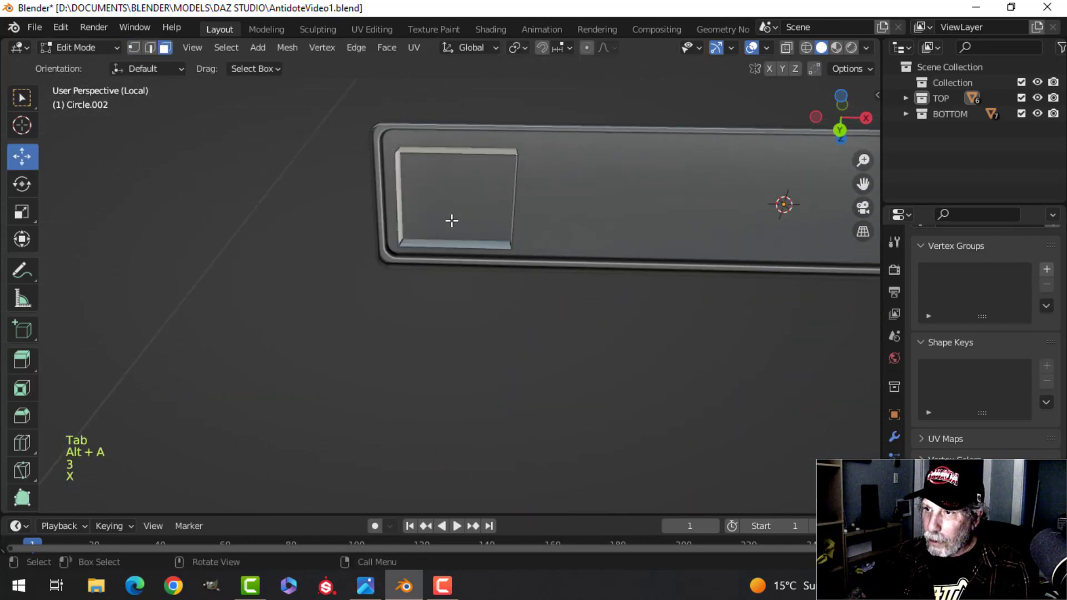
{"action": "middle_click_drag", "start_coordinate": [450, 219], "coordinate": [492, 281]}
Step: Add a Mirror modifier on the X axis to the handle mount so both panel ends carry one
{"action": "key", "text": "Tab"}
{"action": "scroll", "coordinate": [476, 270], "scroll_direction": "down", "scroll_amount": 3}
{"action": "key", "text": "alt+a"}
{"action": "left_click", "coordinate": [469, 275]}
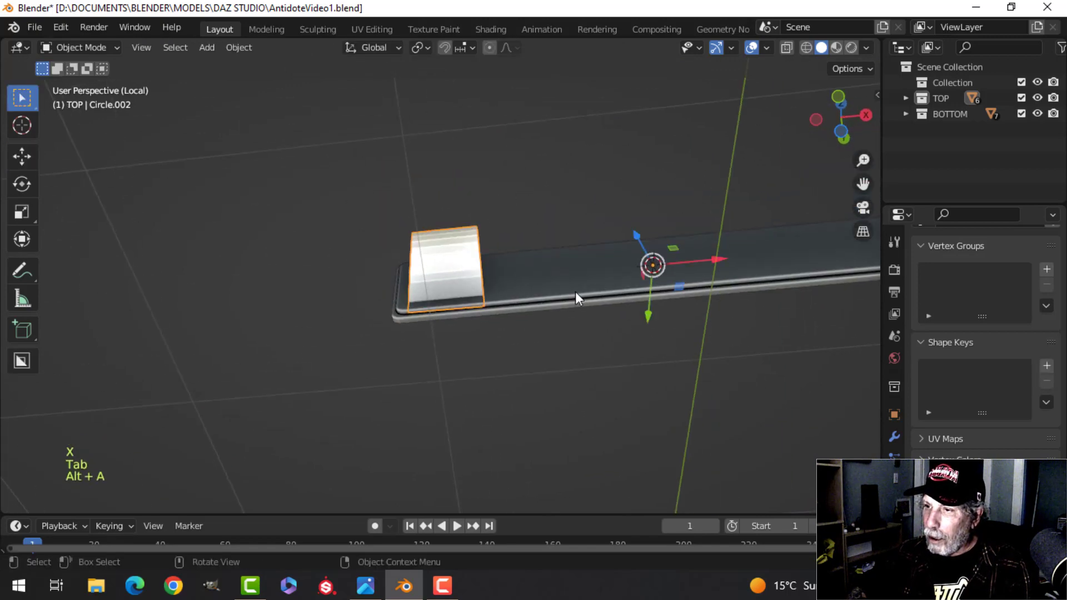
{"action": "scroll", "coordinate": [600, 303], "scroll_direction": "down", "scroll_amount": 4}
{"action": "left_click", "coordinate": [894, 437]}
{"action": "left_click", "coordinate": [954, 266]}
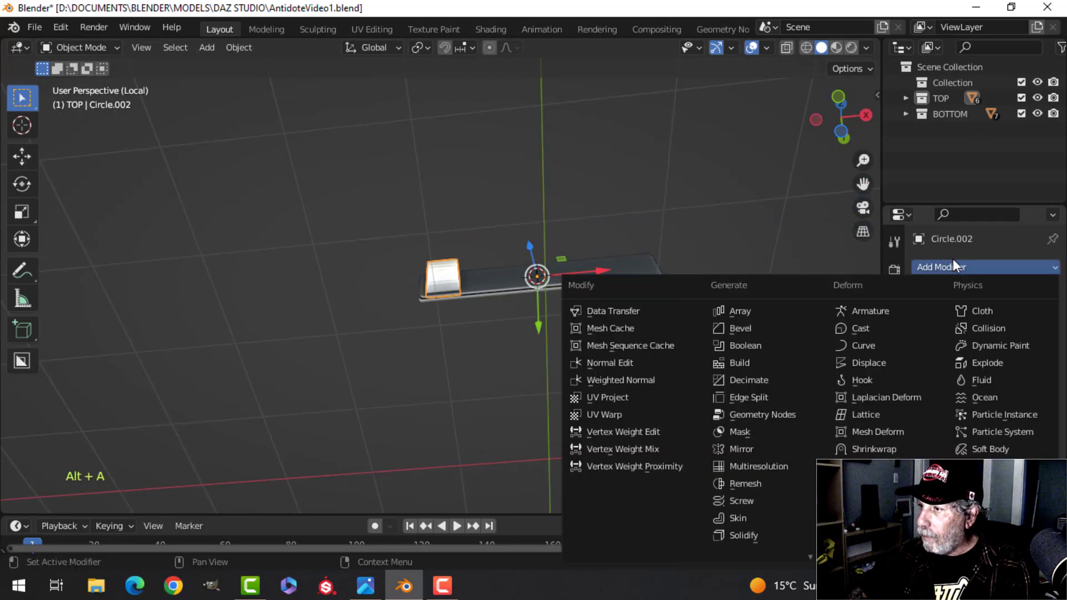
{"action": "left_click", "coordinate": [753, 450]}
{"action": "middle_click_drag", "start_coordinate": [695, 305], "coordinate": [429, 367]}
{"action": "scroll", "coordinate": [558, 388], "scroll_direction": "up", "scroll_amount": 3}
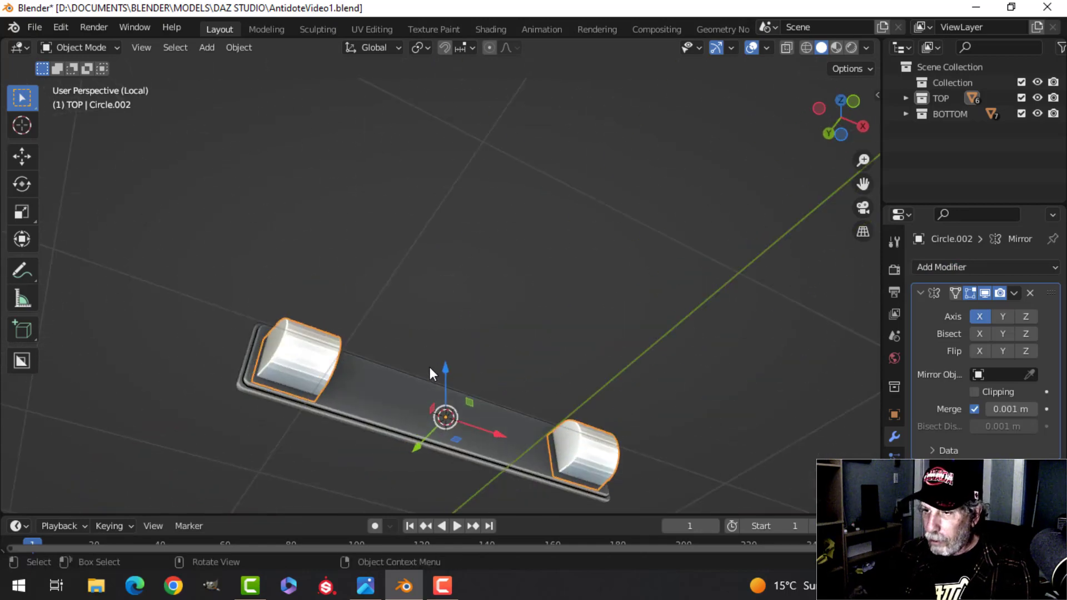
Step: Rotate the front panel pieces and handle mount together by -90° around X in Edit Mode
{"action": "scroll", "coordinate": [430, 367], "scroll_direction": "down", "scroll_amount": 2}
{"action": "key", "text": "KP_1"}
{"action": "key", "text": "a"}
{"action": "scroll", "coordinate": [469, 402], "scroll_direction": "up", "scroll_amount": 1}
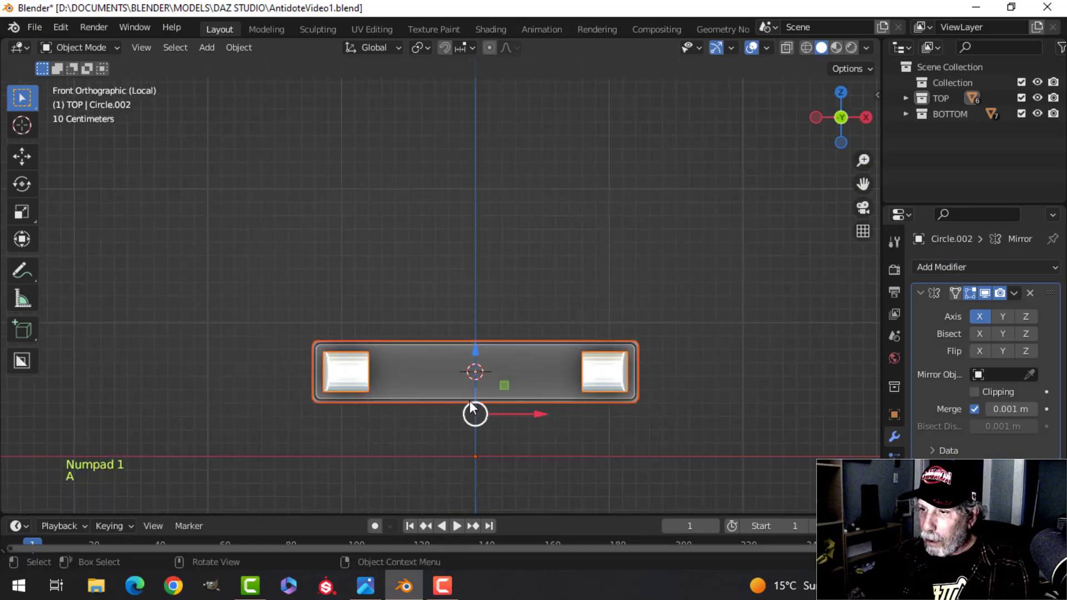
{"action": "middle_click_drag", "start_coordinate": [469, 401], "coordinate": [439, 303], "text": "shift"}
{"action": "key", "text": "Tab"}
{"action": "key", "text": "a"}
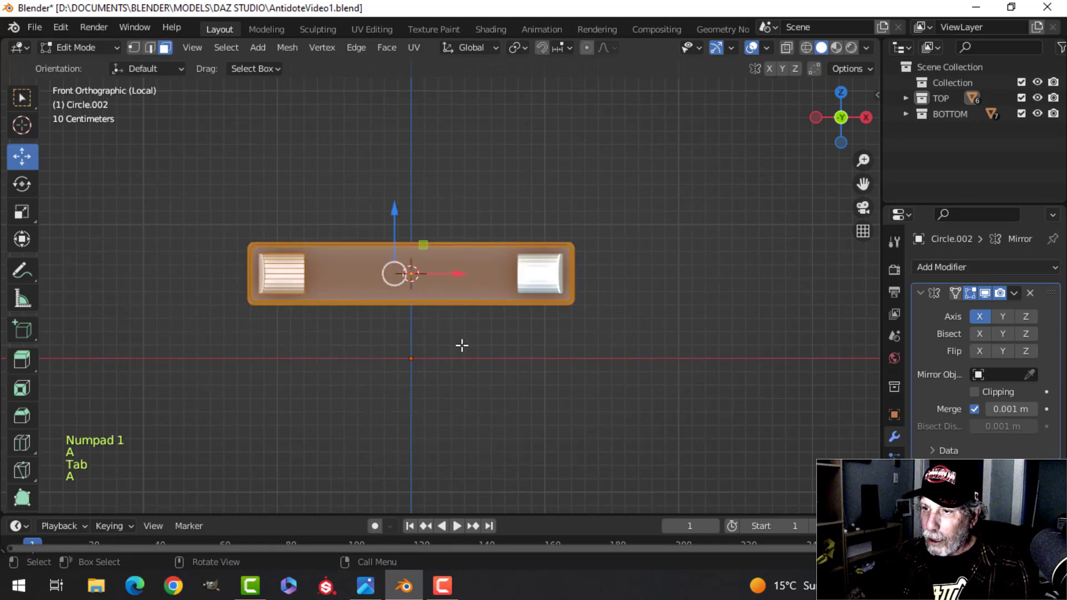
{"action": "key", "text": "r"}
{"action": "key", "text": "x"}
{"action": "key", "text": "9"}
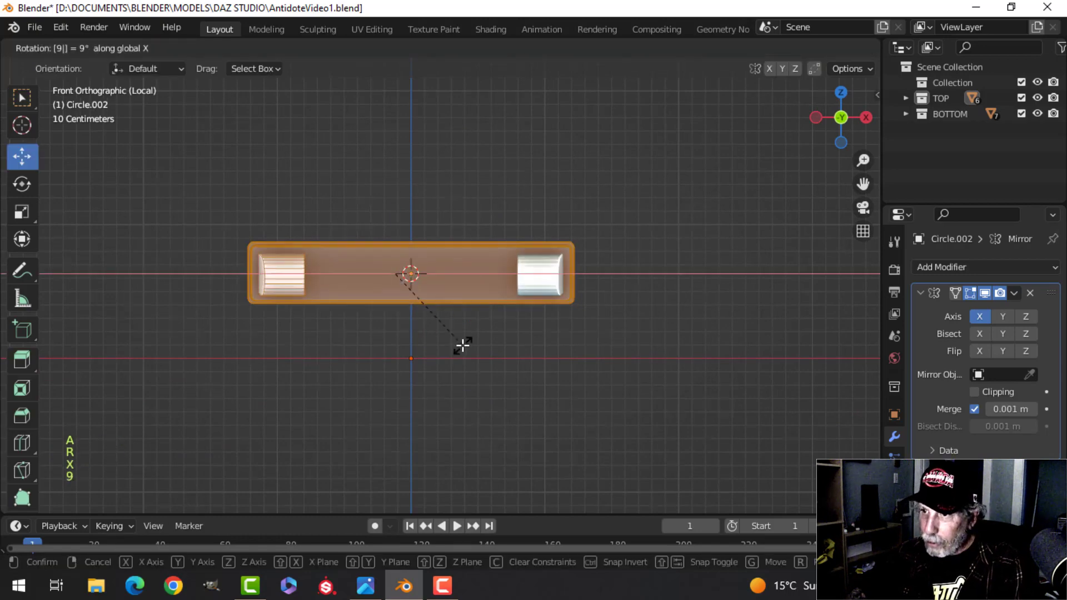
{"action": "key", "text": "0"}
{"action": "key", "text": "minus"}
{"action": "left_click", "coordinate": [462, 346]}
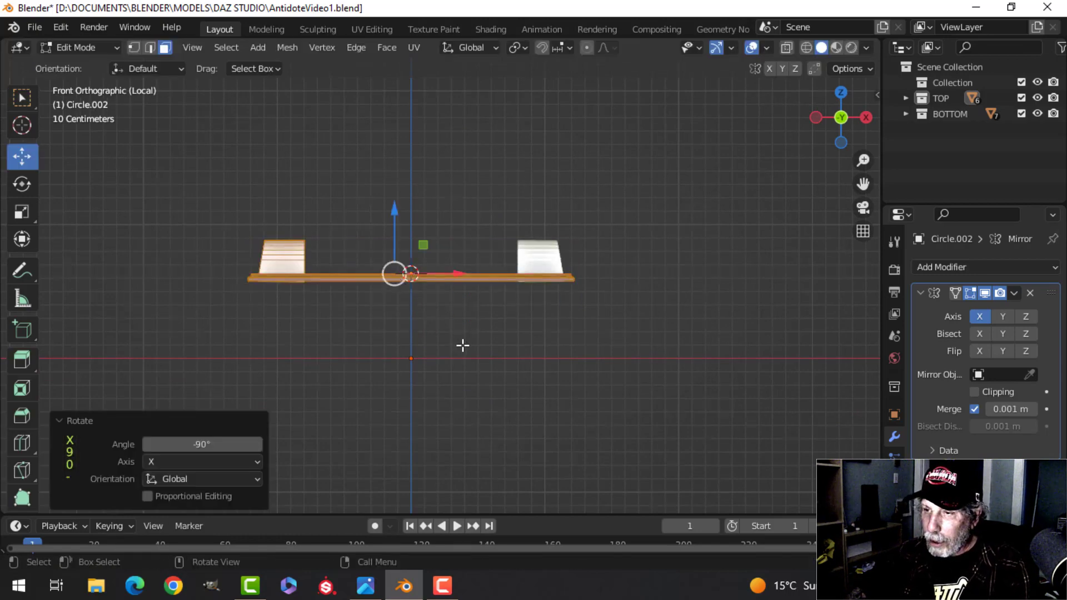
{"action": "key", "text": "Tab"}
{"action": "key", "text": "alt+a"}
Step: Examine the mirrored mounts up close and compare them with the briefcase handle in the reference image communications-gear-large.jpg
{"action": "middle_click_drag", "start_coordinate": [468, 348], "coordinate": [503, 298]}
{"action": "scroll", "coordinate": [406, 359], "scroll_direction": "up", "scroll_amount": 3}
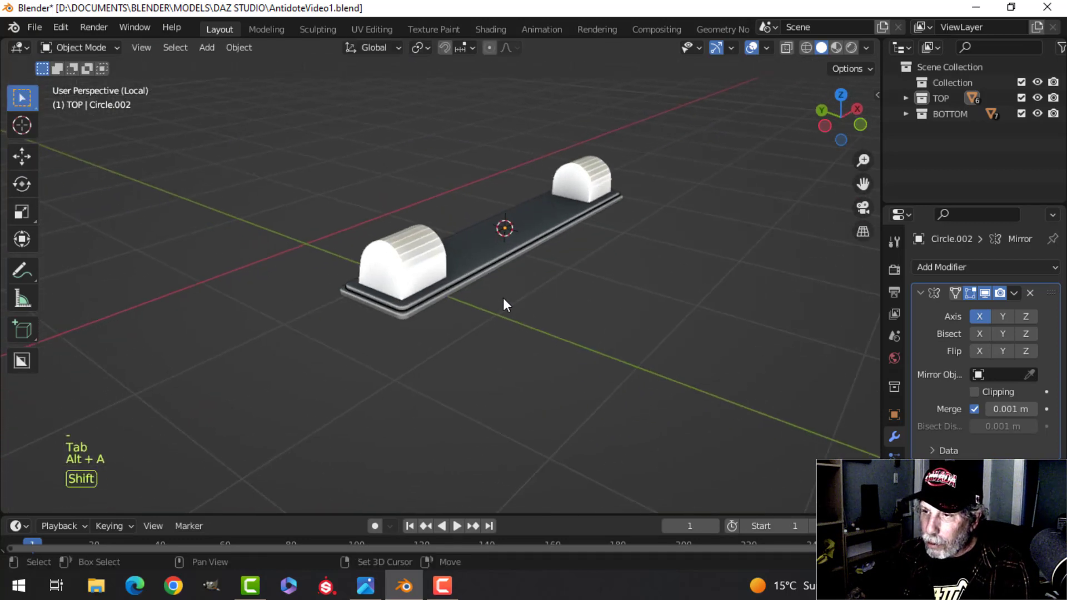
{"action": "scroll", "coordinate": [435, 334], "scroll_direction": "up", "scroll_amount": 3}
{"action": "scroll", "coordinate": [435, 334], "scroll_direction": "up", "scroll_amount": 3}
{"action": "middle_click_drag", "start_coordinate": [434, 335], "coordinate": [507, 283], "text": "shift"}
{"action": "middle_click_drag", "start_coordinate": [507, 283], "coordinate": [462, 297]}
{"action": "middle_click_drag", "start_coordinate": [463, 297], "coordinate": [480, 285]}
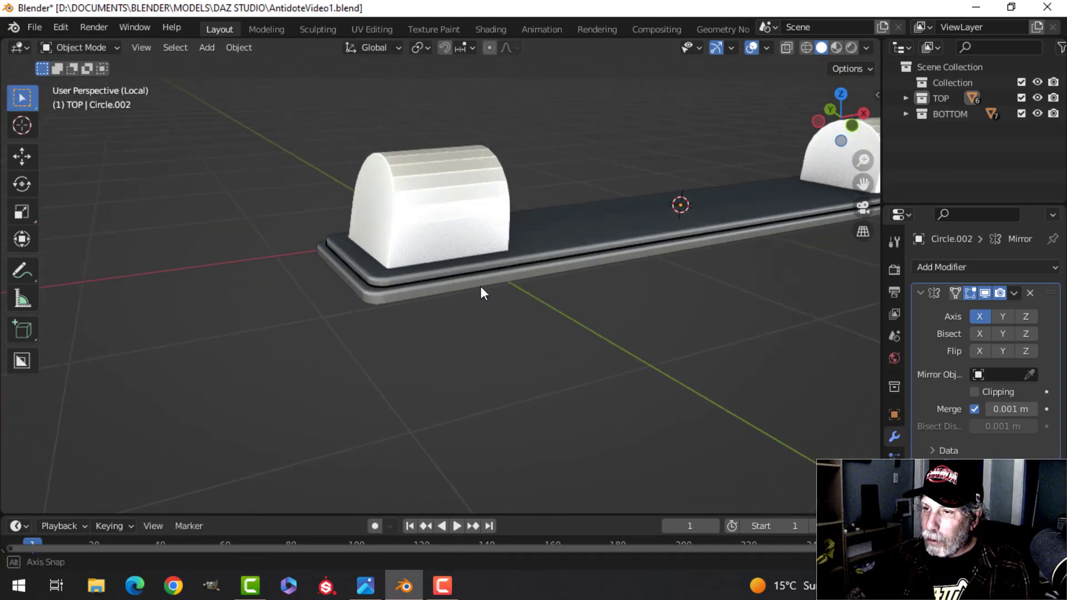
{"action": "left_click", "coordinate": [372, 591]}
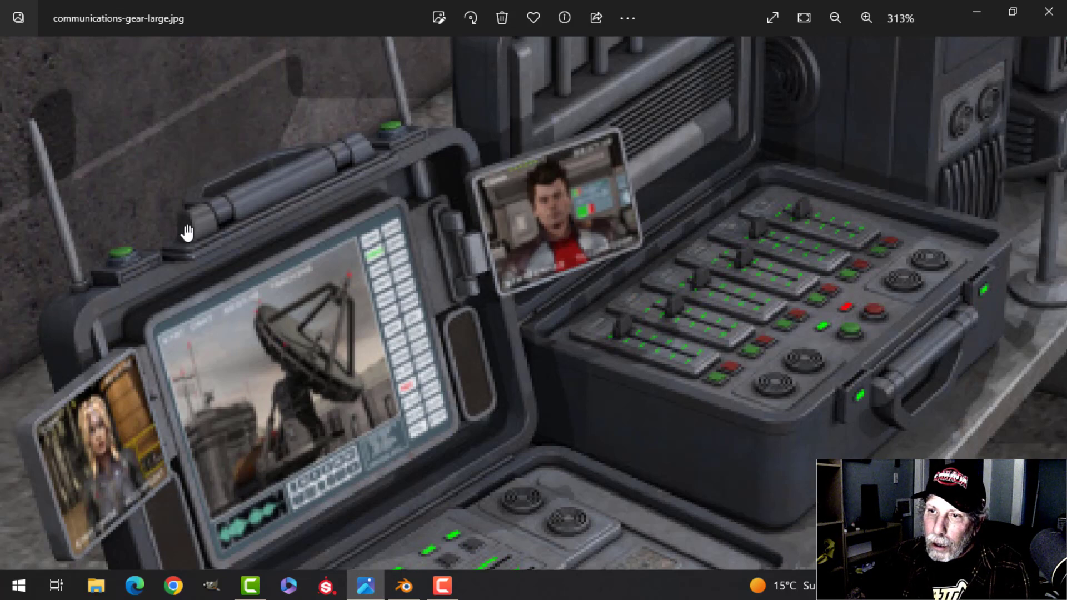
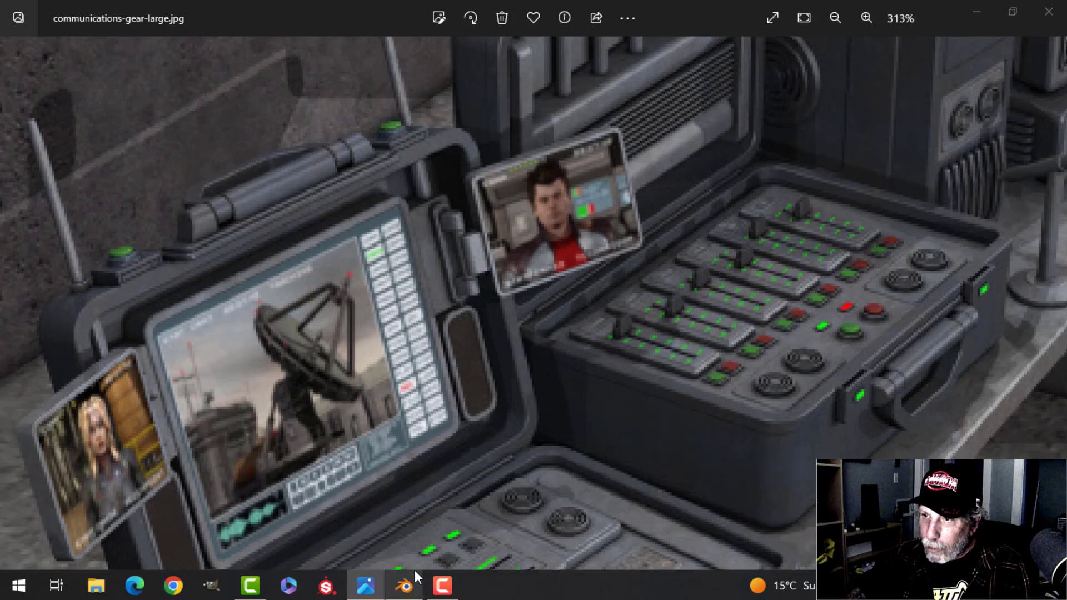
{"action": "left_click", "coordinate": [405, 585]}
{"action": "middle_click_drag", "start_coordinate": [469, 419], "coordinate": [453, 374], "text": "shift"}
Step: Show the Face Orientation overlay to check the direction of the handle mount's normals
{"action": "key", "text": "Tab"}
{"action": "key", "text": "a"}
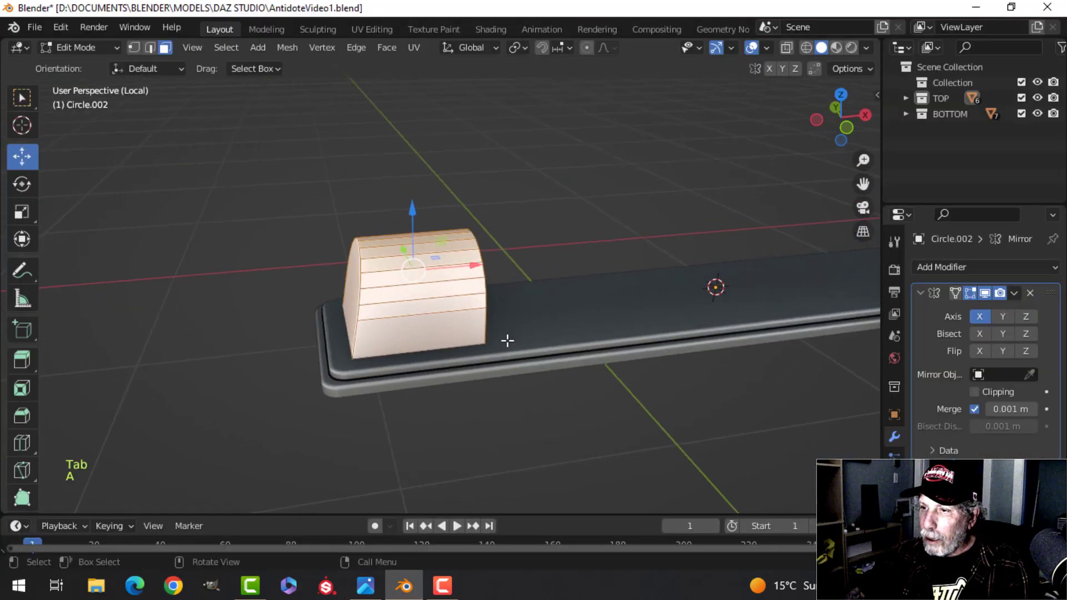
{"action": "scroll", "coordinate": [556, 317], "scroll_direction": "down", "scroll_amount": 5}
{"action": "key", "text": "Tab"}
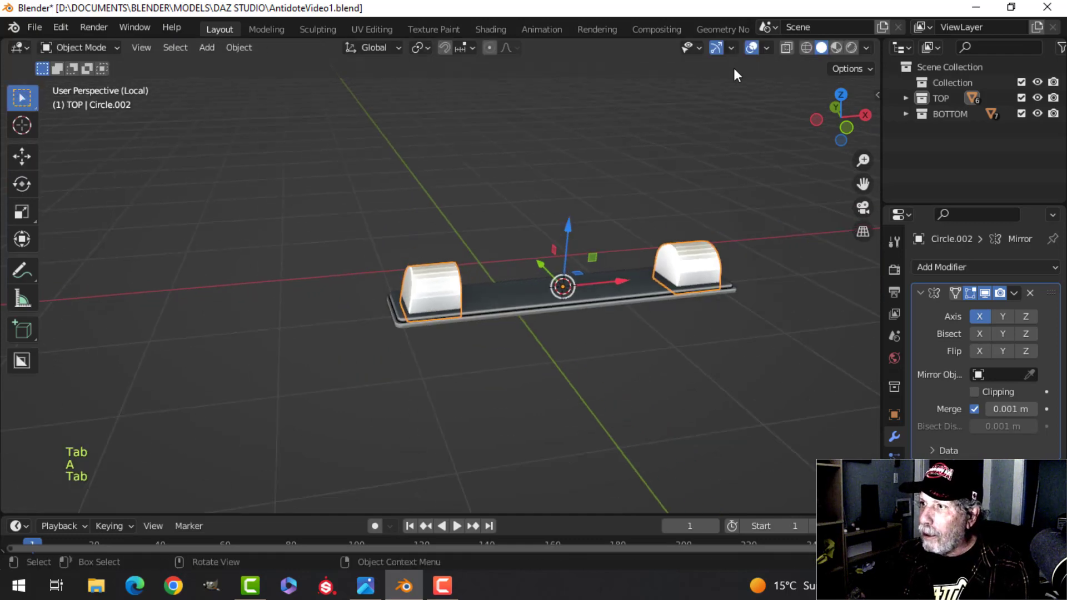
{"action": "left_click", "coordinate": [765, 48]}
{"action": "left_click", "coordinate": [703, 335]}
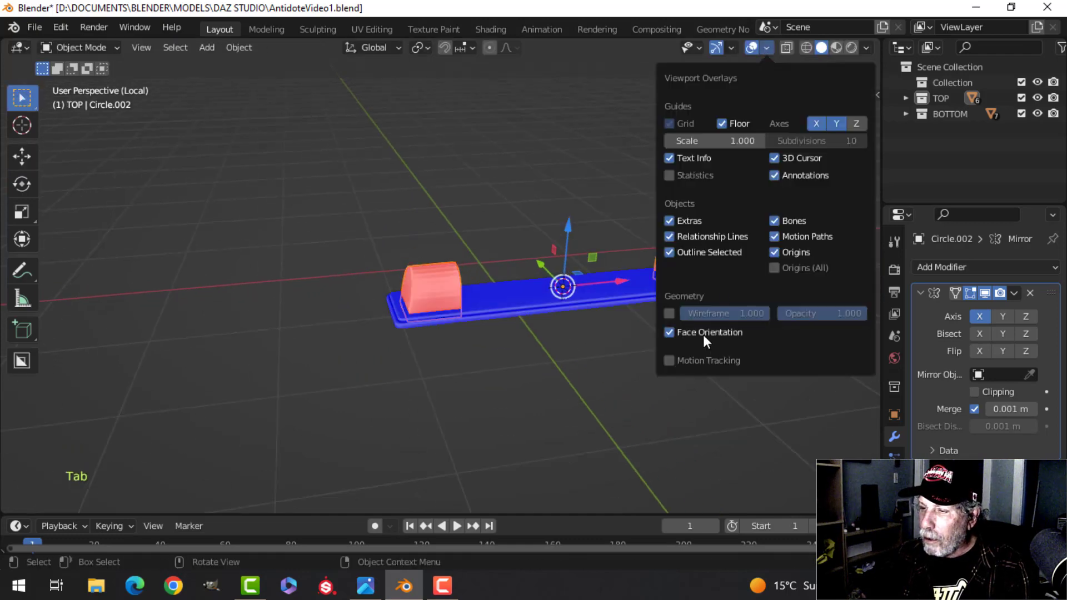
Step: Recalculate the handle mount's normals to the outside and turn the Face Orientation overlay off
{"action": "key", "text": "Tab"}
{"action": "key", "text": "alt+n"}
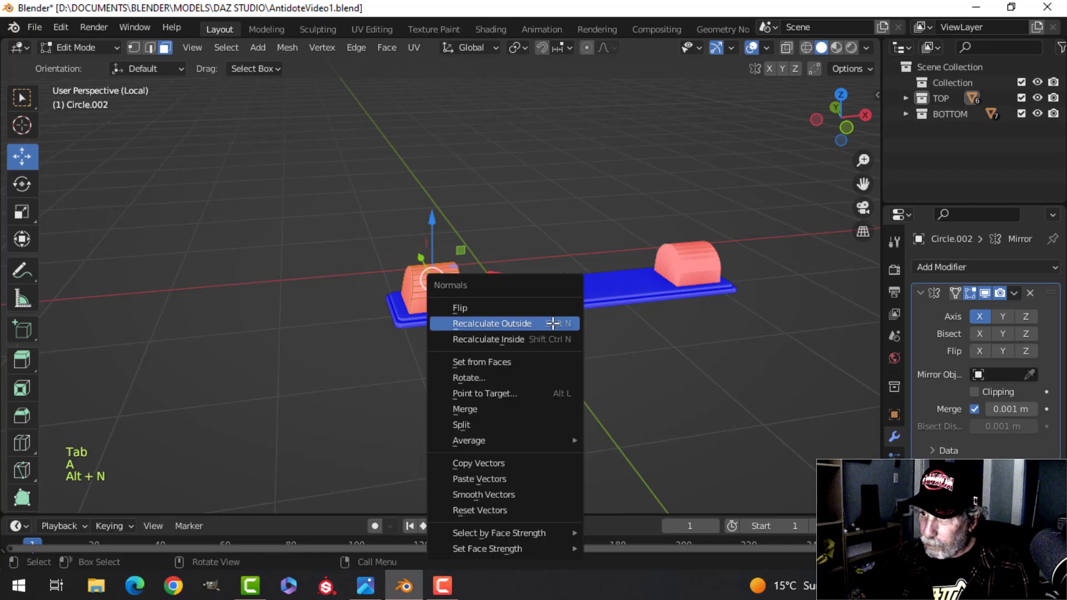
{"action": "left_click", "coordinate": [508, 320]}
{"action": "scroll", "coordinate": [515, 317], "scroll_direction": "up", "scroll_amount": 2}
{"action": "key", "text": "alt+a"}
{"action": "left_click", "coordinate": [731, 48]}
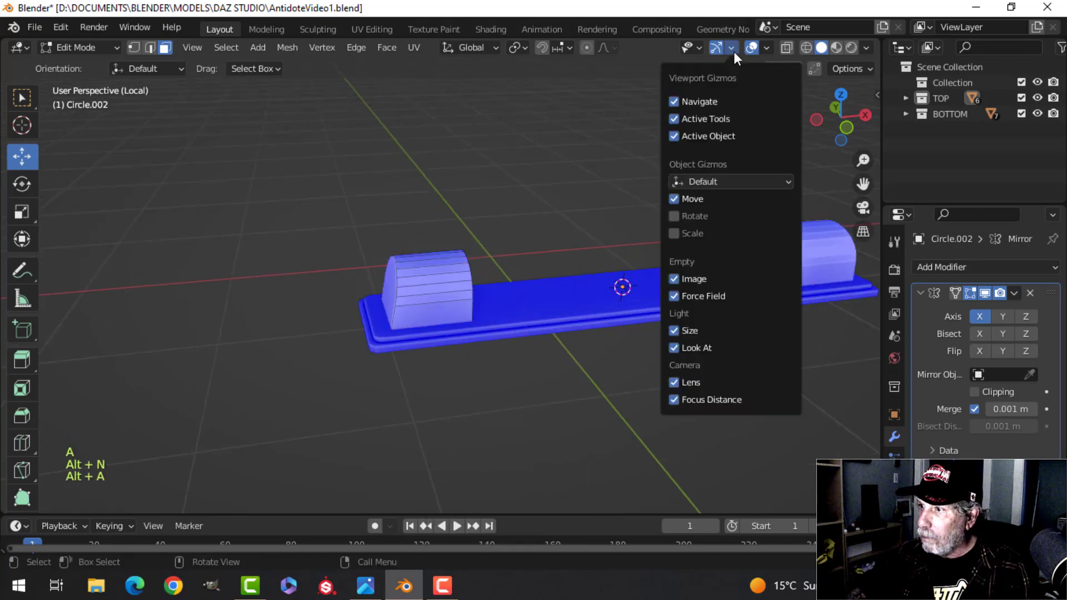
{"action": "left_click", "coordinate": [766, 48]}
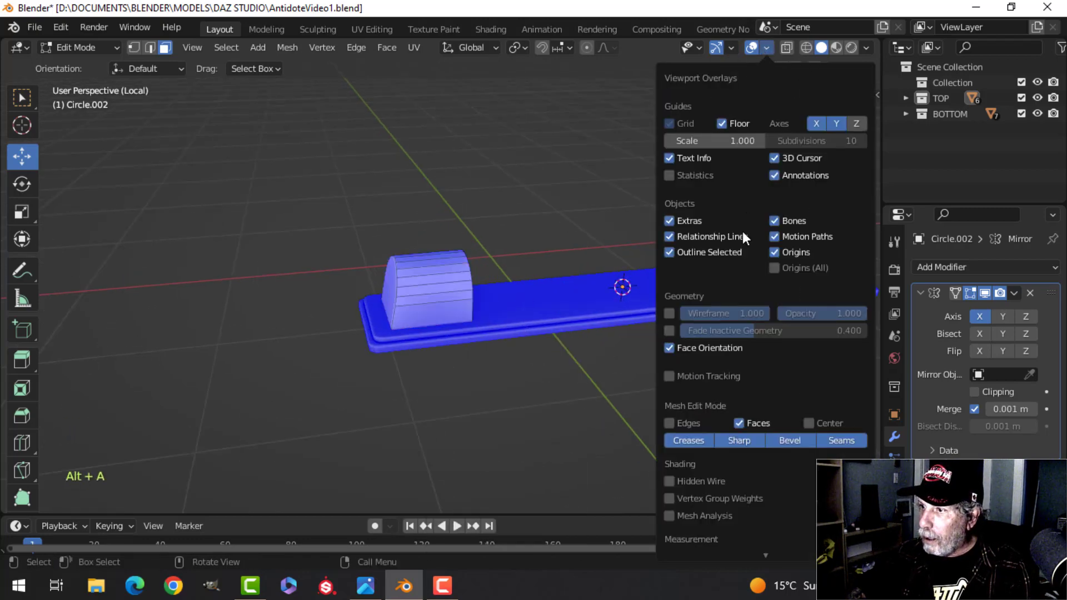
{"action": "left_click", "coordinate": [691, 349]}
Step: Bevel the edges around both end faces of the handle mount with a width of about 0.009 m and 3 segments
{"action": "middle_click_drag", "start_coordinate": [512, 296], "coordinate": [562, 264]}
{"action": "scroll", "coordinate": [534, 291], "scroll_direction": "up", "scroll_amount": 3}
{"action": "key", "text": "3"}
{"action": "left_click", "coordinate": [451, 283]}
{"action": "scroll", "coordinate": [550, 269], "scroll_direction": "up", "scroll_amount": 3}
{"action": "middle_click_drag", "start_coordinate": [546, 271], "coordinate": [402, 278], "text": "shift"}
{"action": "middle_click_drag", "start_coordinate": [401, 278], "coordinate": [525, 267], "text": "shift"}
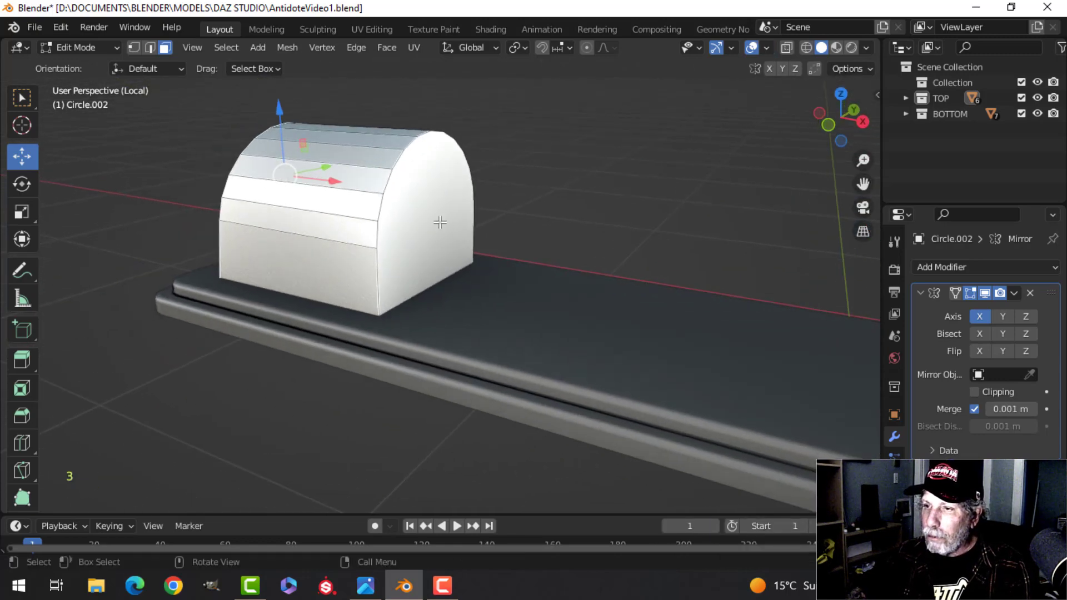
{"action": "left_click", "coordinate": [438, 222], "text": "shift"}
{"action": "middle_click_drag", "start_coordinate": [443, 271], "coordinate": [546, 281]}
{"action": "scroll", "coordinate": [547, 281], "scroll_direction": "up", "scroll_amount": 3}
{"action": "middle_click_drag", "start_coordinate": [659, 276], "coordinate": [568, 284], "text": "shift"}
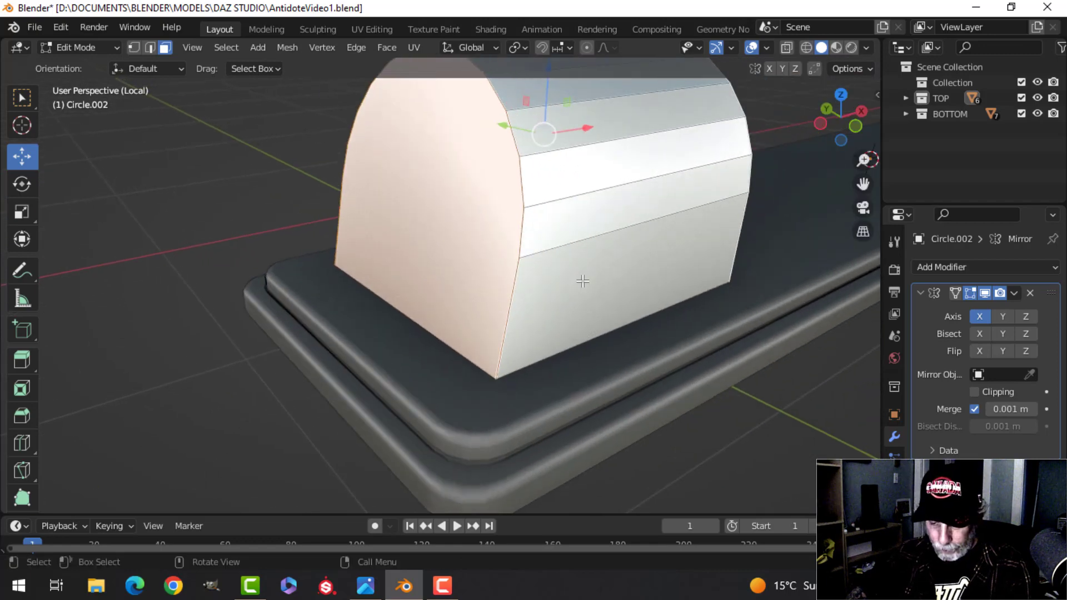
{"action": "key", "text": "ctrl+b"}
{"action": "scroll", "coordinate": [639, 353], "scroll_direction": "up", "scroll_amount": 2}
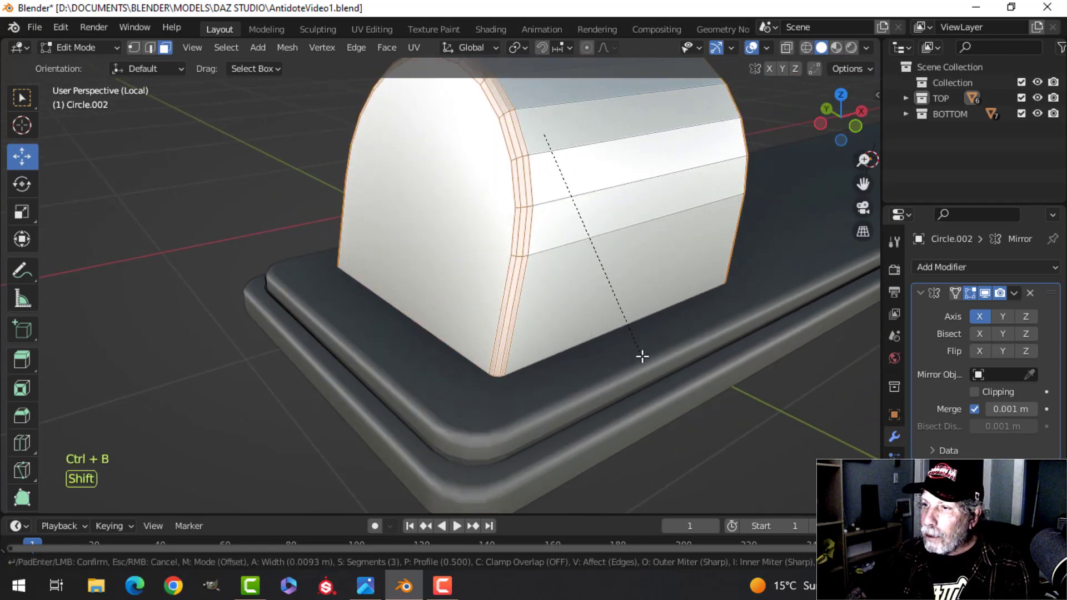
{"action": "left_click", "coordinate": [641, 354]}
Step: Apply Shade Smooth to the handle mount in Object Mode
{"action": "key", "text": "Tab"}
{"action": "right_click", "coordinate": [577, 145]}
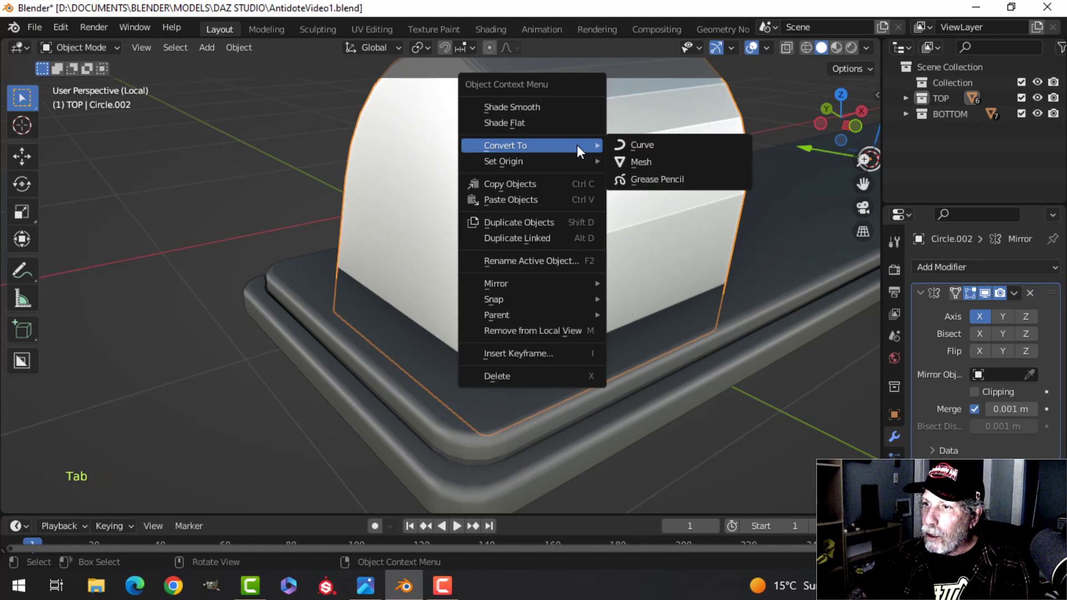
{"action": "left_click", "coordinate": [555, 105]}
{"action": "scroll", "coordinate": [605, 239], "scroll_direction": "down", "scroll_amount": 4}
{"action": "key", "text": "alt+a"}
Step: Copy the hex value of the base panel's viewport display color
{"action": "middle_click_drag", "start_coordinate": [638, 267], "coordinate": [576, 249]}
{"action": "left_click", "coordinate": [576, 249]}
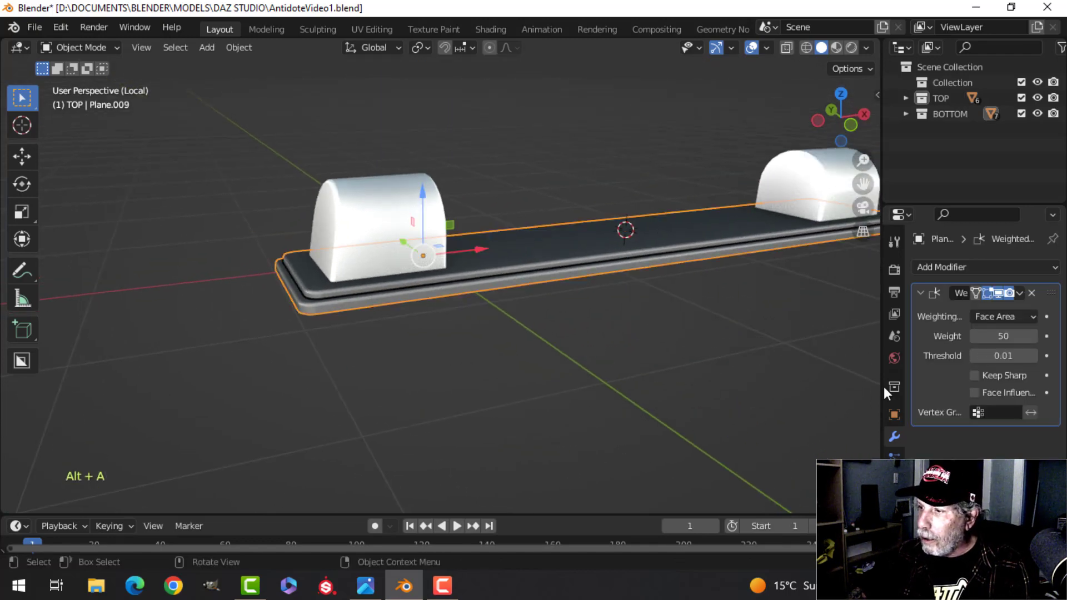
{"action": "left_click", "coordinate": [892, 416]}
{"action": "scroll", "coordinate": [978, 356], "scroll_direction": "down", "scroll_amount": 8}
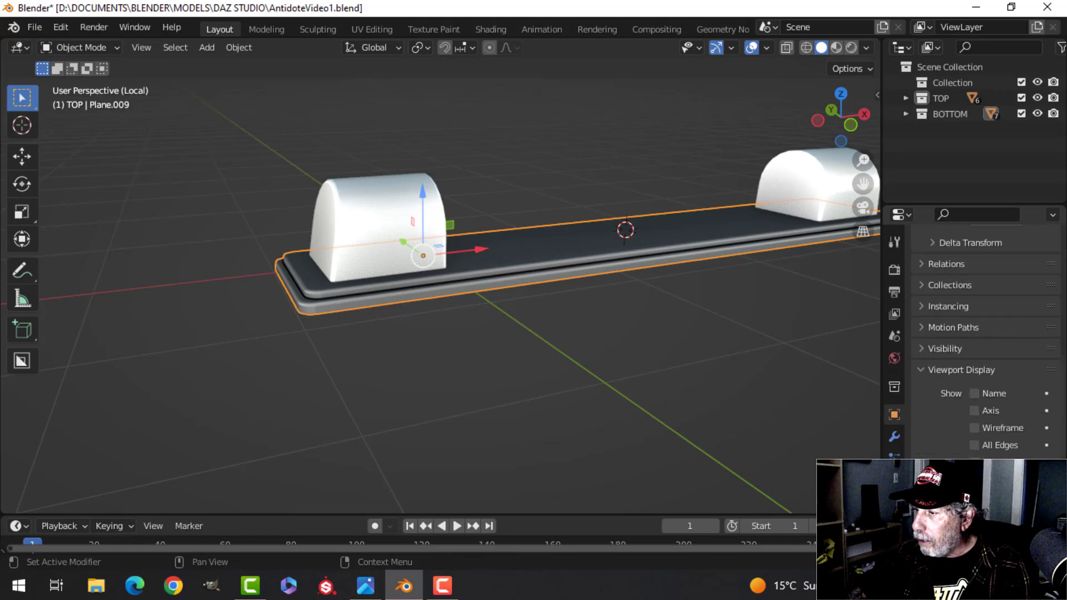
{"action": "left_click", "coordinate": [1000, 512]}
{"action": "left_click", "coordinate": [972, 444]}
{"action": "key", "text": "ctrl+c"}
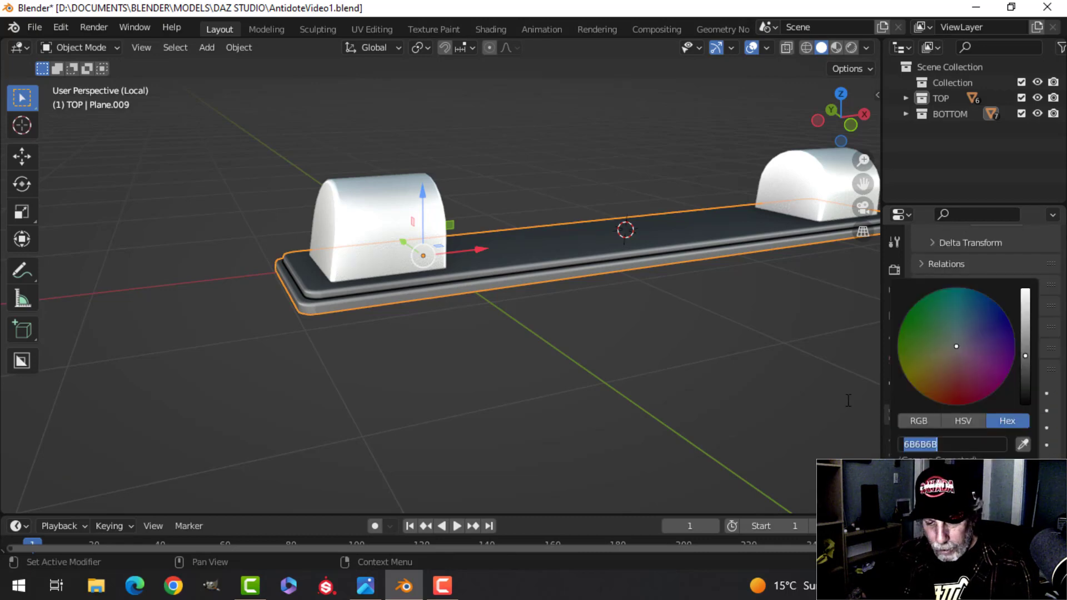
Step: Set the handle mounts' viewport display color to hex 6B6B6B
{"action": "left_click", "coordinate": [389, 206]}
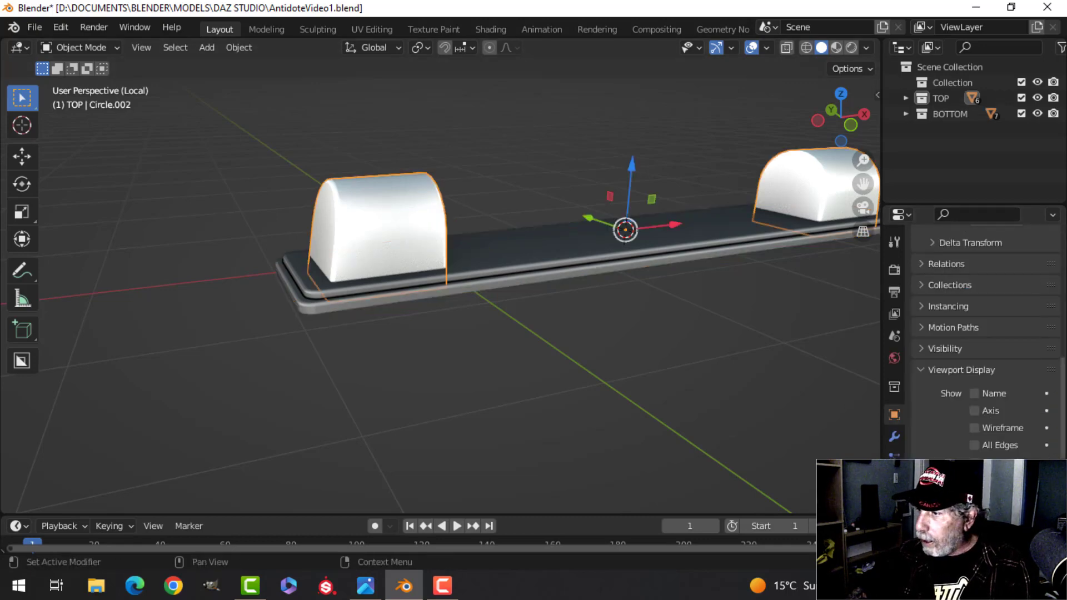
{"action": "left_click", "coordinate": [999, 512]}
{"action": "left_click", "coordinate": [952, 445]}
{"action": "key", "text": "ctrl+v"}
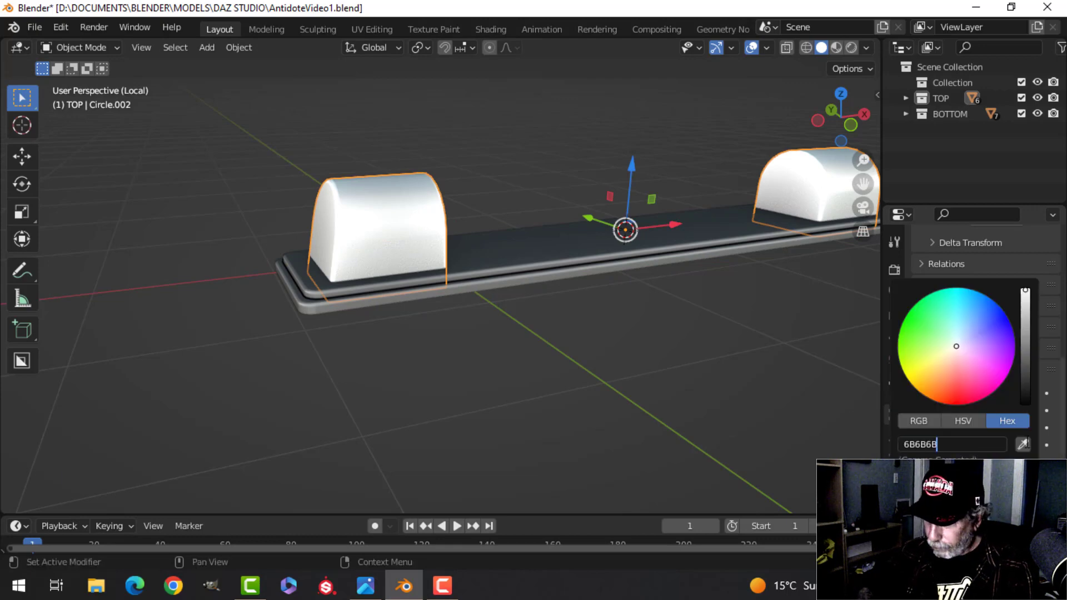
{"action": "key", "text": "Return"}
{"action": "key", "text": "alt+a"}
{"action": "middle_click_drag", "start_coordinate": [498, 241], "coordinate": [401, 269]}
{"action": "scroll", "coordinate": [431, 281], "scroll_direction": "up", "scroll_amount": 3}
{"action": "middle_click_drag", "start_coordinate": [401, 269], "coordinate": [460, 281]}
{"action": "scroll", "coordinate": [378, 259], "scroll_direction": "up", "scroll_amount": 3}
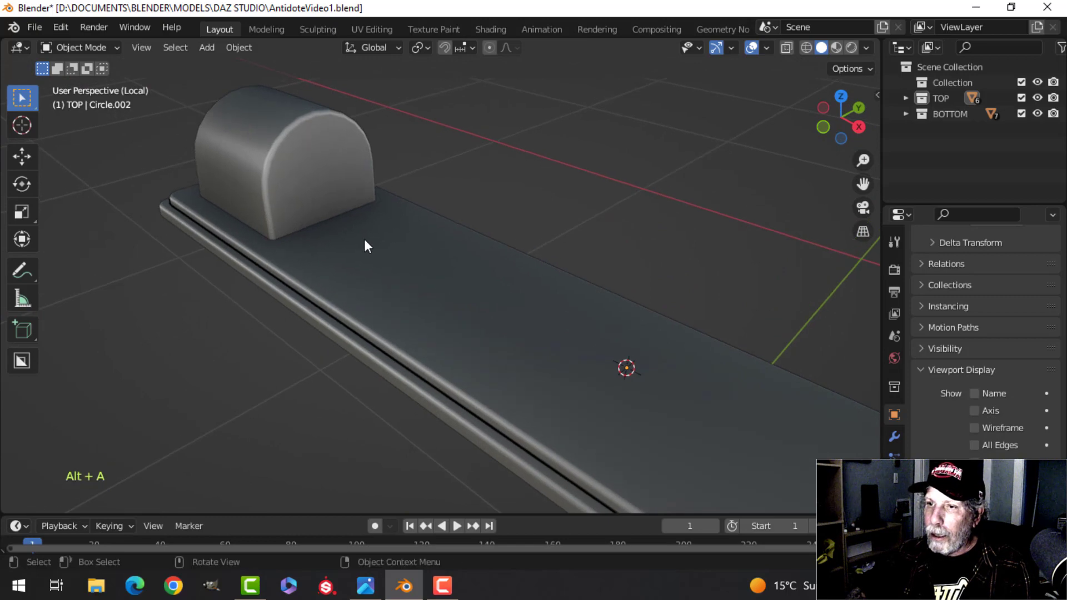
Step: Add a mesh cylinder with 16 vertices at the 3D cursor between the two handle mounts
{"action": "middle_click_drag", "start_coordinate": [365, 239], "coordinate": [384, 277], "text": "shift"}
{"action": "middle_click_drag", "start_coordinate": [385, 277], "coordinate": [448, 237]}
{"action": "scroll", "coordinate": [451, 243], "scroll_direction": "down", "scroll_amount": 4}
{"action": "left_click", "coordinate": [408, 208]}
{"action": "key", "text": "alt+a"}
{"action": "scroll", "coordinate": [448, 237], "scroll_direction": "down", "scroll_amount": 3}
{"action": "middle_click_drag", "start_coordinate": [533, 256], "coordinate": [443, 255], "text": "shift"}
{"action": "middle_click_drag", "start_coordinate": [443, 256], "coordinate": [463, 262]}
{"action": "key", "text": "shift+a"}
{"action": "mouse_move", "coordinate": [449, 240]}
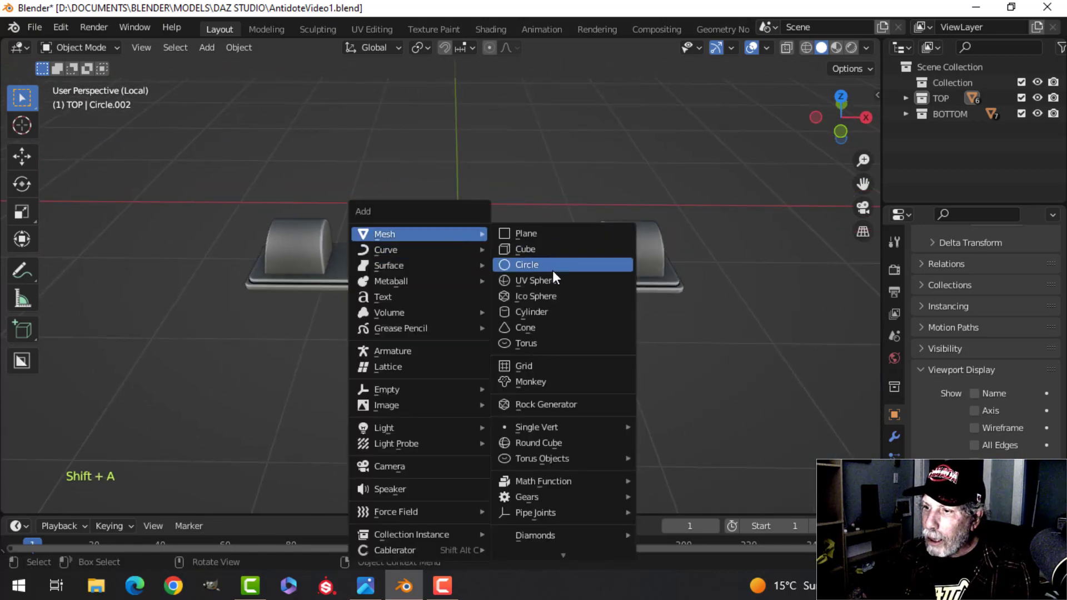
{"action": "left_click", "coordinate": [552, 309]}
{"action": "scroll", "coordinate": [492, 274], "scroll_direction": "down", "scroll_amount": 2}
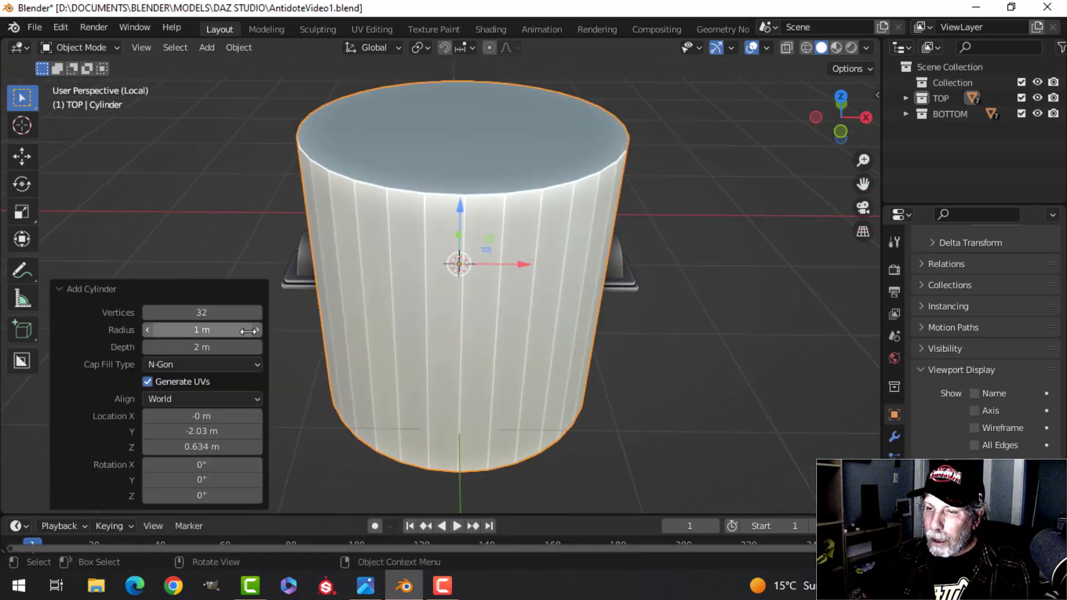
{"action": "type", "text": "12"}
{"action": "key", "text": "Return"}
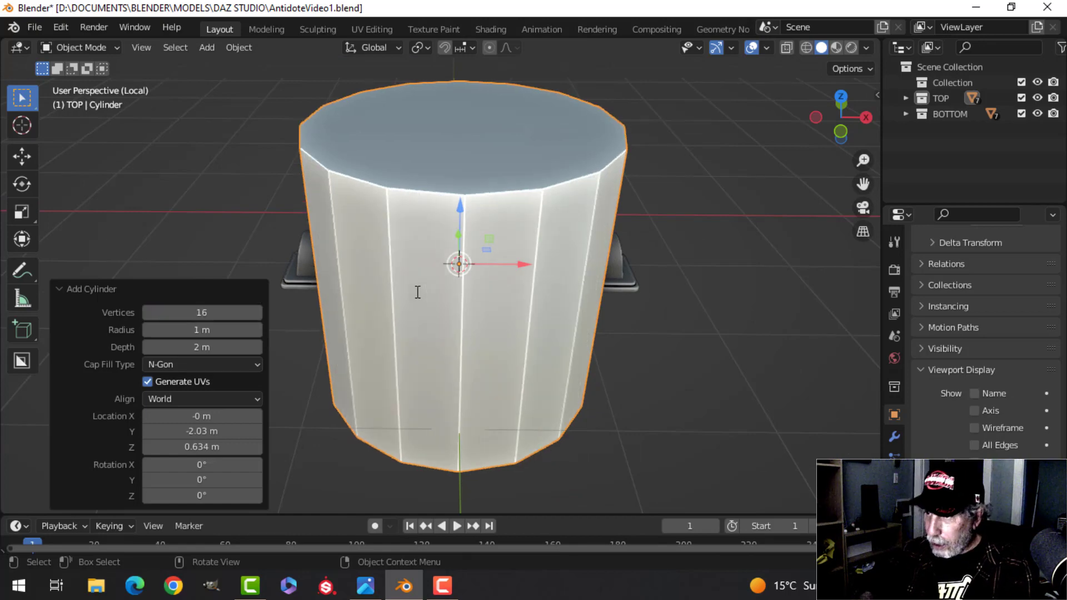
Step: Scale the cylinder's mesh down uniformly by about 0.241 and again by about 0.760 in Edit Mode
{"action": "key", "text": "Tab"}
{"action": "key", "text": "s"}
{"action": "left_click", "coordinate": [525, 255]}
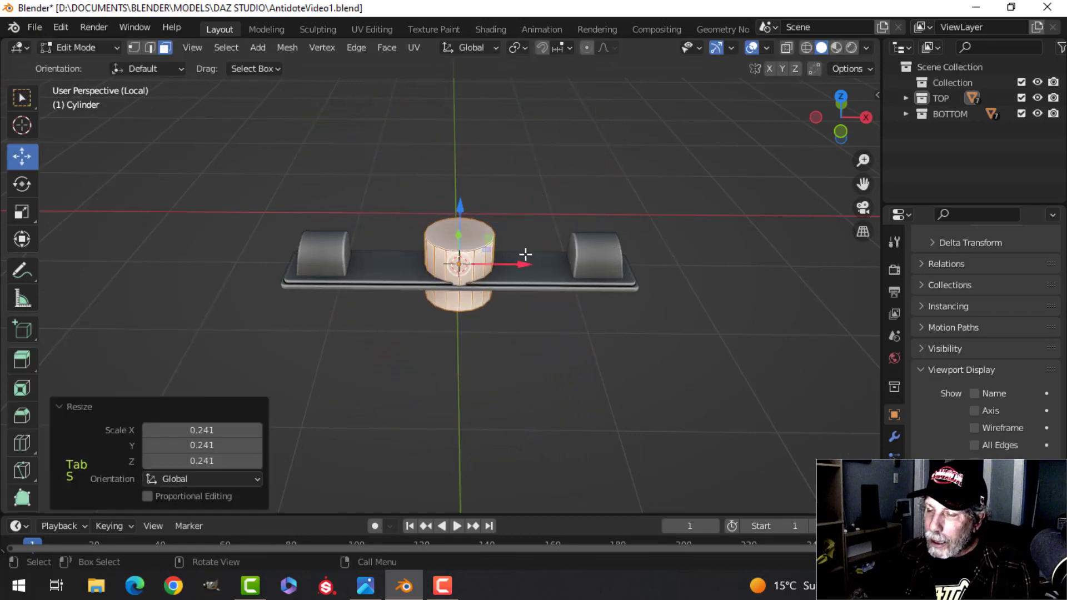
{"action": "key", "text": "s"}
{"action": "left_click", "coordinate": [533, 260]}
{"action": "scroll", "coordinate": [533, 261], "scroll_direction": "up", "scroll_amount": 2}
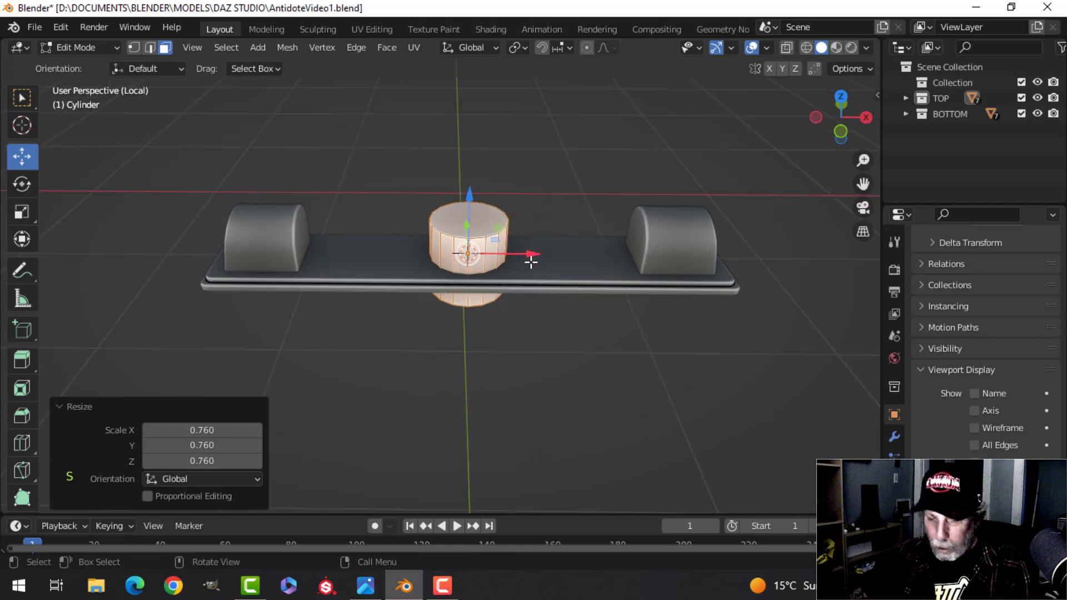
Step: Rotate the cylinder's mesh 90° about the Y axis and scale it down uniformly to fit between the mounts
{"action": "type", "text": "ry90"}
{"action": "key", "text": "Return"}
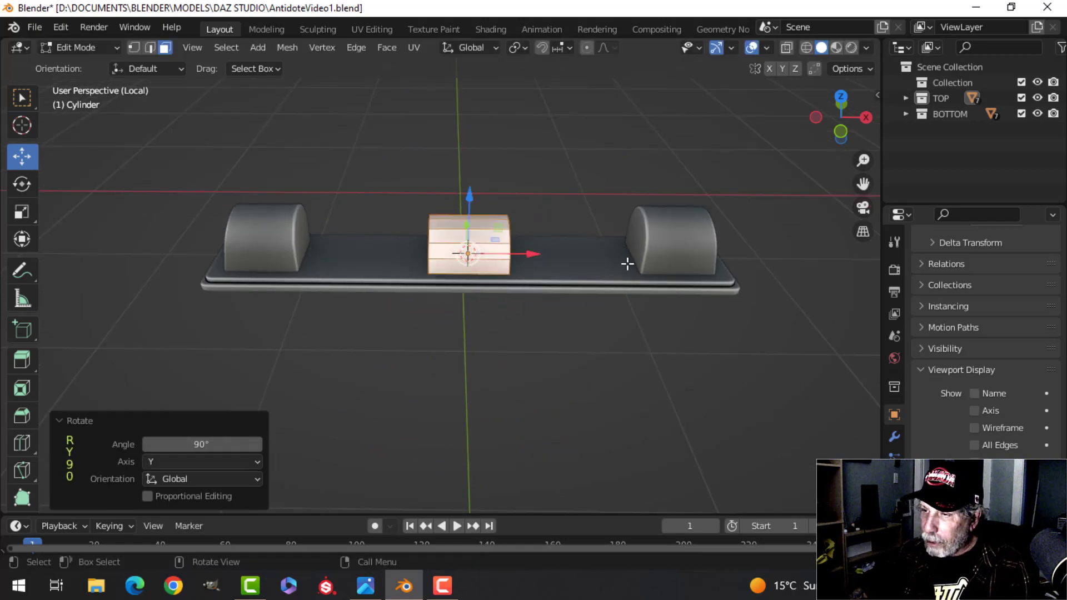
{"action": "middle_click_drag", "start_coordinate": [627, 262], "coordinate": [469, 224]}
{"action": "key", "text": "s"}
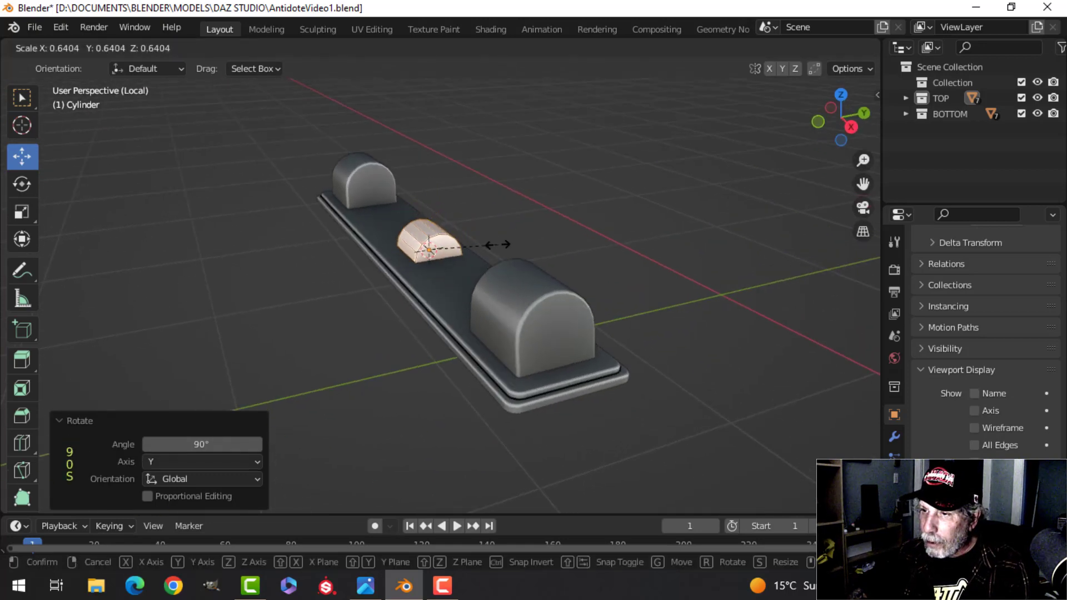
{"action": "left_click", "coordinate": [487, 240]}
Step: Raise the cylinder about 0.091 m along Z and stretch it along X by about 7.051 to reach both mounts
{"action": "key", "text": "g"}
{"action": "key", "text": "z"}
{"action": "left_click", "coordinate": [436, 181]}
{"action": "middle_click_drag", "start_coordinate": [436, 181], "coordinate": [620, 247]}
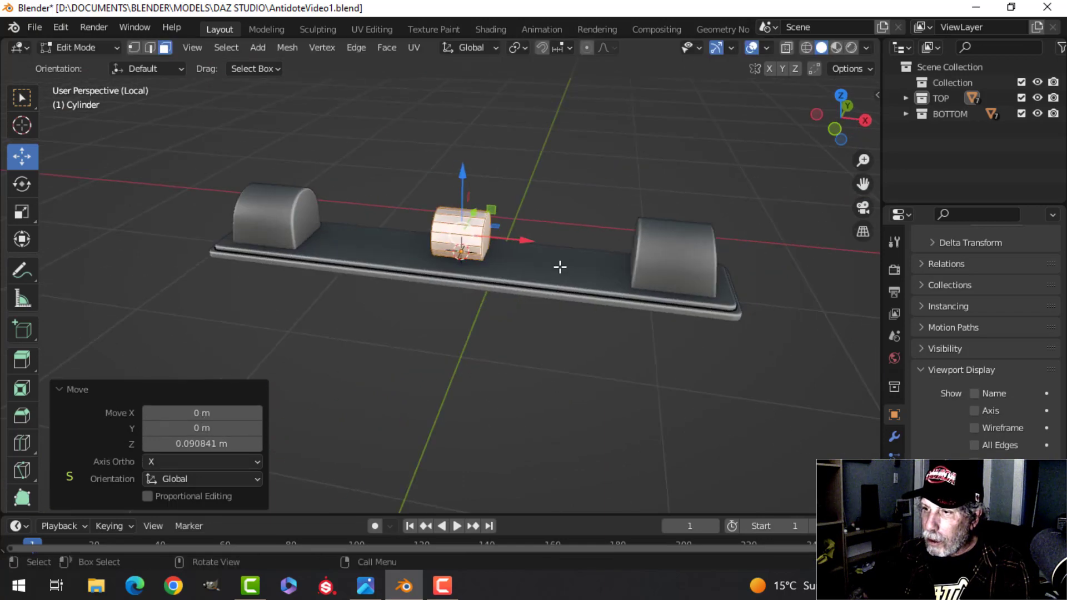
{"action": "key", "text": "s"}
{"action": "key", "text": "x"}
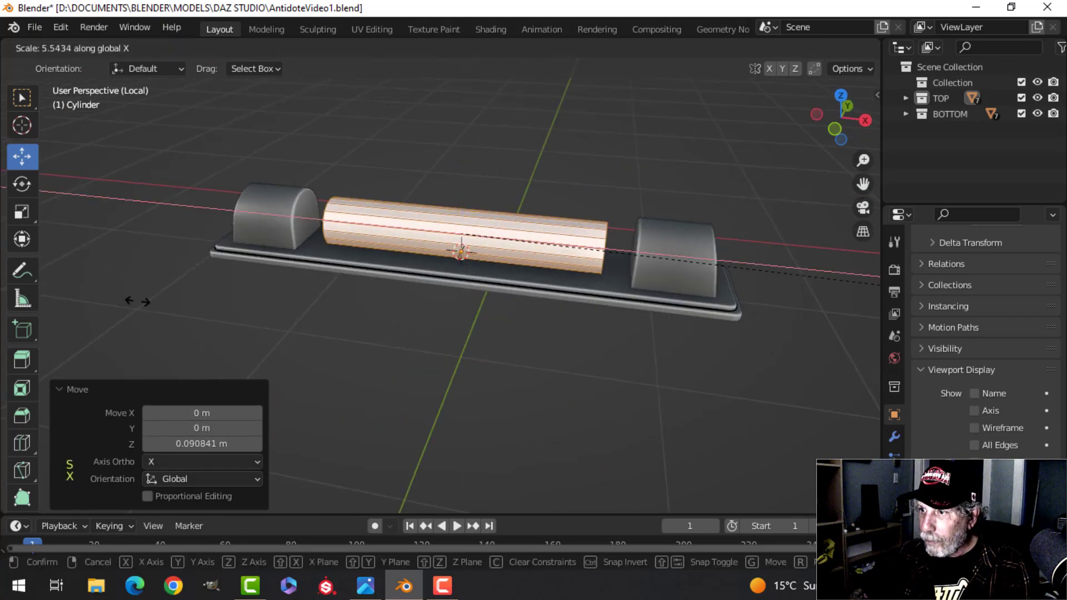
{"action": "left_click", "coordinate": [284, 307]}
Step: Shift the cylinder about -0.023 m along Y to centre it on the mounts and scale it uniformly by about 1.158
{"action": "middle_click_drag", "start_coordinate": [341, 247], "coordinate": [350, 317]}
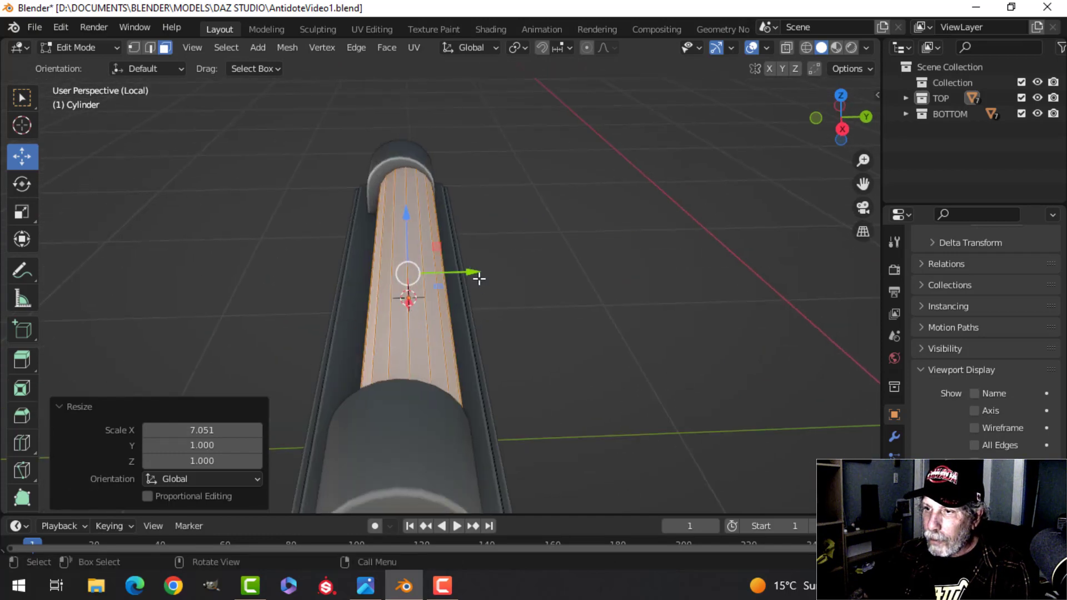
{"action": "left_click_drag", "start_coordinate": [479, 279], "coordinate": [460, 270]}
{"action": "key", "text": "s"}
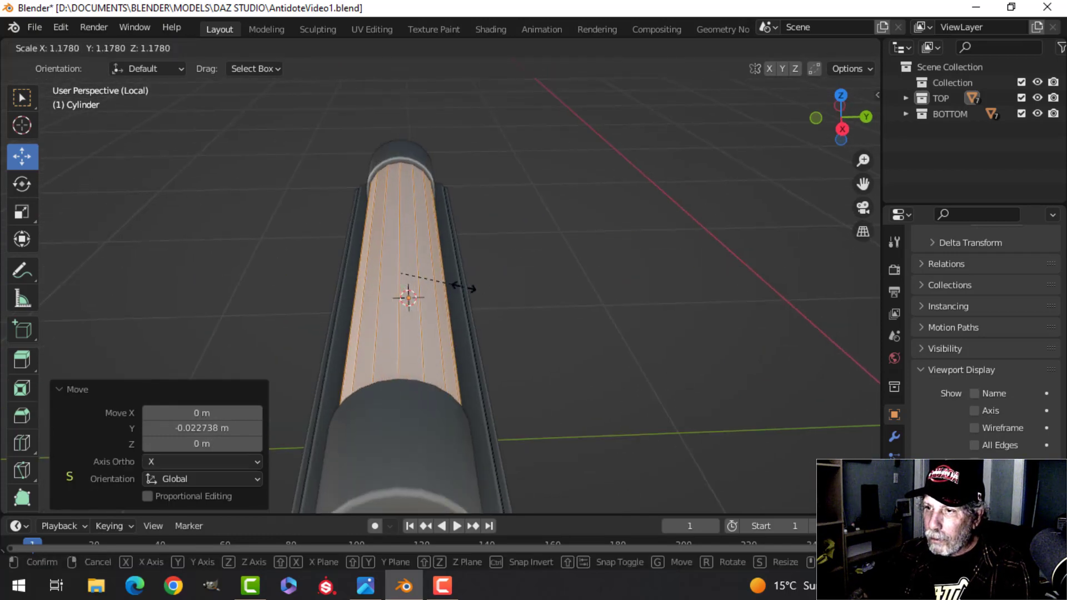
{"action": "left_click", "coordinate": [463, 286]}
{"action": "middle_click_drag", "start_coordinate": [463, 285], "coordinate": [467, 277]}
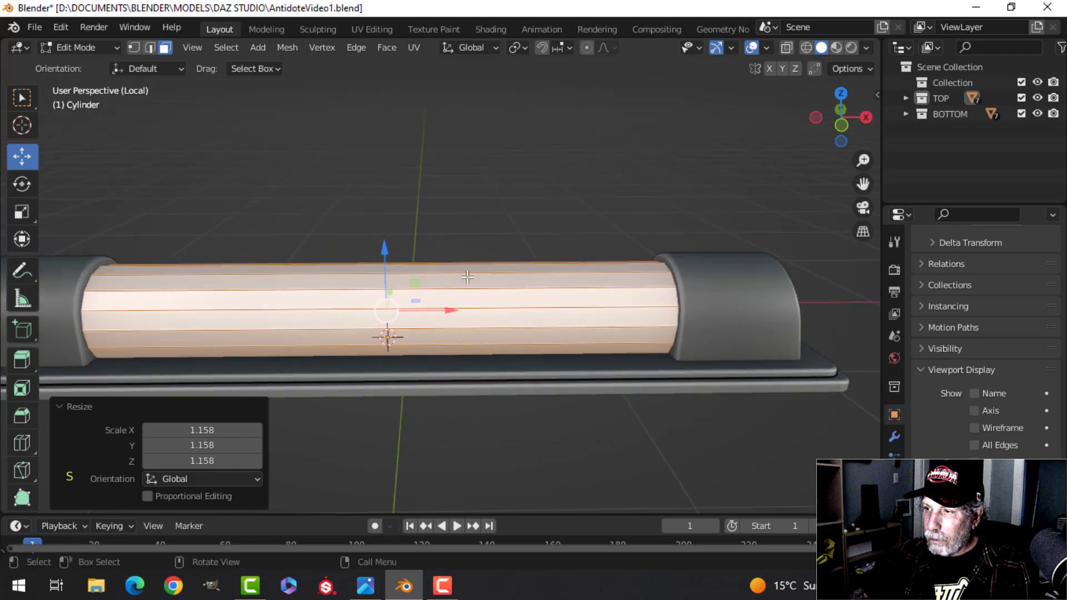
Step: Scale the cylinder along X by about 0.722 and again by about 1.211 so its ends sit just inside the mounts
{"action": "key", "text": "Tab"}
{"action": "scroll", "coordinate": [439, 290], "scroll_direction": "down", "scroll_amount": 1}
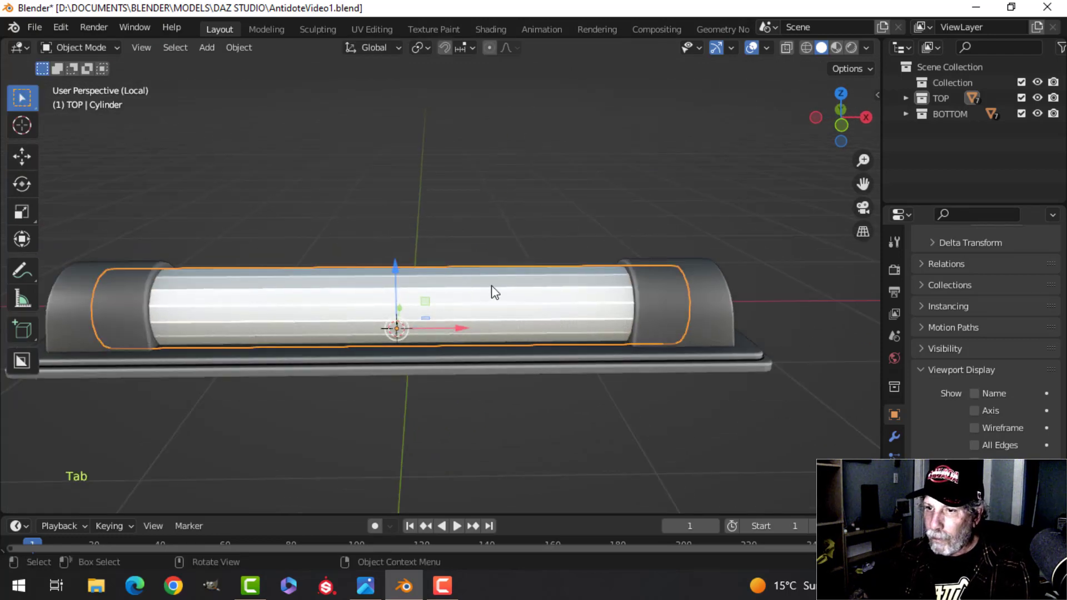
{"action": "key", "text": "Tab"}
{"action": "key", "text": "s"}
{"action": "key", "text": "x"}
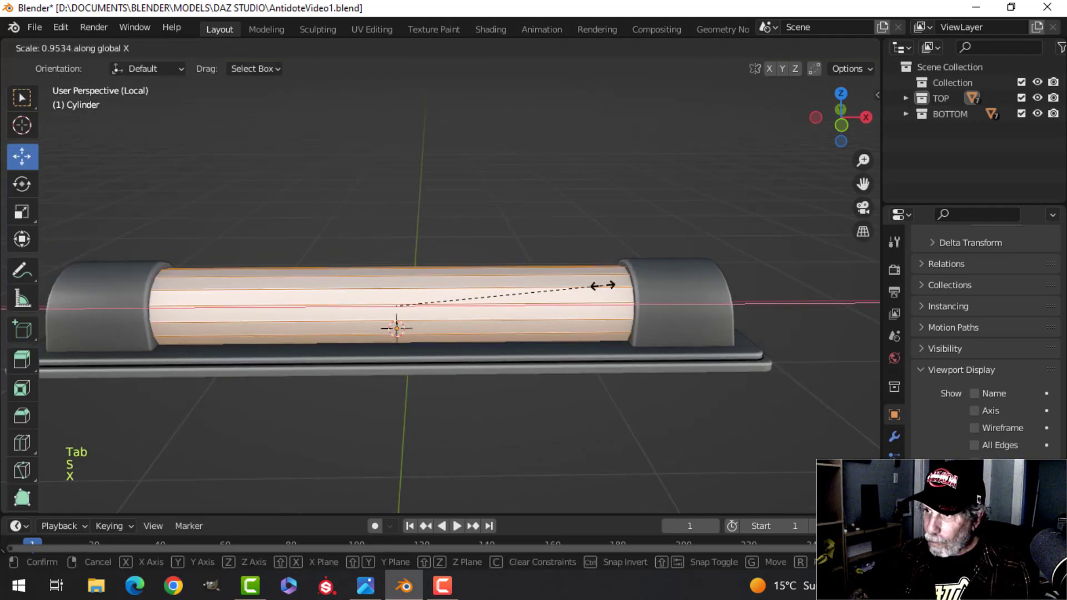
{"action": "left_click", "coordinate": [557, 288]}
{"action": "middle_click_drag", "start_coordinate": [558, 288], "coordinate": [561, 295]}
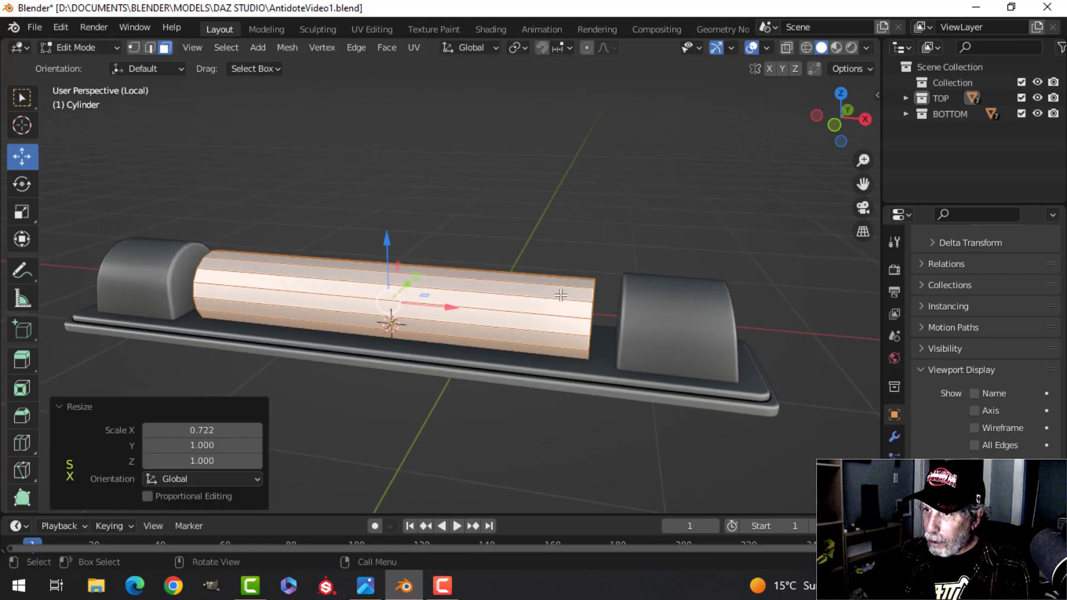
{"action": "key", "text": "s"}
{"action": "key", "text": "Escape"}
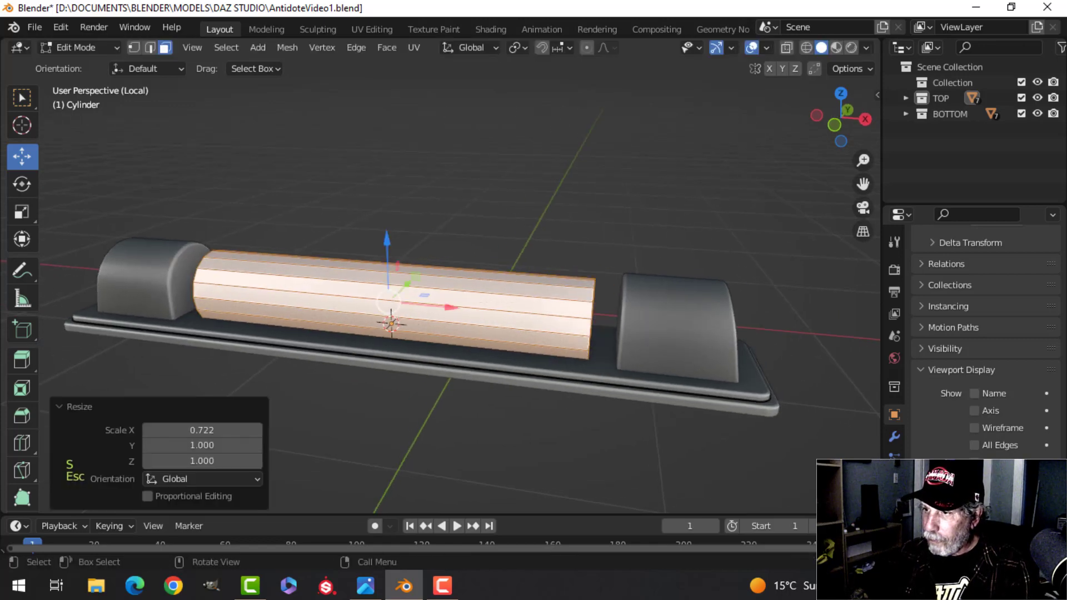
{"action": "key", "text": "s"}
{"action": "key", "text": "x"}
{"action": "left_click", "coordinate": [667, 316]}
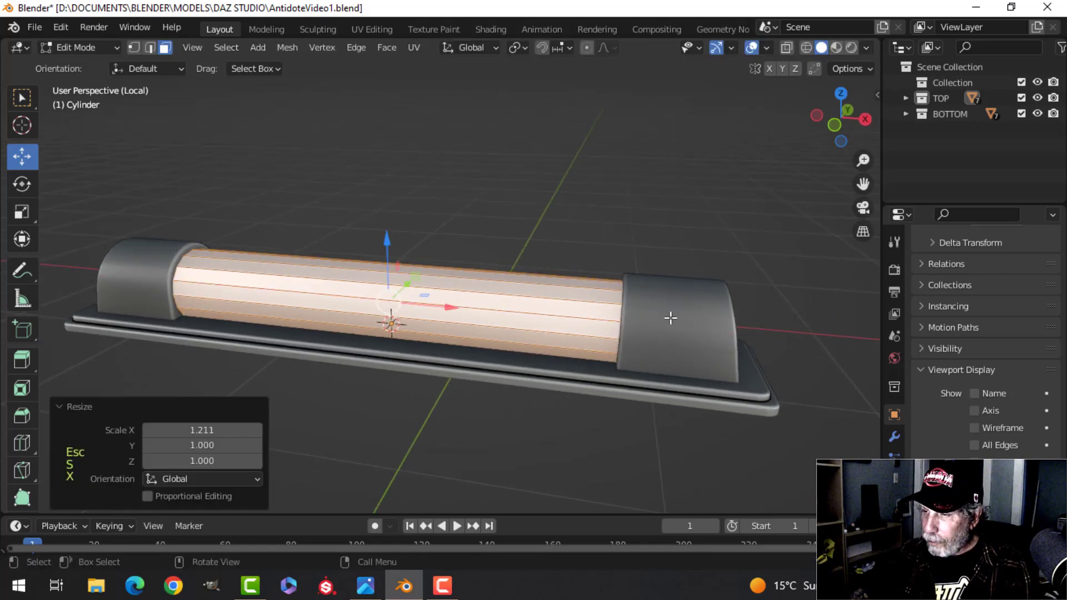
Step: Isolate the grip cylinder by hiding the other objects and delete both of its end cap faces
{"action": "key", "text": "Tab"}
{"action": "key", "text": "shift+h"}
{"action": "key", "text": "Tab"}
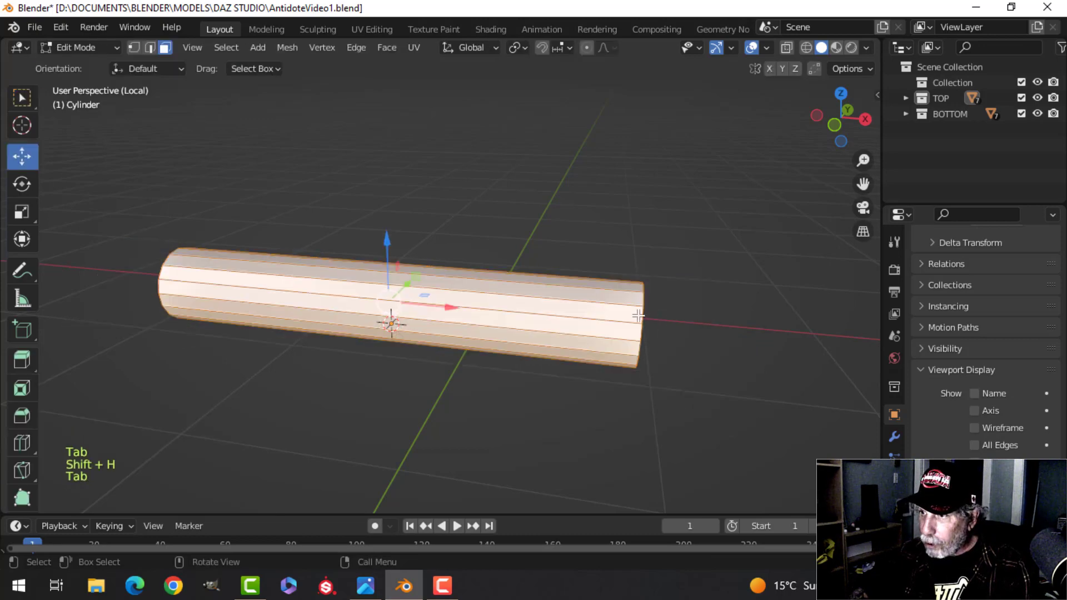
{"action": "middle_click_drag", "start_coordinate": [652, 315], "coordinate": [585, 311]}
{"action": "key", "text": "alt+a"}
{"action": "middle_click_drag", "start_coordinate": [345, 310], "coordinate": [236, 294]}
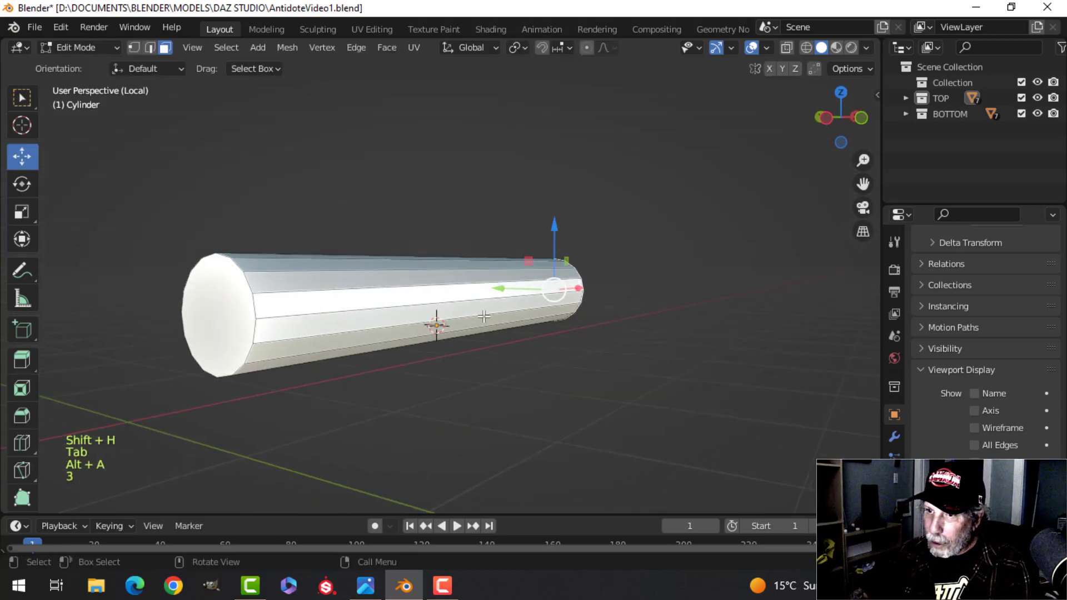
{"action": "key", "text": "3"}
{"action": "left_click", "coordinate": [234, 291], "text": "shift"}
{"action": "key", "text": "x"}
{"action": "left_click", "coordinate": [236, 291]}
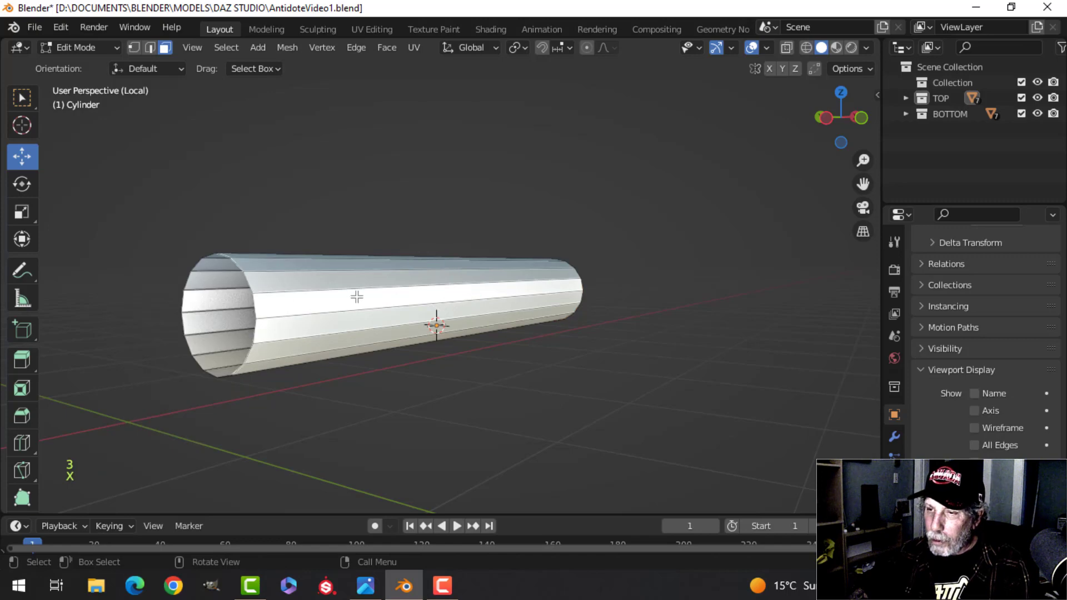
Step: Shade the grip cylinder smooth and unhide the other handle parts
{"action": "key", "text": "Tab"}
{"action": "right_click", "coordinate": [348, 278]}
{"action": "left_click", "coordinate": [350, 279]}
{"action": "key", "text": "alt+a"}
{"action": "middle_click_drag", "start_coordinate": [381, 286], "coordinate": [427, 325]}
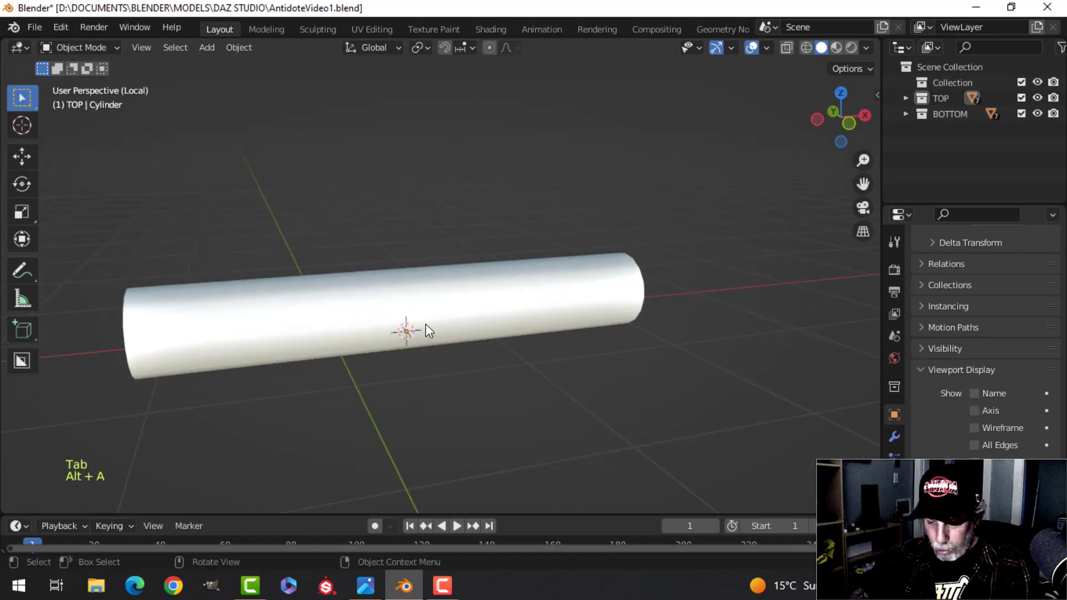
{"action": "key", "text": "alt+h"}
{"action": "key", "text": "alt+a"}
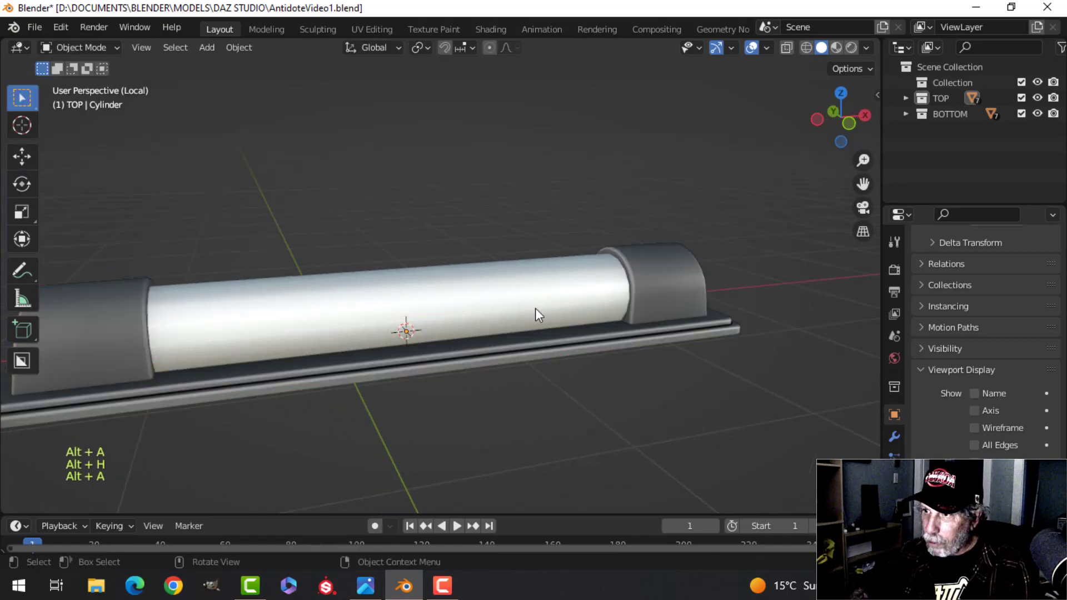
{"action": "middle_click_drag", "start_coordinate": [536, 308], "coordinate": [505, 315]}
Step: Set the grip cylinder's viewport display color to hex 6B6B6B
{"action": "left_click", "coordinate": [554, 326]}
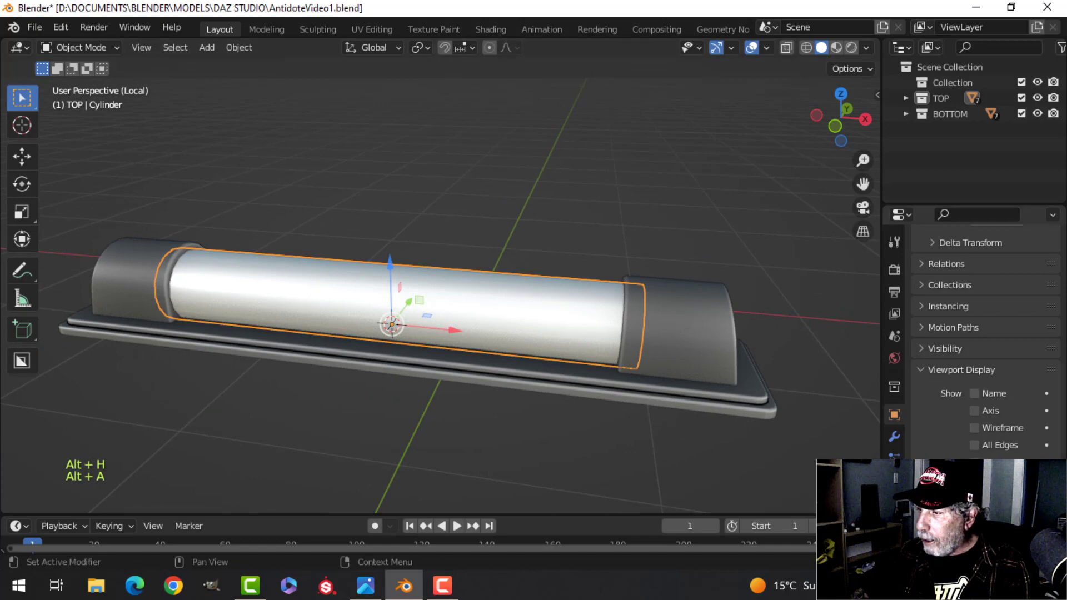
{"action": "left_click", "coordinate": [995, 517]}
{"action": "left_click", "coordinate": [940, 444]}
{"action": "key", "text": "ctrl+v"}
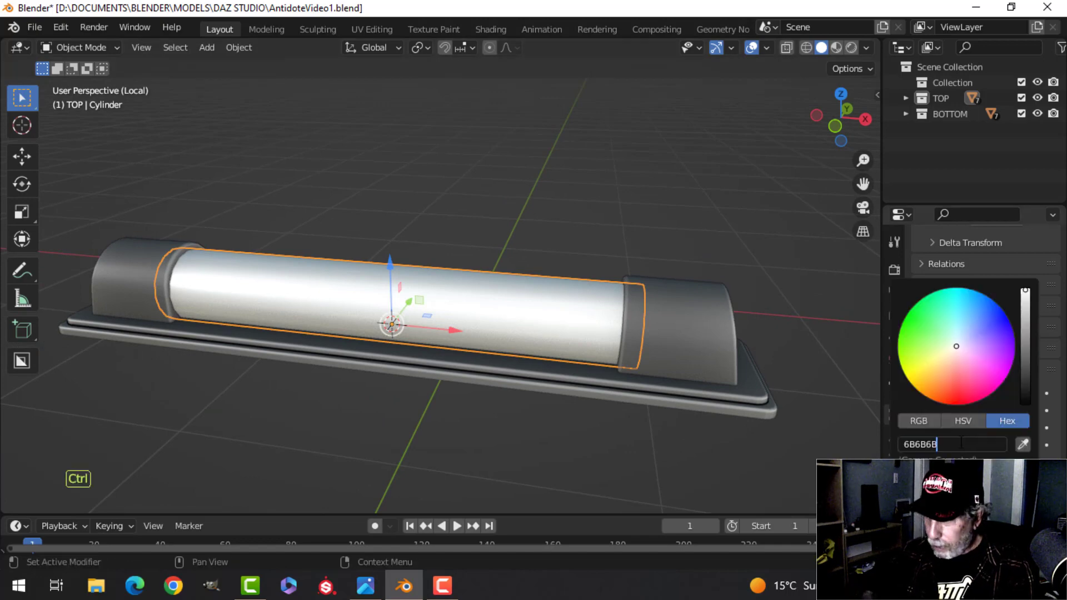
{"action": "key", "text": "Return"}
{"action": "scroll", "coordinate": [333, 236], "scroll_direction": "down", "scroll_amount": 4}
{"action": "key", "text": "alt+a"}
{"action": "middle_click_drag", "start_coordinate": [333, 236], "coordinate": [428, 174]}
{"action": "scroll", "coordinate": [391, 253], "scroll_direction": "up", "scroll_amount": 3}
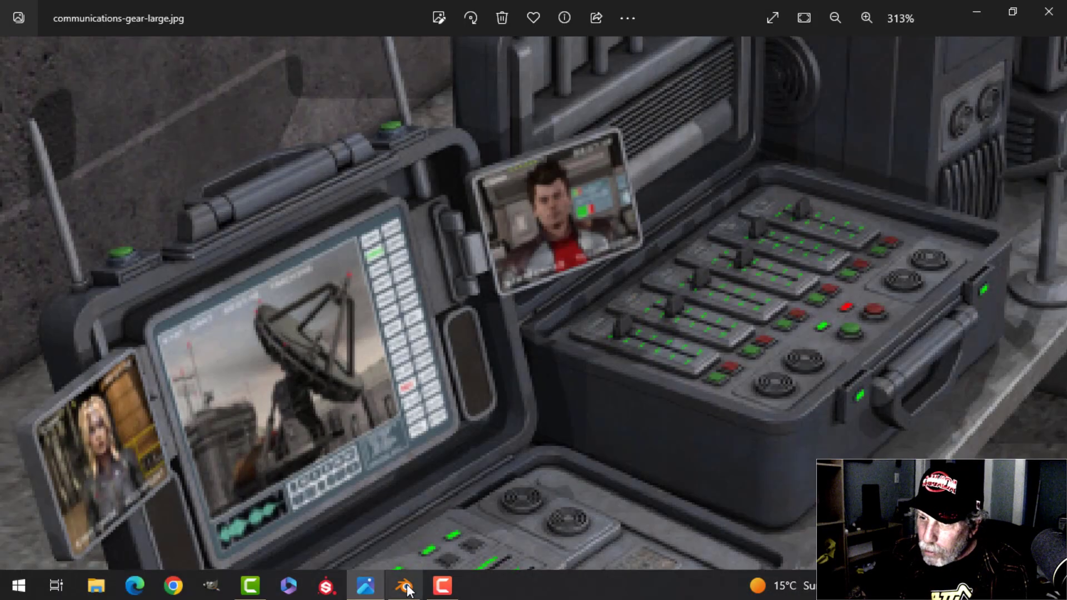
Step: Back in Blender, duplicate the inner arch edge loop of the unmirrored handle mount in place
{"action": "left_click", "coordinate": [407, 586]}
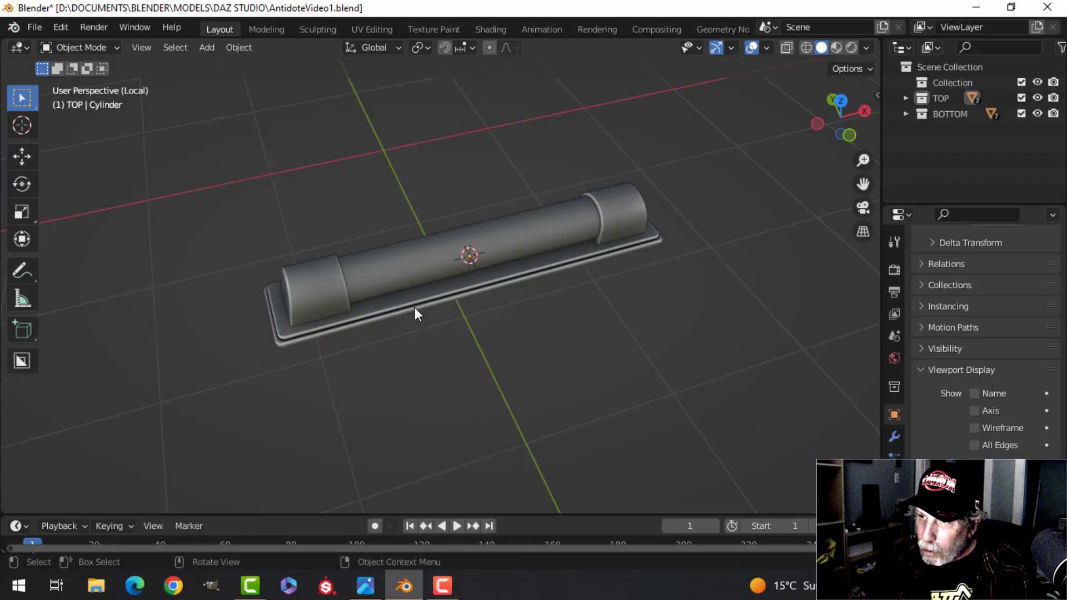
{"action": "middle_click_drag", "start_coordinate": [421, 303], "coordinate": [360, 312], "text": "shift"}
{"action": "scroll", "coordinate": [333, 314], "scroll_direction": "up", "scroll_amount": 1}
{"action": "middle_click_drag", "start_coordinate": [294, 317], "coordinate": [443, 260], "text": "shift"}
{"action": "scroll", "coordinate": [388, 312], "scroll_direction": "up", "scroll_amount": 2}
{"action": "left_click", "coordinate": [312, 271]}
{"action": "key", "text": "Tab"}
{"action": "scroll", "coordinate": [321, 295], "scroll_direction": "up", "scroll_amount": 2}
{"action": "key", "text": "alt+a"}
{"action": "key", "text": "2"}
{"action": "left_click", "coordinate": [346, 202], "text": "alt"}
{"action": "scroll", "coordinate": [375, 240], "scroll_direction": "down", "scroll_amount": 3}
{"action": "key", "text": "shift+d"}
{"action": "right_click", "coordinate": [445, 259]}
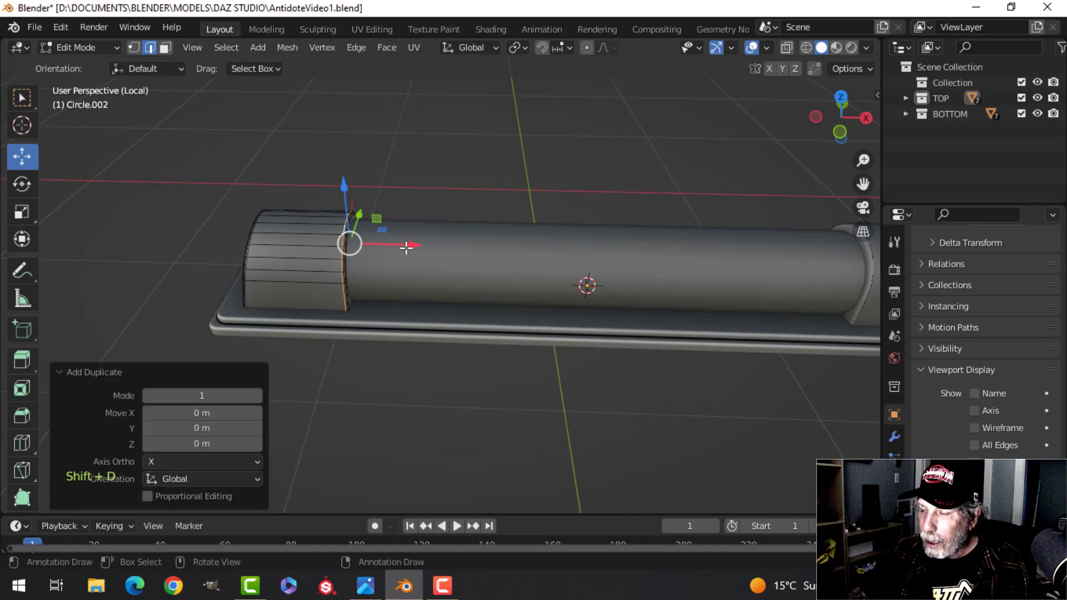
Step: Move the duplicated loop along X over the grip, compare with the reference image, and shift it back about 0.173 m
{"action": "left_click_drag", "start_coordinate": [412, 245], "coordinate": [559, 264]}
{"action": "middle_click_drag", "start_coordinate": [559, 264], "coordinate": [510, 265], "text": "shift"}
{"action": "left_click", "coordinate": [366, 586]}
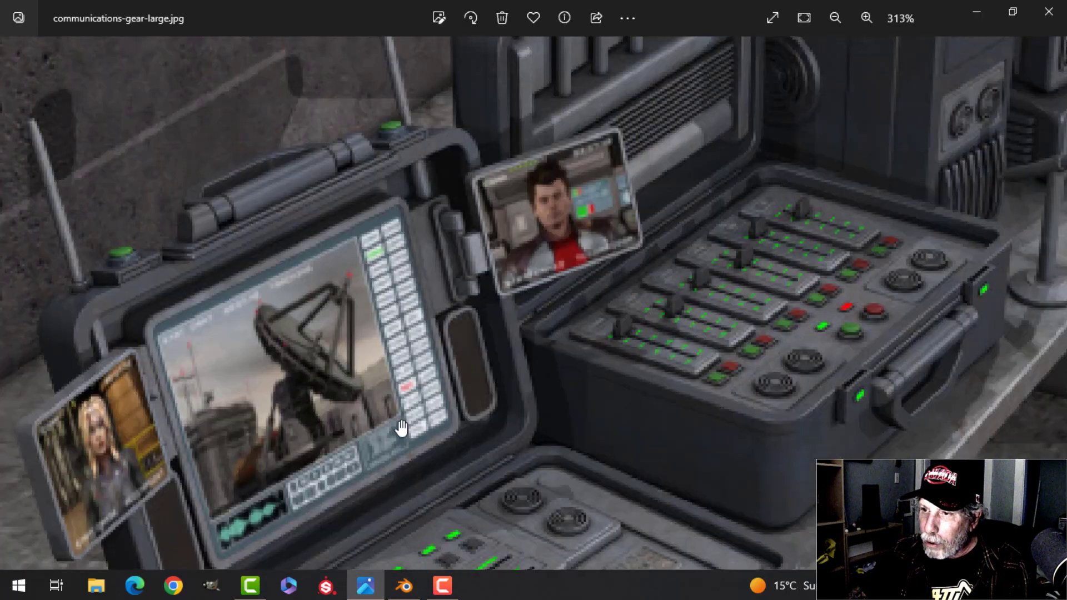
{"action": "left_click", "coordinate": [405, 586]}
{"action": "left_click_drag", "start_coordinate": [477, 255], "coordinate": [427, 254]}
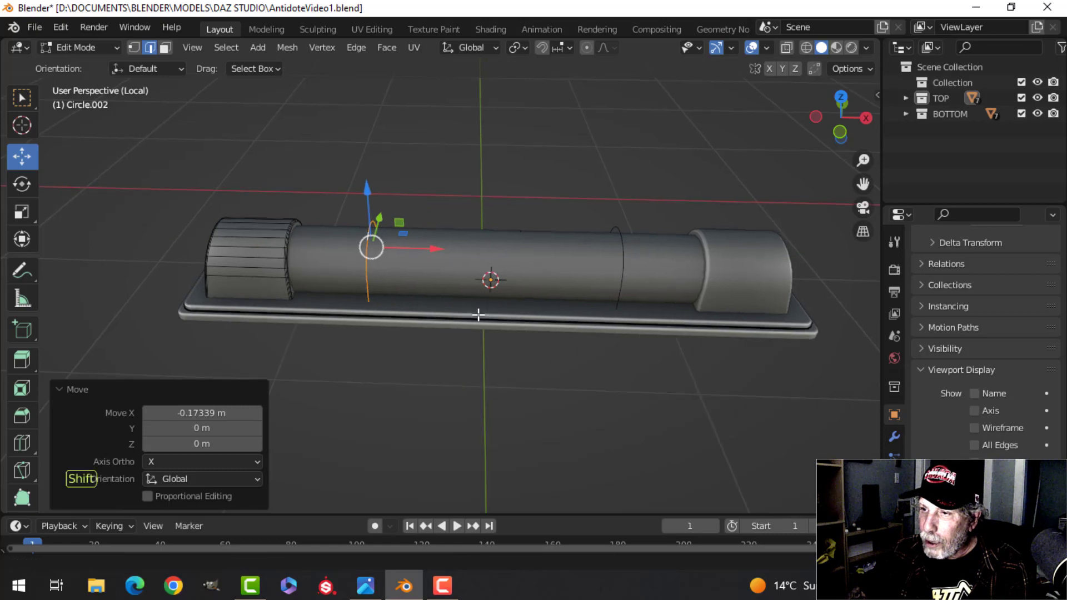
{"action": "middle_click_drag", "start_coordinate": [499, 299], "coordinate": [455, 307], "text": "shift"}
Step: Separate the duplicated arch loop from the mount into its own mirrored object and select it
{"action": "left_click", "coordinate": [895, 437]}
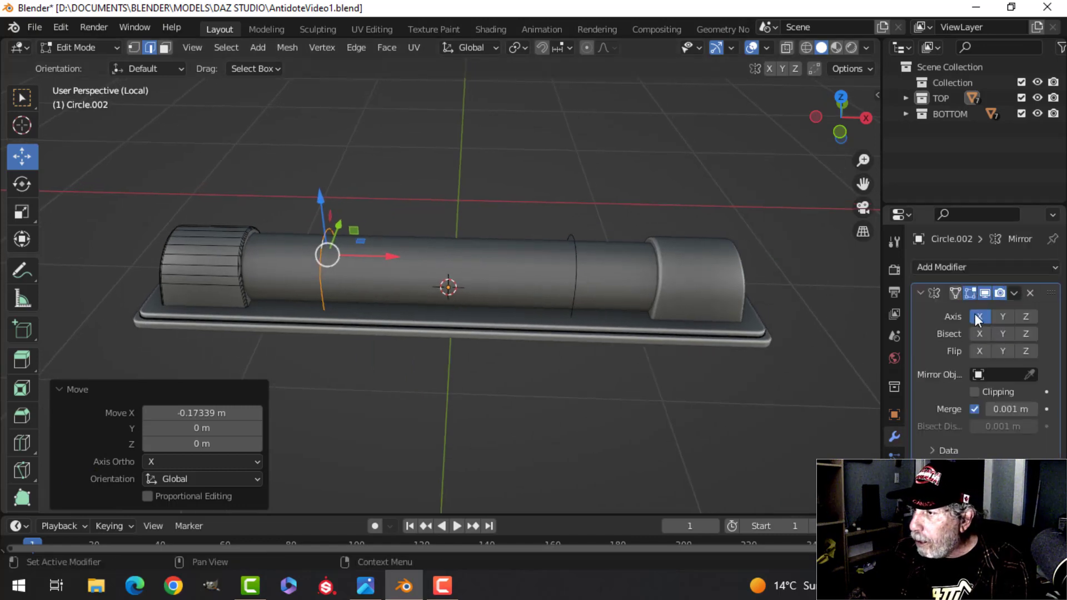
{"action": "key", "text": "p"}
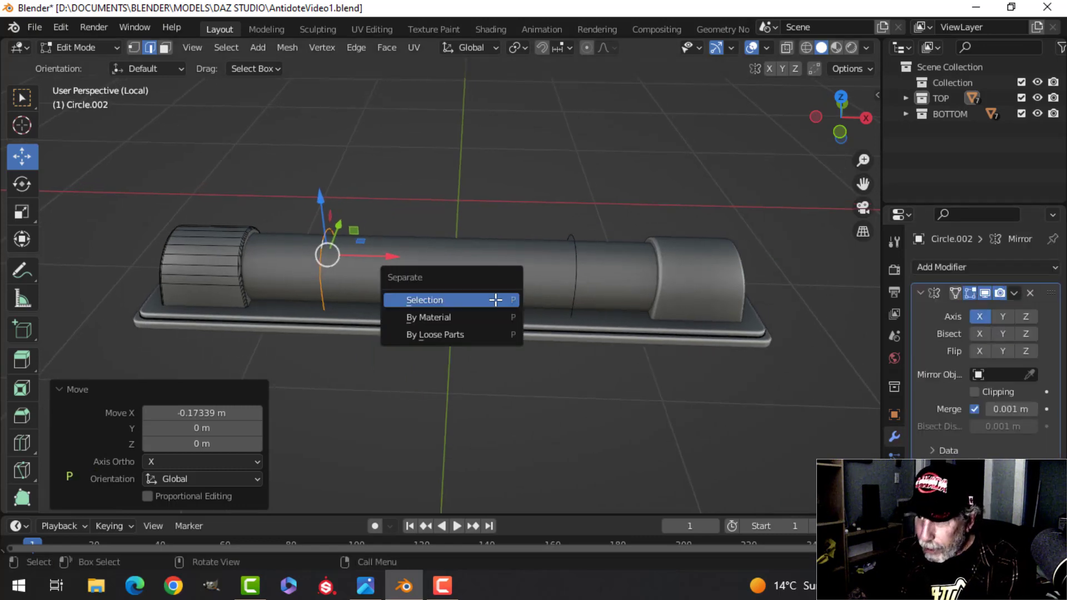
{"action": "left_click", "coordinate": [450, 300]}
{"action": "key", "text": "Tab"}
{"action": "left_click", "coordinate": [318, 255]}
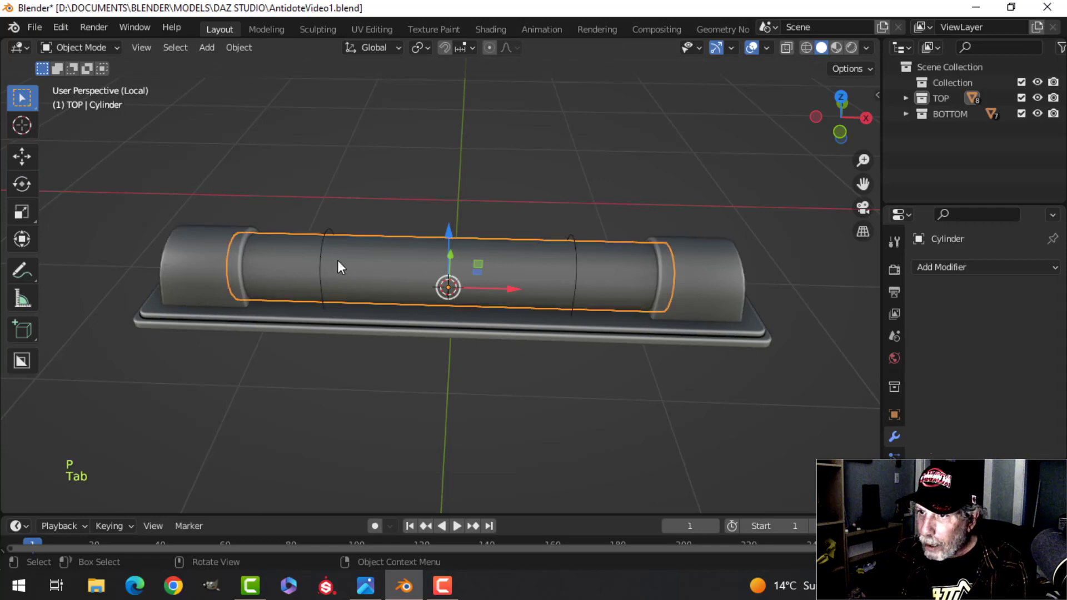
{"action": "left_click", "coordinate": [324, 251]}
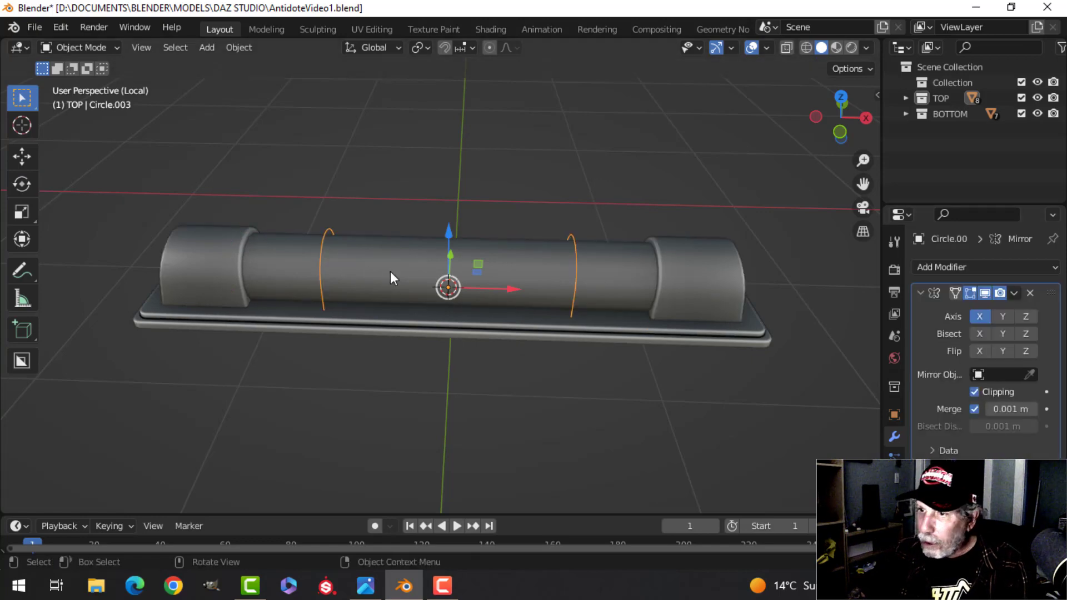
Step: Extrude the arch loop about 0.614 m along X to the mirror centre, forming a sleeve over the grip
{"action": "key", "text": "Tab"}
{"action": "key", "text": "a"}
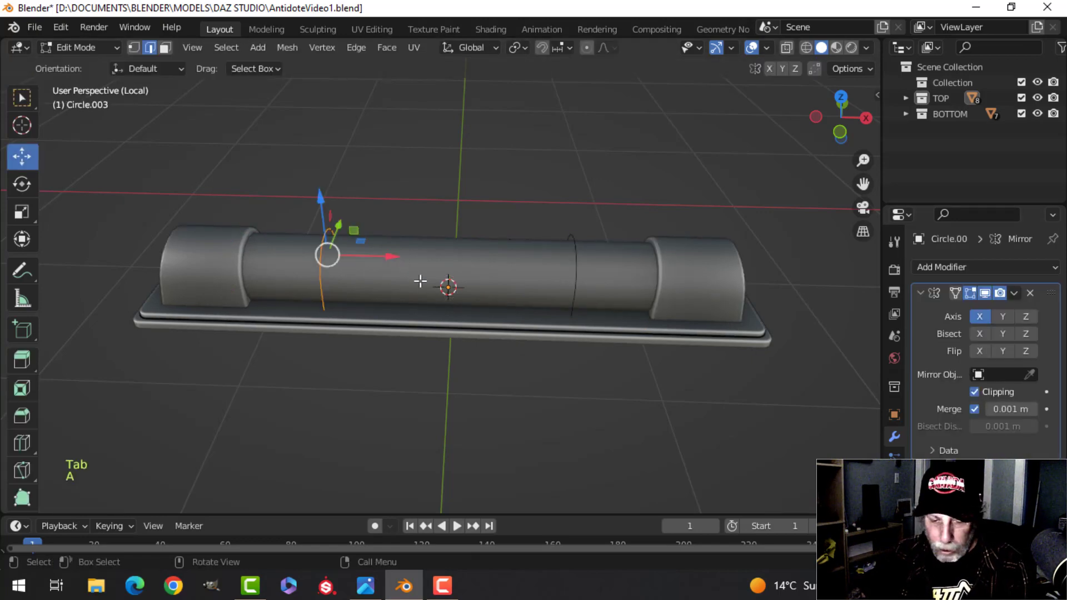
{"action": "key", "text": "e"}
{"action": "right_click", "coordinate": [421, 281]}
{"action": "left_click_drag", "start_coordinate": [395, 257], "coordinate": [550, 266]}
{"action": "middle_click_drag", "start_coordinate": [538, 287], "coordinate": [428, 291]}
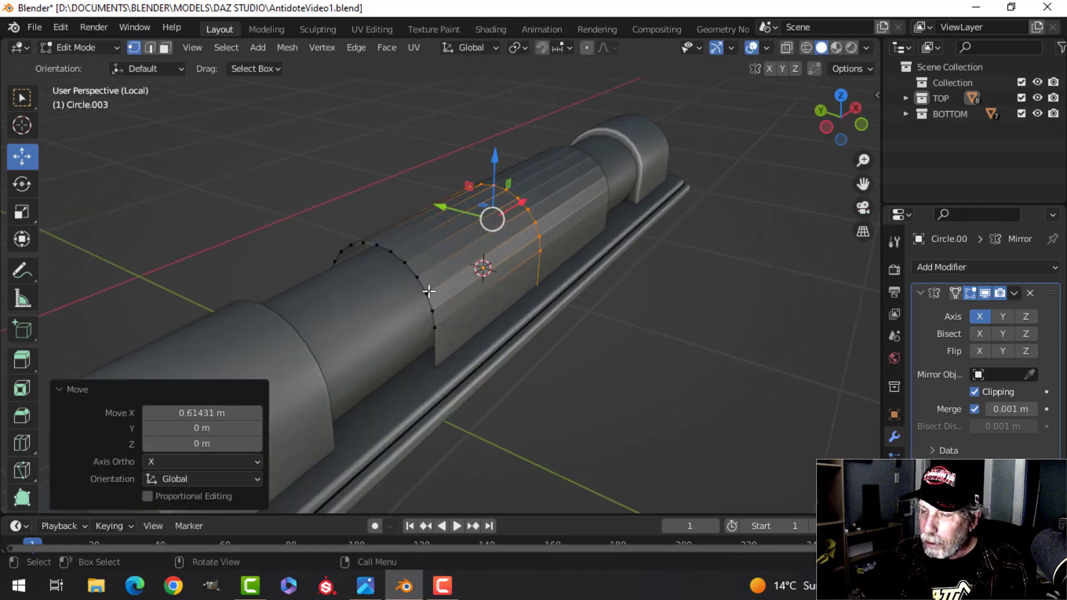
Step: Fill the sleeve's outer end loop with a face and bevel its edge with 4 segments
{"action": "key", "text": "alt+a"}
{"action": "left_click", "coordinate": [418, 271], "text": "alt"}
{"action": "middle_click_drag", "start_coordinate": [502, 279], "coordinate": [460, 282]}
{"action": "key", "text": "3"}
{"action": "scroll", "coordinate": [411, 284], "scroll_direction": "up", "scroll_amount": 3}
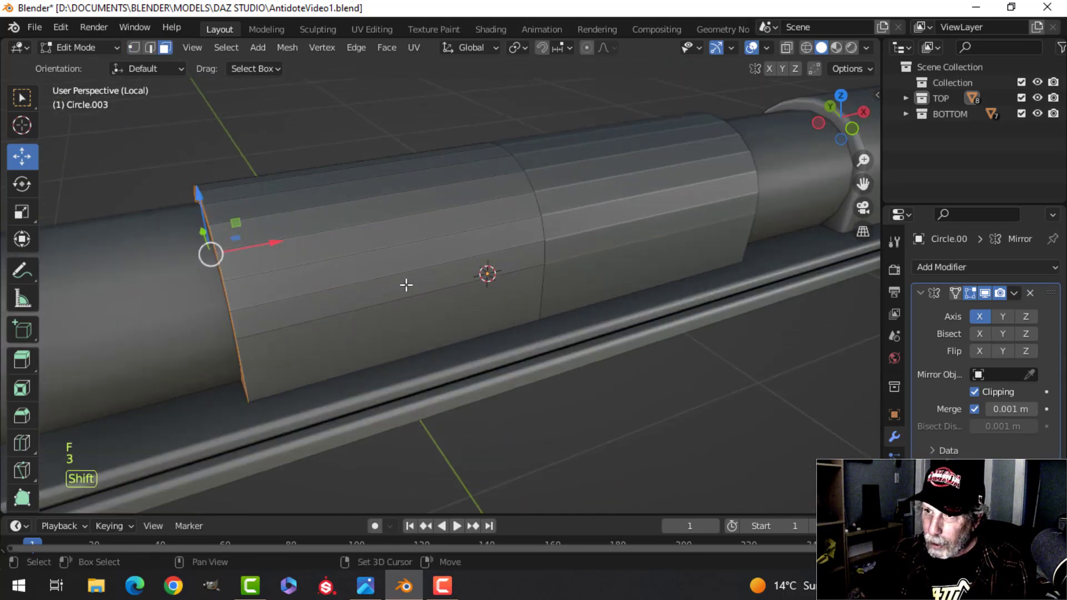
{"action": "middle_click_drag", "start_coordinate": [432, 296], "coordinate": [436, 267]}
{"action": "key", "text": "ctrl+b"}
{"action": "key", "text": "shift"}
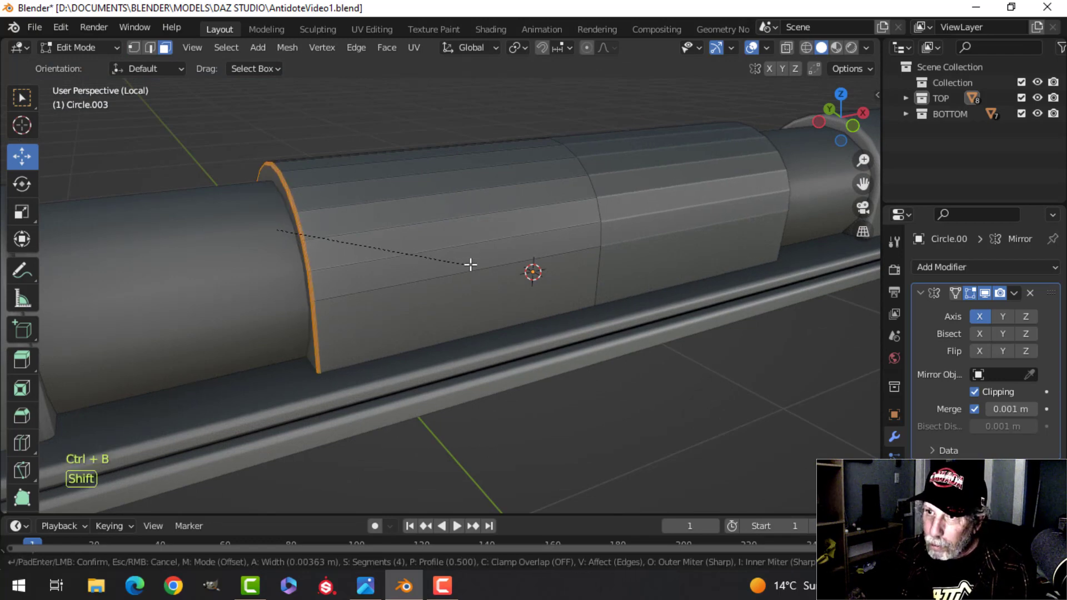
{"action": "left_click", "coordinate": [525, 261]}
Step: Shade the middle sleeve smooth in Object Mode and deselect it
{"action": "key", "text": "Tab"}
{"action": "right_click", "coordinate": [420, 184]}
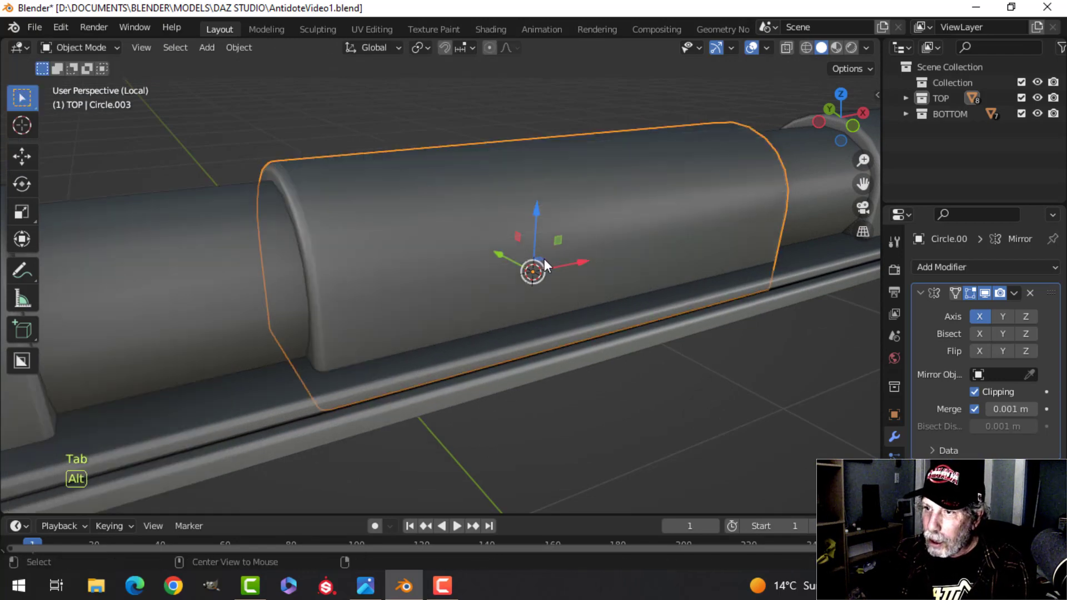
{"action": "key", "text": "alt+a"}
{"action": "scroll", "coordinate": [400, 273], "scroll_direction": "down", "scroll_amount": 5}
{"action": "middle_click_drag", "start_coordinate": [376, 284], "coordinate": [518, 260]}
Step: Recalculate all of the sleeve's normals to the outside and inspect the finished handle
{"action": "key", "text": "Tab"}
{"action": "key", "text": "a"}
{"action": "key", "text": "alt+n"}
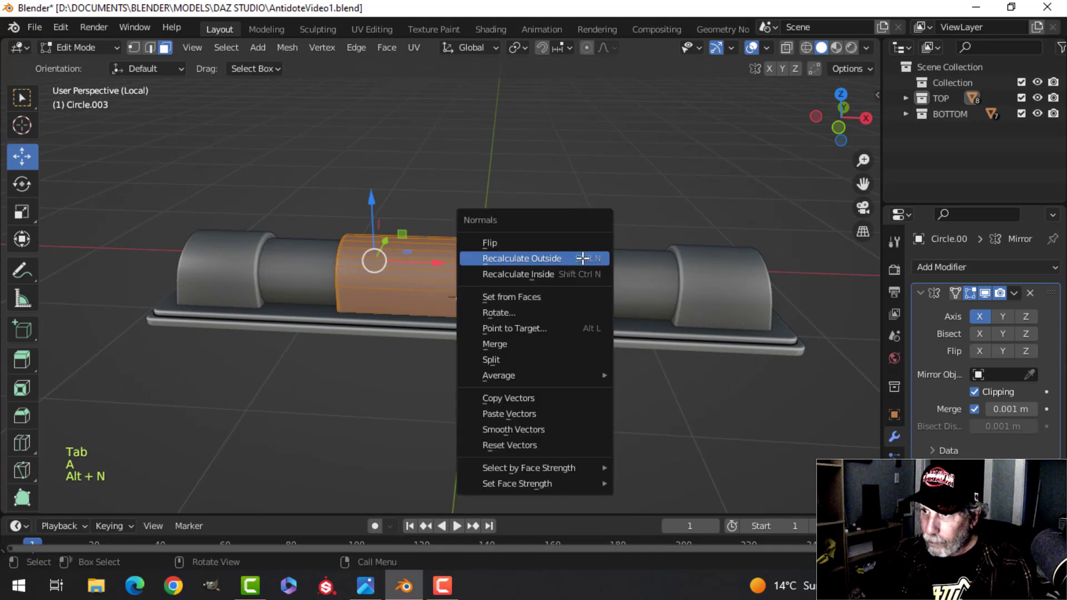
{"action": "left_click", "coordinate": [583, 258]}
{"action": "key", "text": "Tab"}
{"action": "scroll", "coordinate": [487, 295], "scroll_direction": "down", "scroll_amount": 3}
{"action": "key", "text": "alt+a"}
{"action": "middle_click_drag", "start_coordinate": [467, 311], "coordinate": [490, 293]}
{"action": "scroll", "coordinate": [483, 314], "scroll_direction": "up", "scroll_amount": 3}
{"action": "middle_click_drag", "start_coordinate": [379, 295], "coordinate": [449, 291]}
{"action": "scroll", "coordinate": [417, 292], "scroll_direction": "down", "scroll_amount": 3}
{"action": "scroll", "coordinate": [445, 291], "scroll_direction": "up", "scroll_amount": 2}
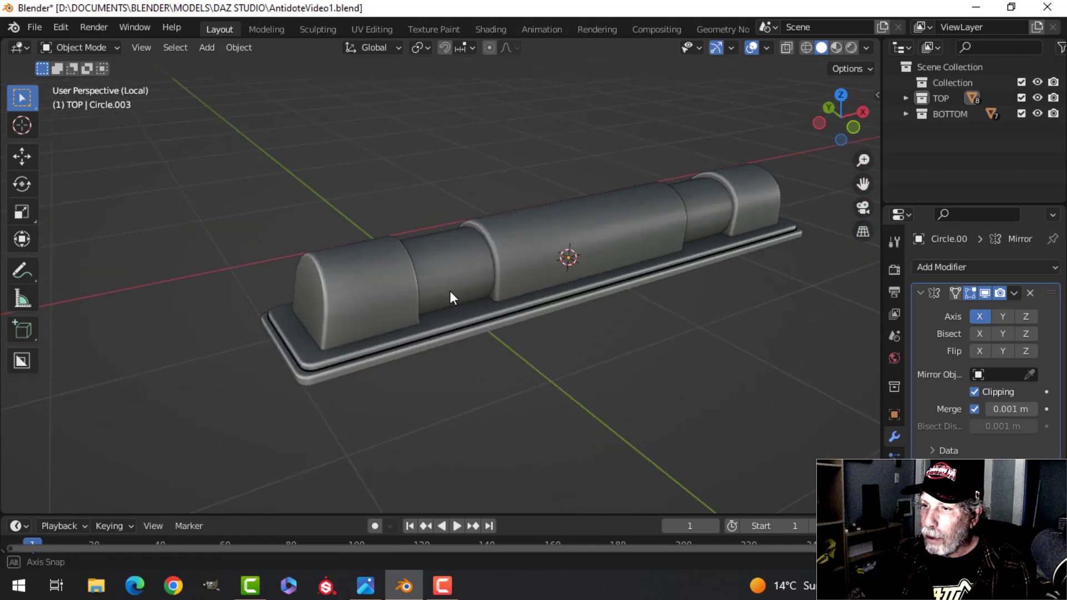
Step: Check the handle in the reference image and, back in Blender, select the arch edge loop at the middle sleeve's bevelled end
{"action": "left_click", "coordinate": [364, 588]}
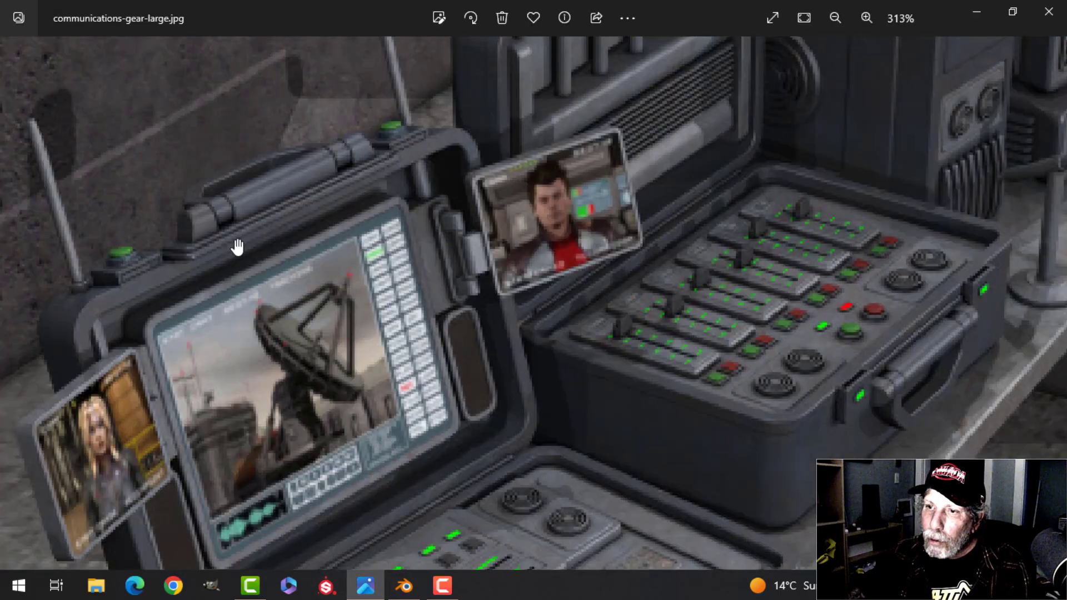
{"action": "scroll", "coordinate": [931, 408], "scroll_direction": "up", "scroll_amount": 1}
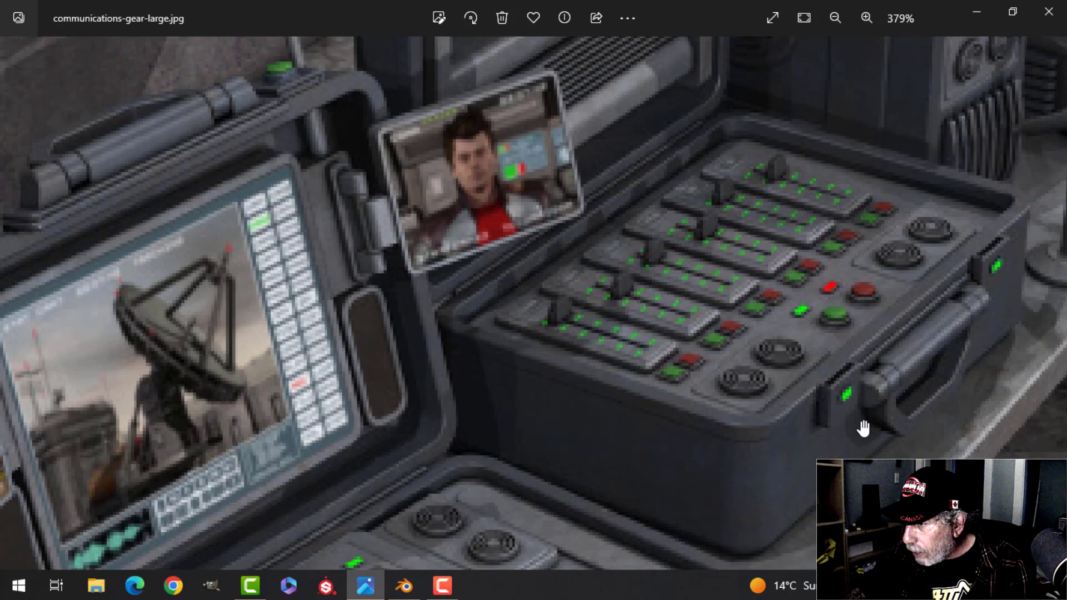
{"action": "left_click", "coordinate": [410, 587]}
{"action": "scroll", "coordinate": [451, 310], "scroll_direction": "up", "scroll_amount": 2}
{"action": "middle_click_drag", "start_coordinate": [498, 292], "coordinate": [454, 303]}
{"action": "left_click", "coordinate": [502, 317]}
{"action": "key", "text": "Tab"}
{"action": "scroll", "coordinate": [445, 324], "scroll_direction": "up", "scroll_amount": 3}
{"action": "key", "text": "alt+a"}
{"action": "scroll", "coordinate": [457, 328], "scroll_direction": "down", "scroll_amount": 4}
{"action": "left_click", "coordinate": [451, 239], "text": "alt+shift"}
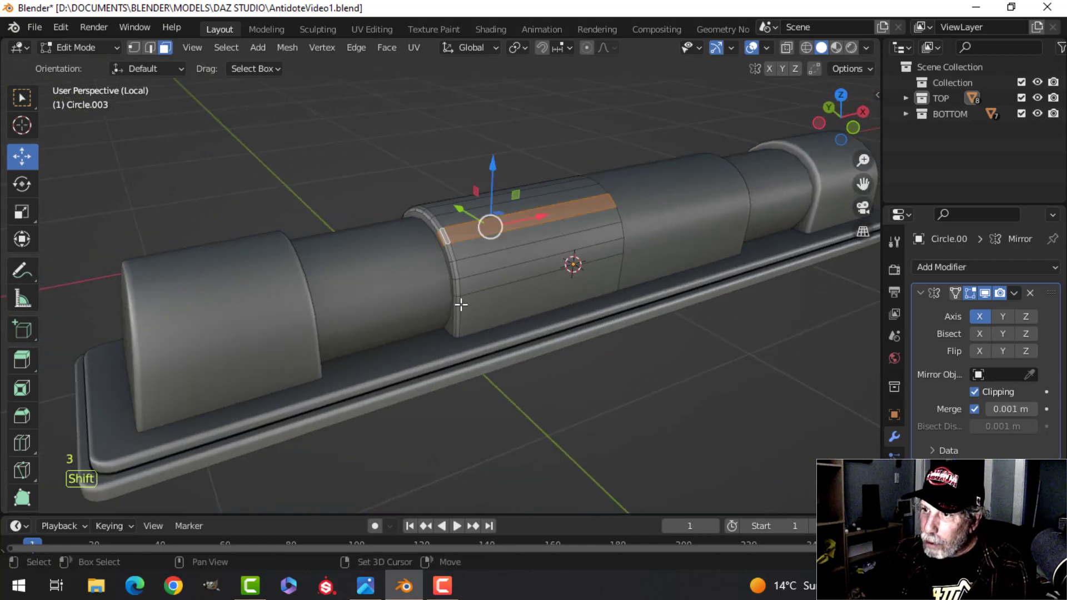
{"action": "key", "text": "alt+a"}
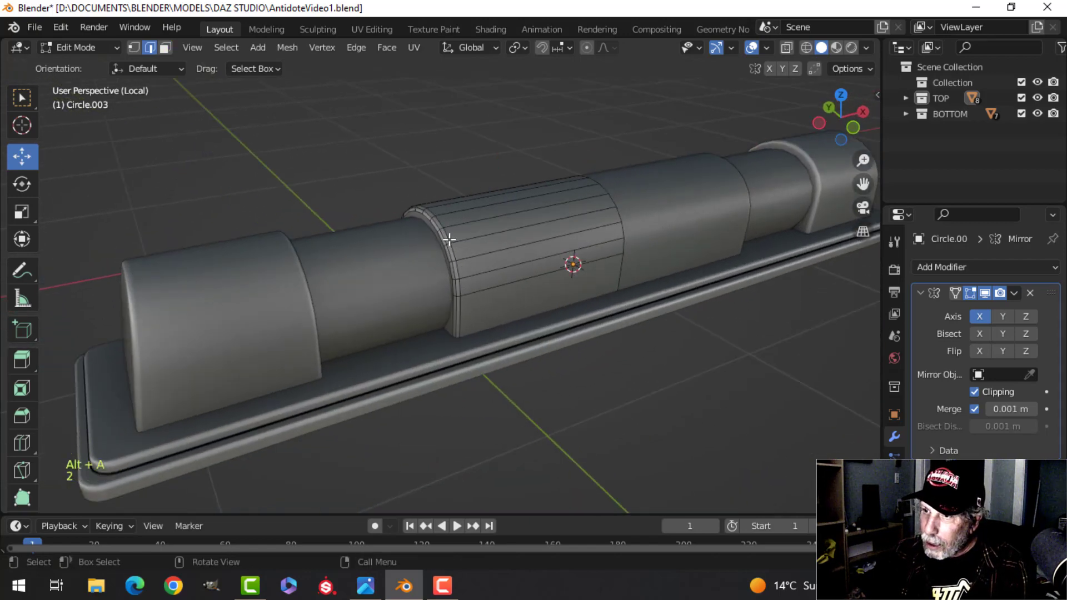
{"action": "left_click", "coordinate": [450, 240], "text": "alt+shift"}
Step: Duplicate the arch edge loop in place and move the copy about -0.171 m along X, over the exposed grip
{"action": "middle_click_drag", "start_coordinate": [453, 288], "coordinate": [488, 276], "text": "shift"}
{"action": "key", "text": "shift+d"}
{"action": "right_click", "coordinate": [481, 270]}
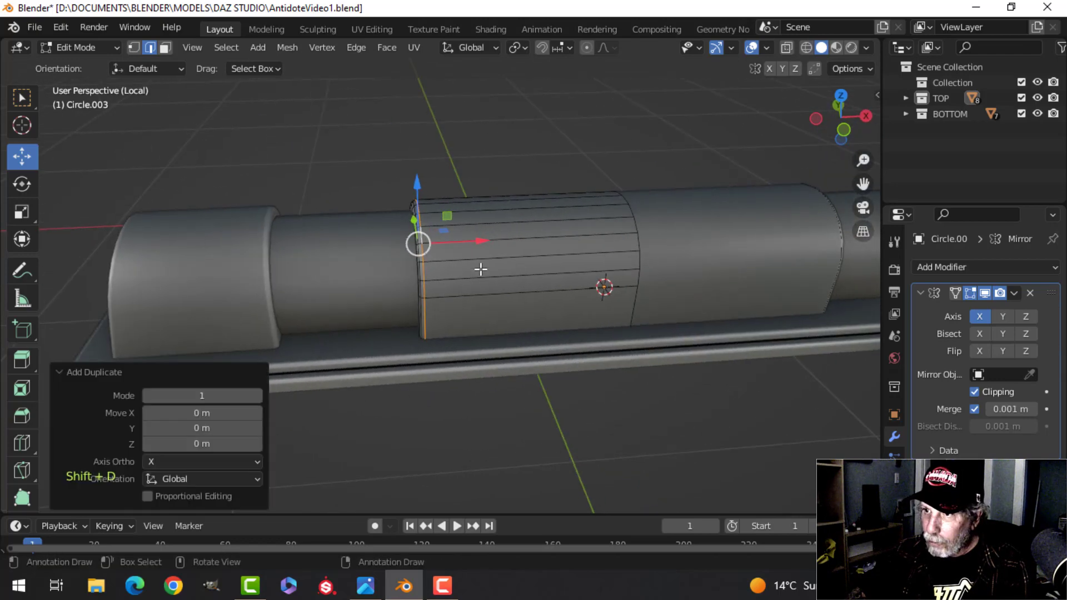
{"action": "left_click_drag", "start_coordinate": [481, 241], "coordinate": [471, 238]}
{"action": "left_click_drag", "start_coordinate": [406, 245], "coordinate": [405, 245]}
{"action": "middle_click_drag", "start_coordinate": [348, 300], "coordinate": [396, 298]}
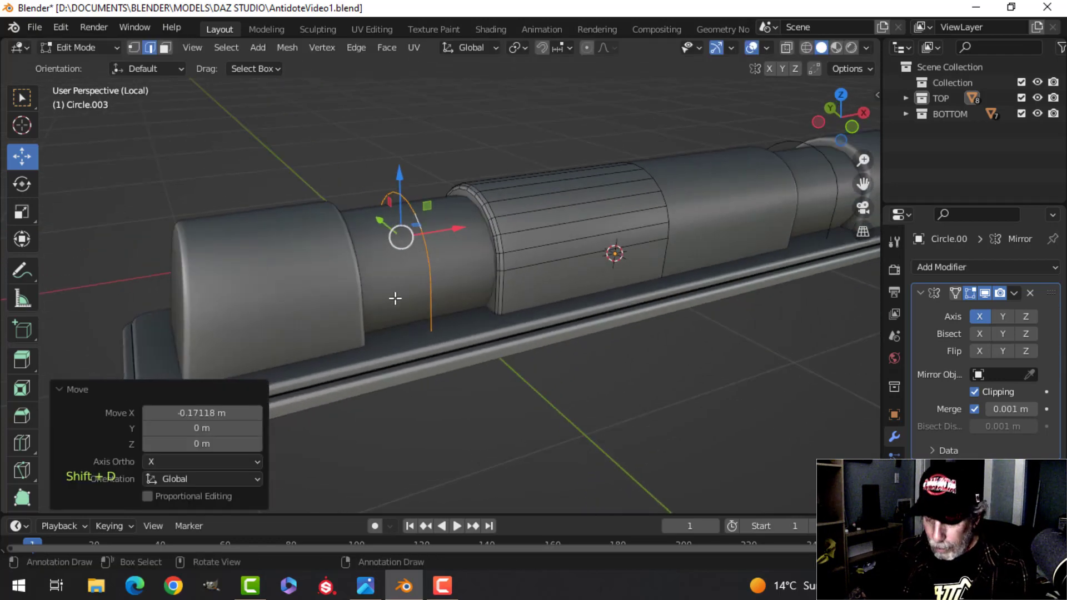
Step: Separate the duplicated arch loop into its own object and select it in Object Mode
{"action": "key", "text": "p"}
{"action": "key", "text": "Tab"}
{"action": "key", "text": "alt+a"}
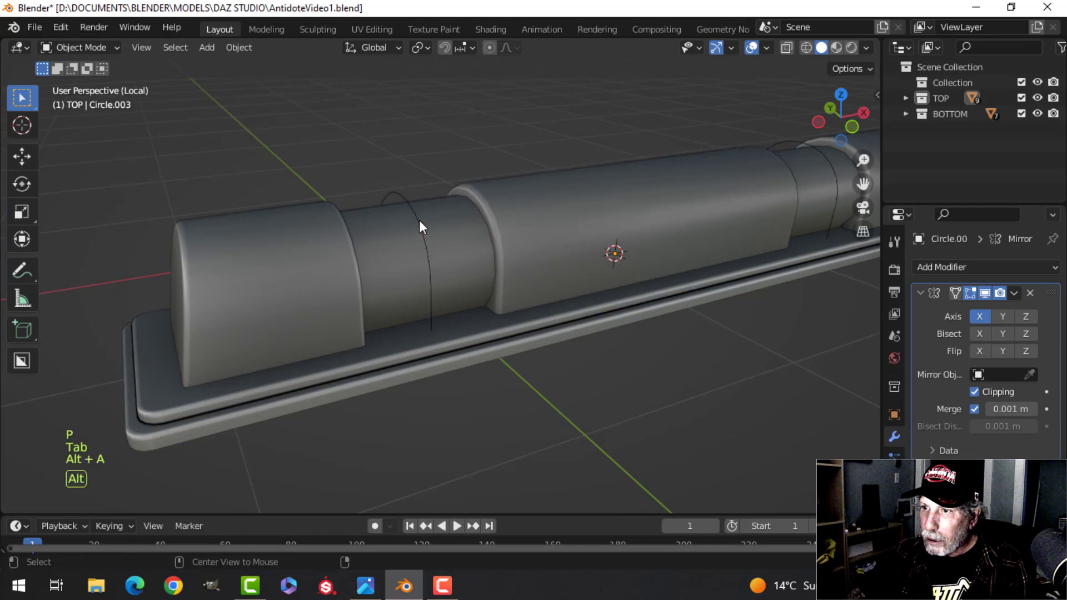
{"action": "left_click", "coordinate": [431, 263]}
{"action": "scroll", "coordinate": [432, 262], "scroll_direction": "down", "scroll_amount": 5}
{"action": "middle_click_drag", "start_coordinate": [434, 267], "coordinate": [327, 218]}
{"action": "key", "text": "Tab"}
{"action": "key", "text": "a"}
{"action": "scroll", "coordinate": [544, 278], "scroll_direction": "up", "scroll_amount": 1}
{"action": "key", "text": "Tab"}
Step: Snap the 3D cursor to the centre of the grip cylinder's geometry and set the transform pivot to 3D Cursor
{"action": "left_click", "coordinate": [364, 242]}
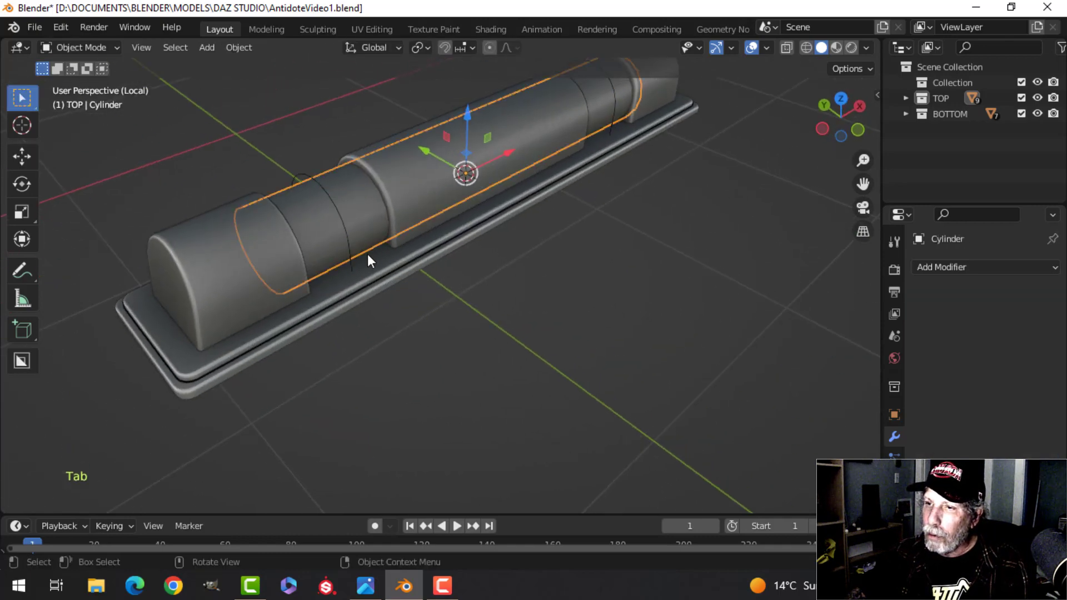
{"action": "key", "text": "Tab"}
{"action": "key", "text": "a"}
{"action": "key", "text": "shift+s"}
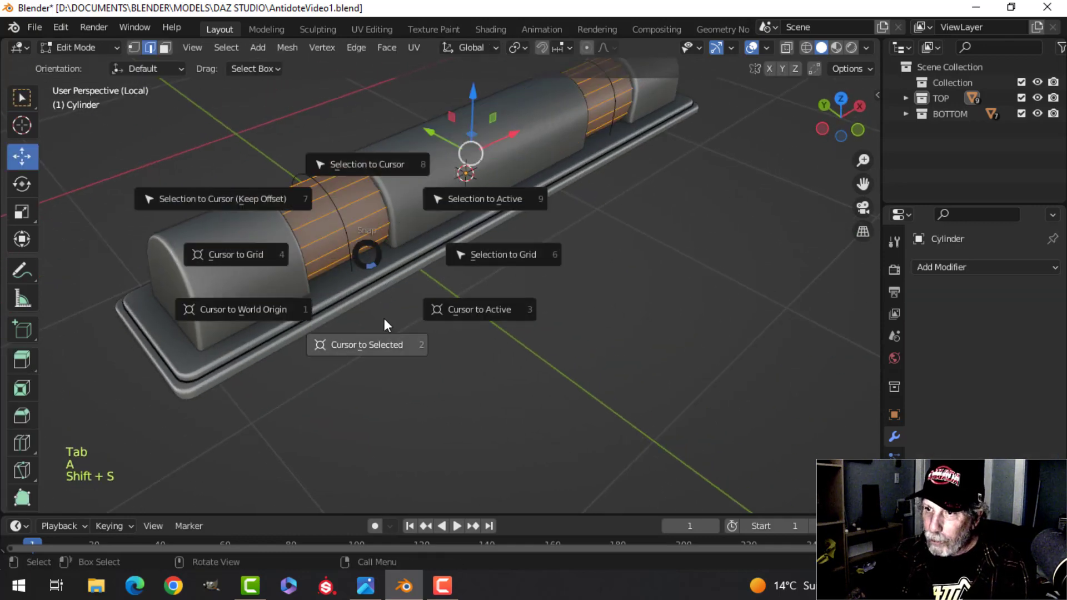
{"action": "left_click", "coordinate": [388, 349]}
{"action": "key", "text": "Tab"}
{"action": "left_click", "coordinate": [416, 50]}
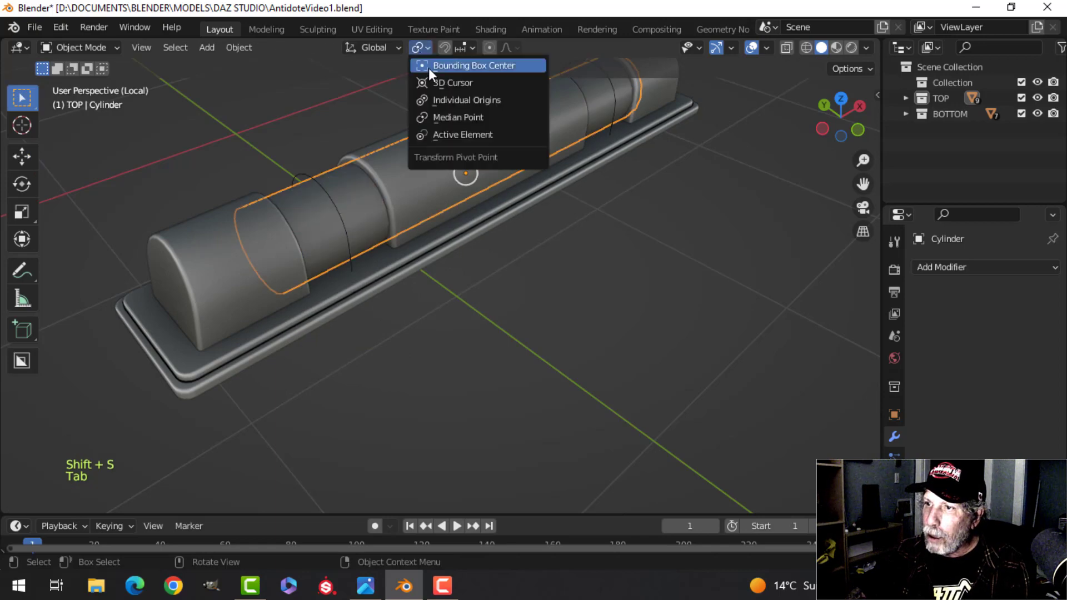
{"action": "left_click", "coordinate": [442, 81]}
Step: Rotate all of the separated arch's geometry 90° about X around the 3D cursor
{"action": "left_click", "coordinate": [328, 199]}
{"action": "middle_click_drag", "start_coordinate": [328, 199], "coordinate": [535, 282]}
{"action": "key", "text": "Tab"}
{"action": "key", "text": "a"}
{"action": "key", "text": "Tab"}
{"action": "key", "text": "Tab"}
{"action": "key", "text": "a"}
{"action": "scroll", "coordinate": [492, 235], "scroll_direction": "up", "scroll_amount": 3}
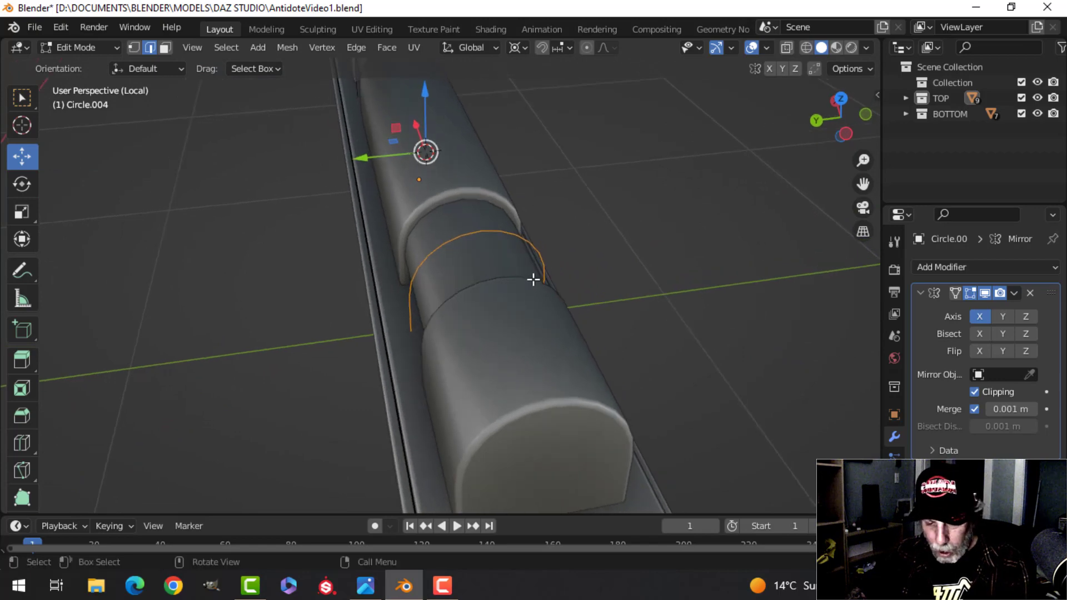
{"action": "key", "text": "r"}
{"action": "key", "text": "x"}
{"action": "key", "text": "0"}
{"action": "key", "text": "Return"}
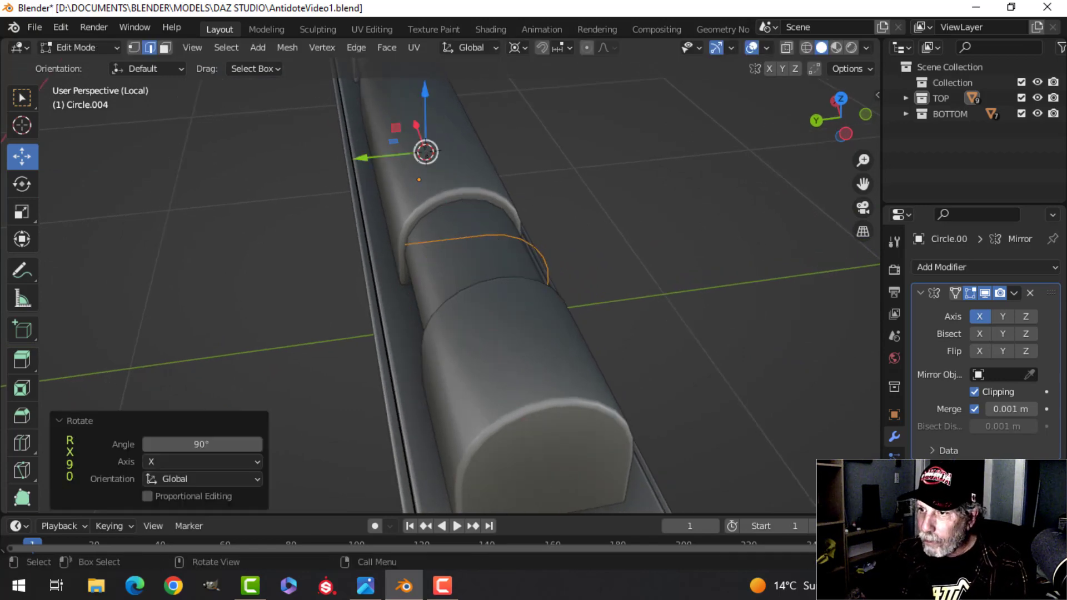
Step: Set the transform pivot back to Median Point and leave the arch's Edit Mode
{"action": "middle_click_drag", "start_coordinate": [533, 279], "coordinate": [284, 208]}
{"action": "left_click", "coordinate": [519, 48]}
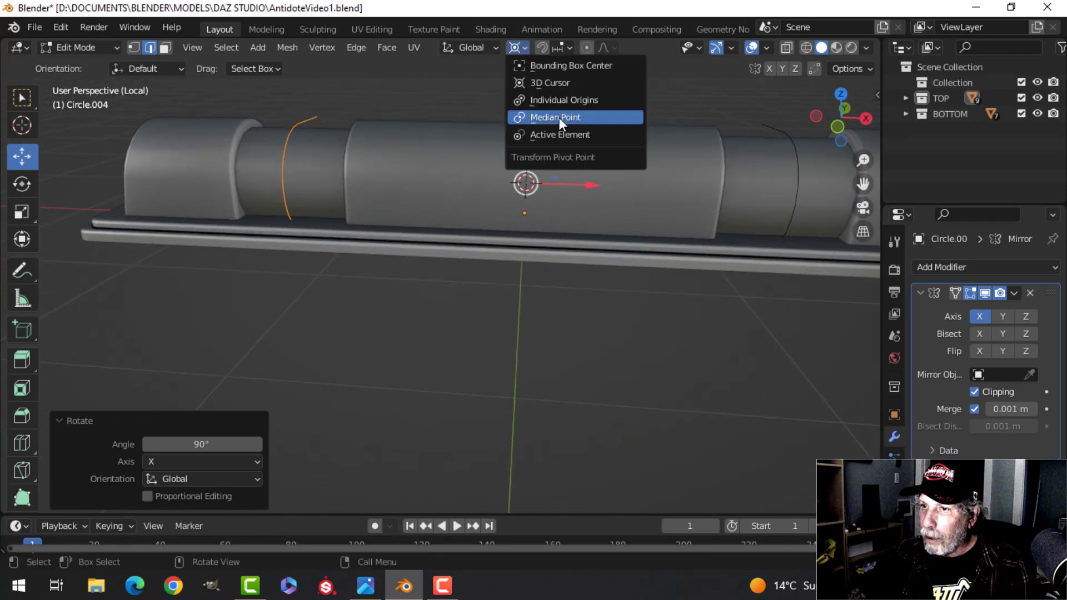
{"action": "left_click", "coordinate": [559, 118]}
{"action": "middle_click_drag", "start_coordinate": [556, 167], "coordinate": [489, 246]}
{"action": "key", "text": "Tab"}
Step: Fill the arch outline with a face and pull its straight end edge outwards along Y, away from the grip
{"action": "middle_click_drag", "start_coordinate": [341, 286], "coordinate": [654, 237]}
{"action": "key", "text": "Tab"}
{"action": "key", "text": "f"}
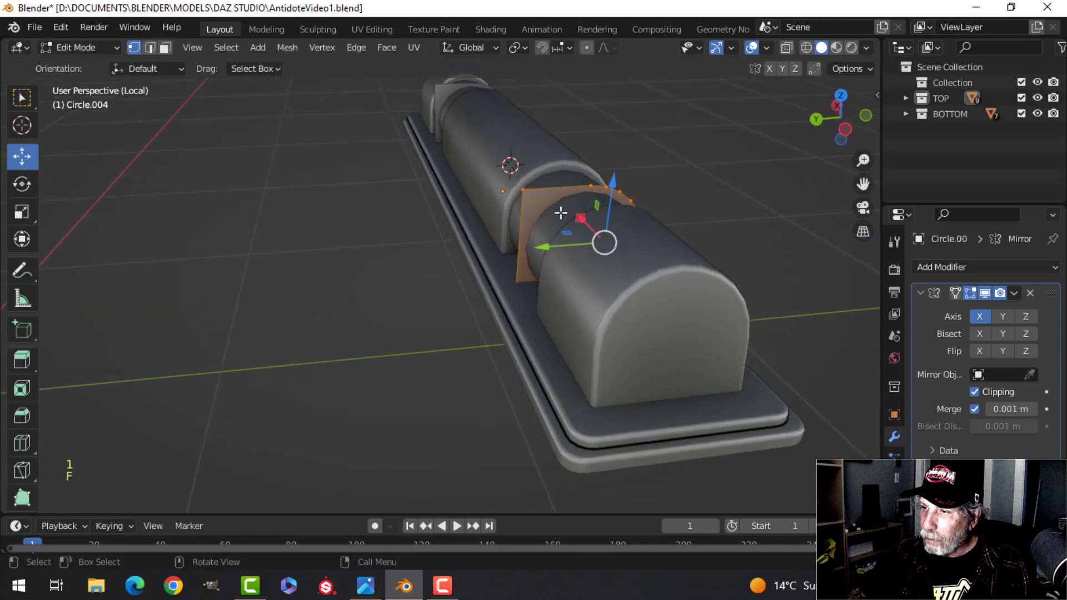
{"action": "left_click", "coordinate": [523, 189]}
{"action": "middle_click_drag", "start_coordinate": [517, 274], "coordinate": [476, 280]}
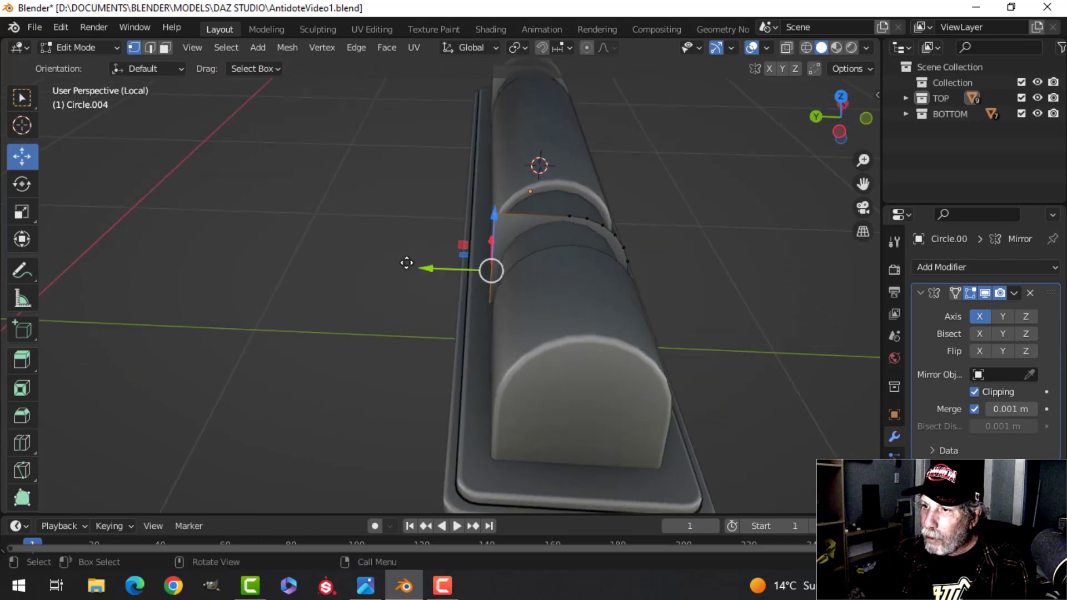
{"action": "left_click_drag", "start_coordinate": [406, 262], "coordinate": [296, 251]}
Step: Scale the whole arch face to about 0.989 and nudge it about -0.0003 m along Z to fit the grip
{"action": "key", "text": "a"}
{"action": "middle_click_drag", "start_coordinate": [528, 263], "coordinate": [453, 223]}
{"action": "key", "text": "s"}
{"action": "left_click", "coordinate": [493, 225]}
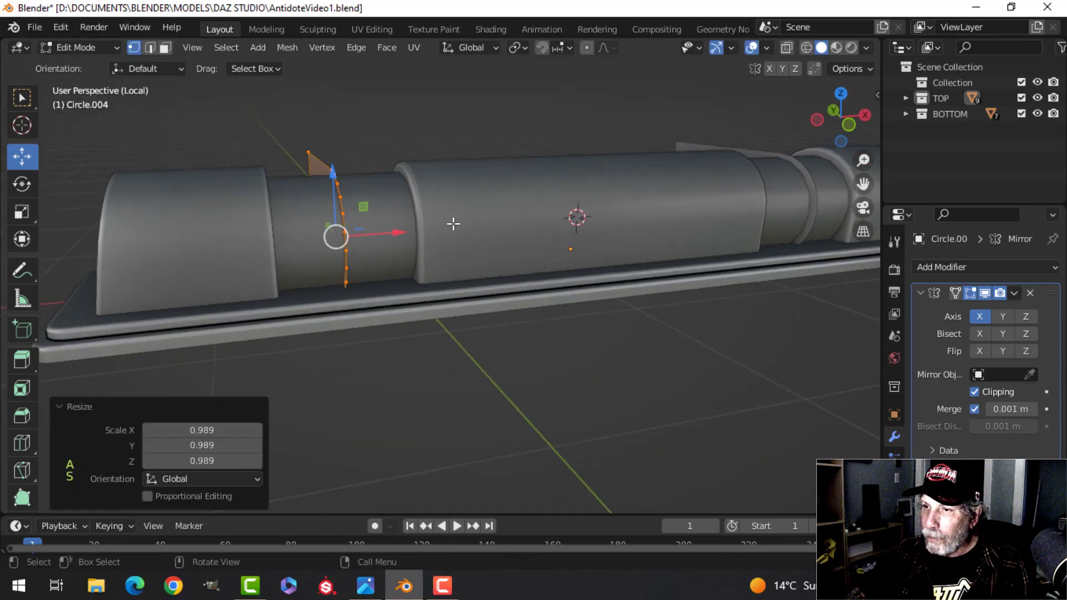
{"action": "mouse_move", "coordinate": [335, 172]}
{"action": "left_mouse_down"}
{"action": "mouse_move", "coordinate": [337, 154]}
{"action": "mouse_move", "coordinate": [340, 162]}
{"action": "left_mouse_up"}
{"action": "middle_click_drag", "start_coordinate": [389, 334], "coordinate": [398, 347]}
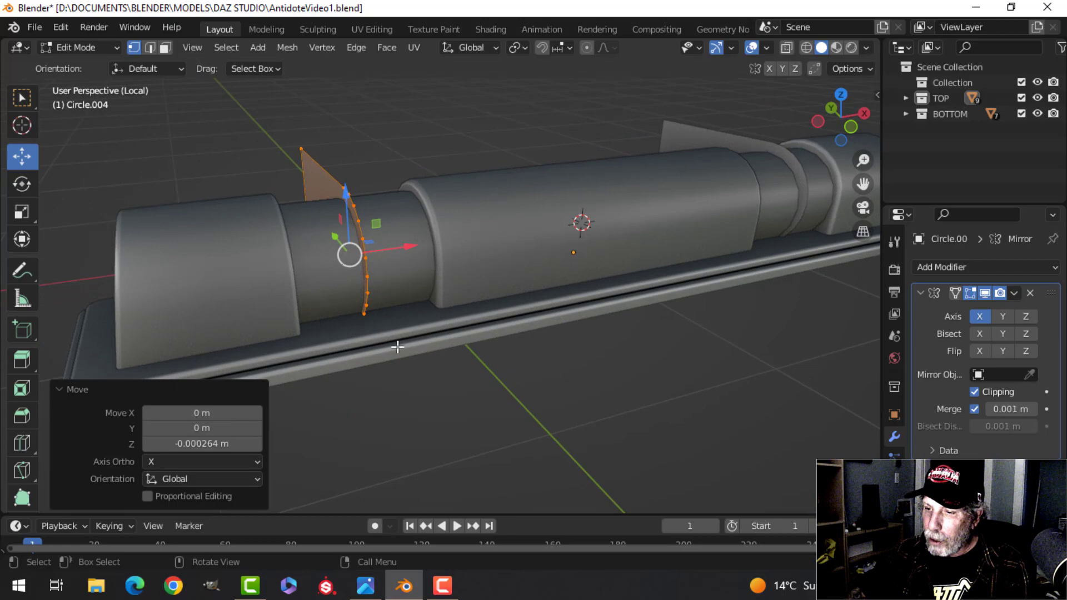
Step: Examine the shape of the carrying handle up close in the reference image
{"action": "left_click", "coordinate": [367, 586]}
{"action": "scroll", "coordinate": [179, 221], "scroll_direction": "down", "scroll_amount": 5}
{"action": "scroll", "coordinate": [234, 276], "scroll_direction": "up", "scroll_amount": 6}
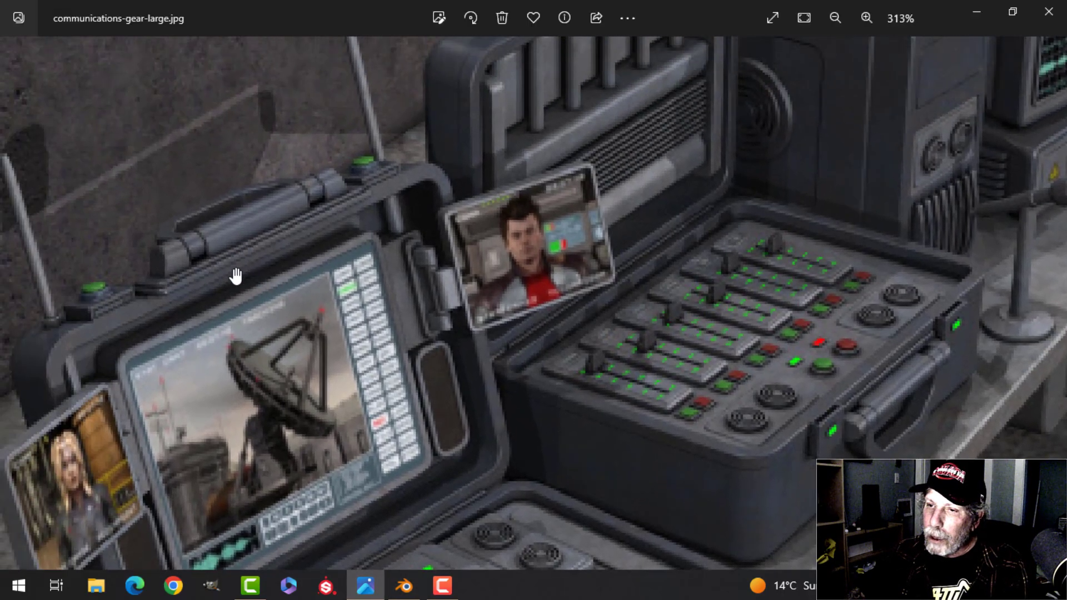
{"action": "scroll", "coordinate": [396, 343], "scroll_direction": "up", "scroll_amount": 2}
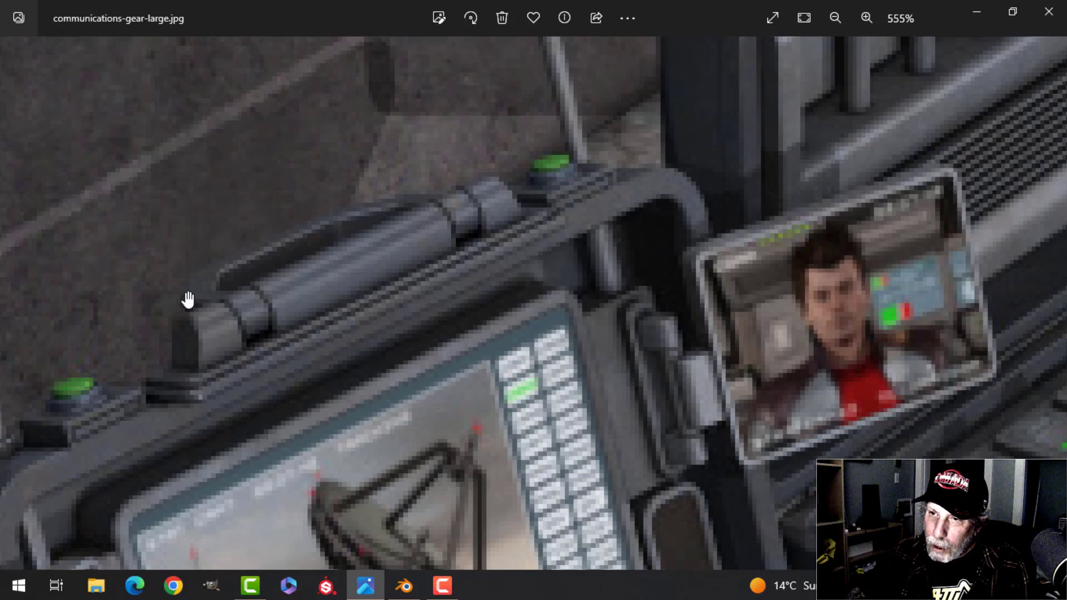
{"action": "scroll", "coordinate": [429, 262], "scroll_direction": "down", "scroll_amount": 5}
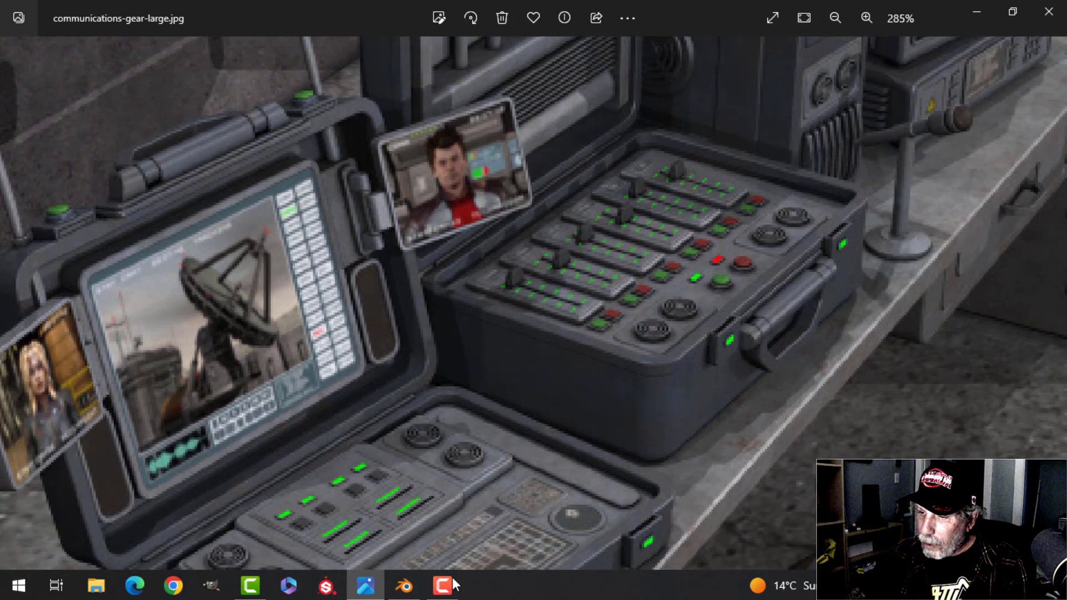
{"action": "left_click", "coordinate": [416, 592]}
Step: In top view, move the face's outer edge about 0.025 m along Y and shift the whole face along -X to the end collar
{"action": "scroll", "coordinate": [388, 272], "scroll_direction": "down", "scroll_amount": 3}
{"action": "middle_click_drag", "start_coordinate": [414, 229], "coordinate": [388, 377], "text": "shift"}
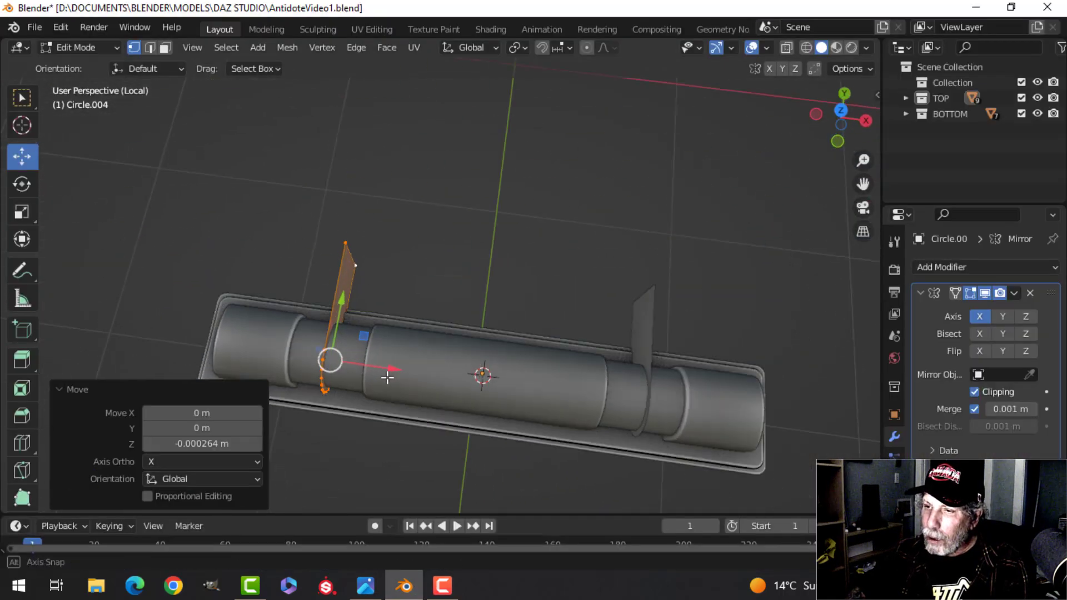
{"action": "middle_click_drag", "start_coordinate": [482, 271], "coordinate": [522, 245], "text": "shift"}
{"action": "key", "text": "KP_7"}
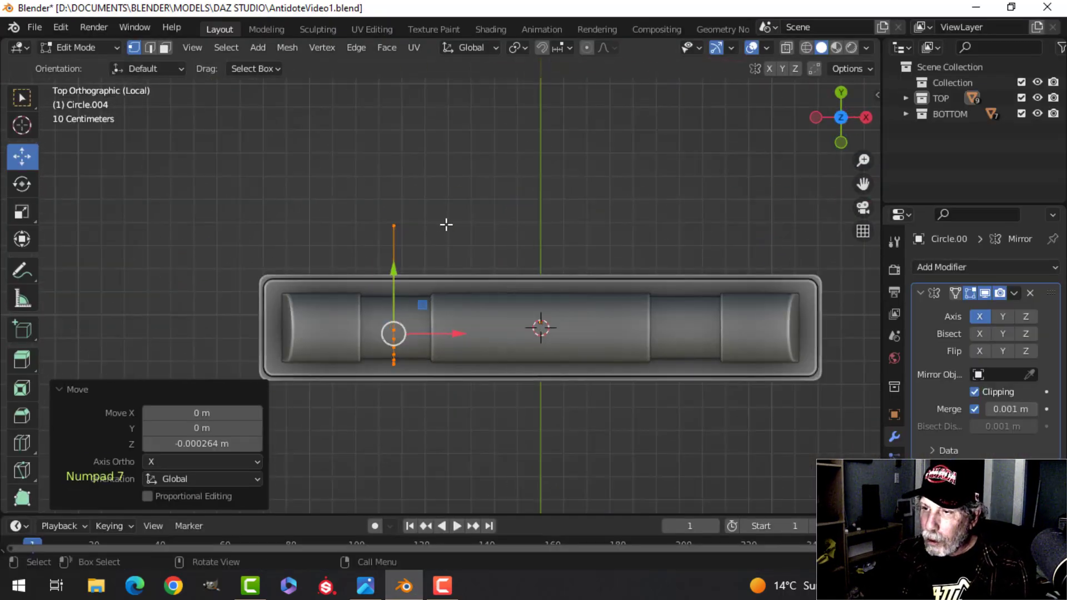
{"action": "key", "text": "alt+a"}
{"action": "middle_click_drag", "start_coordinate": [358, 191], "coordinate": [366, 275]}
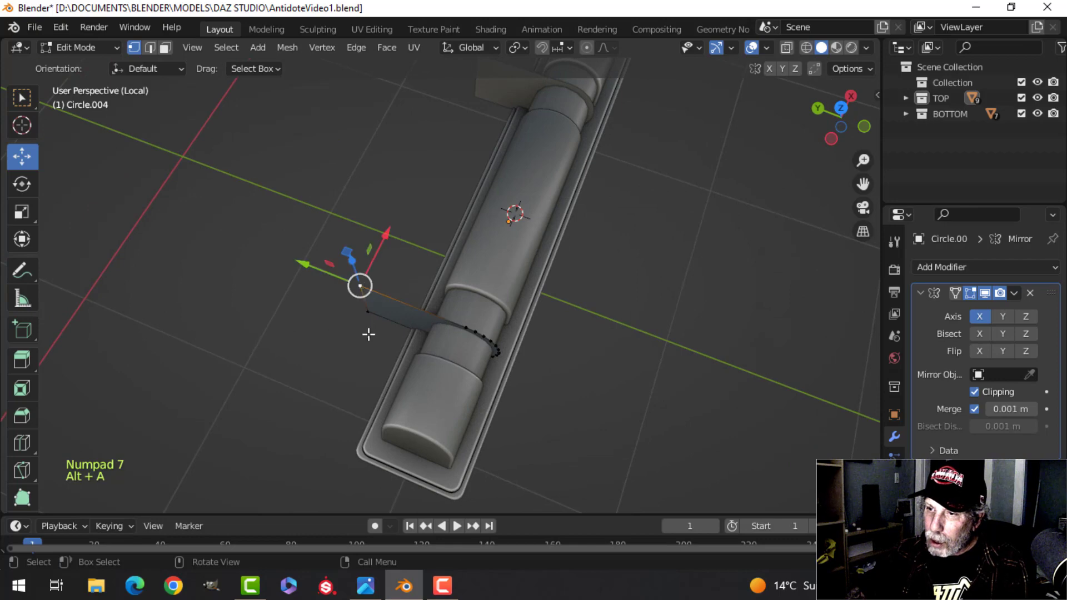
{"action": "left_click", "coordinate": [435, 301], "text": "shift"}
{"action": "key", "text": "KP_7"}
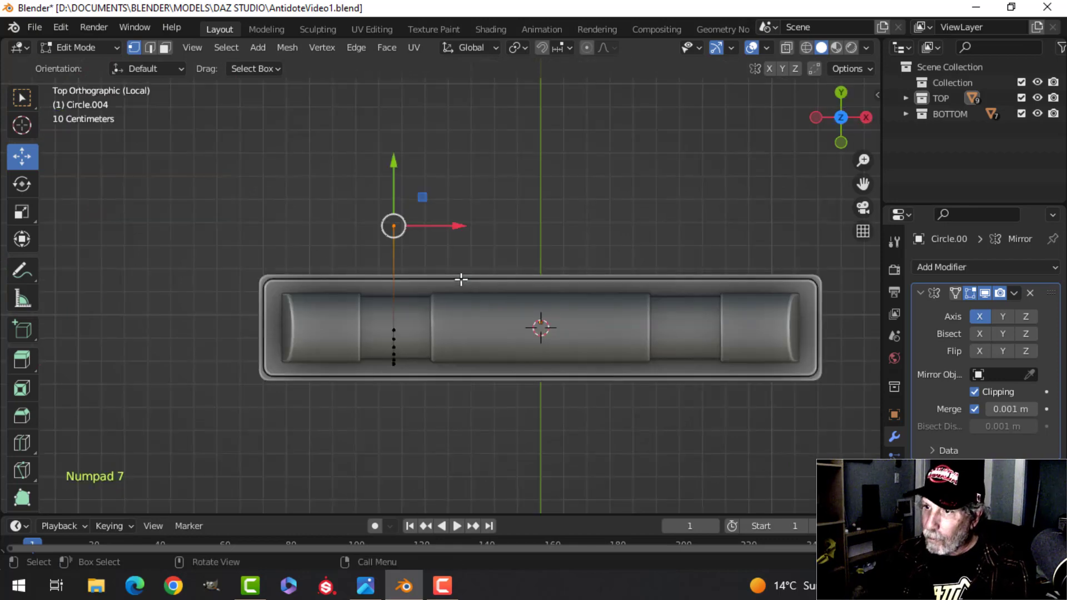
{"action": "scroll", "coordinate": [485, 268], "scroll_direction": "up", "scroll_amount": 1}
{"action": "middle_click_drag", "start_coordinate": [487, 266], "coordinate": [421, 300], "text": "shift"}
{"action": "left_click_drag", "start_coordinate": [319, 206], "coordinate": [319, 197]}
{"action": "scroll", "coordinate": [380, 226], "scroll_direction": "down", "scroll_amount": 3}
{"action": "middle_click_drag", "start_coordinate": [420, 220], "coordinate": [410, 242], "text": "shift"}
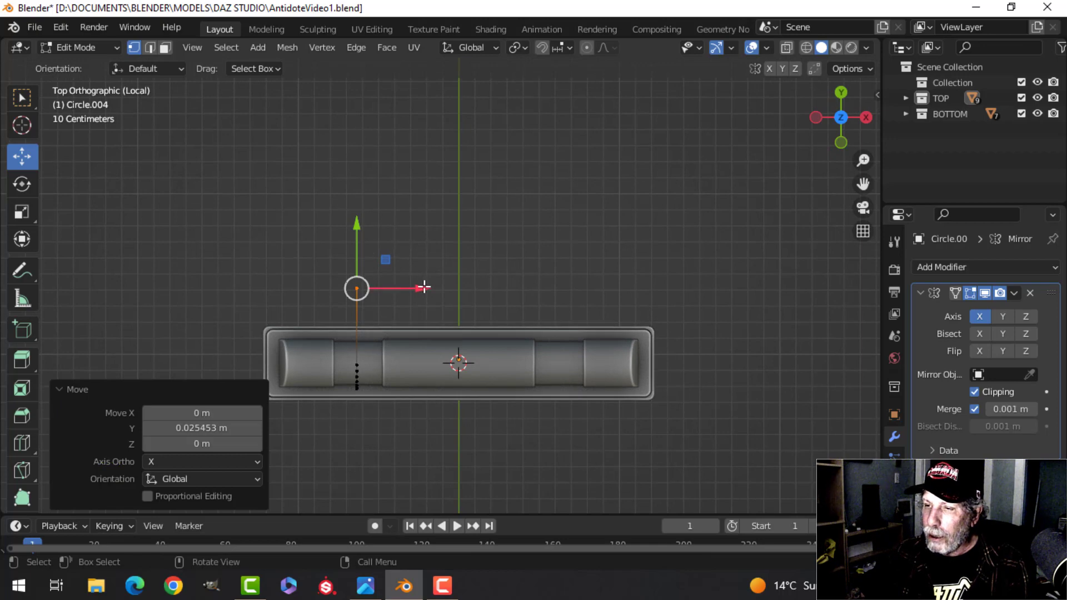
{"action": "key", "text": "a"}
{"action": "left_click_drag", "start_coordinate": [422, 369], "coordinate": [399, 366]}
Step: Extrude the face's outer edge diagonally in top view, about 0.244 m in X and 0.323 m in Y
{"action": "key", "text": "alt+a"}
{"action": "middle_click_drag", "start_coordinate": [314, 259], "coordinate": [366, 185]}
{"action": "left_click_drag", "start_coordinate": [412, 240], "coordinate": [444, 239]}
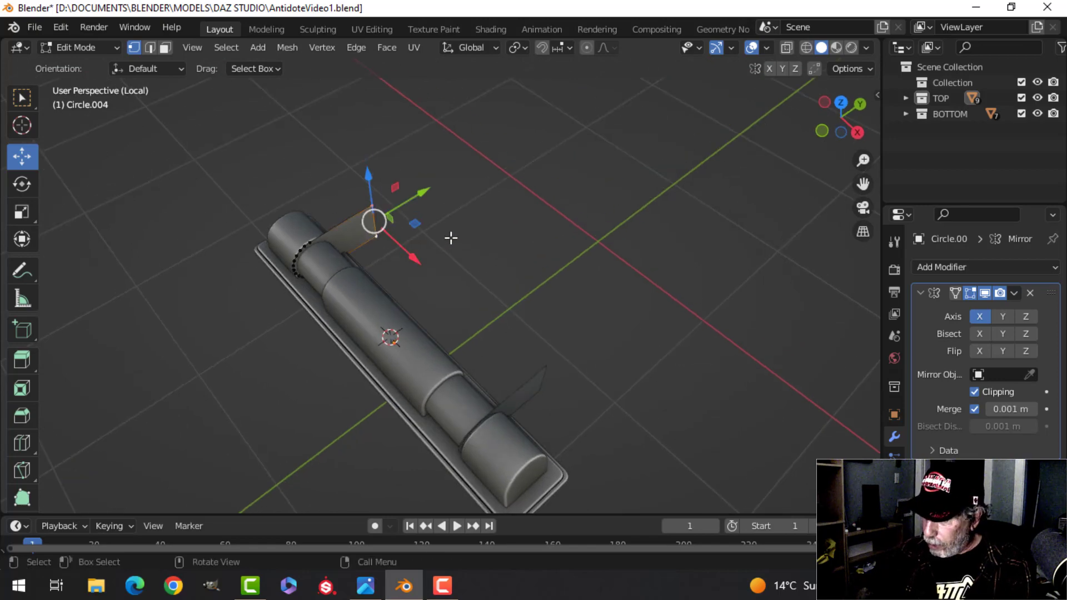
{"action": "key", "text": "KP_7"}
{"action": "key", "text": "e"}
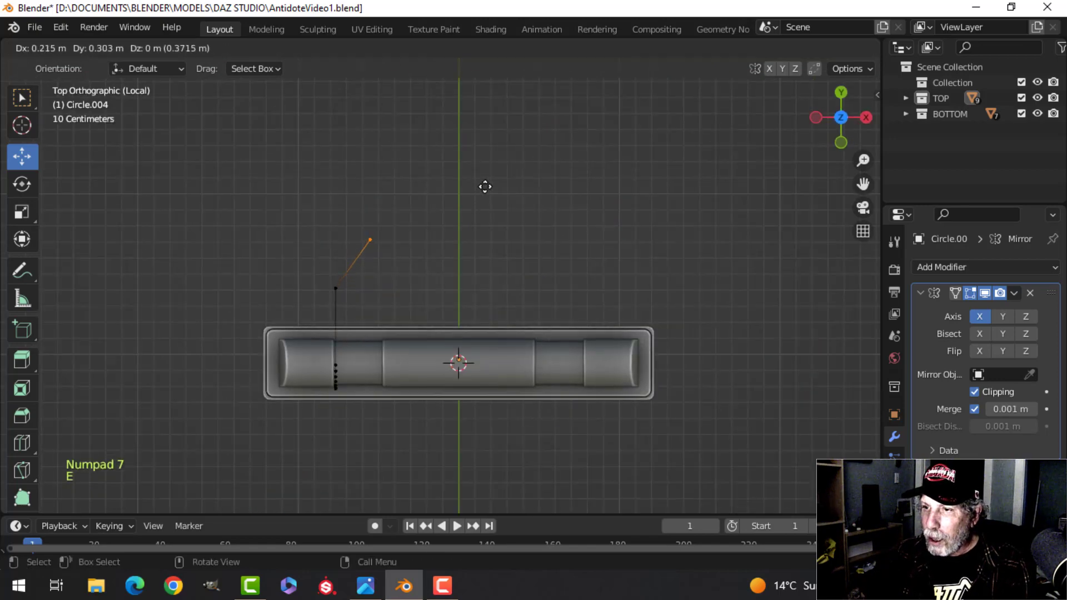
{"action": "left_click", "coordinate": [490, 183]}
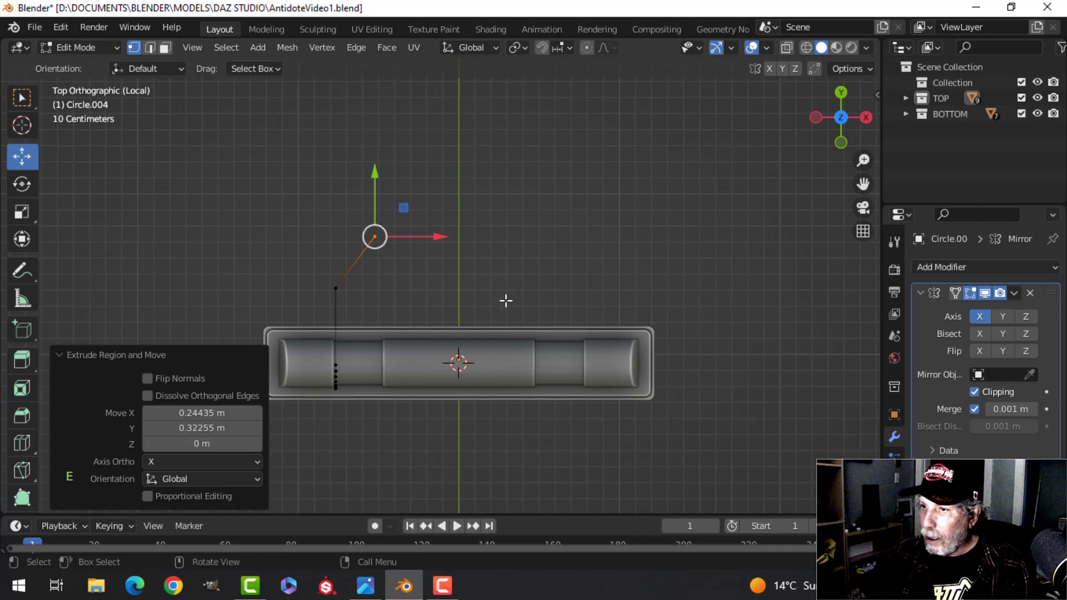
Step: Extrude the strip's end edge along X to the mirror centre to join both halves of the handle loop
{"action": "key", "text": "e"}
{"action": "key", "text": "x"}
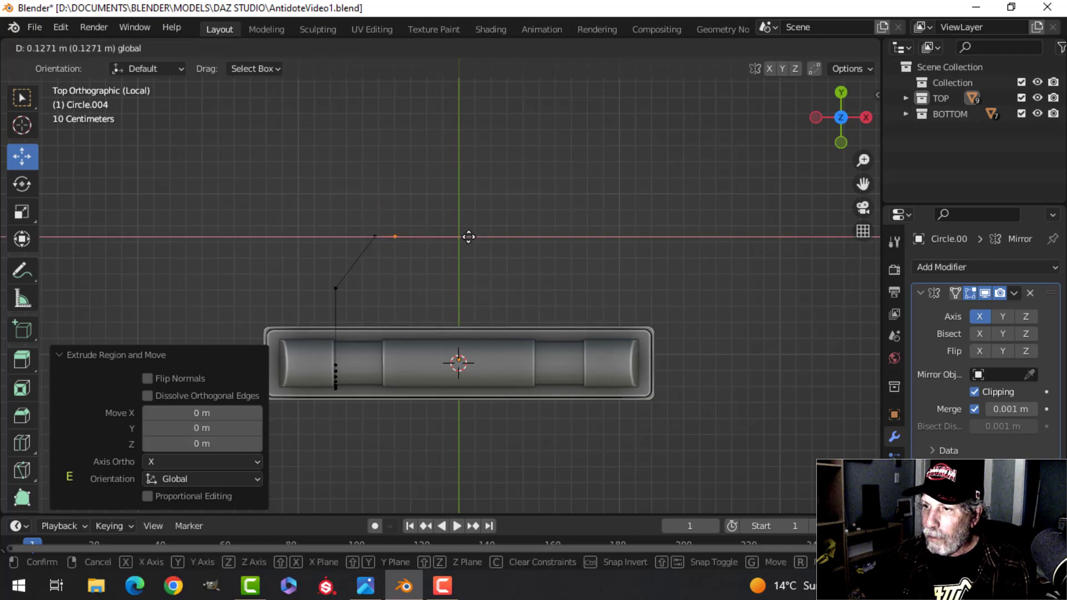
{"action": "left_click", "coordinate": [557, 227]}
{"action": "middle_click_drag", "start_coordinate": [556, 227], "coordinate": [496, 259]}
{"action": "scroll", "coordinate": [507, 284], "scroll_direction": "up", "scroll_amount": 3}
{"action": "scroll", "coordinate": [502, 294], "scroll_direction": "down", "scroll_amount": 4}
{"action": "middle_click_drag", "start_coordinate": [497, 259], "coordinate": [281, 312]}
{"action": "scroll", "coordinate": [502, 250], "scroll_direction": "up", "scroll_amount": 2}
Step: Recalculate all of the handle strip's normals to the outside
{"action": "key", "text": "a"}
{"action": "key", "text": "alt+a"}
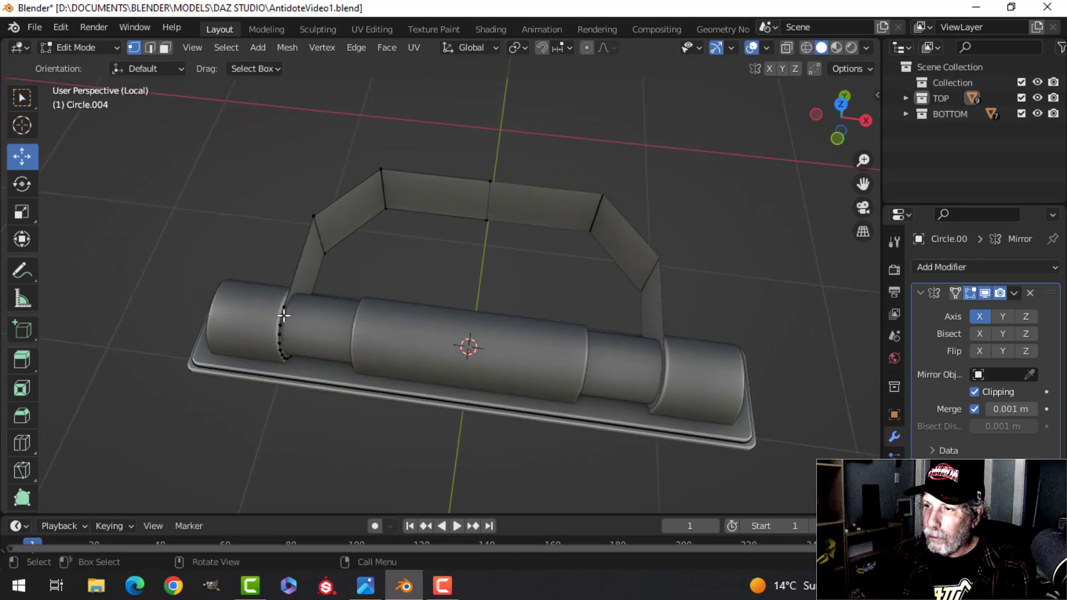
{"action": "key", "text": "a"}
{"action": "key", "text": "alt+n"}
{"action": "left_click", "coordinate": [406, 258]}
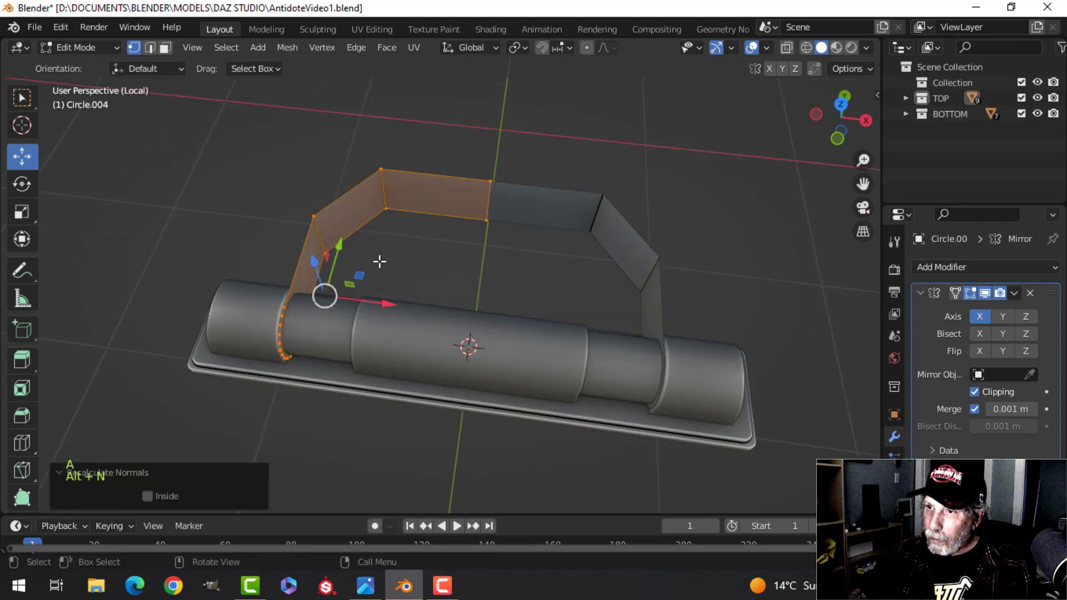
{"action": "middle_click_drag", "start_coordinate": [382, 257], "coordinate": [407, 254]}
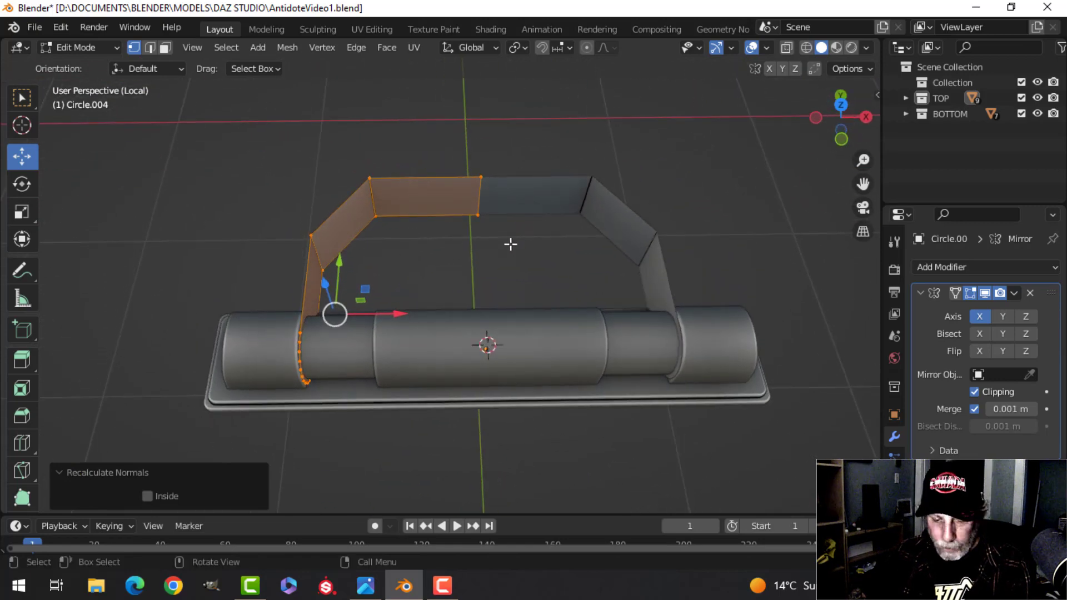
Step: Extrude the whole handle strip in place and Shrink/Fatten it by about -0.221 m to thicken it inwards
{"action": "scroll", "coordinate": [503, 243], "scroll_direction": "down", "scroll_amount": 2}
{"action": "middle_click_drag", "start_coordinate": [498, 243], "coordinate": [450, 222], "text": "shift"}
{"action": "key", "text": "e"}
{"action": "right_click", "coordinate": [450, 222]}
{"action": "key", "text": "alt+s"}
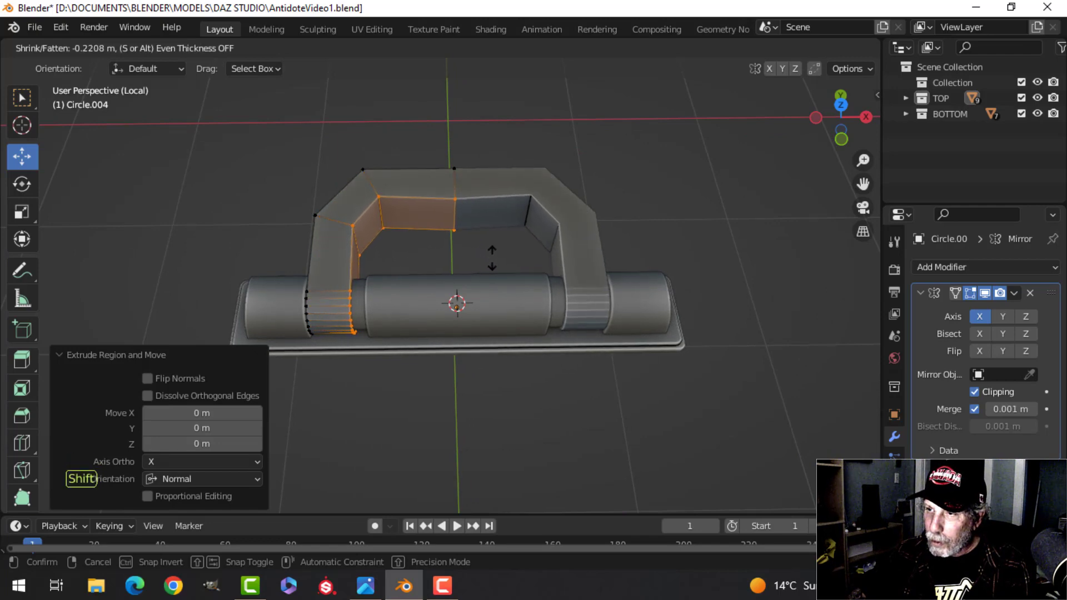
{"action": "left_click", "coordinate": [492, 259]}
{"action": "middle_click_drag", "start_coordinate": [492, 259], "coordinate": [566, 294]}
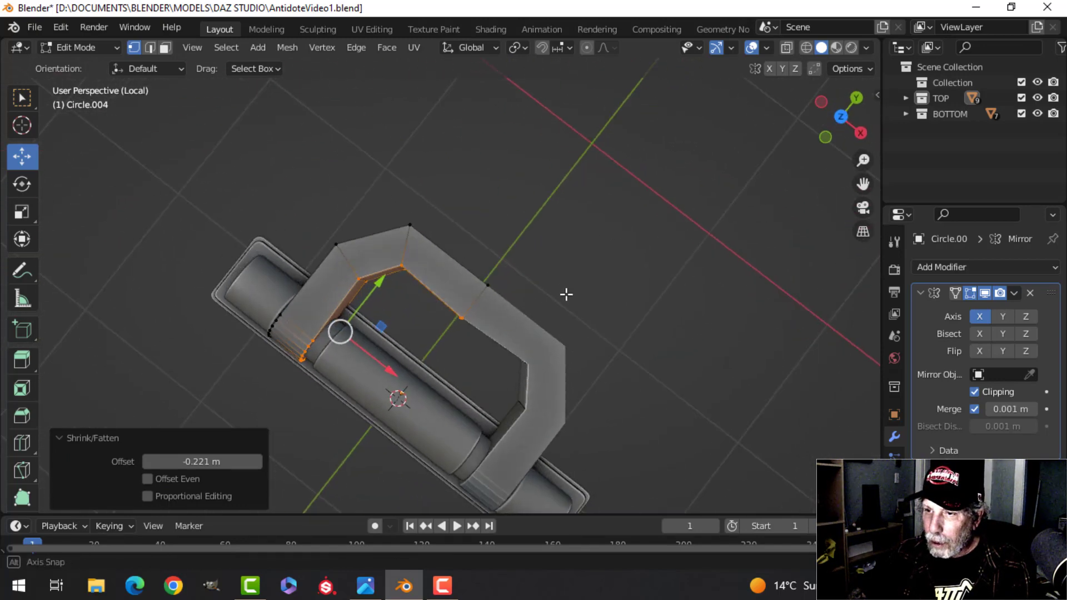
{"action": "key", "text": "KP_7"}
{"action": "scroll", "coordinate": [478, 389], "scroll_direction": "up", "scroll_amount": 3}
{"action": "middle_click_drag", "start_coordinate": [481, 436], "coordinate": [524, 265], "text": "shift"}
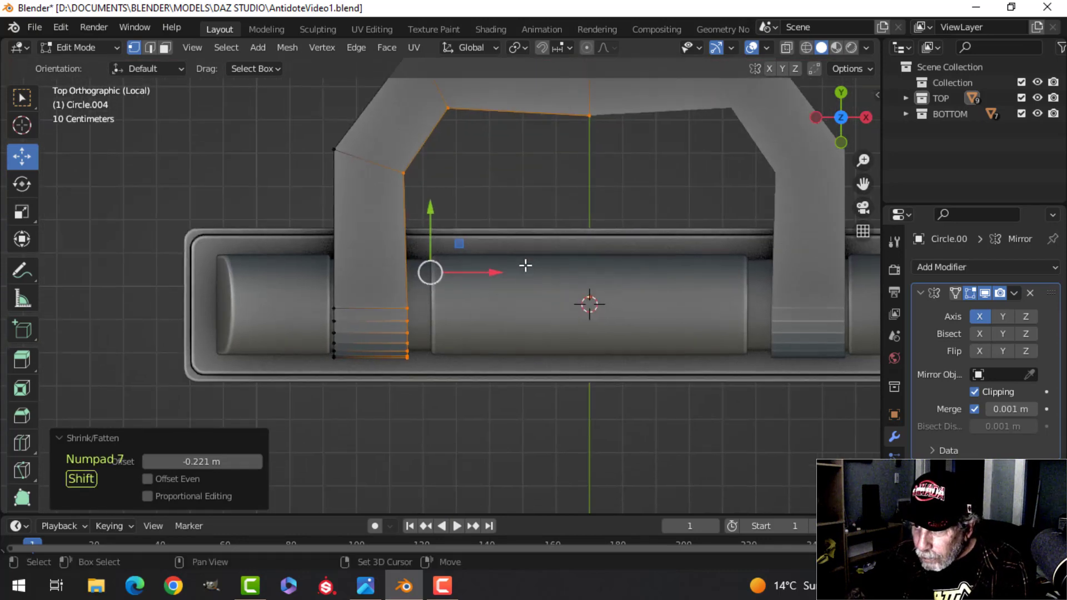
Step: Undo the handle strip's inward thickening and hide the Mirror modifier's result in the viewport
{"action": "scroll", "coordinate": [524, 269], "scroll_direction": "up", "scroll_amount": 2}
{"action": "key", "text": "ctrl+z"}
{"action": "key", "text": "ctrl+z"}
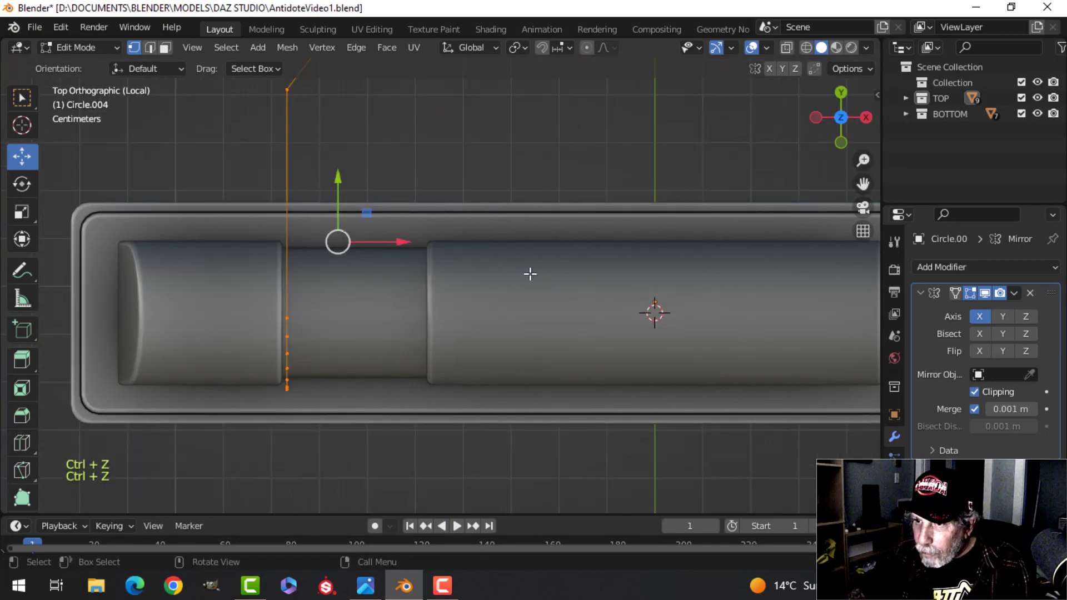
{"action": "scroll", "coordinate": [528, 272], "scroll_direction": "down", "scroll_amount": 5}
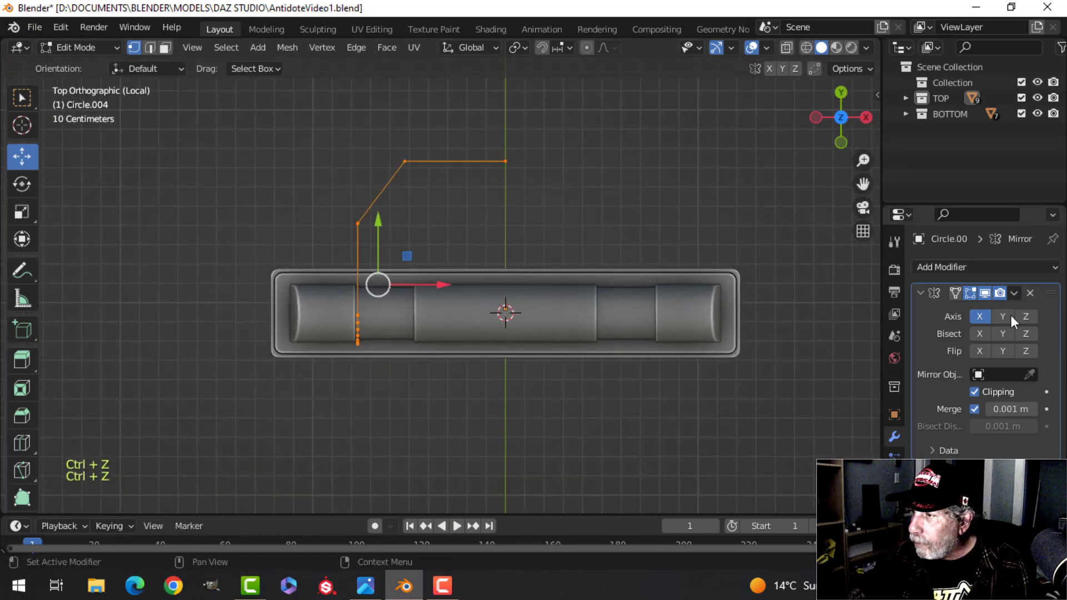
{"action": "middle_click_drag", "start_coordinate": [779, 305], "coordinate": [545, 234]}
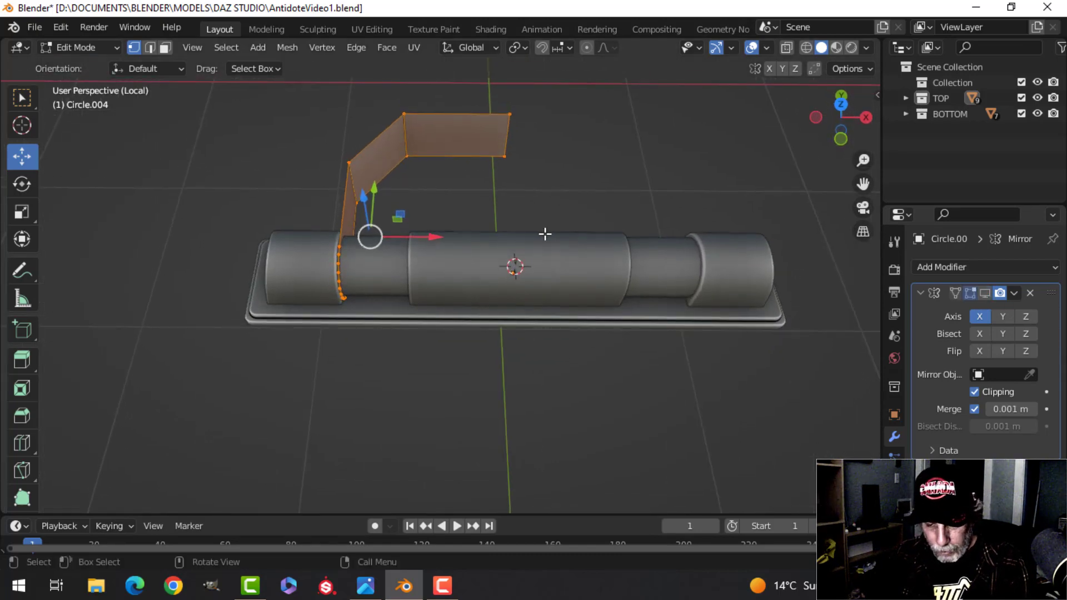
Step: Extrude the whole handle strip in place and Shrink/Fatten it by about 0.242 m to thicken it outwards
{"action": "key", "text": "KP_7"}
{"action": "key", "text": "e"}
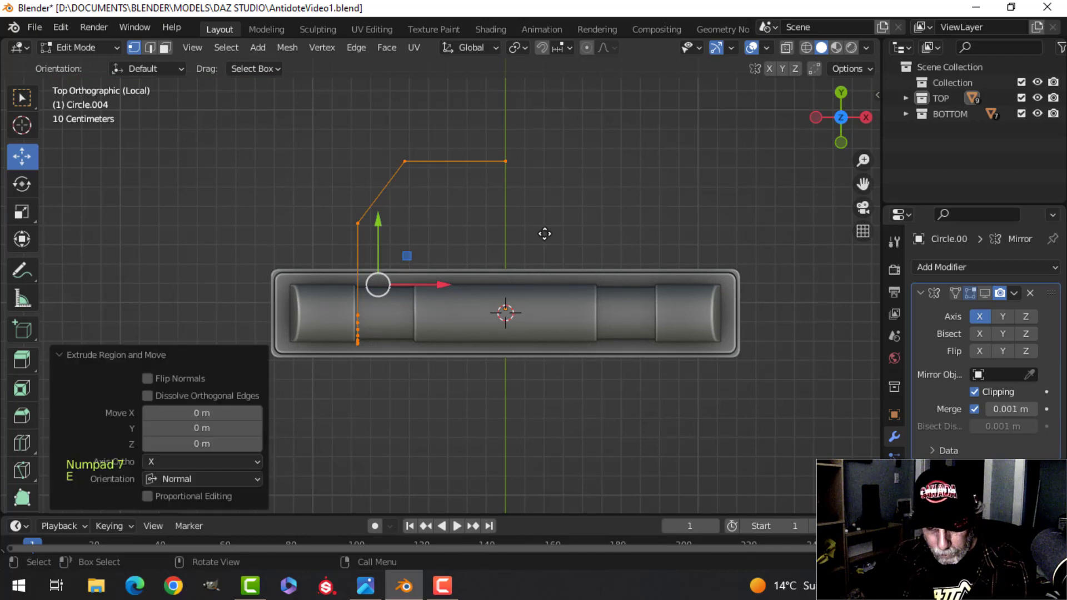
{"action": "key", "text": "alt+s"}
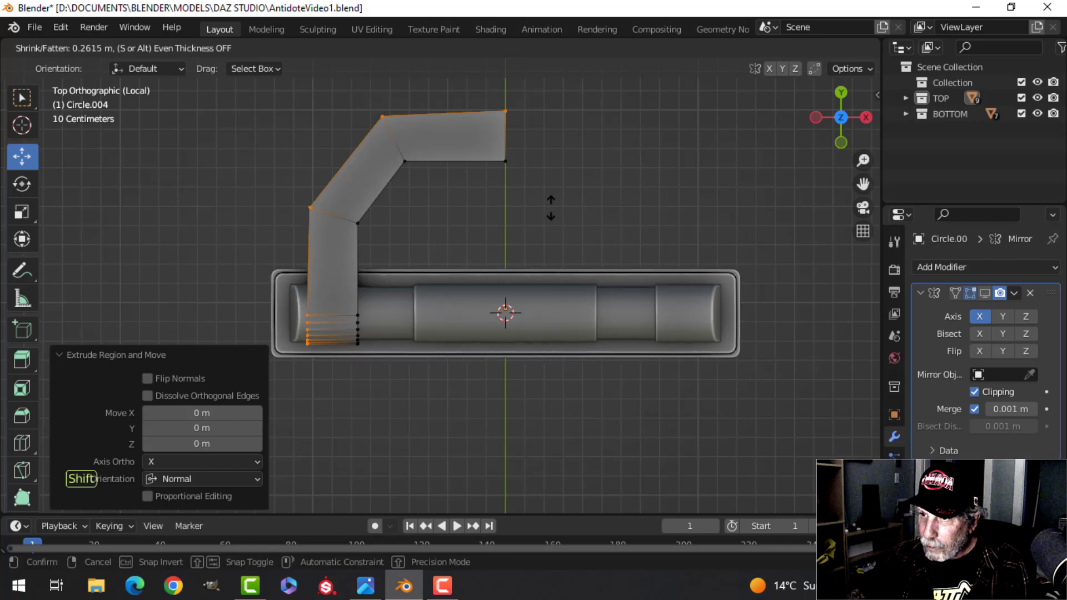
{"action": "left_click", "coordinate": [565, 226]}
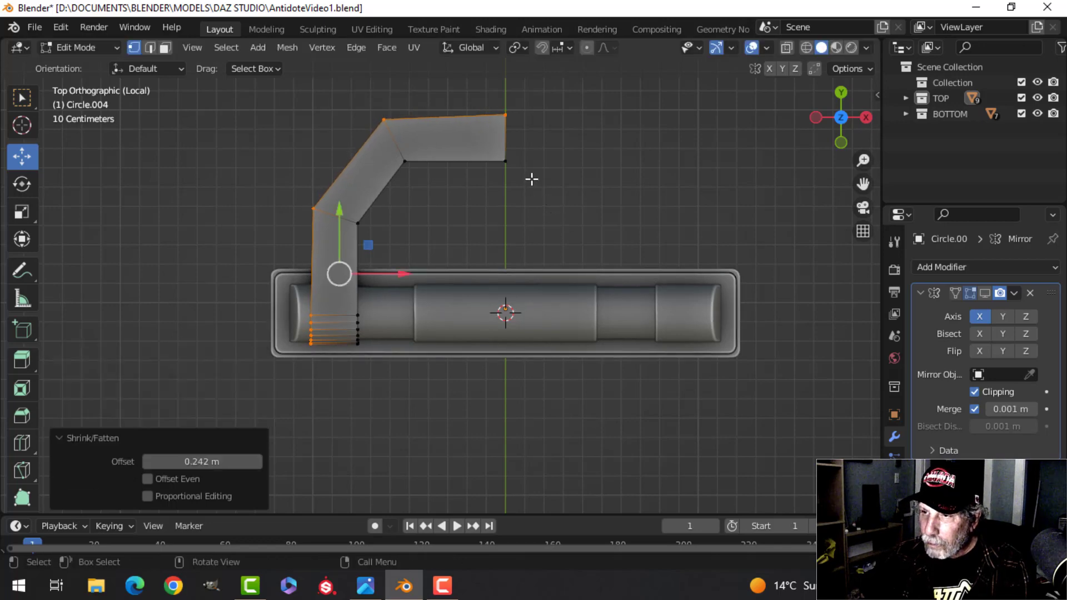
Step: With vertex snapping, move the loop's outer vertex at the mirror centre about -0.025 m in Y, level with the neighbouring outer corner
{"action": "key", "text": "alt+a"}
{"action": "key", "text": "z"}
{"action": "left_click", "coordinate": [431, 183]}
{"action": "key", "text": "b"}
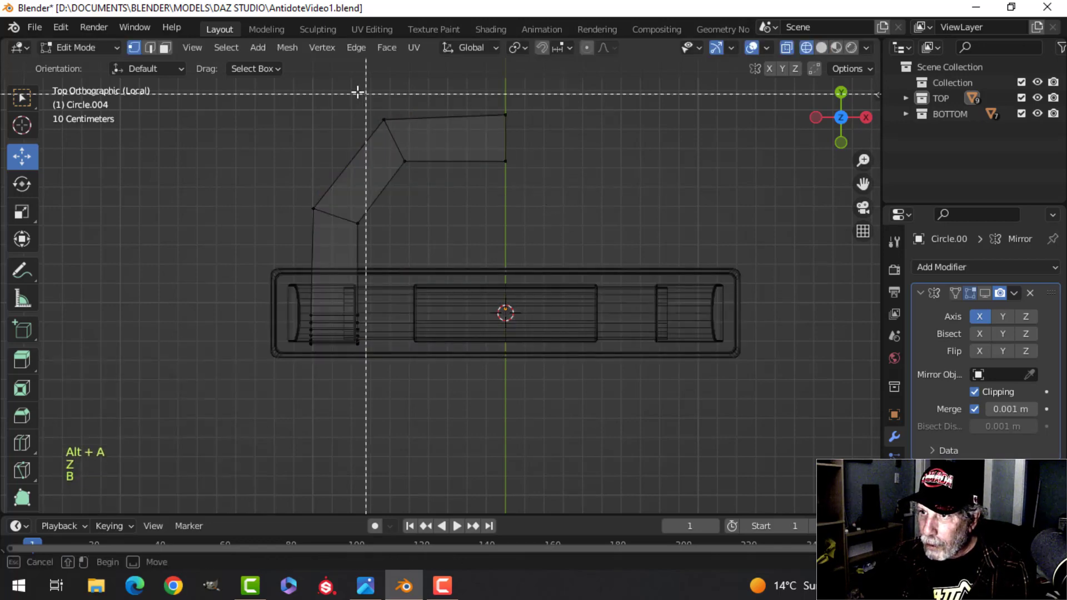
{"action": "left_click_drag", "start_coordinate": [334, 87], "coordinate": [567, 143]}
{"action": "scroll", "coordinate": [564, 236], "scroll_direction": "down", "scroll_amount": 2}
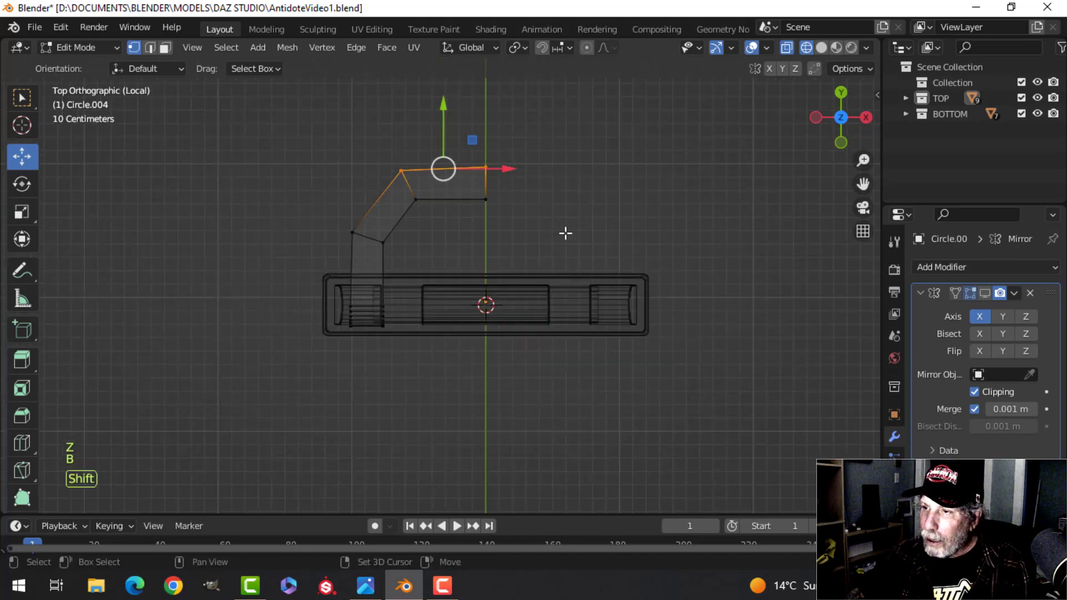
{"action": "middle_click_drag", "start_coordinate": [565, 235], "coordinate": [581, 254], "text": "shift"}
{"action": "key", "text": "b"}
{"action": "left_click_drag", "start_coordinate": [481, 161], "coordinate": [526, 195]}
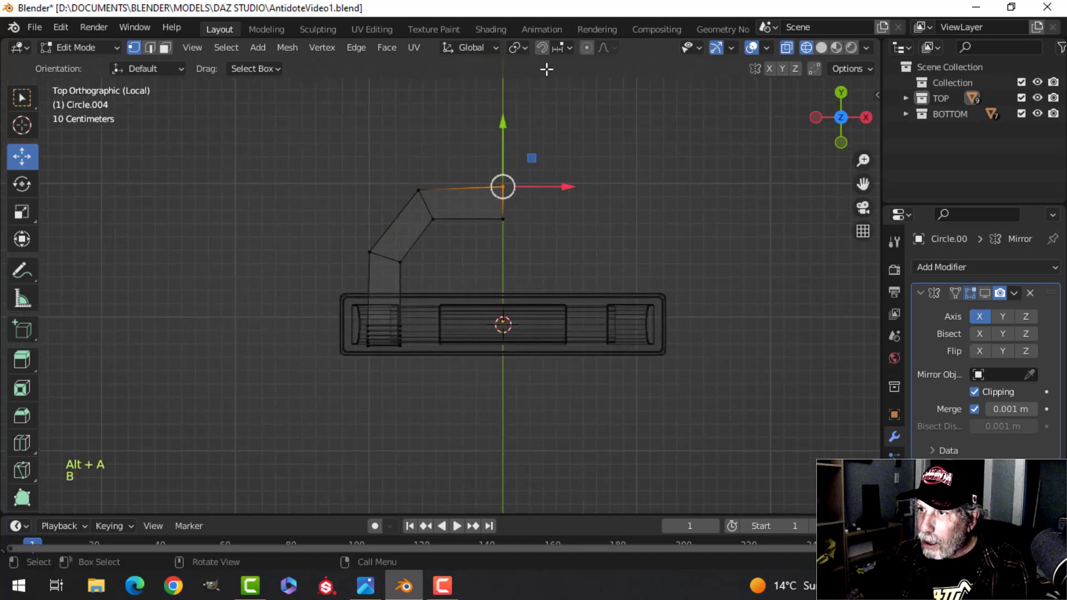
{"action": "left_click", "coordinate": [558, 48]}
{"action": "scroll", "coordinate": [398, 239], "scroll_direction": "up", "scroll_amount": 2}
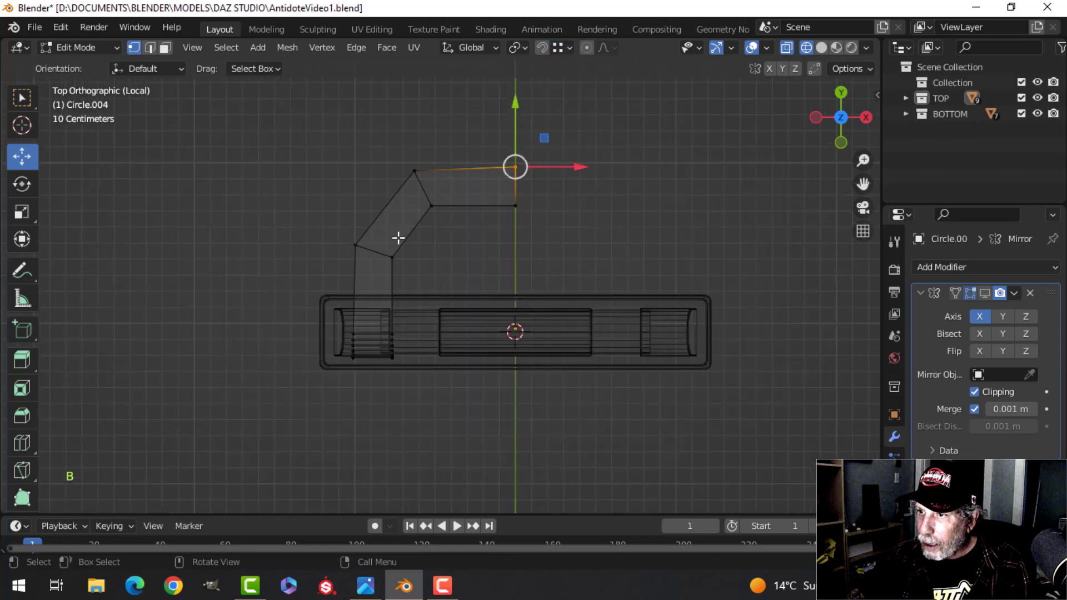
{"action": "scroll", "coordinate": [575, 212], "scroll_direction": "up", "scroll_amount": 2}
{"action": "middle_click_drag", "start_coordinate": [574, 212], "coordinate": [598, 295], "text": "shift"}
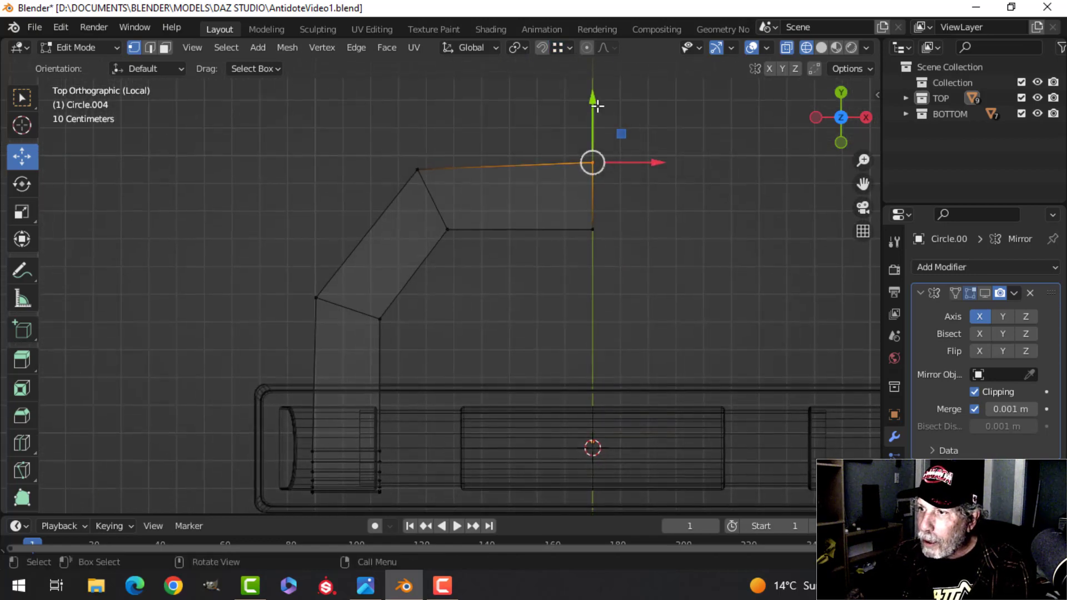
{"action": "left_click_drag", "start_coordinate": [598, 106], "coordinate": [534, 149], "text": "ctrl"}
{"action": "left_click_drag", "start_coordinate": [419, 166], "coordinate": [419, 167], "text": "ctrl"}
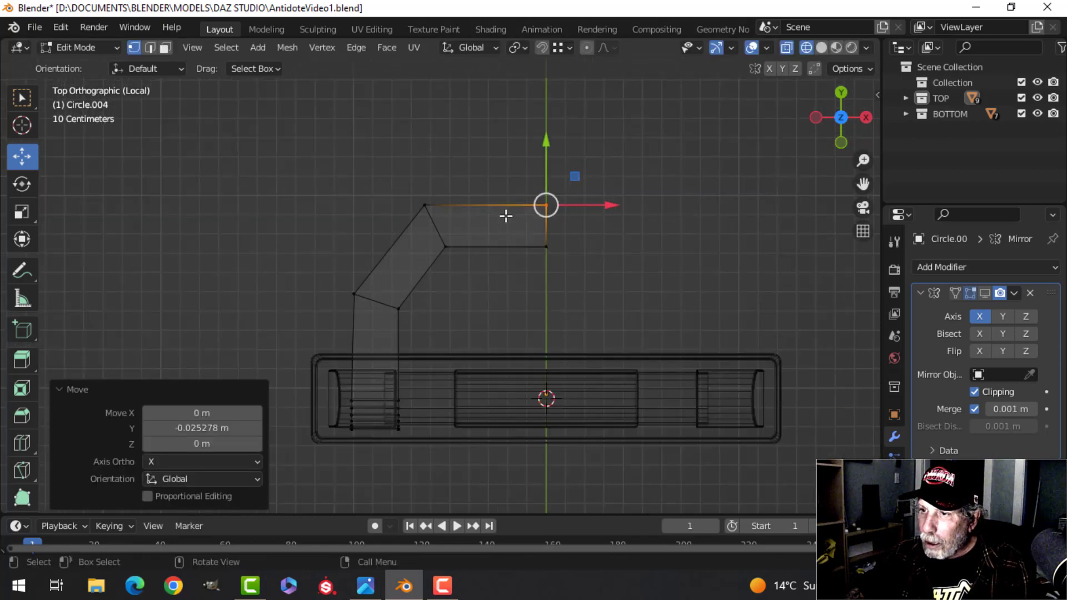
{"action": "key", "text": "alt+a"}
Step: Show the Mirror modifier in the viewport again and examine the complete handle loop in solid shading from above
{"action": "scroll", "coordinate": [599, 254], "scroll_direction": "down", "scroll_amount": 1}
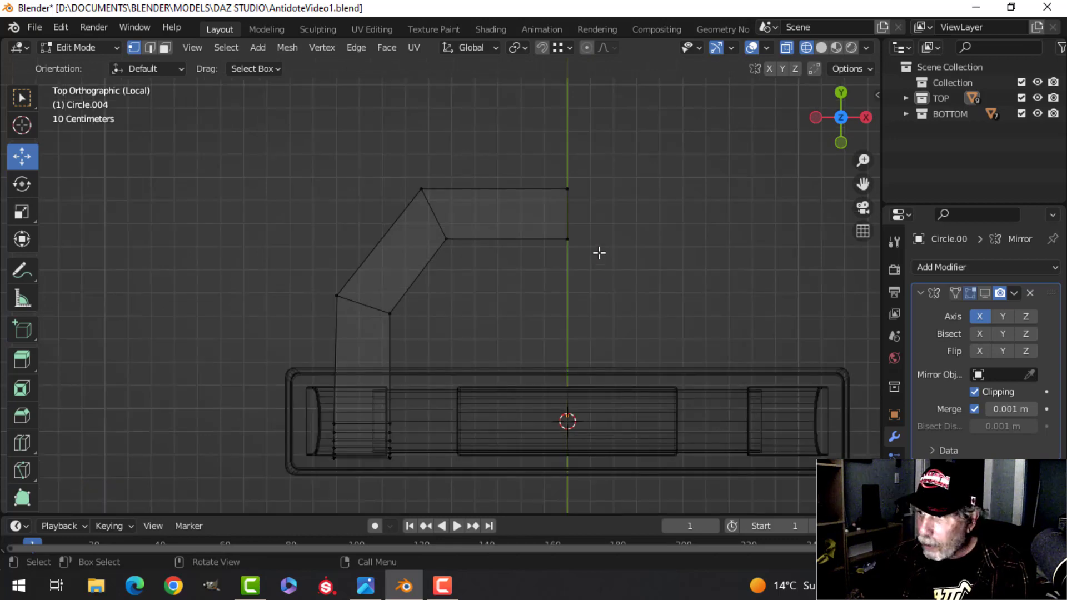
{"action": "scroll", "coordinate": [662, 293], "scroll_direction": "down", "scroll_amount": 1}
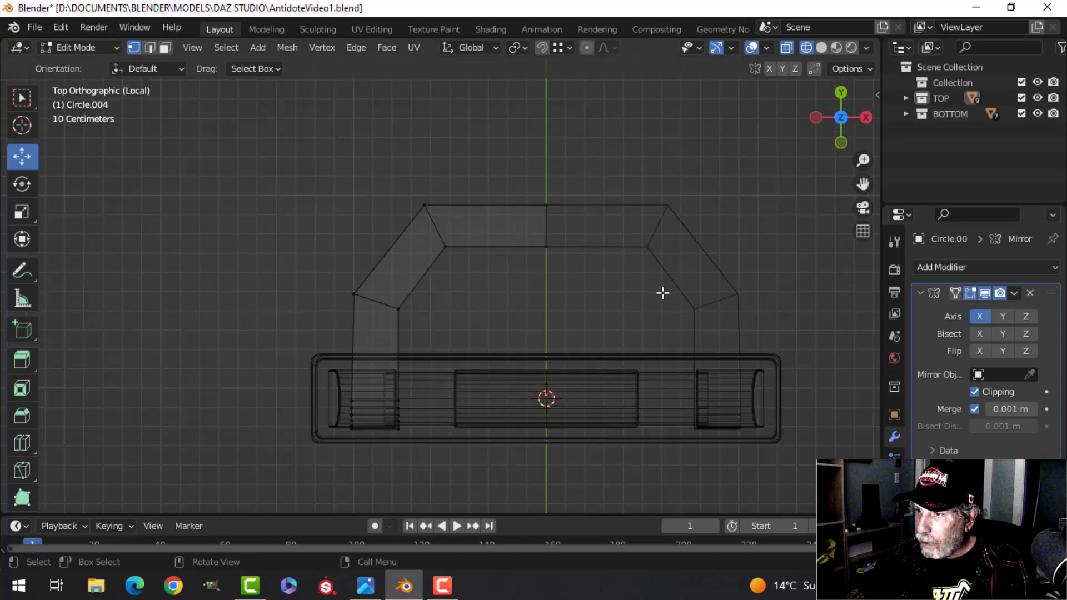
{"action": "key", "text": "z"}
{"action": "left_click", "coordinate": [828, 289]}
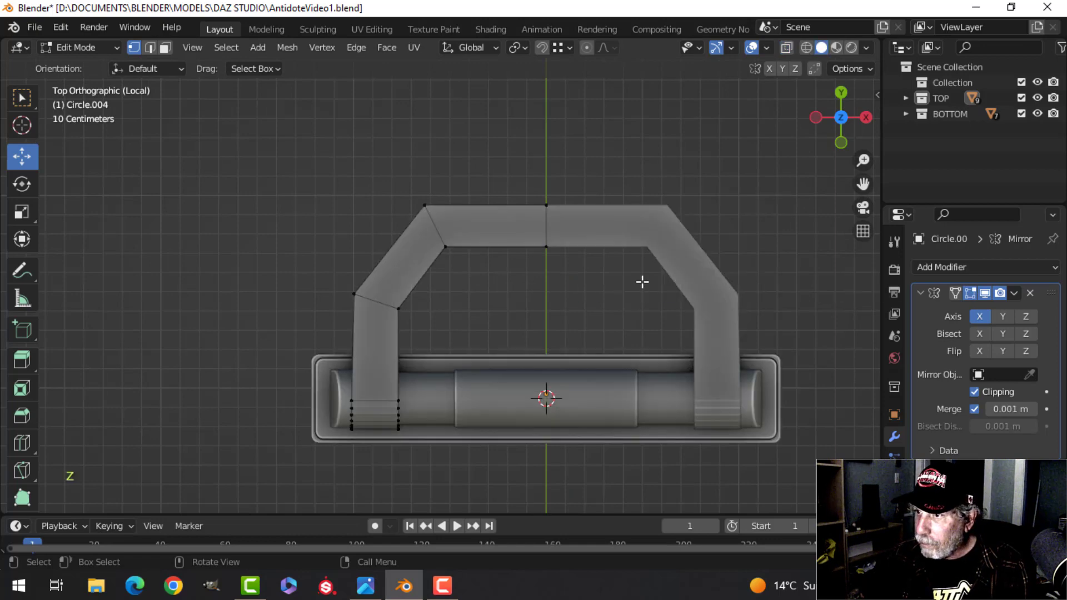
{"action": "scroll", "coordinate": [635, 282], "scroll_direction": "up", "scroll_amount": 1}
{"action": "scroll", "coordinate": [628, 283], "scroll_direction": "down", "scroll_amount": 2}
{"action": "scroll", "coordinate": [622, 321], "scroll_direction": "up", "scroll_amount": 1}
{"action": "scroll", "coordinate": [615, 314], "scroll_direction": "up", "scroll_amount": 1}
{"action": "middle_click_drag", "start_coordinate": [607, 303], "coordinate": [599, 252], "text": "shift"}
{"action": "scroll", "coordinate": [586, 274], "scroll_direction": "down", "scroll_amount": 1}
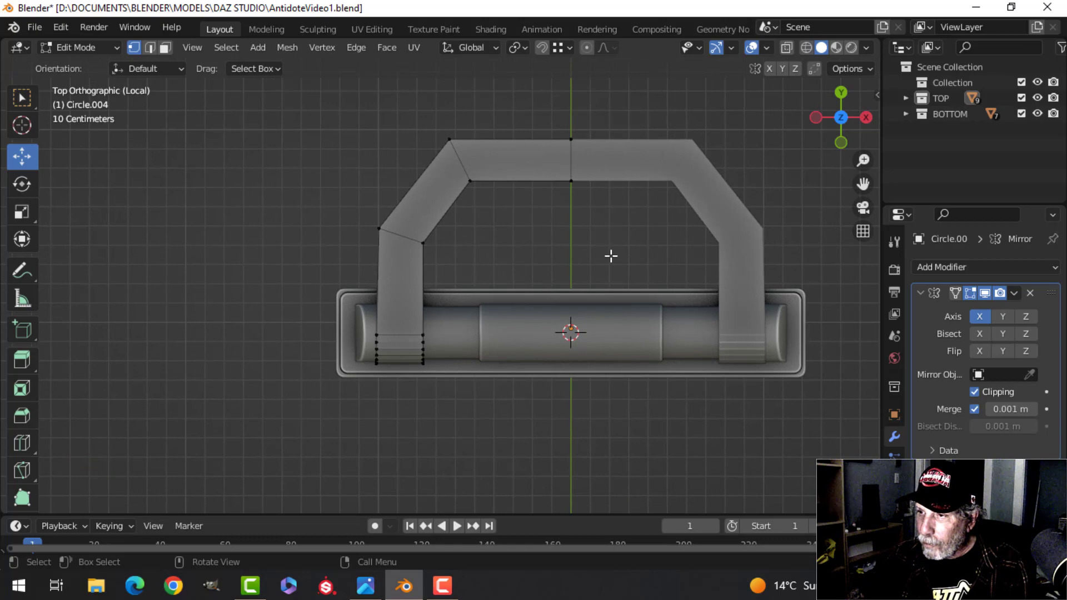
Step: Move the loop's left arm and corner vertices about 0.114 m inward along X, keeping the centre vertices in place
{"action": "key", "text": "z"}
{"action": "left_click", "coordinate": [484, 255]}
{"action": "key", "text": "b"}
{"action": "left_click_drag", "start_coordinate": [315, 104], "coordinate": [483, 392]}
{"action": "key", "text": "g"}
{"action": "key", "text": "x"}
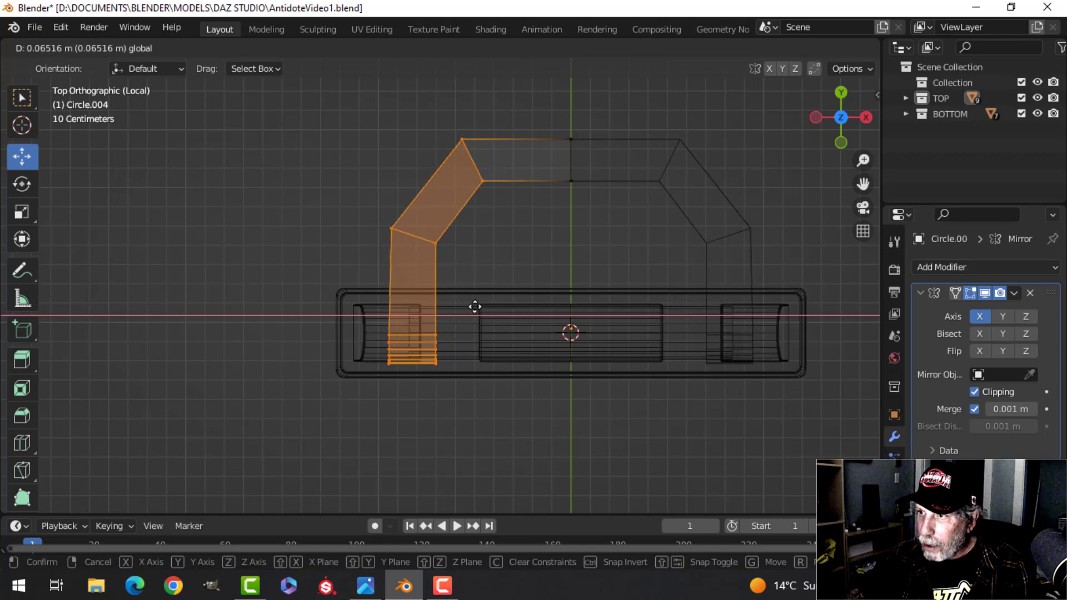
{"action": "left_click", "coordinate": [483, 305]}
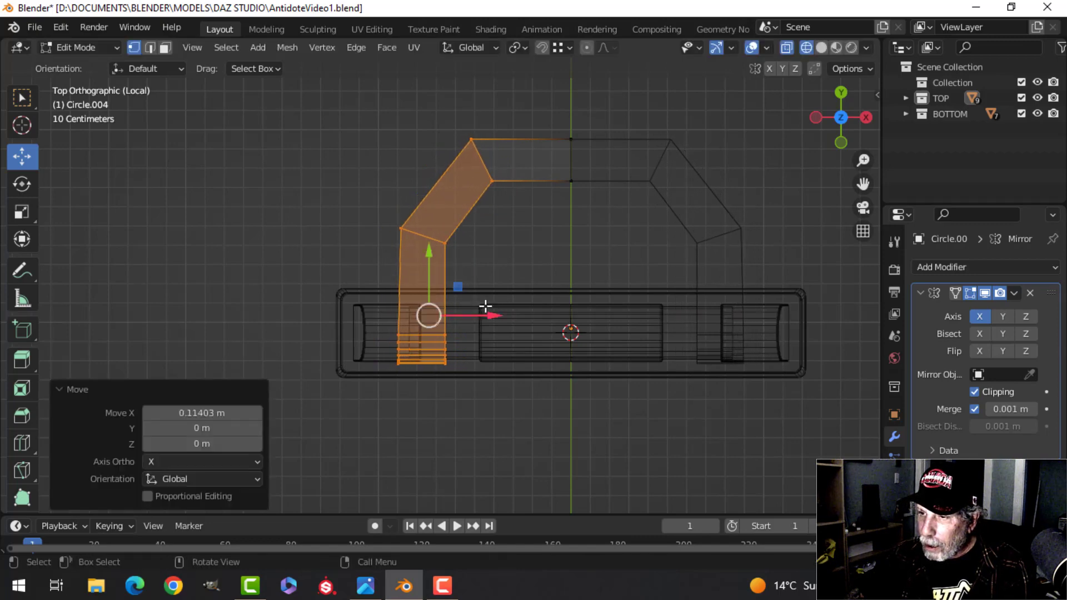
{"action": "key", "text": "z"}
{"action": "left_click", "coordinate": [578, 303]}
{"action": "mouse_move", "coordinate": [578, 303]}
{"action": "middle_mouse_down"}
{"action": "mouse_move", "coordinate": [546, 231]}
{"action": "mouse_move", "coordinate": [503, 250]}
{"action": "mouse_move", "coordinate": [499, 281]}
{"action": "mouse_move", "coordinate": [436, 288]}
{"action": "mouse_move", "coordinate": [435, 267]}
{"action": "middle_mouse_up"}
{"action": "scroll", "coordinate": [536, 260], "scroll_direction": "down", "scroll_amount": 2}
{"action": "key", "text": "alt+a"}
{"action": "scroll", "coordinate": [432, 280], "scroll_direction": "up", "scroll_amount": 1}
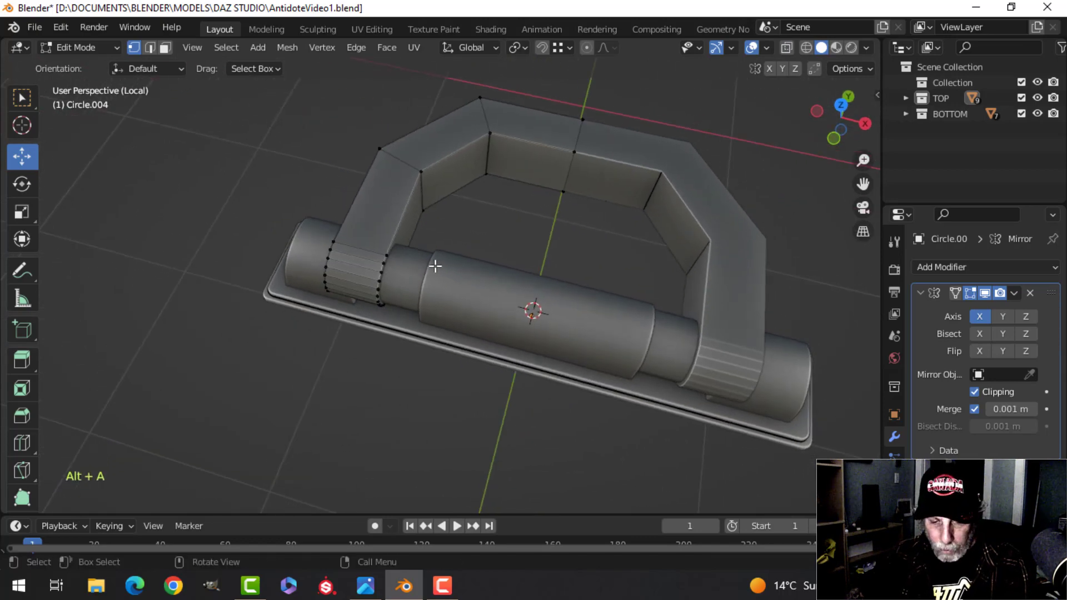
{"action": "left_click", "coordinate": [425, 187], "text": "alt+shift"}
{"action": "key", "text": "alt+a"}
{"action": "middle_click_drag", "start_coordinate": [500, 203], "coordinate": [539, 220]}
{"action": "left_click", "coordinate": [518, 170], "text": "alt+shift"}
{"action": "key", "text": "alt+a"}
Step: Merge all of the loop's vertices by distance at 0.0001 m and recalculate its normals to the outside
{"action": "key", "text": "a"}
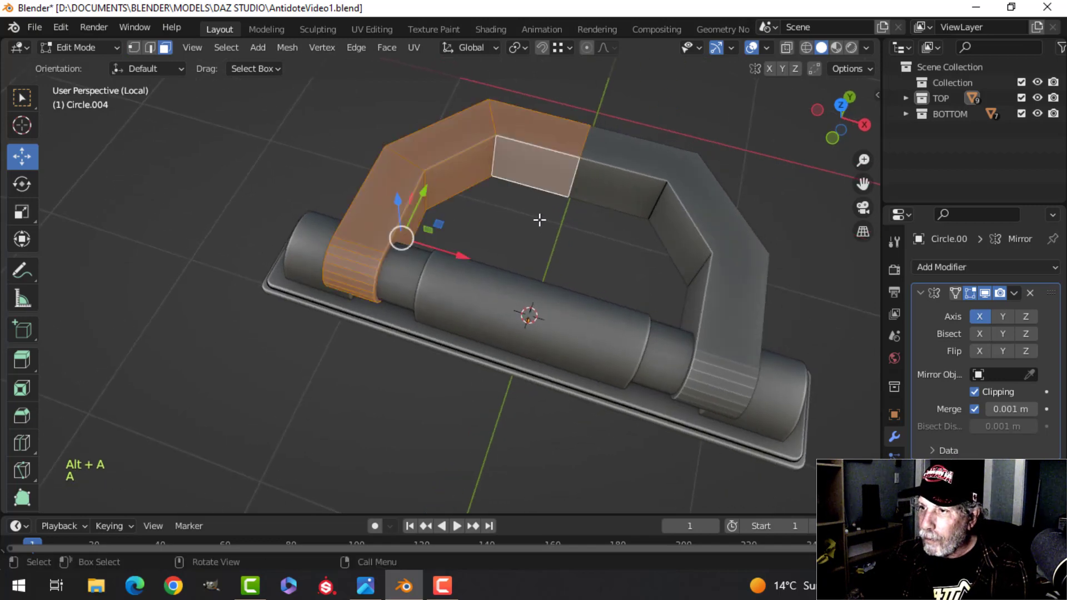
{"action": "key", "text": "m"}
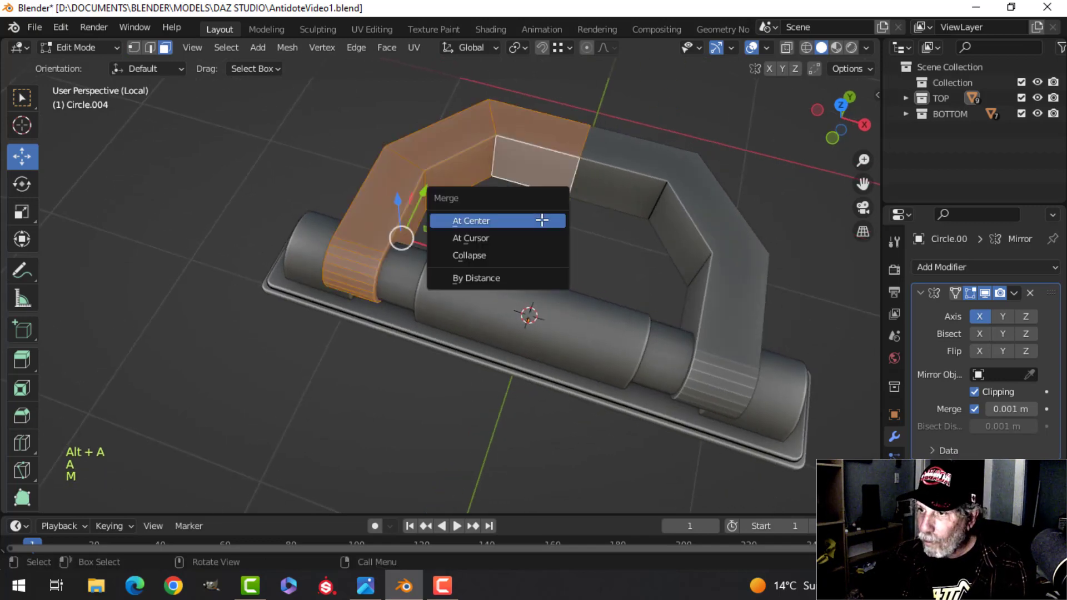
{"action": "left_click", "coordinate": [515, 278]}
{"action": "key", "text": "alt+n"}
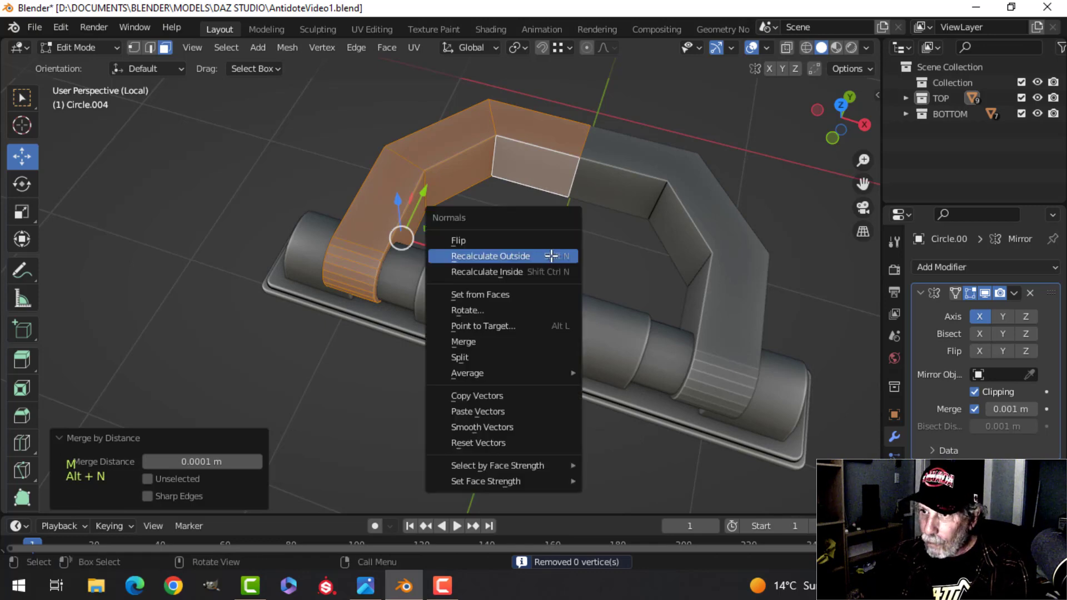
{"action": "left_click", "coordinate": [551, 255]}
{"action": "key", "text": "alt+a"}
Step: Examine the handle loop's shape and shading from the front, above and inside the opening
{"action": "middle_click_drag", "start_coordinate": [551, 255], "coordinate": [491, 206]}
{"action": "key", "text": "Tab"}
{"action": "key", "text": "alt+a"}
{"action": "key", "text": "Tab"}
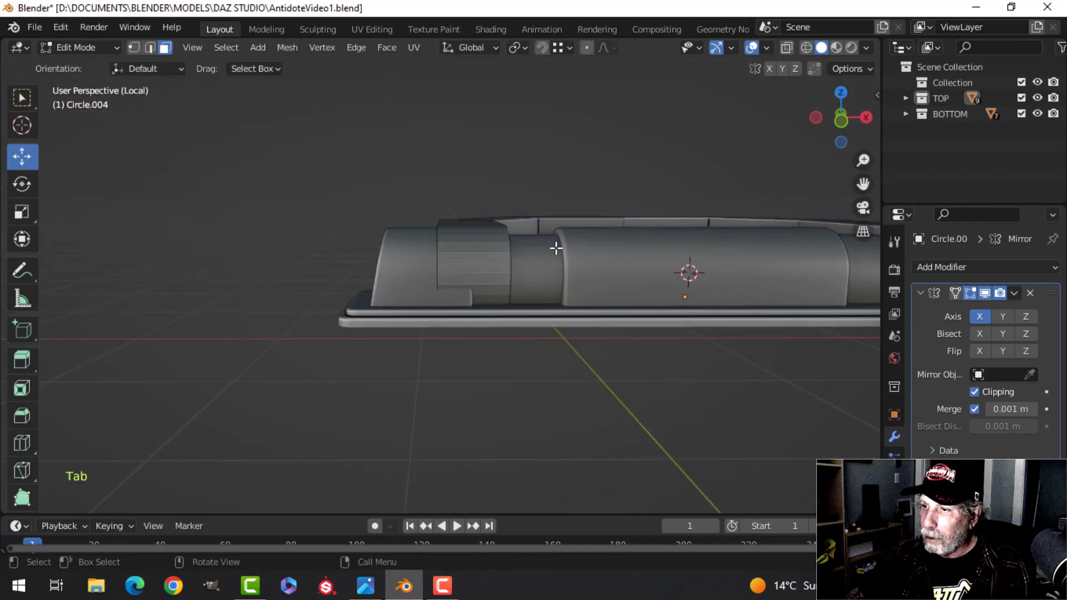
{"action": "key", "text": "a"}
{"action": "middle_click_drag", "start_coordinate": [555, 245], "coordinate": [562, 301]}
{"action": "middle_click_drag", "start_coordinate": [552, 243], "coordinate": [519, 353]}
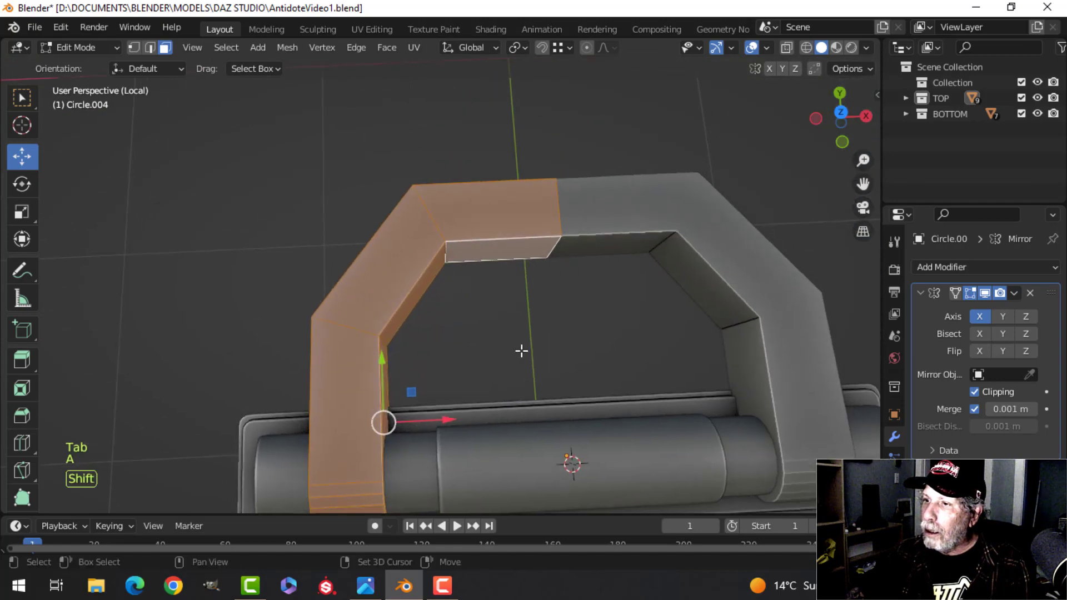
{"action": "key", "text": "alt+a"}
{"action": "mouse_move", "coordinate": [614, 257]}
{"action": "middle_mouse_down"}
{"action": "mouse_move", "coordinate": [427, 260]}
{"action": "mouse_move", "coordinate": [485, 272]}
{"action": "middle_mouse_up"}
Step: Delete the internal face between the two halves of the handle loop at the mirror centre
{"action": "key", "text": "3"}
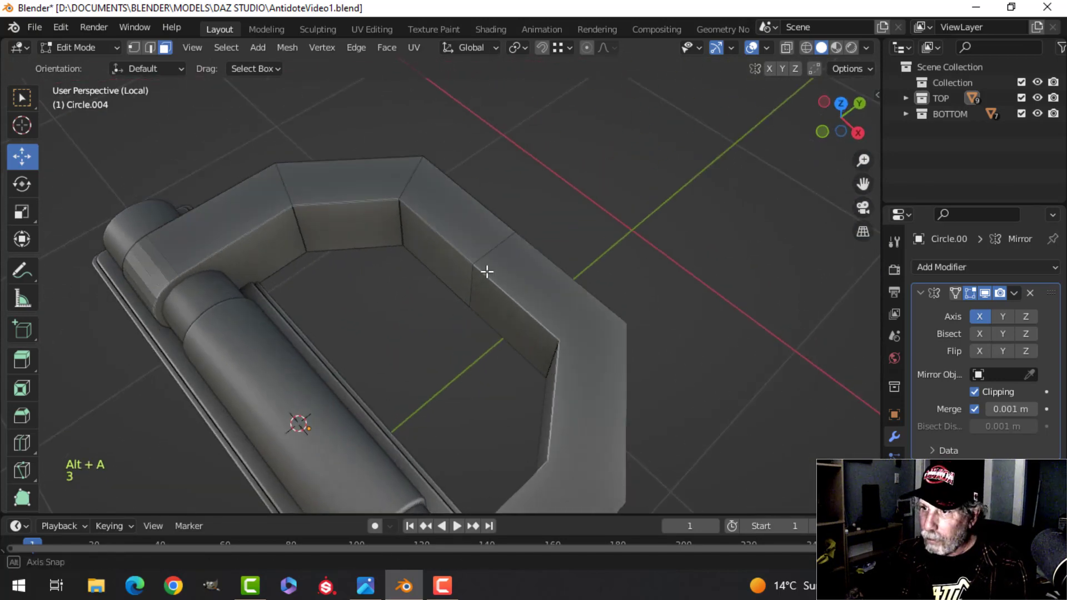
{"action": "key", "text": "z"}
{"action": "middle_click_drag", "start_coordinate": [523, 302], "coordinate": [562, 304]}
{"action": "key", "text": "x"}
{"action": "left_click", "coordinate": [460, 251]}
{"action": "scroll", "coordinate": [547, 292], "scroll_direction": "down", "scroll_amount": 3}
{"action": "key", "text": "KP_7"}
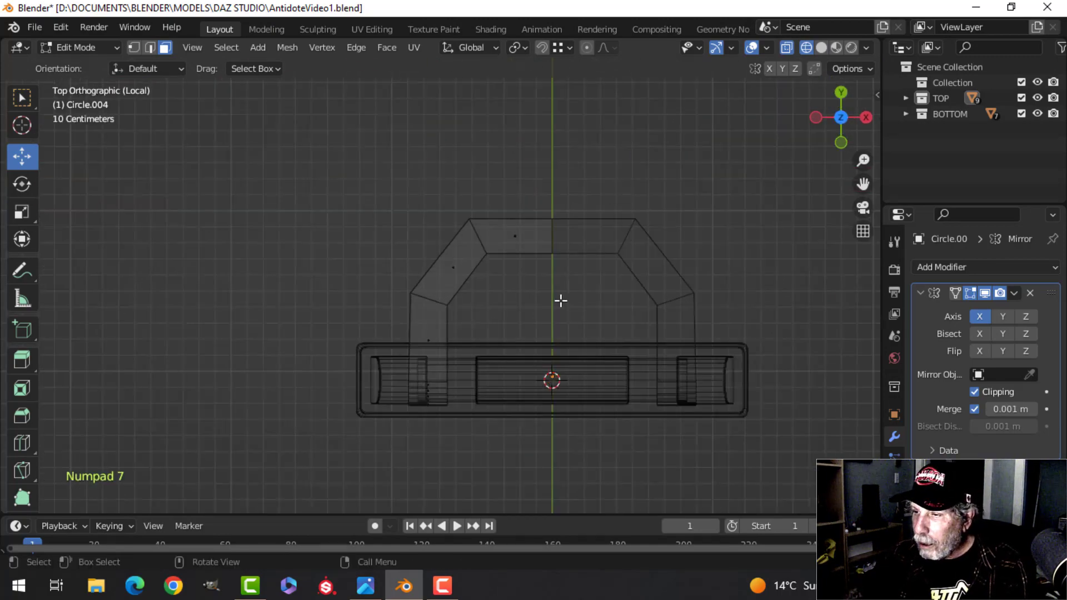
Step: Examine the briefcase handle in the reference image communications-gear-large.jpg and return to the Blender model
{"action": "left_click", "coordinate": [367, 589]}
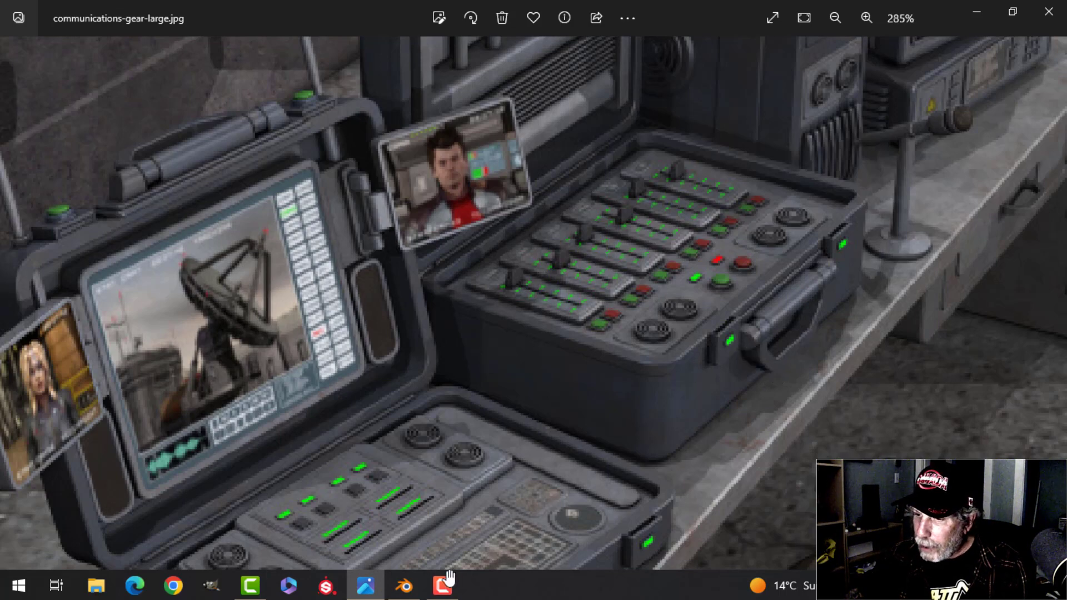
{"action": "left_click", "coordinate": [404, 587]}
{"action": "scroll", "coordinate": [447, 359], "scroll_direction": "up", "scroll_amount": 1}
{"action": "scroll", "coordinate": [560, 360], "scroll_direction": "down", "scroll_amount": 3}
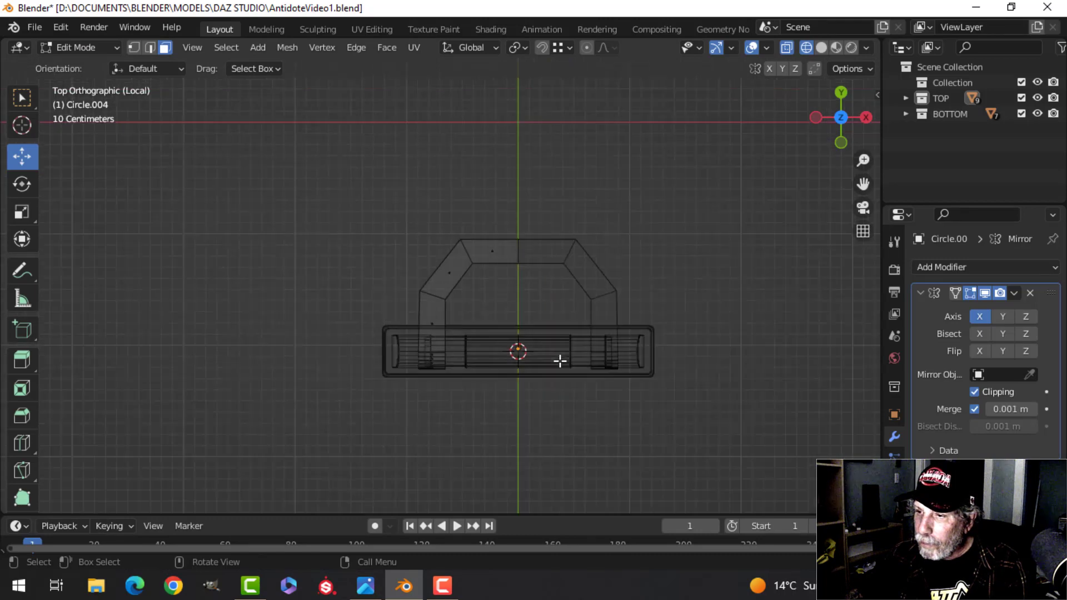
{"action": "scroll", "coordinate": [559, 362], "scroll_direction": "up", "scroll_amount": 1}
{"action": "scroll", "coordinate": [560, 362], "scroll_direction": "up", "scroll_amount": 1}
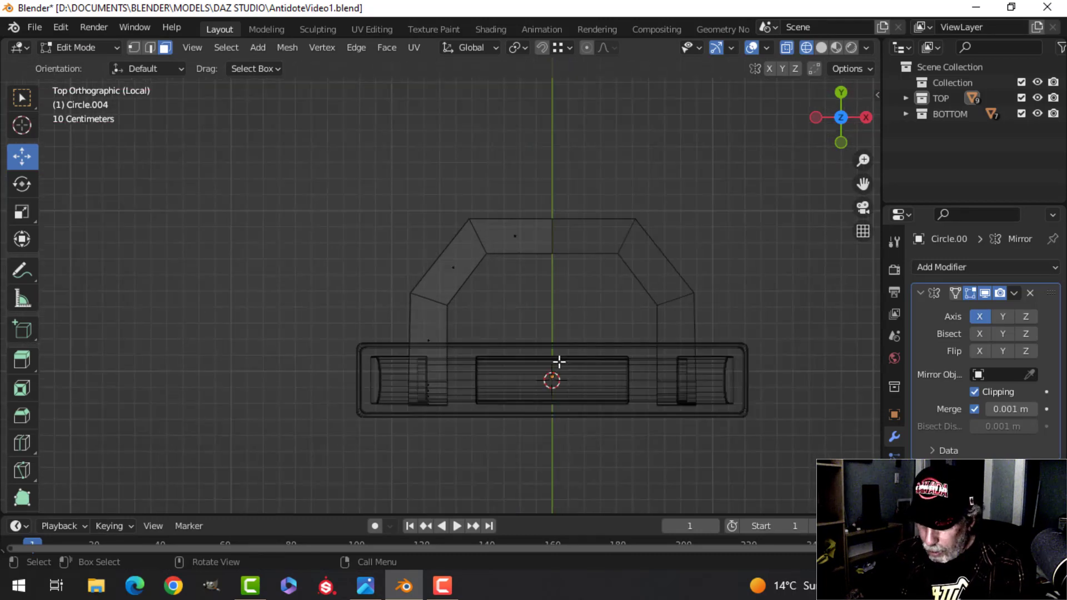
Step: Leave local view and examine the handle on the open briefcase in solid shading
{"action": "middle_click_drag", "start_coordinate": [560, 362], "coordinate": [559, 362]}
{"action": "key", "text": "z"}
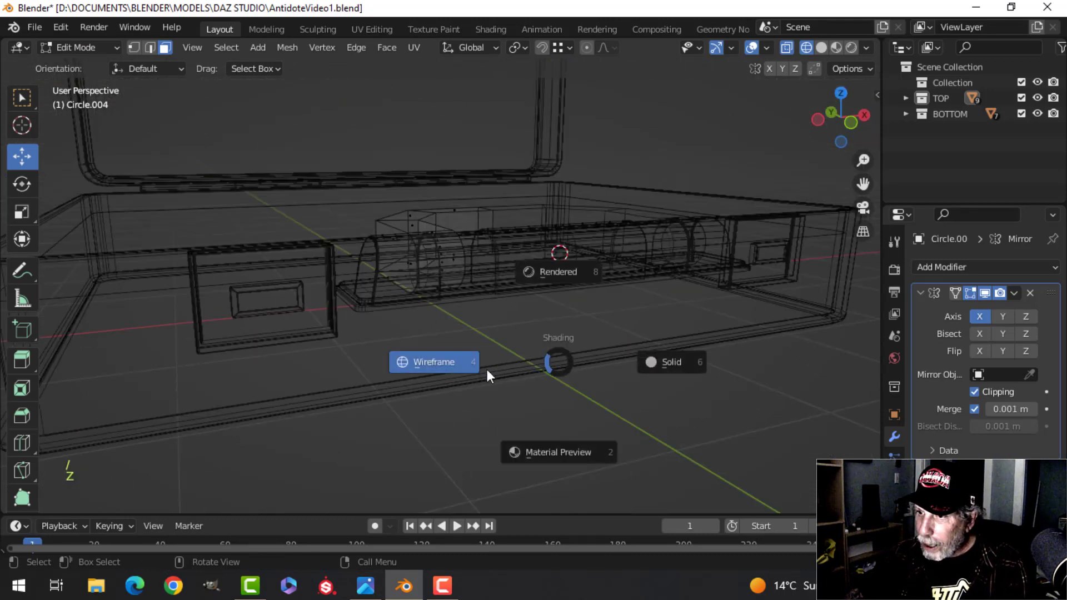
{"action": "left_click", "coordinate": [491, 359]}
{"action": "key", "text": "z"}
{"action": "left_click", "coordinate": [617, 366]}
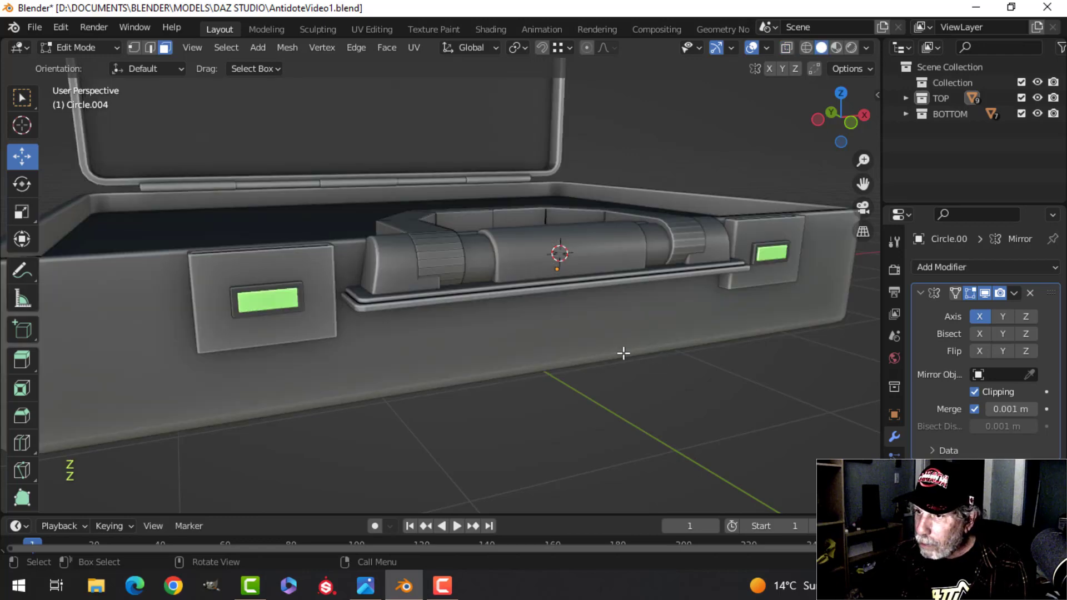
{"action": "middle_click_drag", "start_coordinate": [623, 353], "coordinate": [492, 344]}
{"action": "scroll", "coordinate": [572, 376], "scroll_direction": "down", "scroll_amount": 2}
{"action": "scroll", "coordinate": [531, 360], "scroll_direction": "up", "scroll_amount": 2}
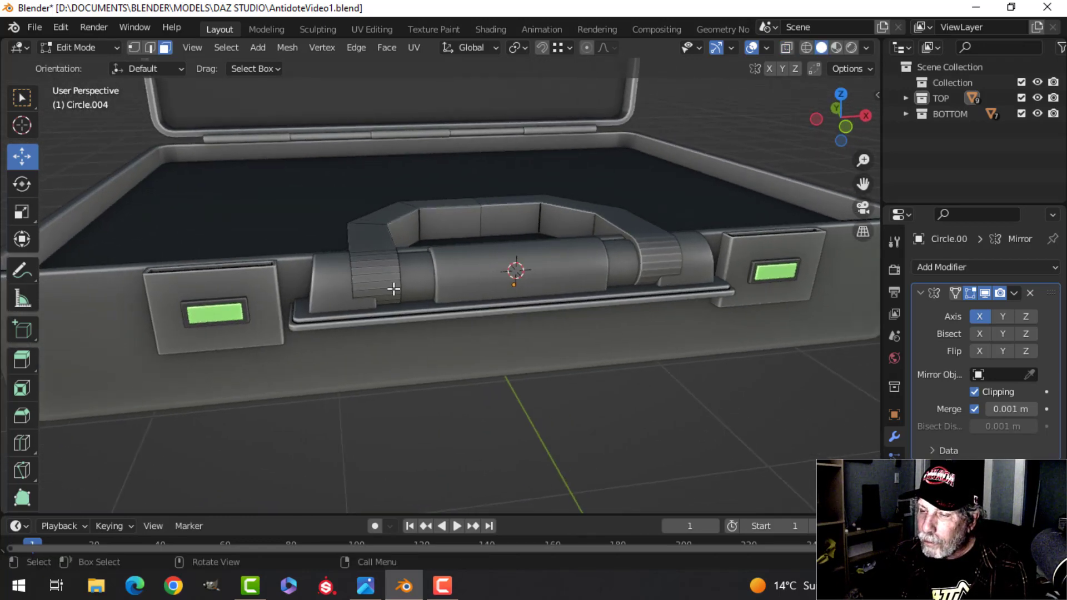
Step: Shorten the grip's mirrored end caps by moving the inner-end geometry about -0.108 m along X
{"action": "key", "text": "Tab"}
{"action": "left_click", "coordinate": [340, 290]}
{"action": "key", "text": "Tab"}
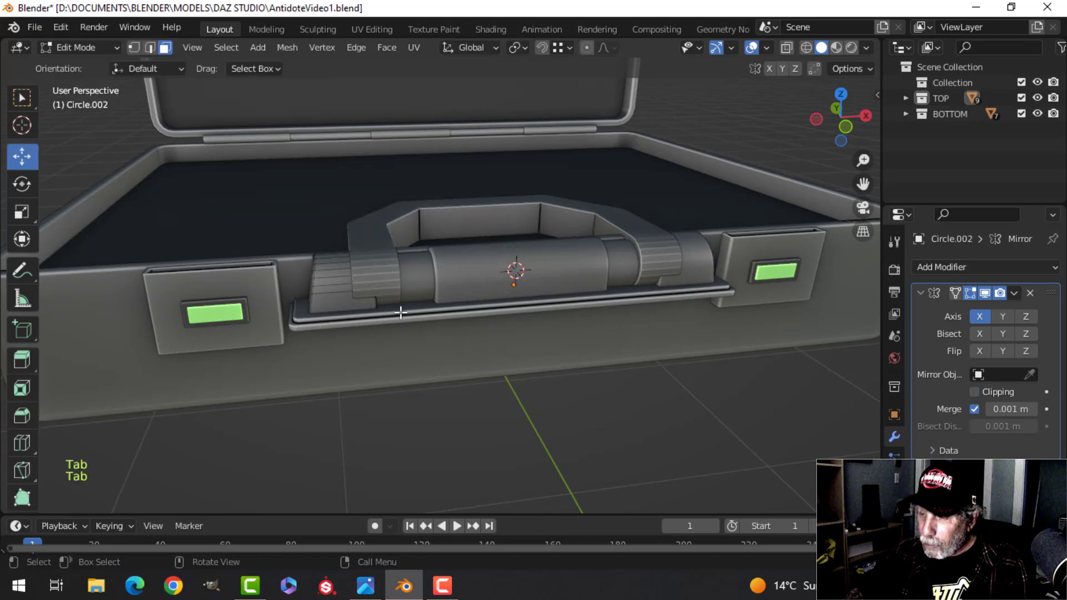
{"action": "key", "text": "KP_1"}
{"action": "key", "text": "z"}
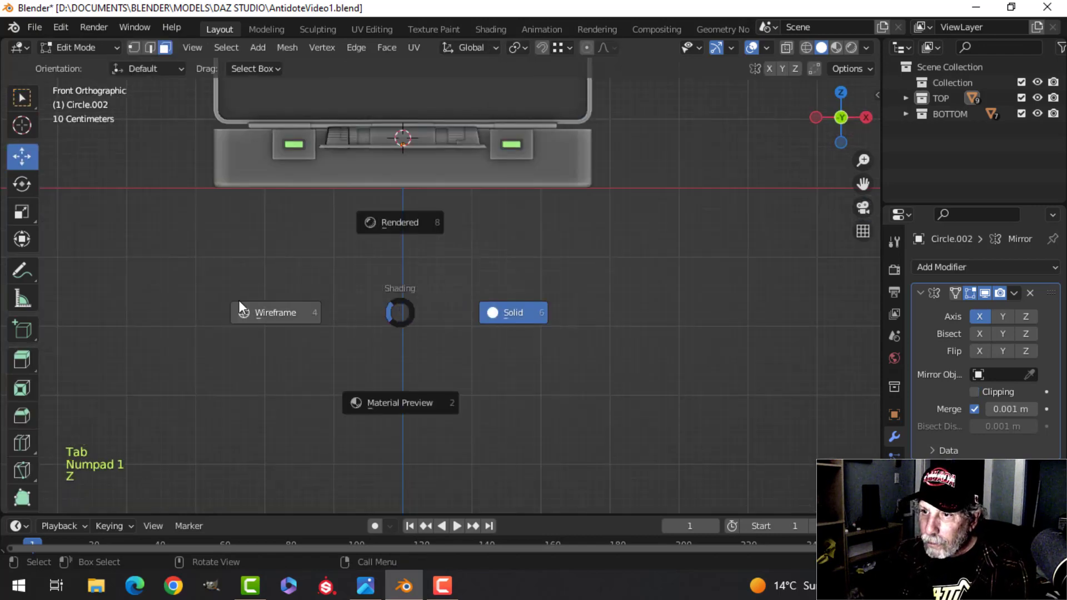
{"action": "left_click", "coordinate": [275, 309]}
{"action": "scroll", "coordinate": [364, 224], "scroll_direction": "up", "scroll_amount": 2}
{"action": "middle_click_drag", "start_coordinate": [364, 224], "coordinate": [434, 440], "text": "shift"}
{"action": "scroll", "coordinate": [433, 441], "scroll_direction": "up", "scroll_amount": 3}
{"action": "middle_click_drag", "start_coordinate": [394, 383], "coordinate": [431, 389], "text": "shift"}
{"action": "scroll", "coordinate": [389, 355], "scroll_direction": "up", "scroll_amount": 3}
{"action": "key", "text": "b"}
{"action": "left_click_drag", "start_coordinate": [387, 409], "coordinate": [362, 275]}
{"action": "left_click_drag", "start_coordinate": [342, 194], "coordinate": [342, 194]}
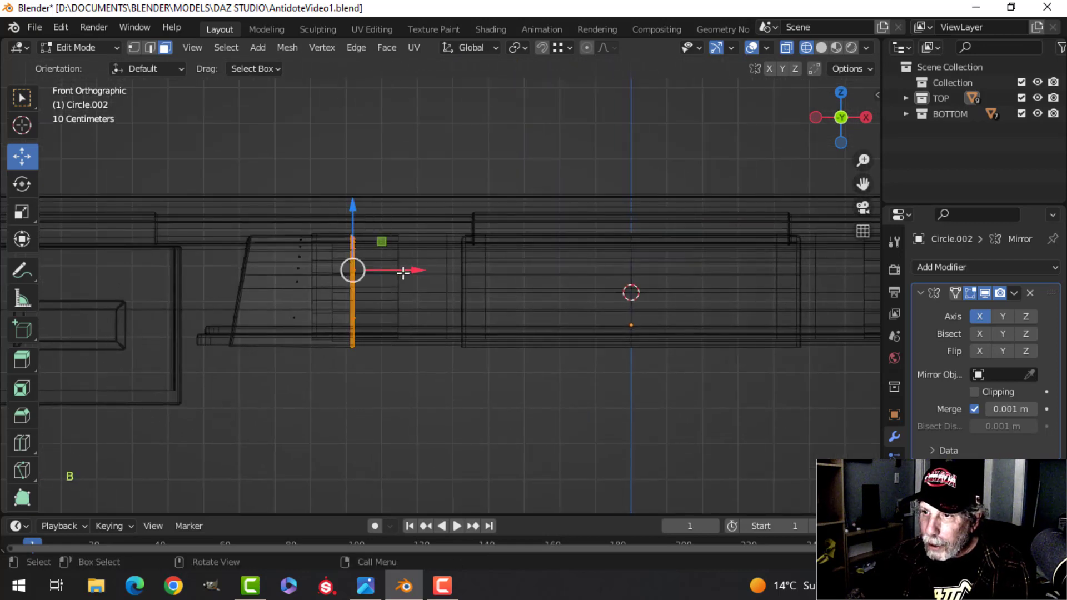
{"action": "key", "text": "g"}
{"action": "key", "text": "x"}
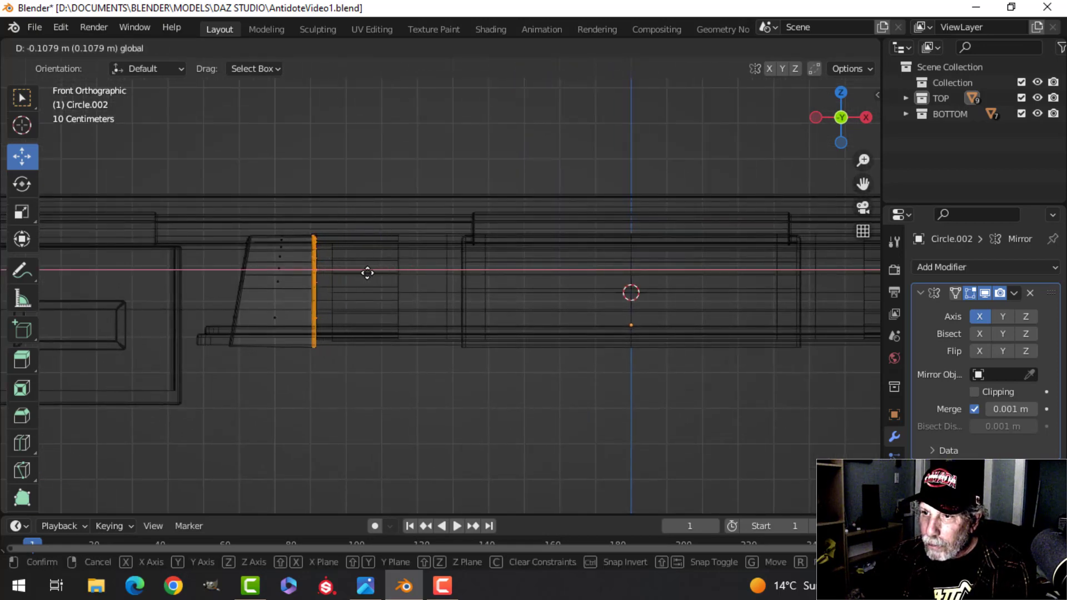
{"action": "left_click", "coordinate": [367, 273]}
{"action": "key", "text": "z"}
{"action": "left_click", "coordinate": [477, 272]}
{"action": "key", "text": "Tab"}
{"action": "scroll", "coordinate": [412, 253], "scroll_direction": "down", "scroll_amount": 1}
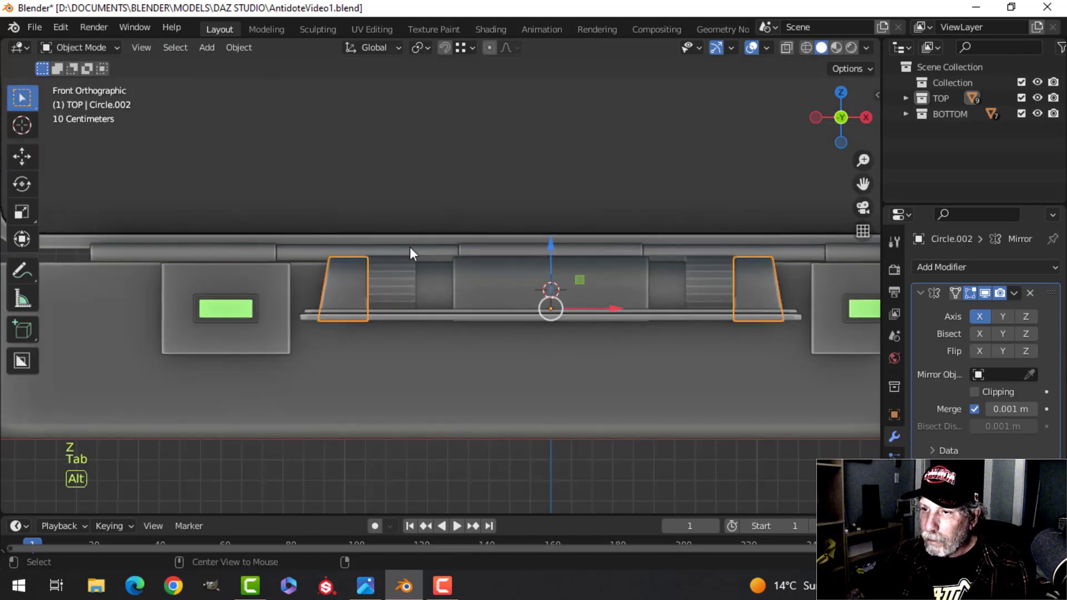
Step: Examine the handle loop's mesh and how it sits between the grip's shortened end caps
{"action": "key", "text": "alt+a"}
{"action": "middle_click_drag", "start_coordinate": [412, 253], "coordinate": [465, 323]}
{"action": "left_click", "coordinate": [374, 192]}
{"action": "key", "text": "Tab"}
{"action": "key", "text": "a"}
{"action": "scroll", "coordinate": [443, 236], "scroll_direction": "down", "scroll_amount": 3}
{"action": "left_click_drag", "start_coordinate": [484, 380], "coordinate": [492, 381]}
{"action": "key", "text": "Tab"}
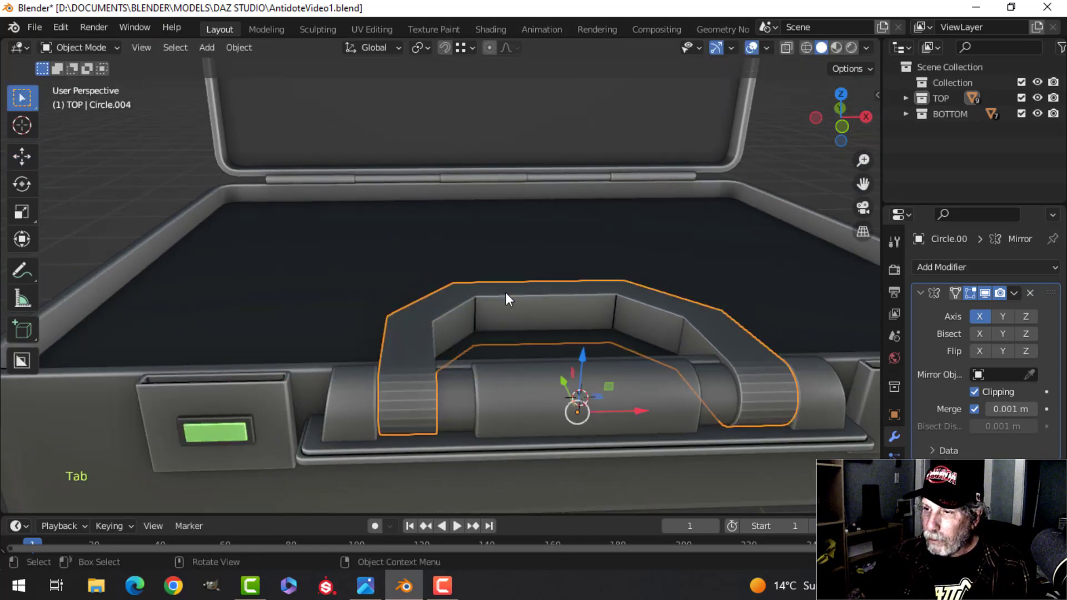
Step: Open the handle loop for vertex editing in a wireframe top view with nothing selected
{"action": "middle_click_drag", "start_coordinate": [506, 292], "coordinate": [425, 301]}
{"action": "scroll", "coordinate": [715, 334], "scroll_direction": "down", "scroll_amount": 4}
{"action": "key", "text": "alt+a"}
{"action": "left_click", "coordinate": [426, 301]}
{"action": "key", "text": "Tab"}
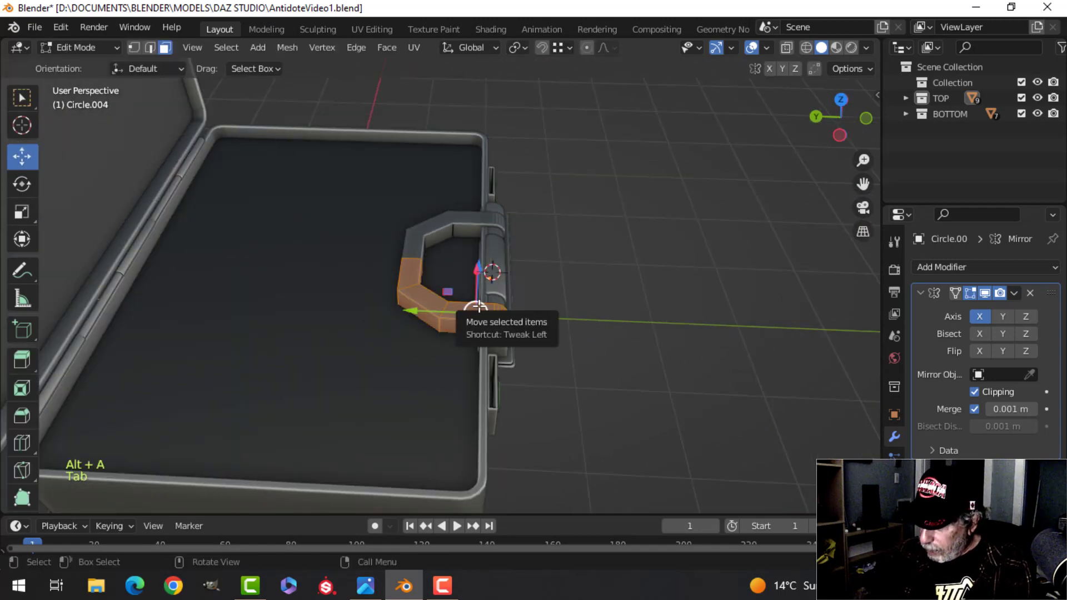
{"action": "key", "text": "KP_7"}
{"action": "scroll", "coordinate": [363, 243], "scroll_direction": "up", "scroll_amount": 3}
{"action": "key", "text": "alt+a"}
{"action": "middle_click_drag", "start_coordinate": [341, 245], "coordinate": [457, 202], "text": "shift"}
{"action": "key", "text": "z"}
{"action": "left_click", "coordinate": [415, 205]}
{"action": "left_click_drag", "start_coordinate": [404, 189], "coordinate": [572, 256]}
{"action": "scroll", "coordinate": [531, 245], "scroll_direction": "up", "scroll_amount": 2}
{"action": "key", "text": "alt+a"}
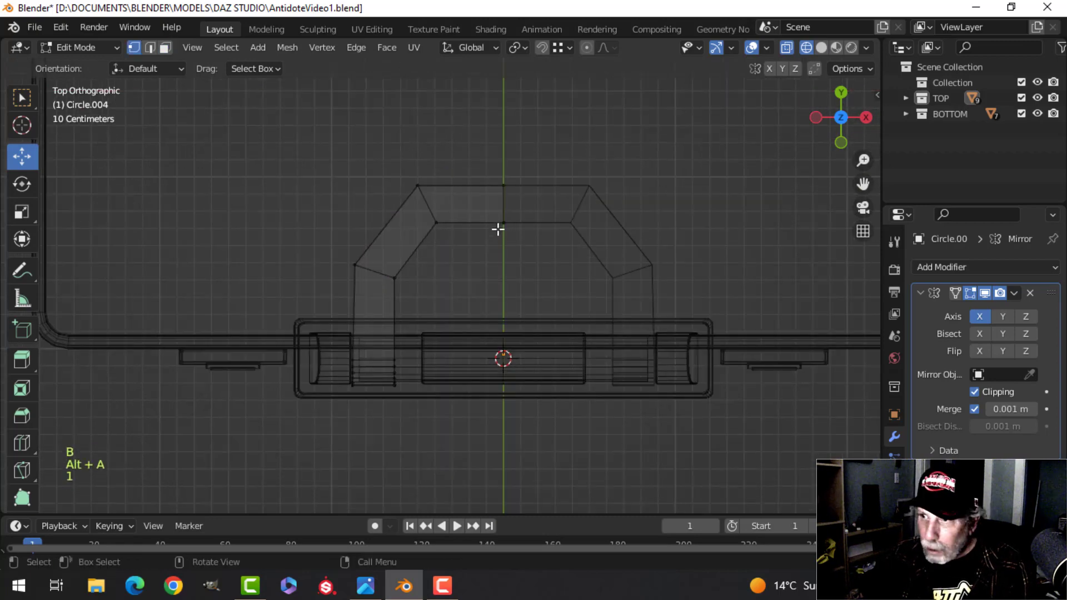
Step: Try to shorten the handle loop by moving only its outermost crossbar vertices along Y, and undo it
{"action": "key", "text": "b"}
{"action": "left_click_drag", "start_coordinate": [395, 155], "coordinate": [526, 231]}
{"action": "left_click_drag", "start_coordinate": [468, 162], "coordinate": [469, 184]}
{"action": "key", "text": "ctrl+z"}
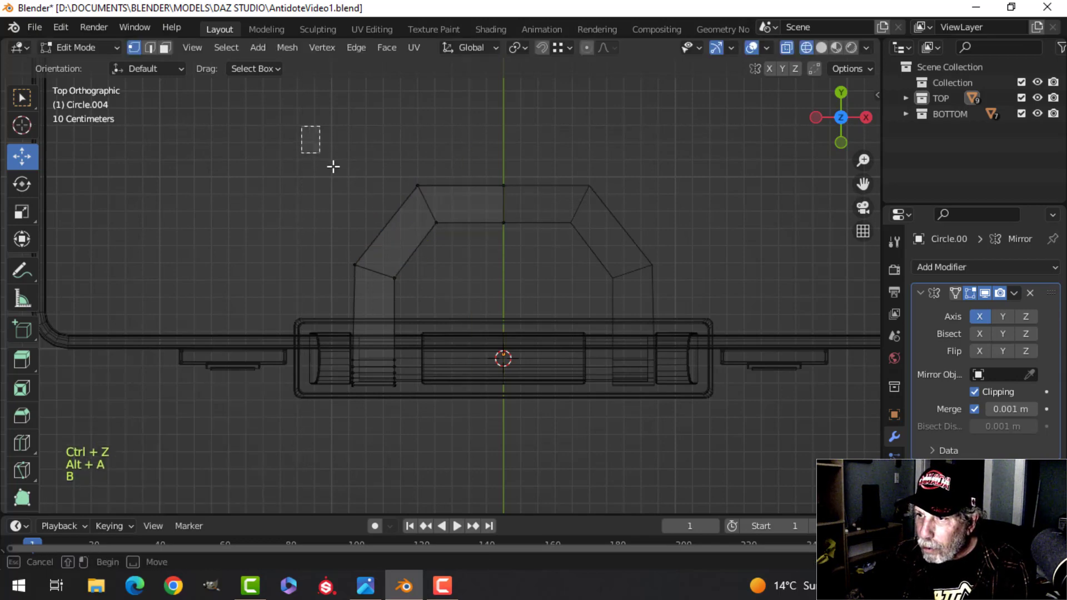
Step: Shorten the handle loop by moving its crossbar and angled-corner vertices about -0.087 m along Y
{"action": "left_click_drag", "start_coordinate": [333, 166], "coordinate": [518, 286]}
{"action": "left_click_drag", "start_coordinate": [445, 173], "coordinate": [440, 188]}
{"action": "key", "text": "z"}
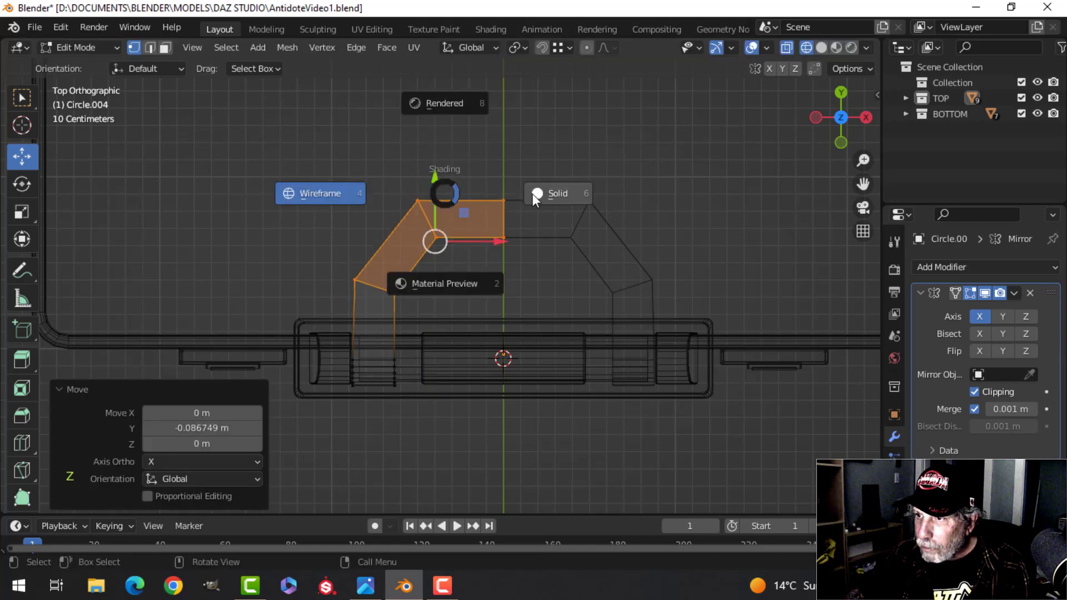
{"action": "left_click", "coordinate": [532, 195]}
{"action": "key", "text": "Tab"}
{"action": "scroll", "coordinate": [557, 272], "scroll_direction": "down", "scroll_amount": 5}
{"action": "key", "text": "alt+a"}
Step: Widen the grip's mirrored centre sleeve by moving its outer-end vertices about -0.137 m along X
{"action": "scroll", "coordinate": [556, 275], "scroll_direction": "up", "scroll_amount": 3}
{"action": "mouse_move", "coordinate": [540, 259]}
{"action": "middle_mouse_down", "text": "shift"}
{"action": "mouse_move", "coordinate": [502, 184]}
{"action": "mouse_move", "coordinate": [493, 187]}
{"action": "middle_mouse_up", "text": "shift"}
{"action": "middle_click_drag", "start_coordinate": [482, 205], "coordinate": [448, 231]}
{"action": "scroll", "coordinate": [478, 183], "scroll_direction": "up", "scroll_amount": 1}
{"action": "left_click", "coordinate": [474, 195]}
{"action": "scroll", "coordinate": [473, 195], "scroll_direction": "down", "scroll_amount": 3}
{"action": "key", "text": "Tab"}
{"action": "key", "text": "a"}
{"action": "middle_click_drag", "start_coordinate": [505, 214], "coordinate": [531, 302]}
{"action": "scroll", "coordinate": [487, 206], "scroll_direction": "up", "scroll_amount": 2}
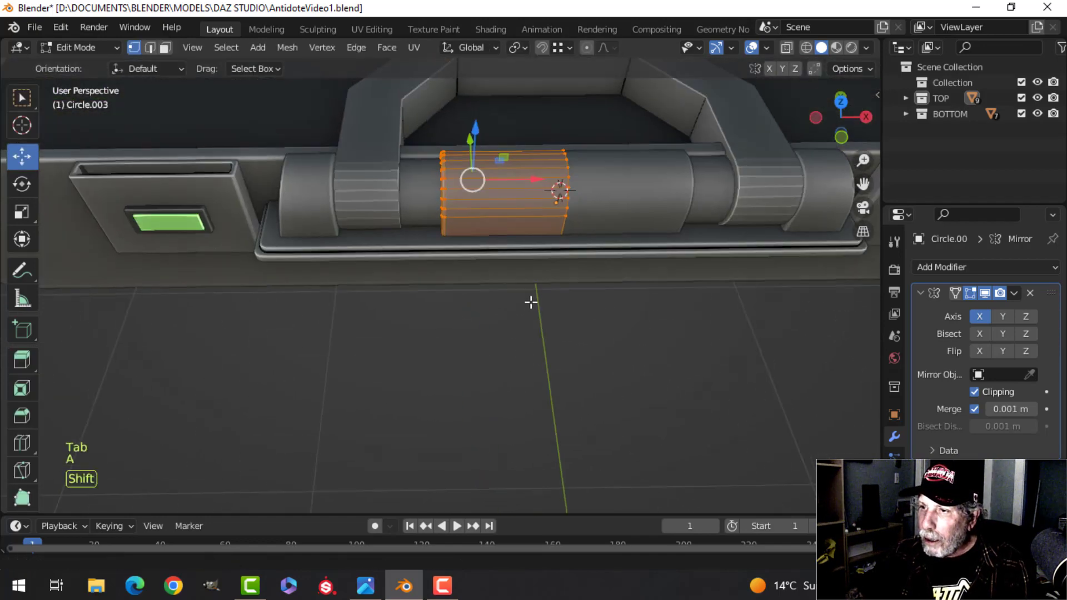
{"action": "key", "text": "alt+a"}
{"action": "key", "text": "KP_1"}
{"action": "key", "text": "z"}
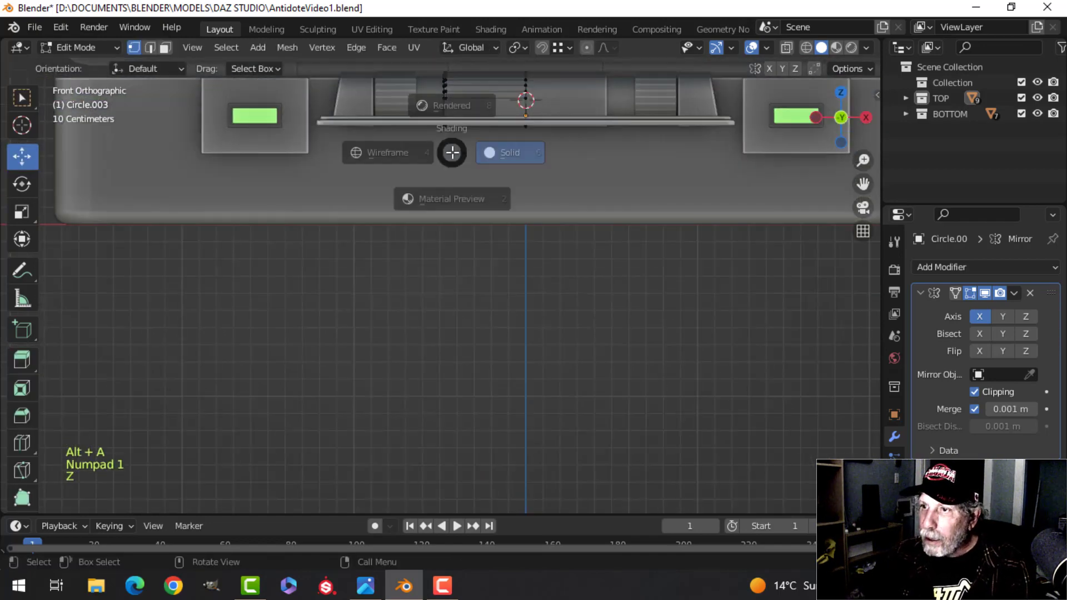
{"action": "left_click", "coordinate": [345, 155]}
{"action": "key", "text": "b"}
{"action": "left_click_drag", "start_coordinate": [416, 119], "coordinate": [495, 219]}
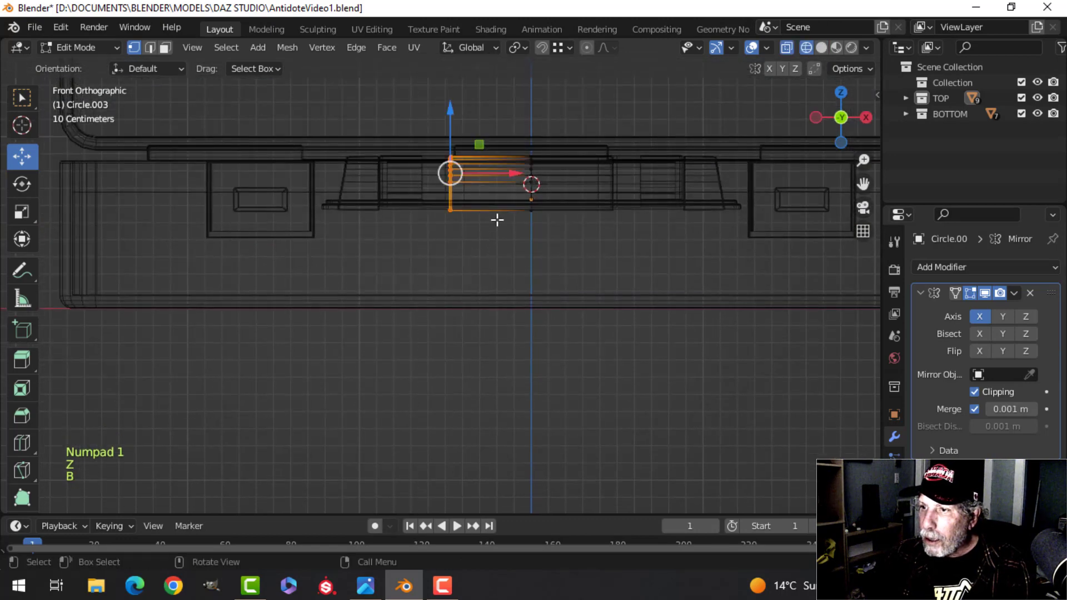
{"action": "middle_click_drag", "start_coordinate": [496, 219], "coordinate": [502, 266], "text": "shift"}
{"action": "left_click_drag", "start_coordinate": [505, 237], "coordinate": [494, 237]}
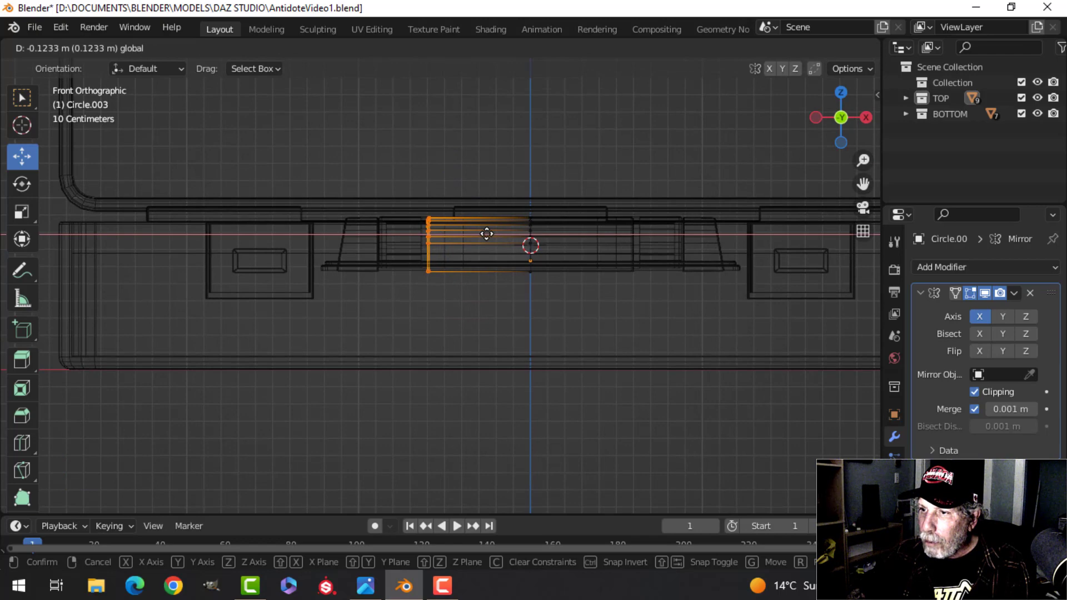
{"action": "left_click_drag", "start_coordinate": [485, 233], "coordinate": [484, 232]}
{"action": "key", "text": "z"}
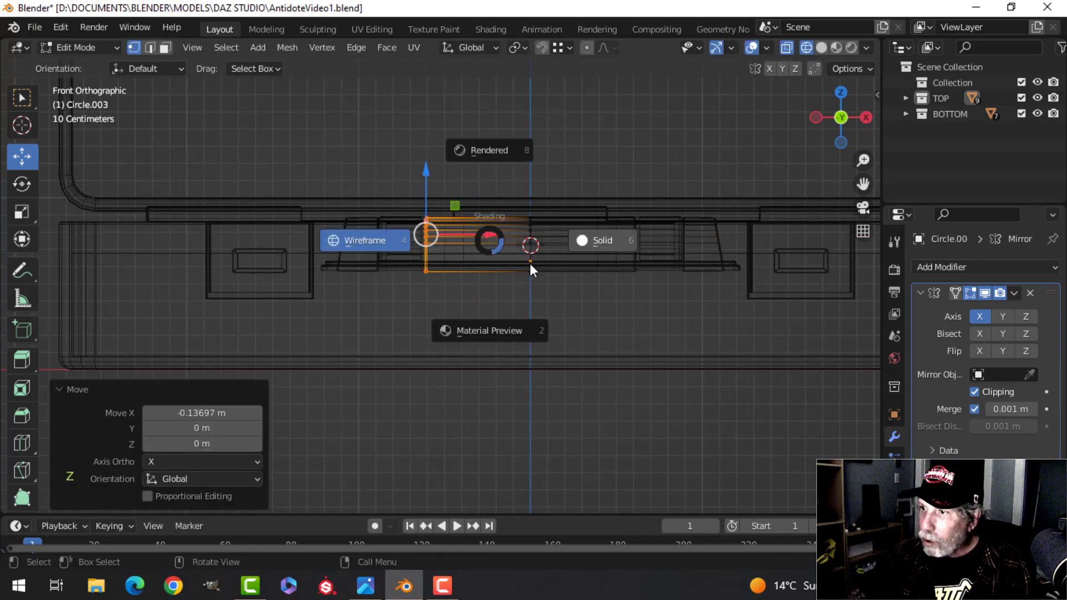
{"action": "left_click", "coordinate": [596, 245]}
{"action": "key", "text": "alt+a"}
{"action": "key", "text": "Tab"}
{"action": "key", "text": "alt+a"}
Step: Examine the fit of the handle loop, centre sleeve and end caps from several angles
{"action": "mouse_move", "coordinate": [476, 199]}
{"action": "middle_mouse_down"}
{"action": "mouse_move", "coordinate": [511, 330]}
{"action": "mouse_move", "coordinate": [445, 290]}
{"action": "middle_mouse_up"}
{"action": "scroll", "coordinate": [510, 331], "scroll_direction": "up", "scroll_amount": 5}
{"action": "scroll", "coordinate": [440, 273], "scroll_direction": "up", "scroll_amount": 5}
{"action": "middle_click_drag", "start_coordinate": [515, 269], "coordinate": [548, 210]}
{"action": "scroll", "coordinate": [528, 222], "scroll_direction": "down", "scroll_amount": 5}
{"action": "middle_click_drag", "start_coordinate": [505, 305], "coordinate": [511, 255]}
{"action": "scroll", "coordinate": [534, 272], "scroll_direction": "down", "scroll_amount": 4}
{"action": "scroll", "coordinate": [496, 245], "scroll_direction": "up", "scroll_amount": 4}
Step: Bevel the edge loops at the handle loop's two bends with 3 segments and a width of about 0.028 m
{"action": "left_click", "coordinate": [442, 258]}
{"action": "key", "text": "Tab"}
{"action": "scroll", "coordinate": [475, 286], "scroll_direction": "up", "scroll_amount": 3}
{"action": "key", "text": "alt+a"}
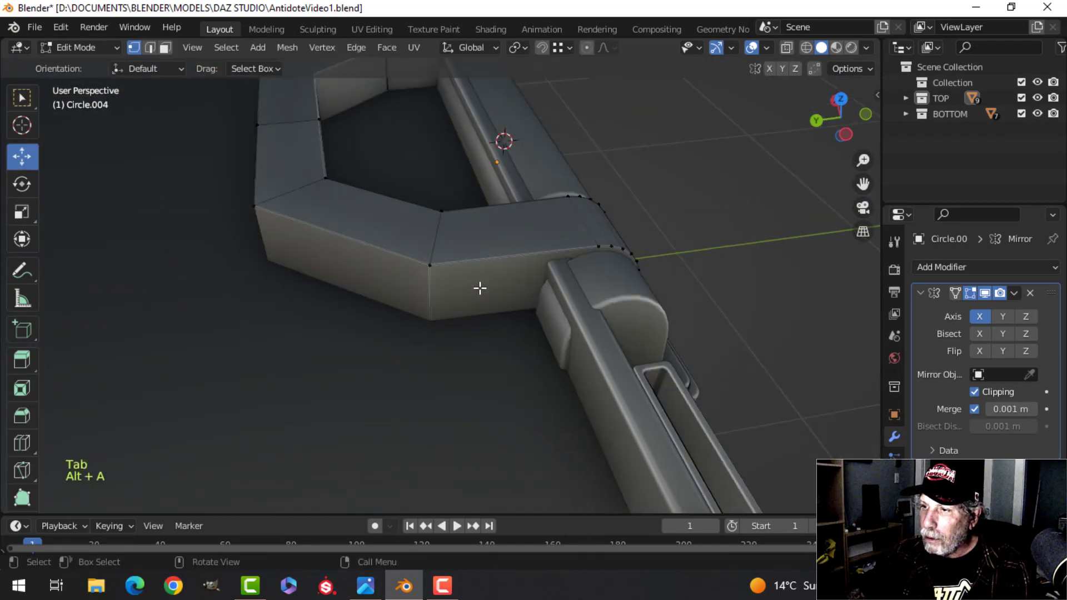
{"action": "scroll", "coordinate": [480, 288], "scroll_direction": "down", "scroll_amount": 2}
{"action": "mouse_move", "coordinate": [480, 288]}
{"action": "middle_mouse_down"}
{"action": "mouse_move", "coordinate": [433, 322]}
{"action": "mouse_move", "coordinate": [443, 288]}
{"action": "mouse_move", "coordinate": [460, 286]}
{"action": "middle_mouse_up"}
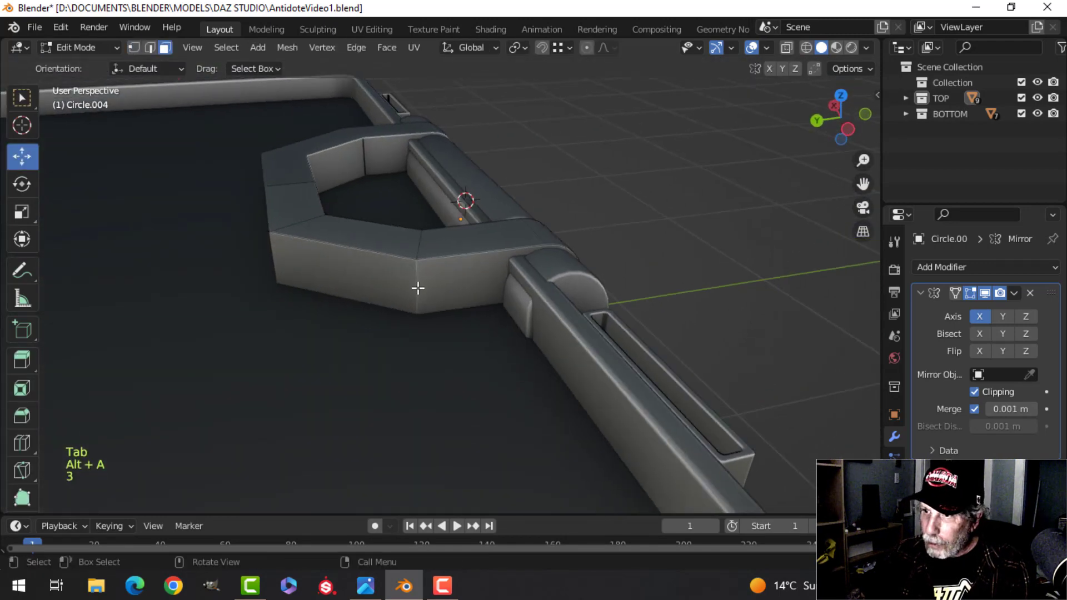
{"action": "left_click", "coordinate": [389, 289]}
{"action": "middle_click_drag", "start_coordinate": [377, 291], "coordinate": [478, 285]}
{"action": "key", "text": "alt+a"}
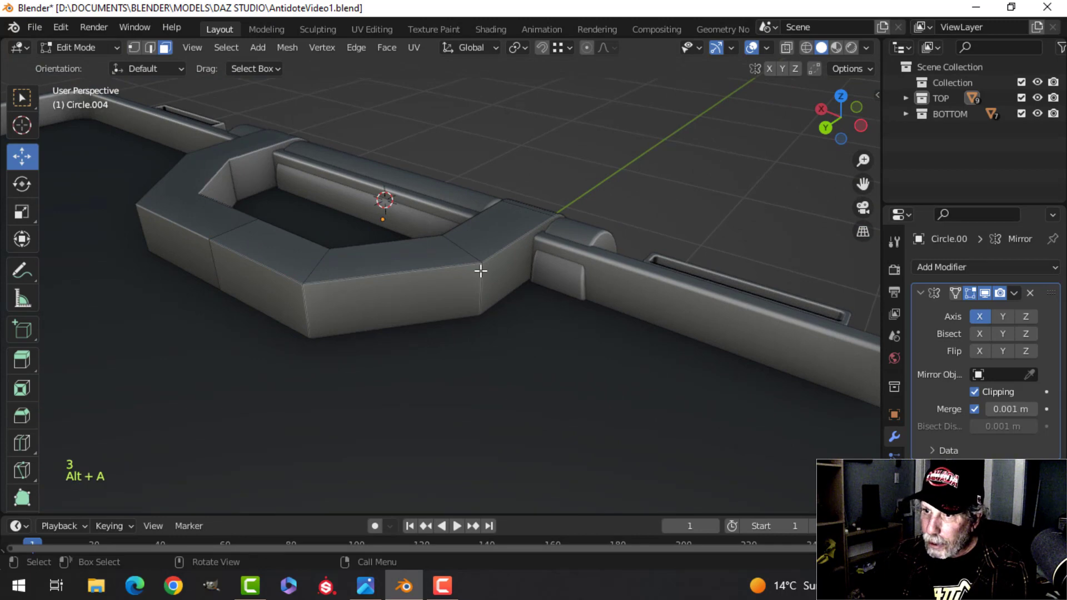
{"action": "left_click", "coordinate": [319, 260], "text": "alt+shift"}
{"action": "middle_click_drag", "start_coordinate": [347, 273], "coordinate": [417, 271]}
{"action": "scroll", "coordinate": [442, 305], "scroll_direction": "up", "scroll_amount": 2}
{"action": "middle_click_drag", "start_coordinate": [438, 315], "coordinate": [442, 315]}
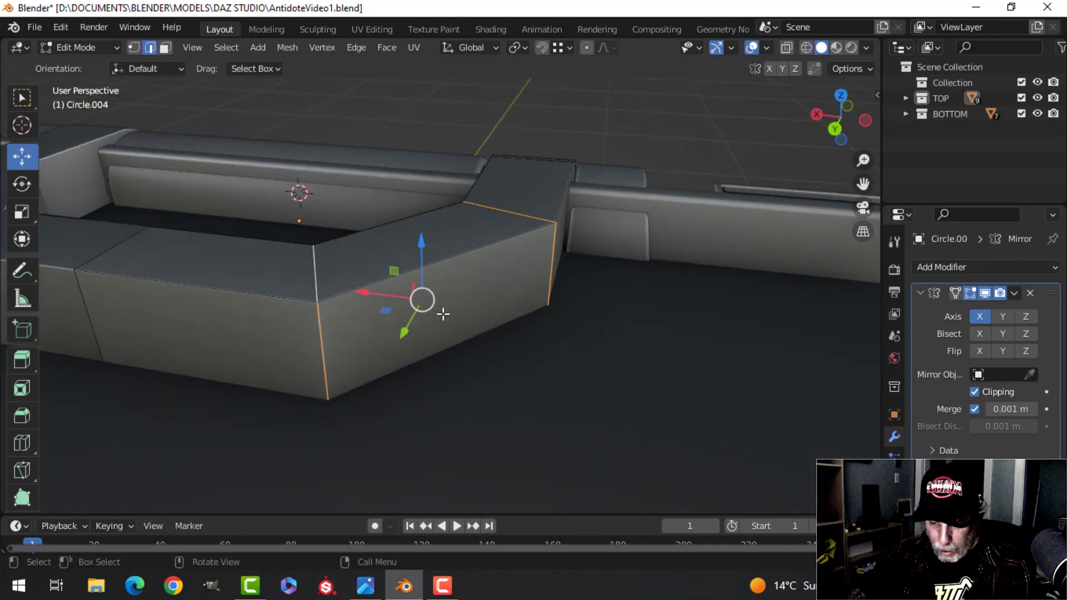
{"action": "key", "text": "ctrl+b"}
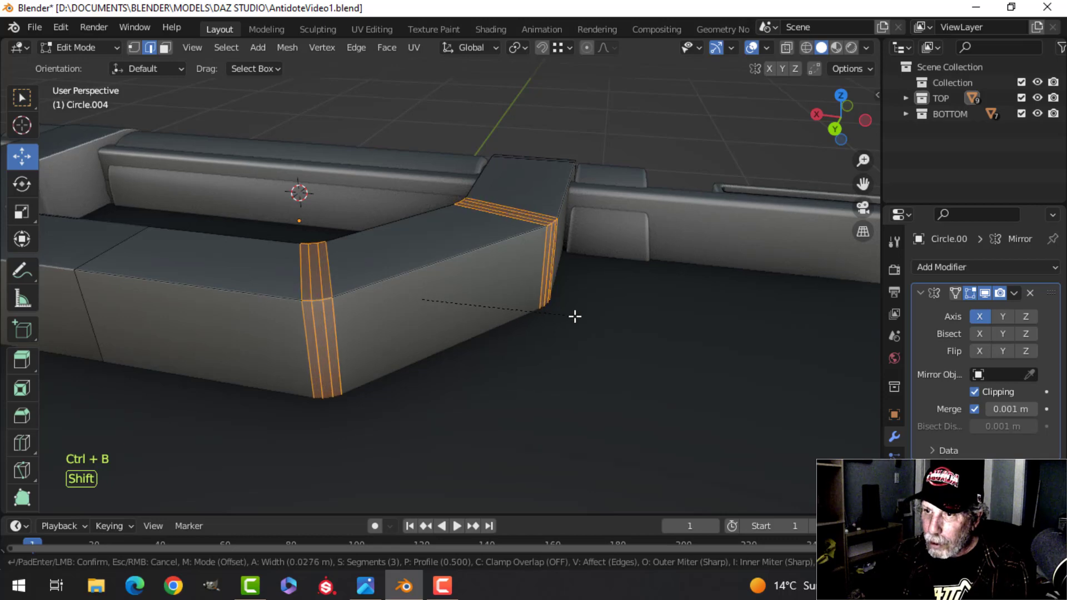
{"action": "left_click", "coordinate": [575, 316]}
{"action": "key", "text": "alt+a"}
{"action": "key", "text": "Tab"}
{"action": "middle_click_drag", "start_coordinate": [600, 303], "coordinate": [468, 306]}
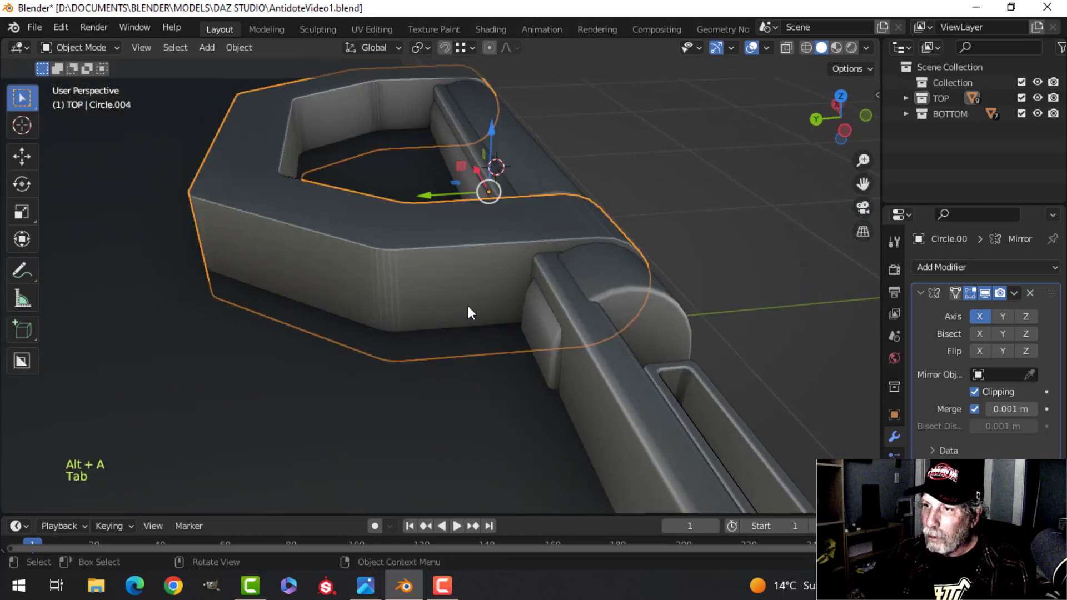
Step: Isolate the briefcase handle in local view and open its mesh for editing
{"action": "scroll", "coordinate": [468, 306], "scroll_direction": "down", "scroll_amount": 3}
{"action": "key", "text": "alt+a"}
{"action": "middle_click_drag", "start_coordinate": [567, 245], "coordinate": [469, 308]}
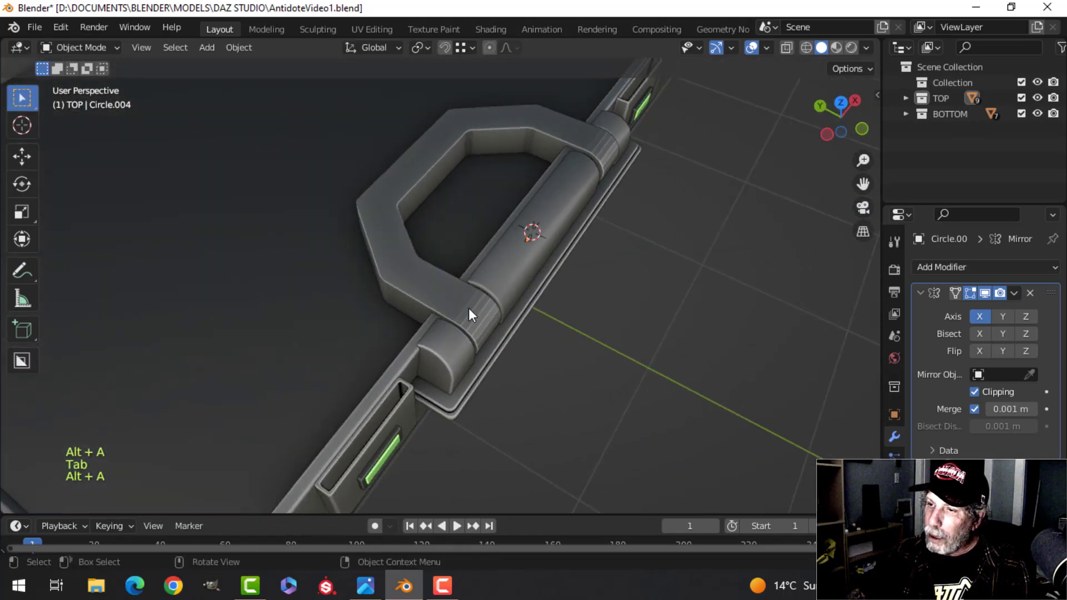
{"action": "key", "text": "slash"}
{"action": "scroll", "coordinate": [532, 290], "scroll_direction": "up", "scroll_amount": 3}
{"action": "middle_click_drag", "start_coordinate": [341, 303], "coordinate": [435, 229], "text": "shift"}
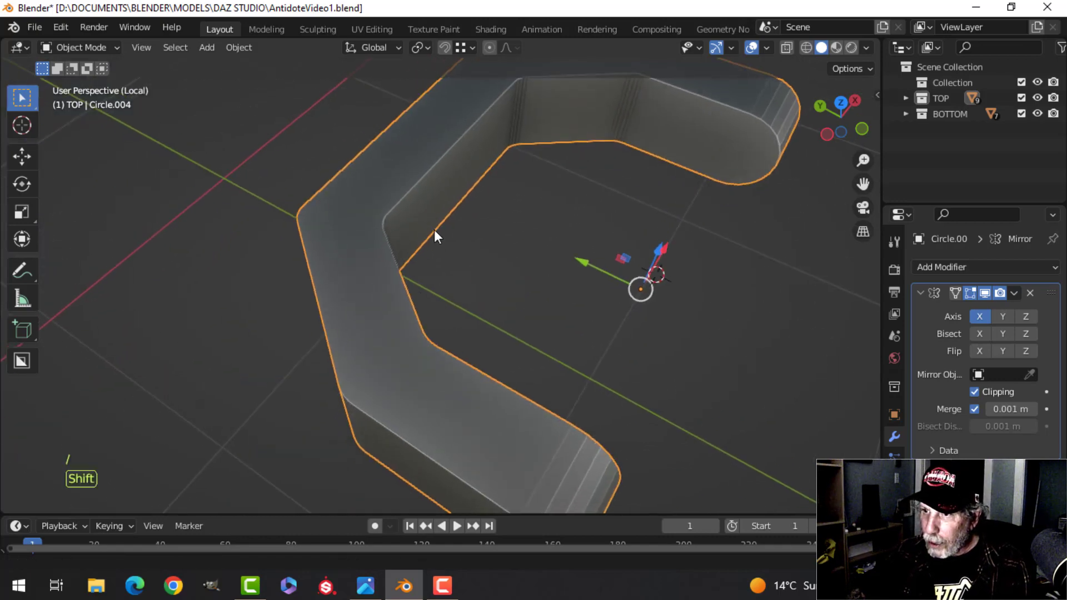
{"action": "middle_click_drag", "start_coordinate": [445, 274], "coordinate": [467, 352]}
{"action": "key", "text": "Tab"}
{"action": "key", "text": "alt+a"}
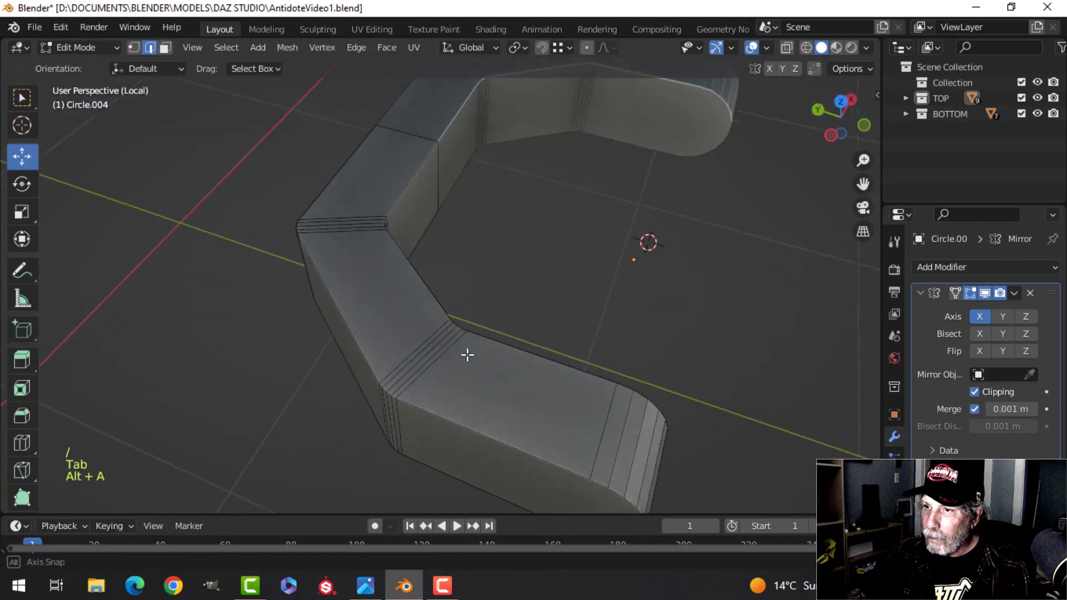
Step: Bevel the long side edge loops of the handle with a width of about 0.0205 m and 4 segments
{"action": "key", "text": "a"}
{"action": "middle_click_drag", "start_coordinate": [405, 333], "coordinate": [351, 309]}
{"action": "key", "text": "alt+a"}
{"action": "scroll", "coordinate": [349, 311], "scroll_direction": "up", "scroll_amount": 2}
{"action": "key", "text": "3"}
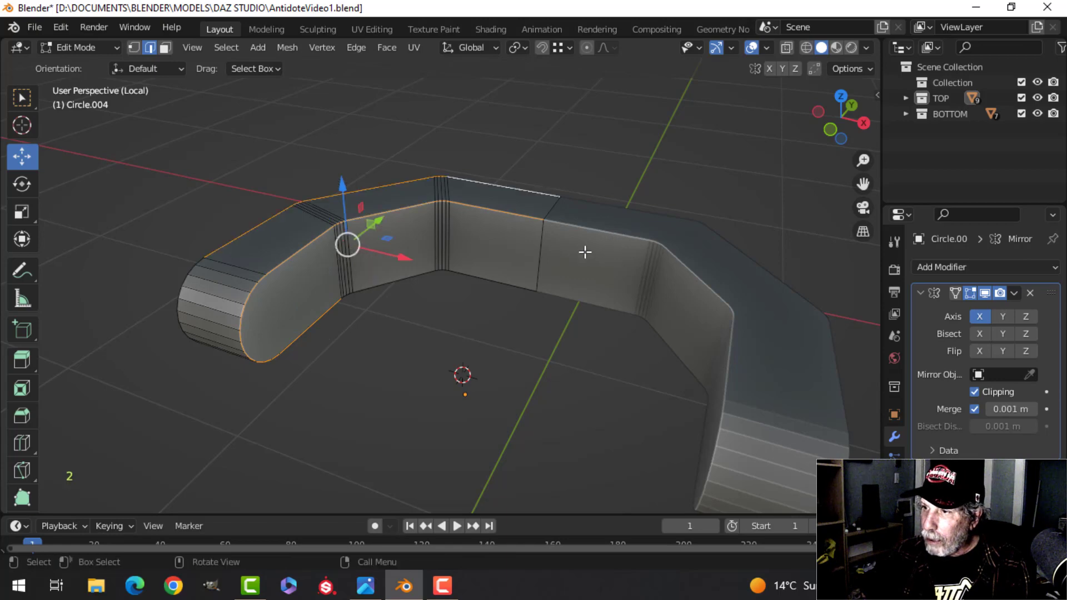
{"action": "middle_click_drag", "start_coordinate": [466, 296], "coordinate": [441, 264]}
{"action": "scroll", "coordinate": [505, 309], "scroll_direction": "down", "scroll_amount": 2}
{"action": "key", "text": "ctrl+b"}
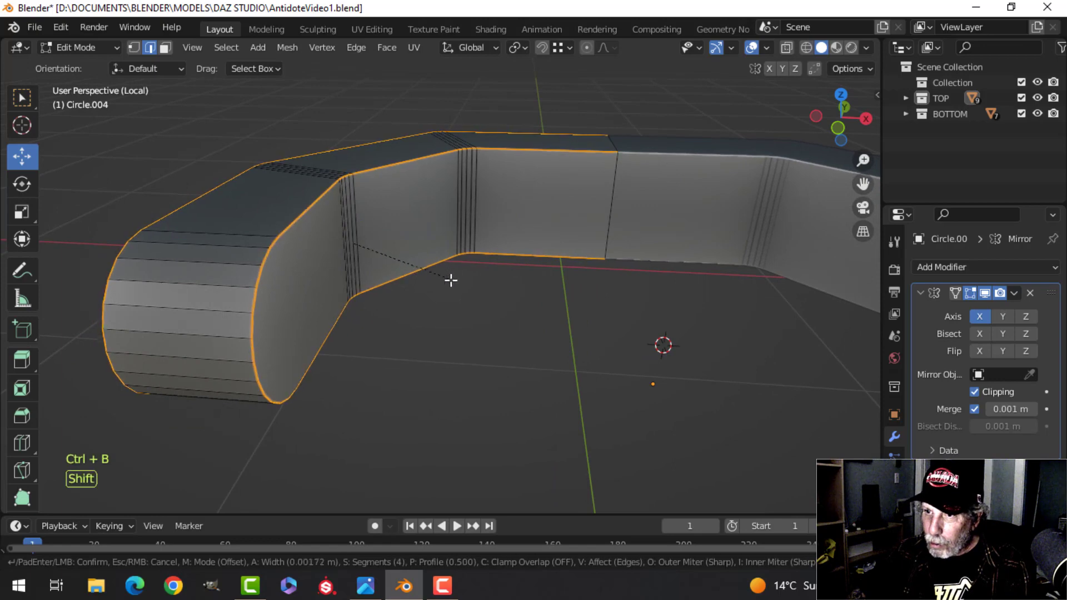
{"action": "left_click", "coordinate": [522, 315]}
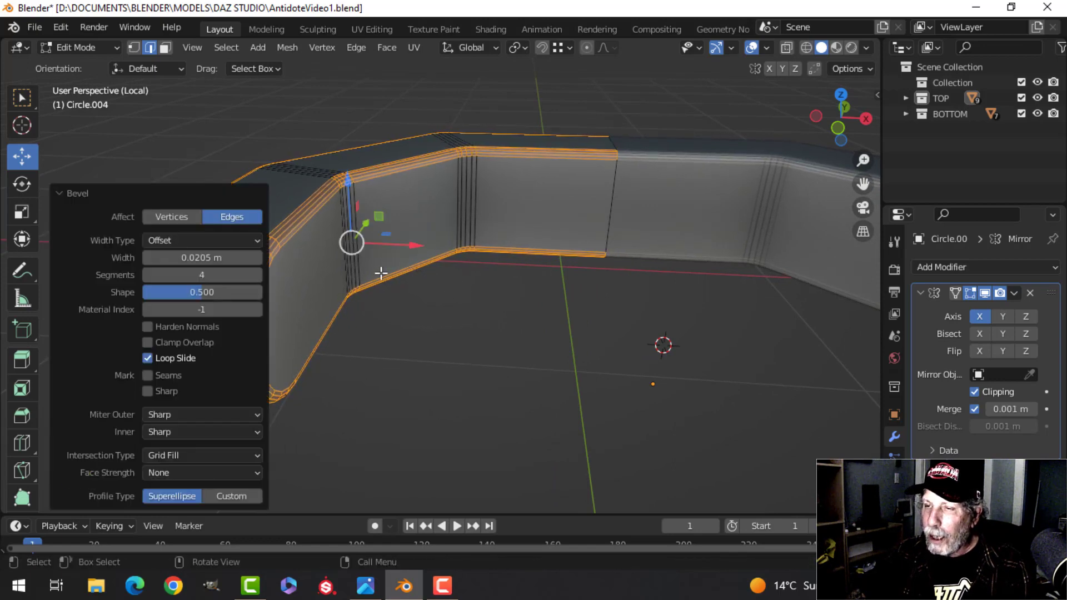
Step: Return to Object Mode and check the bevelled handle's surface and face orientation
{"action": "key", "text": "Tab"}
{"action": "right_click", "coordinate": [267, 199]}
{"action": "left_click", "coordinate": [267, 199]}
{"action": "scroll", "coordinate": [322, 239], "scroll_direction": "down", "scroll_amount": 4}
{"action": "key", "text": "alt+a"}
{"action": "scroll", "coordinate": [436, 358], "scroll_direction": "up", "scroll_amount": 4}
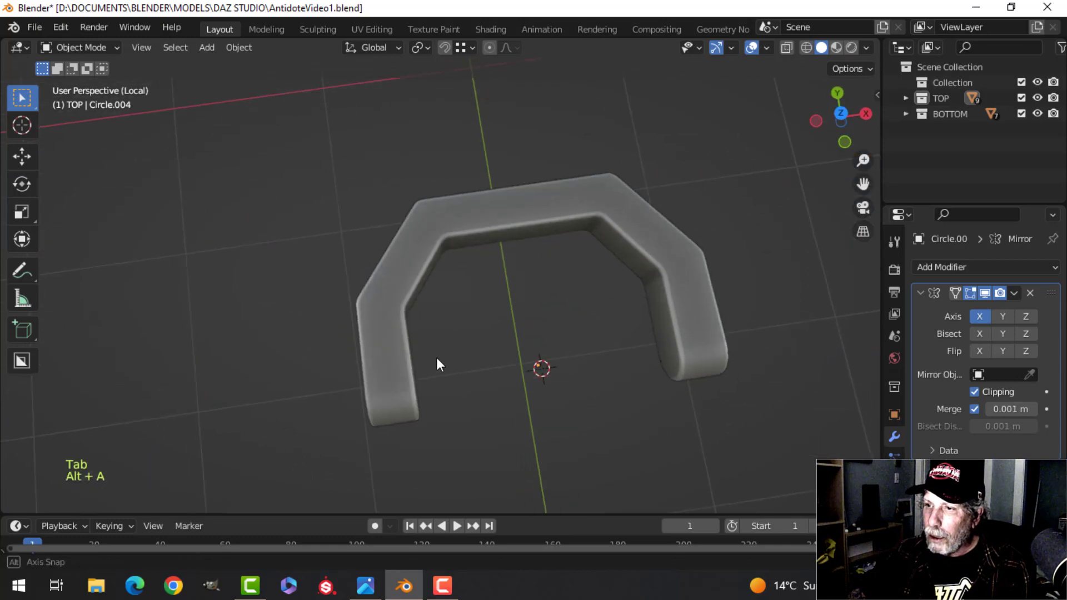
{"action": "middle_click_drag", "start_coordinate": [438, 362], "coordinate": [504, 312]}
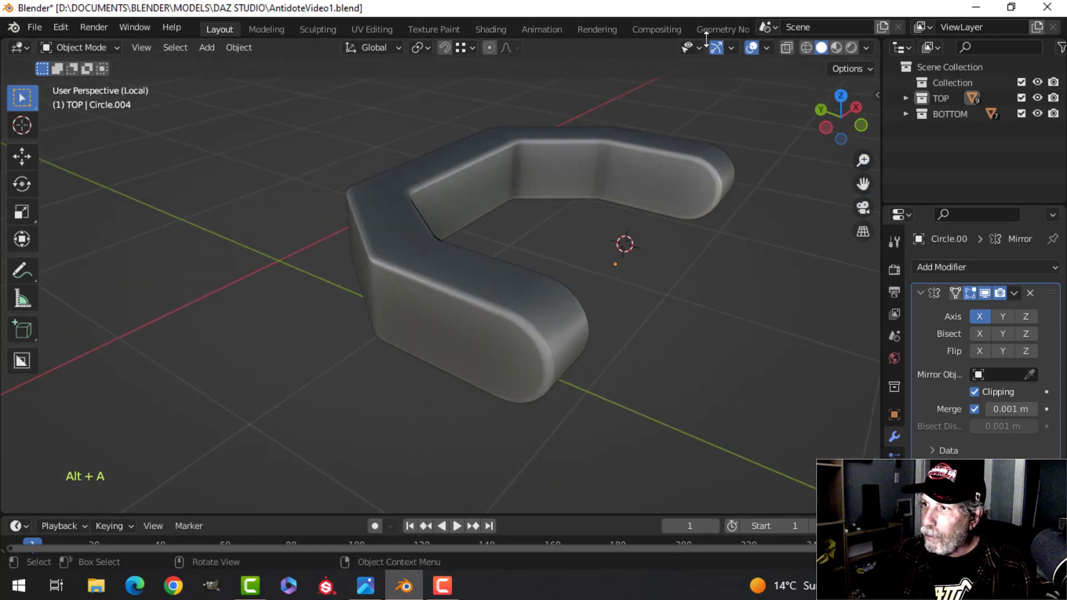
{"action": "left_click", "coordinate": [767, 47]}
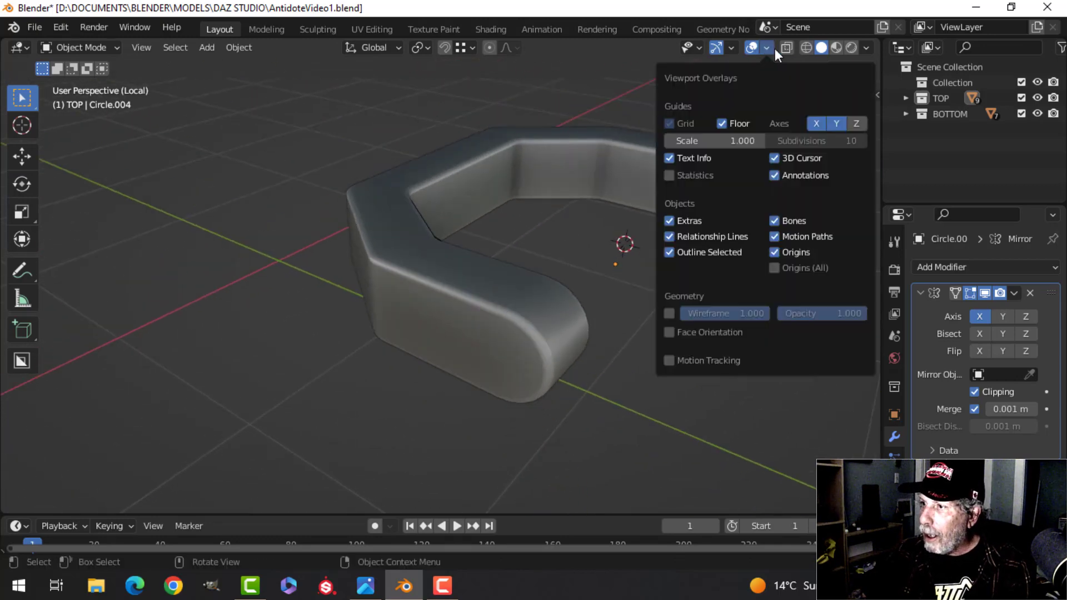
{"action": "left_click", "coordinate": [714, 334]}
{"action": "left_click", "coordinate": [714, 333]}
Step: Exit local view and select the handle together with its base plate, end blocks and centre barrel
{"action": "middle_click_drag", "start_coordinate": [441, 198], "coordinate": [505, 210]}
{"action": "key", "text": "KP_Divide"}
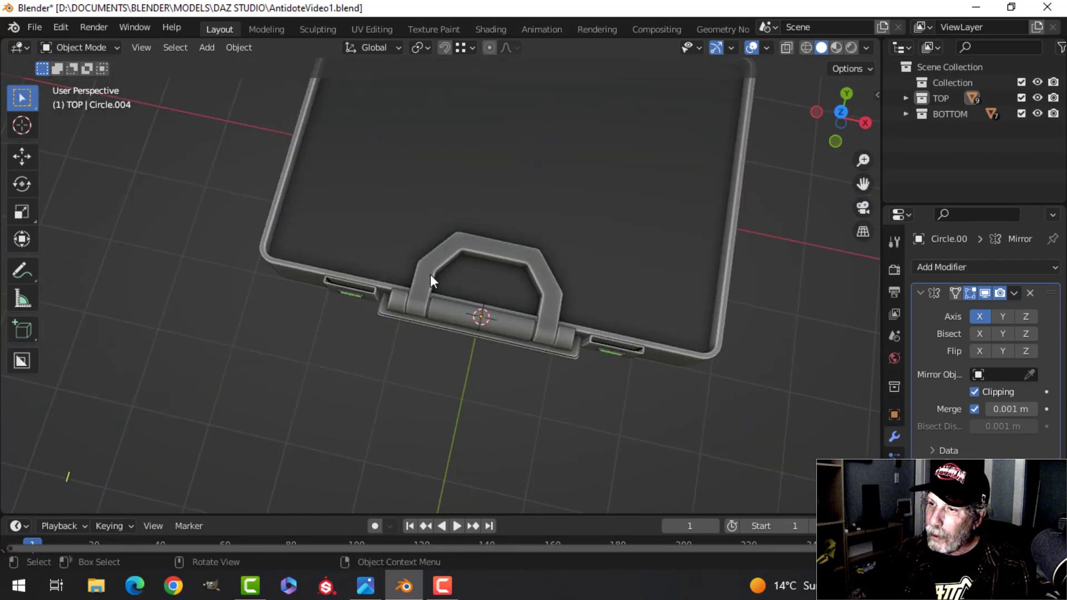
{"action": "scroll", "coordinate": [430, 275], "scroll_direction": "up", "scroll_amount": 3}
{"action": "middle_click_drag", "start_coordinate": [439, 246], "coordinate": [470, 197]}
{"action": "left_click", "coordinate": [405, 234]}
{"action": "left_click", "coordinate": [356, 192], "text": "shift"}
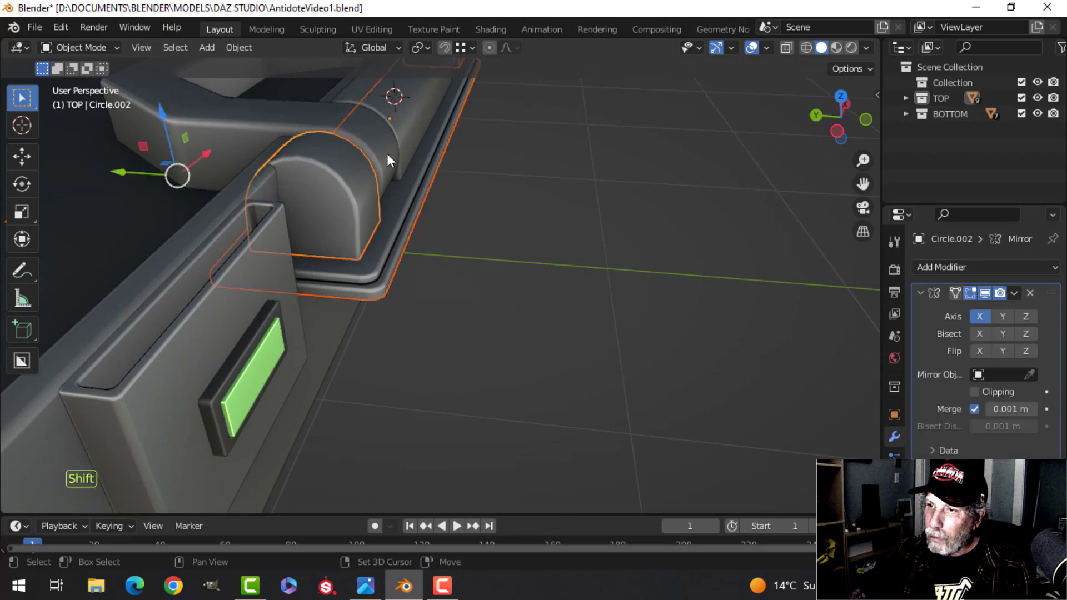
{"action": "left_click", "coordinate": [410, 134], "text": "shift"}
{"action": "scroll", "coordinate": [436, 167], "scroll_direction": "down", "scroll_amount": 3}
{"action": "middle_click_drag", "start_coordinate": [466, 191], "coordinate": [453, 185]}
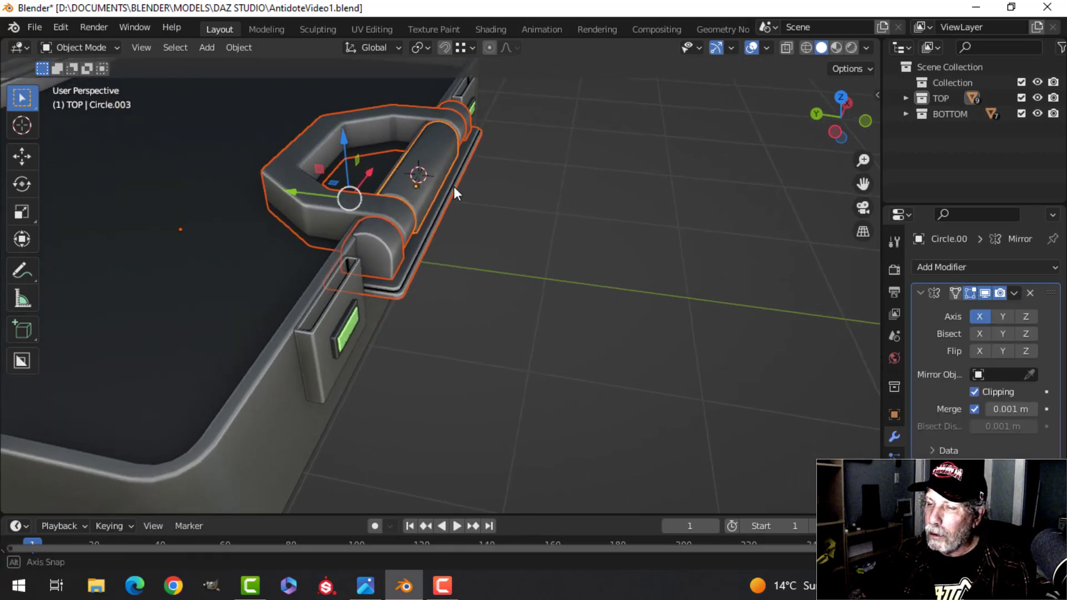
{"action": "key", "text": "Tab"}
{"action": "key", "text": "a"}
{"action": "left_click_drag", "start_coordinate": [348, 193], "coordinate": [542, 218]}
{"action": "key", "text": "ctrl+z"}
{"action": "key", "text": "Tab"}
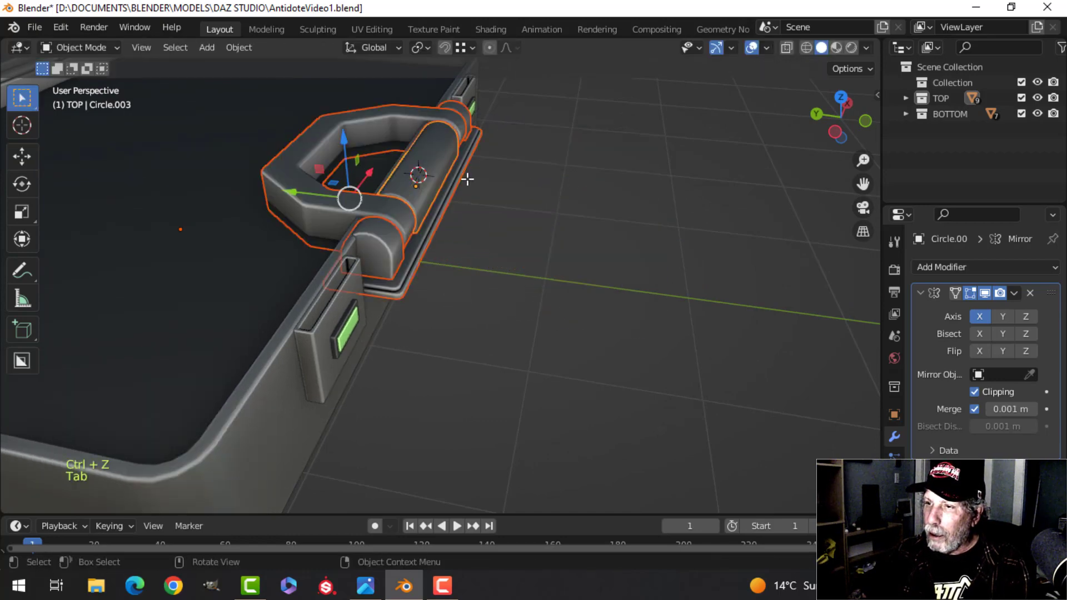
Step: Add the cylinder inside the barrel to the selection and move the whole handle assembly along Y, away from the case
{"action": "left_click", "coordinate": [429, 168], "text": "shift"}
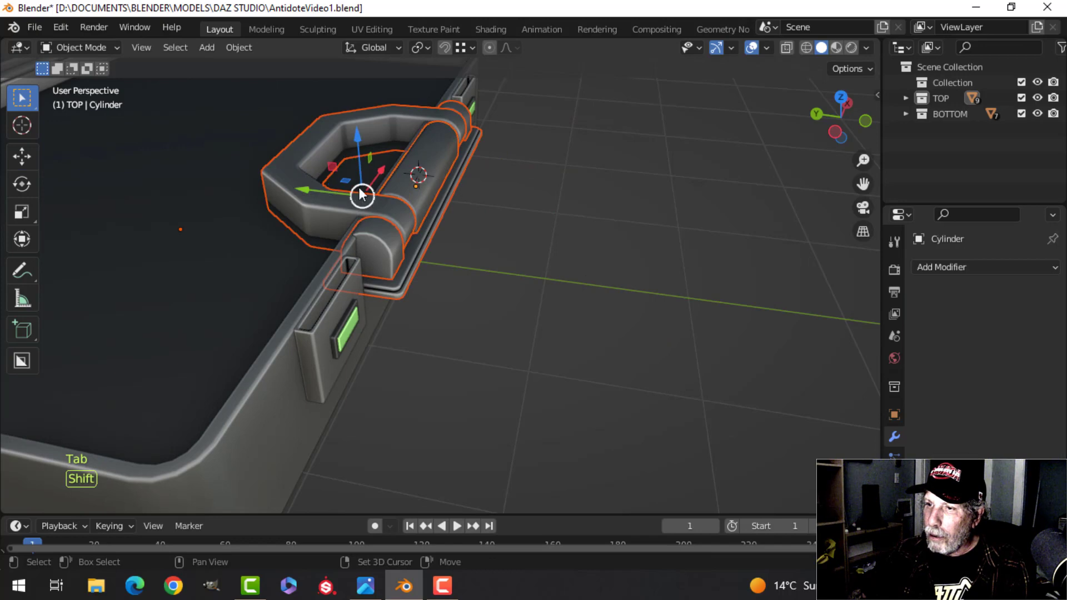
{"action": "left_click_drag", "start_coordinate": [312, 189], "coordinate": [492, 216]}
{"action": "middle_click_drag", "start_coordinate": [574, 222], "coordinate": [462, 207], "text": "shift"}
{"action": "middle_click_drag", "start_coordinate": [463, 208], "coordinate": [388, 263]}
{"action": "scroll", "coordinate": [463, 228], "scroll_direction": "up", "scroll_amount": 2}
{"action": "key", "text": "alt+a"}
Step: Examine the meshes of the individual handle assembly parts in Edit Mode
{"action": "left_click", "coordinate": [388, 194]}
{"action": "key", "text": "Tab"}
{"action": "key", "text": "a"}
{"action": "key", "text": "Tab"}
{"action": "left_click", "coordinate": [489, 271]}
{"action": "key", "text": "Tab"}
{"action": "key", "text": "a"}
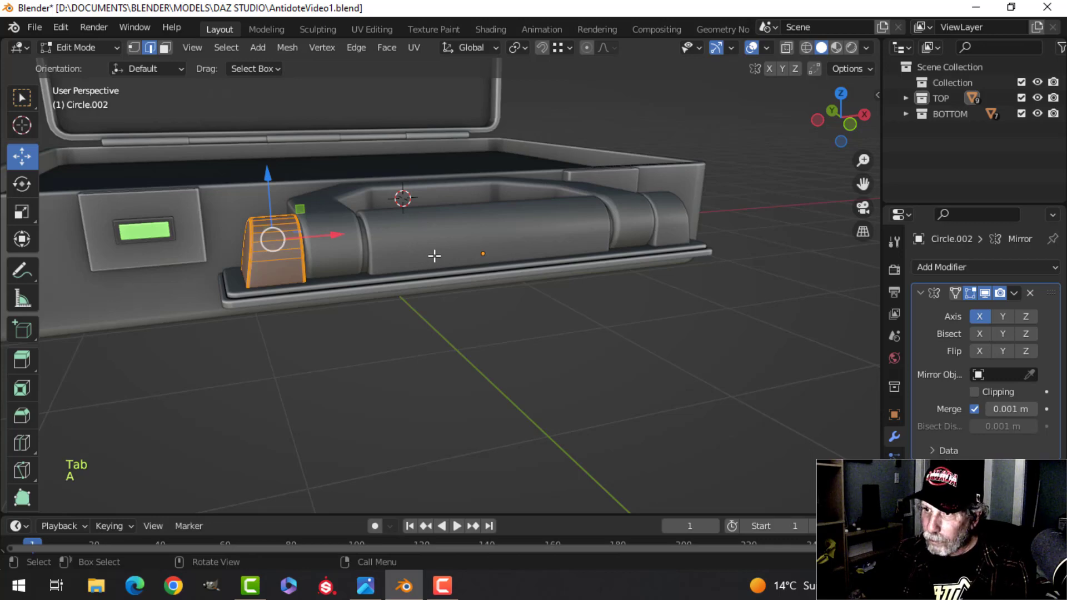
{"action": "key", "text": "Tab"}
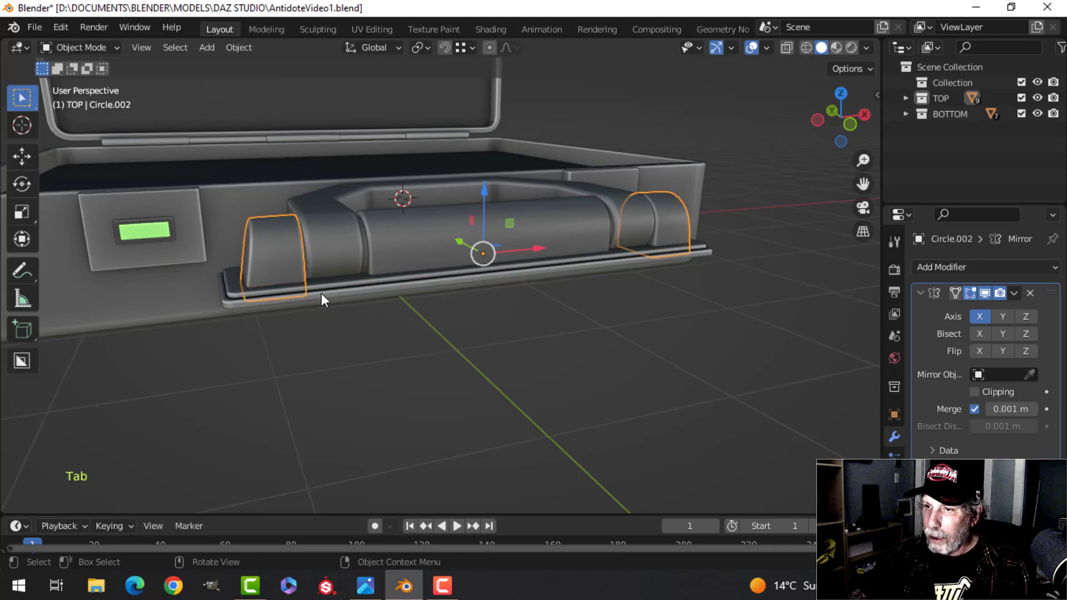
Step: Snap the 3D cursor to the centre of the base plate's geometry
{"action": "left_click", "coordinate": [386, 287]}
{"action": "key", "text": "Tab"}
{"action": "key", "text": "shift+s"}
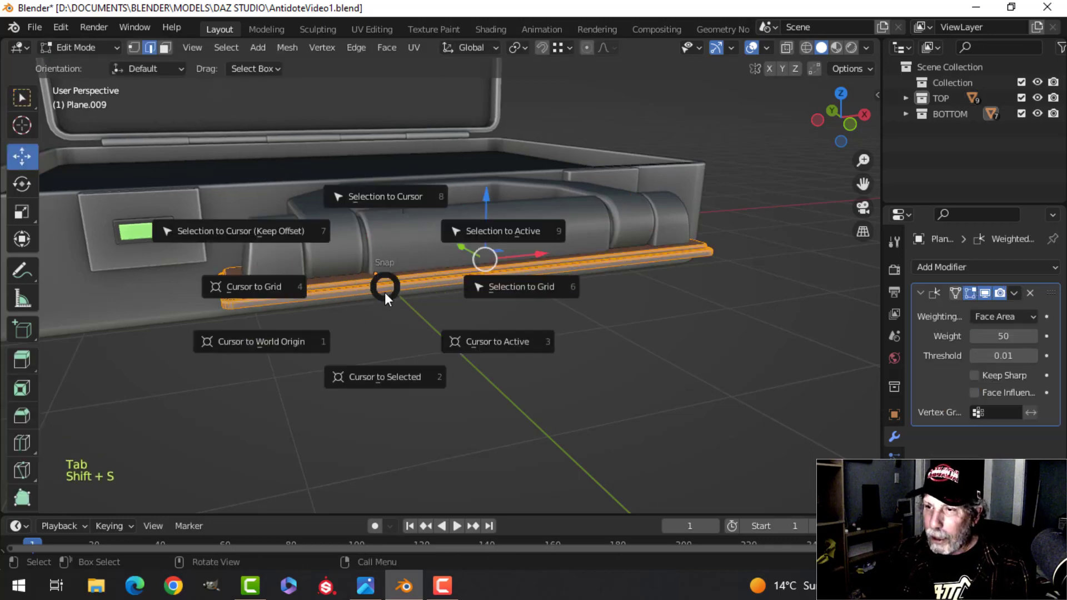
{"action": "left_click", "coordinate": [369, 376]}
{"action": "key", "text": "Tab"}
Step: Set the transform pivot point to 3D Cursor
{"action": "key", "text": "alt+a"}
{"action": "middle_click_drag", "start_coordinate": [347, 270], "coordinate": [380, 238]}
{"action": "left_click", "coordinate": [381, 238]}
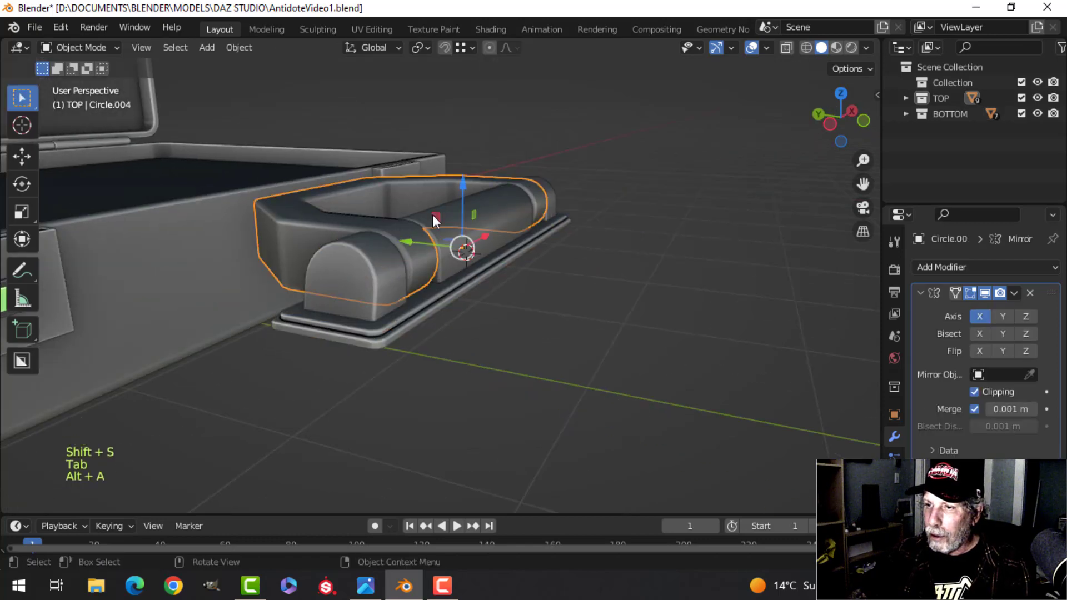
{"action": "left_click", "coordinate": [429, 305]}
{"action": "left_click", "coordinate": [427, 48]}
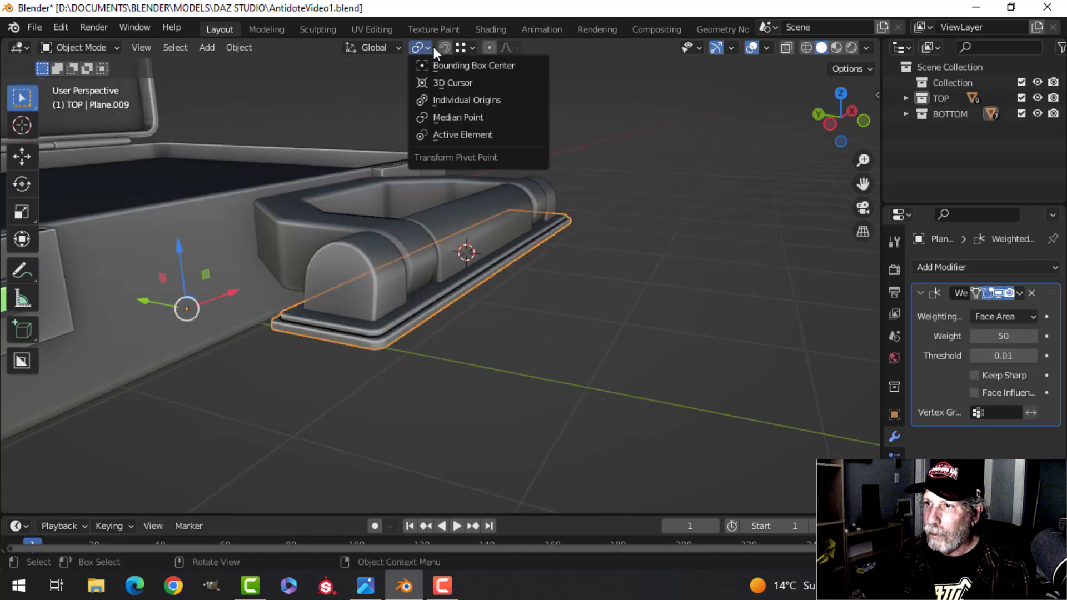
{"action": "left_click", "coordinate": [439, 77]}
Step: Rotate the entire handle mesh about -91.1° in the right orthographic view so it stands upright
{"action": "left_click", "coordinate": [327, 219]}
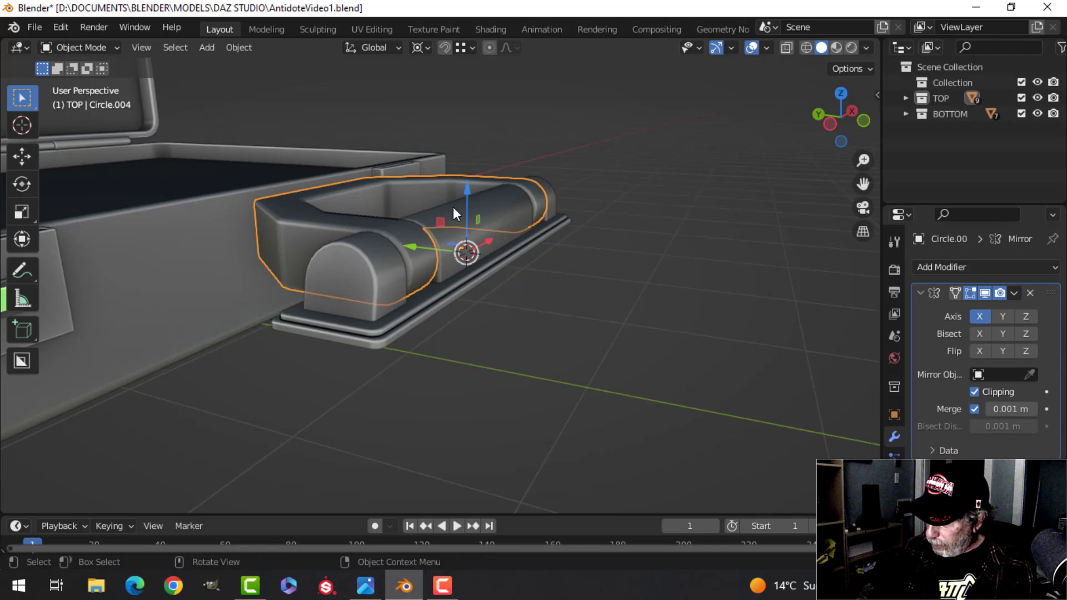
{"action": "key", "text": "KP_3"}
{"action": "key", "text": "Tab"}
{"action": "key", "text": "a"}
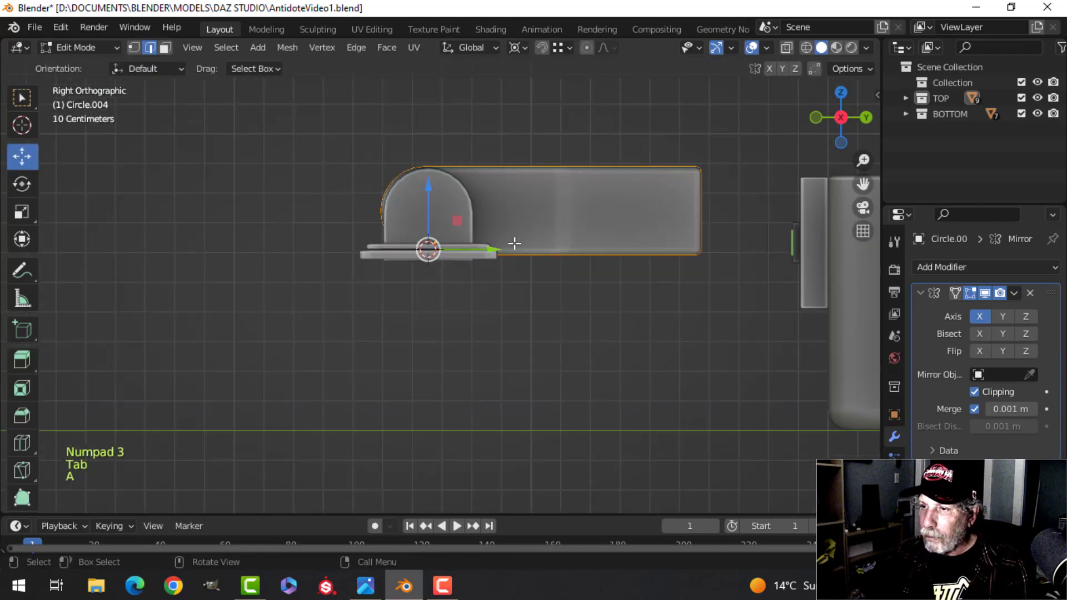
{"action": "key", "text": "r"}
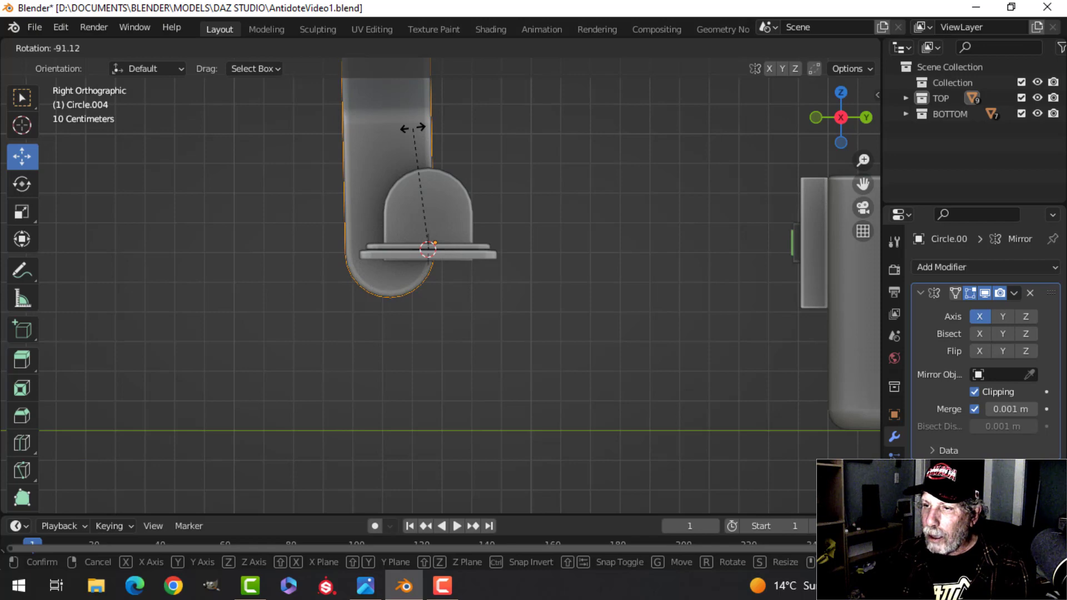
{"action": "left_click", "coordinate": [415, 127]}
Step: Align the upright handle with the end blocks by moving it about 0.132 m in Y and Z, rotating it 1.26° and shifting it about -0.018 m in Y
{"action": "key", "text": "g"}
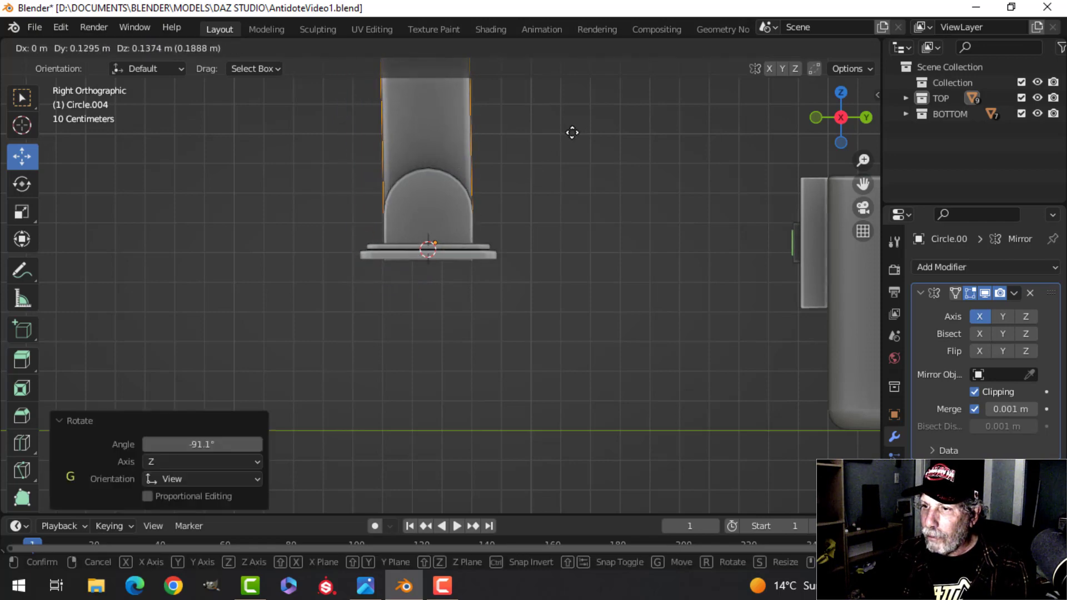
{"action": "left_click", "coordinate": [573, 134]}
{"action": "key", "text": "r"}
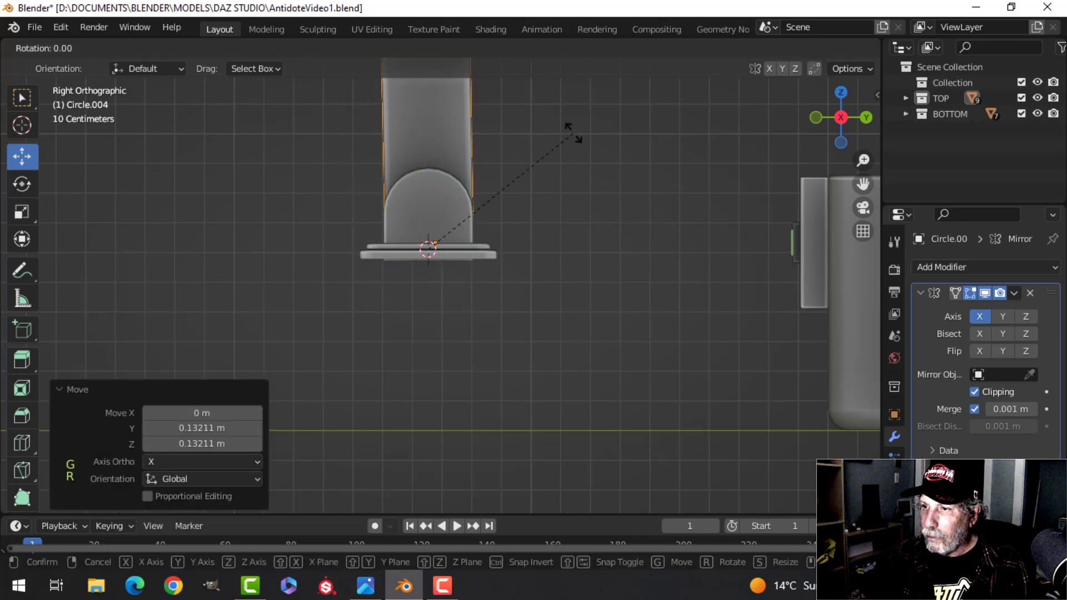
{"action": "left_click", "coordinate": [573, 136]}
{"action": "key", "text": "g"}
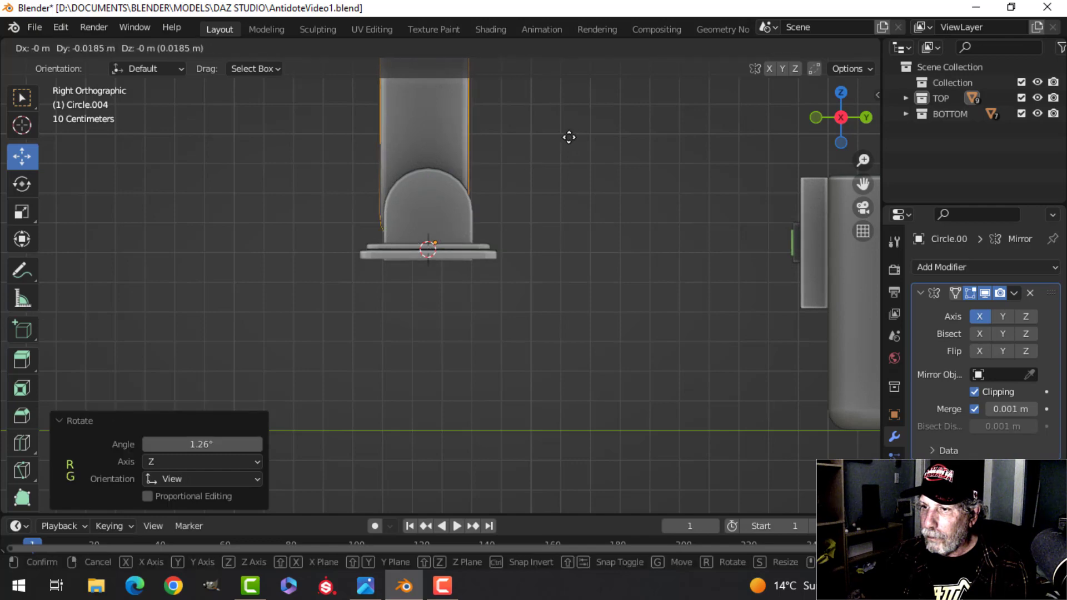
{"action": "left_click", "coordinate": [570, 137]}
Step: Raise the handle clear of the base plate, then fine-tune it by about 0.013 m in Y and -0.017 m in Z
{"action": "middle_click_drag", "start_coordinate": [240, 230], "coordinate": [488, 248]}
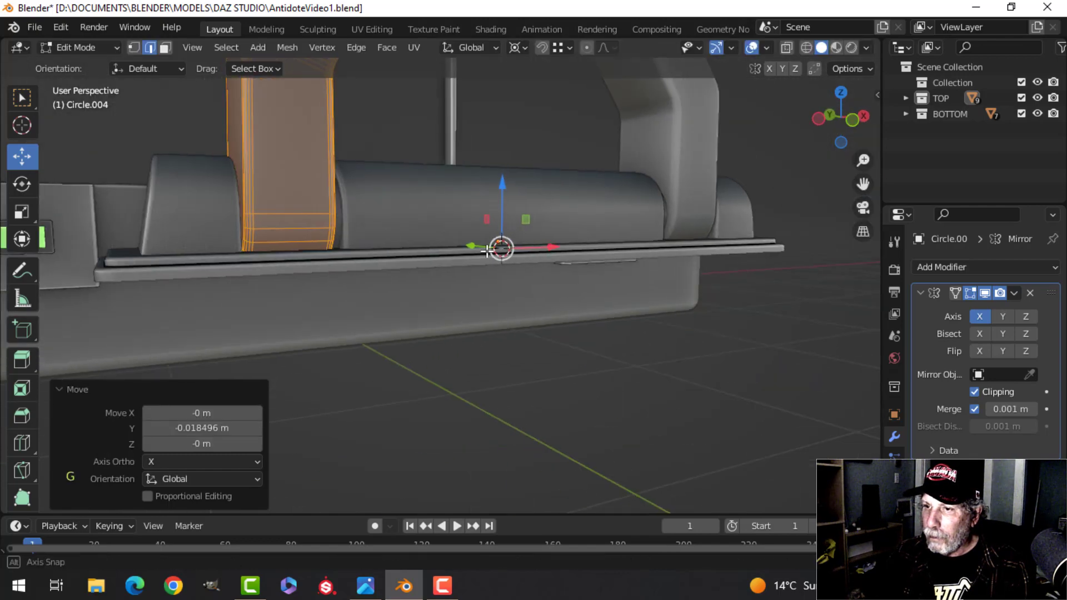
{"action": "middle_click_drag", "start_coordinate": [399, 257], "coordinate": [545, 271], "text": "shift"}
{"action": "scroll", "coordinate": [399, 279], "scroll_direction": "down", "scroll_amount": 2}
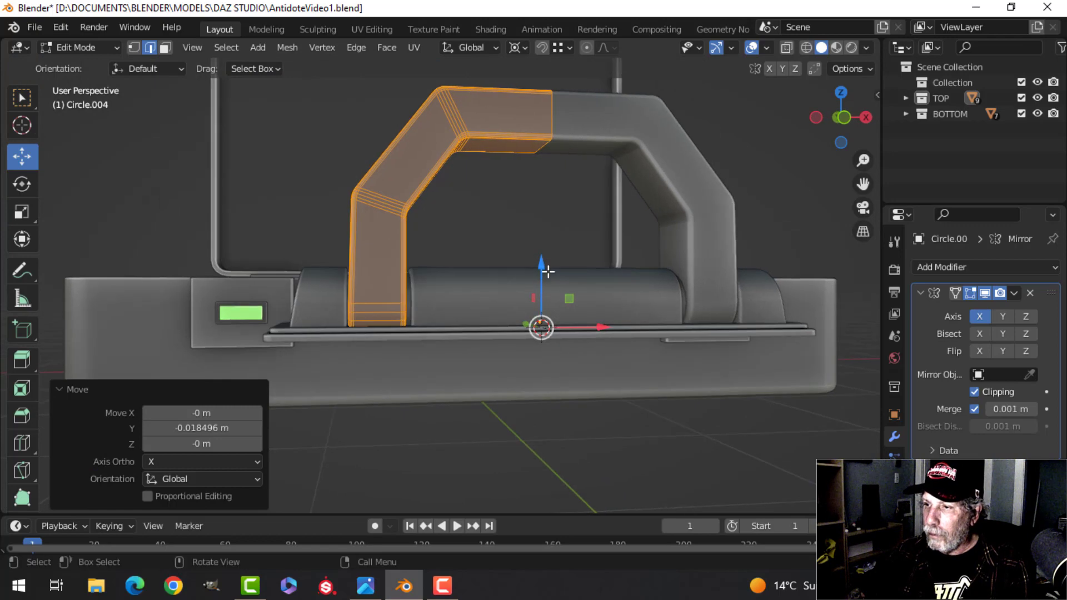
{"action": "key", "text": "g"}
{"action": "key", "text": "z"}
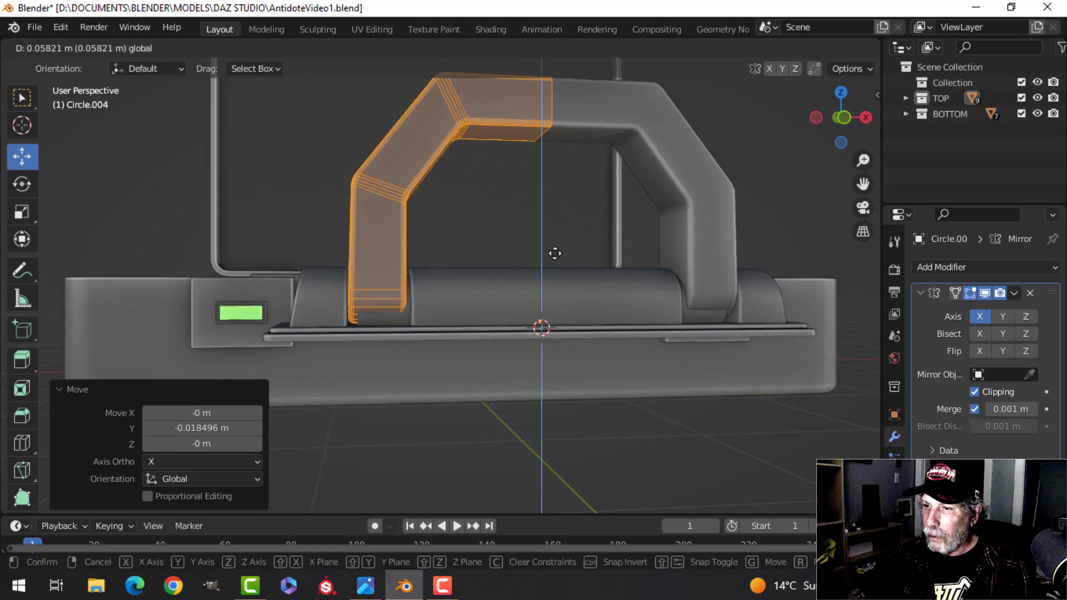
{"action": "left_click", "coordinate": [553, 262]}
{"action": "middle_click_drag", "start_coordinate": [553, 262], "coordinate": [515, 294]}
{"action": "left_click_drag", "start_coordinate": [431, 244], "coordinate": [426, 243]}
{"action": "middle_click_drag", "start_coordinate": [588, 260], "coordinate": [543, 256]}
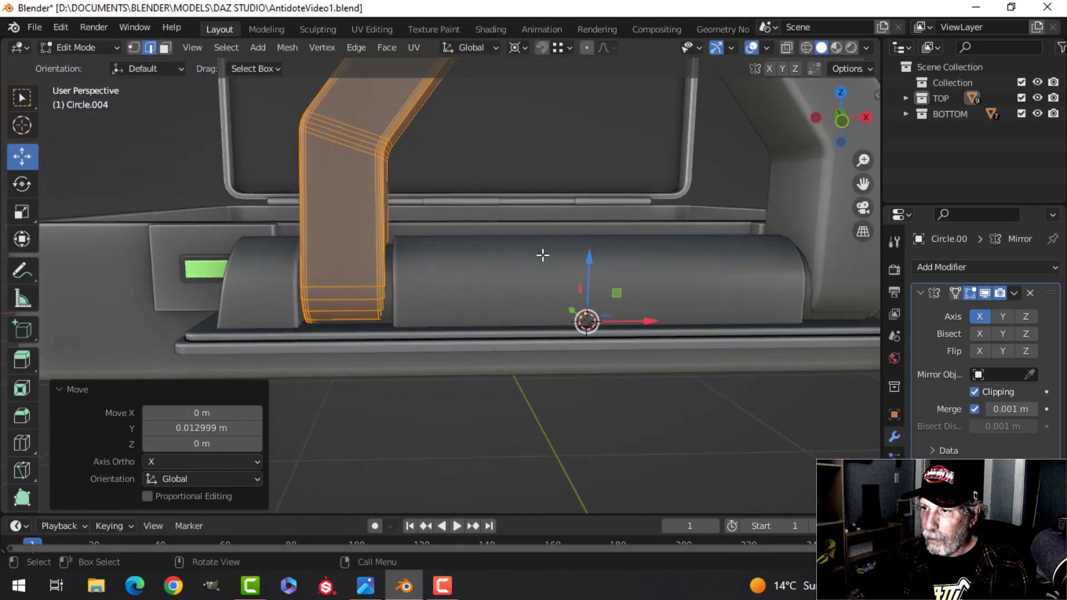
{"action": "left_click_drag", "start_coordinate": [593, 260], "coordinate": [601, 265]}
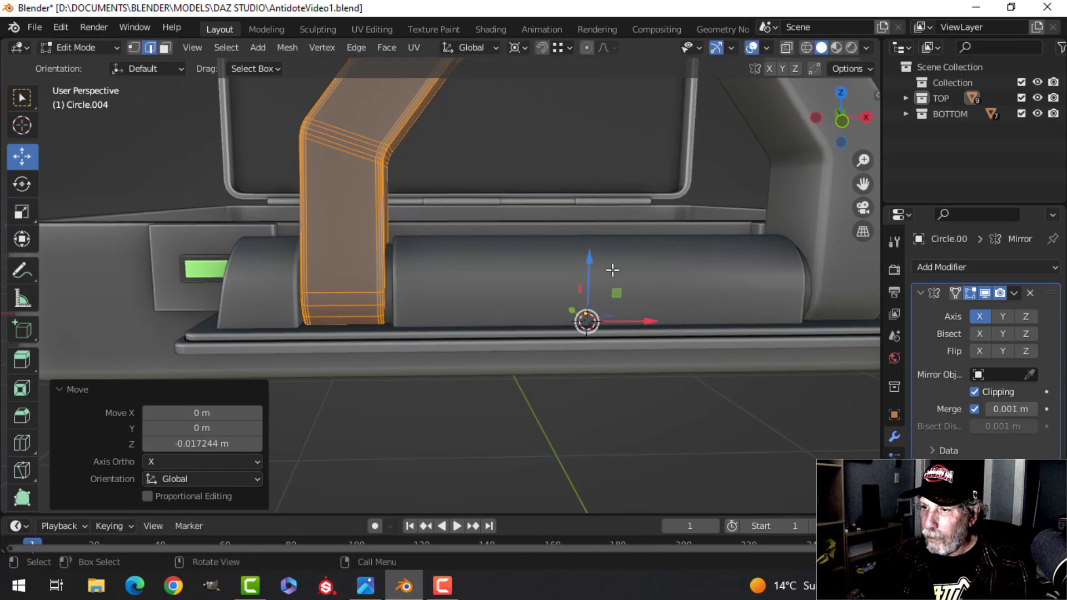
Step: Return to Object Mode and examine how the upright handle fits between the end blocks and centre barrel
{"action": "key", "text": "Tab"}
{"action": "scroll", "coordinate": [605, 272], "scroll_direction": "down", "scroll_amount": 5}
{"action": "key", "text": "alt+a"}
{"action": "middle_click_drag", "start_coordinate": [603, 274], "coordinate": [454, 285]}
{"action": "scroll", "coordinate": [454, 286], "scroll_direction": "up", "scroll_amount": 4}
{"action": "middle_click_drag", "start_coordinate": [489, 267], "coordinate": [489, 217], "text": "shift"}
{"action": "middle_click_drag", "start_coordinate": [478, 222], "coordinate": [461, 278]}
{"action": "scroll", "coordinate": [551, 242], "scroll_direction": "up", "scroll_amount": 3}
{"action": "mouse_move", "coordinate": [461, 278]}
{"action": "middle_mouse_down"}
{"action": "mouse_move", "coordinate": [346, 304]}
{"action": "mouse_move", "coordinate": [476, 291]}
{"action": "middle_mouse_up"}
{"action": "scroll", "coordinate": [356, 302], "scroll_direction": "down", "scroll_amount": 4}
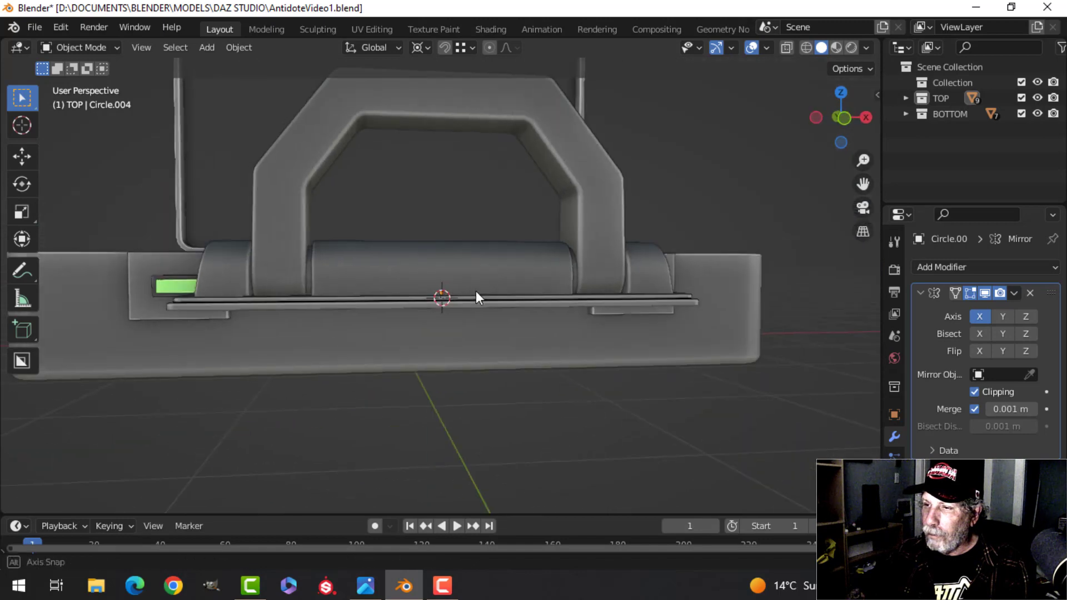
{"action": "middle_click_drag", "start_coordinate": [505, 255], "coordinate": [483, 302]}
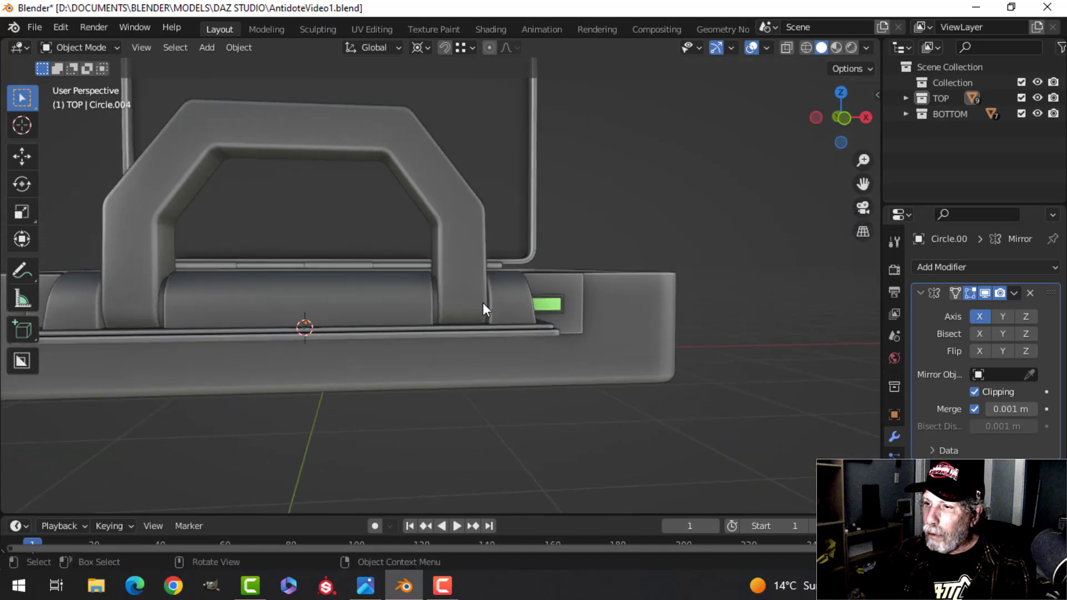
Step: Raise the end blocks and centre barrel meshes slightly along Z above the base plate
{"action": "left_click", "coordinate": [524, 302]}
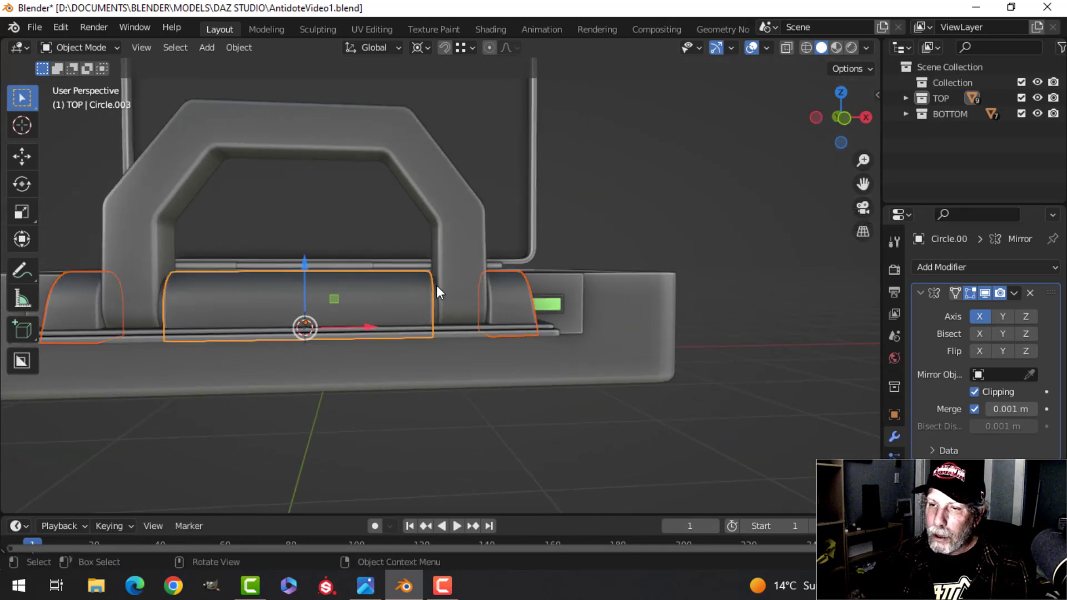
{"action": "middle_click_drag", "start_coordinate": [436, 285], "coordinate": [524, 301], "text": "shift"}
{"action": "key", "text": "Tab"}
{"action": "key", "text": "a"}
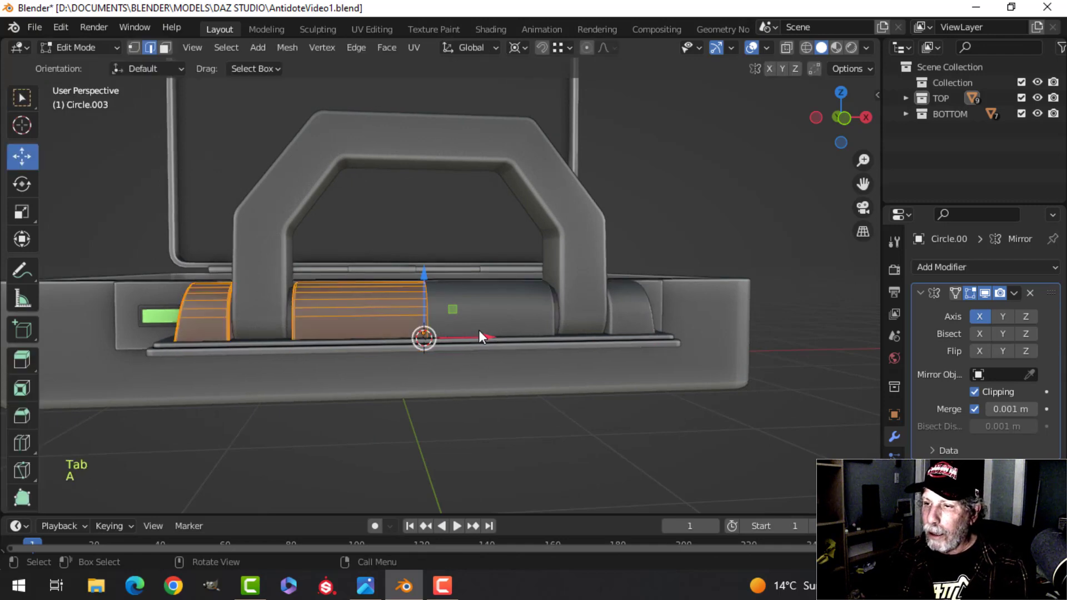
{"action": "left_click_drag", "start_coordinate": [424, 281], "coordinate": [426, 260]}
Step: Select the bottom edges of the end block and centre barrel and lower them slightly along Z onto the base plate
{"action": "middle_click_drag", "start_coordinate": [292, 320], "coordinate": [380, 276]}
{"action": "scroll", "coordinate": [364, 337], "scroll_direction": "up", "scroll_amount": 2}
{"action": "key", "text": "alt+a"}
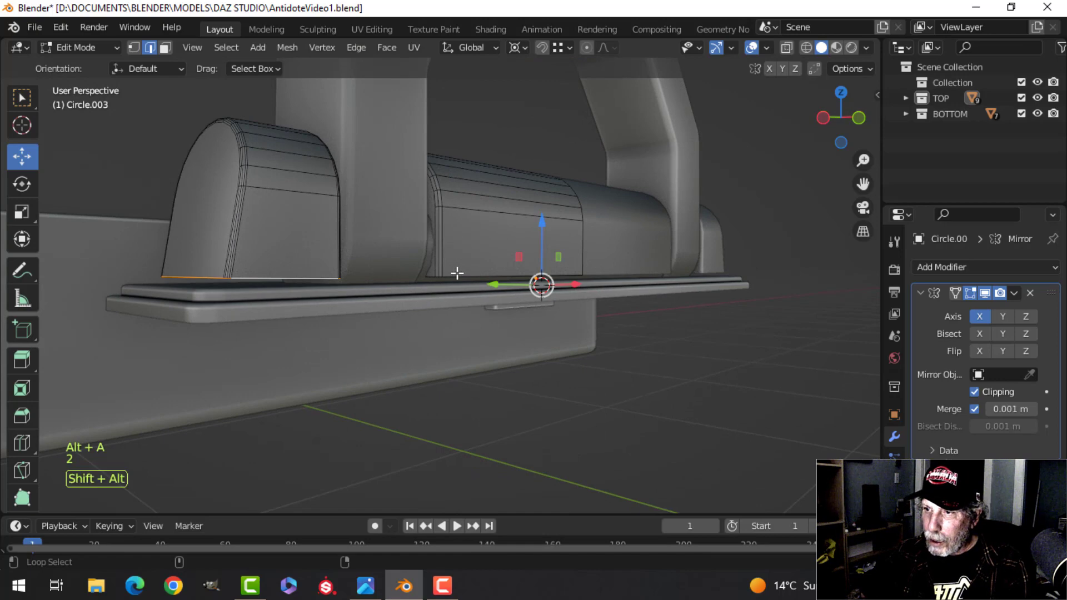
{"action": "middle_click_drag", "start_coordinate": [514, 276], "coordinate": [477, 279]}
{"action": "left_click_drag", "start_coordinate": [465, 231], "coordinate": [465, 249]}
{"action": "key", "text": "Tab"}
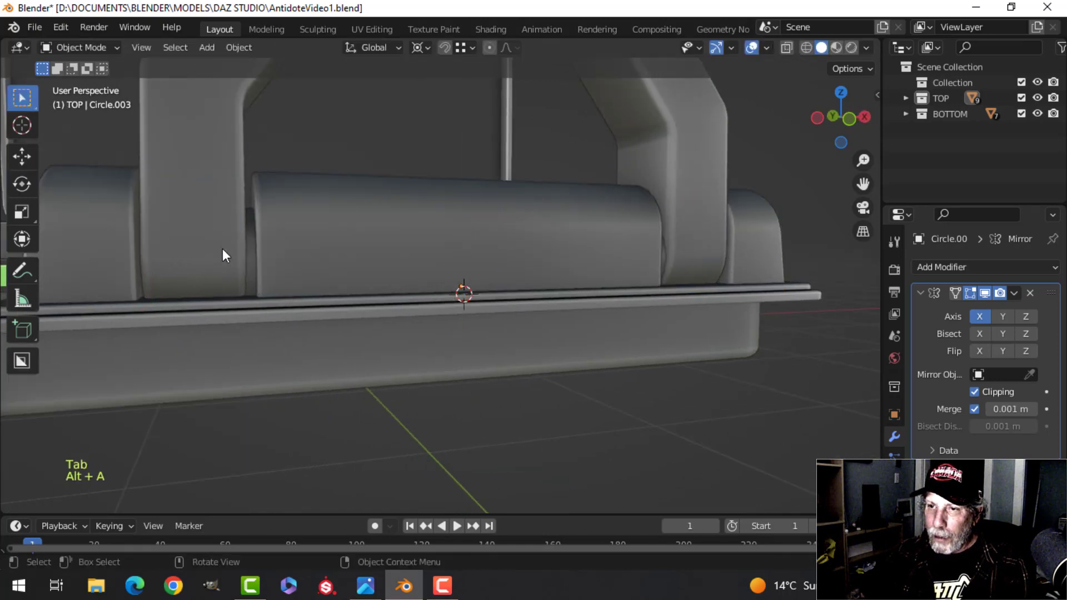
Step: Hide the handle and raise the exposed hinge cylinder's mesh about 0.07 m in Z
{"action": "left_click", "coordinate": [234, 252]}
{"action": "key", "text": "h"}
{"action": "left_click", "coordinate": [261, 254]}
{"action": "key", "text": "Tab"}
{"action": "key", "text": "a"}
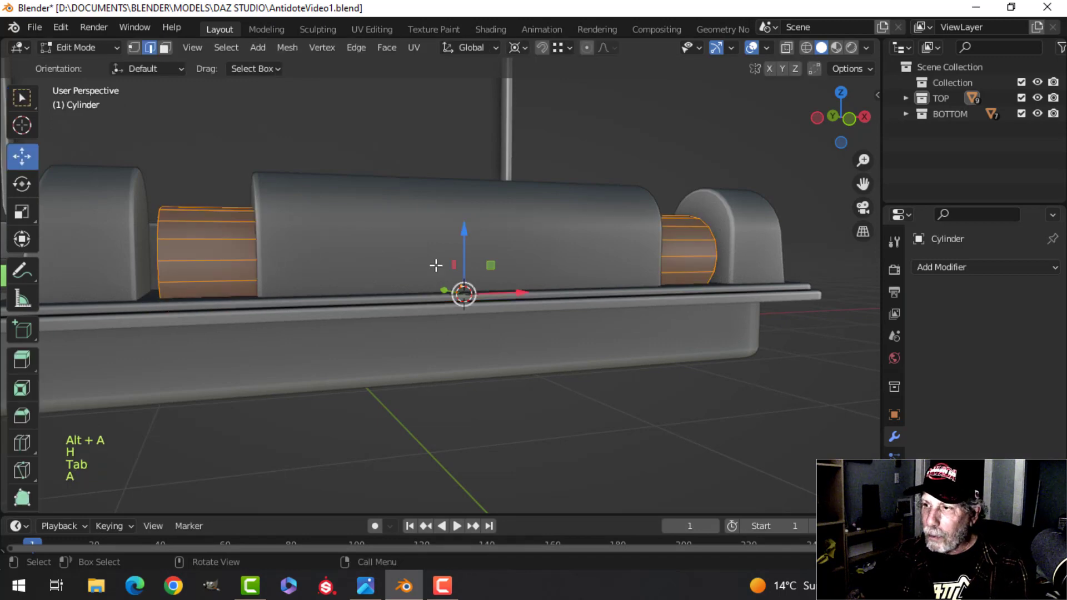
{"action": "middle_click_drag", "start_coordinate": [436, 266], "coordinate": [416, 255]}
{"action": "left_click_drag", "start_coordinate": [436, 232], "coordinate": [436, 203]}
{"action": "middle_click_drag", "start_coordinate": [437, 204], "coordinate": [396, 223], "text": "shift"}
Step: Stretch the hinge cylinder slightly along X, return to Object Mode and unhide the handle
{"action": "key", "text": "s"}
{"action": "key", "text": "x"}
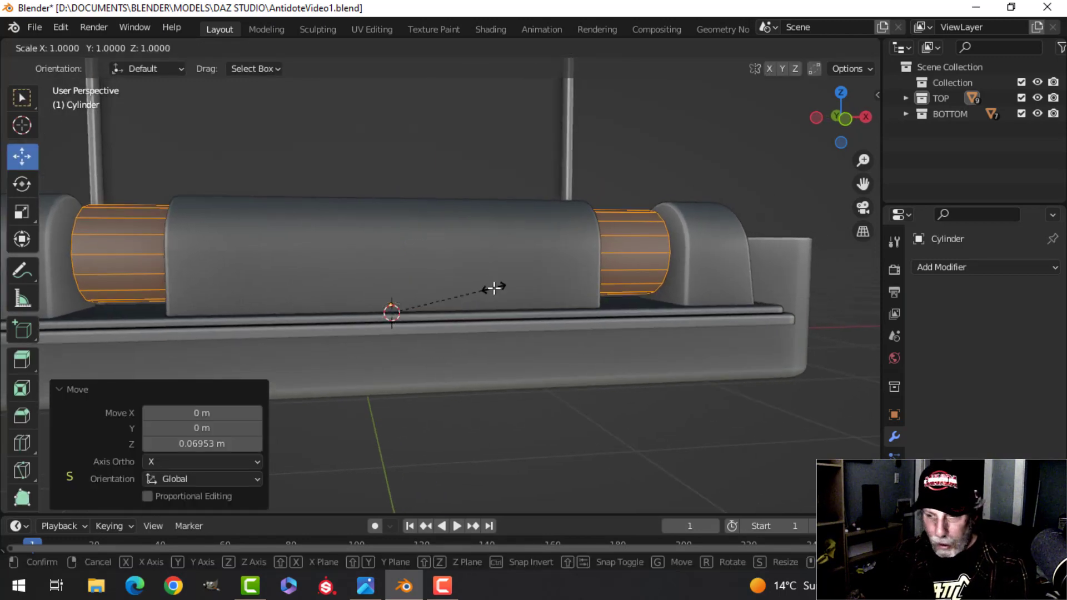
{"action": "left_click", "coordinate": [510, 292]}
{"action": "key", "text": "Tab"}
{"action": "scroll", "coordinate": [389, 298], "scroll_direction": "down", "scroll_amount": 4}
{"action": "key", "text": "alt+a"}
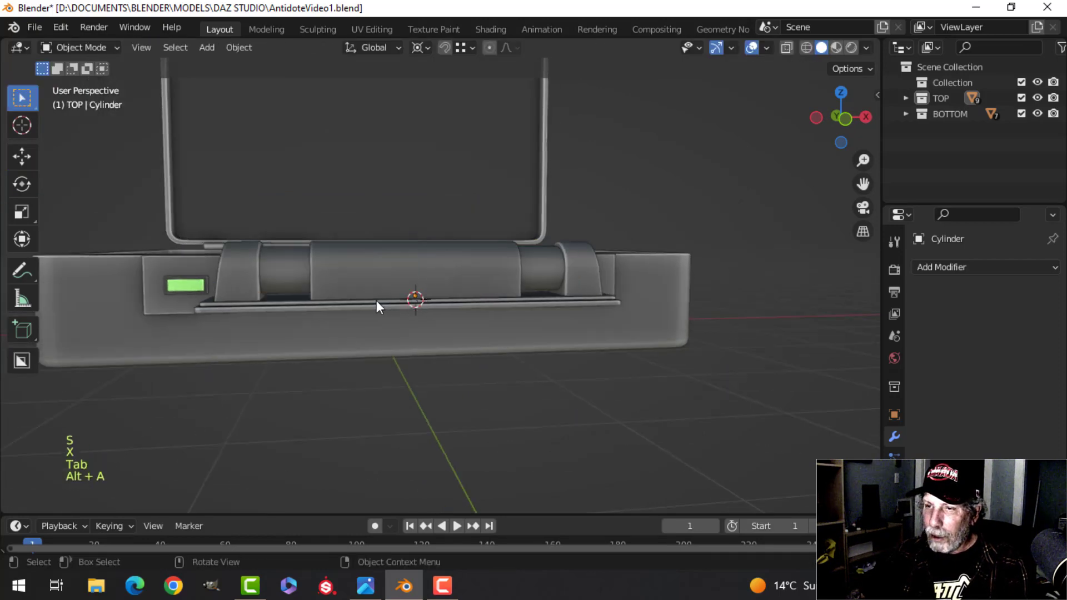
{"action": "middle_click_drag", "start_coordinate": [376, 300], "coordinate": [380, 309]}
{"action": "key", "text": "alt+h"}
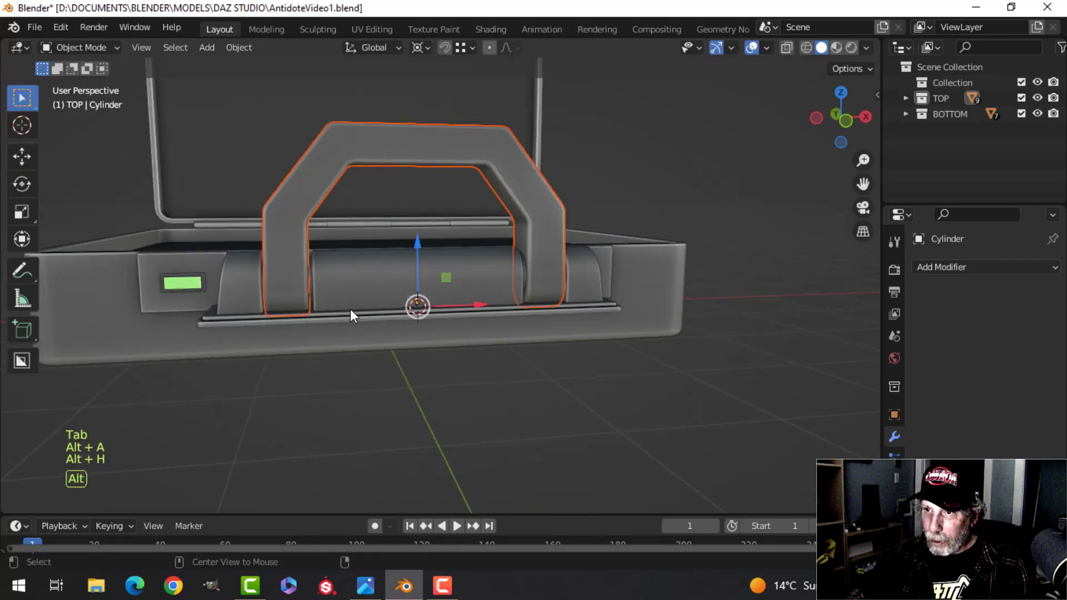
Step: Raise the whole handle mesh slightly along Z so its rounded ends clear the base plate
{"action": "key", "text": "alt+a"}
{"action": "left_click", "coordinate": [282, 284]}
{"action": "key", "text": "Tab"}
{"action": "key", "text": "a"}
{"action": "scroll", "coordinate": [334, 289], "scroll_direction": "up", "scroll_amount": 2}
{"action": "key", "text": "g"}
{"action": "key", "text": "z"}
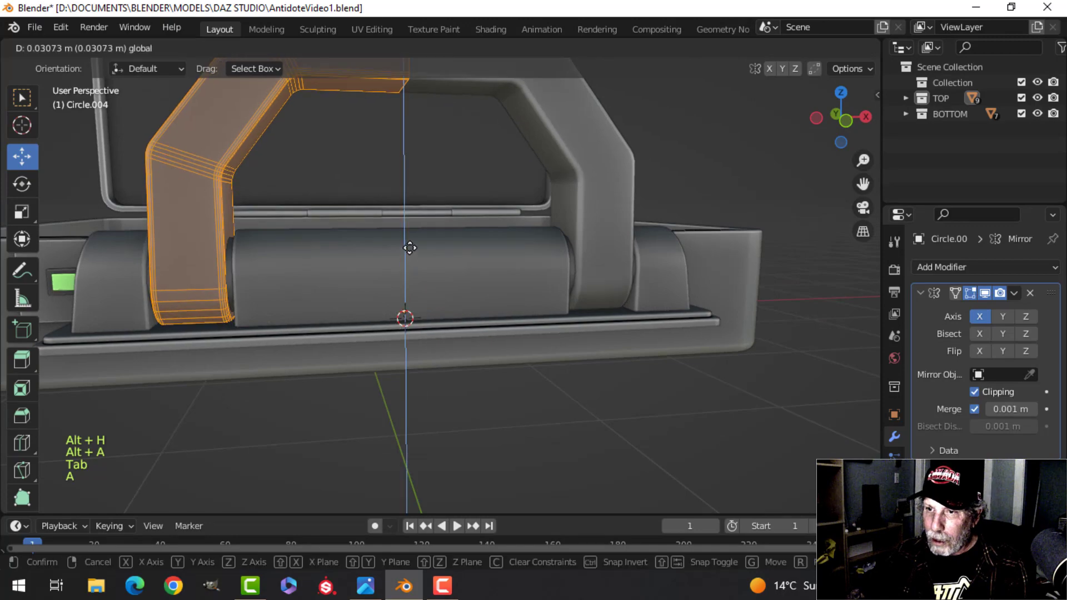
{"action": "left_click", "coordinate": [415, 243]}
{"action": "key", "text": "Tab"}
{"action": "scroll", "coordinate": [440, 260], "scroll_direction": "down", "scroll_amount": 5}
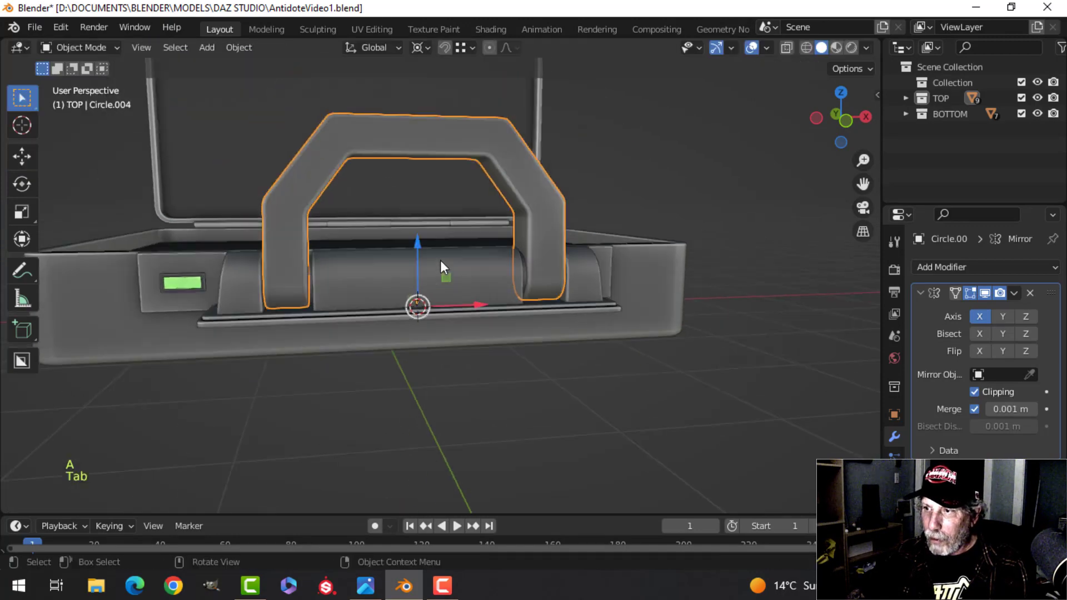
Step: Select the handle, end blocks, centre barrel, hinge cylinder and base plate and move them to a new collection named HANDLE
{"action": "key", "text": "alt+a"}
{"action": "middle_click_drag", "start_coordinate": [515, 252], "coordinate": [469, 280]}
{"action": "scroll", "coordinate": [447, 269], "scroll_direction": "up", "scroll_amount": 3}
{"action": "scroll", "coordinate": [518, 281], "scroll_direction": "down", "scroll_amount": 4}
{"action": "scroll", "coordinate": [470, 281], "scroll_direction": "up", "scroll_amount": 4}
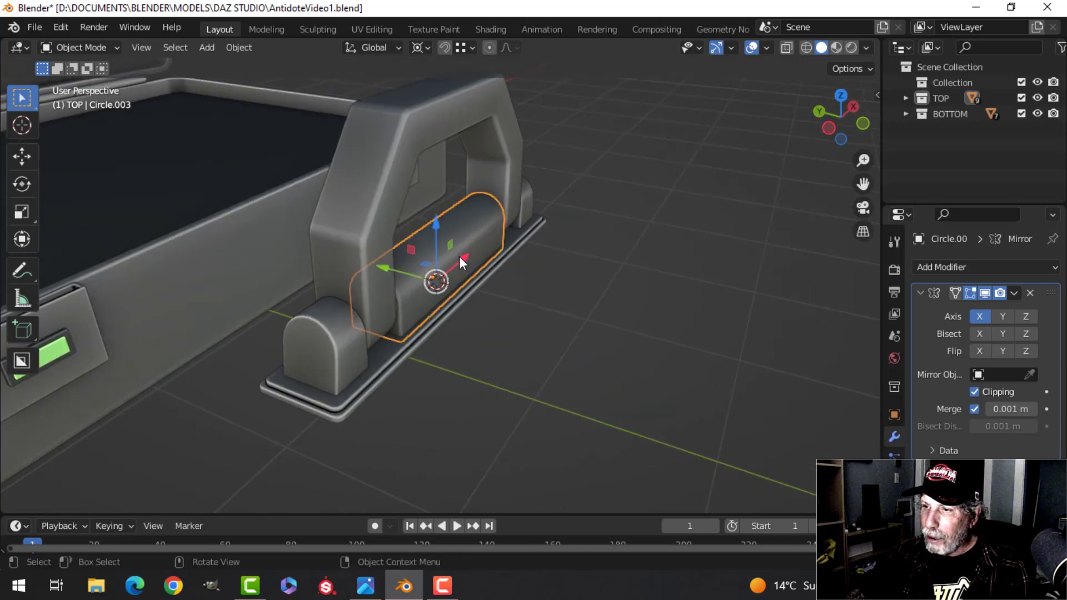
{"action": "left_click", "coordinate": [369, 374], "text": "shift"}
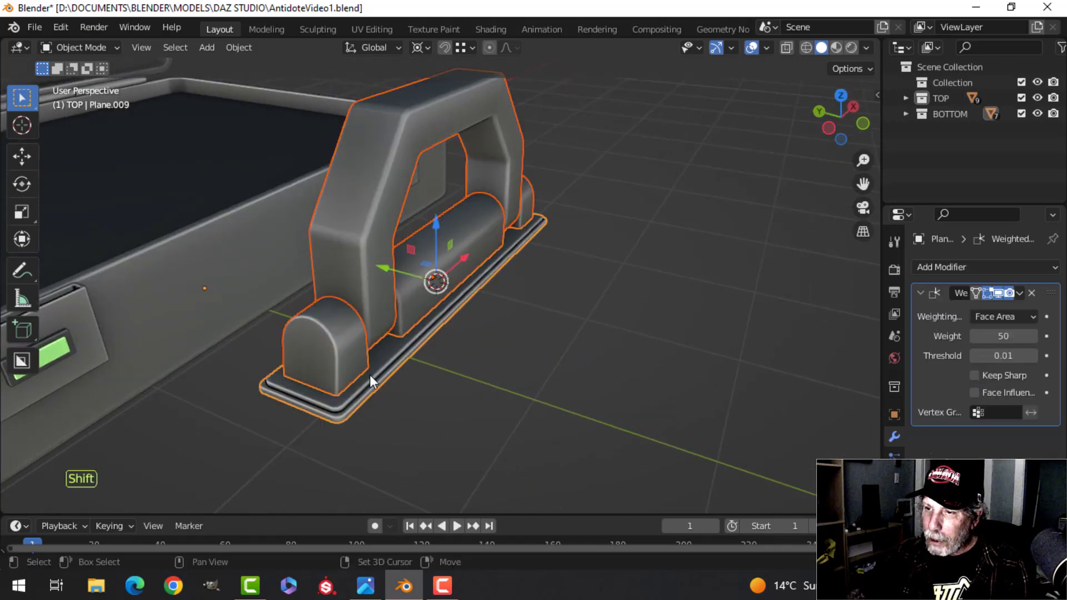
{"action": "scroll", "coordinate": [369, 375], "scroll_direction": "up", "scroll_amount": 4}
{"action": "middle_click_drag", "start_coordinate": [405, 326], "coordinate": [258, 275]}
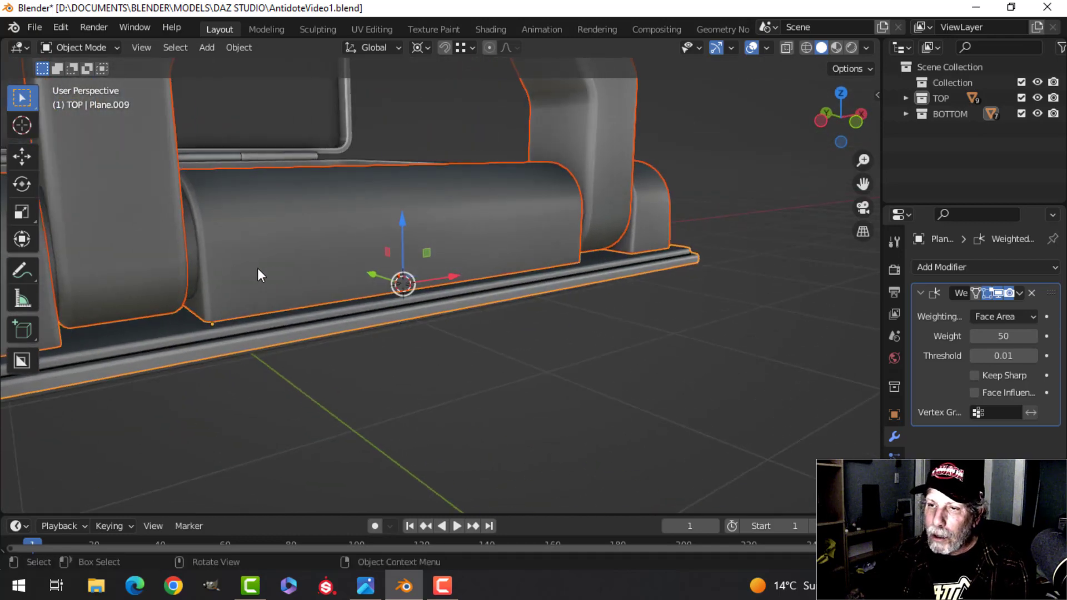
{"action": "left_click", "coordinate": [268, 260], "text": "shift"}
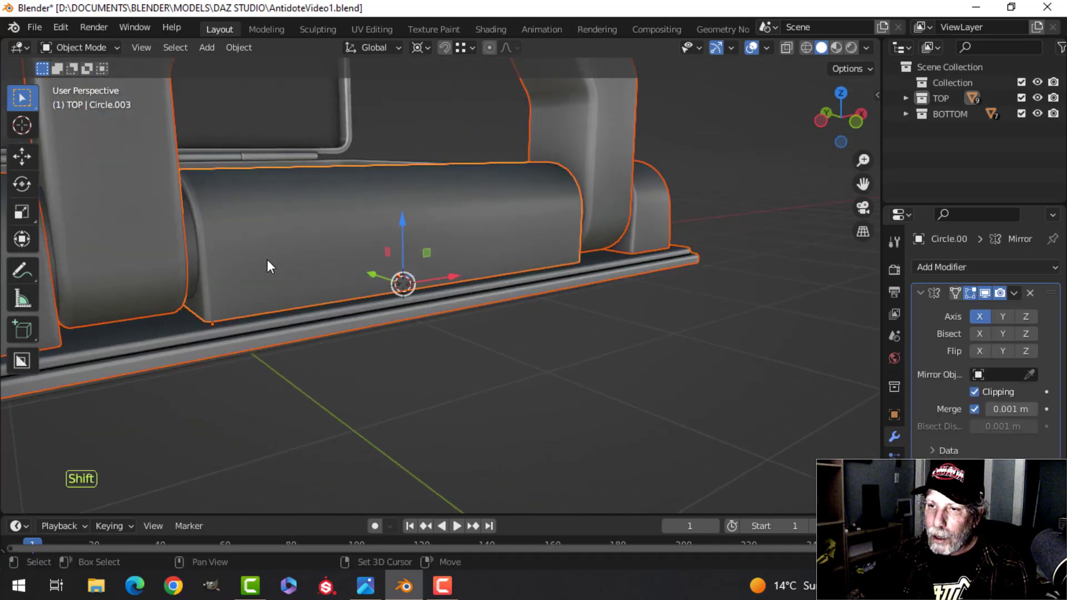
{"action": "left_click", "coordinate": [191, 235], "text": "shift"}
{"action": "key", "text": "m"}
{"action": "left_click", "coordinate": [435, 268]}
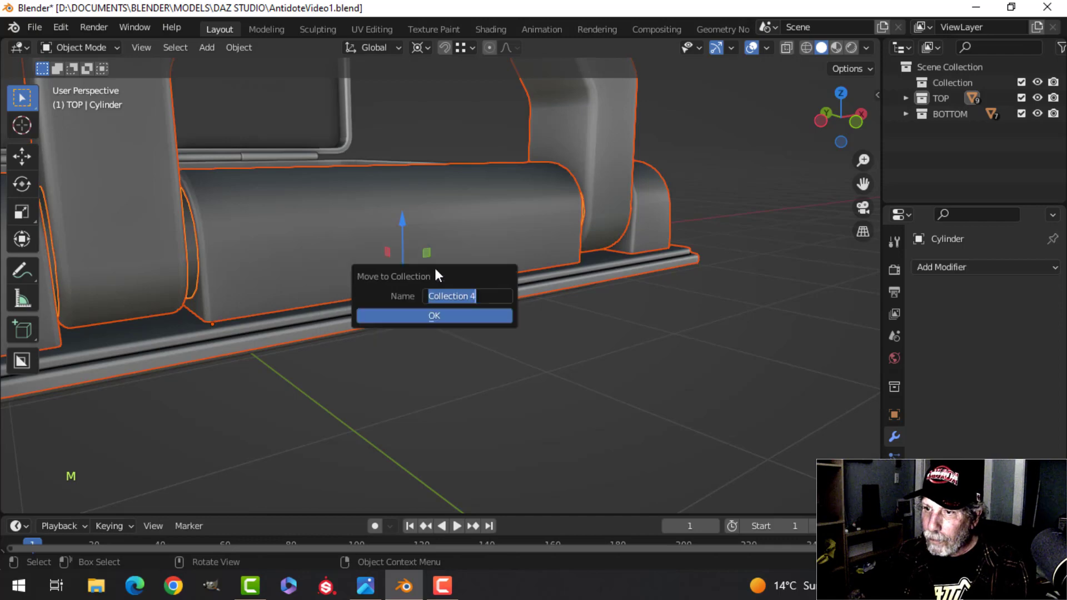
{"action": "type", "text": "HANDLE"}
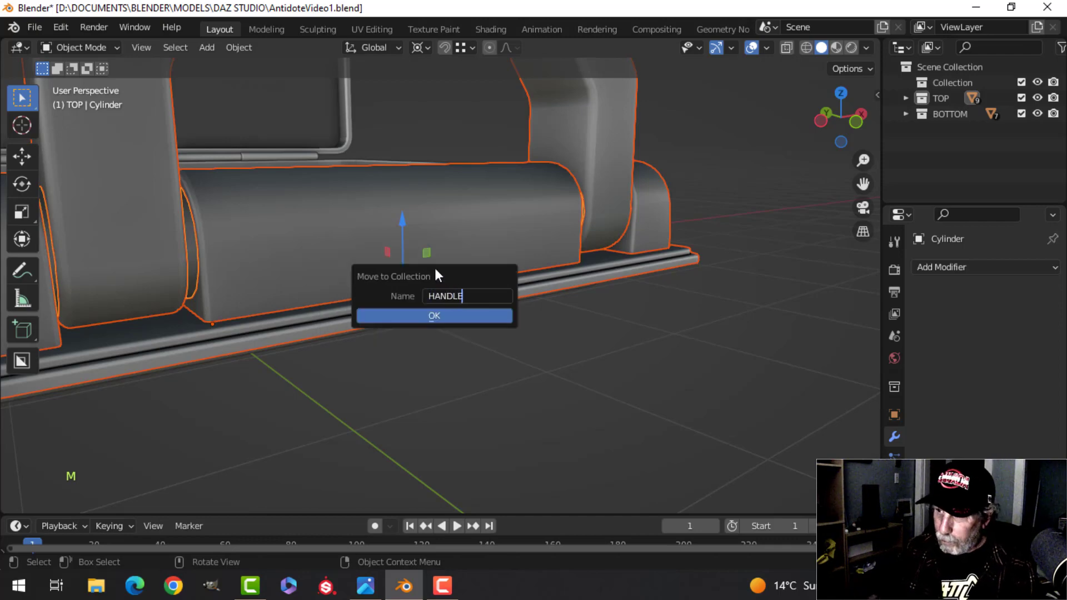
{"action": "left_click", "coordinate": [419, 315]}
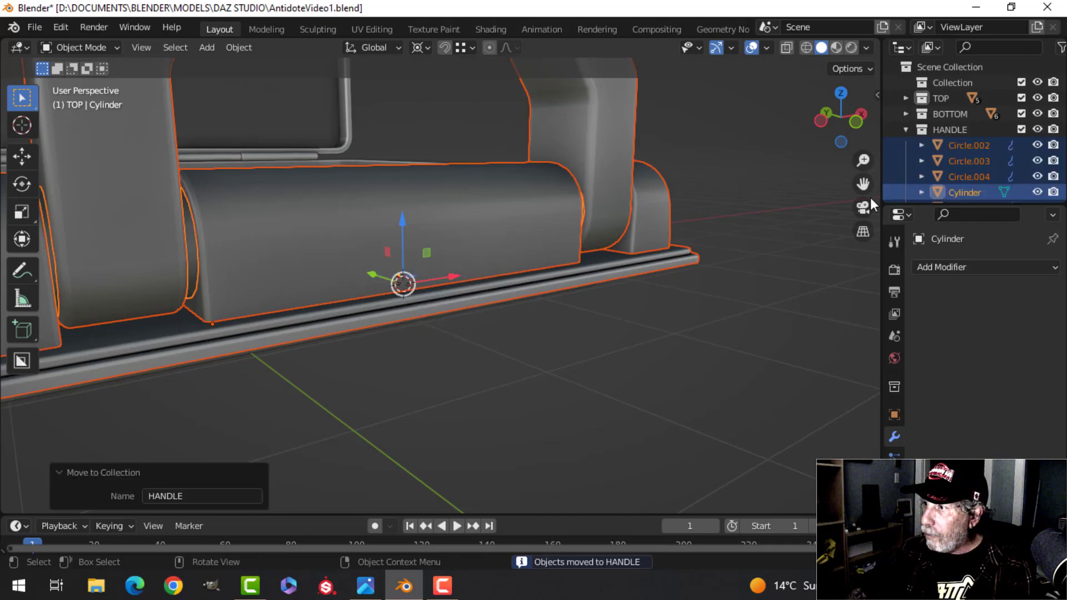
Step: Collapse the HANDLE collection in the outliner and toggle its visibility off and back on
{"action": "left_click", "coordinate": [909, 131]}
{"action": "left_click", "coordinate": [1041, 127]}
{"action": "left_click", "coordinate": [1042, 125]}
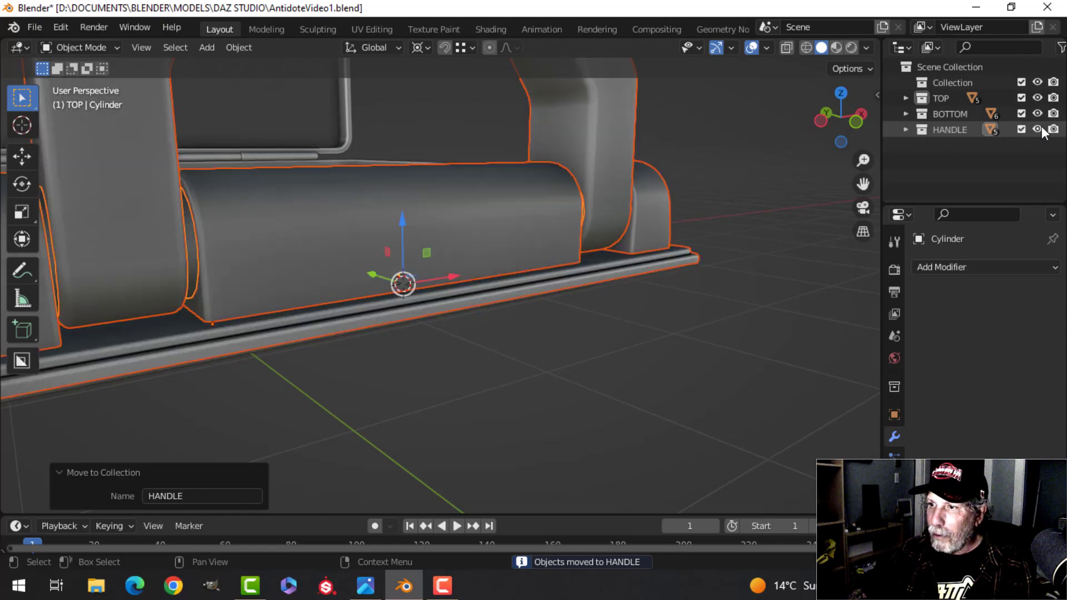
Step: Move the handle assembly about 5.984 m along Y to the back of the open lid
{"action": "scroll", "coordinate": [623, 225], "scroll_direction": "down", "scroll_amount": 5}
{"action": "scroll", "coordinate": [558, 249], "scroll_direction": "down", "scroll_amount": 3}
{"action": "middle_click_drag", "start_coordinate": [512, 253], "coordinate": [632, 320]}
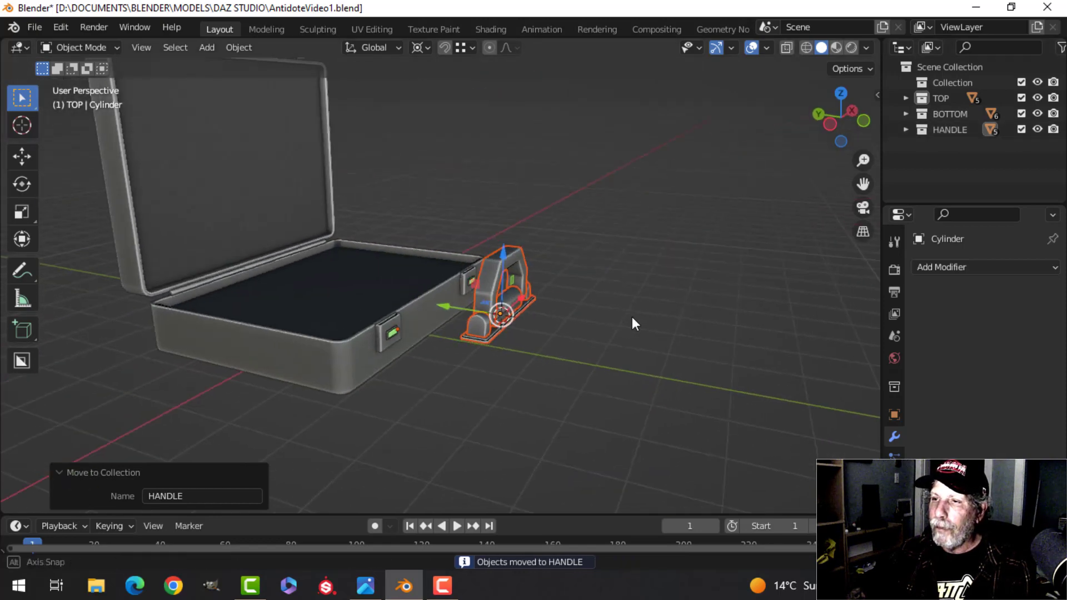
{"action": "middle_click_drag", "start_coordinate": [452, 283], "coordinate": [594, 294]}
{"action": "key", "text": "g"}
{"action": "left_click", "coordinate": [278, 230]}
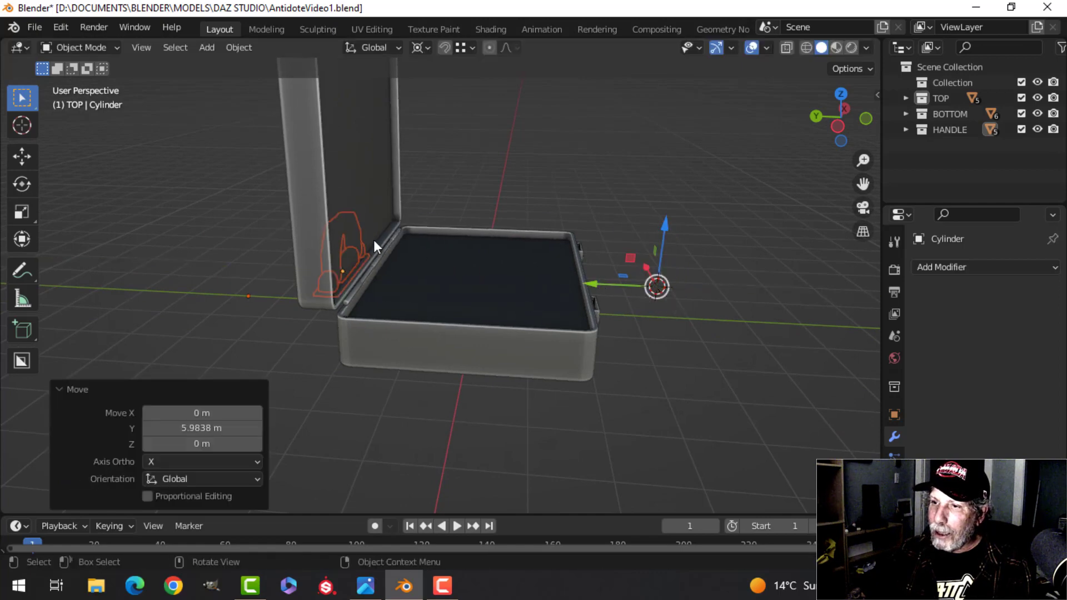
Step: Set the pivot to Median Point and, in right view, move the handle assembly -0.353 m in Y and 4.429 m in Z
{"action": "left_click", "coordinate": [421, 48]}
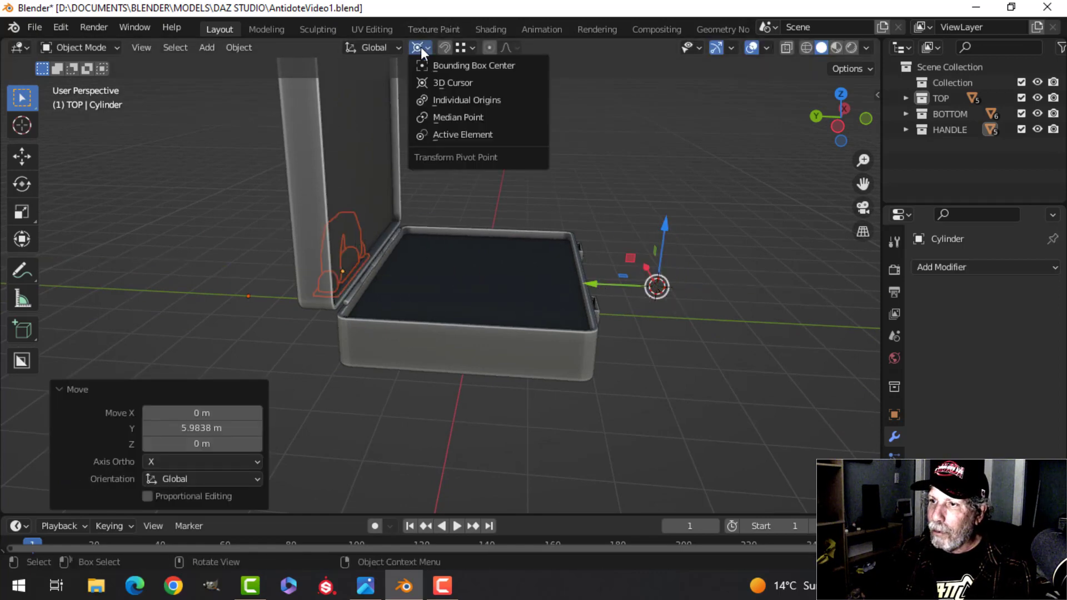
{"action": "left_click", "coordinate": [455, 116]}
{"action": "key", "text": "KP_3"}
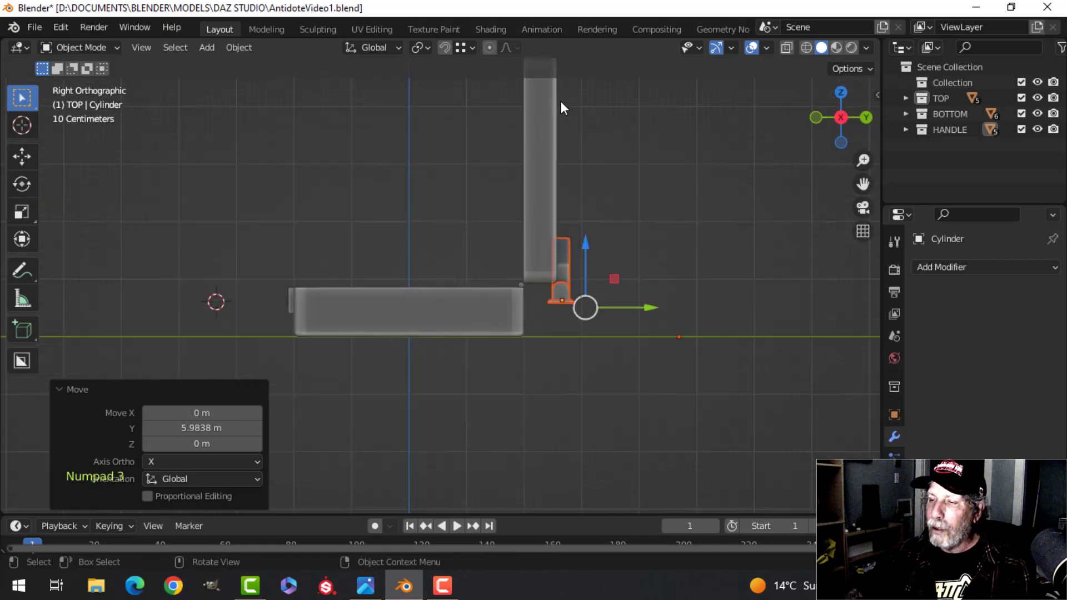
{"action": "scroll", "coordinate": [572, 203], "scroll_direction": "up", "scroll_amount": 3}
{"action": "key", "text": "g"}
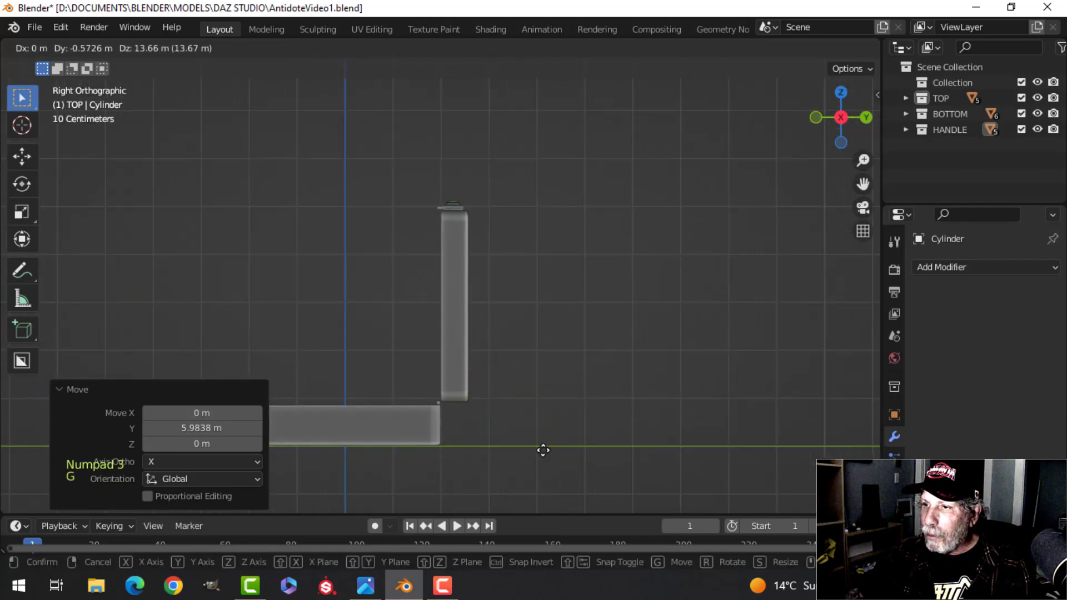
{"action": "key", "text": "Escape"}
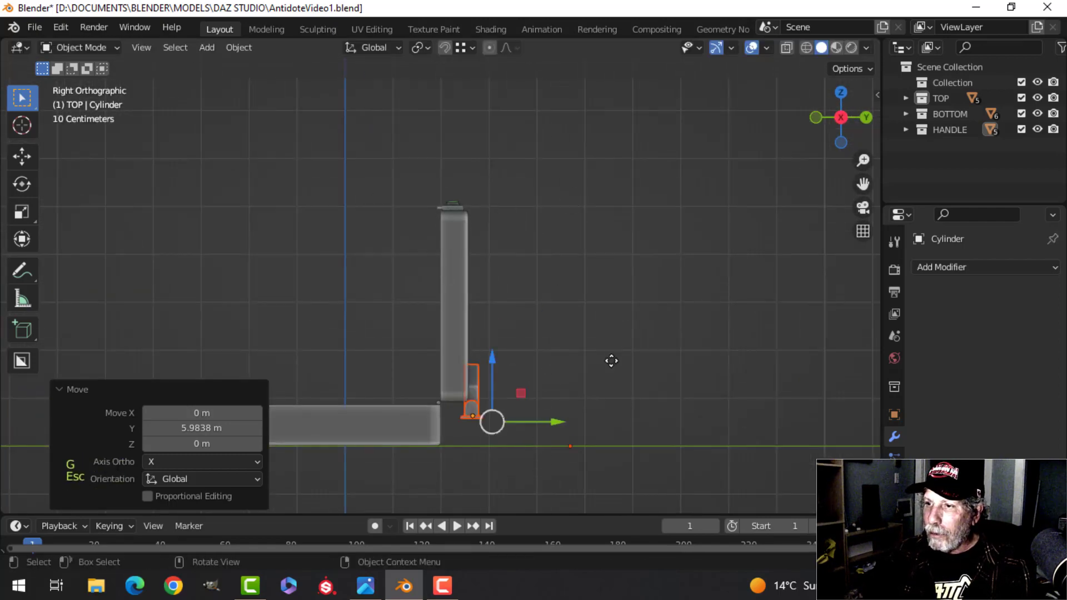
{"action": "scroll", "coordinate": [584, 367], "scroll_direction": "down", "scroll_amount": 2}
{"action": "key", "text": "g"}
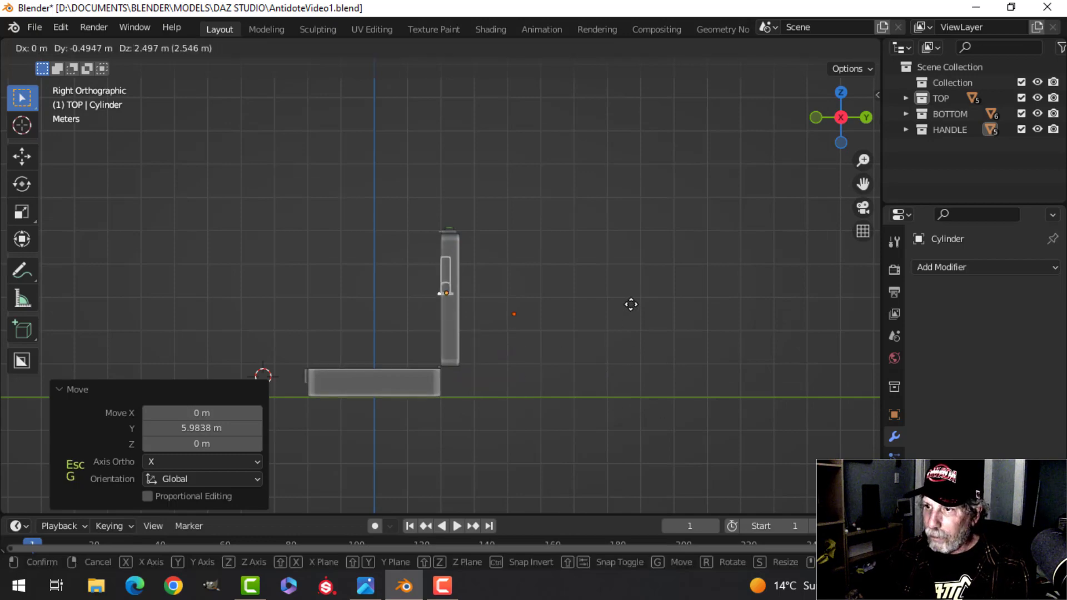
{"action": "left_click", "coordinate": [634, 246]}
{"action": "scroll", "coordinate": [634, 245], "scroll_direction": "up", "scroll_amount": 3}
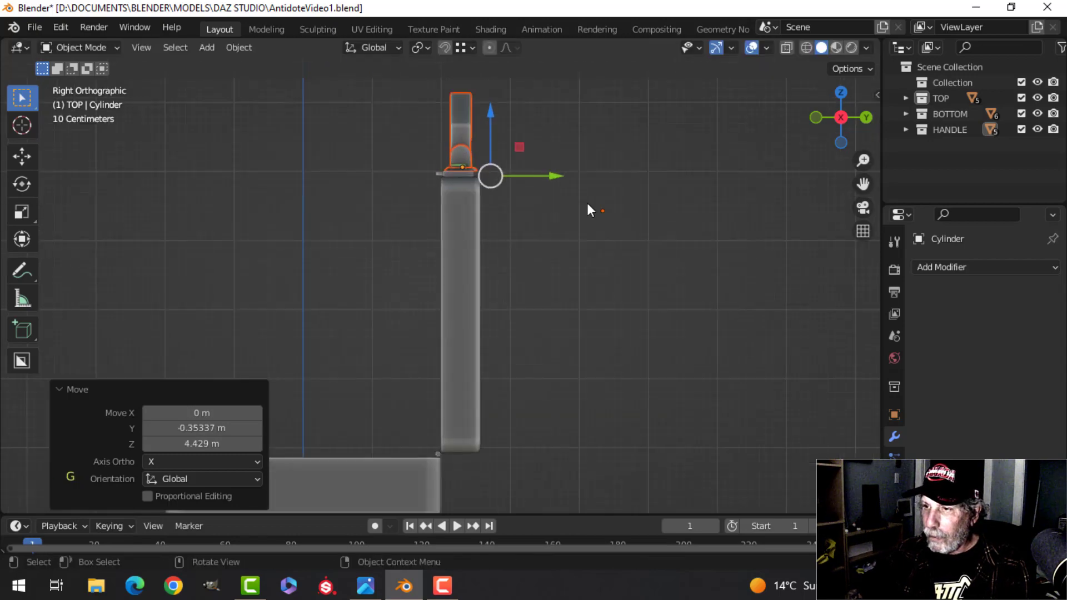
Step: Lower the handle assembly onto the lid's top edge by moving it about -0.032 m in Y and -0.092 m in Z
{"action": "middle_click_drag", "start_coordinate": [587, 202], "coordinate": [517, 421], "text": "shift"}
{"action": "scroll", "coordinate": [537, 290], "scroll_direction": "up", "scroll_amount": 2}
{"action": "scroll", "coordinate": [537, 289], "scroll_direction": "up", "scroll_amount": 3}
{"action": "middle_click_drag", "start_coordinate": [515, 311], "coordinate": [445, 314], "text": "shift"}
{"action": "key", "text": "g"}
{"action": "left_click", "coordinate": [529, 311]}
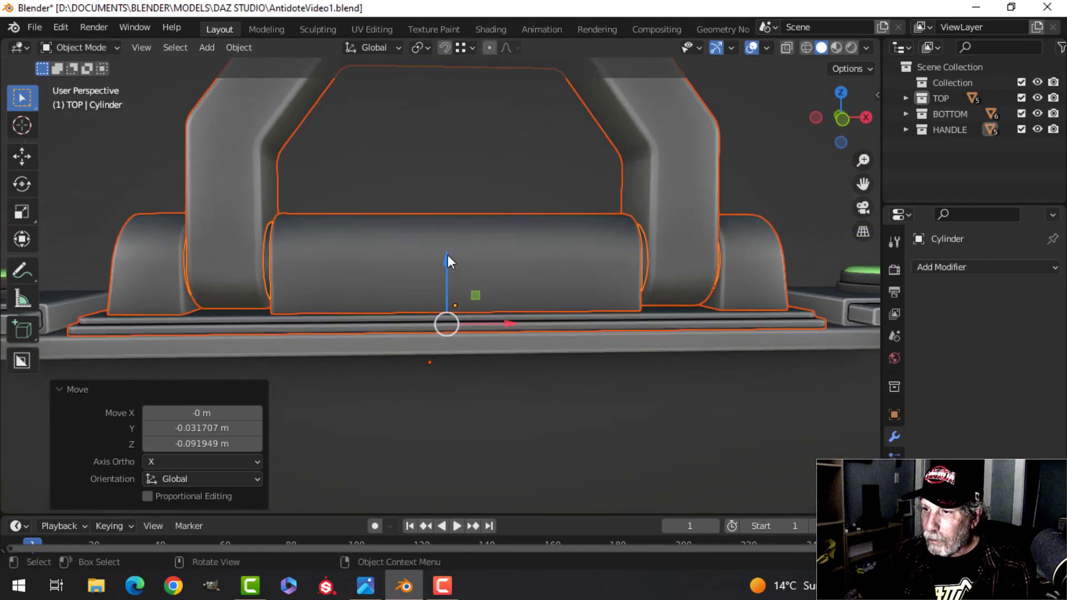
Step: Fine-tune the handle assembly's seating on the lid's top edge with small axis moves and deselect everything
{"action": "left_click_drag", "start_coordinate": [448, 255], "coordinate": [443, 253]}
{"action": "middle_click_drag", "start_coordinate": [443, 253], "coordinate": [373, 336]}
{"action": "left_click_drag", "start_coordinate": [524, 318], "coordinate": [498, 316]}
{"action": "scroll", "coordinate": [381, 361], "scroll_direction": "down", "scroll_amount": 4}
{"action": "middle_click_drag", "start_coordinate": [363, 372], "coordinate": [413, 306]}
{"action": "scroll", "coordinate": [409, 352], "scroll_direction": "up", "scroll_amount": 3}
{"action": "left_click_drag", "start_coordinate": [487, 267], "coordinate": [510, 261]}
{"action": "middle_click_drag", "start_coordinate": [422, 353], "coordinate": [415, 391]}
{"action": "left_click_drag", "start_coordinate": [526, 262], "coordinate": [529, 260]}
{"action": "middle_click_drag", "start_coordinate": [475, 329], "coordinate": [574, 338]}
{"action": "key", "text": "alt+a"}
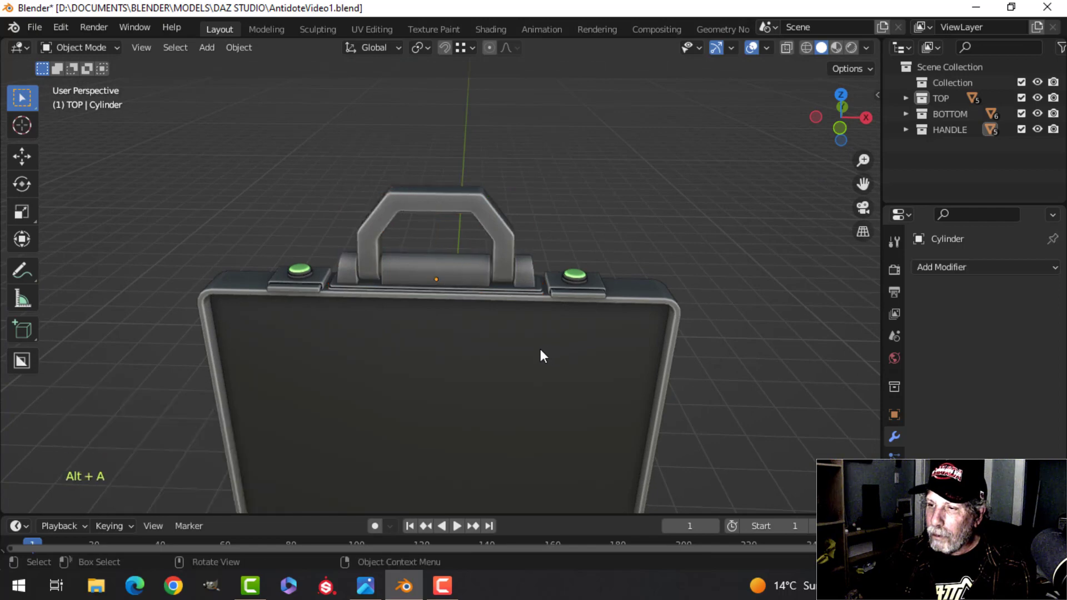
Step: Examine how the handle assembly sits on the lid between the two green-buttoned latches
{"action": "scroll", "coordinate": [538, 349], "scroll_direction": "down", "scroll_amount": 5}
{"action": "middle_click_drag", "start_coordinate": [462, 352], "coordinate": [493, 328], "text": "shift"}
{"action": "scroll", "coordinate": [493, 329], "scroll_direction": "up", "scroll_amount": 5}
{"action": "middle_click_drag", "start_coordinate": [423, 354], "coordinate": [398, 328], "text": "shift"}
{"action": "scroll", "coordinate": [405, 370], "scroll_direction": "up", "scroll_amount": 4}
{"action": "scroll", "coordinate": [389, 323], "scroll_direction": "down", "scroll_amount": 4}
{"action": "scroll", "coordinate": [350, 364], "scroll_direction": "up", "scroll_amount": 4}
{"action": "mouse_move", "coordinate": [398, 328]}
{"action": "middle_mouse_down"}
{"action": "mouse_move", "coordinate": [365, 331]}
{"action": "mouse_move", "coordinate": [447, 345]}
{"action": "mouse_move", "coordinate": [386, 336]}
{"action": "middle_mouse_up"}
{"action": "scroll", "coordinate": [291, 224], "scroll_direction": "down", "scroll_amount": 2}
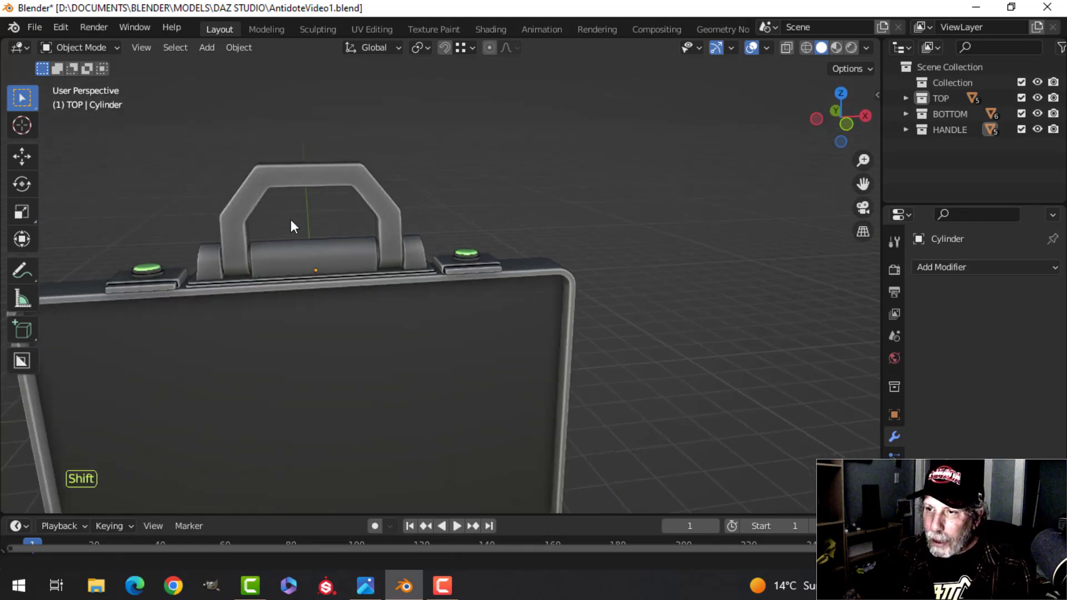
Step: Select the carrying handle and examine how its legs fit between the end blocks and centre barrel
{"action": "middle_click_drag", "start_coordinate": [291, 224], "coordinate": [441, 238]}
{"action": "left_click", "coordinate": [451, 282]}
{"action": "scroll", "coordinate": [399, 299], "scroll_direction": "up", "scroll_amount": 3}
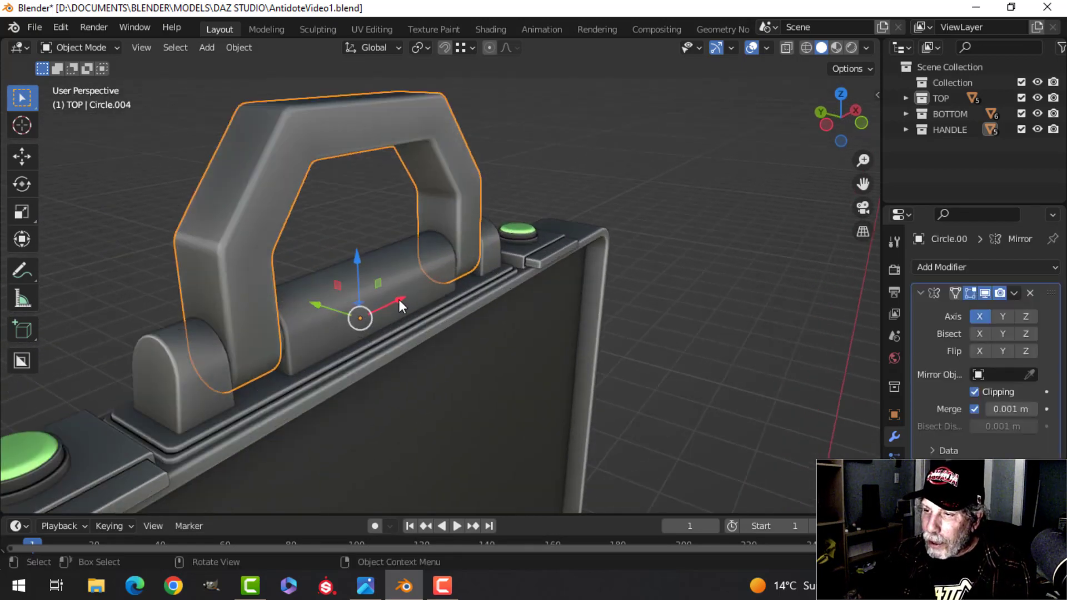
{"action": "key", "text": "alt+a"}
{"action": "scroll", "coordinate": [372, 268], "scroll_direction": "up", "scroll_amount": 2}
{"action": "left_click", "coordinate": [308, 228]}
{"action": "scroll", "coordinate": [320, 253], "scroll_direction": "down", "scroll_amount": 4}
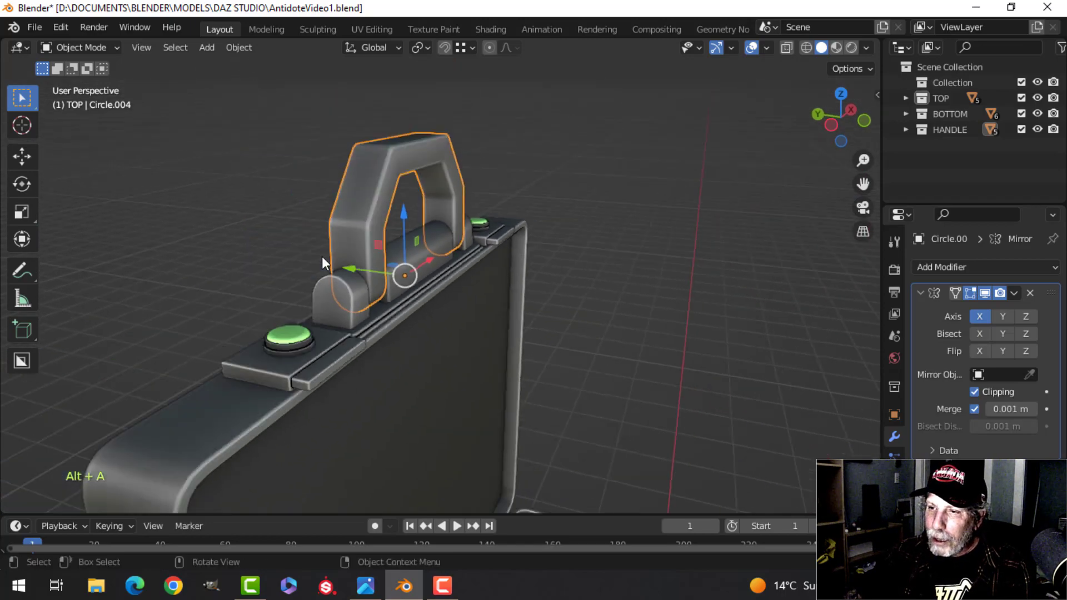
{"action": "middle_click_drag", "start_coordinate": [405, 273], "coordinate": [341, 273], "text": "shift"}
Step: Check the handle in the reference image communications-gear-large.jpg, switch back to Blender and compare it with the model
{"action": "left_click", "coordinate": [366, 587]}
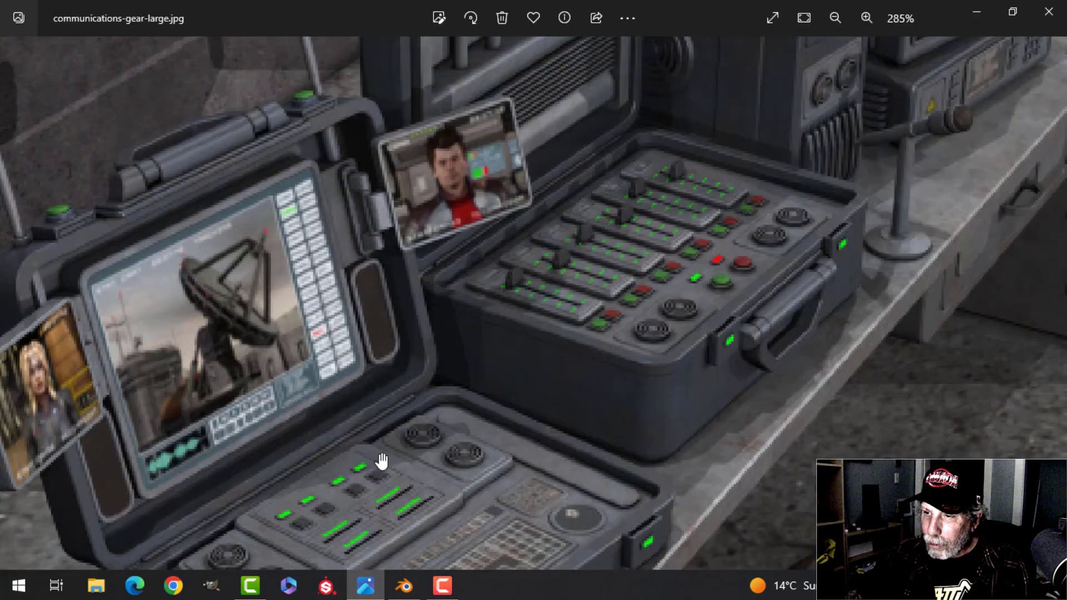
{"action": "left_click", "coordinate": [411, 592]}
{"action": "scroll", "coordinate": [359, 233], "scroll_direction": "up", "scroll_amount": 3}
{"action": "middle_click_drag", "start_coordinate": [382, 256], "coordinate": [354, 275]}
{"action": "scroll", "coordinate": [392, 274], "scroll_direction": "up", "scroll_amount": 2}
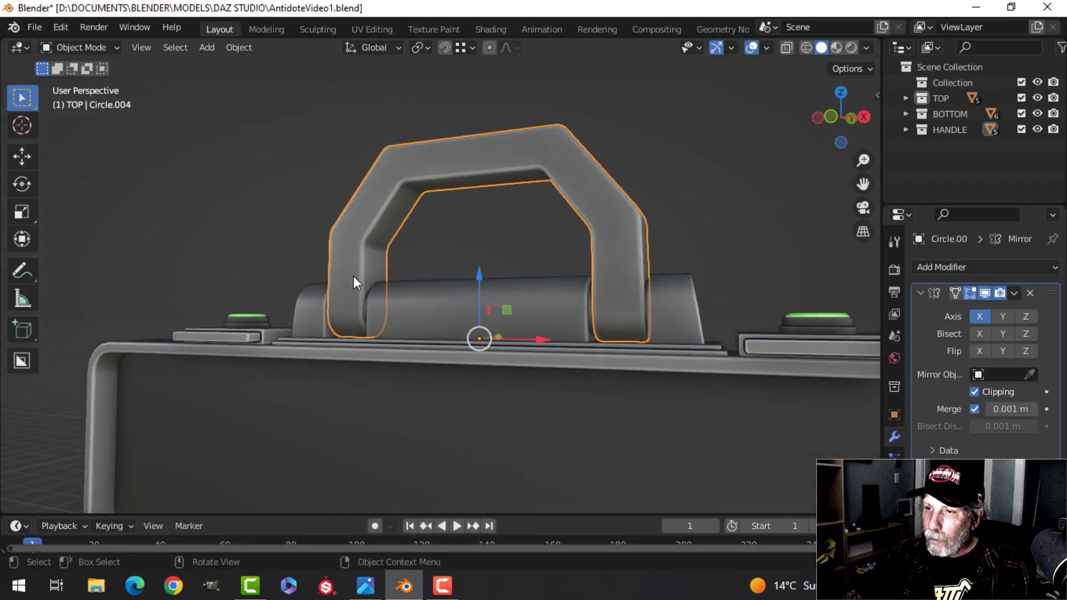
{"action": "scroll", "coordinate": [358, 281], "scroll_direction": "down", "scroll_amount": 2}
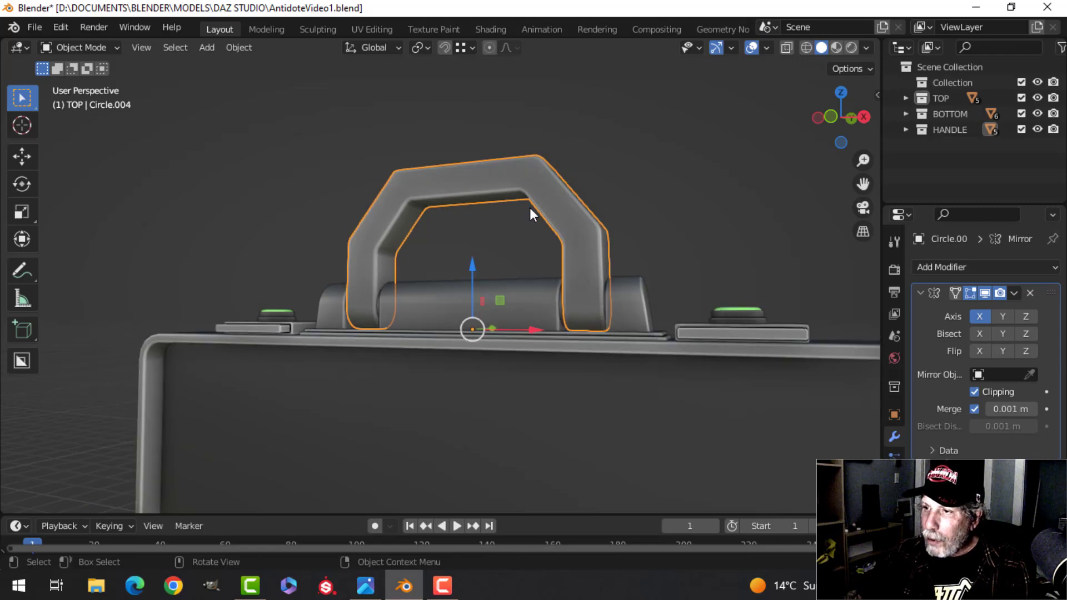
Step: Try to rotate the whole handle mesh by about 90° in the right orthographic view
{"action": "scroll", "coordinate": [380, 314], "scroll_direction": "down", "scroll_amount": 3}
{"action": "middle_click_drag", "start_coordinate": [380, 313], "coordinate": [457, 303]}
{"action": "key", "text": "Tab"}
{"action": "key", "text": "a"}
{"action": "key", "text": "KP_3"}
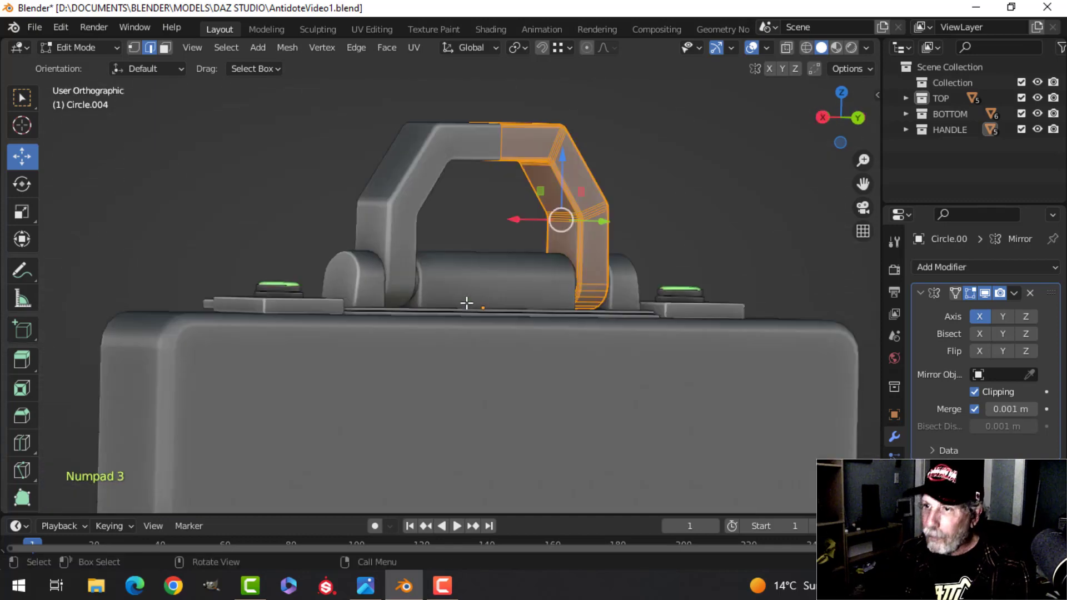
{"action": "key", "text": "r"}
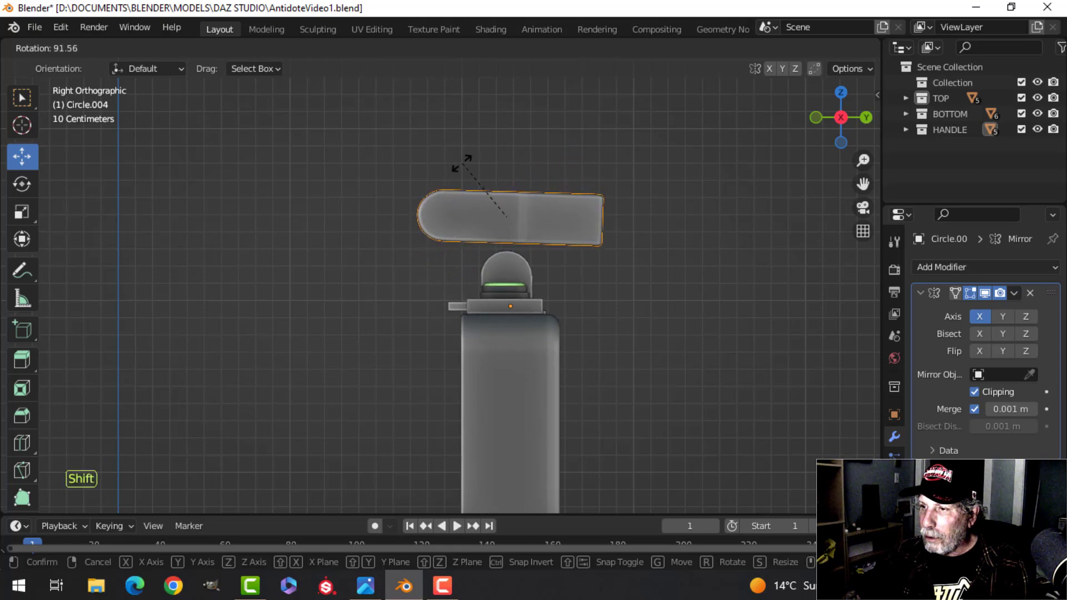
{"action": "key", "text": "Escape"}
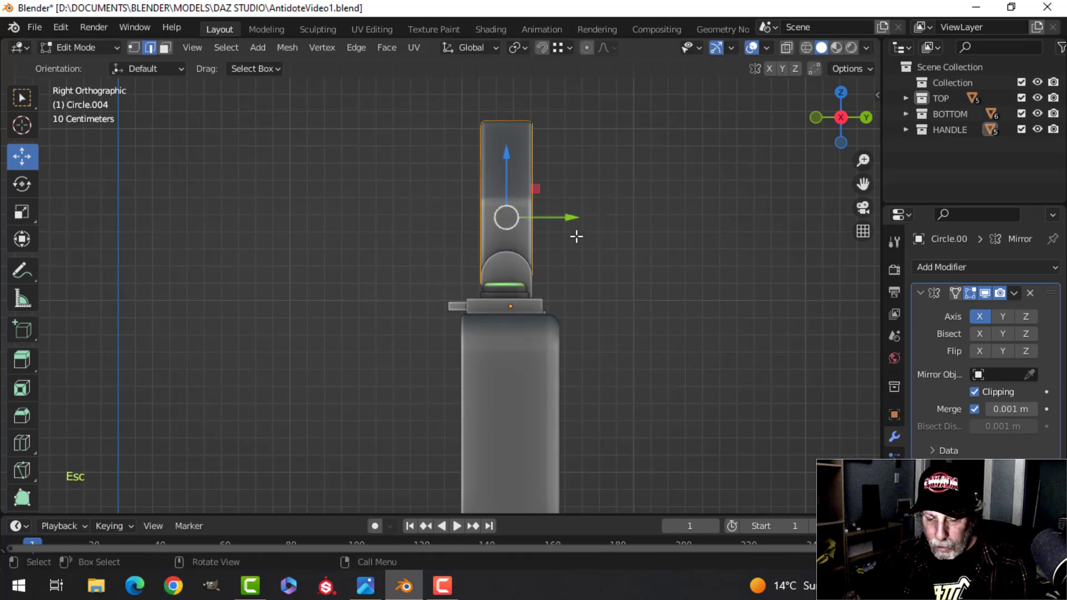
Step: Rotate the carrying handle's whole mesh by -90° about the global X axis
{"action": "key", "text": "Tab"}
{"action": "key", "text": "a"}
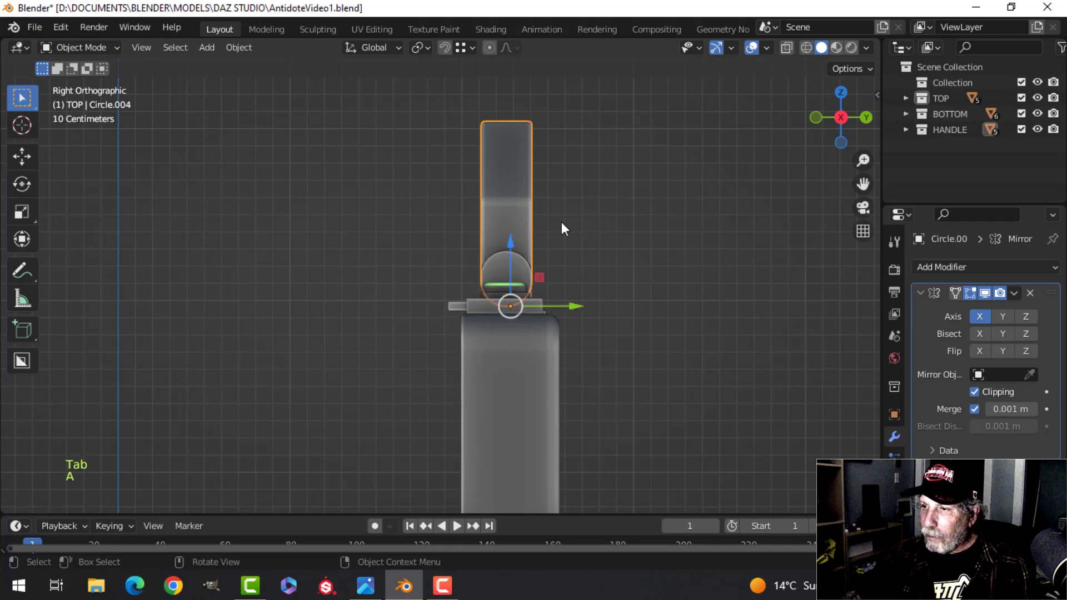
{"action": "key", "text": "Tab"}
{"action": "type", "text": "r"}
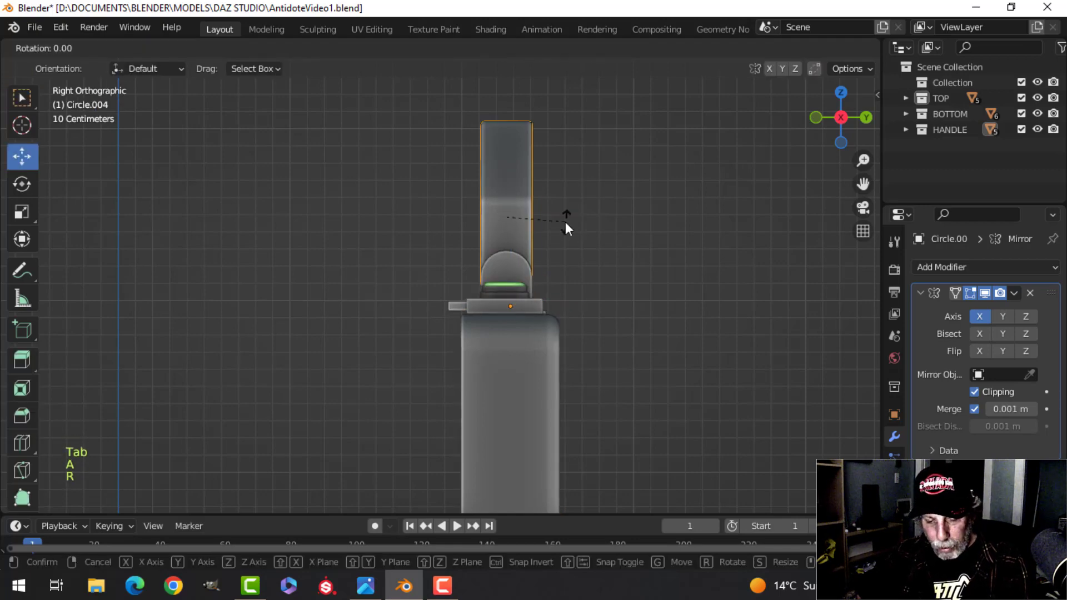
{"action": "type", "text": "x90"}
{"action": "key", "text": "minus"}
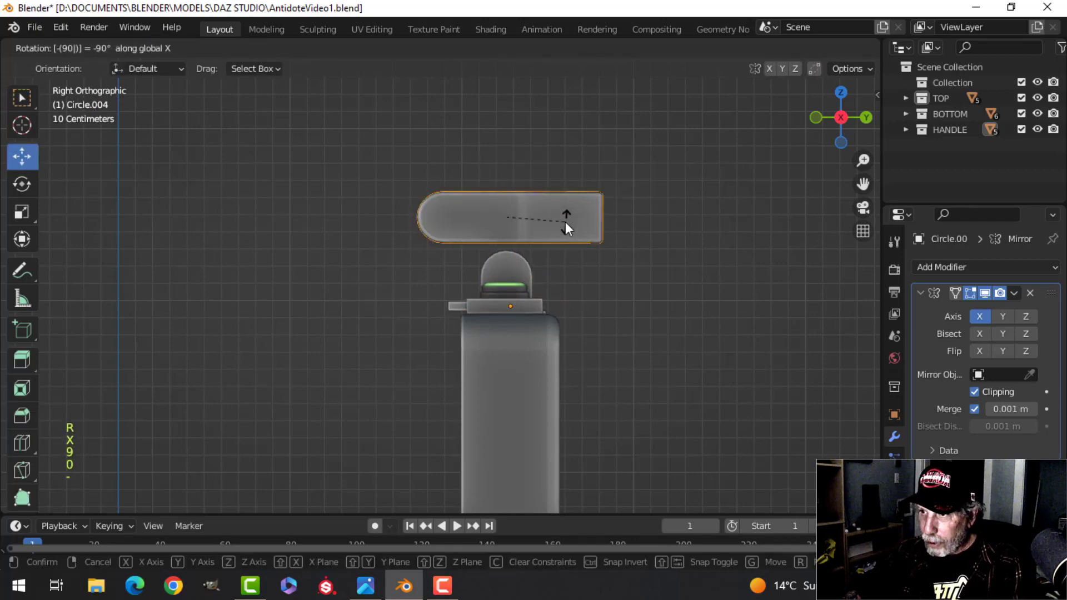
{"action": "left_click", "coordinate": [565, 222]}
Step: Move the handle mesh about 0.36 m along Y and -0.35 m along Z so its rounded legs align with the end blocks
{"action": "key", "text": "g"}
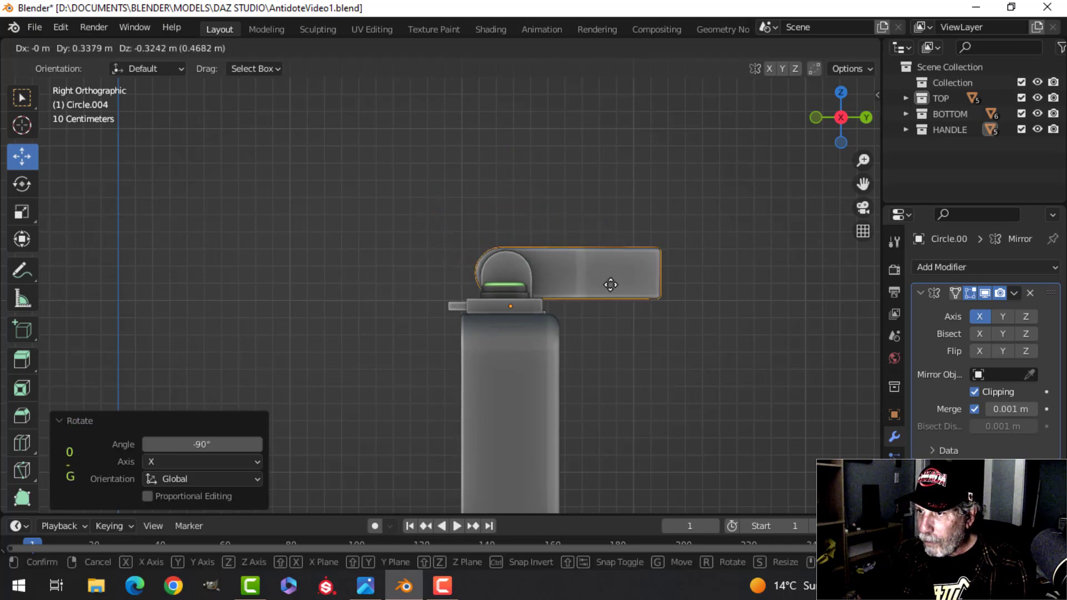
{"action": "left_click", "coordinate": [614, 287]}
{"action": "middle_click_drag", "start_coordinate": [613, 287], "coordinate": [637, 288]}
{"action": "middle_click_drag", "start_coordinate": [493, 282], "coordinate": [418, 252]}
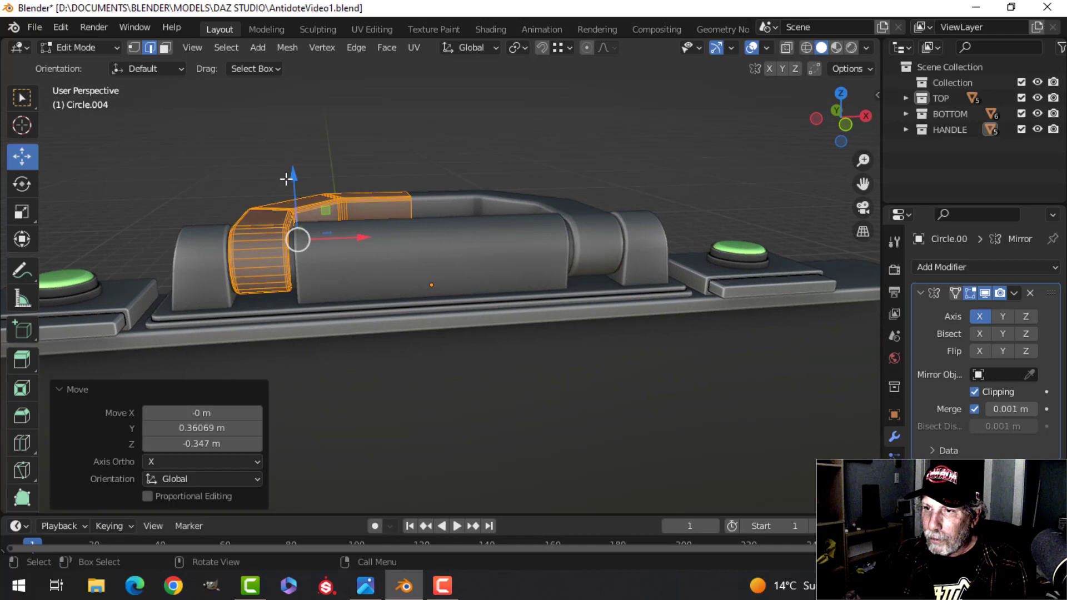
{"action": "left_click_drag", "start_coordinate": [286, 178], "coordinate": [298, 181]}
{"action": "key", "text": "Tab"}
{"action": "key", "text": "alt+a"}
{"action": "middle_click_drag", "start_coordinate": [382, 209], "coordinate": [448, 298]}
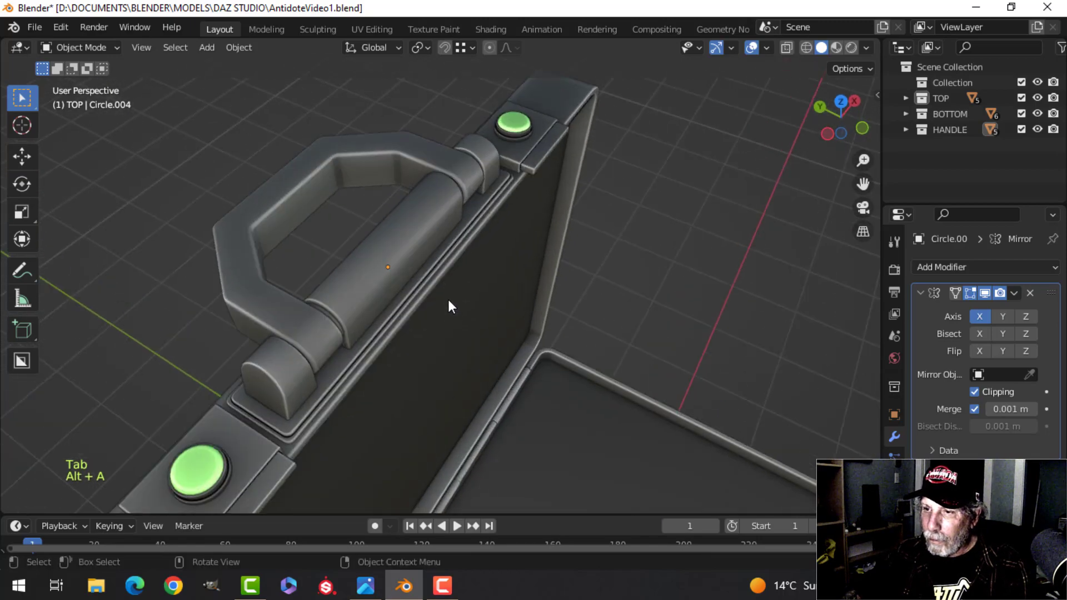
Step: Examine the whole open briefcase with its folded handle and save the file
{"action": "scroll", "coordinate": [448, 298], "scroll_direction": "down", "scroll_amount": 5}
{"action": "mouse_move", "coordinate": [464, 251]}
{"action": "middle_mouse_down", "text": "shift"}
{"action": "mouse_move", "coordinate": [505, 185]}
{"action": "mouse_move", "coordinate": [475, 264]}
{"action": "middle_mouse_up", "text": "shift"}
{"action": "scroll", "coordinate": [475, 264], "scroll_direction": "down", "scroll_amount": 2}
{"action": "middle_click_drag", "start_coordinate": [536, 303], "coordinate": [461, 255], "text": "shift"}
{"action": "scroll", "coordinate": [458, 292], "scroll_direction": "up", "scroll_amount": 3}
{"action": "scroll", "coordinate": [398, 268], "scroll_direction": "down", "scroll_amount": 3}
{"action": "key", "text": "ctrl+s"}
{"action": "middle_click_drag", "start_coordinate": [387, 256], "coordinate": [453, 271], "text": "shift"}
Step: Try a glossier grey MatCap for the viewport shading and switch back to the soft white one
{"action": "left_click", "coordinate": [867, 48]}
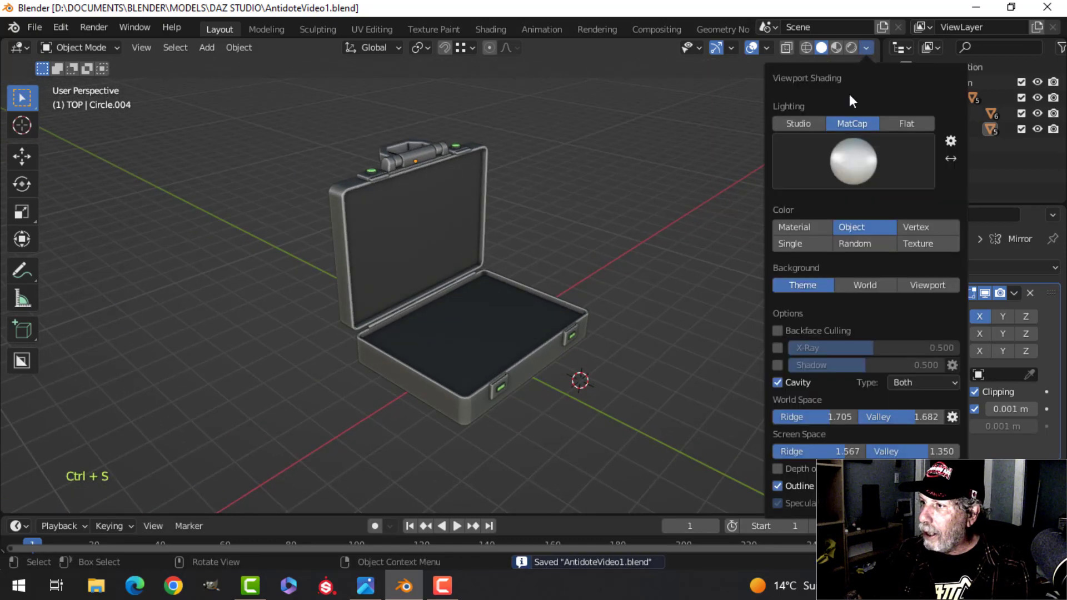
{"action": "left_click", "coordinate": [839, 161]}
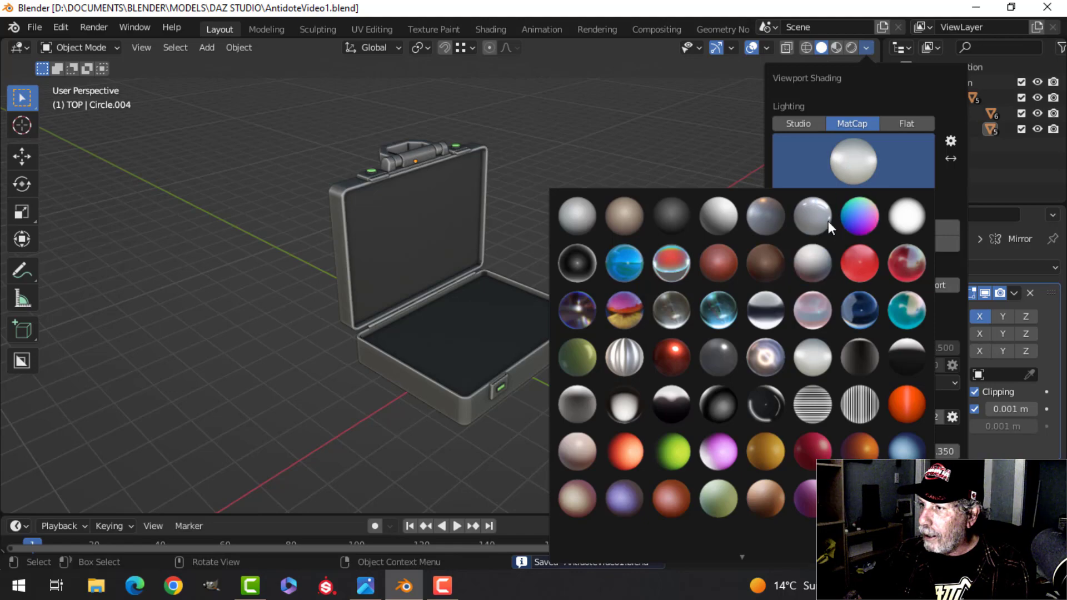
{"action": "left_click", "coordinate": [828, 221]}
{"action": "mouse_move", "coordinate": [665, 212]}
{"action": "middle_mouse_down"}
{"action": "mouse_move", "coordinate": [577, 237]}
{"action": "mouse_move", "coordinate": [676, 222]}
{"action": "mouse_move", "coordinate": [732, 235]}
{"action": "mouse_move", "coordinate": [786, 214]}
{"action": "mouse_move", "coordinate": [805, 172]}
{"action": "mouse_move", "coordinate": [448, 228]}
{"action": "mouse_move", "coordinate": [578, 227]}
{"action": "mouse_move", "coordinate": [622, 211]}
{"action": "middle_mouse_up"}
{"action": "left_click", "coordinate": [865, 50]}
{"action": "left_click", "coordinate": [851, 171]}
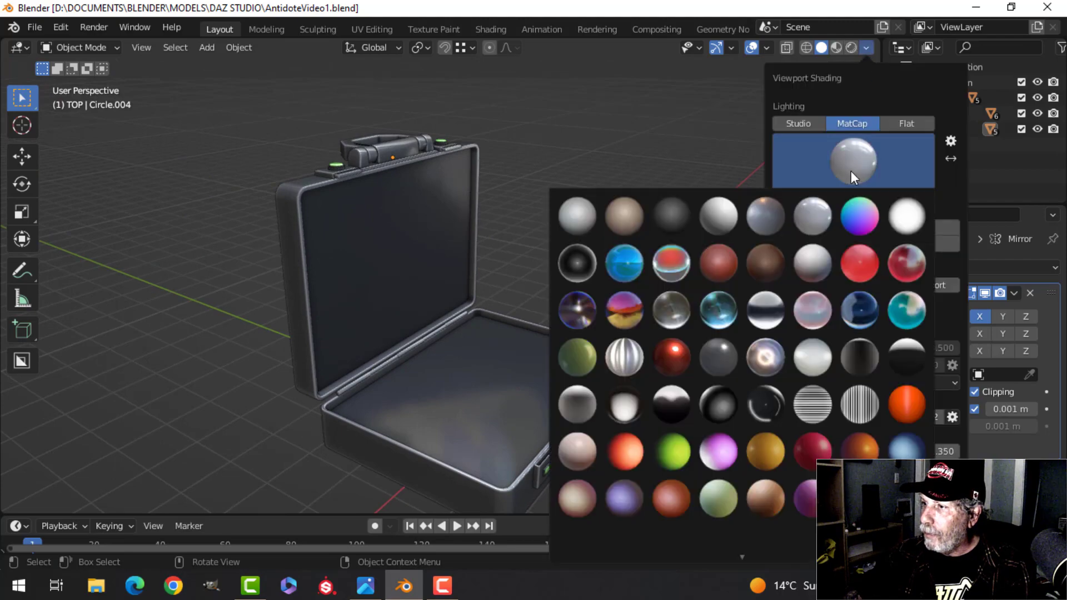
{"action": "left_click", "coordinate": [812, 326]}
{"action": "mouse_move", "coordinate": [684, 325]}
{"action": "middle_mouse_down"}
{"action": "mouse_move", "coordinate": [522, 322]}
{"action": "mouse_move", "coordinate": [612, 300]}
{"action": "mouse_move", "coordinate": [625, 354]}
{"action": "mouse_move", "coordinate": [694, 327]}
{"action": "middle_mouse_up"}
Step: Examine the briefcase's lid, handle and base from several sides, ending close to the base's dark interior
{"action": "scroll", "coordinate": [611, 327], "scroll_direction": "up", "scroll_amount": 4}
{"action": "middle_click_drag", "start_coordinate": [461, 328], "coordinate": [452, 275], "text": "shift"}
{"action": "scroll", "coordinate": [539, 281], "scroll_direction": "down", "scroll_amount": 5}
{"action": "scroll", "coordinate": [451, 275], "scroll_direction": "down", "scroll_amount": 3}
{"action": "middle_click_drag", "start_coordinate": [359, 274], "coordinate": [471, 259], "text": "shift"}
{"action": "middle_click_drag", "start_coordinate": [472, 259], "coordinate": [391, 357]}
{"action": "scroll", "coordinate": [447, 272], "scroll_direction": "up", "scroll_amount": 2}
{"action": "middle_click_drag", "start_coordinate": [276, 276], "coordinate": [316, 310]}
{"action": "scroll", "coordinate": [510, 335], "scroll_direction": "up", "scroll_amount": 3}
{"action": "middle_click_drag", "start_coordinate": [510, 335], "coordinate": [385, 246], "text": "shift"}
{"action": "scroll", "coordinate": [388, 244], "scroll_direction": "up", "scroll_amount": 2}
Step: Raise the whole mesh of the dark panel inside the briefcase's base slightly along Z
{"action": "left_click", "coordinate": [448, 249]}
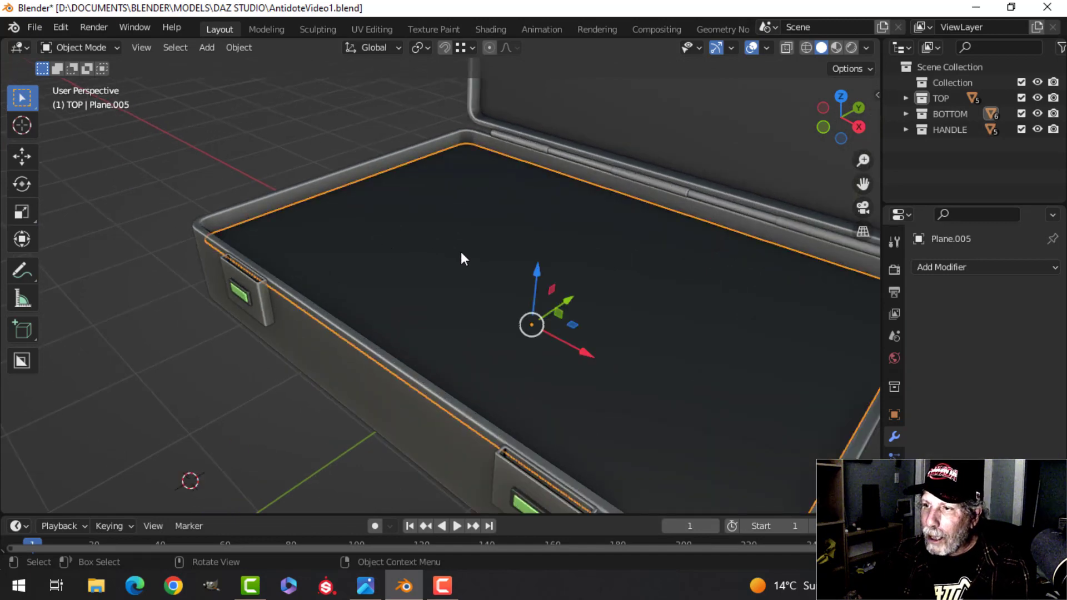
{"action": "key", "text": "Tab"}
{"action": "key", "text": "a"}
{"action": "left_click_drag", "start_coordinate": [544, 214], "coordinate": [543, 195]}
{"action": "key", "text": "Tab"}
Step: Check the briefcase's face orientation with the overlay, hide the overlay again and deselect the base panel
{"action": "left_click", "coordinate": [767, 48]}
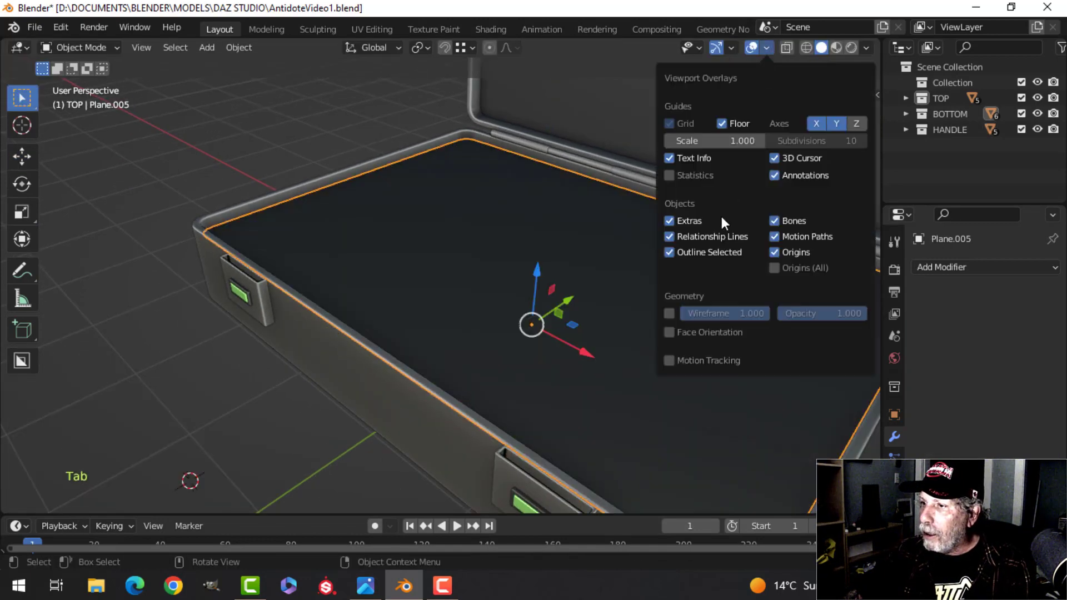
{"action": "left_click", "coordinate": [701, 332]}
{"action": "left_click", "coordinate": [699, 331]}
{"action": "scroll", "coordinate": [470, 244], "scroll_direction": "down", "scroll_amount": 4}
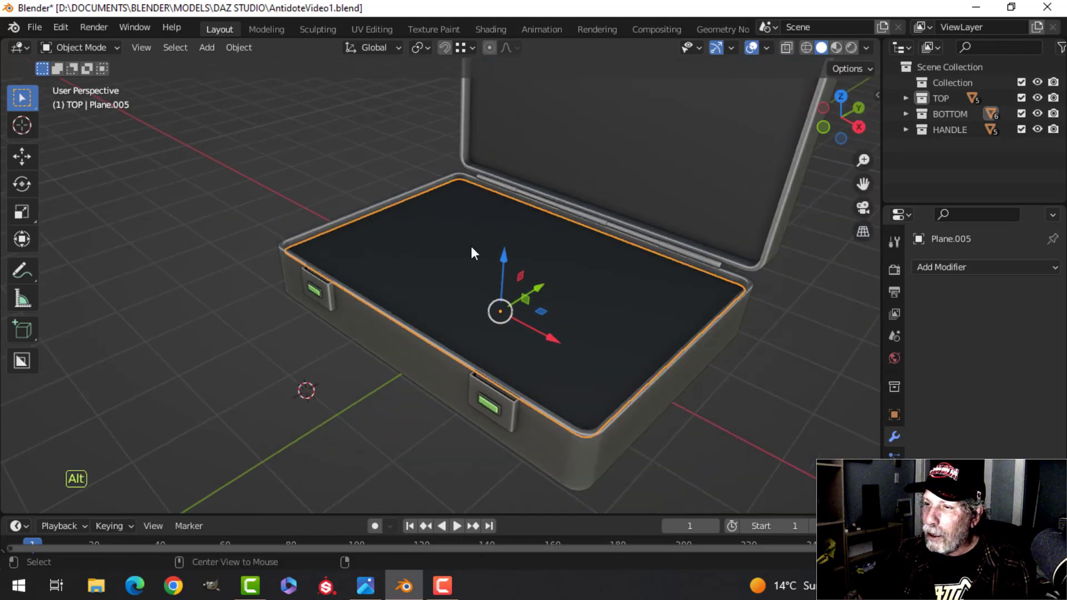
{"action": "key", "text": "alt+a"}
Step: Add a cylinder mesh with 22 vertices at the 3D cursor in front of the briefcase
{"action": "middle_click_drag", "start_coordinate": [361, 217], "coordinate": [325, 214]}
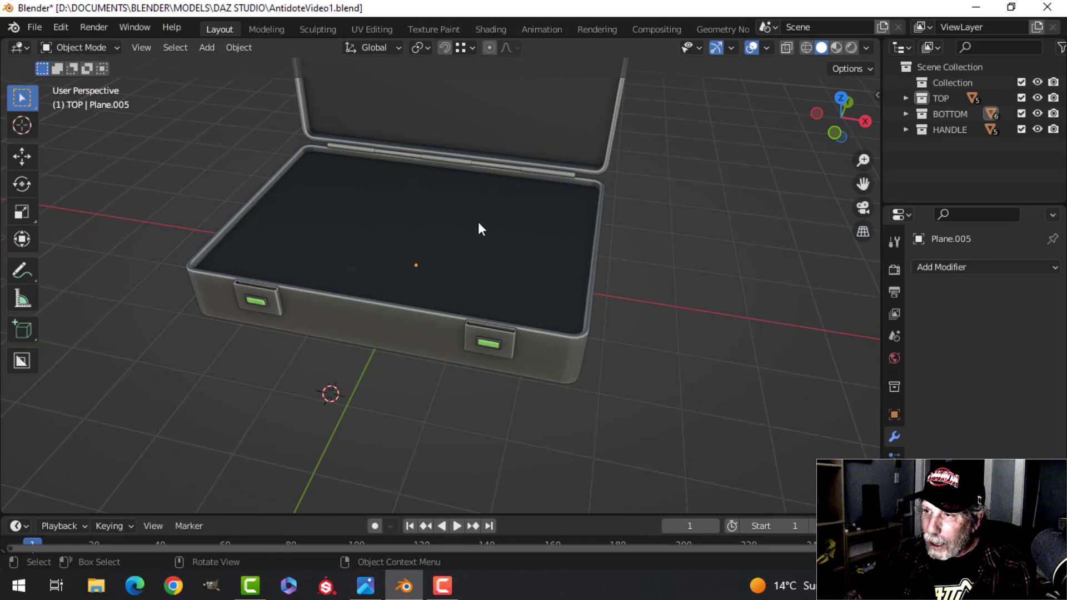
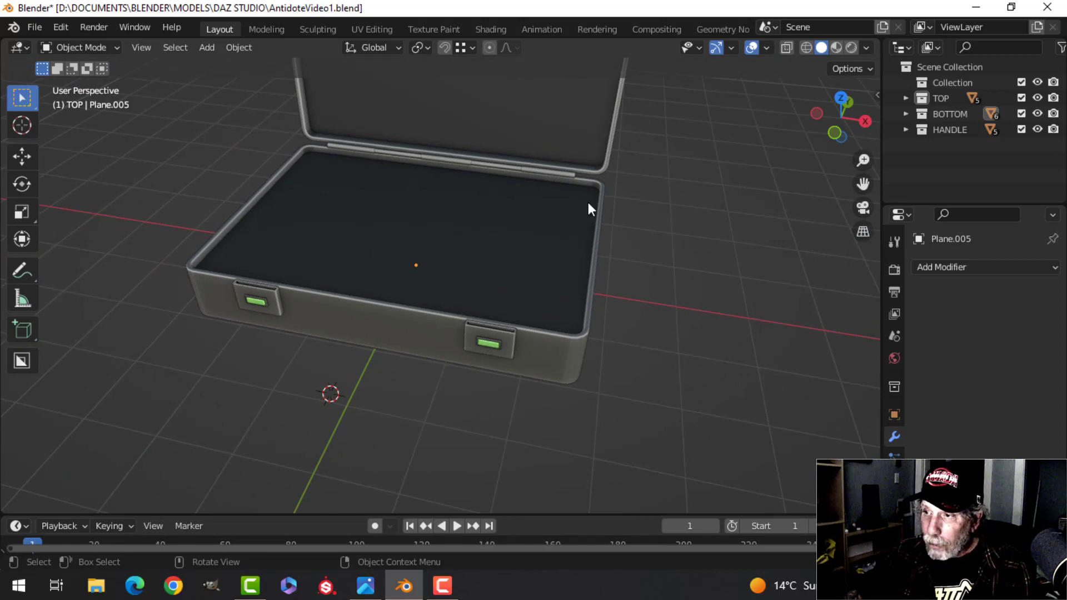
{"action": "scroll", "coordinate": [479, 245], "scroll_direction": "down", "scroll_amount": 2}
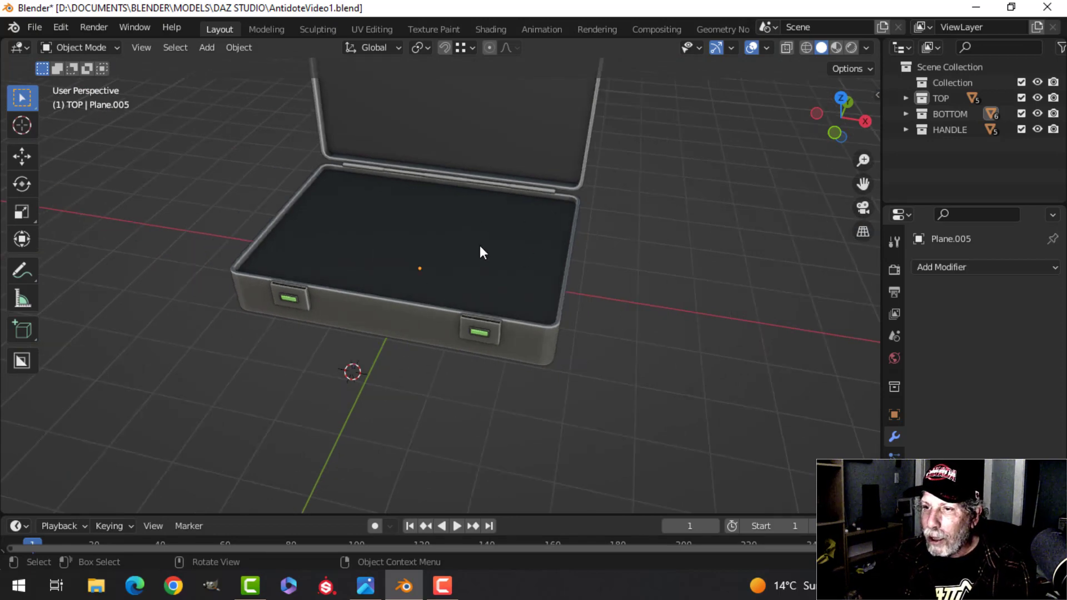
{"action": "middle_click_drag", "start_coordinate": [422, 226], "coordinate": [390, 265], "text": "shift"}
{"action": "scroll", "coordinate": [371, 203], "scroll_direction": "up", "scroll_amount": 2}
{"action": "middle_click_drag", "start_coordinate": [424, 213], "coordinate": [468, 233]}
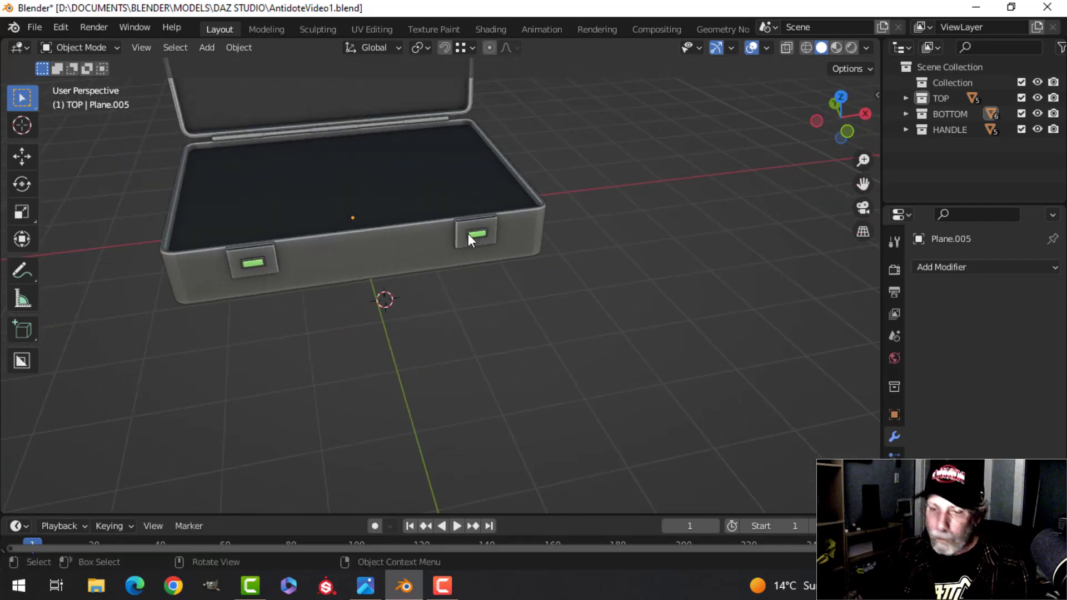
{"action": "key", "text": "shift+a"}
{"action": "mouse_move", "coordinate": [418, 233]}
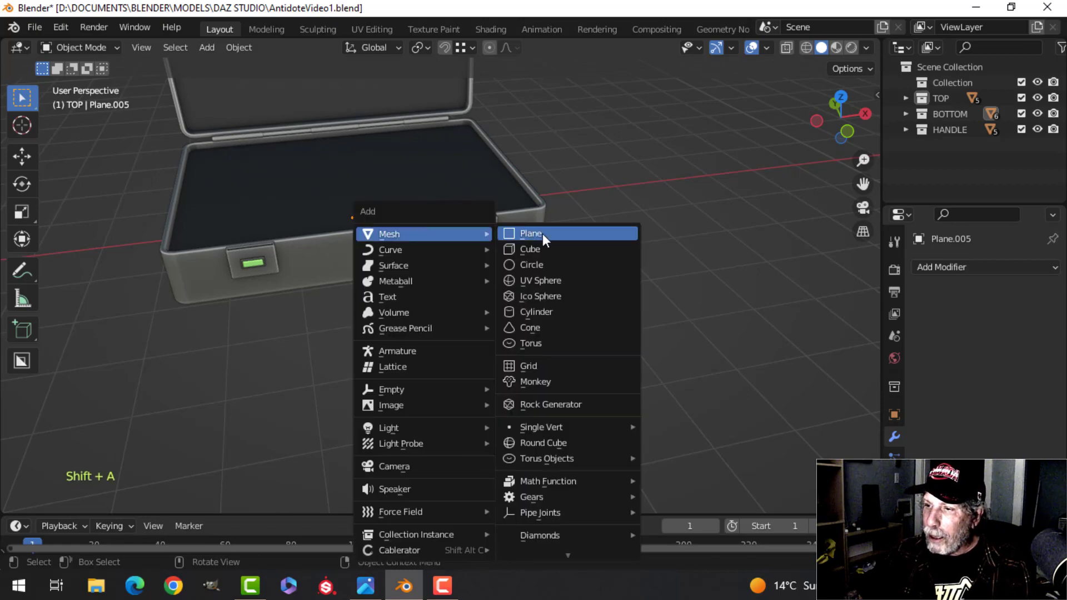
{"action": "left_click", "coordinate": [529, 311]}
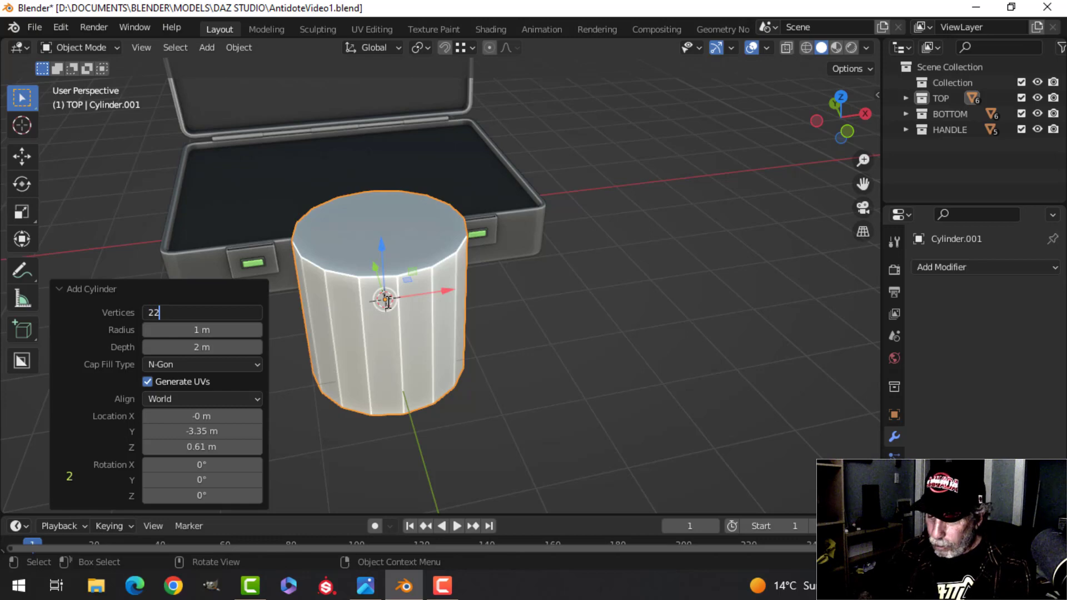
{"action": "key", "text": "Return"}
Step: Scale the new cylinder's mesh down uniformly to about 0.22
{"action": "scroll", "coordinate": [585, 294], "scroll_direction": "down", "scroll_amount": 3}
{"action": "key", "text": "Tab"}
{"action": "key", "text": "s"}
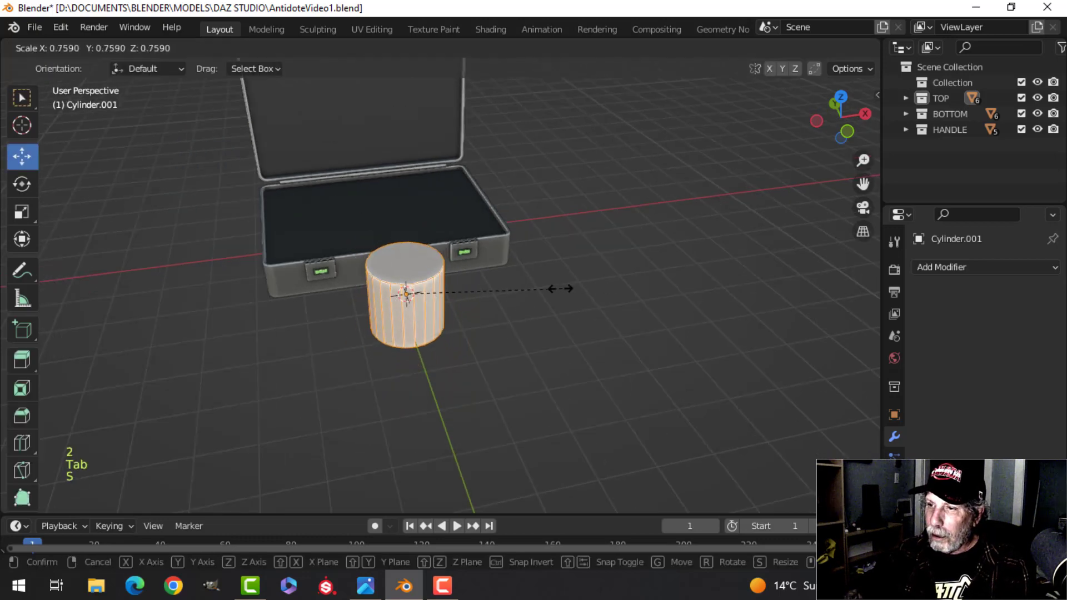
{"action": "left_click", "coordinate": [450, 279]}
Step: Stretch the cylinder along Z to about twice its height and deselect its mesh
{"action": "key", "text": "KP_Add"}
{"action": "key", "text": "KP_Add"}
{"action": "key", "text": "KP_Add"}
{"action": "key", "text": "KP_Add"}
{"action": "key", "text": "KP_Add"}
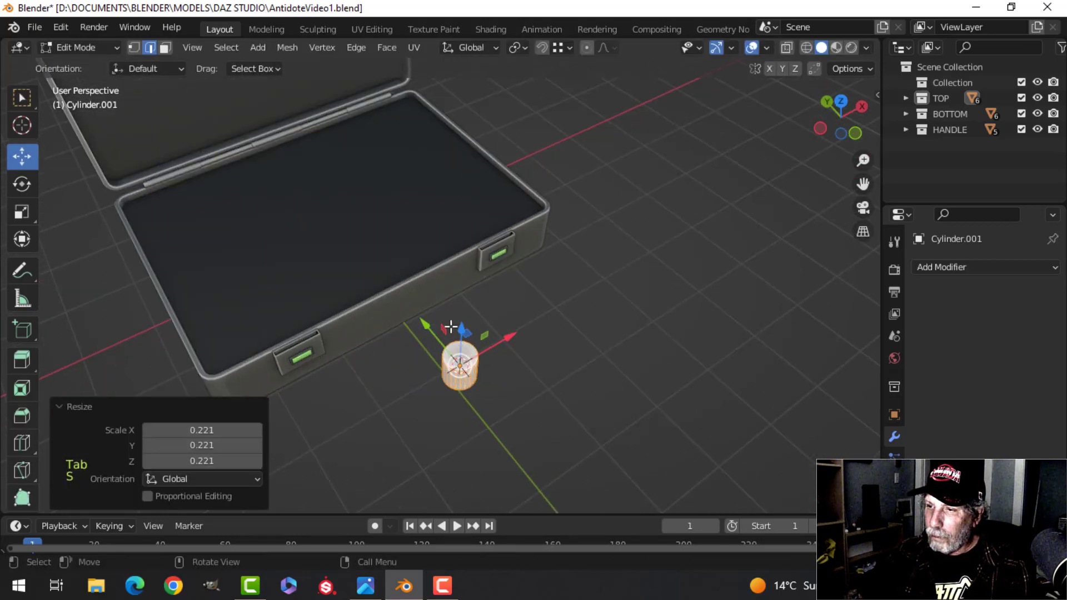
{"action": "key", "text": "KP_Decimal"}
{"action": "middle_click_drag", "start_coordinate": [505, 376], "coordinate": [504, 326]}
{"action": "key", "text": "s"}
{"action": "key", "text": "z"}
{"action": "left_click", "coordinate": [553, 340]}
{"action": "key", "text": "alt+a"}
Step: Cut an edge loop around the cylinder's upper part and bevel it into a band about 0.012 m in offset with one segment
{"action": "key", "text": "ctrl+r"}
{"action": "left_click", "coordinate": [479, 260]}
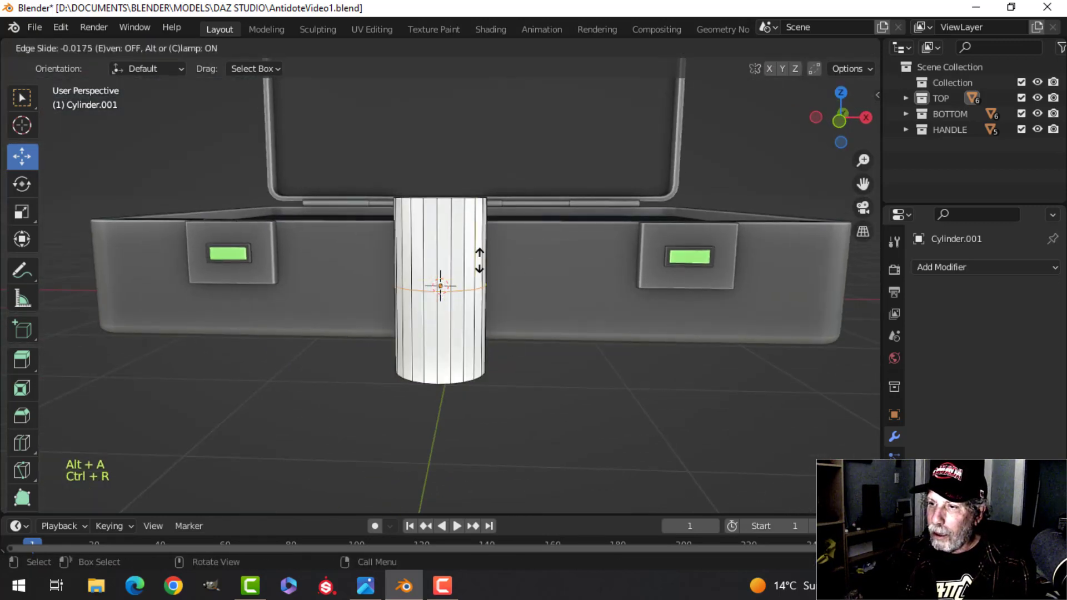
{"action": "left_click", "coordinate": [473, 204]}
{"action": "scroll", "coordinate": [536, 250], "scroll_direction": "up", "scroll_amount": 3}
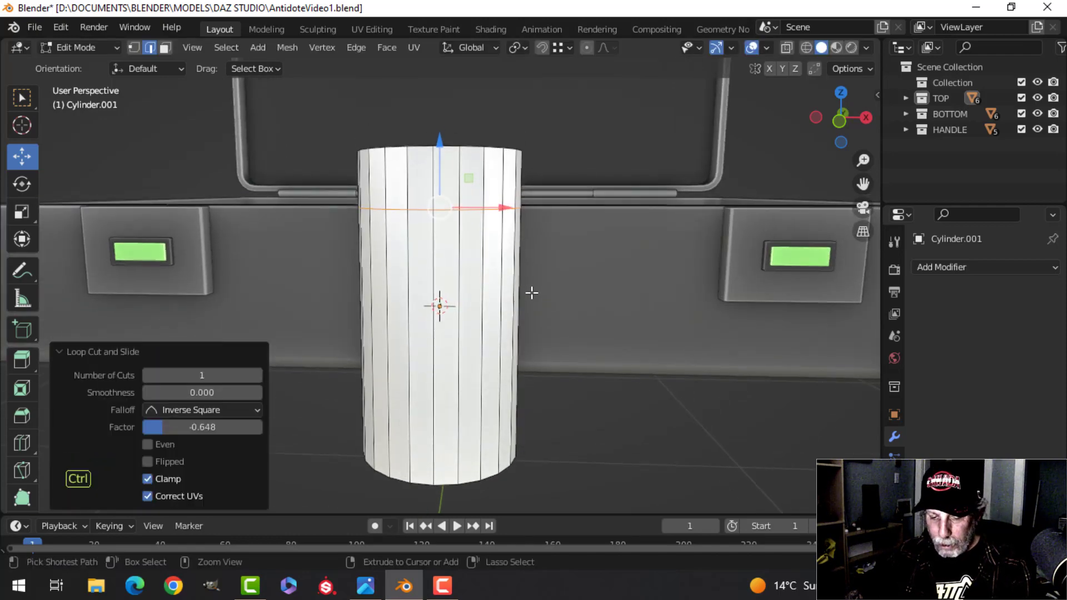
{"action": "key", "text": "ctrl+b"}
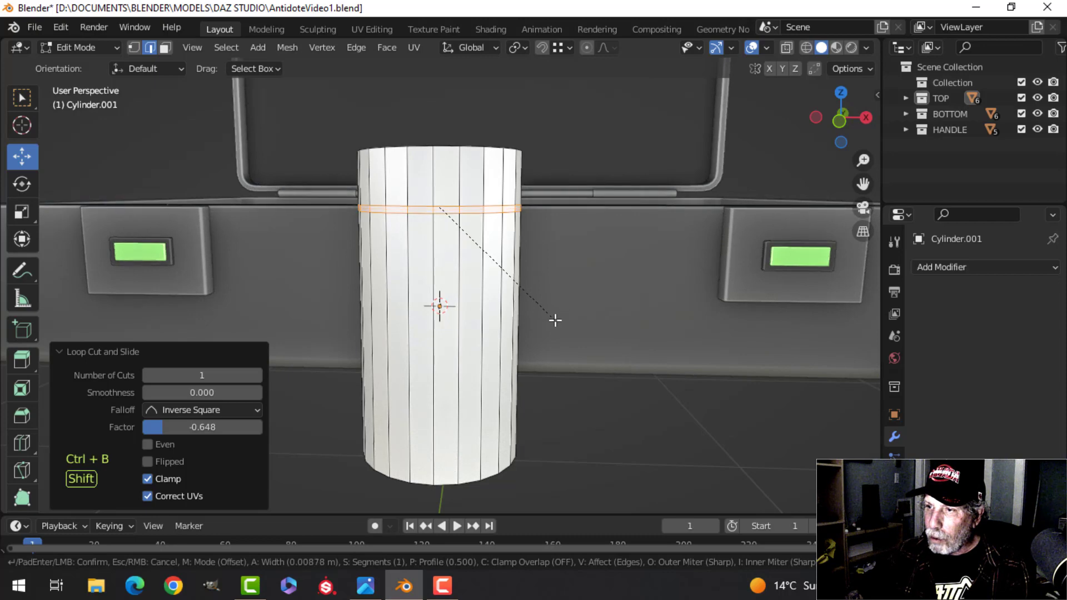
{"action": "left_click", "coordinate": [563, 332]}
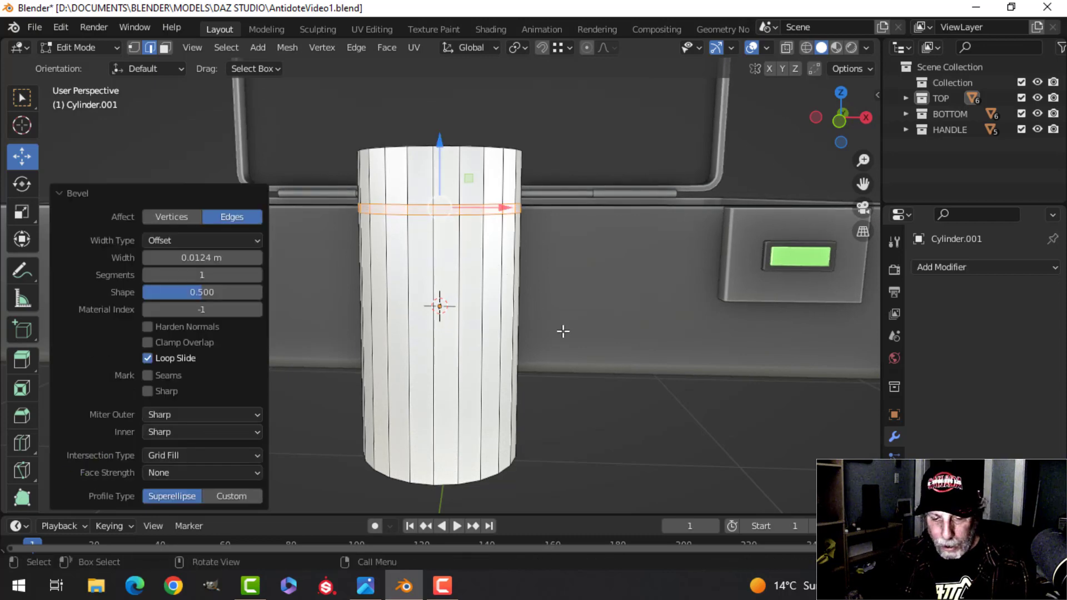
Step: Extrude the narrow band of faces inward along its normals by about 0.013 m to form a groove
{"action": "key", "text": "e"}
{"action": "key", "text": "alt+s"}
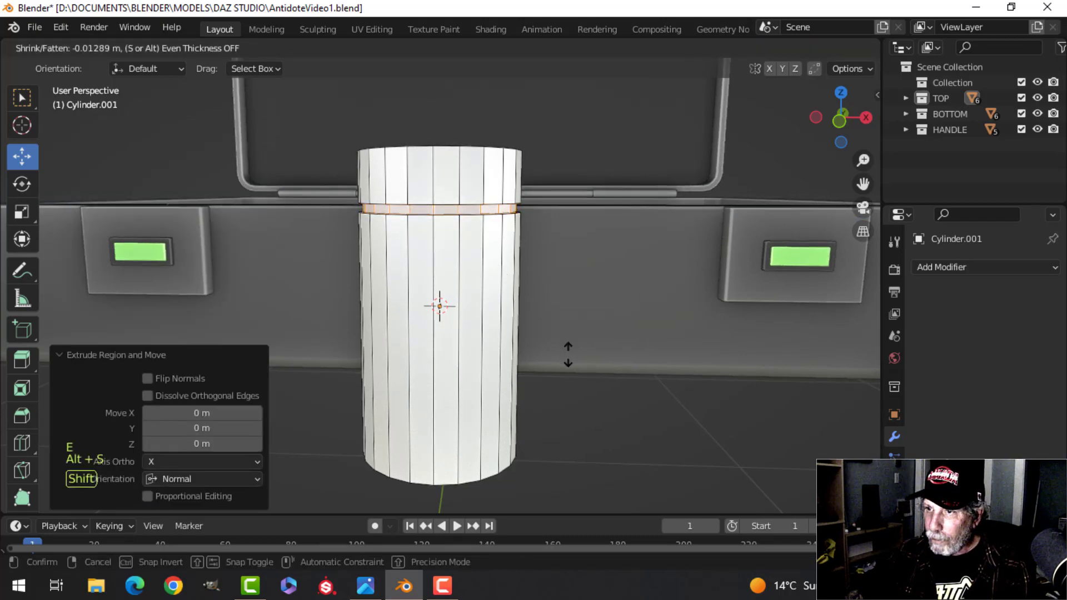
{"action": "left_click", "coordinate": [568, 355]}
{"action": "scroll", "coordinate": [484, 281], "scroll_direction": "up", "scroll_amount": 1}
{"action": "key", "text": "alt+a"}
Step: Select the cylinder's bottom face and bevel its rim to round the lower edge
{"action": "middle_click_drag", "start_coordinate": [458, 252], "coordinate": [448, 210]}
{"action": "scroll", "coordinate": [467, 289], "scroll_direction": "down", "scroll_amount": 3}
{"action": "mouse_move", "coordinate": [479, 332]}
{"action": "middle_mouse_down", "text": "shift"}
{"action": "mouse_move", "coordinate": [459, 272]}
{"action": "mouse_move", "coordinate": [465, 322]}
{"action": "mouse_move", "coordinate": [478, 313]}
{"action": "middle_mouse_up", "text": "shift"}
{"action": "key", "text": "3"}
{"action": "left_click", "coordinate": [451, 333]}
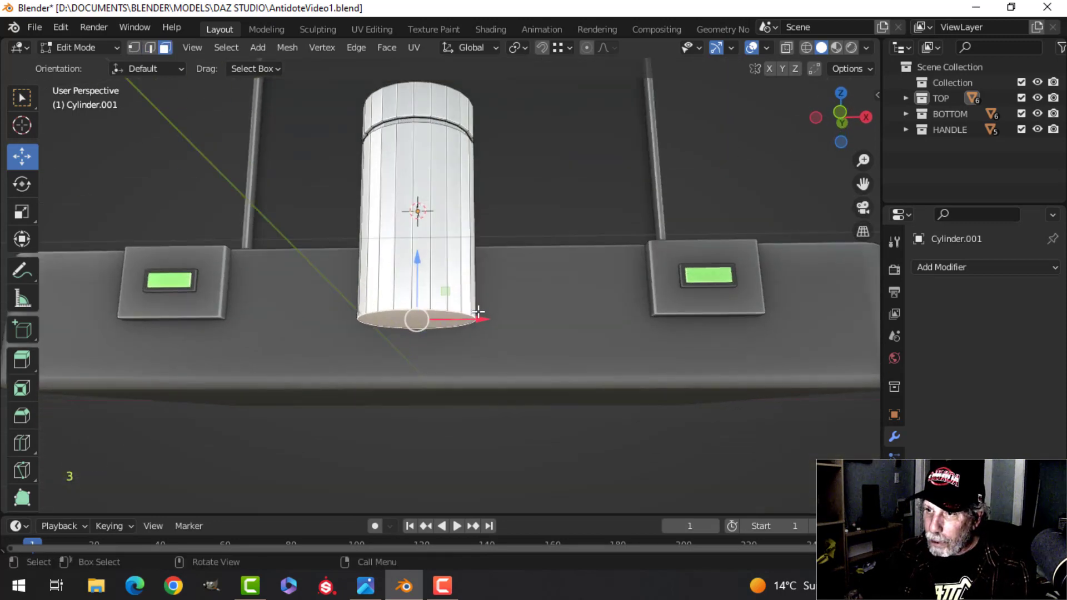
{"action": "scroll", "coordinate": [484, 294], "scroll_direction": "up", "scroll_amount": 3}
{"action": "key", "text": "ctrl+b"}
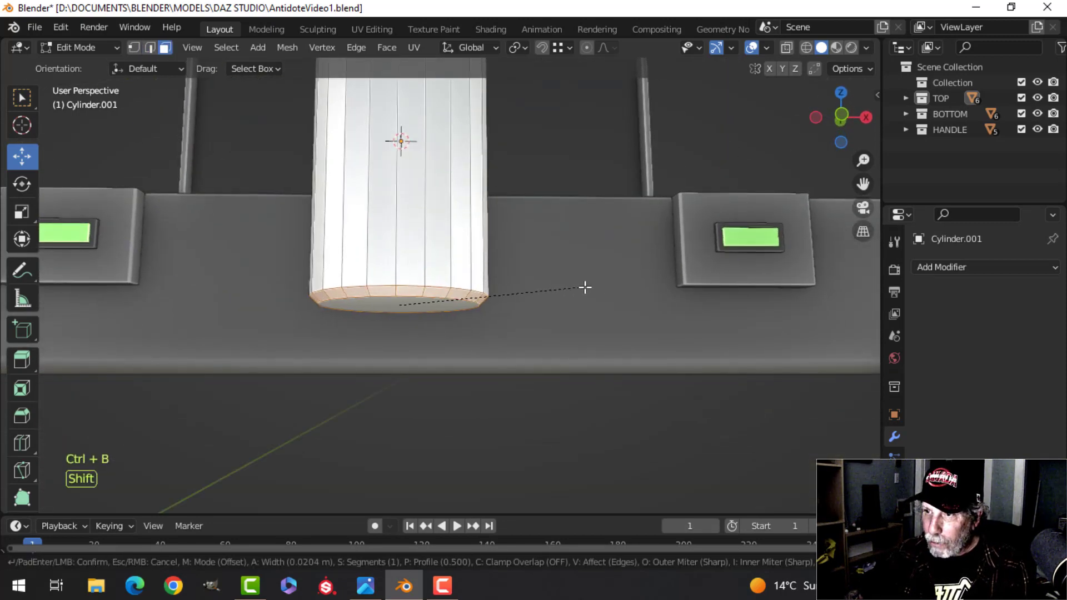
{"action": "left_click", "coordinate": [655, 287]}
{"action": "middle_click_drag", "start_coordinate": [658, 286], "coordinate": [482, 231]}
{"action": "key", "text": "alt+a"}
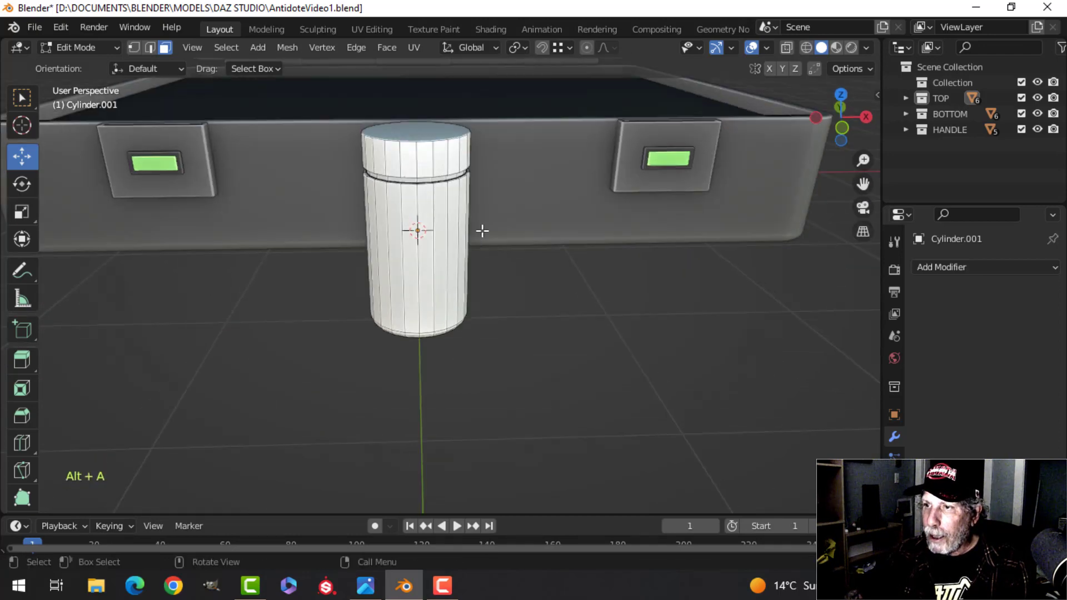
Step: Select the cylinder's top face and bevel its rim with four segments
{"action": "scroll", "coordinate": [480, 301], "scroll_direction": "up", "scroll_amount": 3}
{"action": "middle_click_drag", "start_coordinate": [480, 300], "coordinate": [481, 315], "text": "shift"}
{"action": "left_click", "coordinate": [422, 163]}
{"action": "middle_click_drag", "start_coordinate": [468, 191], "coordinate": [470, 250], "text": "shift"}
{"action": "scroll", "coordinate": [444, 278], "scroll_direction": "up", "scroll_amount": 3}
{"action": "key", "text": "ctrl+b"}
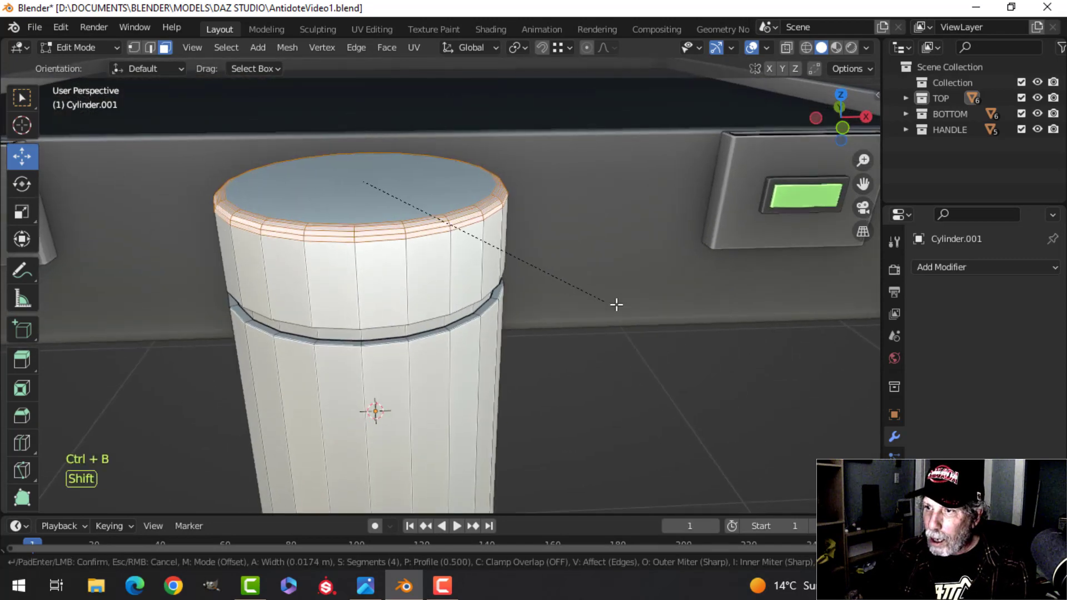
{"action": "left_click", "coordinate": [646, 317]}
{"action": "middle_click_drag", "start_coordinate": [436, 359], "coordinate": [406, 311]}
{"action": "key", "text": "alt+a"}
Step: Bevel the groove's upper and lower outer edge loops by about 0.0066 m with two segments
{"action": "middle_click_drag", "start_coordinate": [330, 200], "coordinate": [366, 244], "text": "shift"}
{"action": "scroll", "coordinate": [367, 253], "scroll_direction": "up", "scroll_amount": 3}
{"action": "key", "text": "2"}
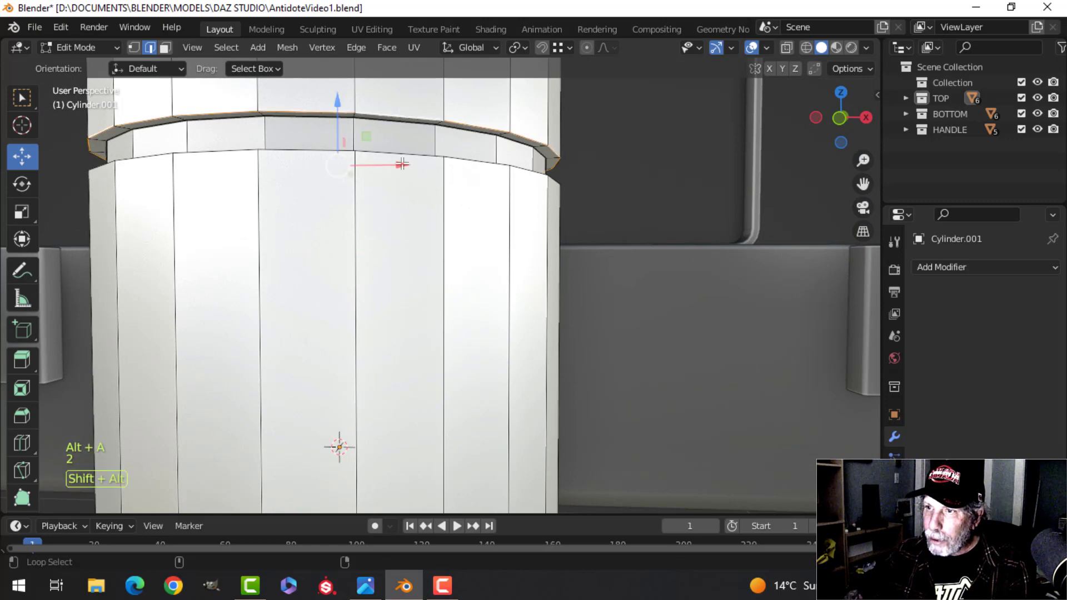
{"action": "left_click", "coordinate": [402, 162], "text": "alt+shift"}
{"action": "middle_click_drag", "start_coordinate": [402, 165], "coordinate": [494, 260]}
{"action": "middle_click_drag", "start_coordinate": [665, 345], "coordinate": [567, 303], "text": "shift"}
{"action": "key", "text": "ctrl+b"}
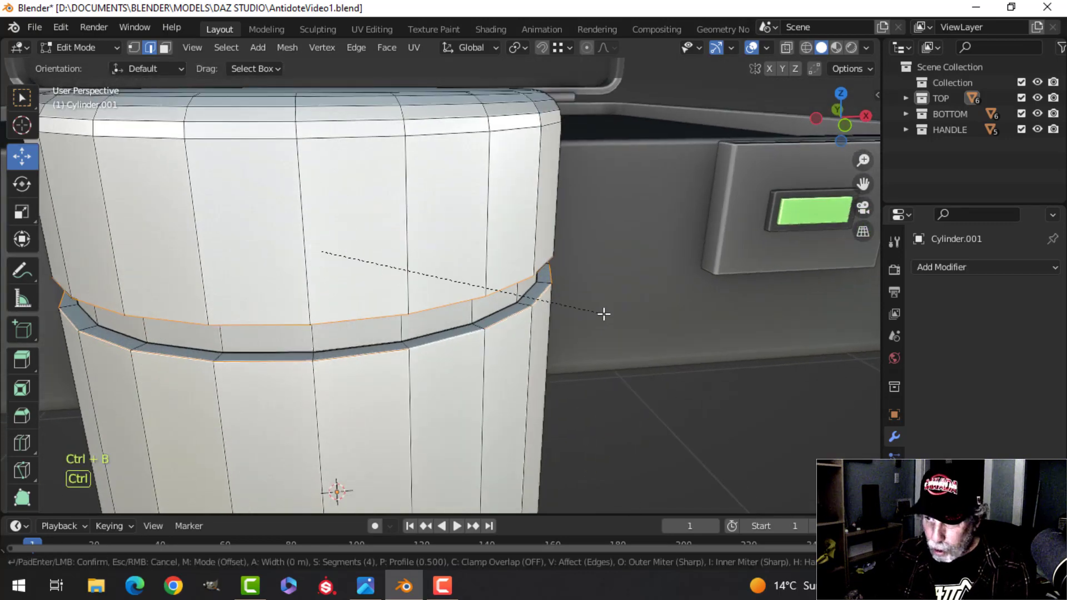
{"action": "scroll", "coordinate": [673, 336], "scroll_direction": "down", "scroll_amount": 2, "text": "shift"}
{"action": "scroll", "coordinate": [672, 335], "scroll_direction": "up", "scroll_amount": 1, "text": "shift"}
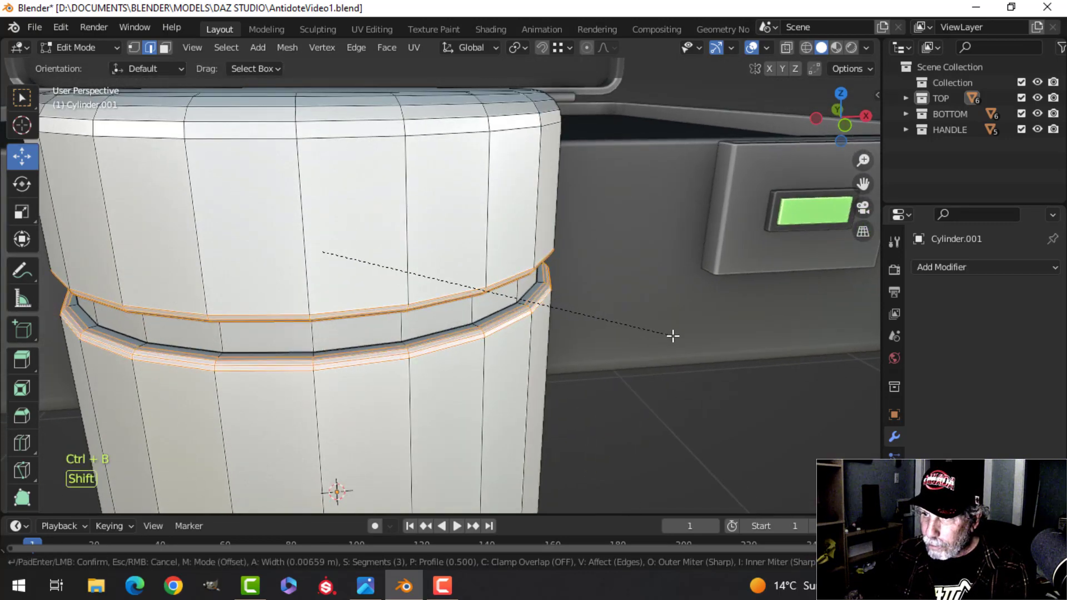
{"action": "scroll", "coordinate": [672, 336], "scroll_direction": "down", "scroll_amount": 1, "text": "shift"}
{"action": "left_click", "coordinate": [673, 336]}
{"action": "scroll", "coordinate": [574, 284], "scroll_direction": "down", "scroll_amount": 3}
{"action": "middle_click_drag", "start_coordinate": [470, 260], "coordinate": [453, 319], "text": "shift"}
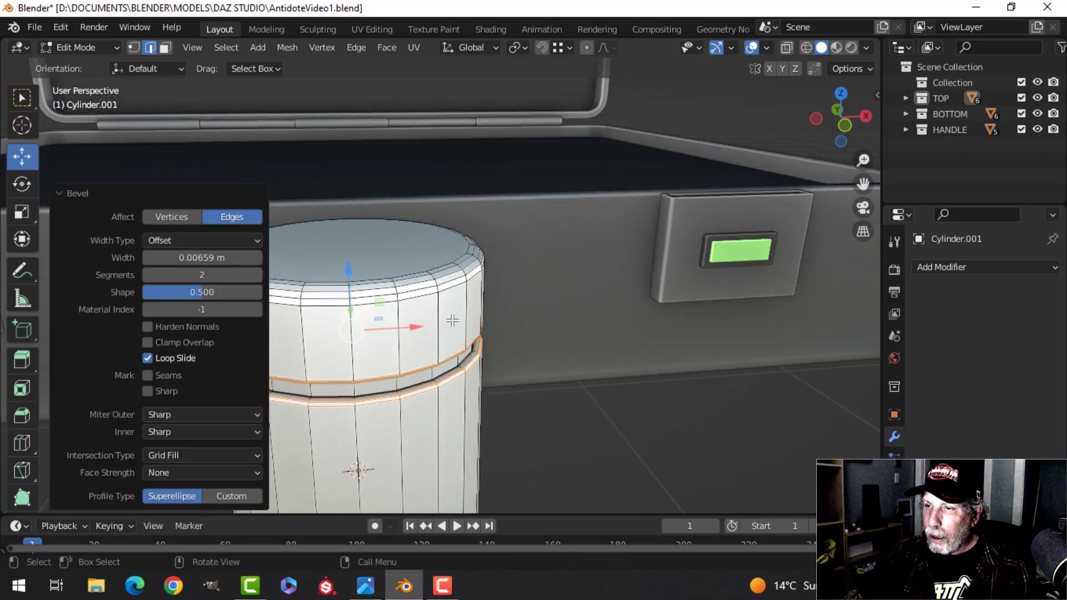
{"action": "key", "text": "alt+a"}
Step: Inset the cylinder's top face by about 0.051 m
{"action": "middle_click_drag", "start_coordinate": [387, 258], "coordinate": [461, 273], "text": "shift"}
{"action": "key", "text": "3"}
{"action": "left_click", "coordinate": [419, 263]}
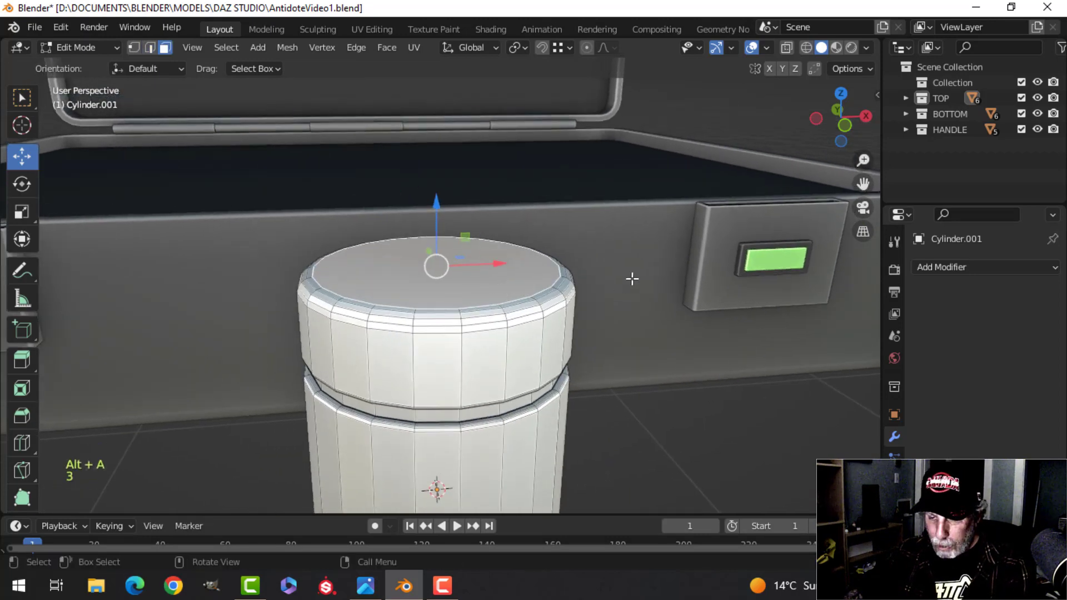
{"action": "key", "text": "i"}
{"action": "left_click", "coordinate": [603, 282]}
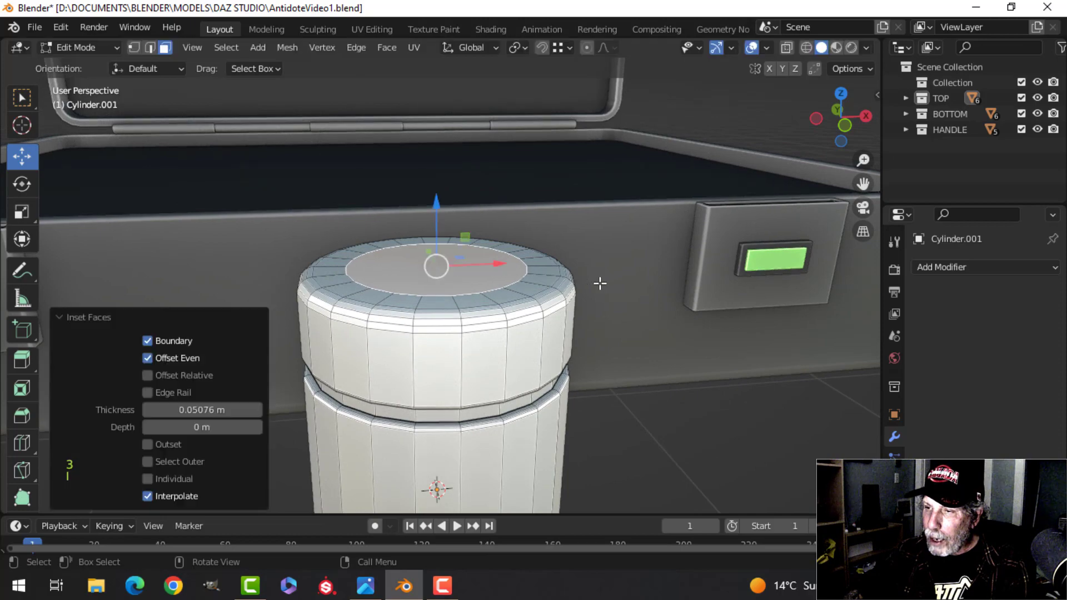
Step: Extrude the inset top face downward by about 0.024 m to form a shallow recess in the container's top
{"action": "middle_click_drag", "start_coordinate": [600, 281], "coordinate": [512, 330], "text": "shift"}
{"action": "key", "text": "e"}
{"action": "left_click", "coordinate": [535, 314]}
{"action": "scroll", "coordinate": [533, 314], "scroll_direction": "up", "scroll_amount": 3}
{"action": "middle_click_drag", "start_coordinate": [513, 330], "coordinate": [527, 313]}
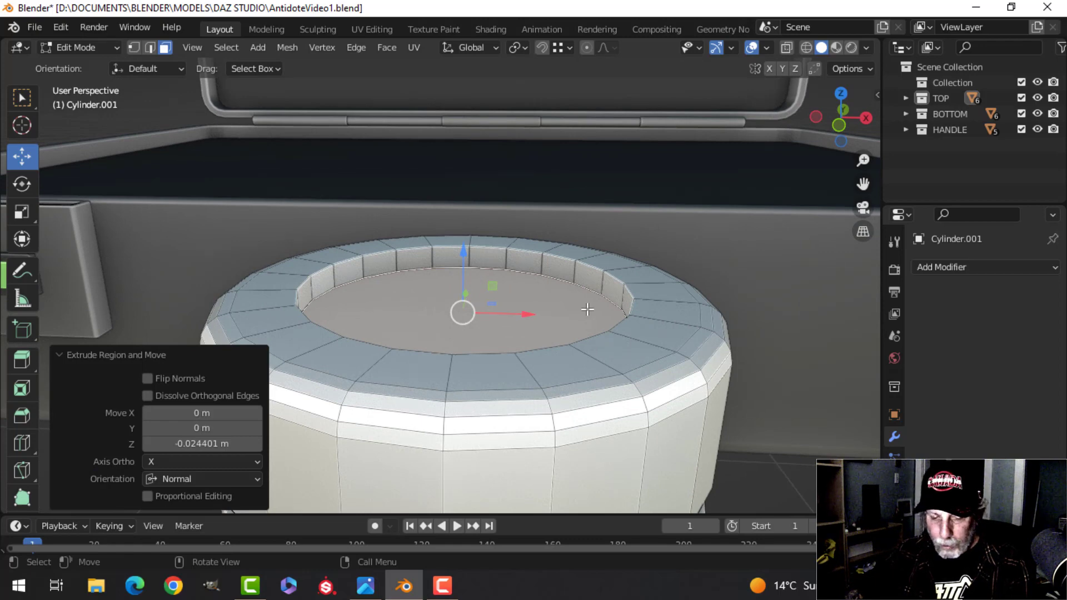
Step: Duplicate the recess floor face, raise the copy about 0.081 m along Z, and separate it into its own object
{"action": "key", "text": "shift+d"}
{"action": "key", "text": "z"}
{"action": "left_click", "coordinate": [559, 177]}
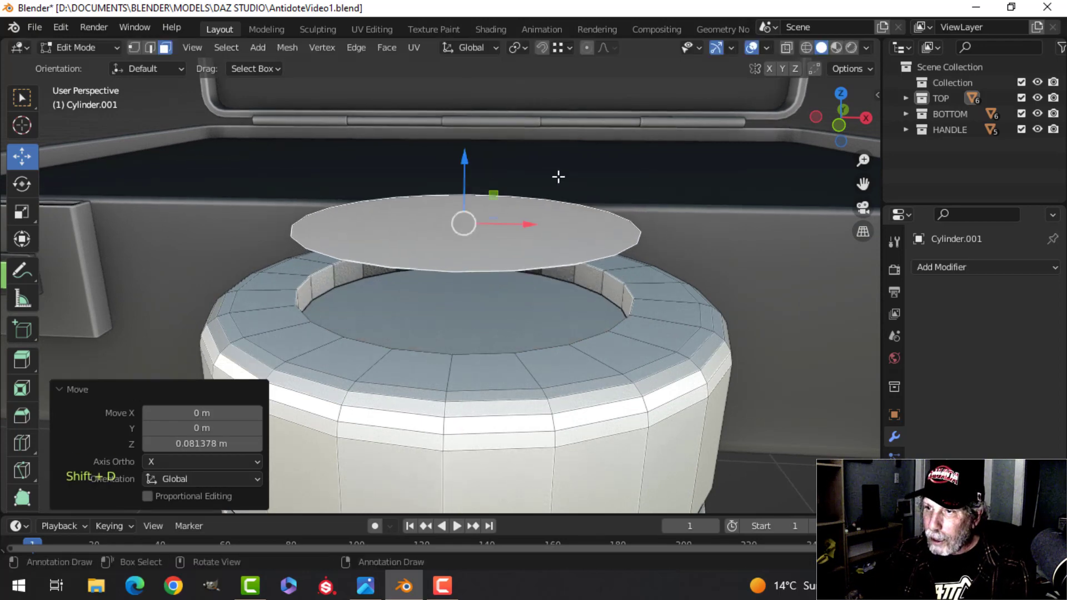
{"action": "key", "text": "p"}
{"action": "left_click", "coordinate": [648, 181]}
{"action": "key", "text": "Tab"}
{"action": "left_click", "coordinate": [468, 223]}
{"action": "key", "text": "Tab"}
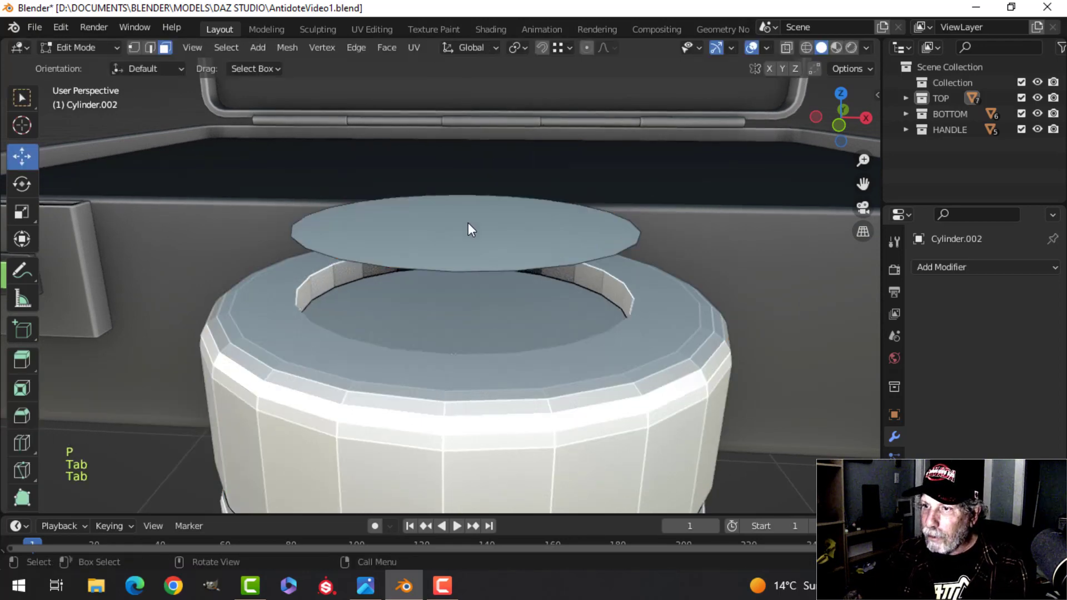
Step: Extrude the separated disc downward to give it thickness and delete its bottom face
{"action": "key", "text": "a"}
{"action": "key", "text": "e"}
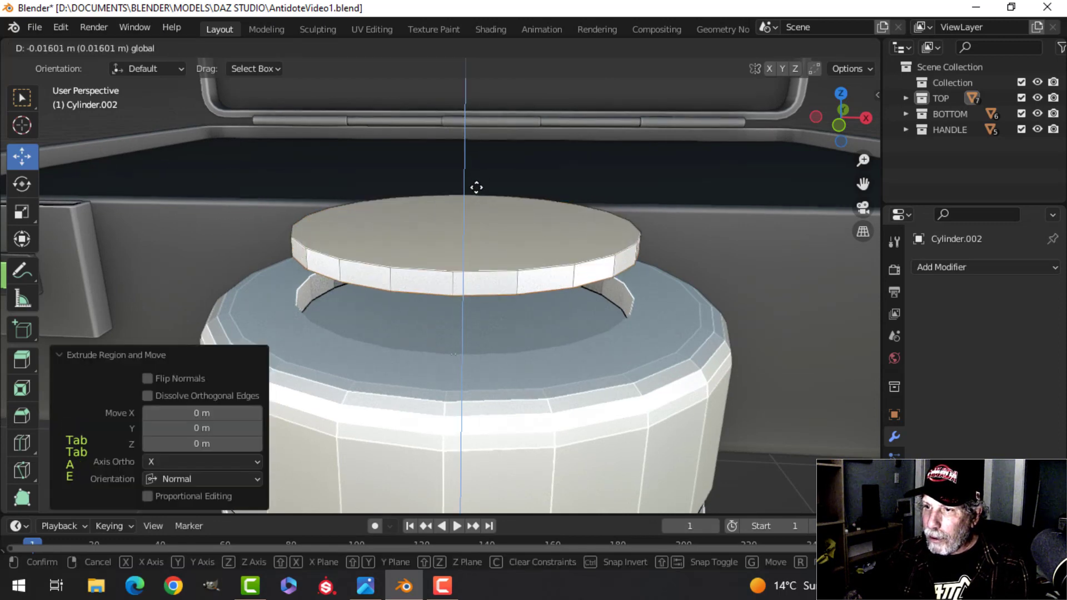
{"action": "left_click", "coordinate": [476, 197]}
{"action": "key", "text": "x"}
{"action": "left_click", "coordinate": [478, 206]}
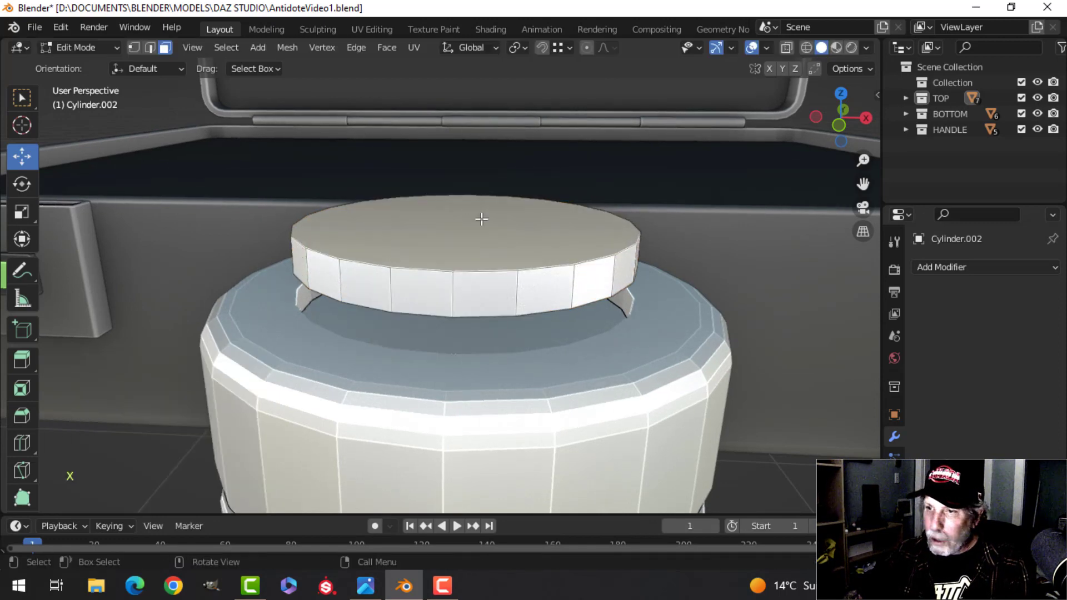
Step: Bevel the rim of the disc's top face by about 0.0225 m with four segments
{"action": "key", "text": "3"}
{"action": "left_click", "coordinate": [564, 226]}
{"action": "key", "text": "ctrl+b"}
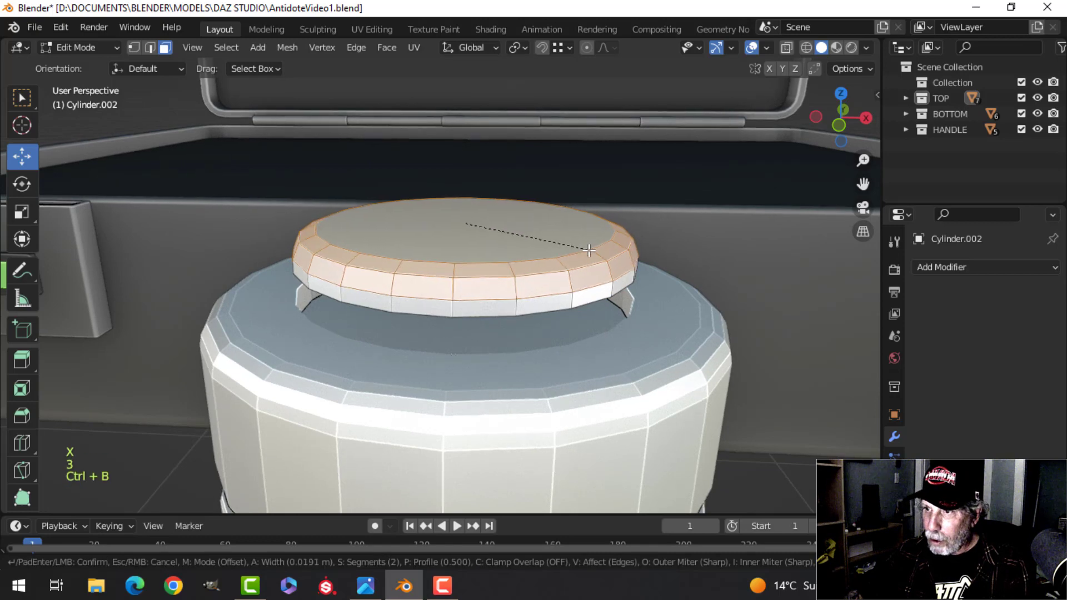
{"action": "left_click", "coordinate": [561, 234]}
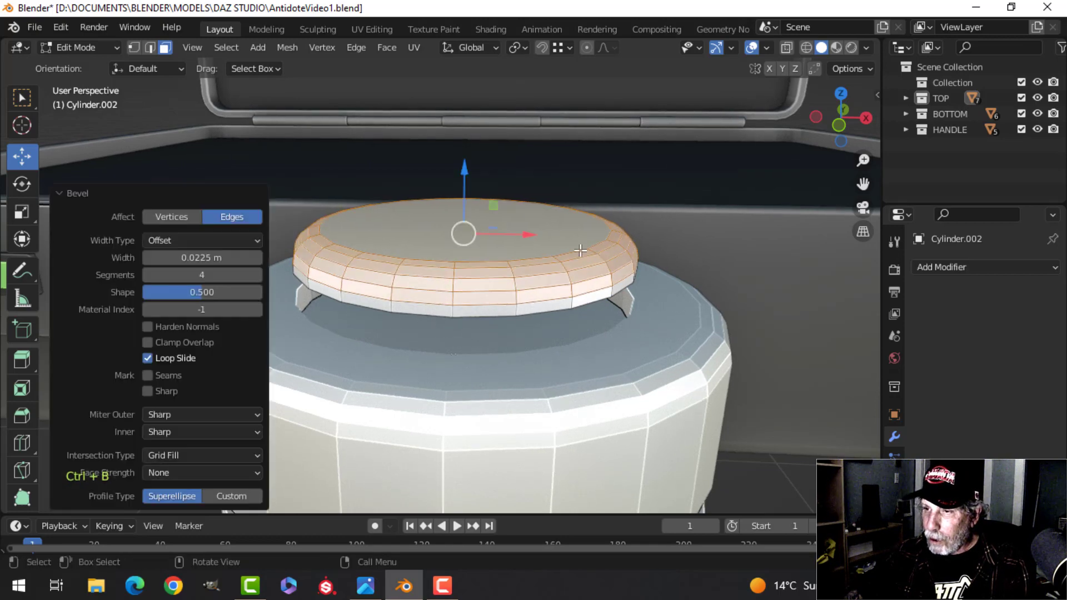
Step: Recalculate the disc's normals to face outside
{"action": "key", "text": "Tab"}
{"action": "scroll", "coordinate": [472, 256], "scroll_direction": "down", "scroll_amount": 5}
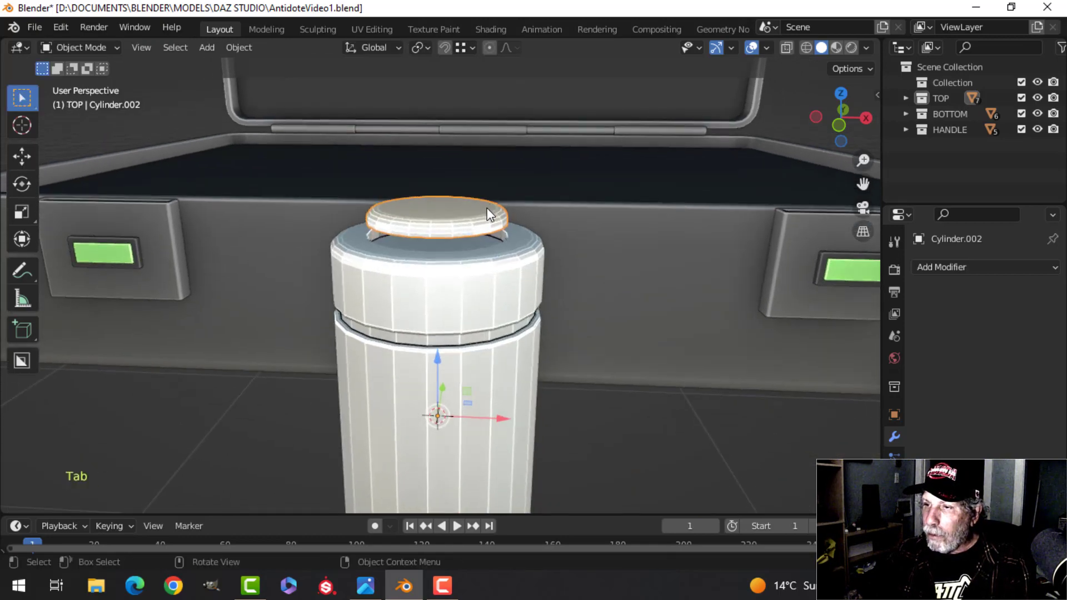
{"action": "key", "text": "Tab"}
{"action": "key", "text": "alt+n"}
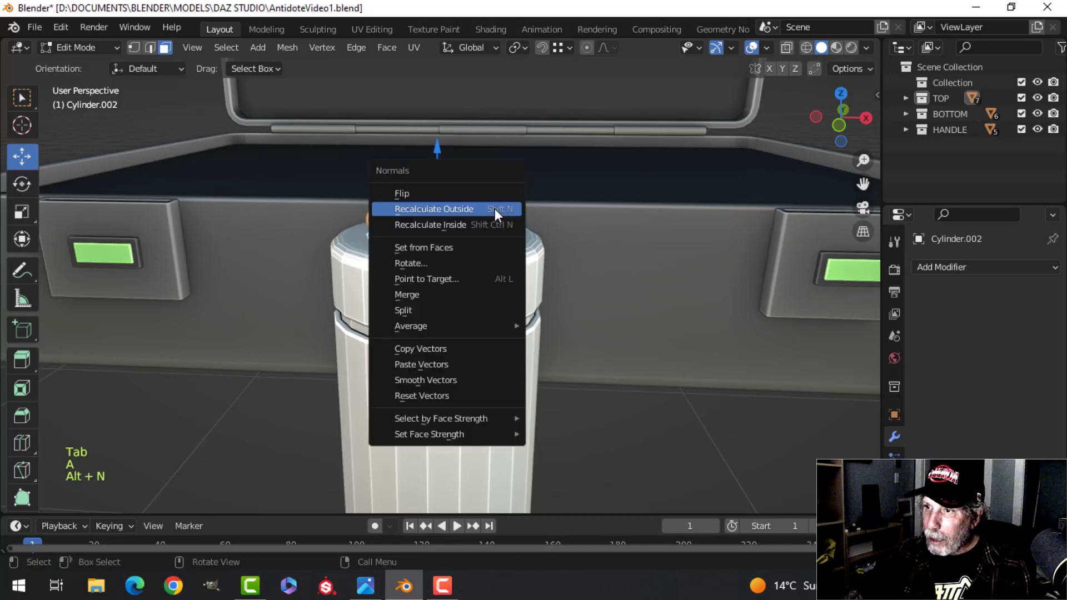
{"action": "left_click", "coordinate": [494, 210]}
{"action": "key", "text": "Tab"}
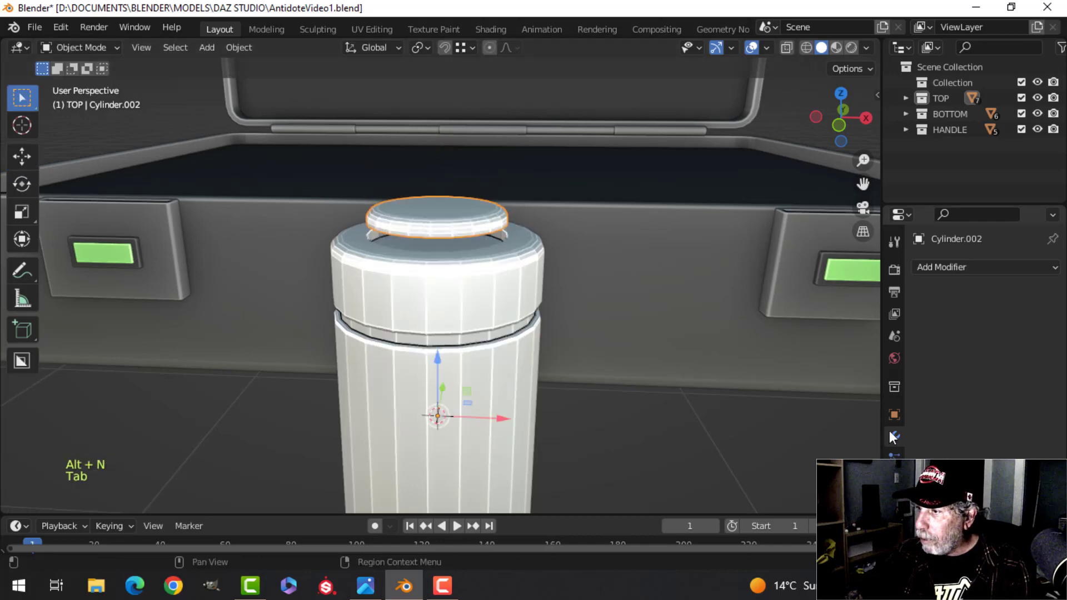
Step: Set the disc's viewport display colour to bright red, FF2A17
{"action": "left_click", "coordinate": [895, 414]}
{"action": "scroll", "coordinate": [969, 433], "scroll_direction": "down", "scroll_amount": 10}
{"action": "left_click", "coordinate": [970, 434]}
{"action": "scroll", "coordinate": [969, 434], "scroll_direction": "down", "scroll_amount": 5}
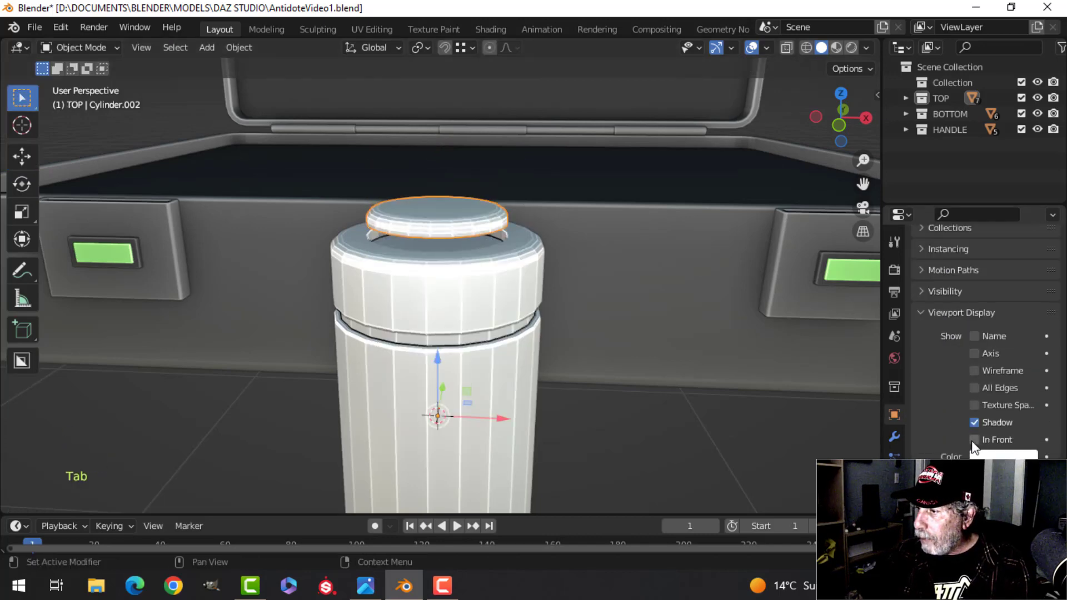
{"action": "left_click", "coordinate": [999, 457]}
{"action": "mouse_move", "coordinate": [956, 345]}
{"action": "left_mouse_down"}
{"action": "mouse_move", "coordinate": [948, 332]}
{"action": "mouse_move", "coordinate": [950, 342]}
{"action": "left_mouse_up"}
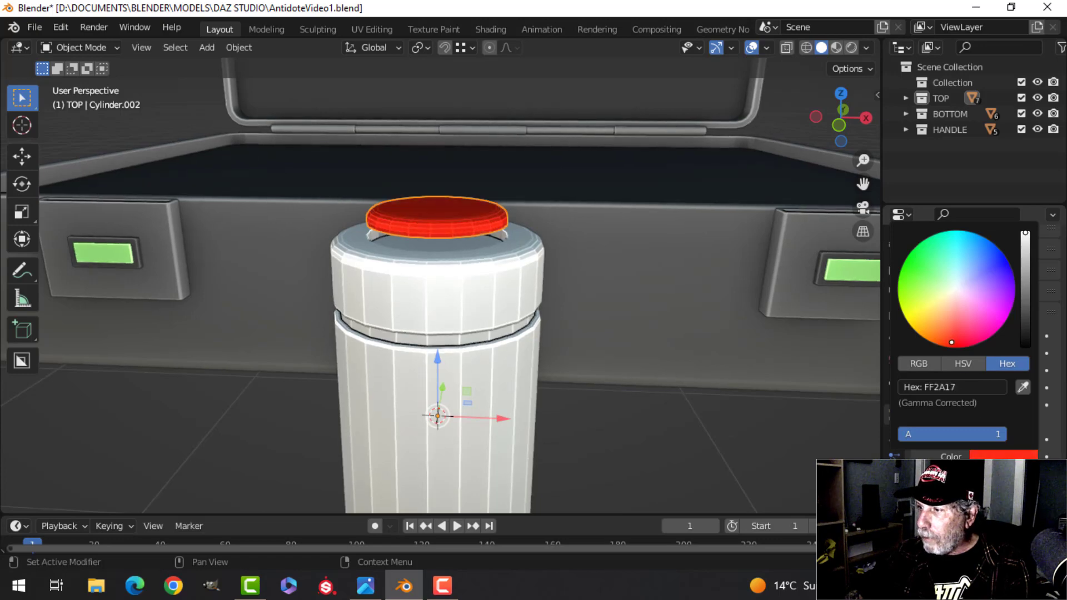
Step: Shade the white container body smooth
{"action": "key", "text": "alt+a"}
{"action": "middle_click_drag", "start_coordinate": [494, 331], "coordinate": [501, 336]}
{"action": "left_click", "coordinate": [502, 336]}
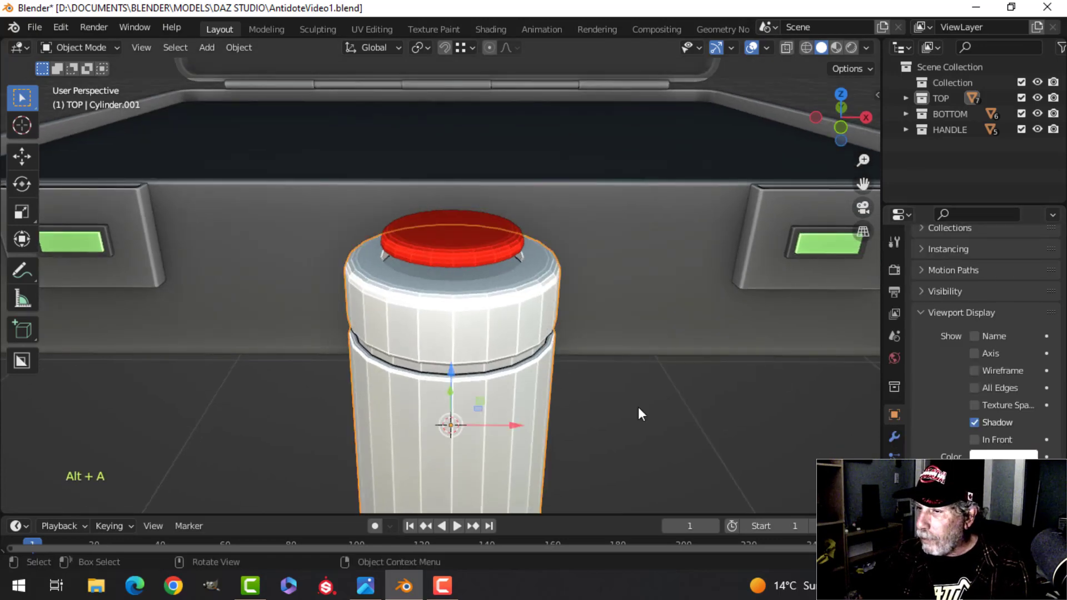
{"action": "right_click", "coordinate": [427, 318]}
{"action": "left_click", "coordinate": [402, 279]}
{"action": "key", "text": "alt+a"}
{"action": "scroll", "coordinate": [509, 328], "scroll_direction": "up", "scroll_amount": 3}
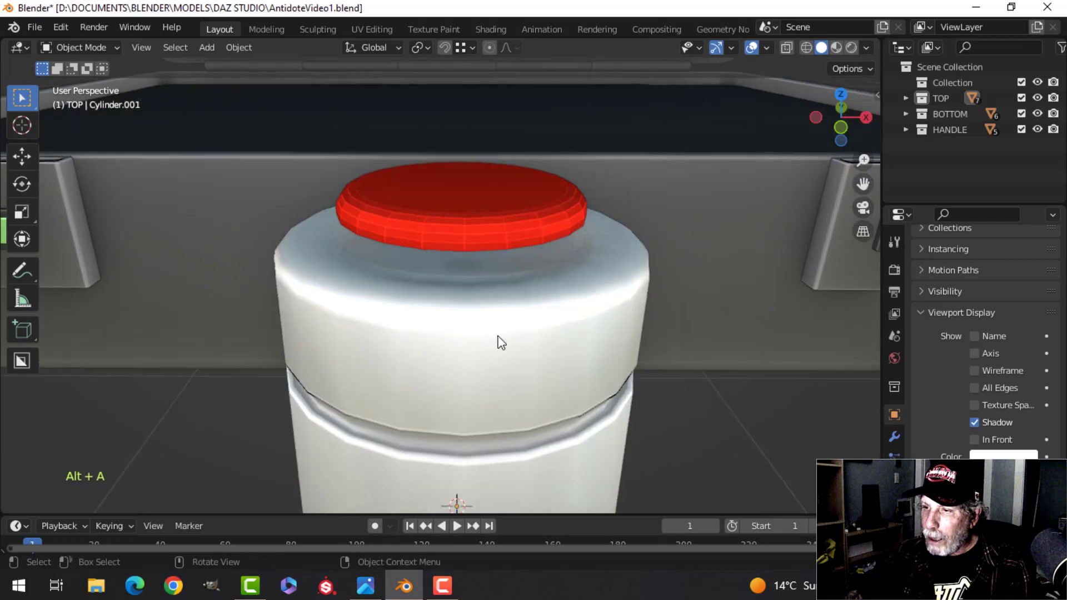
Step: Bevel the upper edge loop of the container's top recess by about 0.0064 m with two segments
{"action": "key", "text": "Tab"}
{"action": "scroll", "coordinate": [444, 322], "scroll_direction": "up", "scroll_amount": 4}
{"action": "key", "text": "alt+a"}
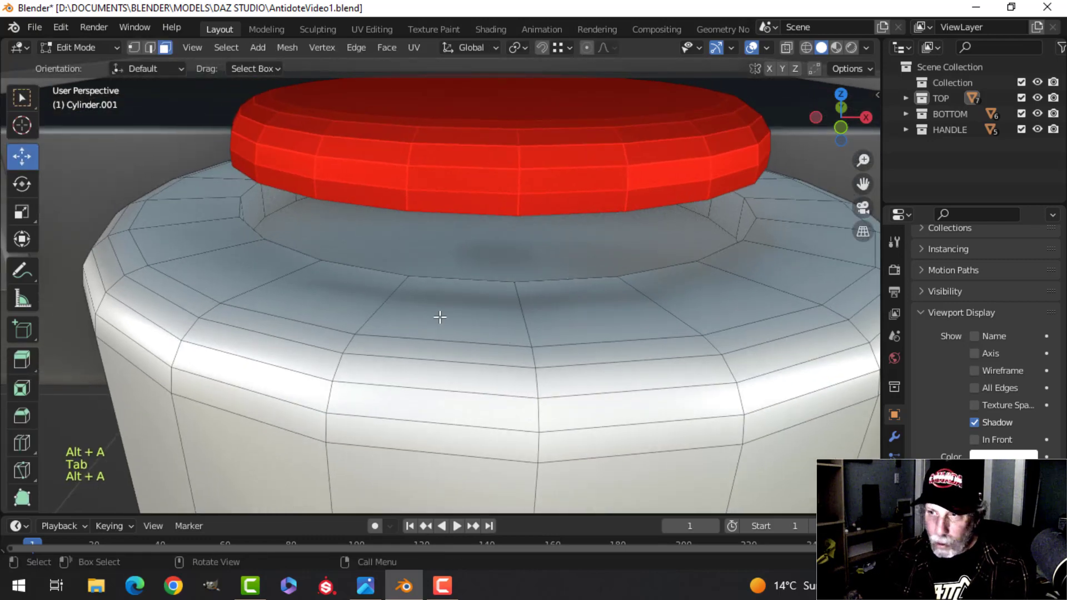
{"action": "key", "text": "2"}
{"action": "key", "text": "ctrl+b"}
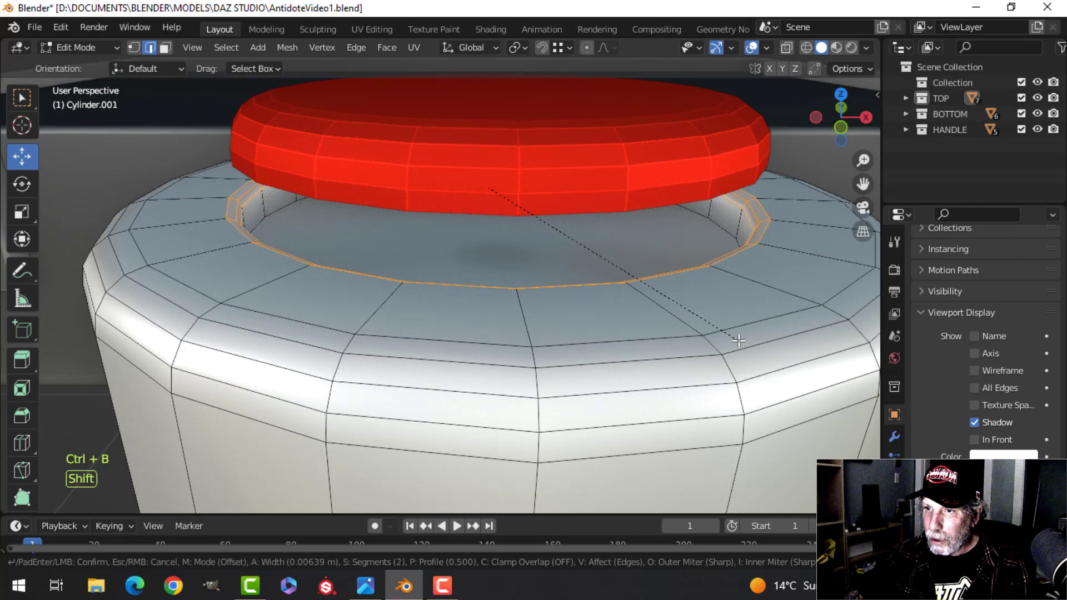
{"action": "left_click", "coordinate": [521, 267]}
{"action": "key", "text": "Tab"}
{"action": "key", "text": "Tab"}
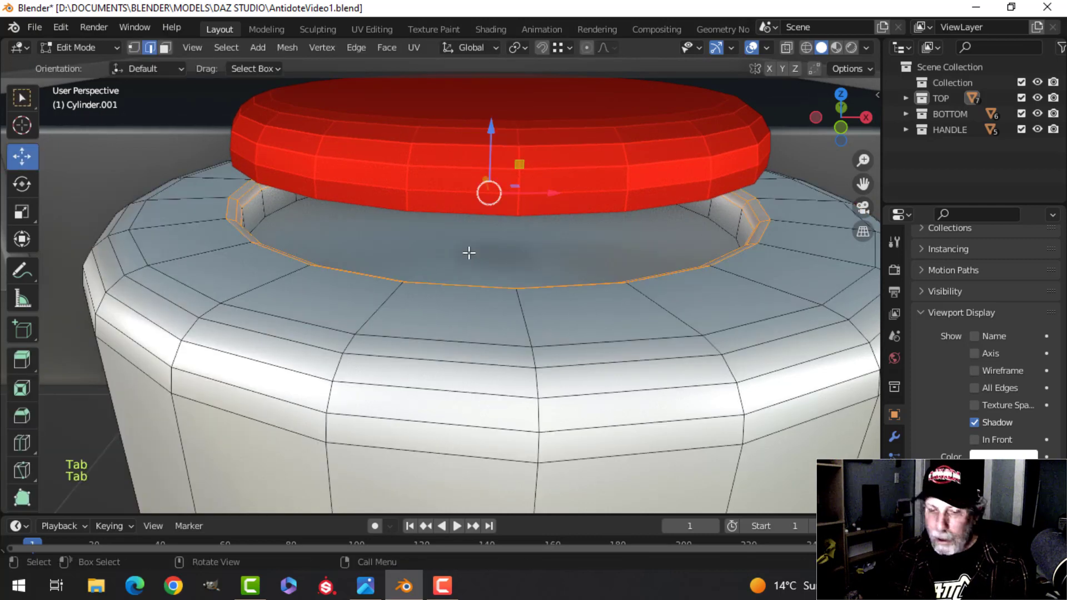
Step: Delete the recess's floor face and scale its open lower edge loop slightly inward
{"action": "key", "text": "3"}
{"action": "left_click", "coordinate": [425, 237]}
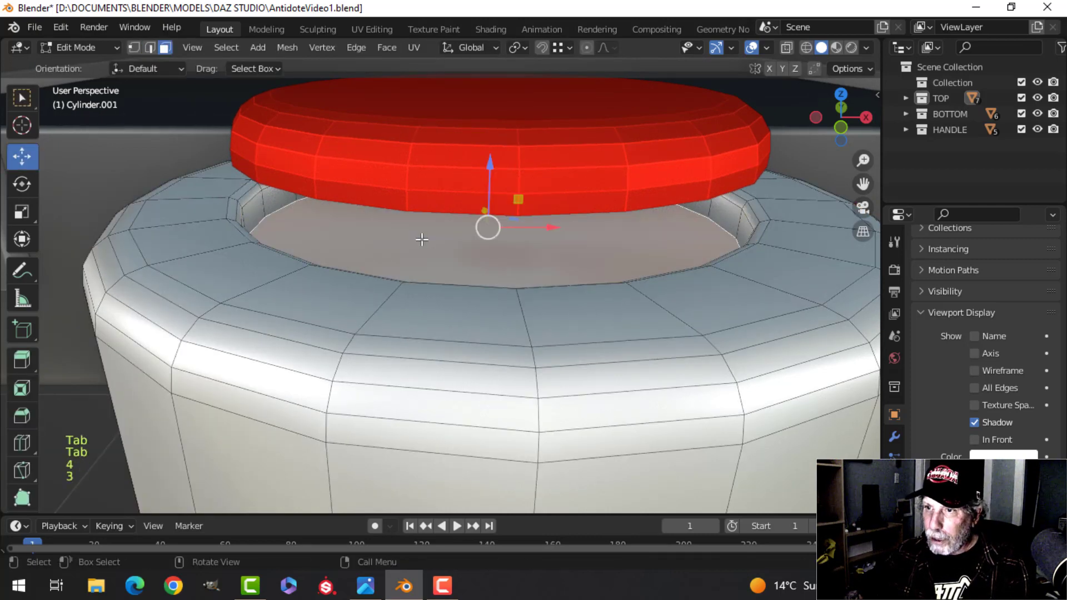
{"action": "key", "text": "x"}
{"action": "left_click", "coordinate": [422, 239]}
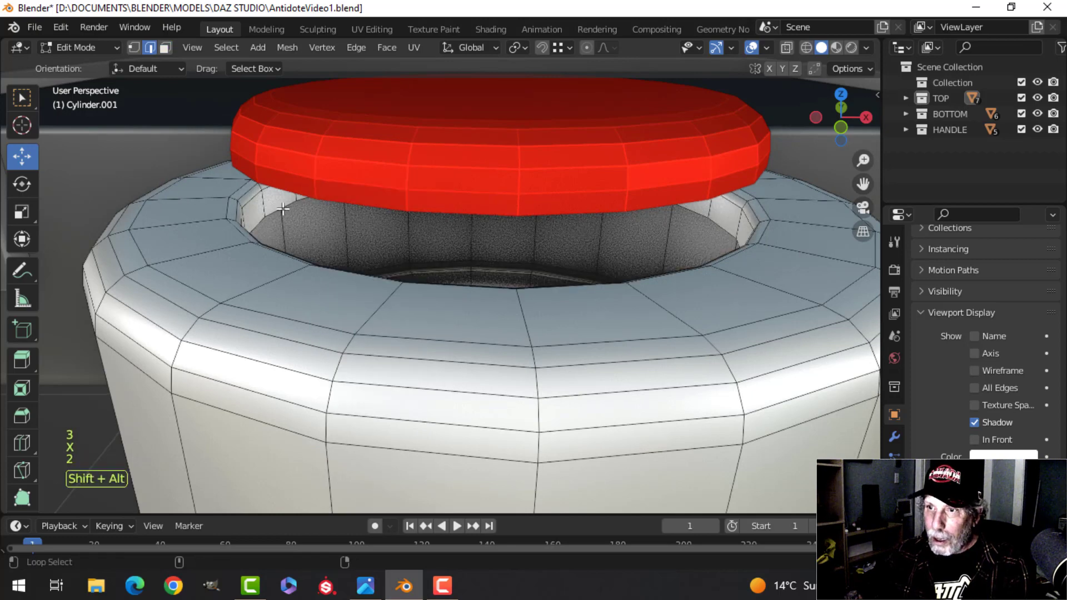
{"action": "key", "text": "2"}
{"action": "key", "text": "s"}
{"action": "left_click", "coordinate": [640, 245]}
{"action": "key", "text": "Tab"}
Step: Lower the red disc's mesh about 0.056 m along Z into the recess and shade the disc smooth
{"action": "left_click", "coordinate": [502, 167]}
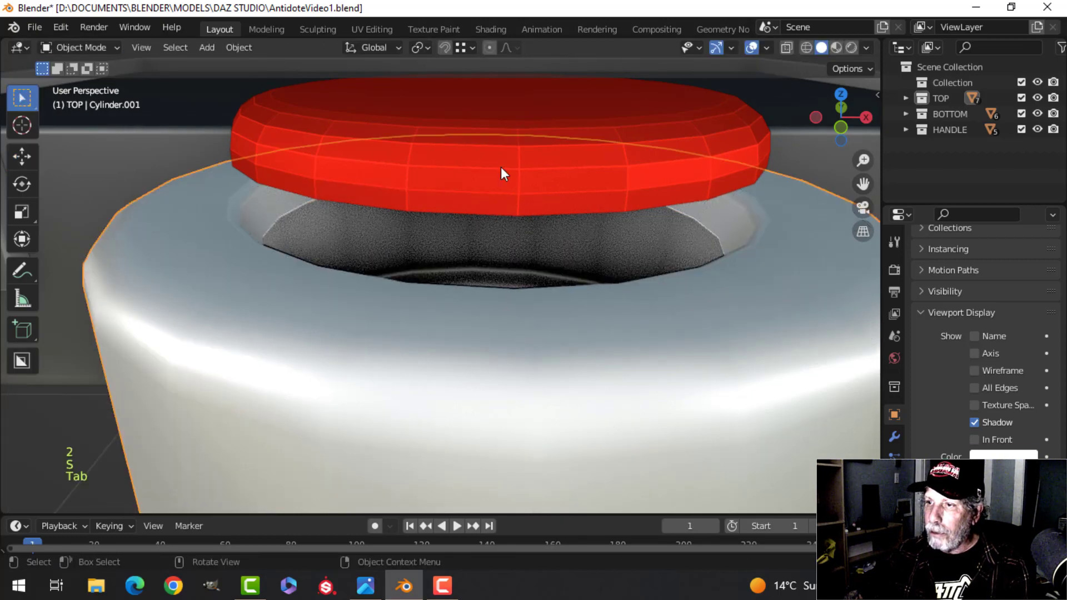
{"action": "key", "text": "Tab"}
{"action": "key", "text": "a"}
{"action": "scroll", "coordinate": [499, 146], "scroll_direction": "down", "scroll_amount": 2}
{"action": "left_click_drag", "start_coordinate": [479, 123], "coordinate": [479, 178]}
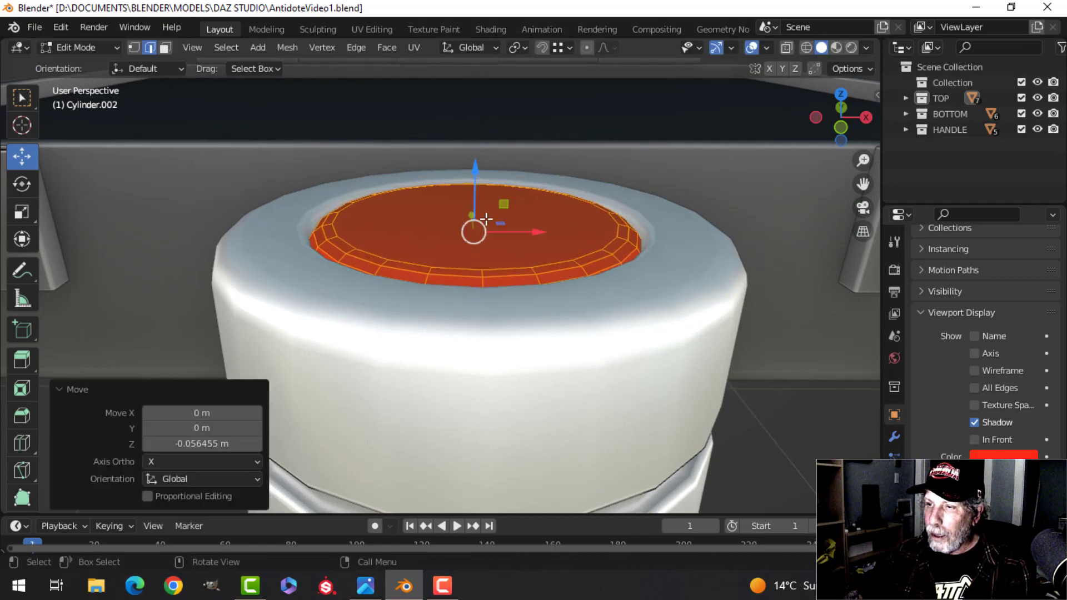
{"action": "key", "text": "Tab"}
{"action": "right_click", "coordinate": [455, 228]}
{"action": "scroll", "coordinate": [526, 251], "scroll_direction": "down", "scroll_amount": 5}
{"action": "key", "text": "alt+a"}
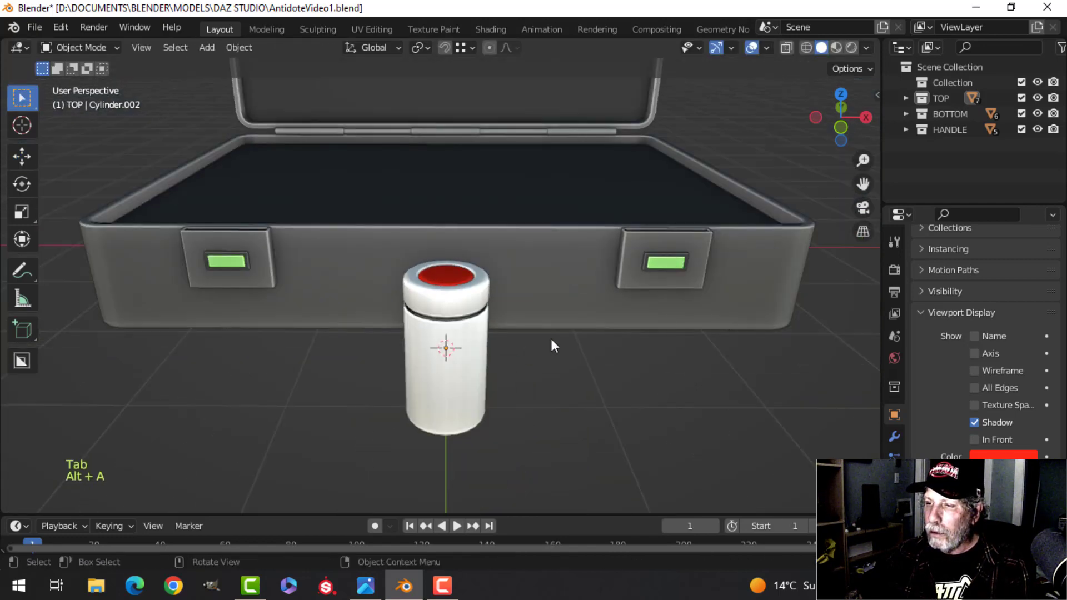
Step: Tint the container body's viewport display colour to a very pale lavender
{"action": "scroll", "coordinate": [505, 295], "scroll_direction": "up", "scroll_amount": 1}
{"action": "middle_click_drag", "start_coordinate": [505, 289], "coordinate": [493, 250]}
{"action": "scroll", "coordinate": [517, 311], "scroll_direction": "up", "scroll_amount": 3}
{"action": "mouse_move", "coordinate": [492, 267]}
{"action": "middle_mouse_down"}
{"action": "mouse_move", "coordinate": [468, 240]}
{"action": "mouse_move", "coordinate": [460, 278]}
{"action": "mouse_move", "coordinate": [503, 266]}
{"action": "middle_mouse_up"}
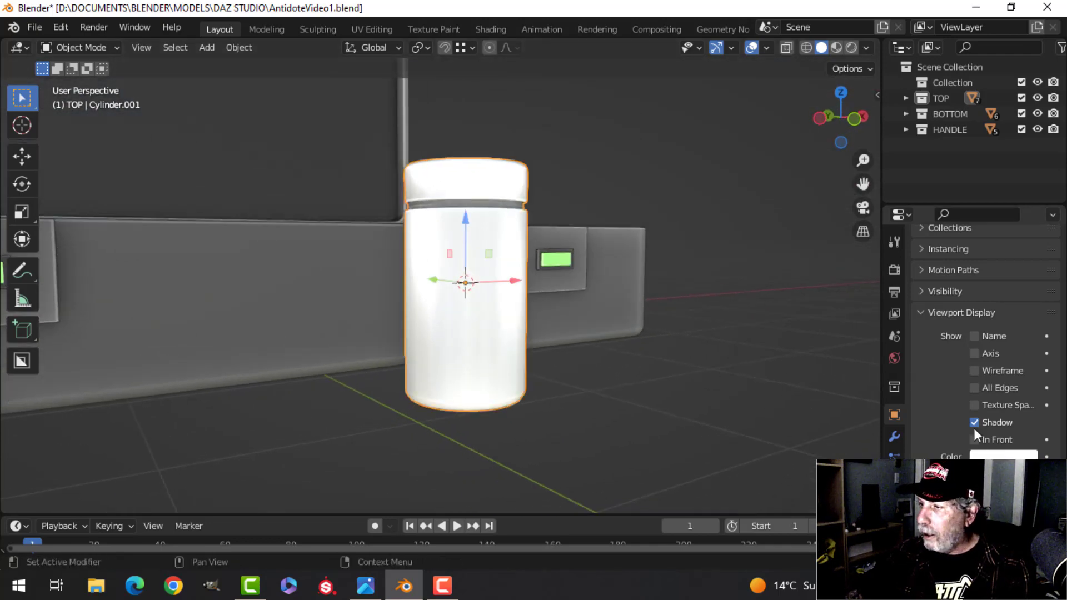
{"action": "left_click", "coordinate": [995, 455]}
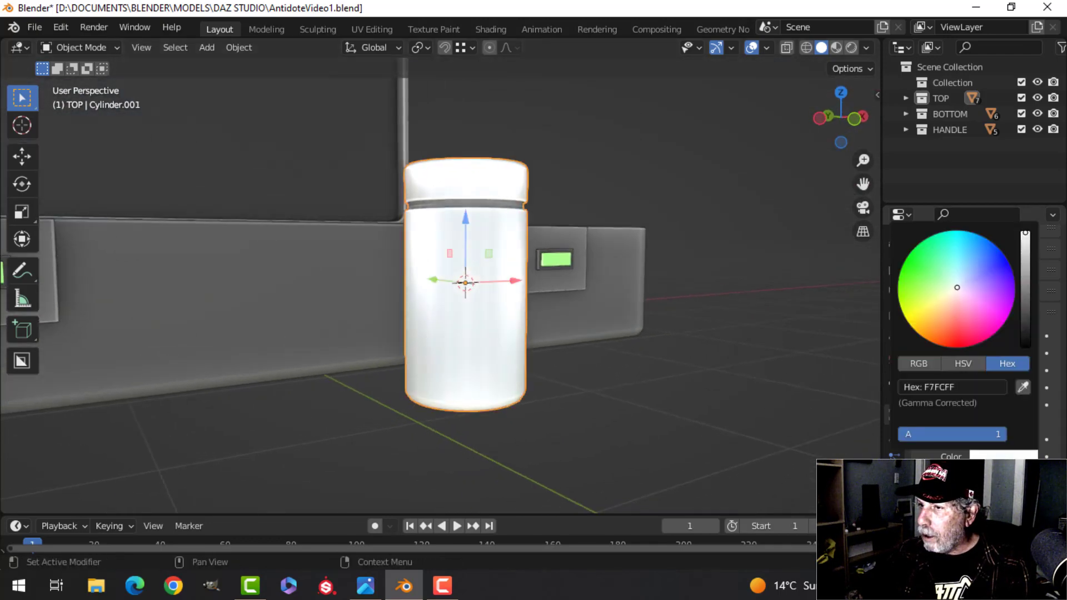
{"action": "left_click_drag", "start_coordinate": [957, 288], "coordinate": [961, 286]}
{"action": "key", "text": "alt+a"}
Step: Scale the container body's whole mesh slightly narrower in X and Y, with Z locked
{"action": "middle_click_drag", "start_coordinate": [783, 312], "coordinate": [432, 272]}
{"action": "key", "text": "Tab"}
{"action": "key", "text": "a"}
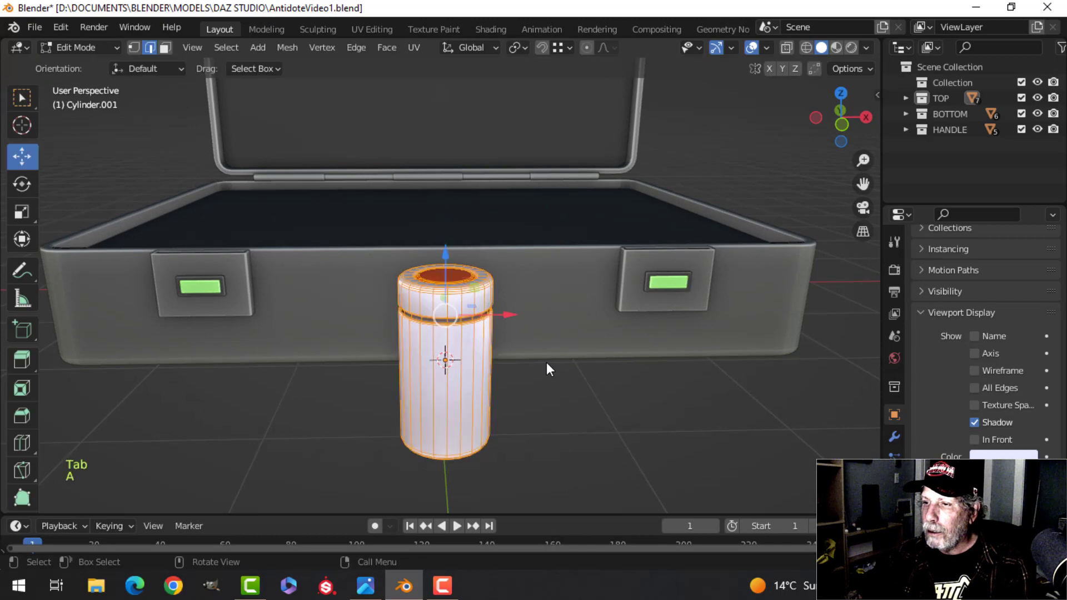
{"action": "key", "text": "s"}
{"action": "key", "text": "shift+z"}
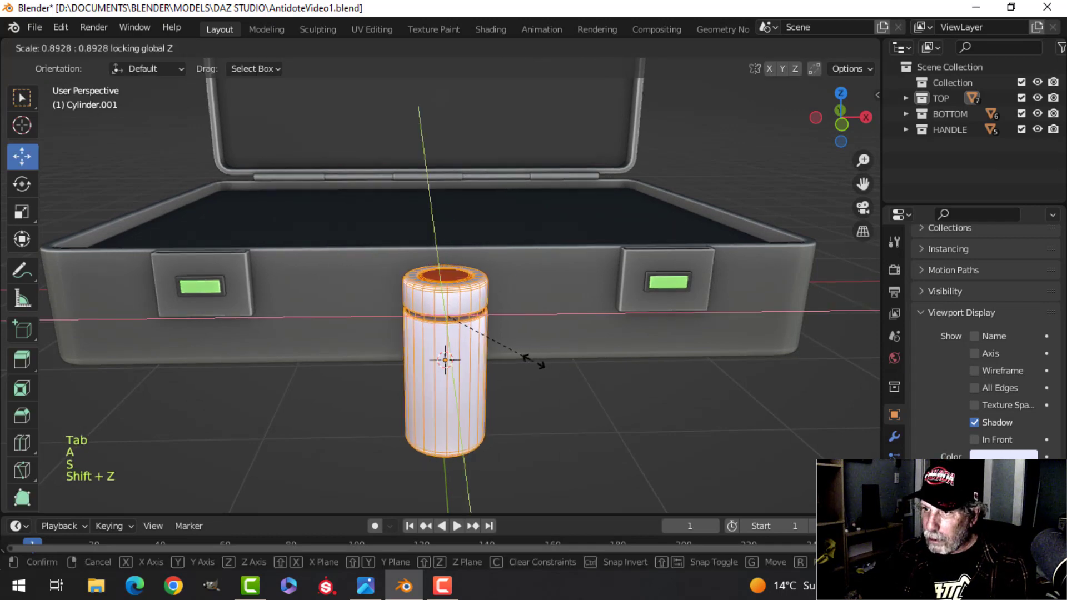
{"action": "left_click", "coordinate": [512, 368]}
{"action": "key", "text": "Tab"}
{"action": "key", "text": "alt+a"}
Step: Select the red disc and the container body together and move them into the open briefcase's front corner
{"action": "middle_click_drag", "start_coordinate": [486, 375], "coordinate": [780, 93]}
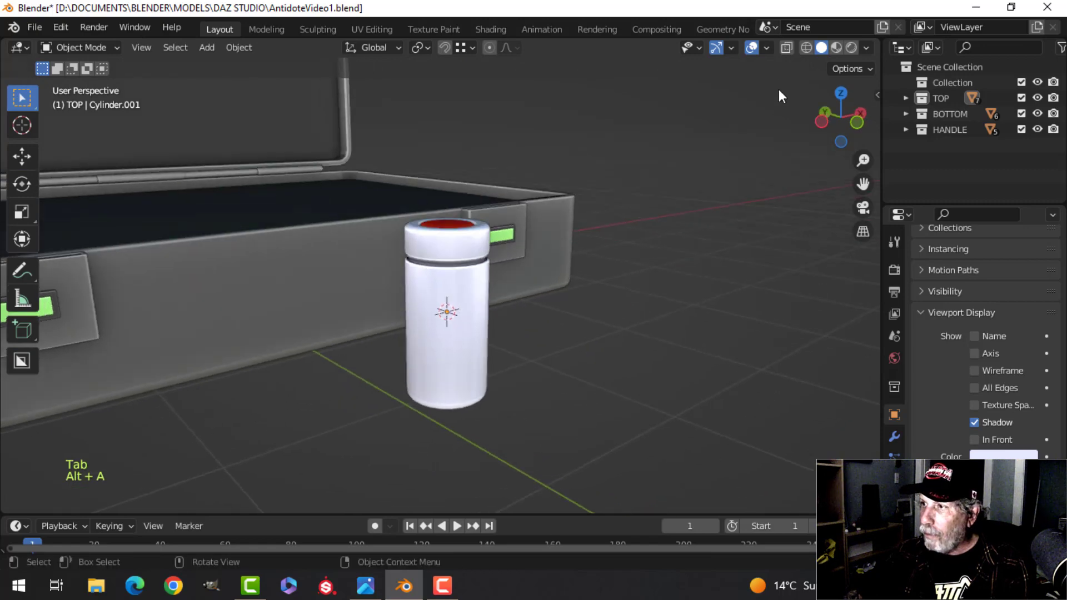
{"action": "left_click", "coordinate": [768, 47]}
{"action": "left_click", "coordinate": [710, 332]}
{"action": "middle_click_drag", "start_coordinate": [709, 332], "coordinate": [502, 338]}
{"action": "scroll", "coordinate": [538, 245], "scroll_direction": "up", "scroll_amount": 3}
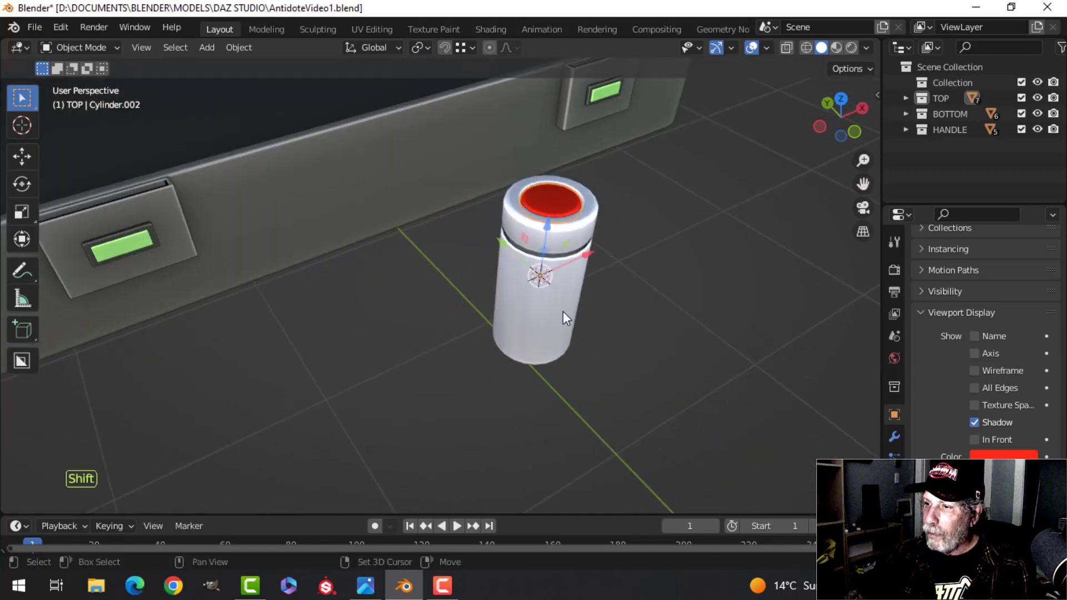
{"action": "left_click", "coordinate": [563, 313], "text": "shift"}
{"action": "scroll", "coordinate": [636, 278], "scroll_direction": "down", "scroll_amount": 4}
{"action": "middle_click_drag", "start_coordinate": [636, 278], "coordinate": [367, 243]}
{"action": "left_click_drag", "start_coordinate": [432, 252], "coordinate": [648, 289]}
{"action": "middle_click_drag", "start_coordinate": [649, 288], "coordinate": [521, 279]}
{"action": "left_click_drag", "start_coordinate": [521, 279], "coordinate": [709, 302]}
{"action": "middle_click_drag", "start_coordinate": [709, 302], "coordinate": [443, 303]}
{"action": "left_click_drag", "start_coordinate": [443, 302], "coordinate": [488, 283]}
{"action": "scroll", "coordinate": [488, 272], "scroll_direction": "up", "scroll_amount": 4}
{"action": "middle_click_drag", "start_coordinate": [488, 271], "coordinate": [496, 211], "text": "shift"}
{"action": "key", "text": "alt+a"}
Step: Raise the container body and its red disc along Z until they are clear above the briefcase
{"action": "middle_click_drag", "start_coordinate": [417, 247], "coordinate": [500, 283]}
{"action": "scroll", "coordinate": [505, 263], "scroll_direction": "down", "scroll_amount": 3}
{"action": "left_click", "coordinate": [480, 267], "text": "shift"}
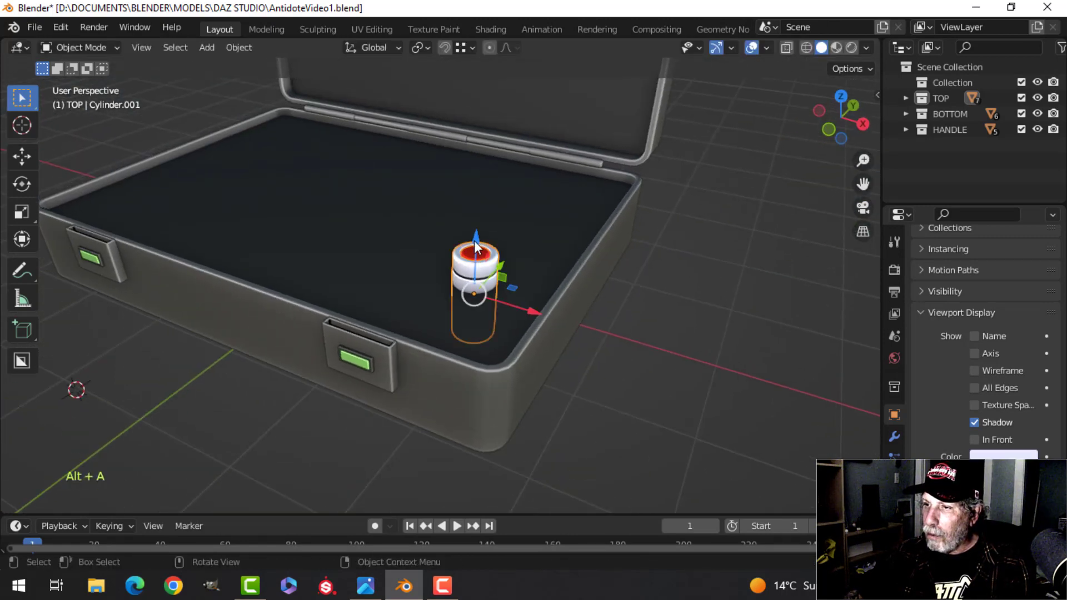
{"action": "left_click_drag", "start_coordinate": [476, 238], "coordinate": [478, 127]}
{"action": "middle_click_drag", "start_coordinate": [545, 225], "coordinate": [522, 274], "text": "shift"}
{"action": "scroll", "coordinate": [523, 273], "scroll_direction": "up", "scroll_amount": 4}
{"action": "key", "text": "alt+a"}
{"action": "middle_click_drag", "start_coordinate": [482, 202], "coordinate": [508, 231], "text": "shift"}
Step: Add a centred loop cut around the container's body and bevel it about 0.275 m with one segment into a wide band
{"action": "left_click", "coordinate": [418, 256]}
{"action": "key", "text": "Tab"}
{"action": "key", "text": "alt+a"}
{"action": "key", "text": "ctrl+r"}
{"action": "left_click", "coordinate": [508, 228]}
{"action": "right_click", "coordinate": [509, 227]}
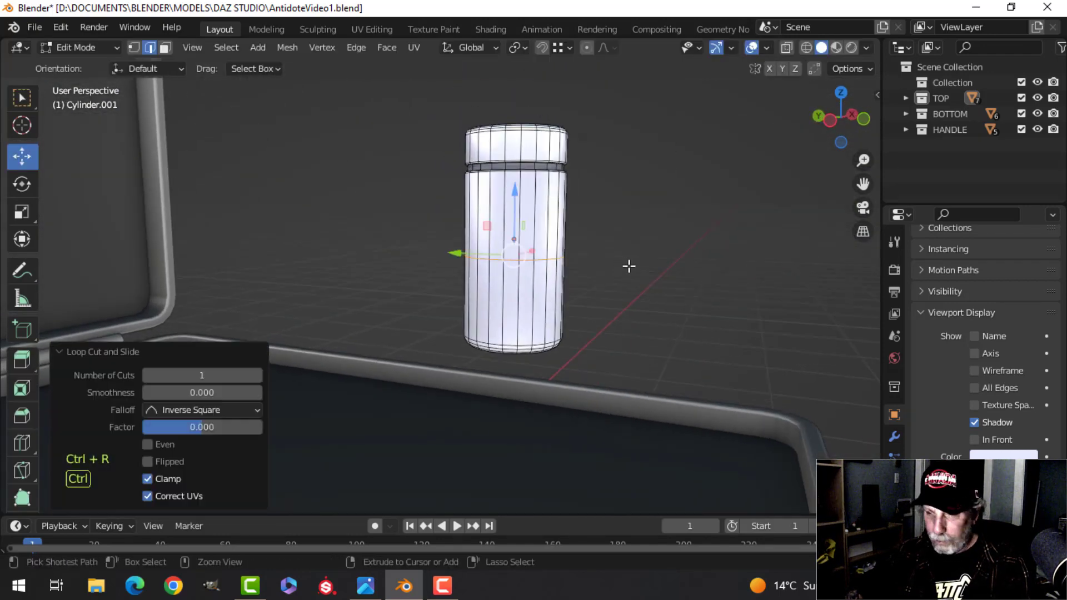
{"action": "key", "text": "ctrl+b"}
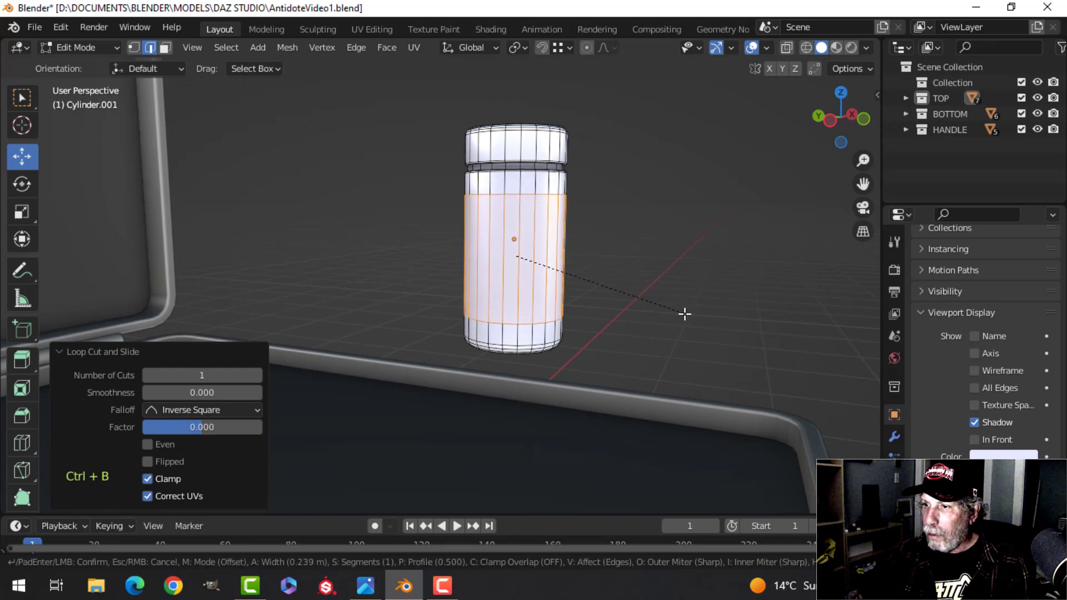
{"action": "left_click", "coordinate": [676, 305]}
Step: Duplicate the band's faces in place and separate the copy into its own object
{"action": "middle_click_drag", "start_coordinate": [677, 306], "coordinate": [545, 298], "text": "shift"}
{"action": "scroll", "coordinate": [551, 281], "scroll_direction": "up", "scroll_amount": 4}
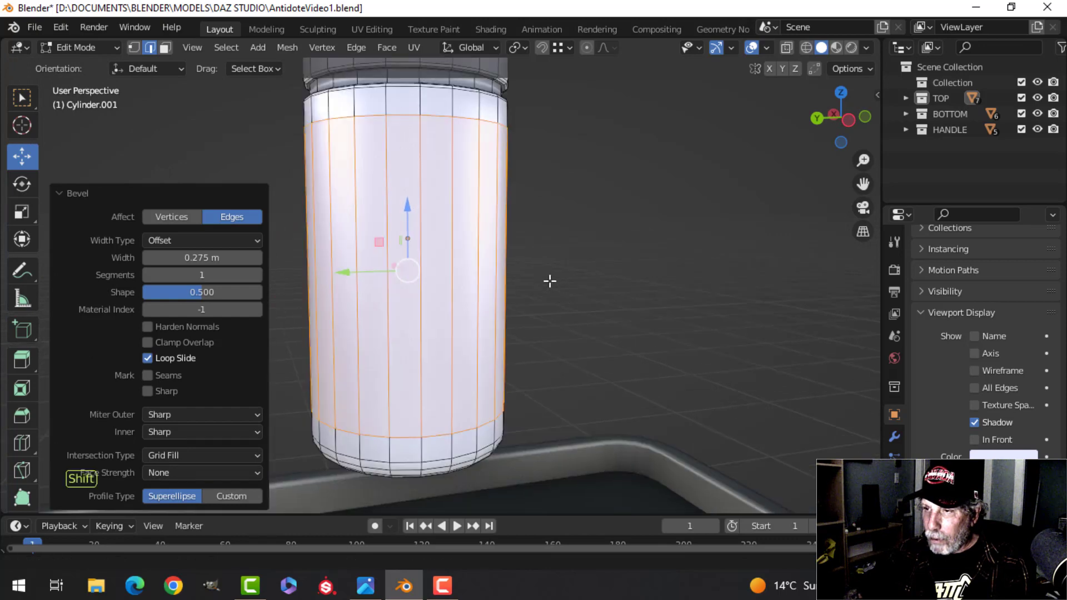
{"action": "key", "text": "shift+d"}
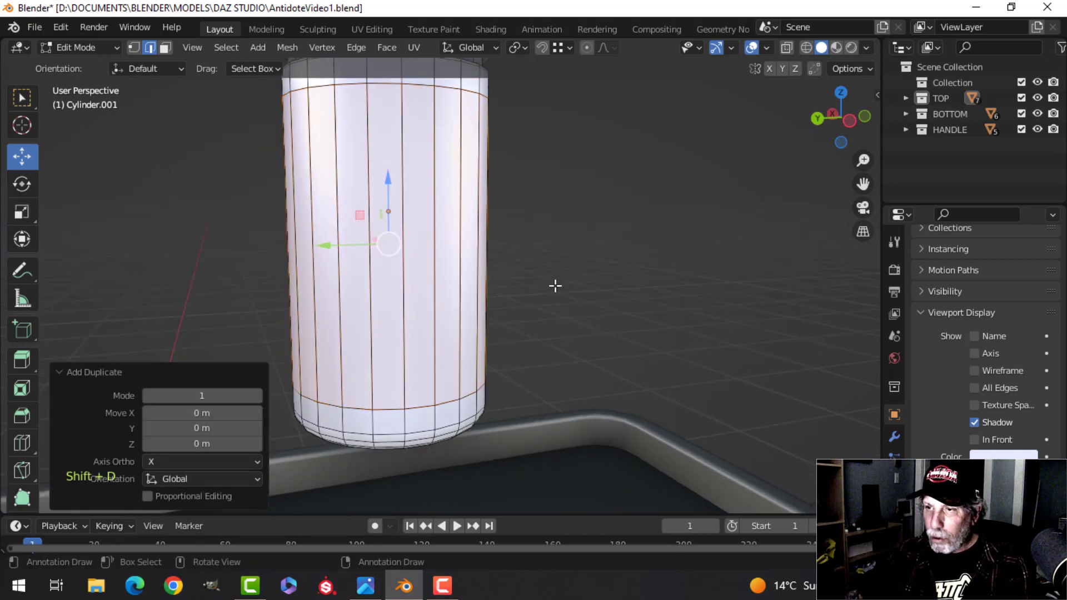
{"action": "key", "text": "p"}
{"action": "left_click", "coordinate": [547, 285]}
{"action": "key", "text": "Tab"}
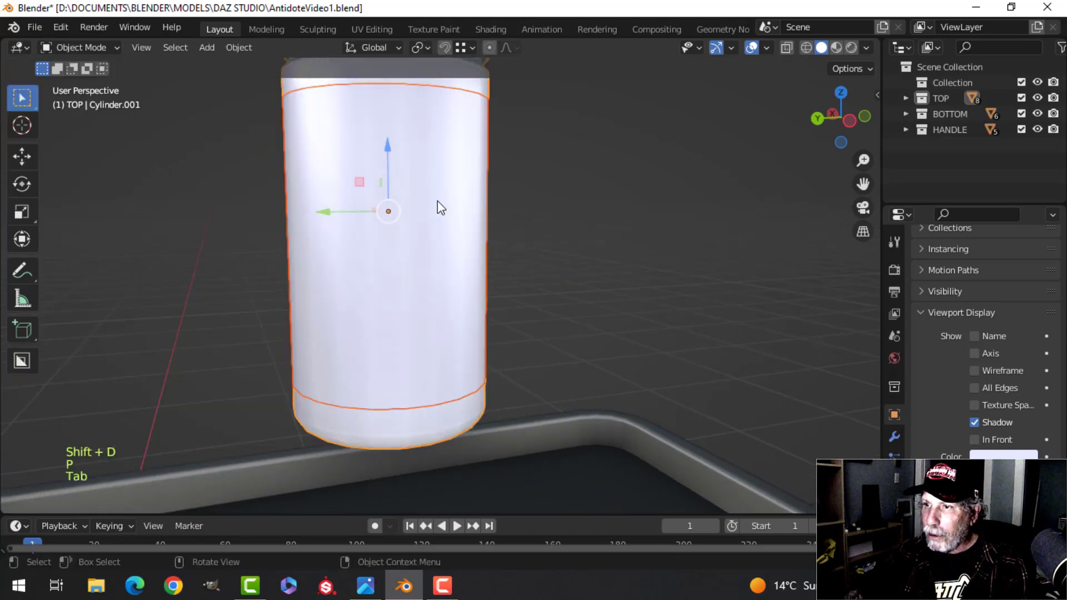
Step: Scale the entire separated band up to about 1.012 so it sits just outside the container body
{"action": "key", "text": "Tab"}
{"action": "key", "text": "a"}
{"action": "key", "text": "s"}
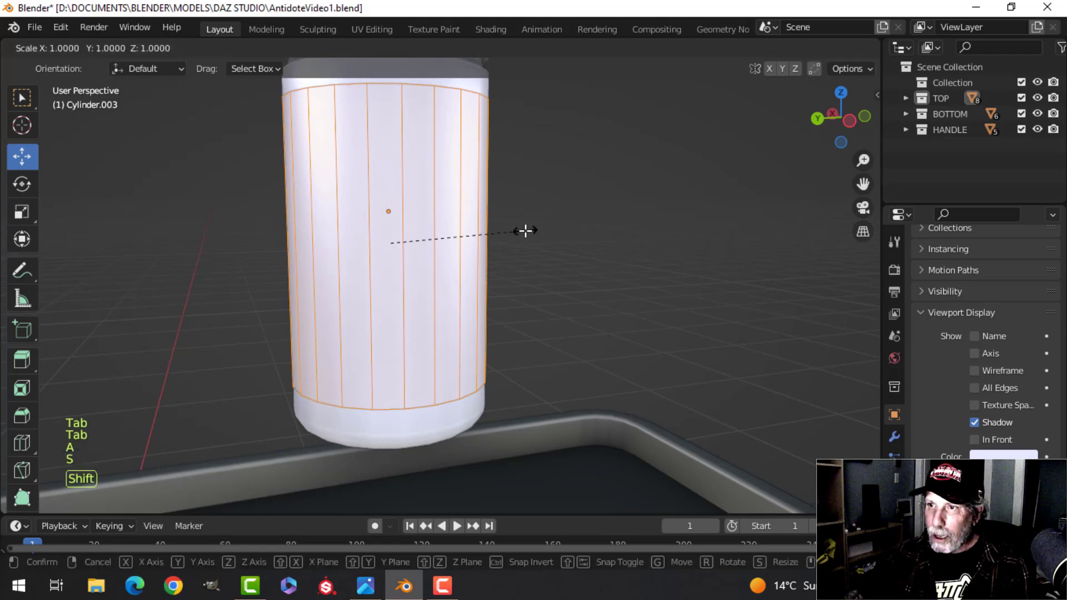
{"action": "left_click", "coordinate": [542, 233]}
{"action": "middle_click_drag", "start_coordinate": [542, 234], "coordinate": [497, 214]}
{"action": "scroll", "coordinate": [523, 267], "scroll_direction": "down", "scroll_amount": 4}
{"action": "middle_click_drag", "start_coordinate": [496, 214], "coordinate": [499, 236]}
{"action": "scroll", "coordinate": [499, 236], "scroll_direction": "up", "scroll_amount": 4}
{"action": "middle_click_drag", "start_coordinate": [494, 225], "coordinate": [545, 281], "text": "shift"}
{"action": "middle_click_drag", "start_coordinate": [545, 280], "coordinate": [519, 251]}
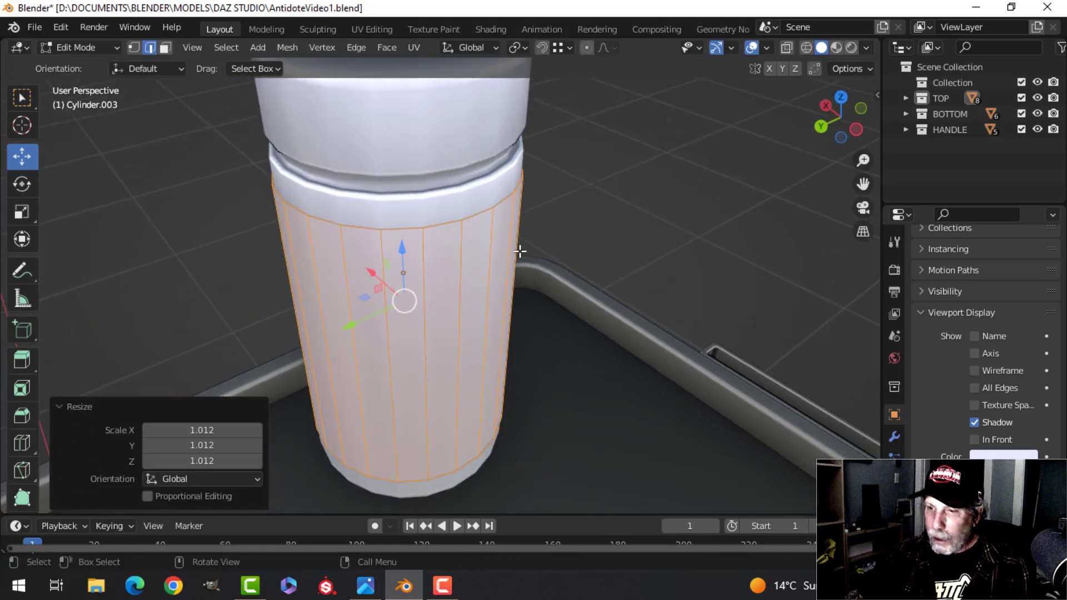
Step: Give the band thickness by extruding its faces in place, shrinking them slightly inward and deleting the inner faces
{"action": "key", "text": "e"}
{"action": "right_click", "coordinate": [520, 251]}
{"action": "key", "text": "alt+s"}
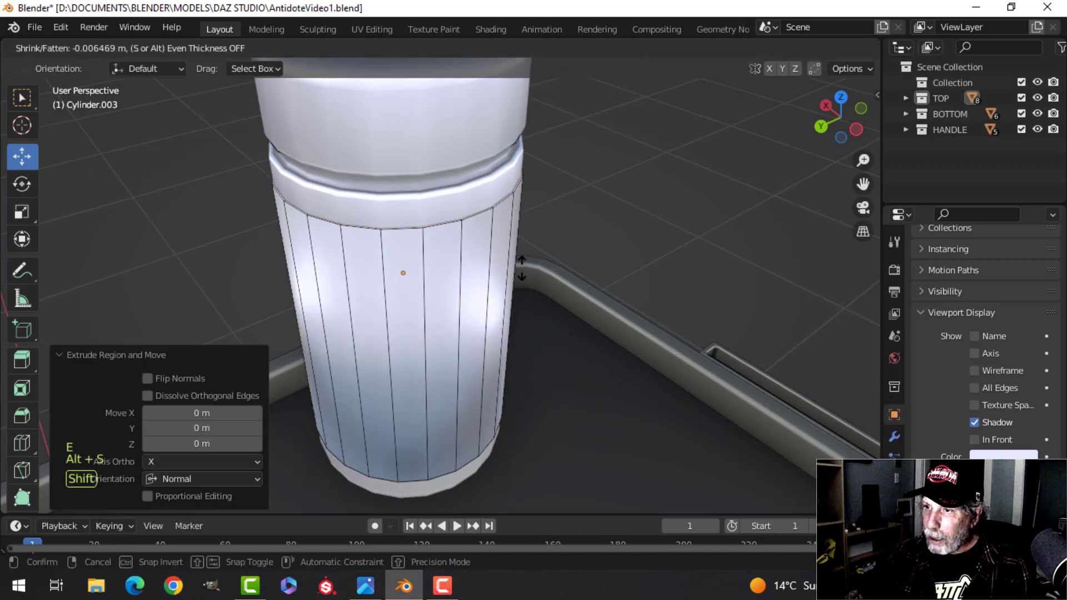
{"action": "right_click", "coordinate": [522, 267]}
{"action": "key", "text": "x"}
{"action": "key", "text": "Escape"}
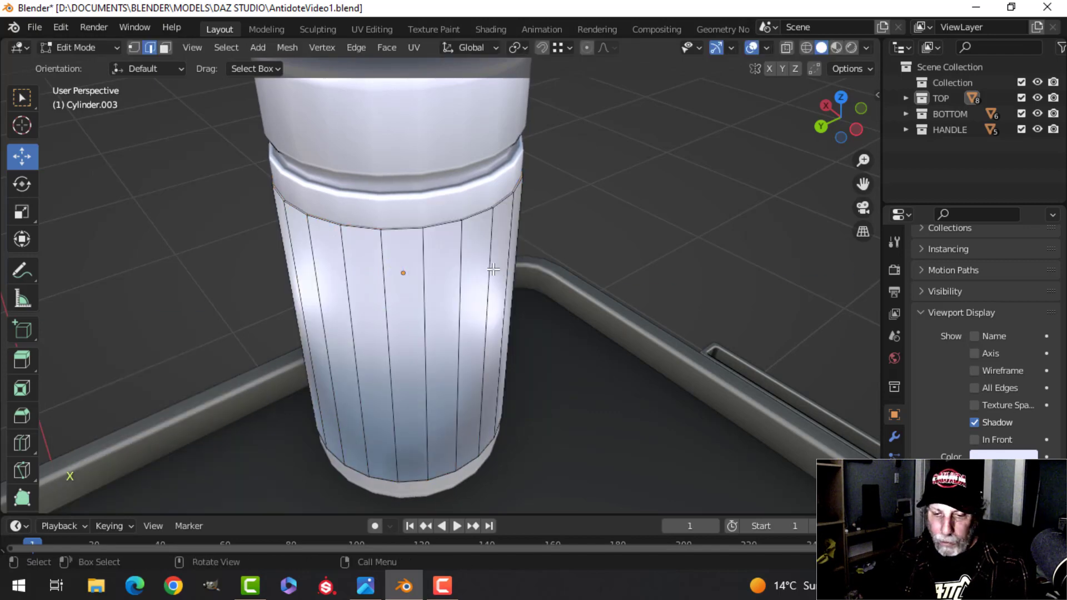
Step: Select the band's upper and lower outer edge loops and bevel them about 0.0008 m with one segment
{"action": "middle_click_drag", "start_coordinate": [466, 299], "coordinate": [443, 249]}
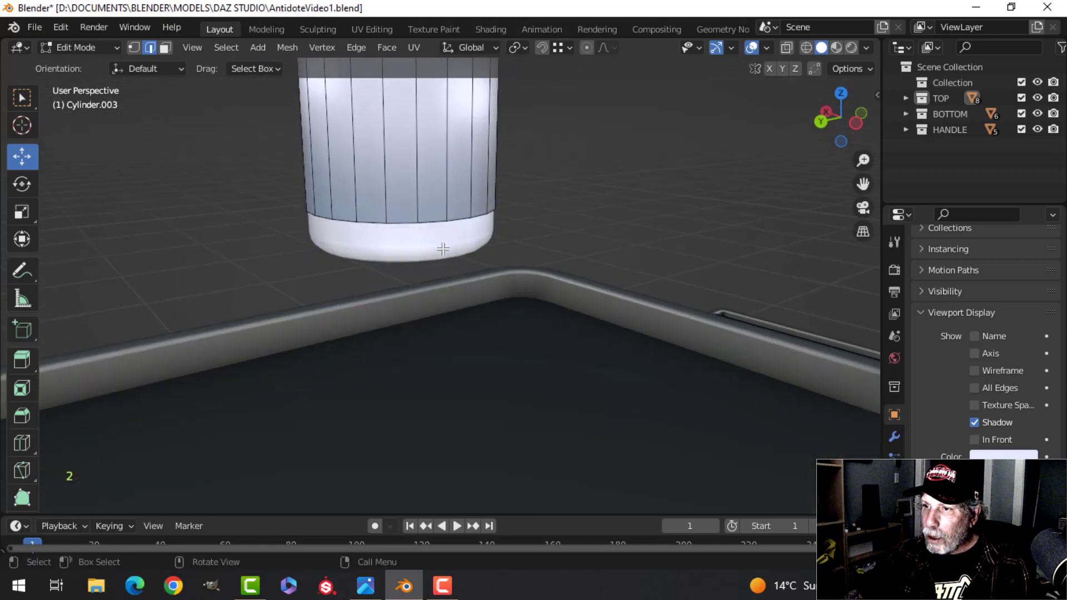
{"action": "left_click", "coordinate": [437, 223], "text": "alt+shift"}
{"action": "middle_click_drag", "start_coordinate": [481, 188], "coordinate": [501, 231]}
{"action": "scroll", "coordinate": [468, 253], "scroll_direction": "up", "scroll_amount": 3}
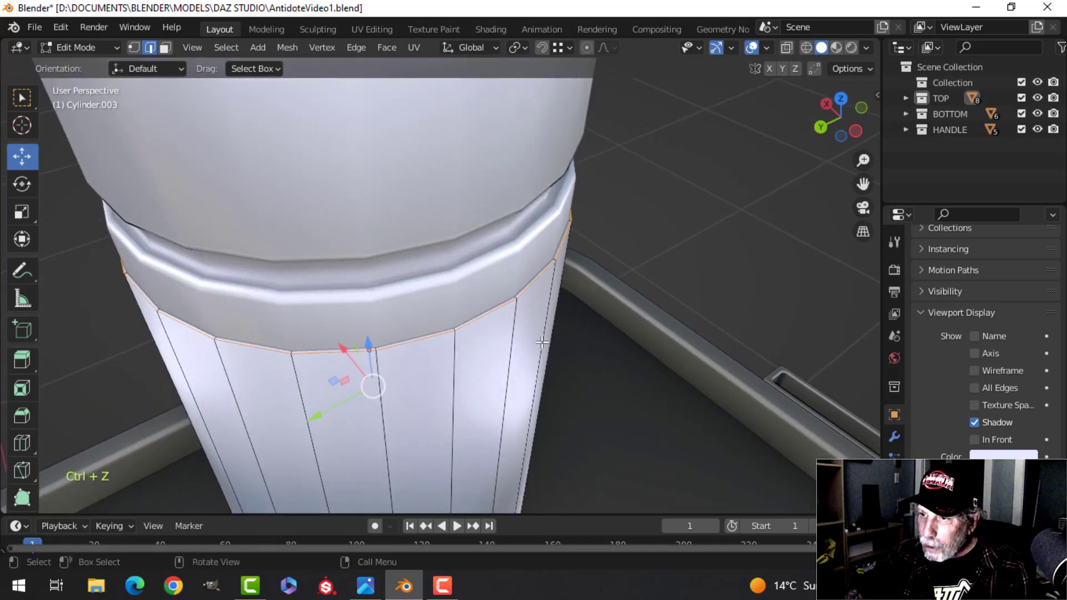
{"action": "scroll", "coordinate": [542, 342], "scroll_direction": "up", "scroll_amount": 5}
{"action": "middle_click_drag", "start_coordinate": [627, 386], "coordinate": [624, 364], "text": "shift"}
{"action": "key", "text": "ctrl+b"}
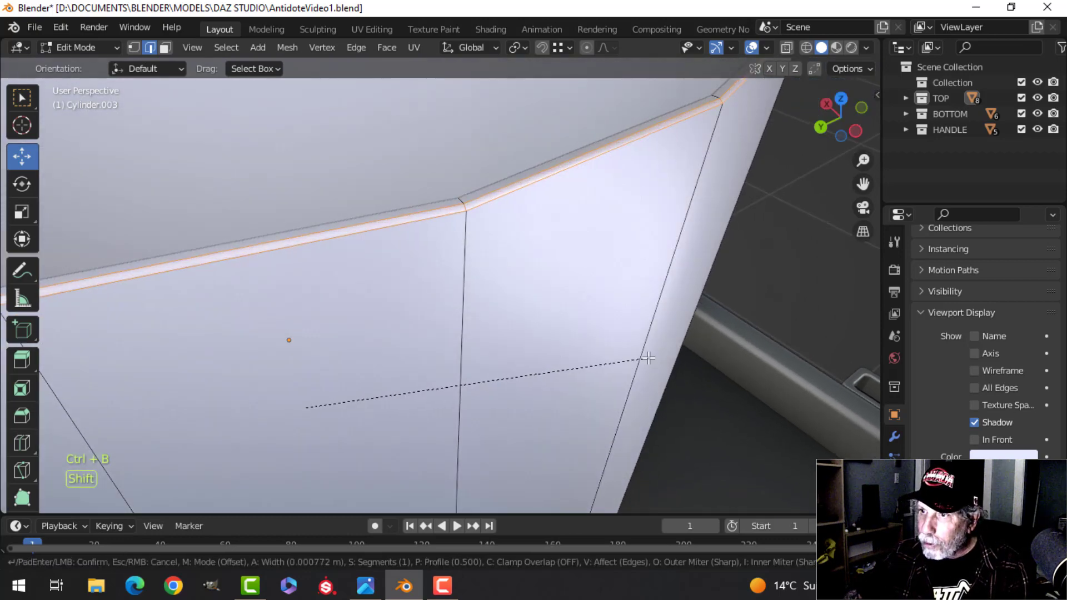
{"action": "left_click", "coordinate": [655, 358]}
{"action": "key", "text": "Tab"}
{"action": "scroll", "coordinate": [579, 356], "scroll_direction": "down", "scroll_amount": 10}
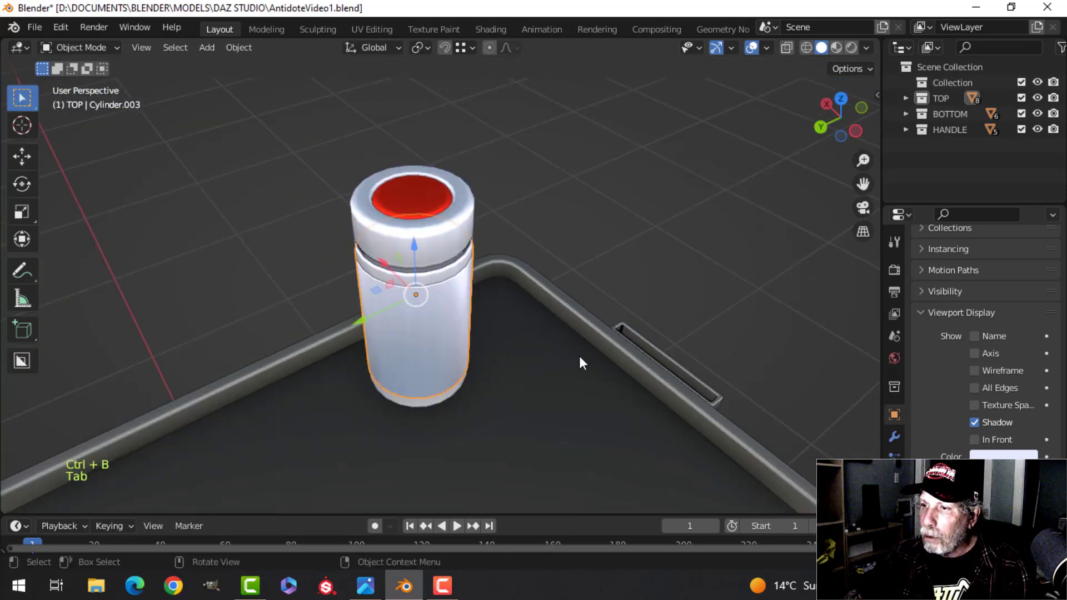
Step: Correct the normals on all of the band's faces so they point outward
{"action": "key", "text": "alt+a"}
{"action": "key", "text": "Tab"}
{"action": "key", "text": "a"}
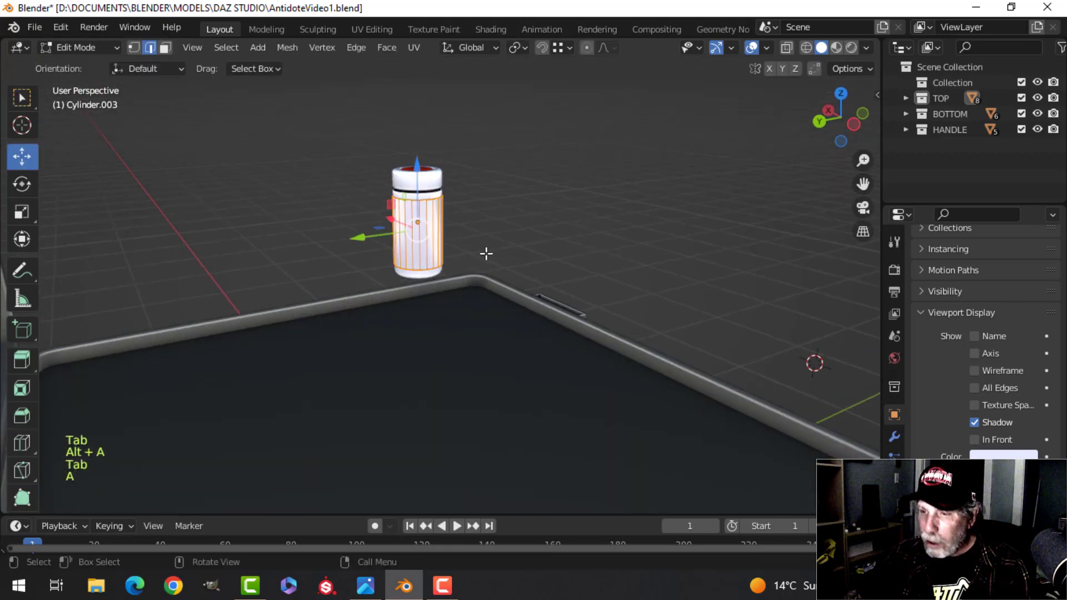
{"action": "key", "text": "alt+n"}
{"action": "left_click", "coordinate": [484, 253]}
{"action": "key", "text": "Tab"}
{"action": "key", "text": "alt+a"}
{"action": "scroll", "coordinate": [459, 238], "scroll_direction": "up", "scroll_amount": 4}
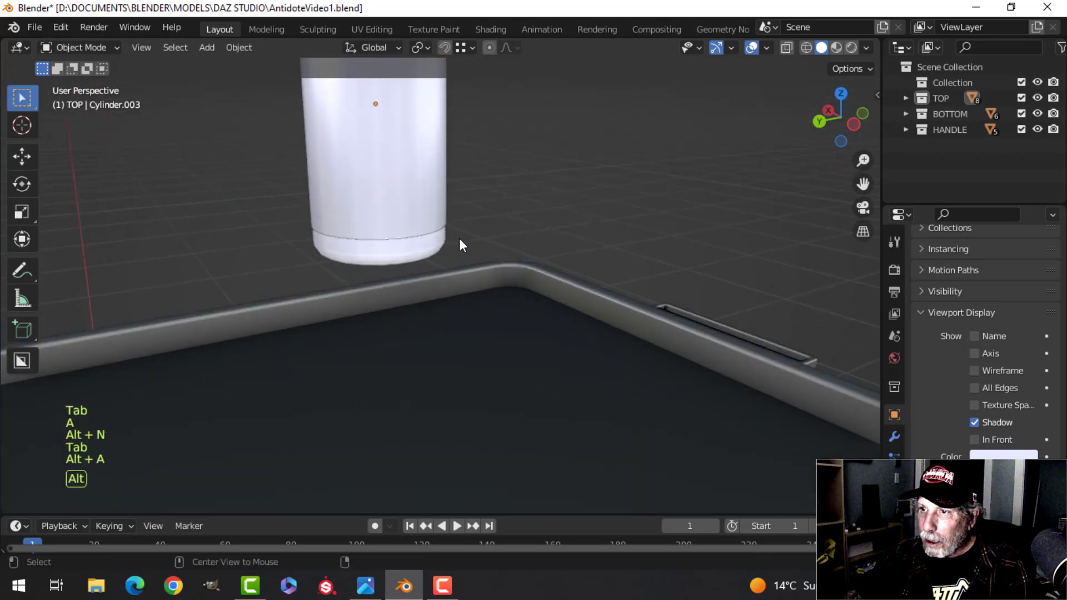
Step: Select the band and the container body and join them into one object
{"action": "scroll", "coordinate": [442, 295], "scroll_direction": "down", "scroll_amount": 2}
{"action": "left_click", "coordinate": [432, 242]}
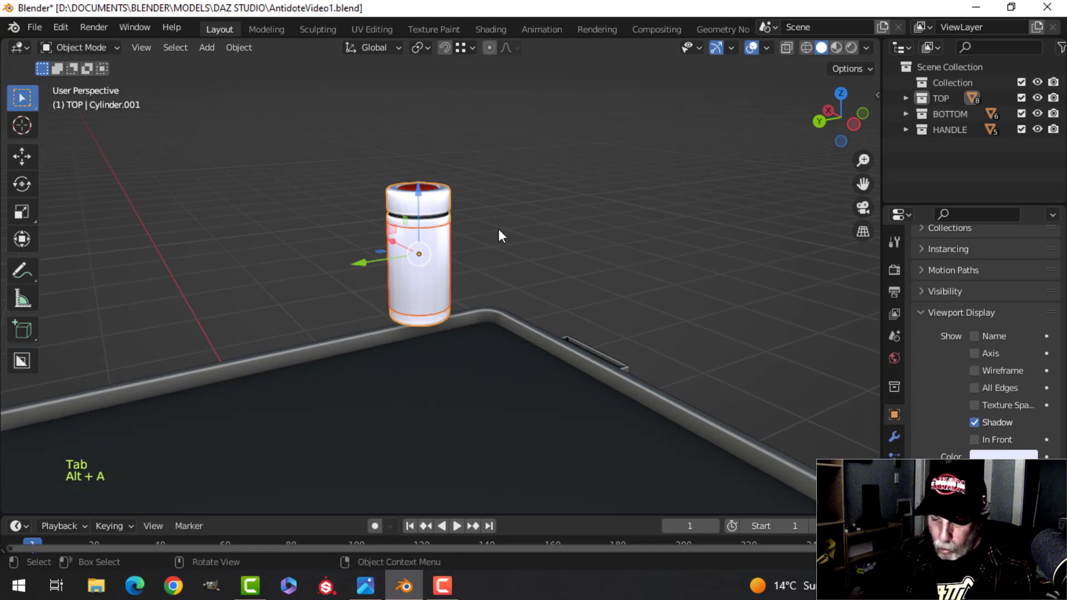
{"action": "key", "text": "ctrl+j"}
{"action": "key", "text": "alt+a"}
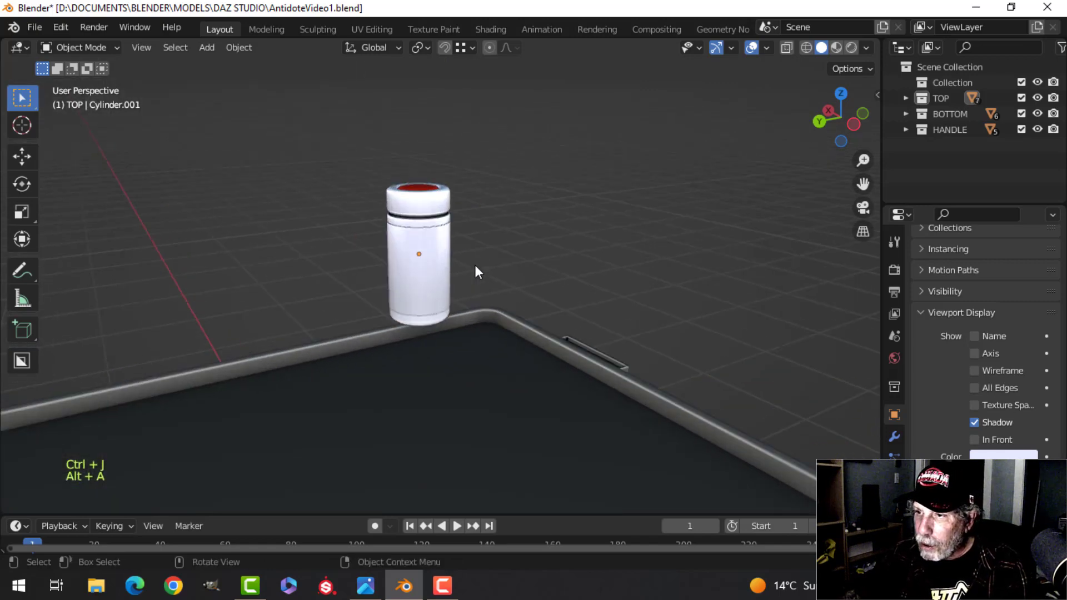
Step: Select the container with its red disc and lower them about 0.91 m along Z into the briefcase
{"action": "middle_click_drag", "start_coordinate": [475, 265], "coordinate": [415, 303]}
{"action": "scroll", "coordinate": [370, 312], "scroll_direction": "up", "scroll_amount": 3}
{"action": "mouse_move", "coordinate": [397, 313]}
{"action": "middle_mouse_down"}
{"action": "mouse_move", "coordinate": [383, 324]}
{"action": "mouse_move", "coordinate": [403, 264]}
{"action": "mouse_move", "coordinate": [392, 293]}
{"action": "middle_mouse_up"}
{"action": "scroll", "coordinate": [368, 327], "scroll_direction": "up", "scroll_amount": 3}
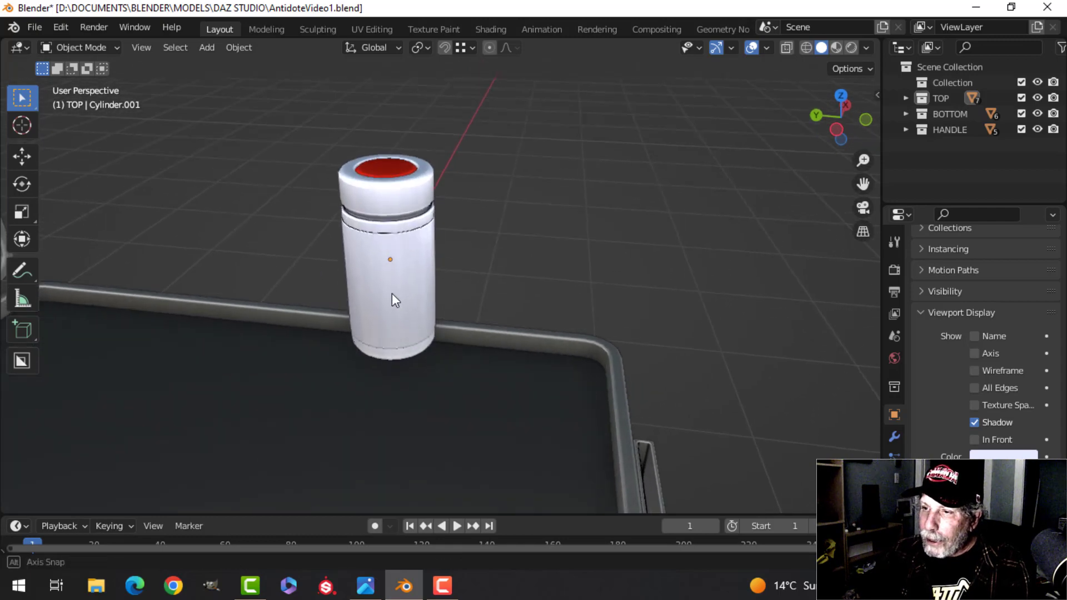
{"action": "left_click", "coordinate": [411, 198]}
{"action": "scroll", "coordinate": [445, 245], "scroll_direction": "down", "scroll_amount": 4}
{"action": "middle_click_drag", "start_coordinate": [472, 270], "coordinate": [385, 184]}
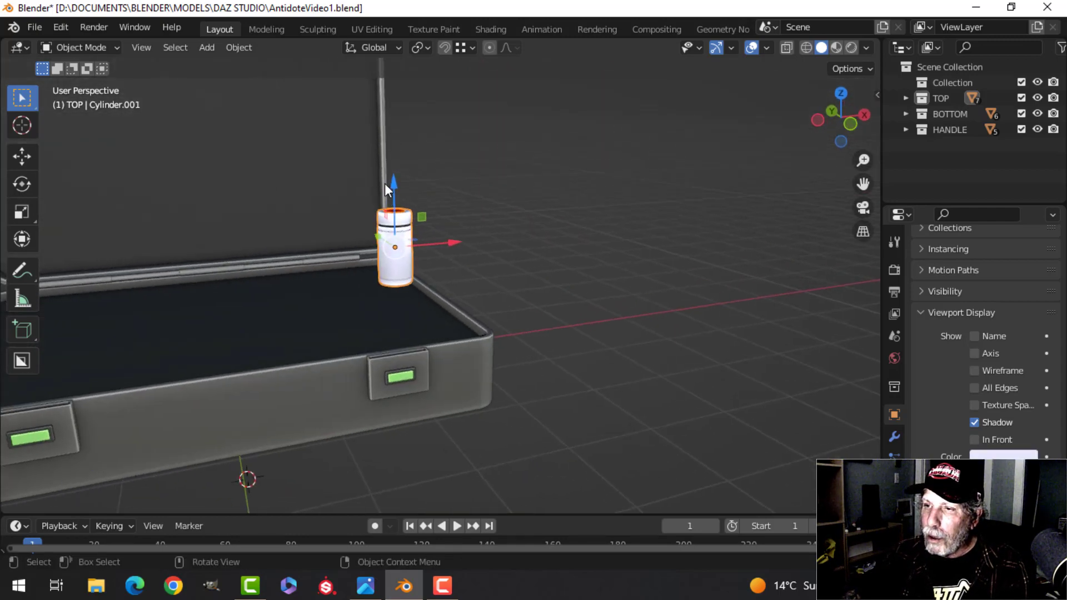
{"action": "left_click_drag", "start_coordinate": [391, 186], "coordinate": [381, 259]}
{"action": "middle_click_drag", "start_coordinate": [344, 259], "coordinate": [501, 217]}
{"action": "middle_click_drag", "start_coordinate": [500, 216], "coordinate": [473, 279]}
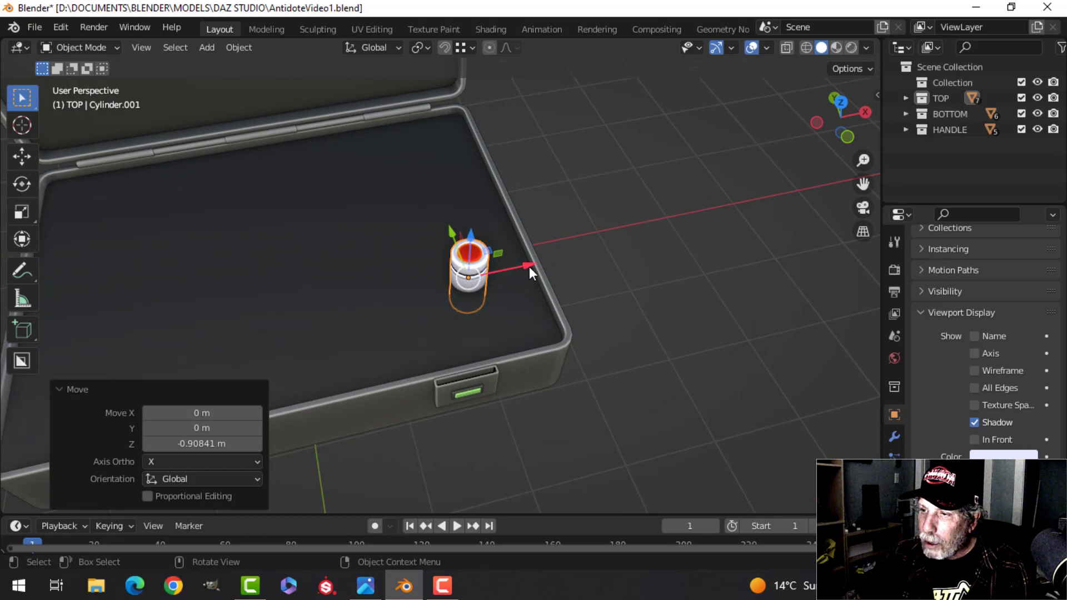
Step: Shift the container and its red disc about -0.49 m along X, away from the briefcase's side wall
{"action": "left_click_drag", "start_coordinate": [530, 268], "coordinate": [472, 279]}
{"action": "middle_click_drag", "start_coordinate": [390, 313], "coordinate": [461, 295], "text": "shift"}
{"action": "scroll", "coordinate": [511, 265], "scroll_direction": "up", "scroll_amount": 2}
{"action": "scroll", "coordinate": [387, 356], "scroll_direction": "down", "scroll_amount": 1}
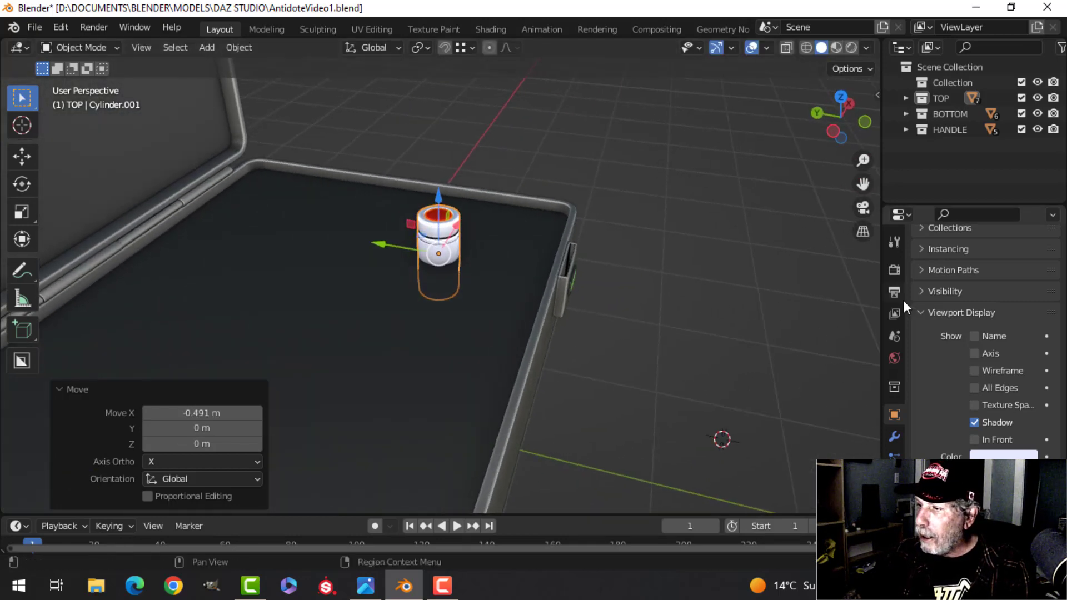
{"action": "left_click", "coordinate": [895, 437]}
{"action": "left_click", "coordinate": [948, 268]}
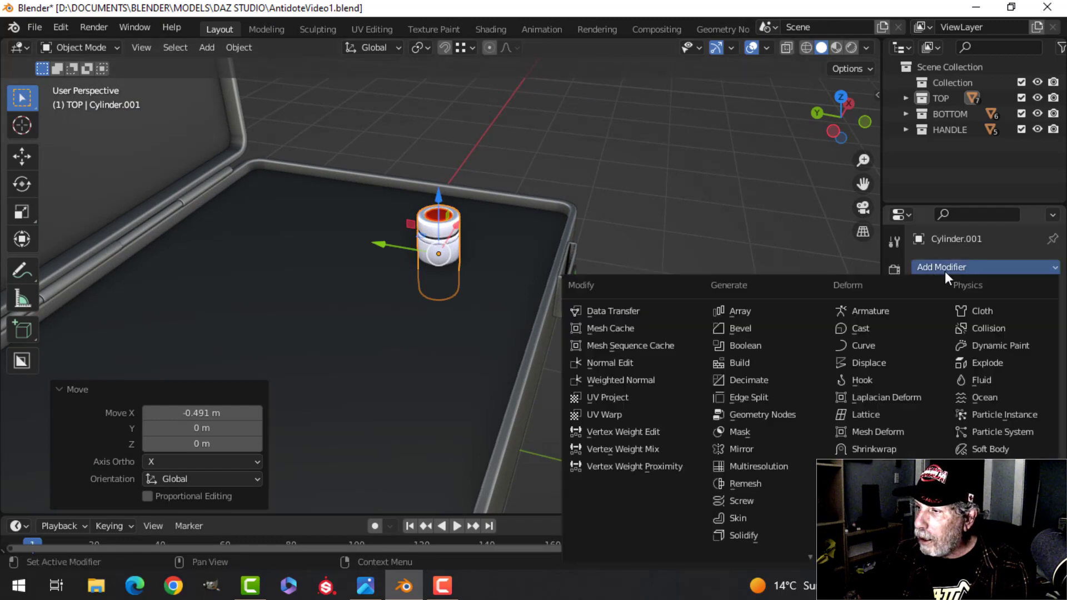
{"action": "left_click", "coordinate": [769, 311]}
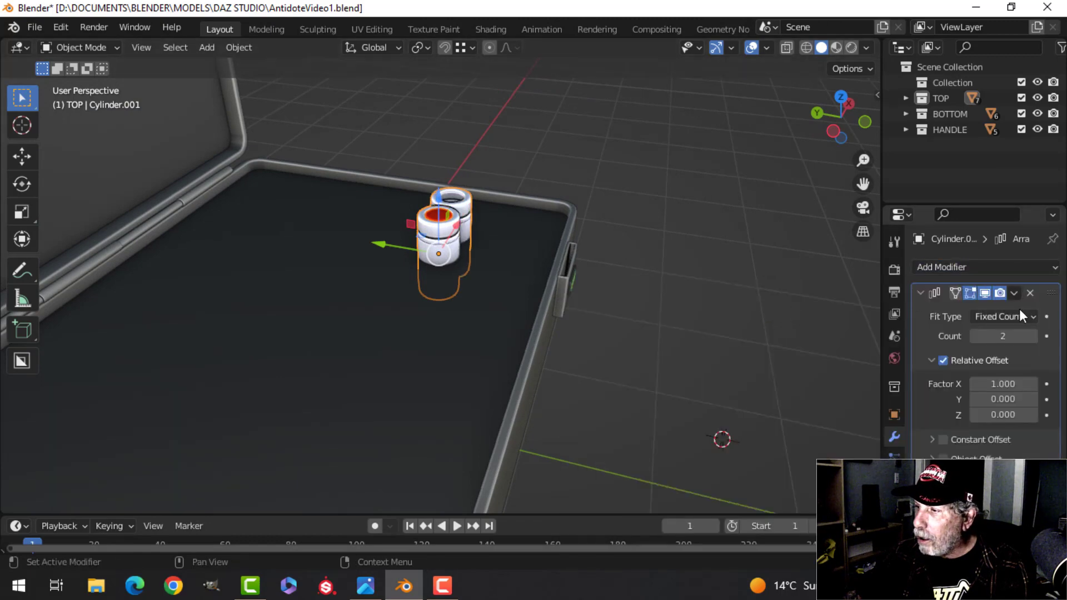
{"action": "left_click", "coordinate": [1030, 292]}
Step: Duplicate the container and its red disc about 0.73 m along Y
{"action": "middle_click_drag", "start_coordinate": [440, 285], "coordinate": [536, 296], "text": "shift"}
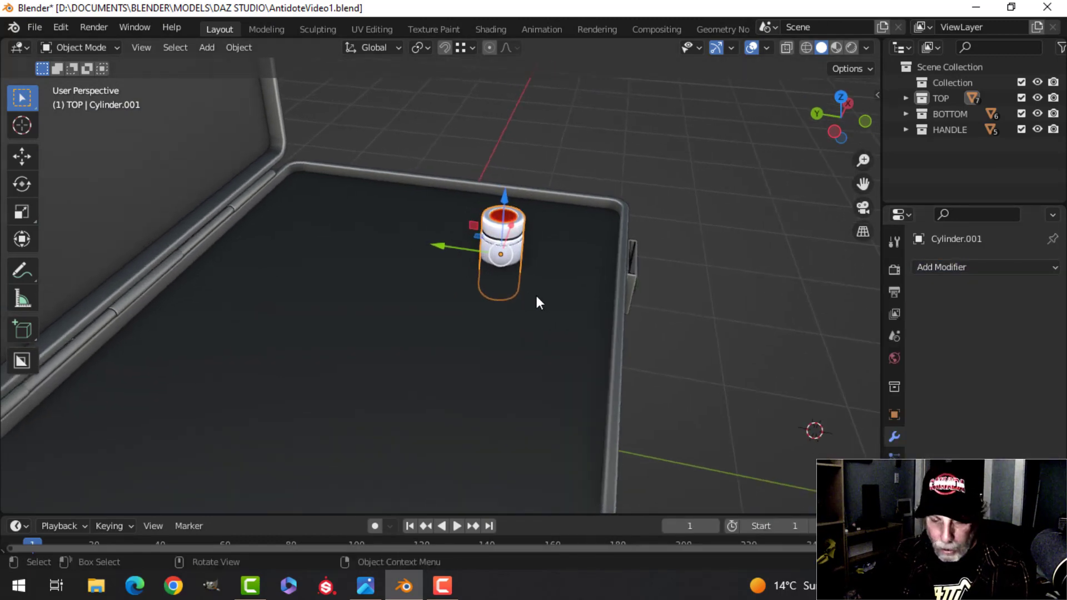
{"action": "key", "text": "shift+d"}
{"action": "key", "text": "y"}
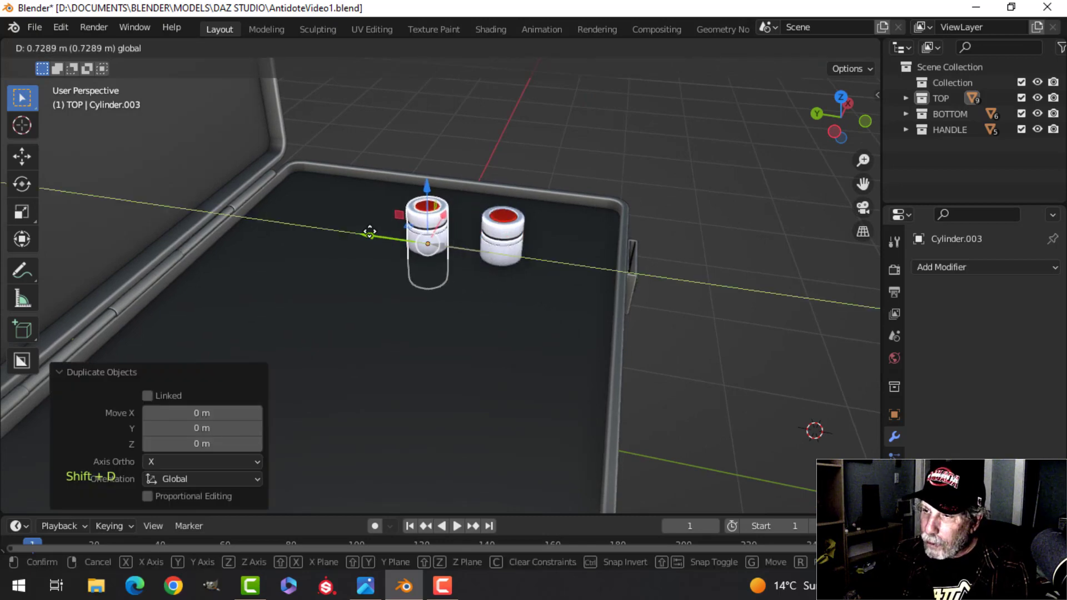
{"action": "left_click", "coordinate": [369, 232]}
{"action": "middle_click_drag", "start_coordinate": [396, 236], "coordinate": [449, 251]}
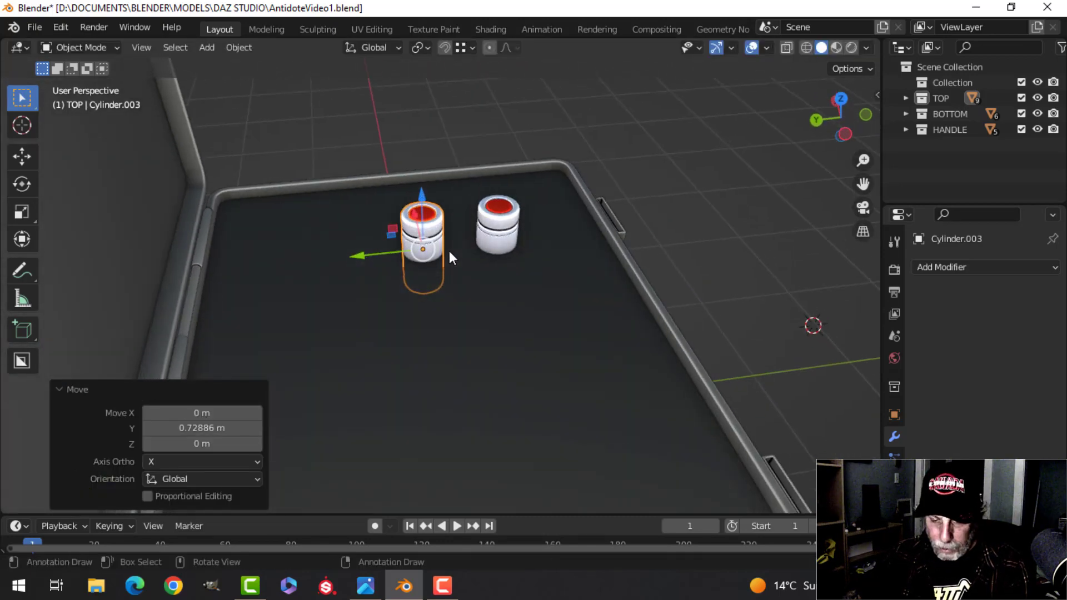
Step: Duplicate the second container and its disc about 0.71 m further along Y to make a row of three
{"action": "key", "text": "shift+d"}
{"action": "key", "text": "y"}
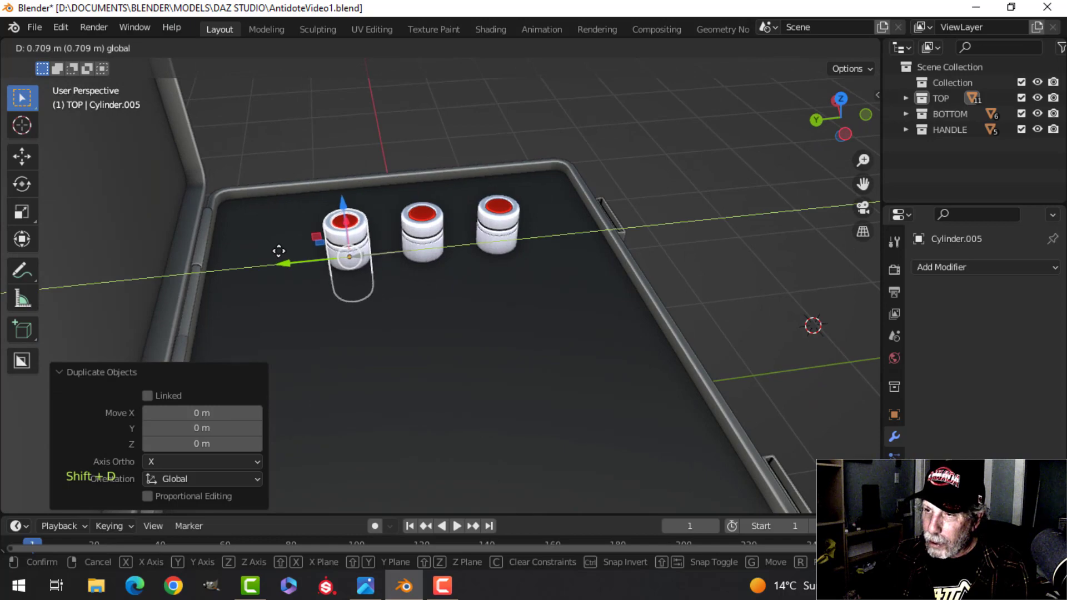
{"action": "left_click", "coordinate": [277, 251]}
{"action": "middle_click_drag", "start_coordinate": [322, 249], "coordinate": [235, 247]}
Step: Select all three containers with their red discs and move them to a new collection named VIALS
{"action": "key", "text": "alt+a"}
{"action": "middle_click_drag", "start_coordinate": [475, 263], "coordinate": [411, 316]}
{"action": "scroll", "coordinate": [334, 228], "scroll_direction": "up", "scroll_amount": 3}
{"action": "scroll", "coordinate": [411, 316], "scroll_direction": "up", "scroll_amount": 2}
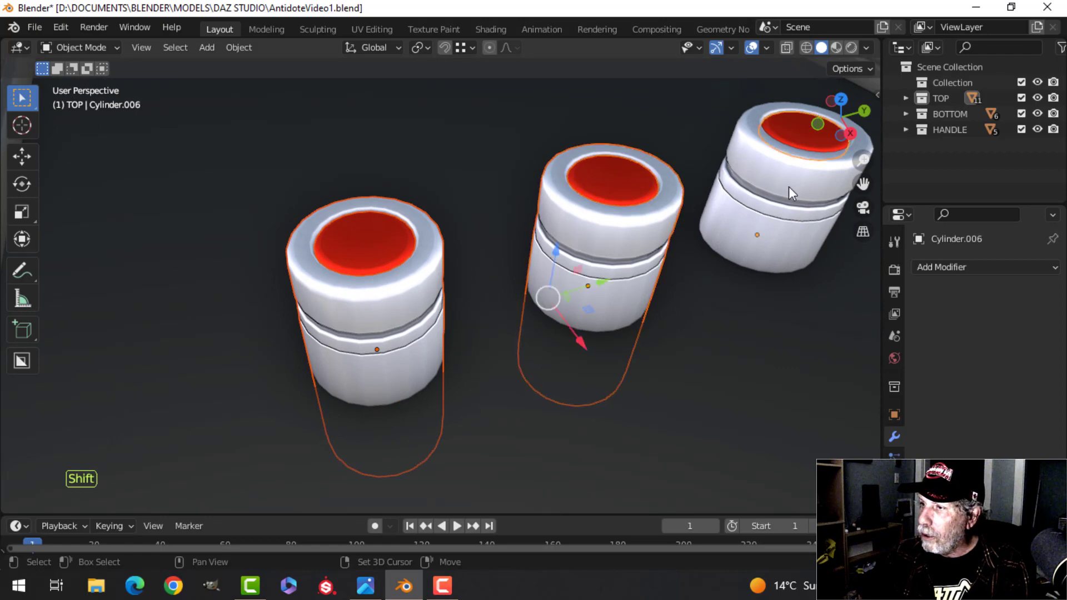
{"action": "key", "text": "m"}
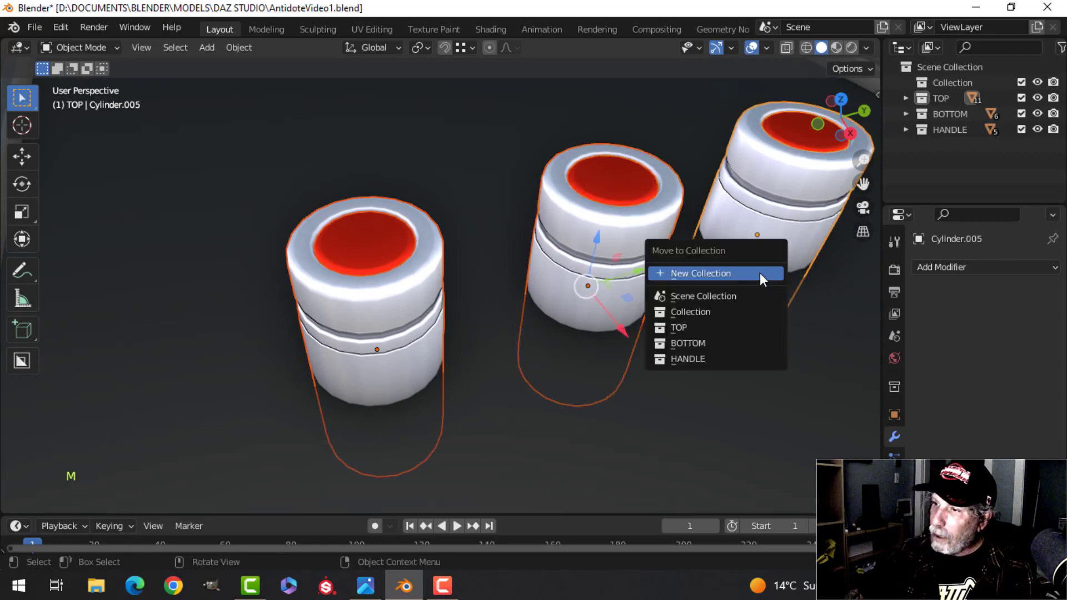
{"action": "left_click", "coordinate": [761, 275]}
{"action": "type", "text": "VIALS"}
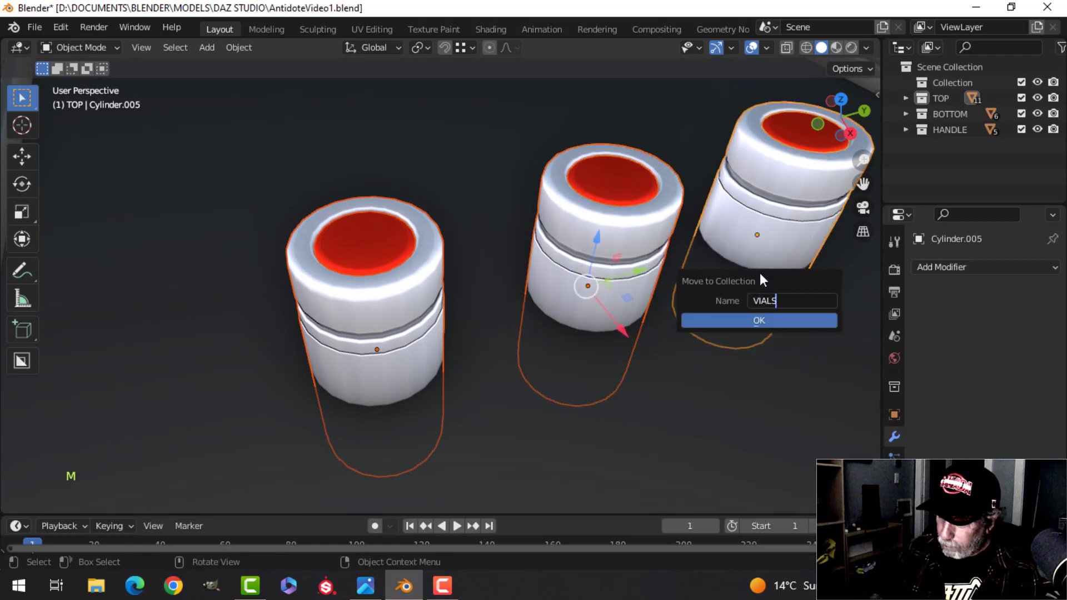
{"action": "left_click", "coordinate": [764, 321]}
Step: Move the row of three vials closer to the briefcase's side wall and front corner
{"action": "scroll", "coordinate": [765, 327], "scroll_direction": "down", "scroll_amount": 4}
{"action": "middle_click_drag", "start_coordinate": [765, 326], "coordinate": [656, 332]}
{"action": "left_click_drag", "start_coordinate": [553, 283], "coordinate": [708, 312]}
{"action": "middle_click_drag", "start_coordinate": [708, 312], "coordinate": [623, 315]}
{"action": "left_click_drag", "start_coordinate": [611, 307], "coordinate": [385, 323]}
{"action": "key", "text": "alt+a"}
{"action": "middle_click_drag", "start_coordinate": [402, 332], "coordinate": [605, 288]}
{"action": "scroll", "coordinate": [528, 376], "scroll_direction": "up", "scroll_amount": 3}
{"action": "scroll", "coordinate": [528, 375], "scroll_direction": "down", "scroll_amount": 5}
{"action": "scroll", "coordinate": [539, 283], "scroll_direction": "down", "scroll_amount": 2}
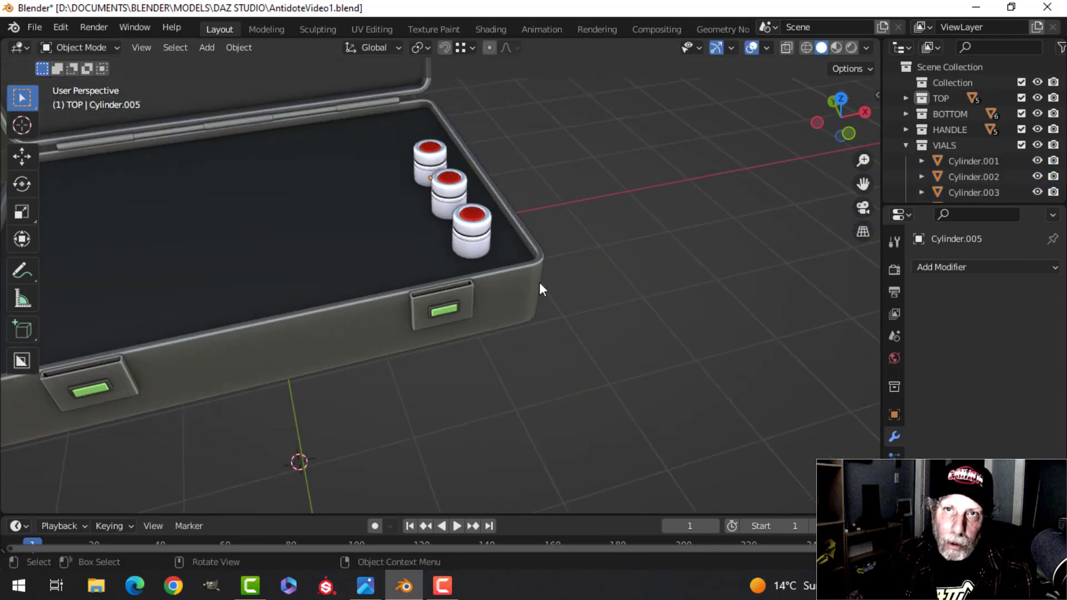
Step: Duplicate the front vial with its red disc and move the copy about -0.8 m along X
{"action": "scroll", "coordinate": [539, 283], "scroll_direction": "up", "scroll_amount": 3}
{"action": "middle_click_drag", "start_coordinate": [513, 293], "coordinate": [530, 299]}
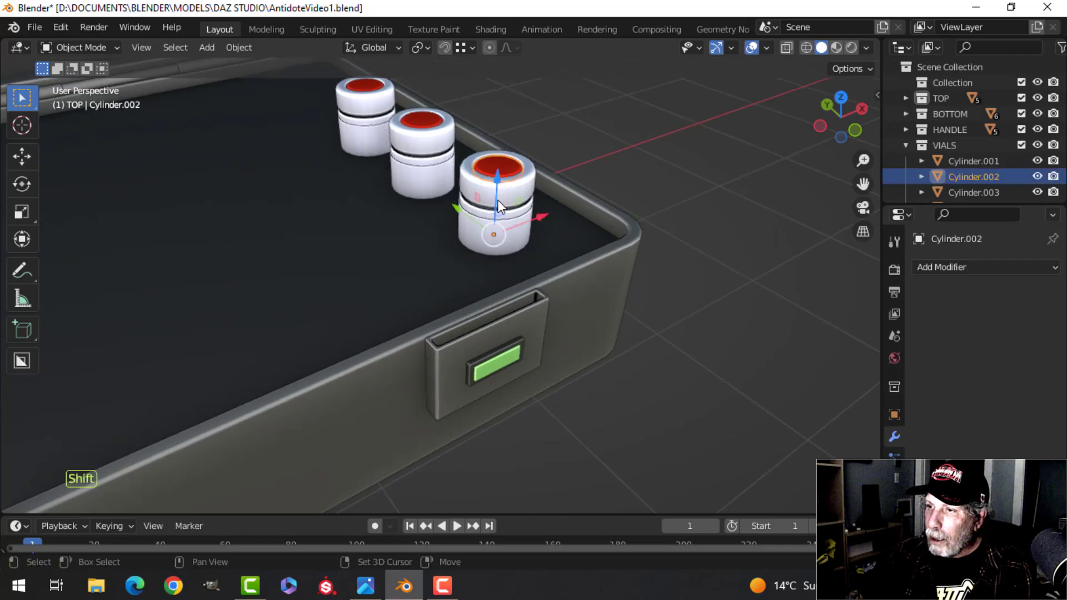
{"action": "left_click", "coordinate": [498, 202], "text": "shift"}
{"action": "scroll", "coordinate": [545, 218], "scroll_direction": "down", "scroll_amount": 3}
{"action": "middle_click_drag", "start_coordinate": [549, 219], "coordinate": [625, 203], "text": "shift"}
{"action": "key", "text": "shift+d"}
{"action": "right_click", "coordinate": [619, 225]}
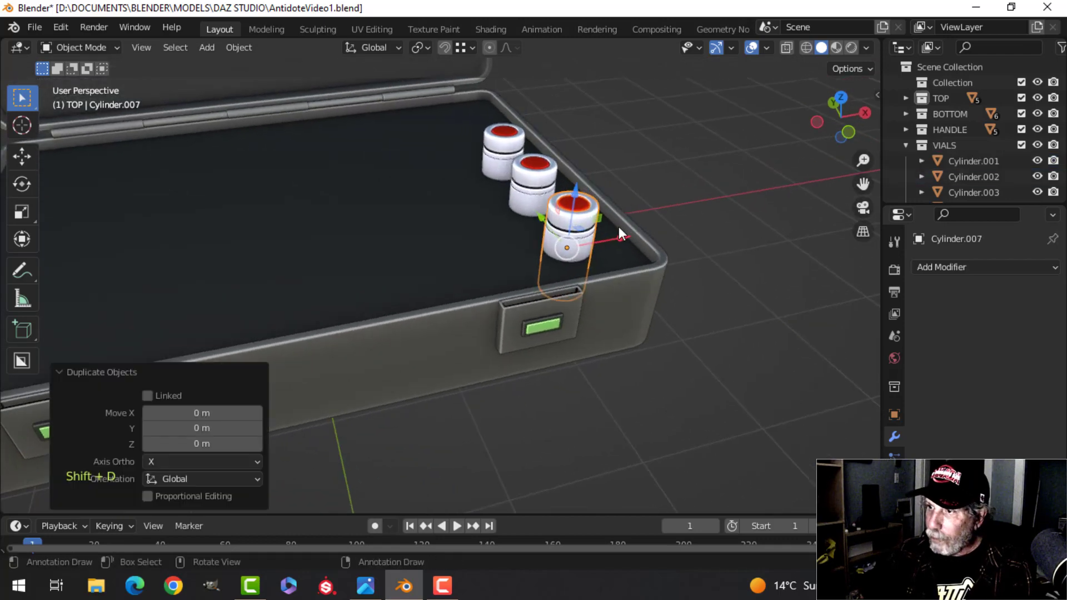
{"action": "left_click_drag", "start_coordinate": [620, 238], "coordinate": [530, 254]}
{"action": "middle_click_drag", "start_coordinate": [530, 254], "coordinate": [487, 228], "text": "shift"}
{"action": "middle_click_drag", "start_coordinate": [487, 228], "coordinate": [532, 265]}
Step: Rotate the copied vial -90° about X so it lies down, and shift it about 0.24 m along Y
{"action": "type", "text": "rx9"}
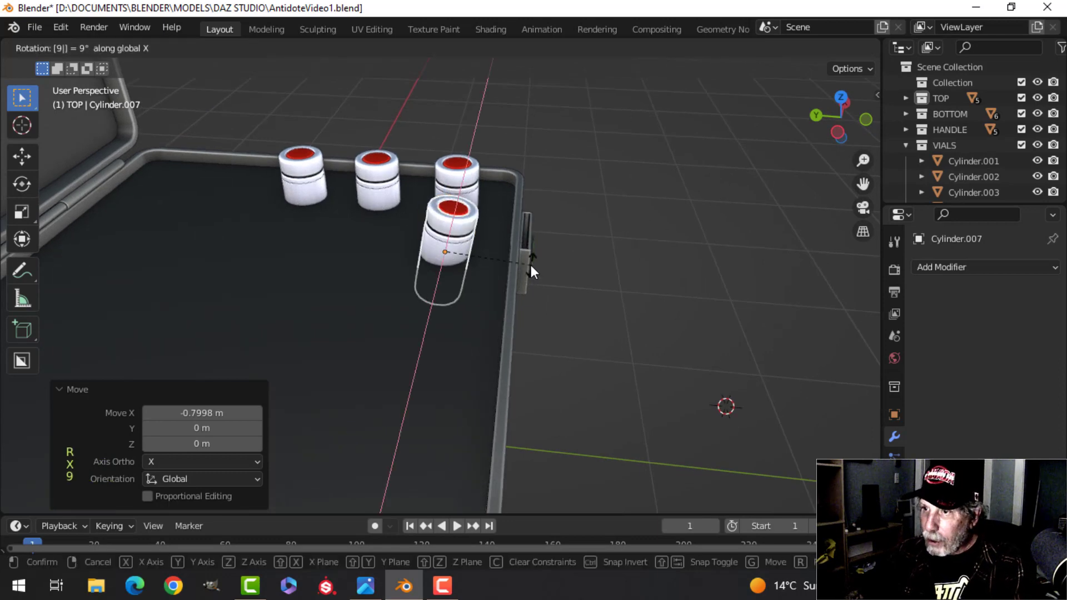
{"action": "type", "text": "0-"}
{"action": "left_click", "coordinate": [531, 266]}
{"action": "middle_click_drag", "start_coordinate": [531, 265], "coordinate": [446, 224]}
{"action": "scroll", "coordinate": [350, 282], "scroll_direction": "up", "scroll_amount": 2}
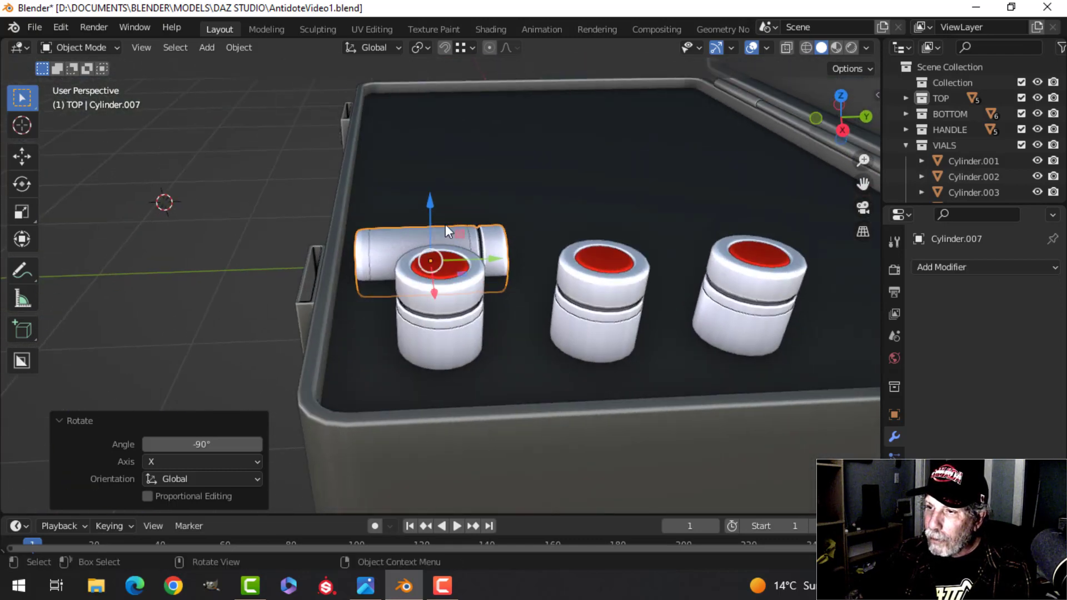
{"action": "left_click_drag", "start_coordinate": [478, 259], "coordinate": [518, 259]}
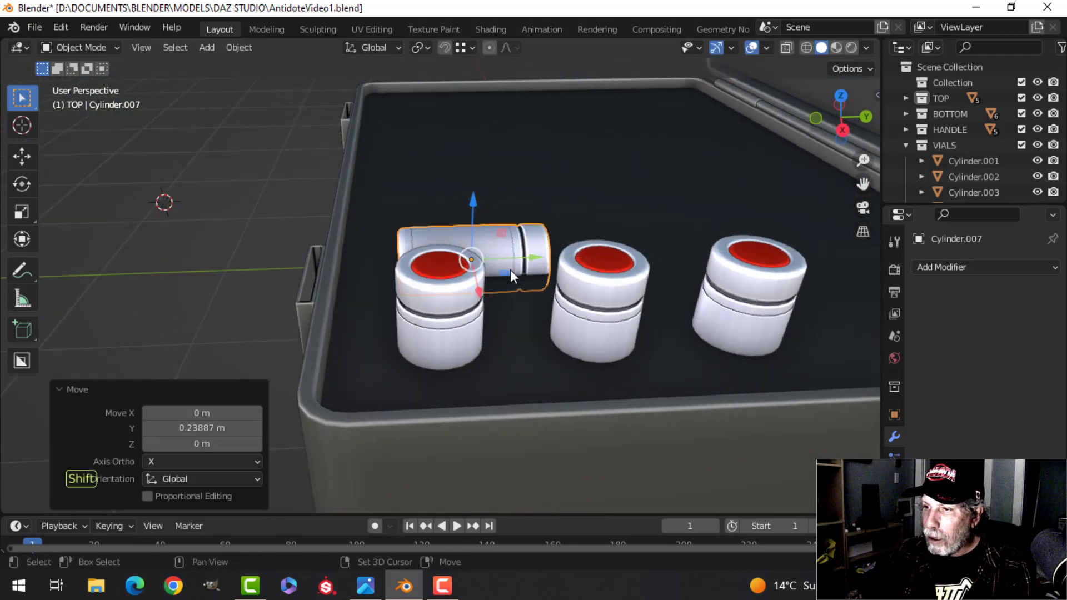
{"action": "mouse_move", "coordinate": [510, 269]}
{"action": "middle_mouse_down"}
{"action": "mouse_move", "coordinate": [483, 285]}
{"action": "mouse_move", "coordinate": [528, 268]}
{"action": "middle_mouse_up"}
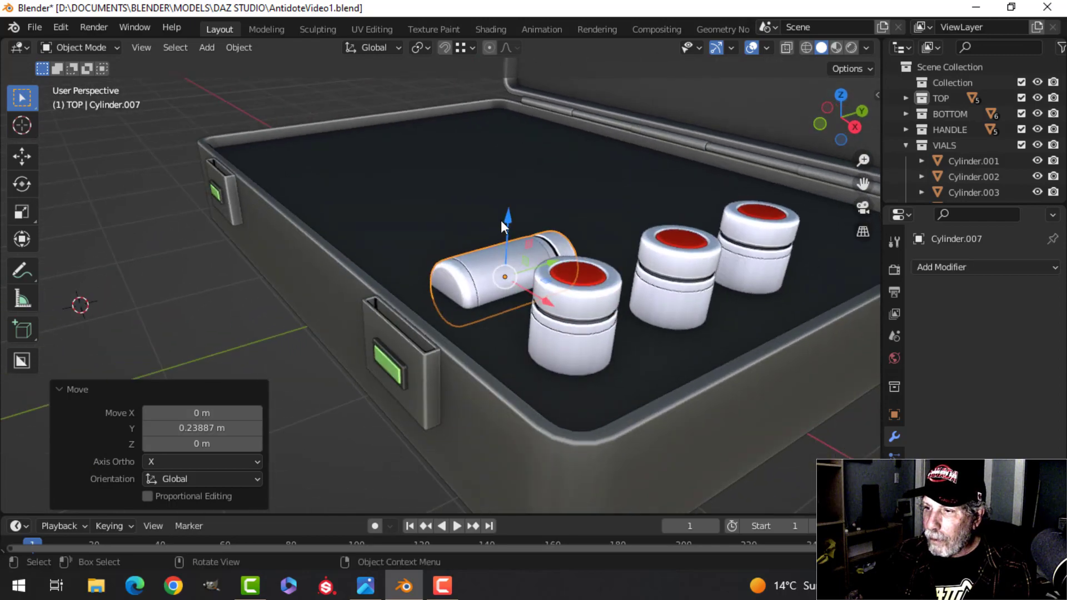
{"action": "middle_click_drag", "start_coordinate": [475, 248], "coordinate": [694, 290]}
{"action": "middle_click_drag", "start_coordinate": [554, 259], "coordinate": [370, 285]}
Step: Select the lying vial and its disc and, from the top view, move them about 0.22 m in X and 0.06 m in Y
{"action": "key", "text": "alt+a"}
{"action": "scroll", "coordinate": [372, 286], "scroll_direction": "up", "scroll_amount": 2}
{"action": "middle_click_drag", "start_coordinate": [461, 307], "coordinate": [641, 307], "text": "shift"}
{"action": "left_click", "coordinate": [582, 262], "text": "shift"}
{"action": "scroll", "coordinate": [538, 311], "scroll_direction": "down", "scroll_amount": 4}
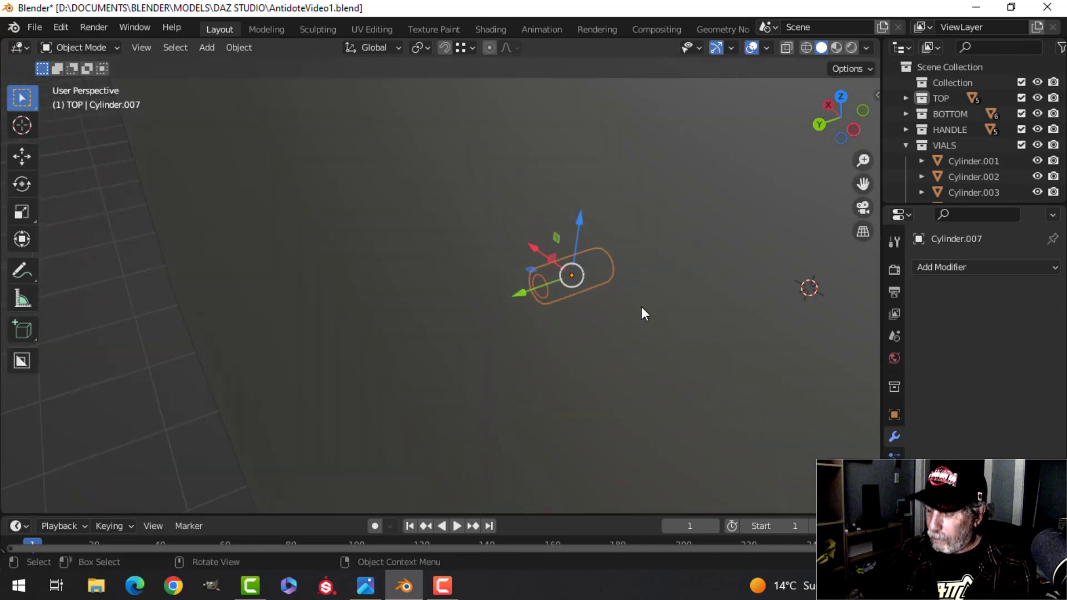
{"action": "key", "text": "KP_7"}
{"action": "scroll", "coordinate": [642, 307], "scroll_direction": "down", "scroll_amount": 1}
{"action": "key", "text": "g"}
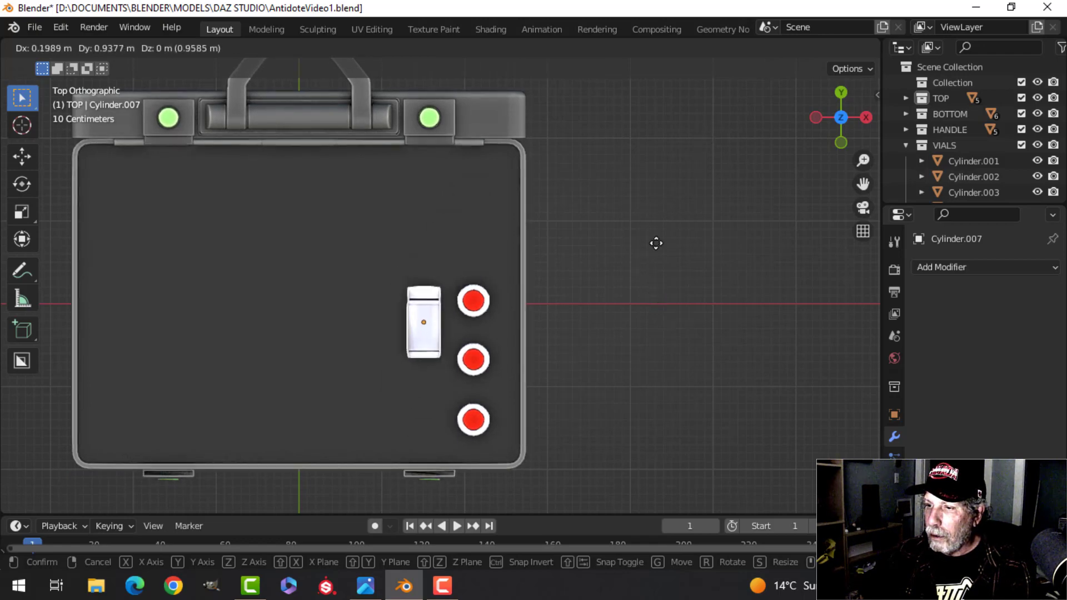
{"action": "left_click", "coordinate": [661, 301]}
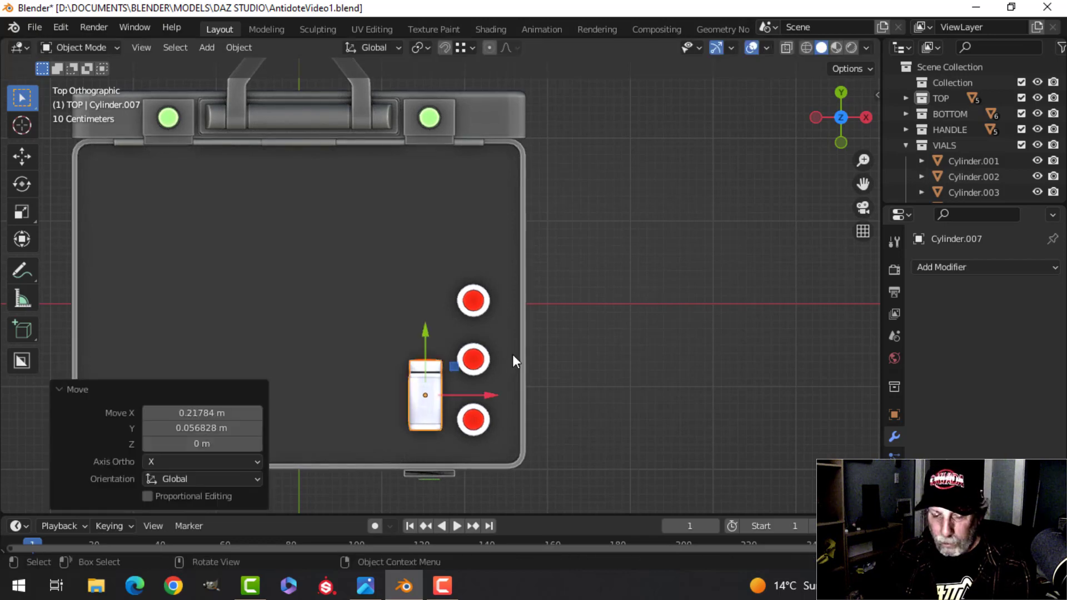
Step: Duplicate the lying vial with its disc and move the copy about 1 m along Y
{"action": "key", "text": "shift+d"}
{"action": "key", "text": "y"}
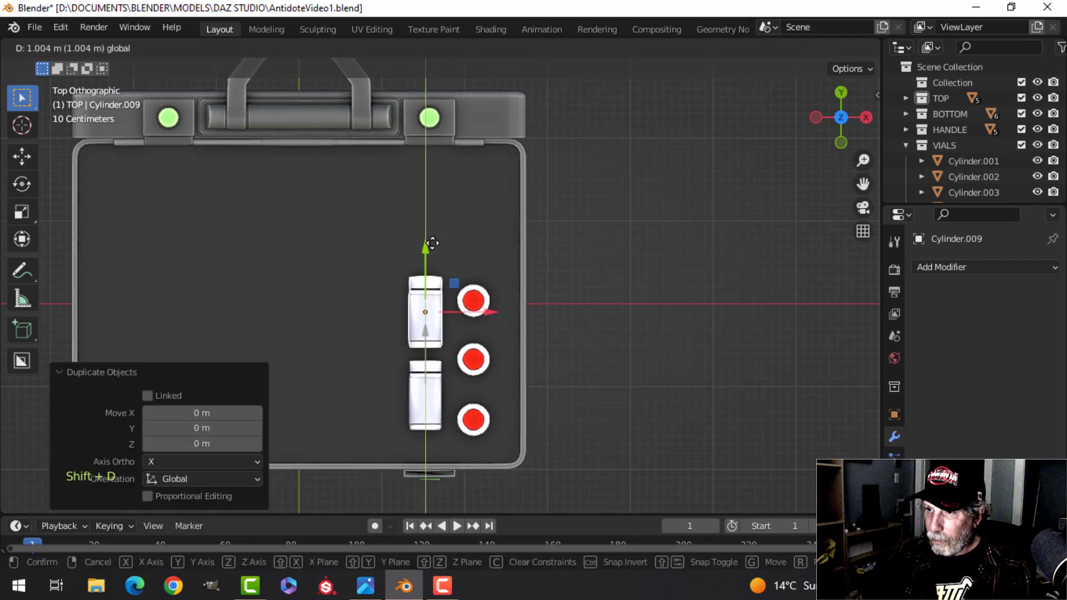
{"action": "left_click", "coordinate": [432, 247]}
{"action": "key", "text": "alt+a"}
Step: Select the three standing vials with their red discs and lower them along Z into the briefcase's interior panel
{"action": "middle_click_drag", "start_coordinate": [479, 325], "coordinate": [549, 211]}
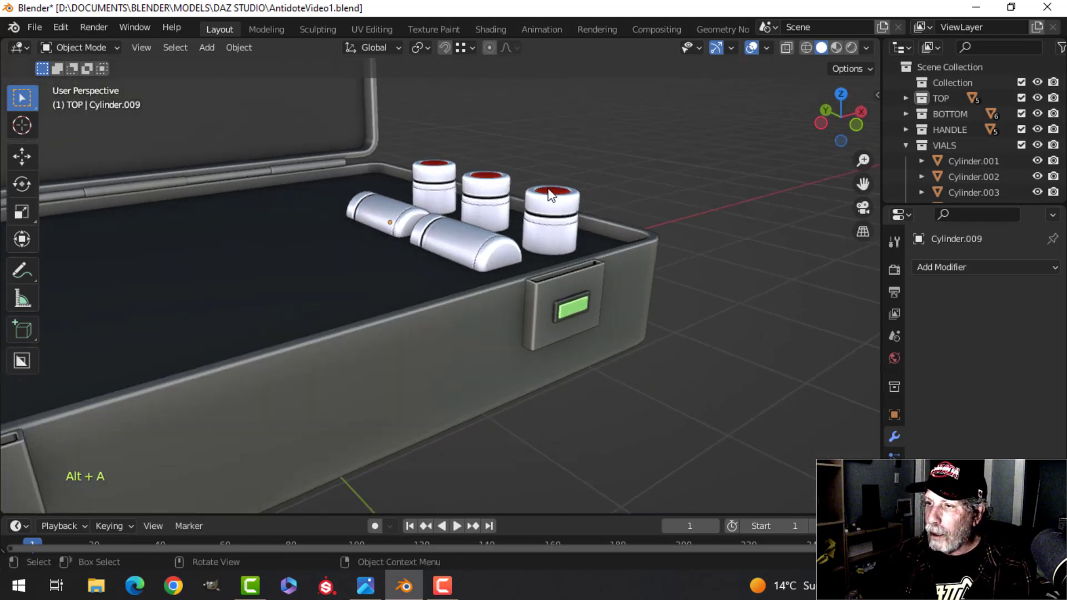
{"action": "left_click", "coordinate": [550, 221], "text": "shift"}
{"action": "left_click", "coordinate": [488, 188], "text": "shift"}
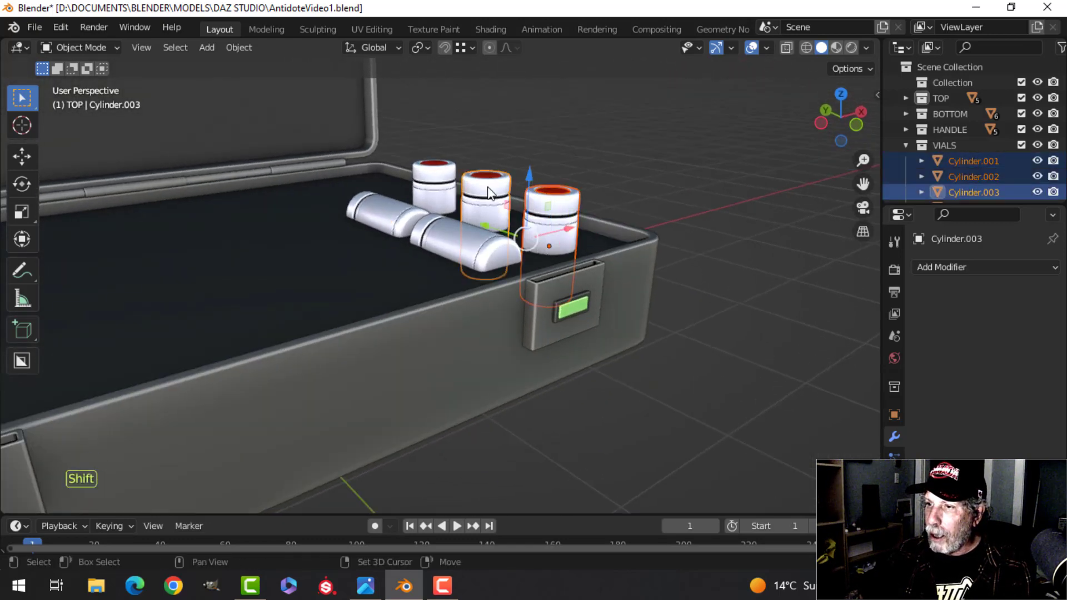
{"action": "left_click", "coordinate": [489, 178], "text": "shift"}
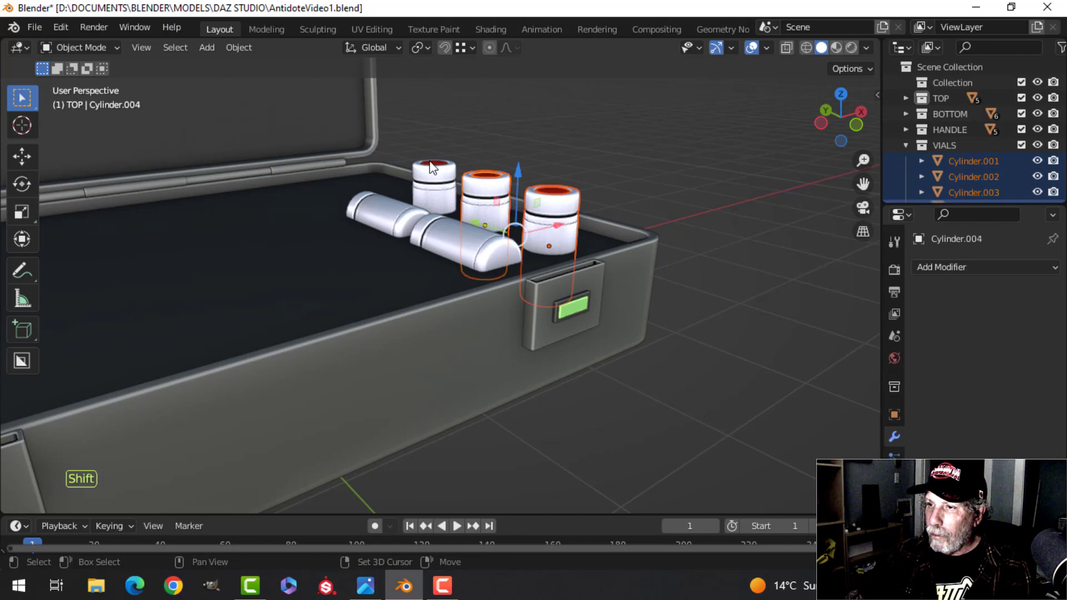
{"action": "middle_click_drag", "start_coordinate": [431, 169], "coordinate": [434, 252]}
{"action": "scroll", "coordinate": [435, 252], "scroll_direction": "up", "scroll_amount": 2}
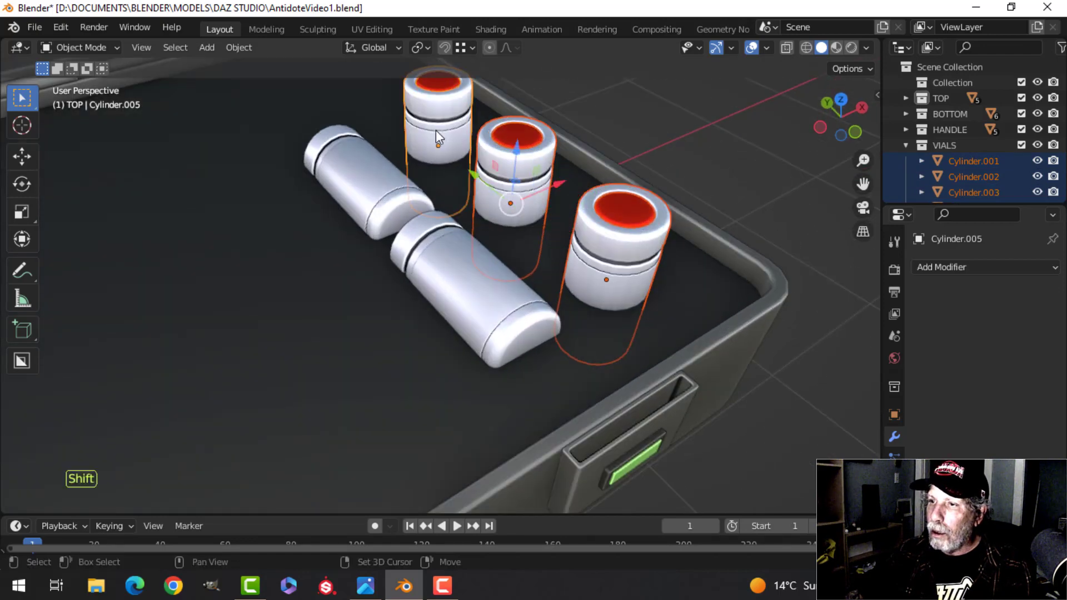
{"action": "scroll", "coordinate": [436, 130], "scroll_direction": "down", "scroll_amount": 1}
{"action": "left_click_drag", "start_coordinate": [502, 165], "coordinate": [503, 186]}
{"action": "key", "text": "alt+a"}
Step: Isolate the front standing vial in local view and open its mesh for editing with nothing selected
{"action": "middle_click_drag", "start_coordinate": [665, 230], "coordinate": [505, 248]}
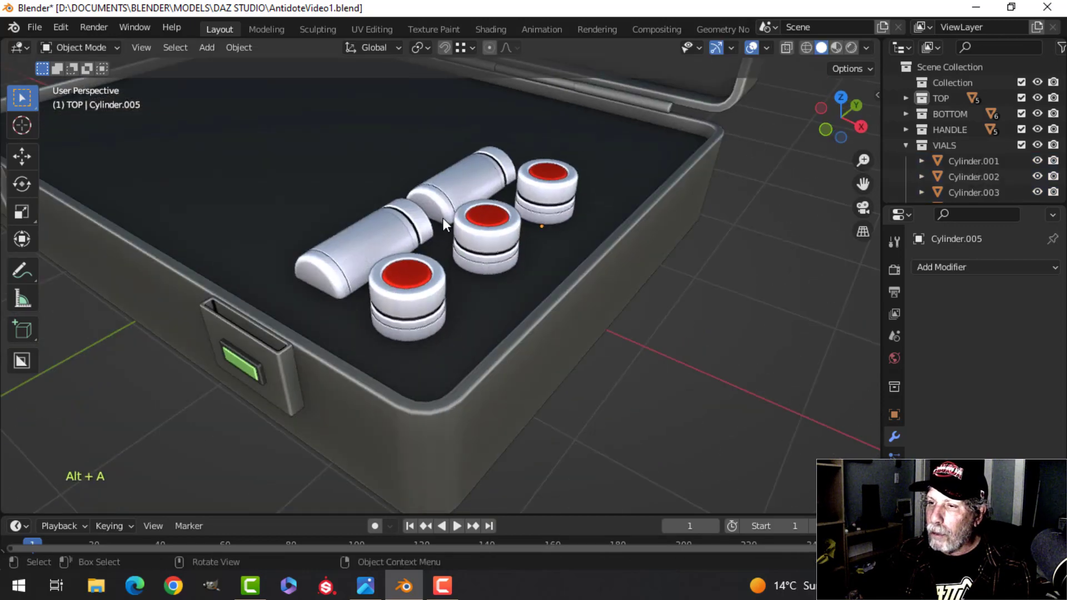
{"action": "middle_click_drag", "start_coordinate": [442, 218], "coordinate": [465, 231]}
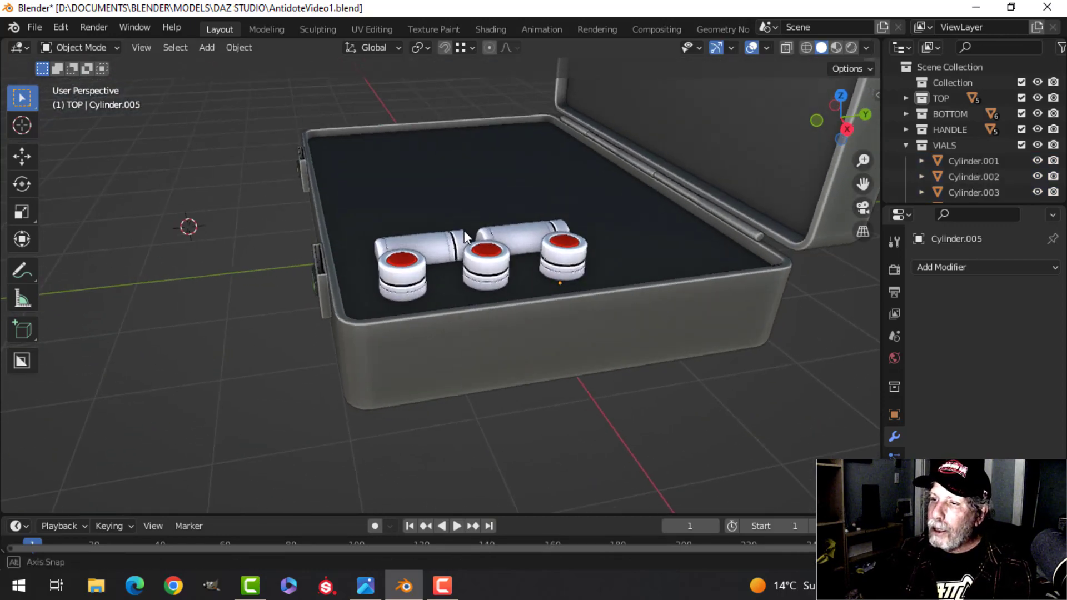
{"action": "scroll", "coordinate": [467, 230], "scroll_direction": "up", "scroll_amount": 3}
{"action": "middle_click_drag", "start_coordinate": [553, 241], "coordinate": [438, 240], "text": "shift"}
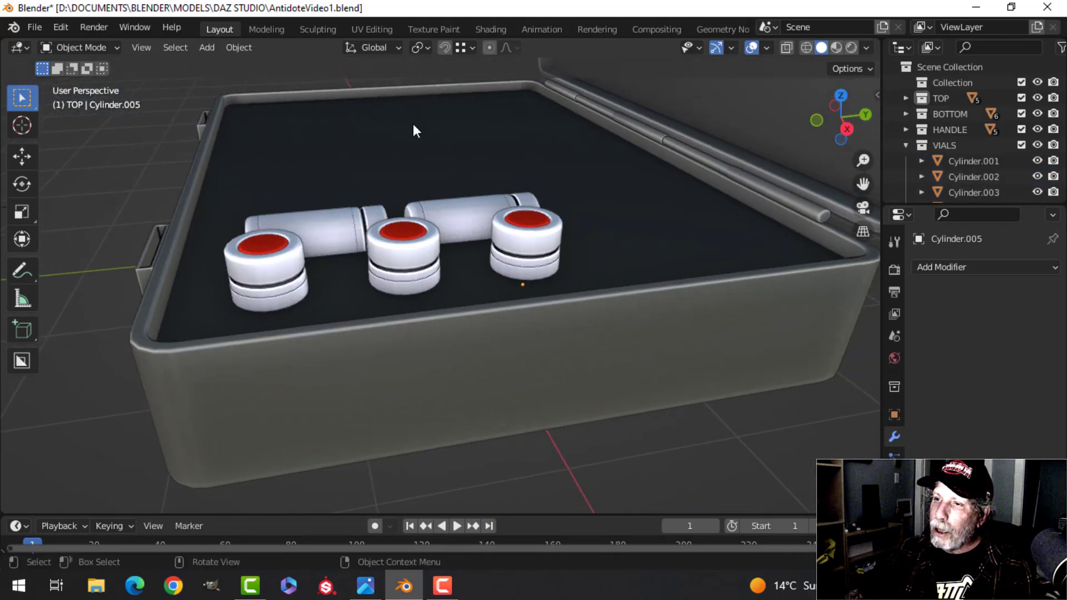
{"action": "left_click", "coordinate": [360, 147]}
{"action": "middle_click_drag", "start_coordinate": [378, 146], "coordinate": [472, 193]}
{"action": "key", "text": "alt+a"}
{"action": "left_click", "coordinate": [472, 193]}
{"action": "scroll", "coordinate": [493, 226], "scroll_direction": "down", "scroll_amount": 6}
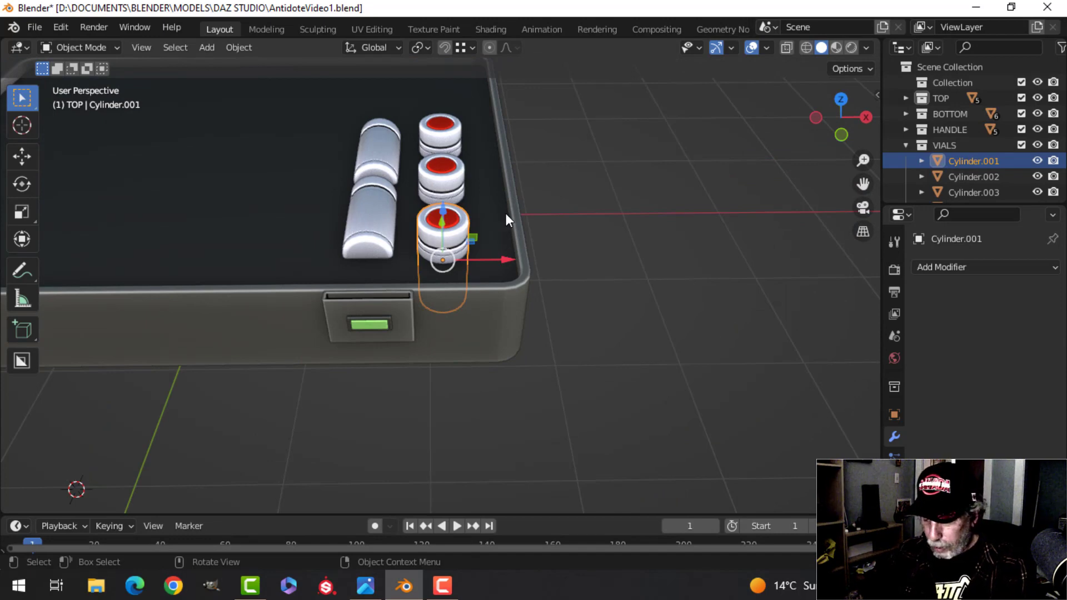
{"action": "key", "text": "KP_Divide"}
{"action": "key", "text": "Tab"}
{"action": "key", "text": "alt+a"}
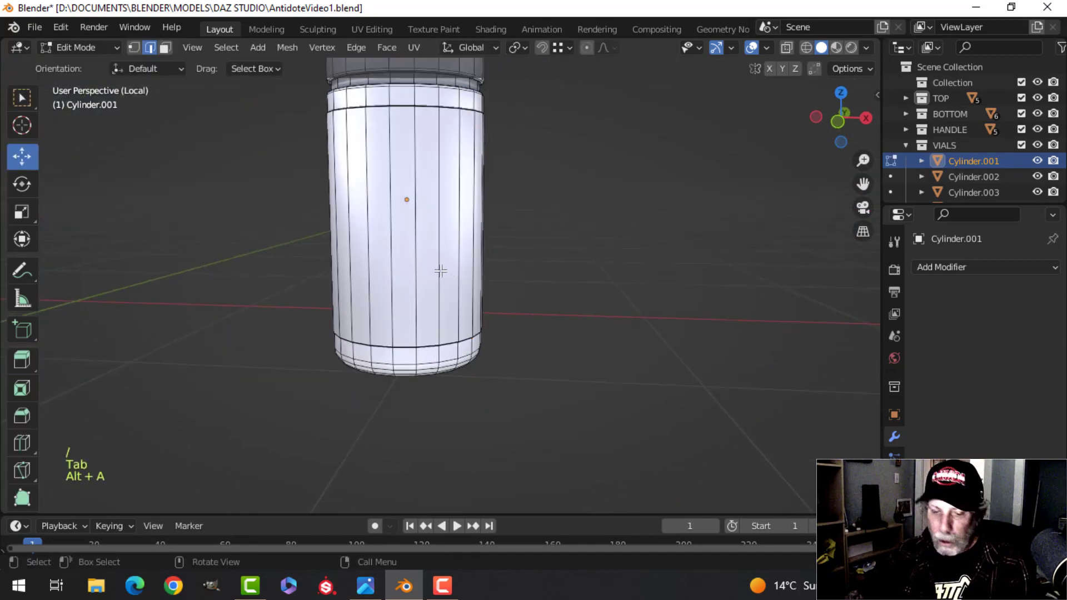
Step: Duplicate the edge loop just below the vial's groove, enlarge it about 1.4 times, and separate it into its own object
{"action": "left_click", "coordinate": [409, 110], "text": "alt+shift"}
{"action": "scroll", "coordinate": [414, 127], "scroll_direction": "down", "scroll_amount": 3}
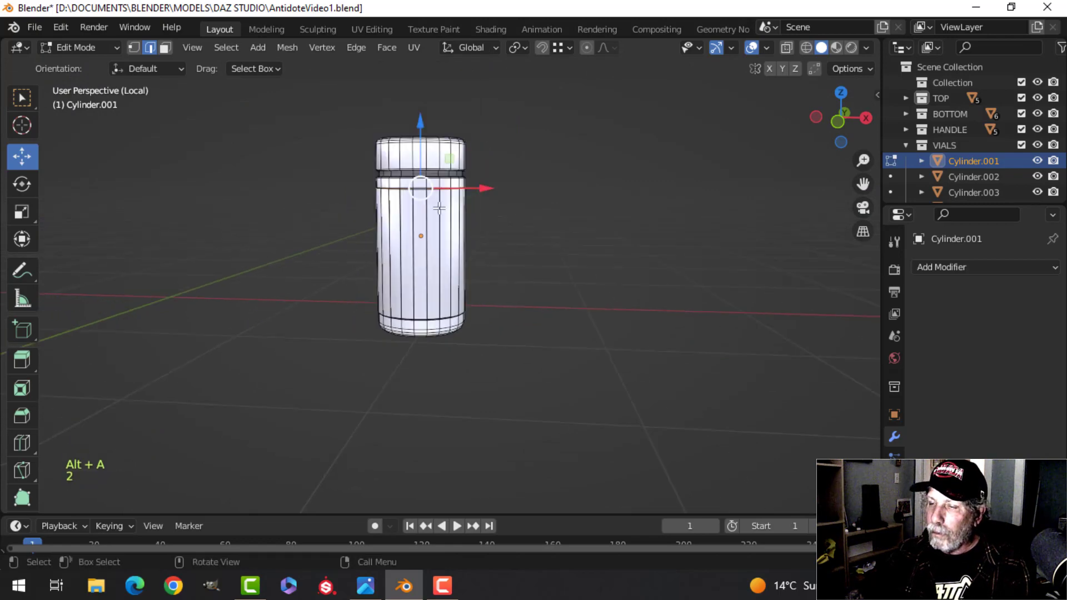
{"action": "middle_click_drag", "start_coordinate": [438, 207], "coordinate": [488, 286]}
{"action": "key", "text": "alt+a"}
{"action": "scroll", "coordinate": [467, 288], "scroll_direction": "up", "scroll_amount": 4}
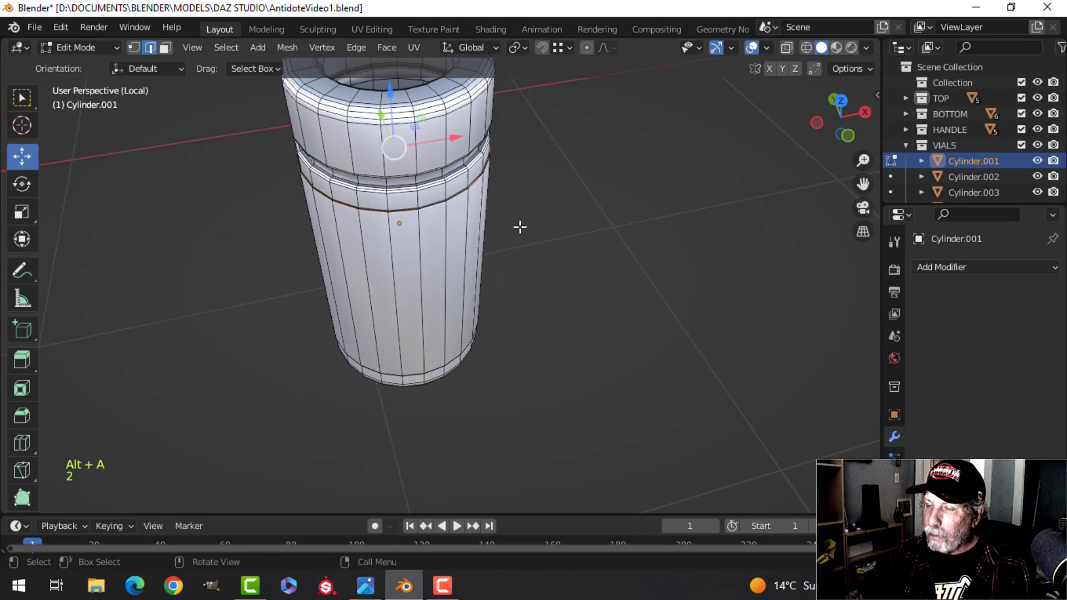
{"action": "scroll", "coordinate": [511, 222], "scroll_direction": "down", "scroll_amount": 4}
{"action": "key", "text": "shift+d"}
{"action": "right_click", "coordinate": [502, 217]}
{"action": "key", "text": "s"}
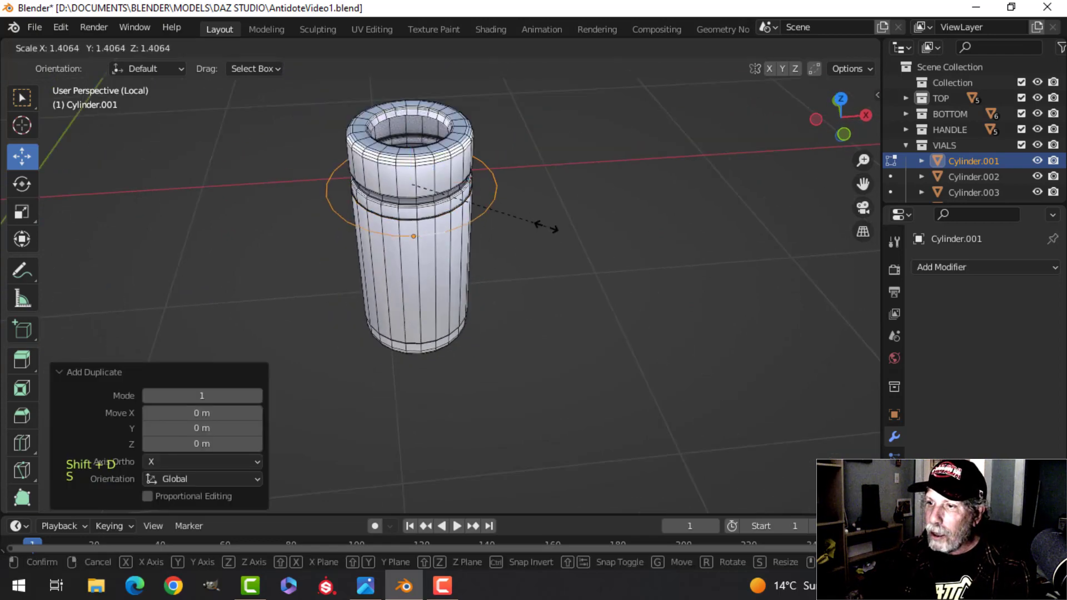
{"action": "left_click", "coordinate": [547, 227]}
{"action": "key", "text": "p"}
{"action": "left_click", "coordinate": [545, 226]}
{"action": "key", "text": "Tab"}
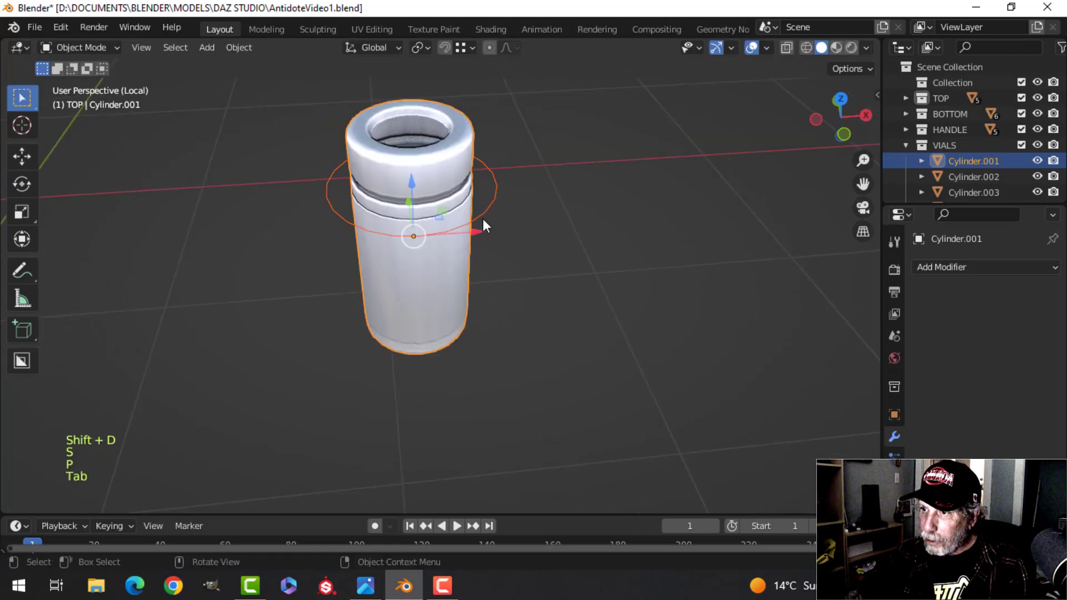
Step: Scale the separated ring's whole mesh to 0.853 so it sits closer around the vial
{"action": "left_click", "coordinate": [482, 219]}
{"action": "key", "text": "Tab"}
{"action": "key", "text": "a"}
{"action": "scroll", "coordinate": [513, 250], "scroll_direction": "down", "scroll_amount": 4}
{"action": "middle_click_drag", "start_coordinate": [604, 264], "coordinate": [559, 231]}
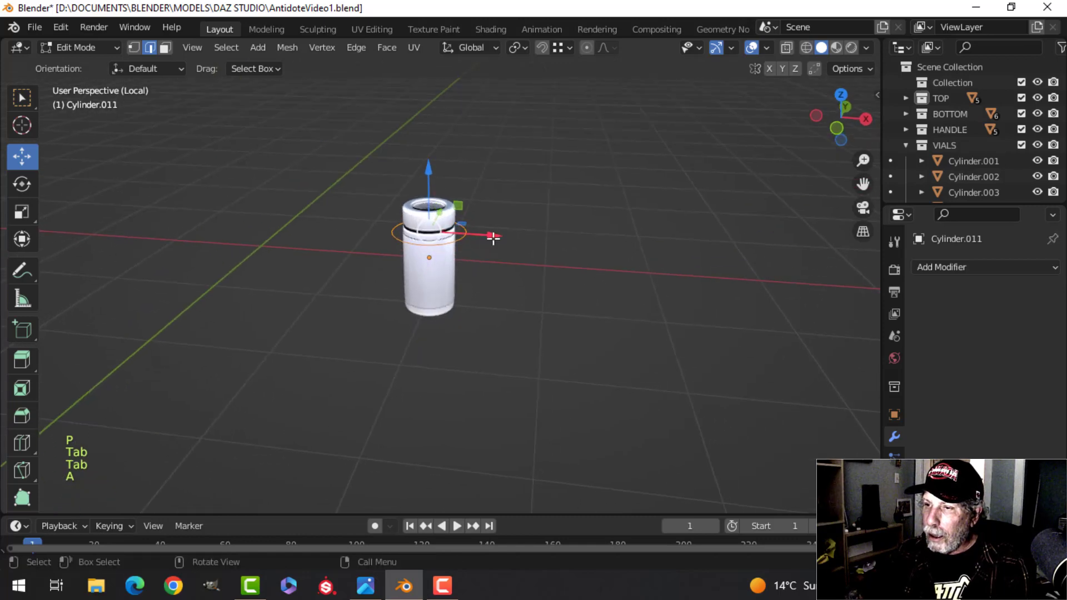
{"action": "key", "text": "s"}
{"action": "left_click", "coordinate": [485, 245]}
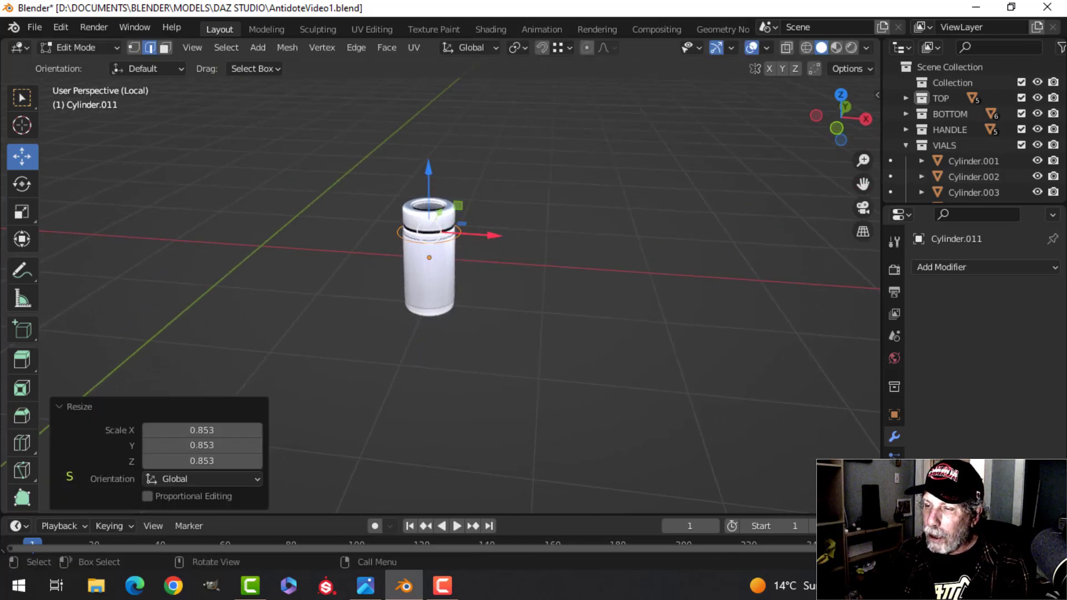
Step: Fill the ring and extrude it downward into a cylinder with normals recalculated outside, returning to the full scene
{"action": "key", "text": "f"}
{"action": "scroll", "coordinate": [469, 255], "scroll_direction": "up", "scroll_amount": 3}
{"action": "middle_click_drag", "start_coordinate": [469, 255], "coordinate": [477, 219], "text": "shift"}
{"action": "key", "text": "e"}
{"action": "right_click", "coordinate": [476, 219]}
{"action": "key", "text": "a"}
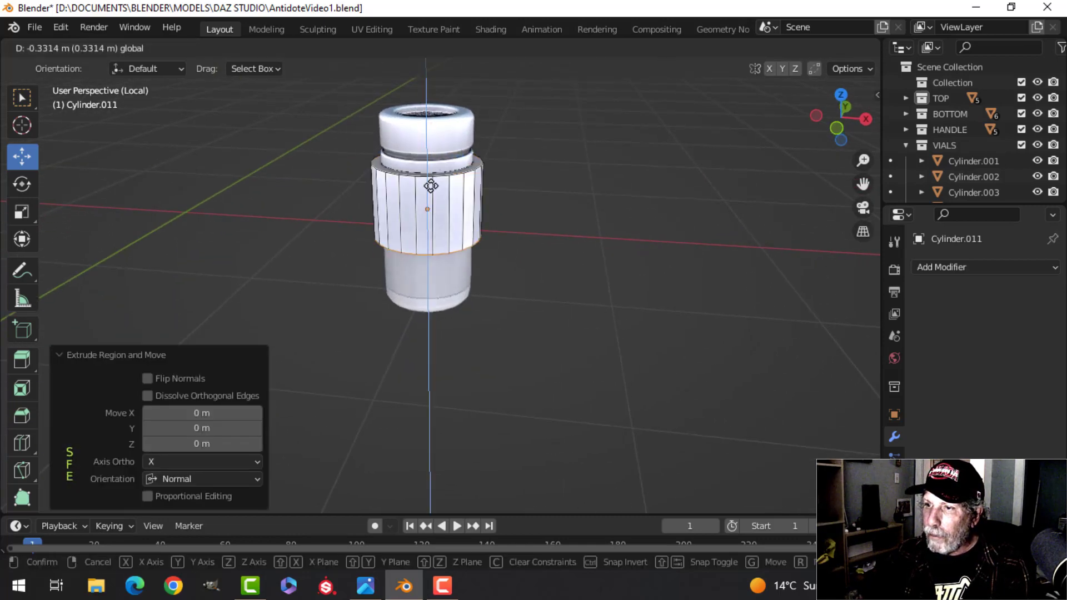
{"action": "key", "text": "alt+n"}
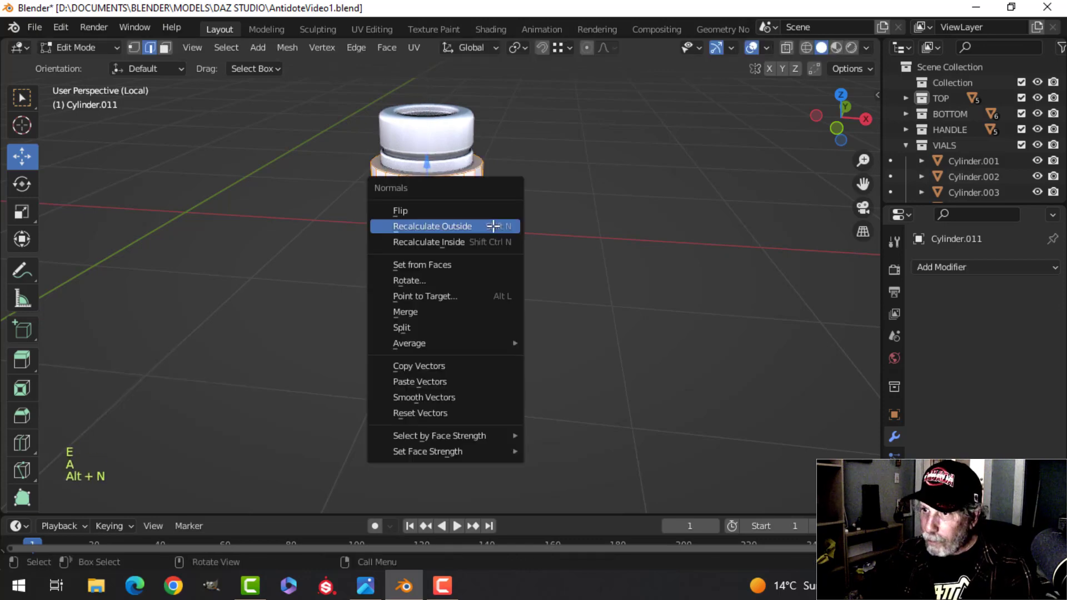
{"action": "left_click", "coordinate": [492, 226]}
{"action": "key", "text": "Tab"}
{"action": "key", "text": "slash"}
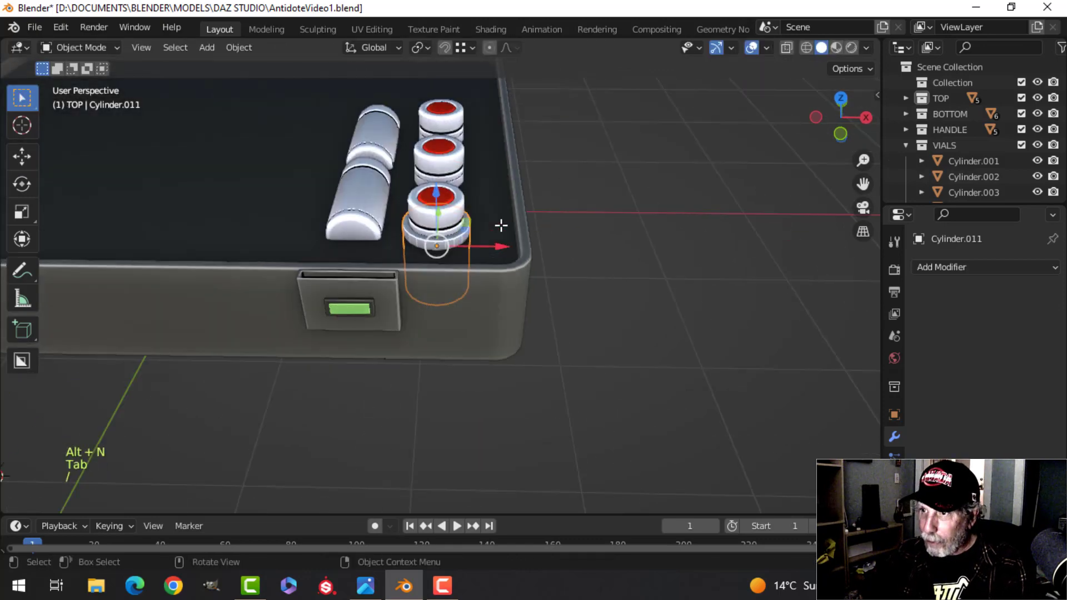
Step: Scale the mesh of the cylinder around the front vial to 0.906
{"action": "key", "text": "alt+a"}
{"action": "scroll", "coordinate": [498, 235], "scroll_direction": "up", "scroll_amount": 3}
{"action": "scroll", "coordinate": [468, 238], "scroll_direction": "up", "scroll_amount": 4}
{"action": "middle_click_drag", "start_coordinate": [405, 161], "coordinate": [481, 278], "text": "shift"}
{"action": "left_click", "coordinate": [451, 245]}
{"action": "mouse_move", "coordinate": [470, 236]}
{"action": "middle_mouse_down"}
{"action": "mouse_move", "coordinate": [456, 255]}
{"action": "mouse_move", "coordinate": [439, 252]}
{"action": "mouse_move", "coordinate": [451, 229]}
{"action": "middle_mouse_up"}
{"action": "scroll", "coordinate": [439, 252], "scroll_direction": "down", "scroll_amount": 4}
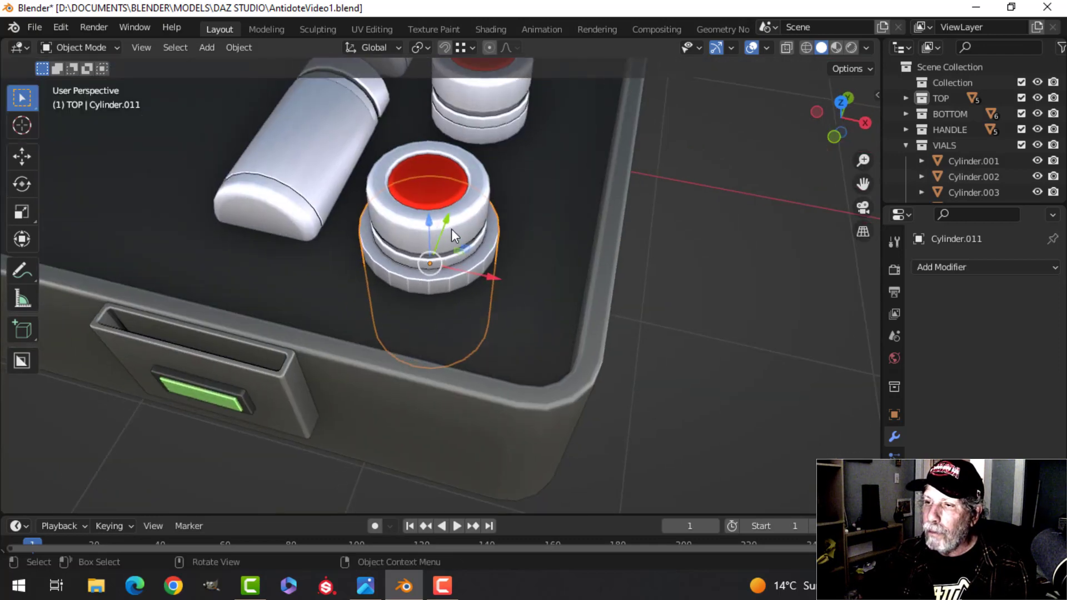
{"action": "key", "text": "Tab"}
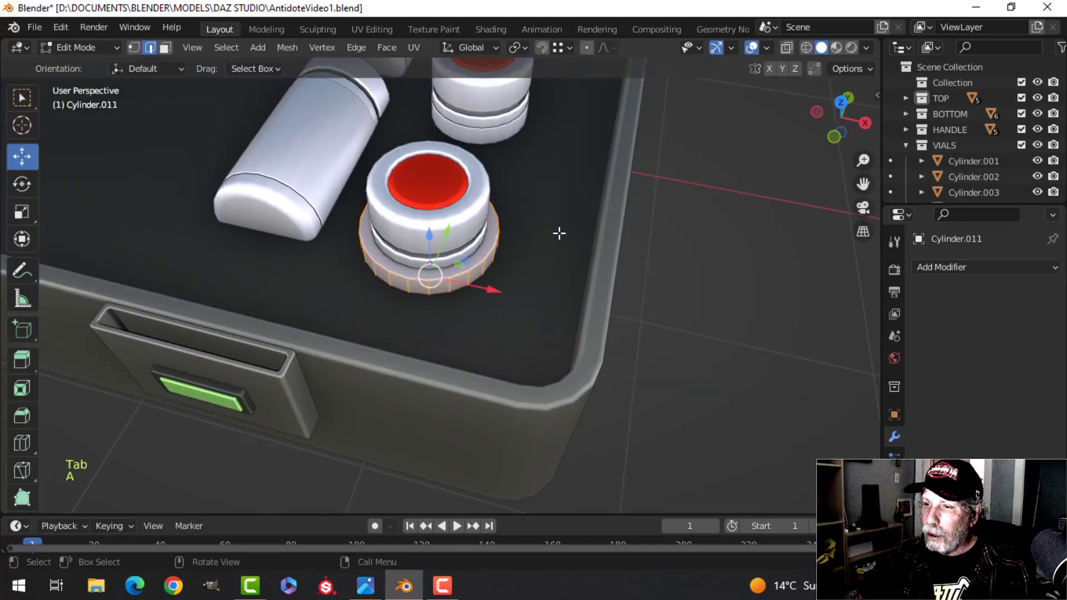
{"action": "key", "text": "s"}
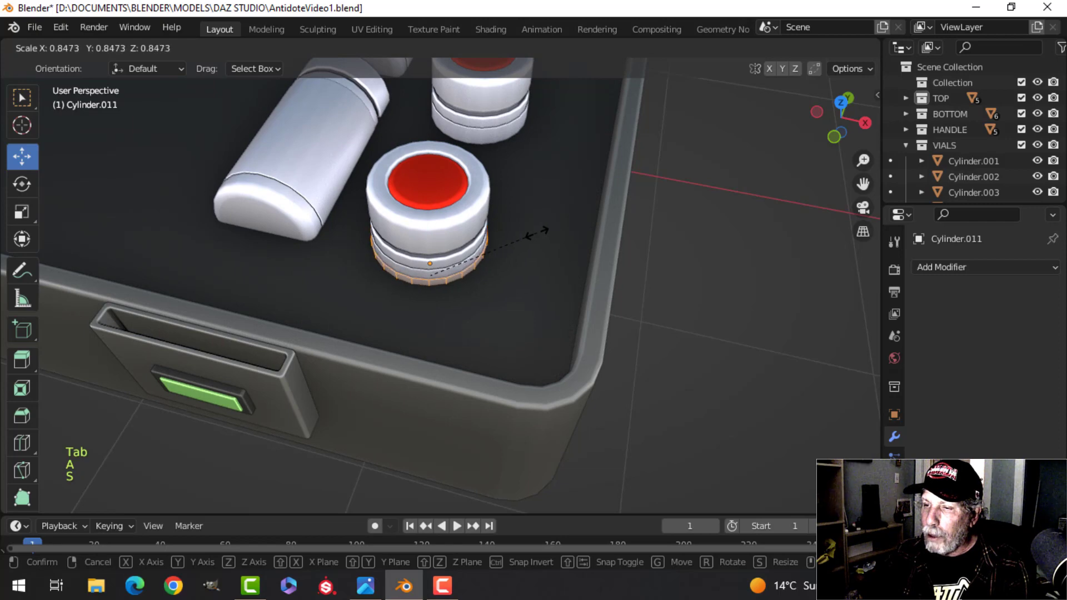
{"action": "left_click", "coordinate": [525, 249]}
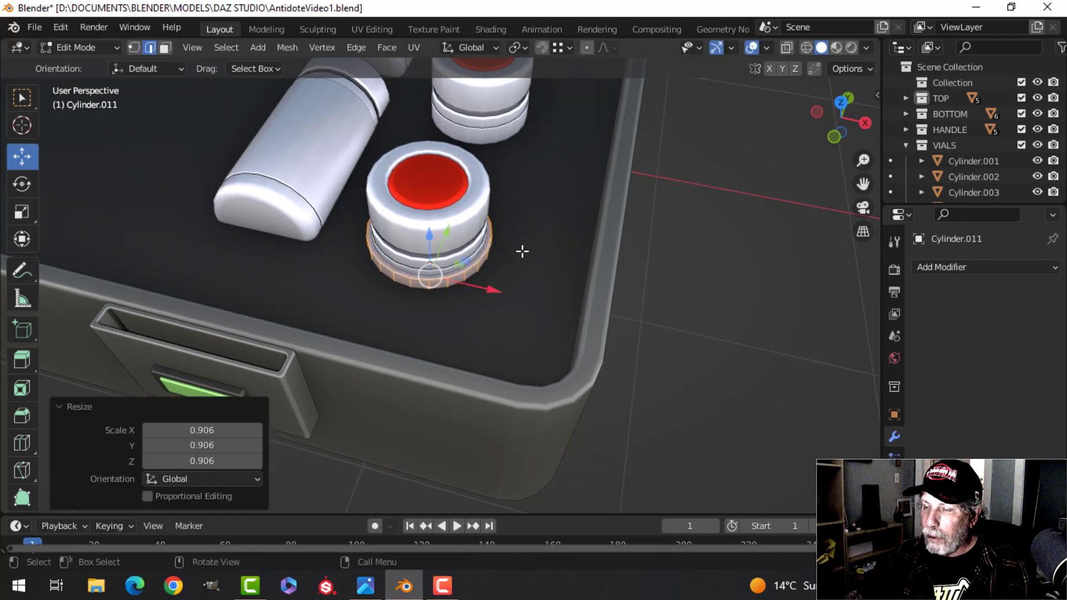
{"action": "scroll", "coordinate": [522, 250], "scroll_direction": "up", "scroll_amount": 4}
{"action": "middle_click_drag", "start_coordinate": [517, 261], "coordinate": [426, 224], "text": "shift"}
{"action": "key", "text": "Tab"}
Step: Add an Array modifier to the cylinder around the front vial
{"action": "scroll", "coordinate": [526, 235], "scroll_direction": "down", "scroll_amount": 7}
{"action": "key", "text": "alt+a"}
{"action": "scroll", "coordinate": [434, 243], "scroll_direction": "up", "scroll_amount": 3}
{"action": "middle_click_drag", "start_coordinate": [416, 178], "coordinate": [402, 222], "text": "shift"}
{"action": "scroll", "coordinate": [403, 216], "scroll_direction": "down", "scroll_amount": 4}
{"action": "mouse_move", "coordinate": [471, 215]}
{"action": "middle_mouse_down", "text": "shift"}
{"action": "mouse_move", "coordinate": [598, 176]}
{"action": "mouse_move", "coordinate": [501, 190]}
{"action": "mouse_move", "coordinate": [535, 221]}
{"action": "mouse_move", "coordinate": [460, 228]}
{"action": "mouse_move", "coordinate": [478, 223]}
{"action": "middle_mouse_up", "text": "shift"}
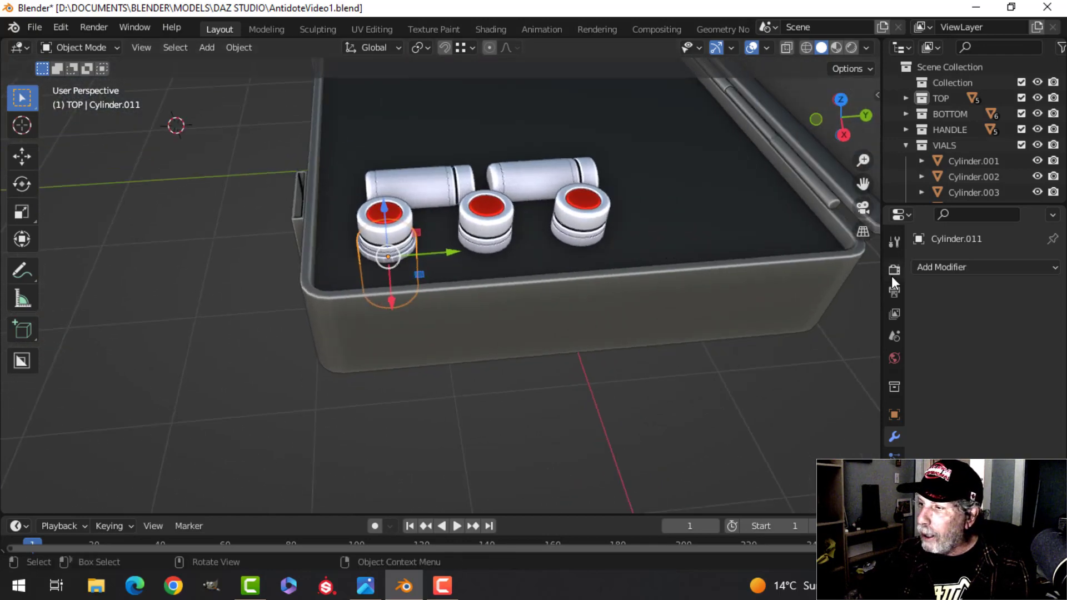
{"action": "left_click", "coordinate": [929, 268]}
{"action": "left_click", "coordinate": [780, 311]}
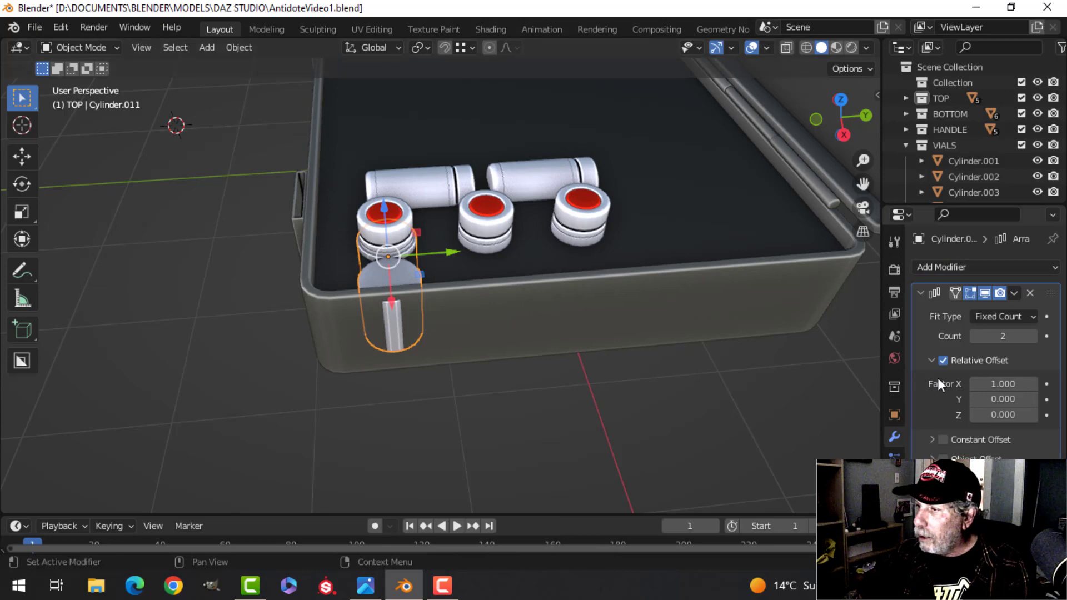
Step: Set the array to a count of 3 with relative offset factors of 0 in X and 1.68 in Y
{"action": "left_click_drag", "start_coordinate": [993, 397], "coordinate": [1026, 396]}
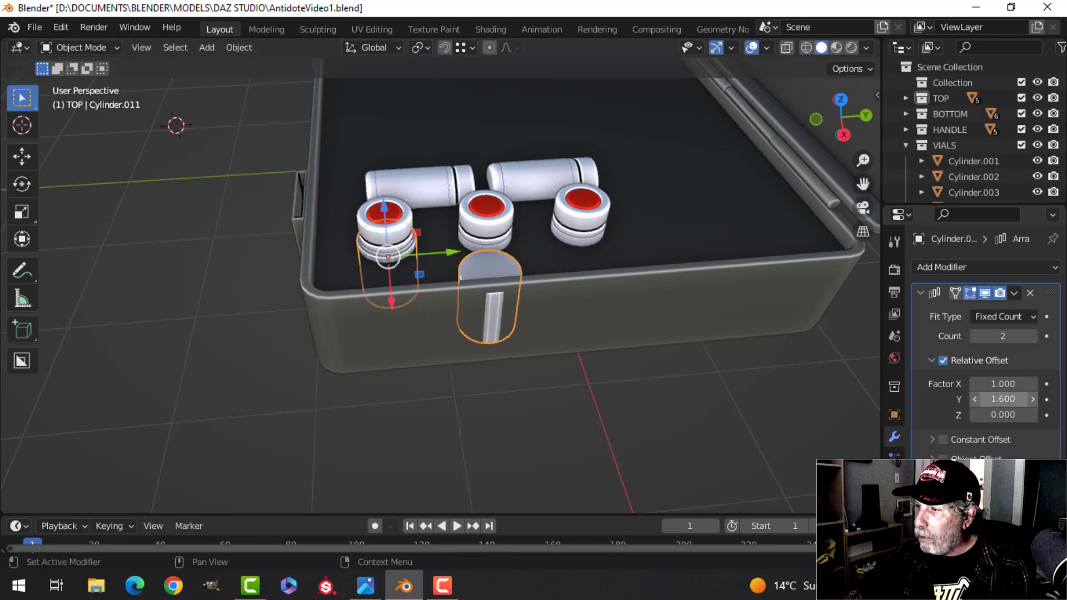
{"action": "type", "text": "0"}
{"action": "key", "text": "Return"}
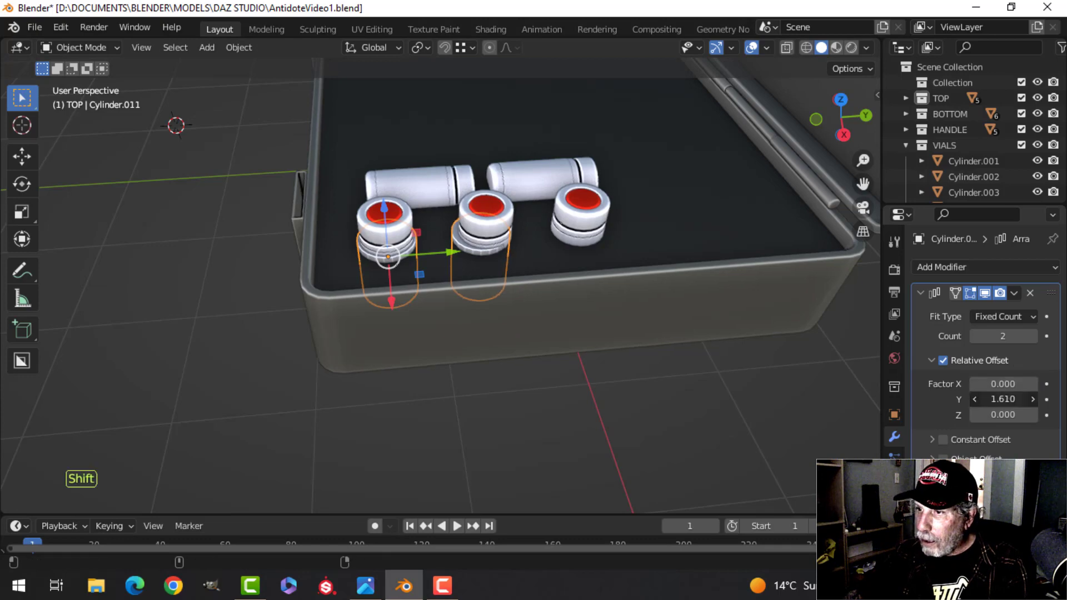
{"action": "left_click_drag", "start_coordinate": [1003, 399], "coordinate": [1009, 399], "text": "shift"}
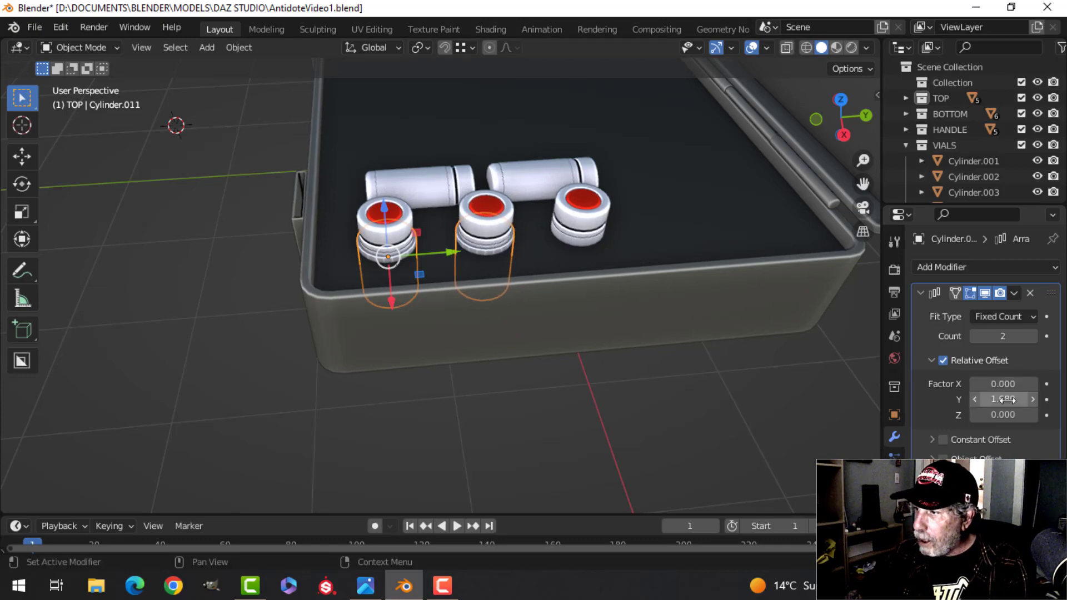
Step: Apply smooth shading to the arrayed cylinders around the standing vials
{"action": "key", "text": "alt+a"}
{"action": "middle_click_drag", "start_coordinate": [551, 259], "coordinate": [460, 265]}
{"action": "scroll", "coordinate": [495, 265], "scroll_direction": "up", "scroll_amount": 4}
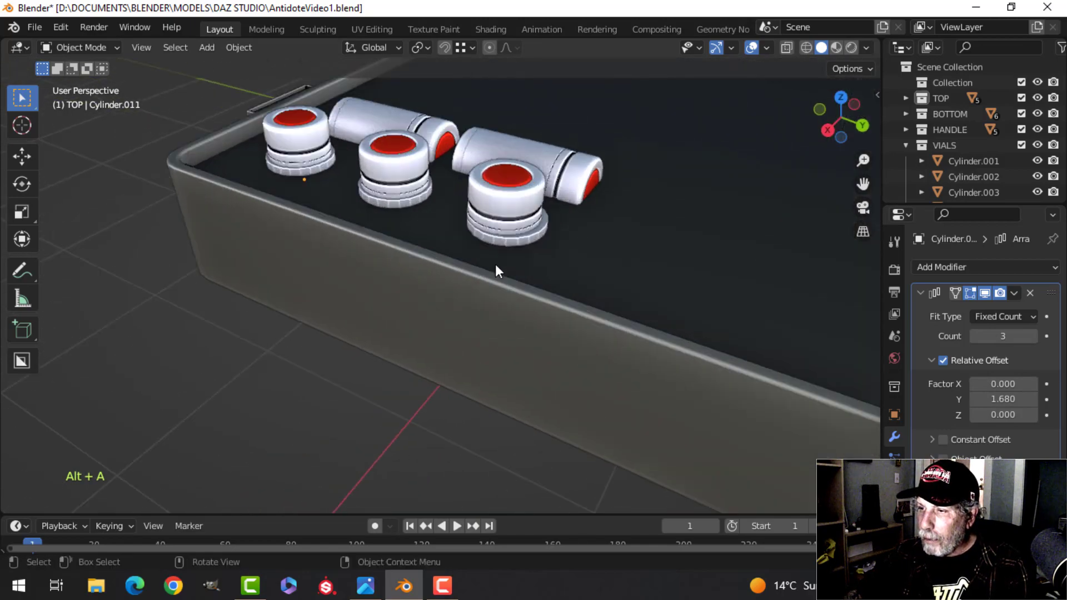
{"action": "left_click", "coordinate": [543, 224]}
{"action": "right_click", "coordinate": [543, 225]}
{"action": "left_click", "coordinate": [542, 225]}
{"action": "key", "text": "alt+a"}
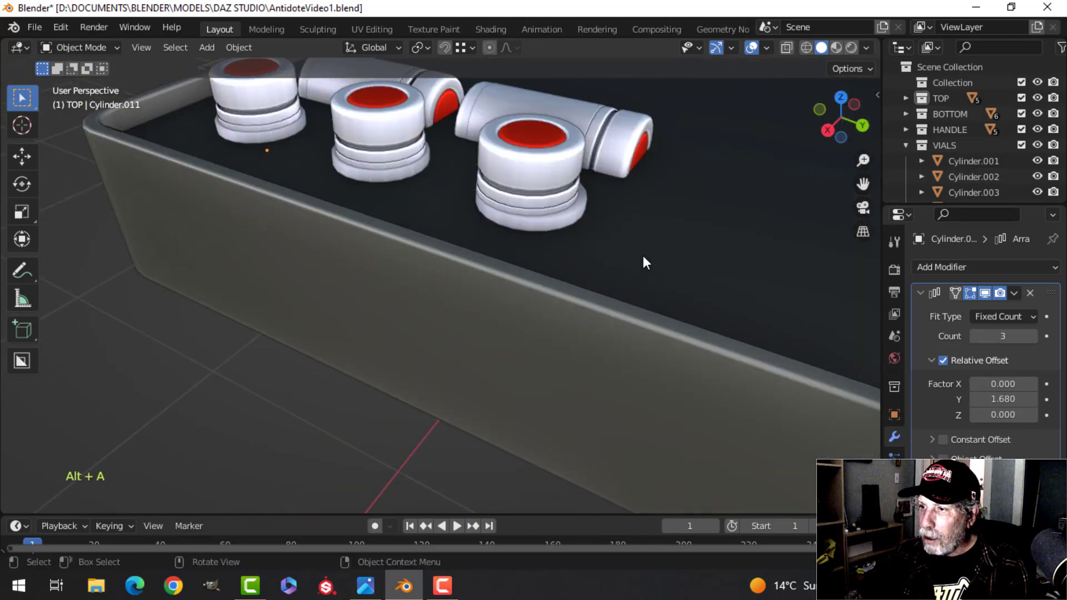
Step: Select the briefcase's dark interior panel and the arrayed cylinders, and isolate both in local view
{"action": "scroll", "coordinate": [642, 253], "scroll_direction": "down", "scroll_amount": 6}
{"action": "middle_click_drag", "start_coordinate": [501, 257], "coordinate": [532, 252], "text": "shift"}
{"action": "left_click", "coordinate": [532, 252]}
{"action": "scroll", "coordinate": [517, 282], "scroll_direction": "up", "scroll_amount": 4}
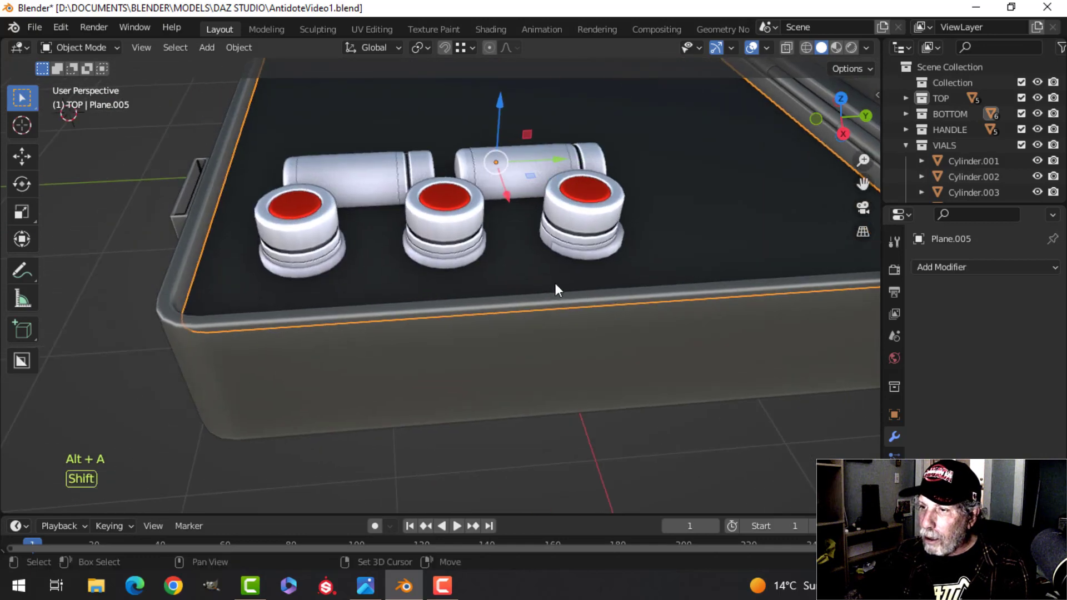
{"action": "left_click", "coordinate": [340, 269], "text": "shift"}
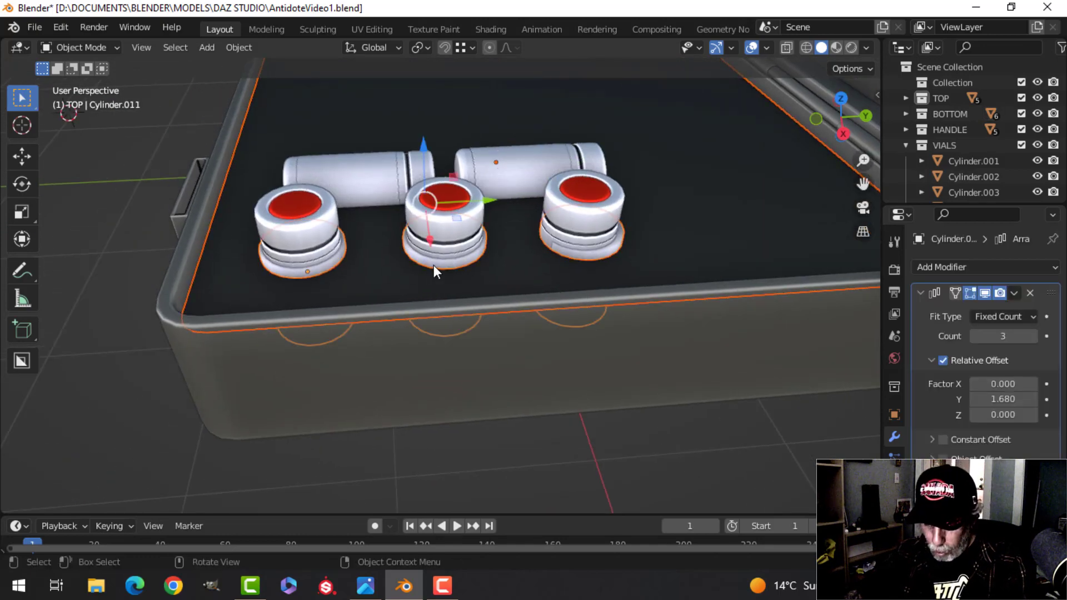
{"action": "key", "text": "KP_Divide"}
{"action": "key", "text": "alt+a"}
Step: Raise the arrayed cylinders' mesh along Z so it passes well through the interior panel
{"action": "middle_click_drag", "start_coordinate": [459, 272], "coordinate": [368, 201]}
{"action": "key", "text": "Tab"}
{"action": "left_click_drag", "start_coordinate": [343, 171], "coordinate": [350, 140]}
{"action": "key", "text": "Tab"}
{"action": "scroll", "coordinate": [419, 203], "scroll_direction": "down", "scroll_amount": 3}
{"action": "key", "text": "alt+a"}
{"action": "scroll", "coordinate": [520, 245], "scroll_direction": "up", "scroll_amount": 3}
{"action": "middle_click_drag", "start_coordinate": [535, 239], "coordinate": [531, 258], "text": "shift"}
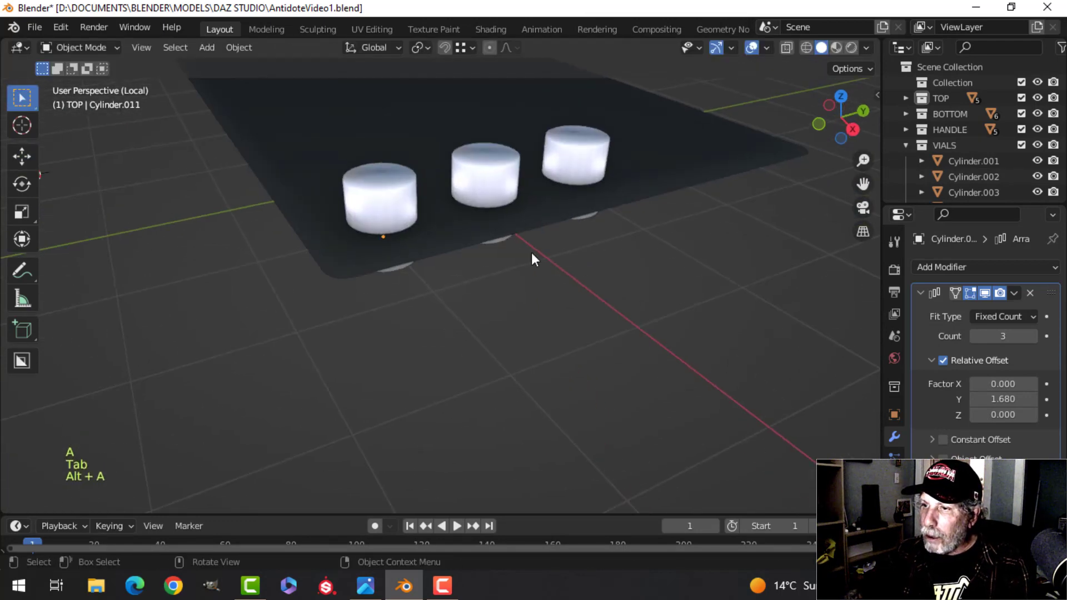
Step: Cut three holes in the interior panel with a Boolean Difference modifier using the arrayed cylinders, and apply the modifier
{"action": "left_click", "coordinate": [542, 253]}
{"action": "left_click", "coordinate": [952, 272]}
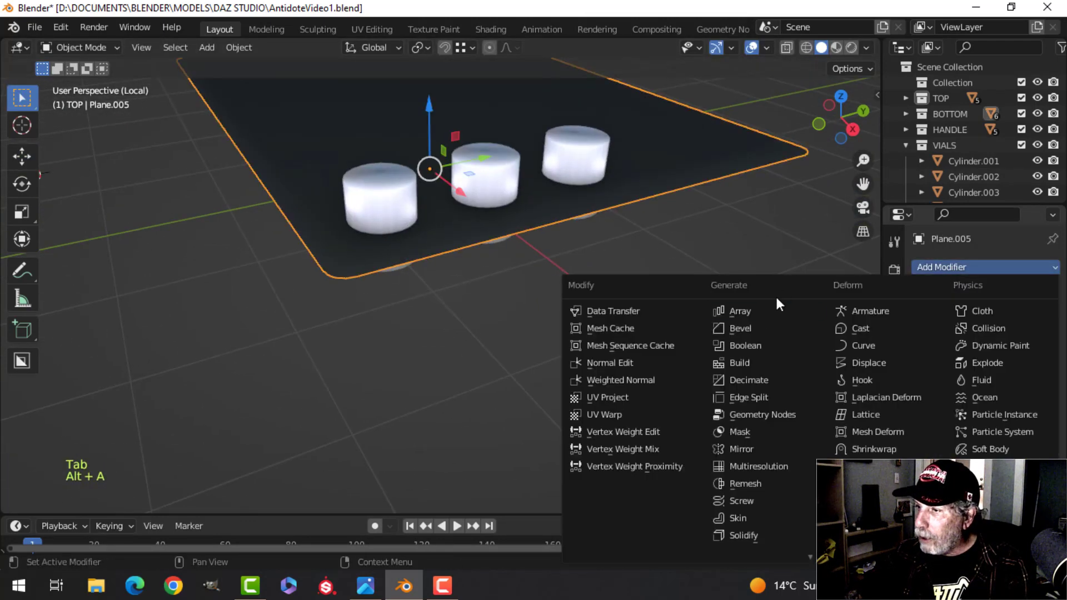
{"action": "left_click", "coordinate": [766, 343]}
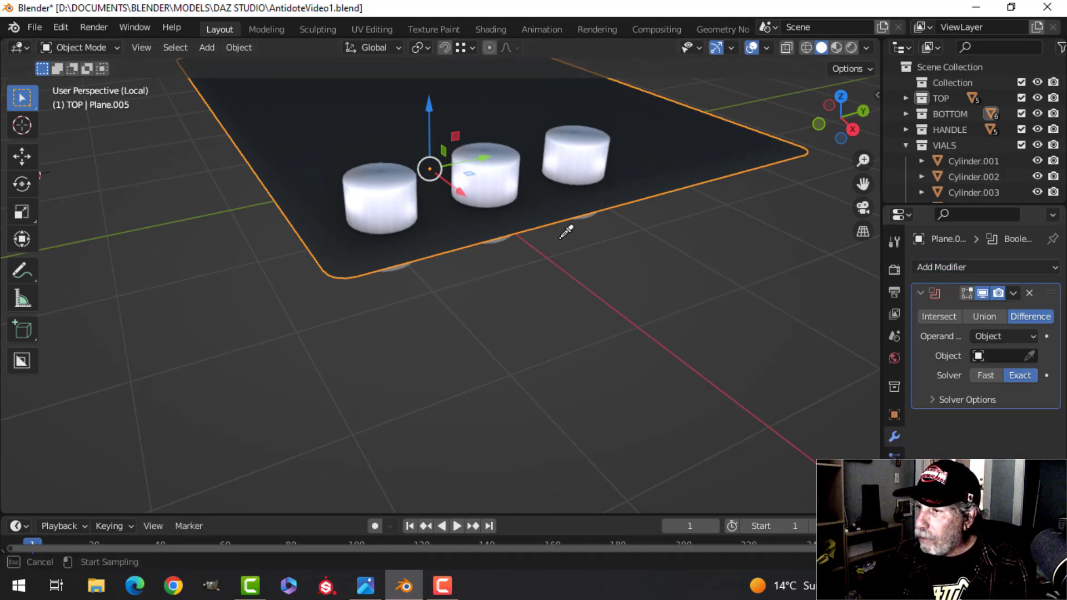
{"action": "left_click", "coordinate": [380, 173]}
{"action": "left_click", "coordinate": [1012, 293]}
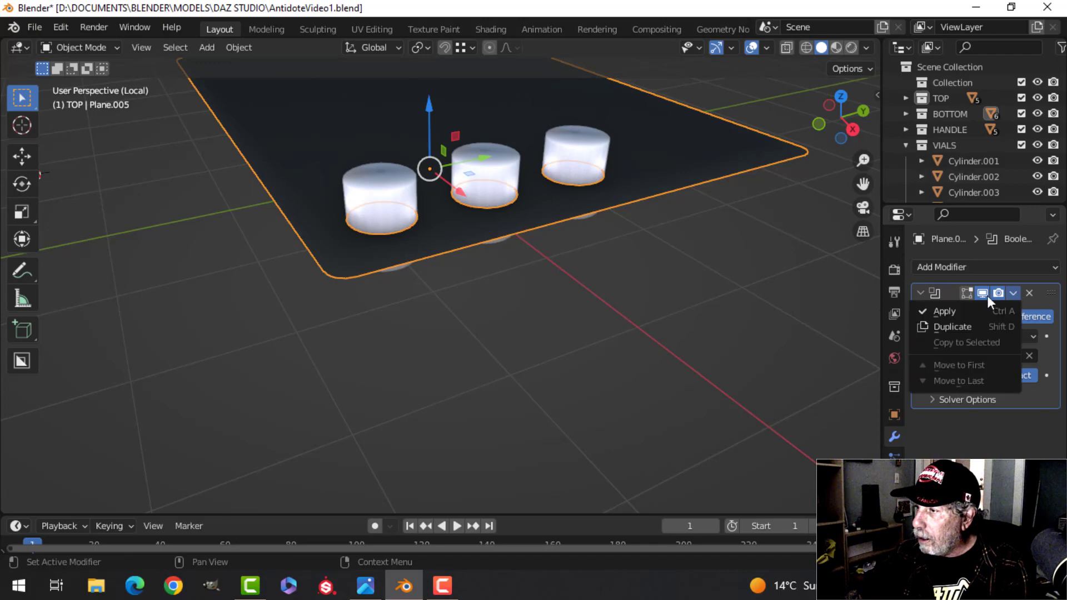
{"action": "left_click", "coordinate": [975, 308]}
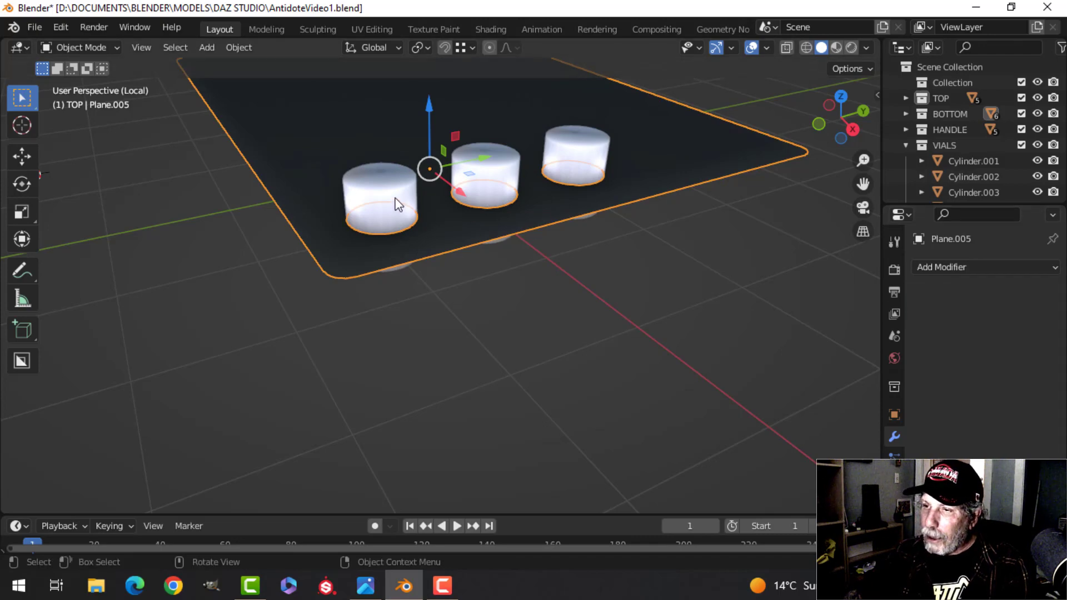
Step: Hide the arrayed cutter cylinders and select the interior panel
{"action": "left_click", "coordinate": [399, 204]}
{"action": "key", "text": "h"}
{"action": "left_click", "coordinate": [449, 222]}
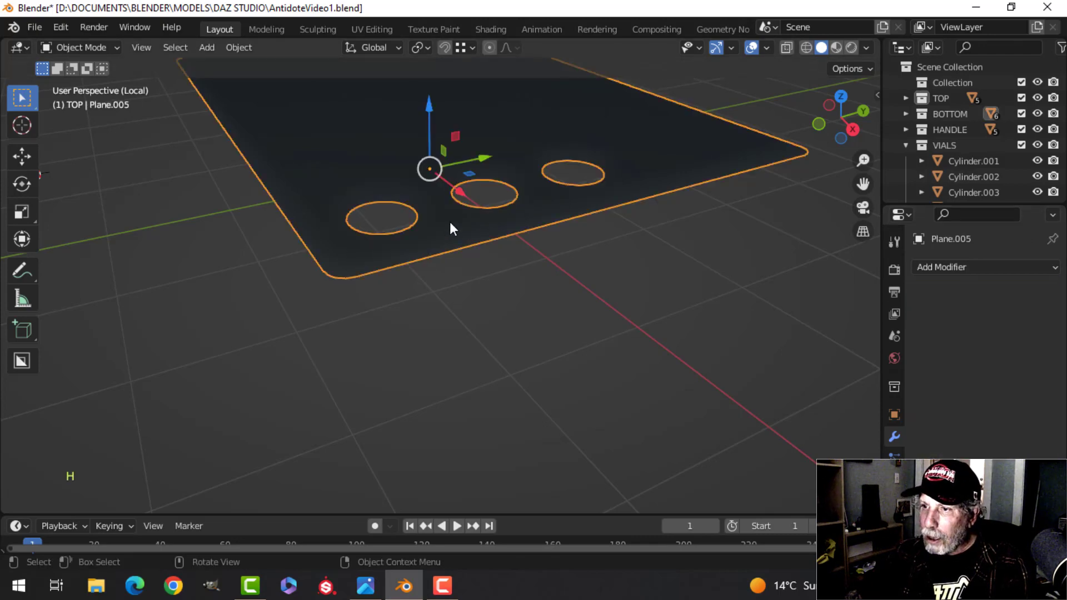
Step: Extrude the edge loops of the three round holes straight down about 0.63 m along Z to form vial sockets
{"action": "key", "text": "Tab"}
{"action": "key", "text": "alt+a"}
{"action": "scroll", "coordinate": [324, 184], "scroll_direction": "up", "scroll_amount": 3}
{"action": "middle_click_drag", "start_coordinate": [324, 184], "coordinate": [404, 217], "text": "shift"}
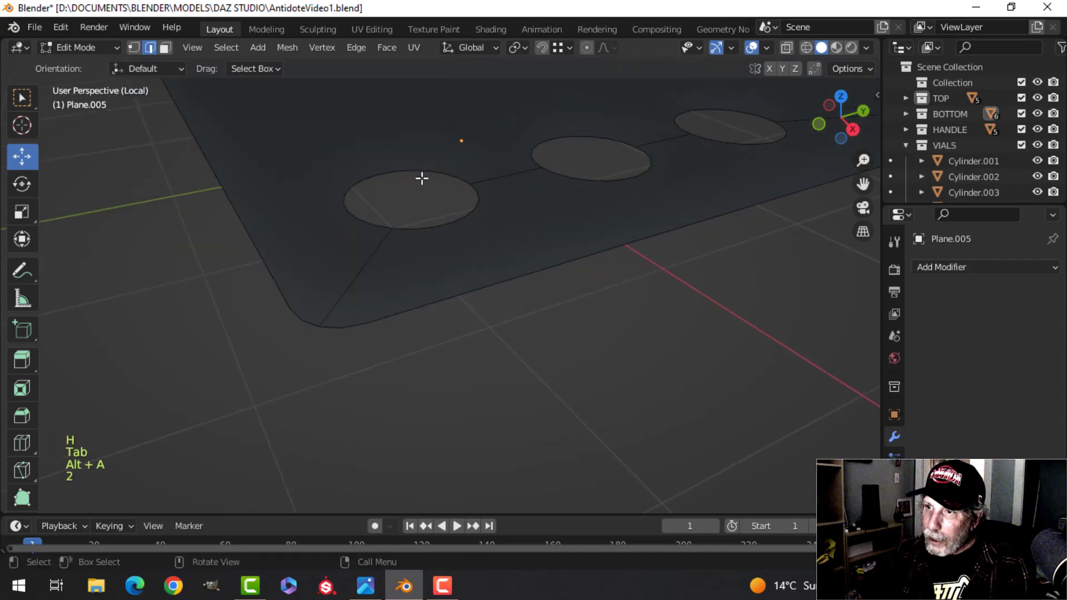
{"action": "left_click", "coordinate": [441, 199], "text": "alt+shift"}
{"action": "left_click", "coordinate": [546, 174], "text": "alt+shift"}
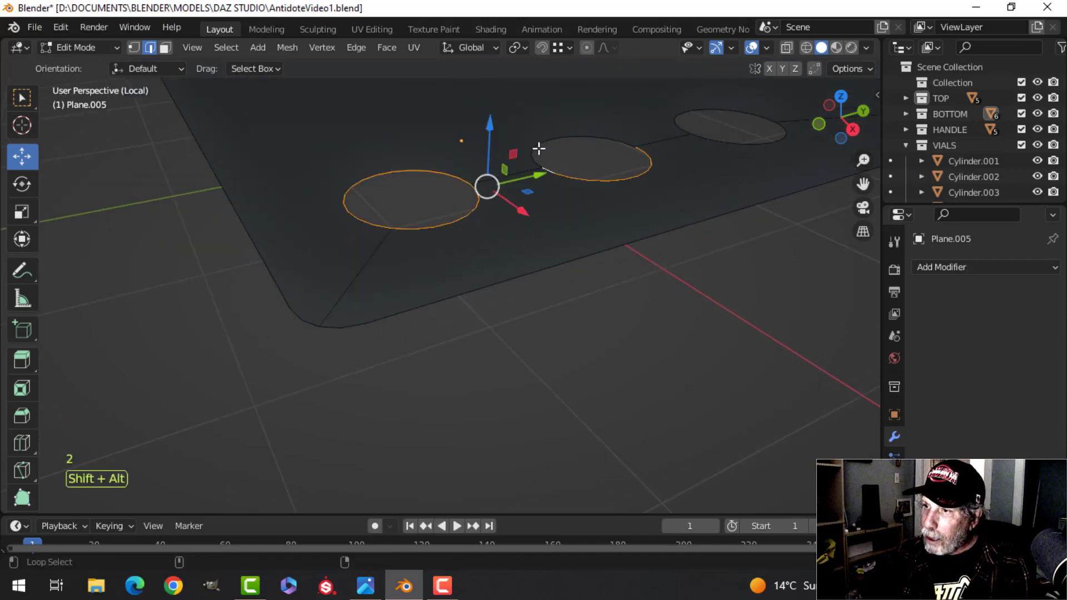
{"action": "left_click", "coordinate": [708, 122], "text": "alt+shift"}
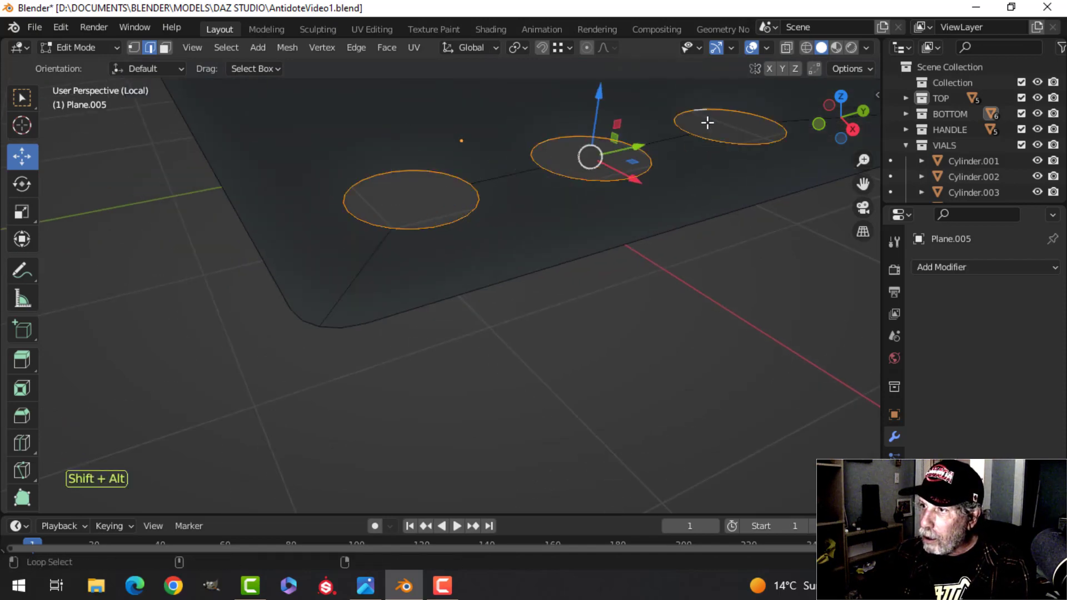
{"action": "middle_click_drag", "start_coordinate": [708, 122], "coordinate": [495, 177]}
{"action": "key", "text": "e"}
{"action": "left_click", "coordinate": [495, 175]}
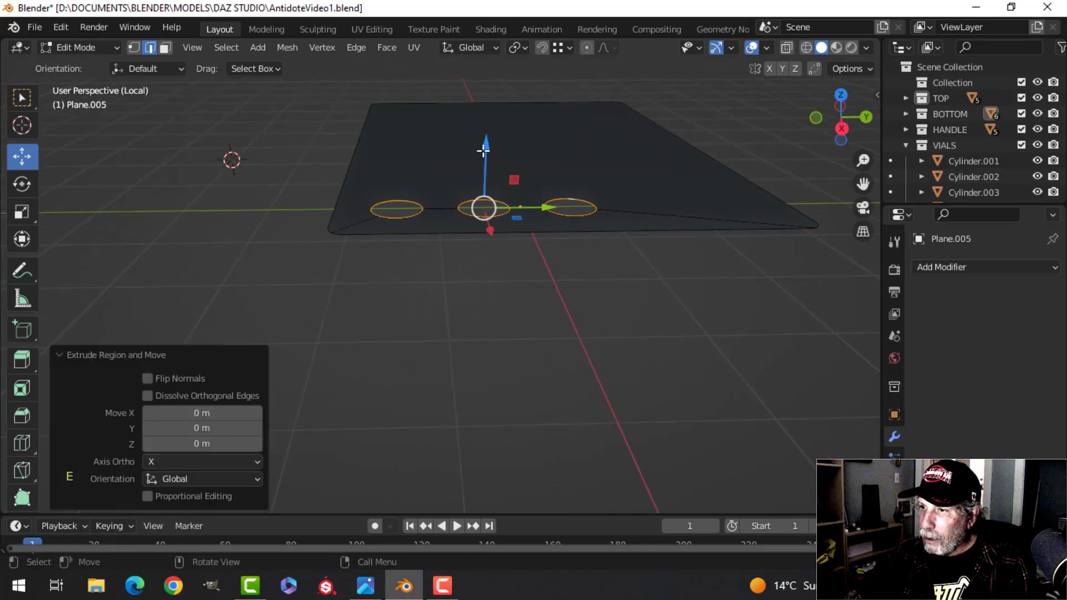
{"action": "left_click_drag", "start_coordinate": [485, 150], "coordinate": [489, 221]}
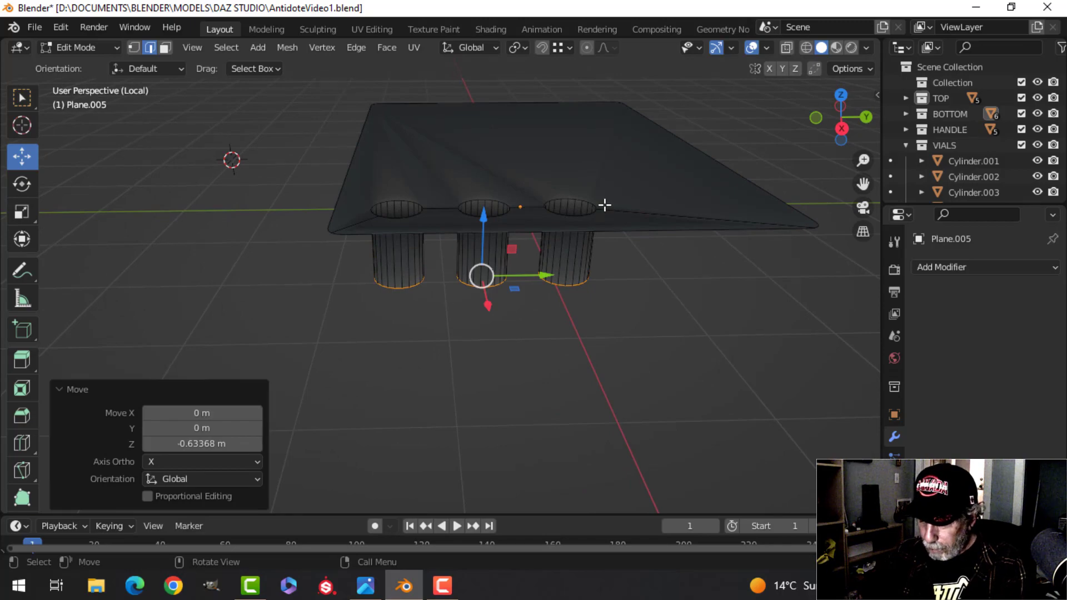
Step: Show the whole briefcase and check the sockets' depth against the vials and case floor in front wireframe view
{"action": "key", "text": "Tab"}
{"action": "key", "text": "KP_Divide"}
{"action": "mouse_move", "coordinate": [507, 215]}
{"action": "middle_mouse_down"}
{"action": "mouse_move", "coordinate": [565, 232]}
{"action": "mouse_move", "coordinate": [566, 269]}
{"action": "mouse_move", "coordinate": [564, 198]}
{"action": "mouse_move", "coordinate": [567, 245]}
{"action": "middle_mouse_up"}
{"action": "key", "text": "alt+a"}
{"action": "key", "text": "KP_1"}
{"action": "key", "text": "z"}
{"action": "left_click", "coordinate": [452, 176]}
{"action": "scroll", "coordinate": [600, 181], "scroll_direction": "down", "scroll_amount": 3}
{"action": "scroll", "coordinate": [563, 252], "scroll_direction": "up", "scroll_amount": 2}
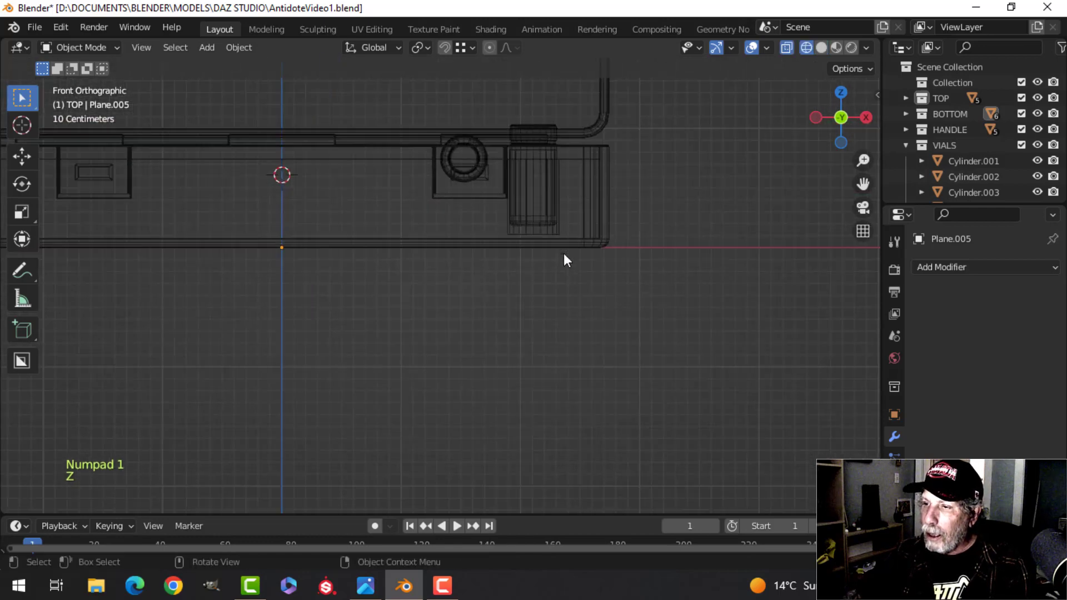
{"action": "left_click", "coordinate": [559, 225]}
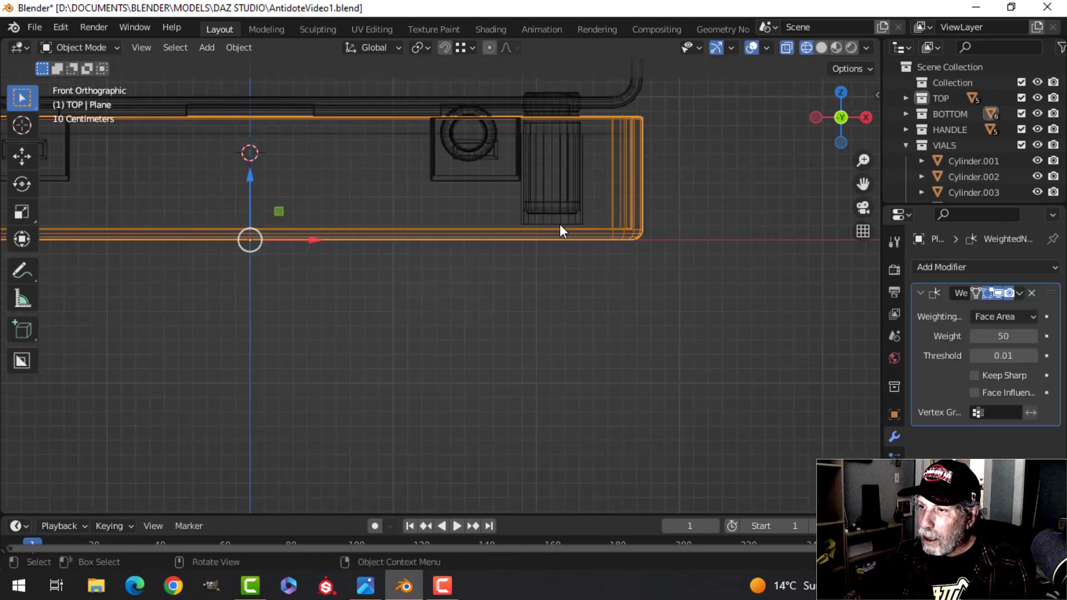
{"action": "left_click", "coordinate": [560, 222]}
{"action": "mouse_move", "coordinate": [589, 217]}
{"action": "middle_mouse_down"}
{"action": "mouse_move", "coordinate": [581, 226]}
{"action": "mouse_move", "coordinate": [596, 238]}
{"action": "mouse_move", "coordinate": [545, 272]}
{"action": "mouse_move", "coordinate": [559, 261]}
{"action": "mouse_move", "coordinate": [543, 292]}
{"action": "middle_mouse_up"}
{"action": "key", "text": "z"}
{"action": "left_click", "coordinate": [688, 236]}
{"action": "key", "text": "alt+a"}
{"action": "scroll", "coordinate": [546, 272], "scroll_direction": "up", "scroll_amount": 1, "text": "alt"}
{"action": "scroll", "coordinate": [547, 272], "scroll_direction": "up", "scroll_amount": 2}
Step: Isolate the interior panel in local view and open its mesh for editing with nothing selected
{"action": "left_click", "coordinate": [564, 283]}
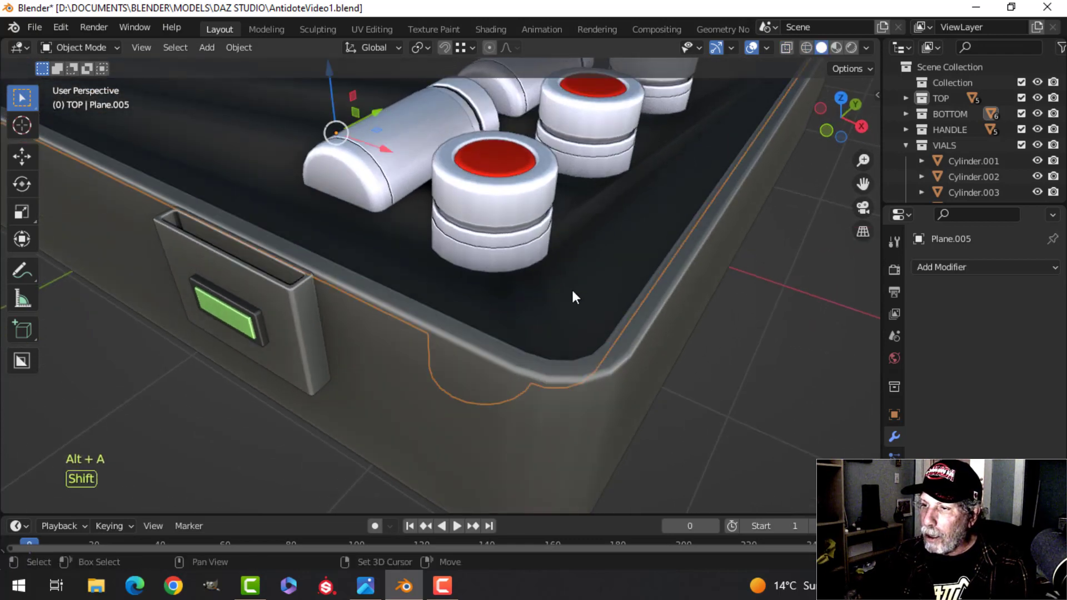
{"action": "left_click_drag", "start_coordinate": [0, 0], "coordinate": [0, 0]}
{"action": "middle_click_drag", "start_coordinate": [571, 288], "coordinate": [526, 271], "text": "shift"}
{"action": "middle_click_drag", "start_coordinate": [529, 269], "coordinate": [508, 143]}
{"action": "key", "text": "slash"}
{"action": "scroll", "coordinate": [581, 283], "scroll_direction": "up", "scroll_amount": 3}
{"action": "key", "text": "Tab"}
{"action": "scroll", "coordinate": [568, 334], "scroll_direction": "up", "scroll_amount": 3}
{"action": "middle_click_drag", "start_coordinate": [519, 304], "coordinate": [463, 259], "text": "shift"}
{"action": "key", "text": "alt+a"}
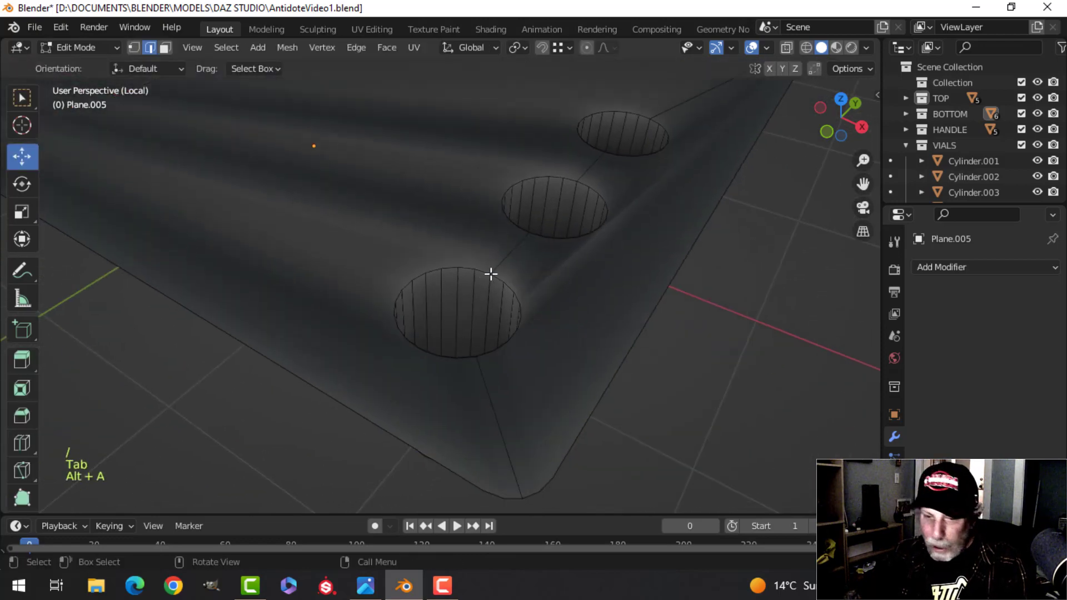
Step: Bevel the upper rim edge loops of all three sockets with a width of about 0.027 m and 3 segments
{"action": "left_click", "coordinate": [461, 268], "text": "alt+shift"}
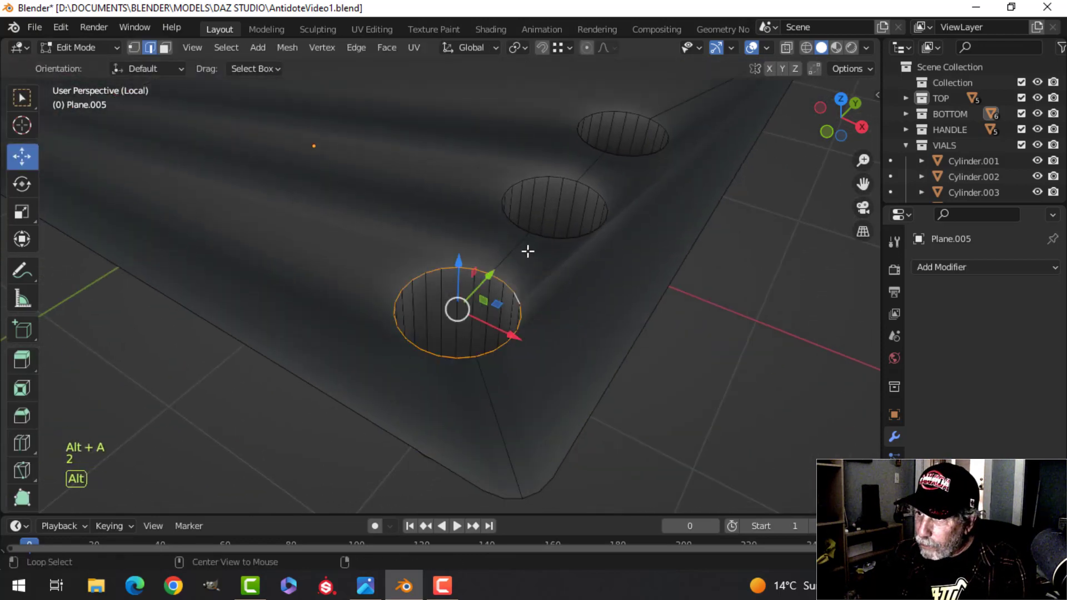
{"action": "left_click", "coordinate": [512, 195], "text": "alt+shift"}
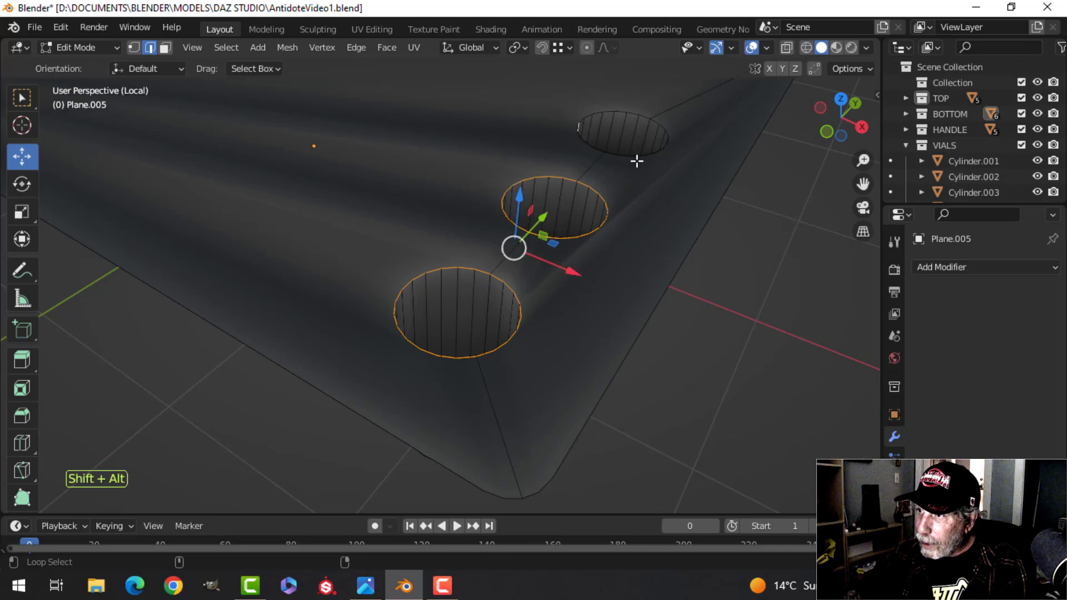
{"action": "key", "text": "ctrl+z"}
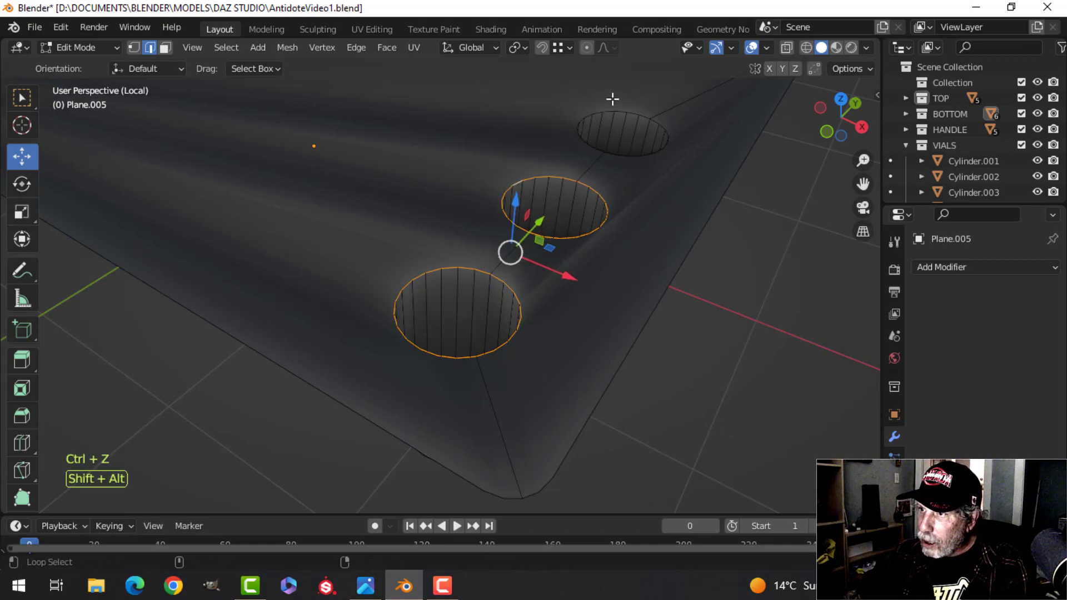
{"action": "left_click", "coordinate": [623, 110], "text": "alt+shift"}
{"action": "left_click", "coordinate": [645, 161], "text": "alt+shift"}
{"action": "scroll", "coordinate": [628, 211], "scroll_direction": "up", "scroll_amount": 2}
{"action": "middle_click_drag", "start_coordinate": [619, 222], "coordinate": [552, 234], "text": "shift"}
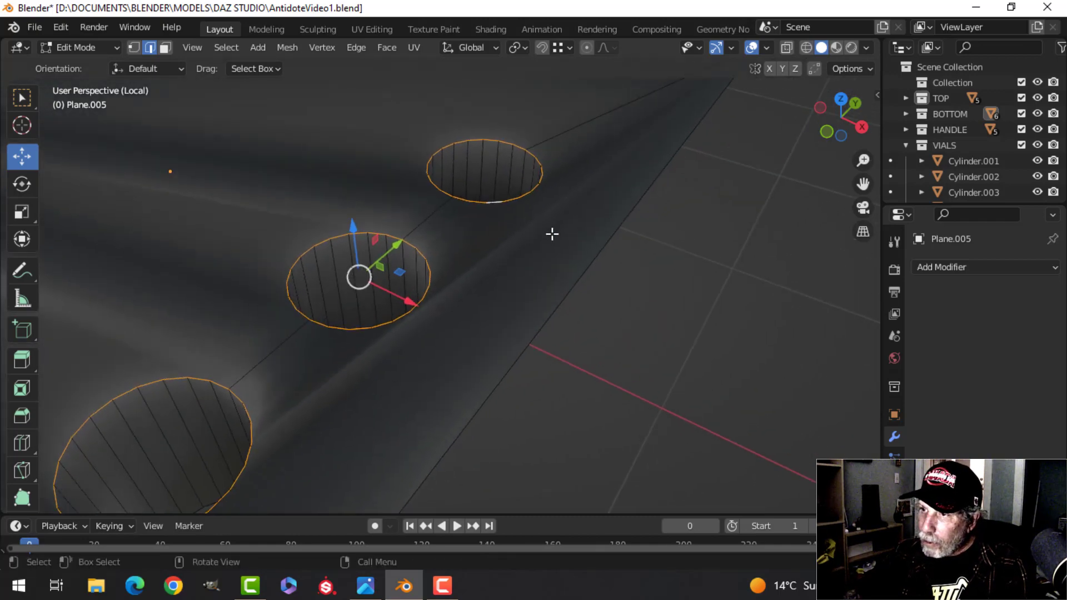
{"action": "key", "text": "ctrl+b"}
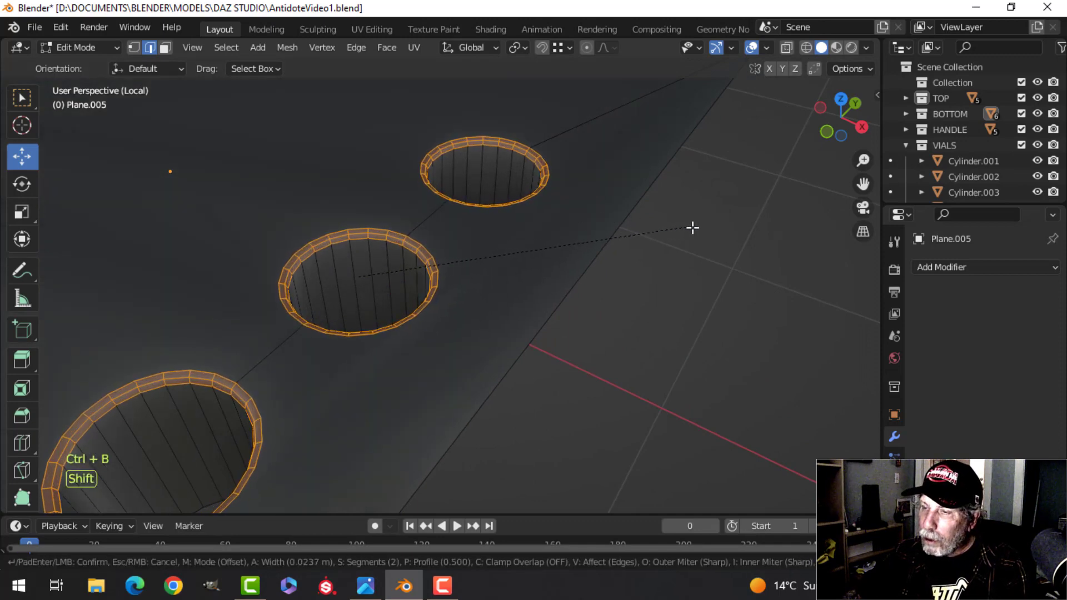
{"action": "left_click", "coordinate": [699, 227]}
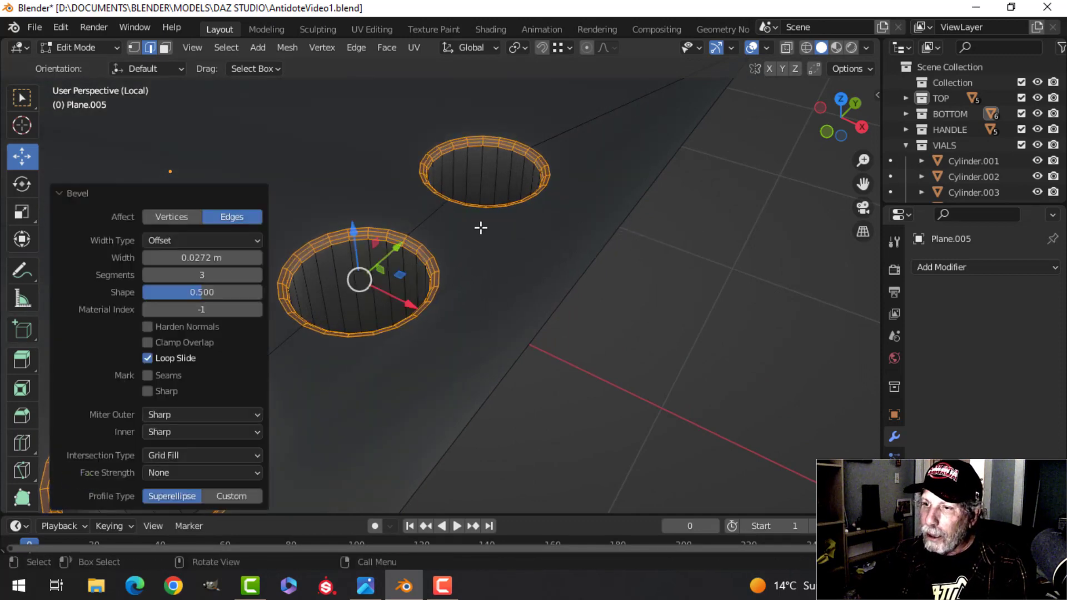
Step: Finish editing the panel mesh, deselect everything and leave local view to show the whole briefcase
{"action": "key", "text": "Tab"}
{"action": "scroll", "coordinate": [472, 237], "scroll_direction": "down", "scroll_amount": 4}
{"action": "scroll", "coordinate": [470, 272], "scroll_direction": "up", "scroll_amount": 1}
{"action": "key", "text": "alt+a"}
{"action": "scroll", "coordinate": [434, 269], "scroll_direction": "up", "scroll_amount": 1}
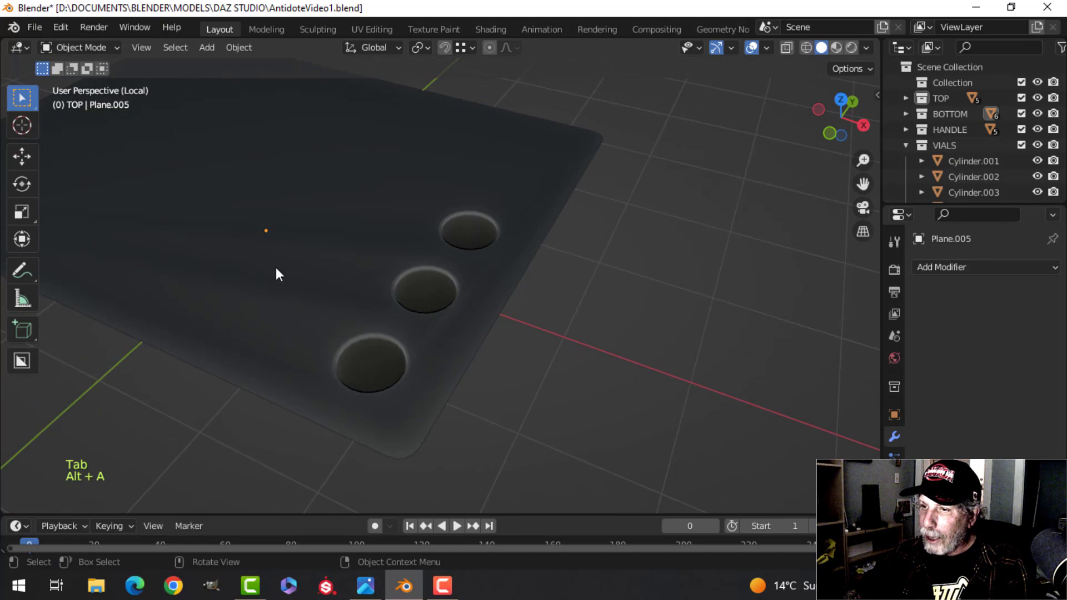
{"action": "middle_click_drag", "start_coordinate": [275, 268], "coordinate": [387, 337]}
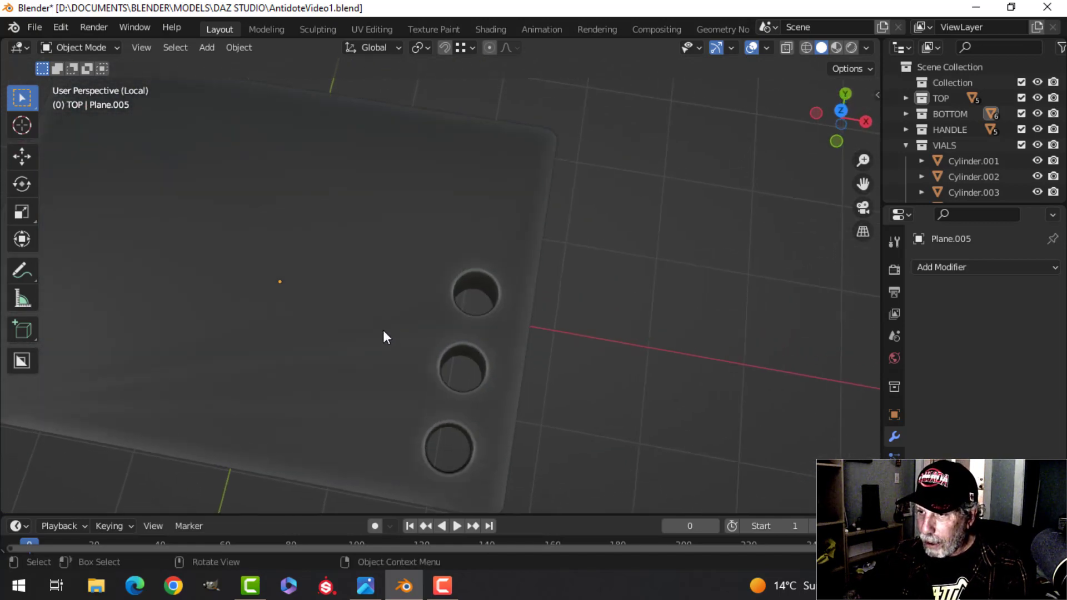
{"action": "scroll", "coordinate": [384, 334], "scroll_direction": "up", "scroll_amount": 1}
{"action": "key", "text": "KP_Divide"}
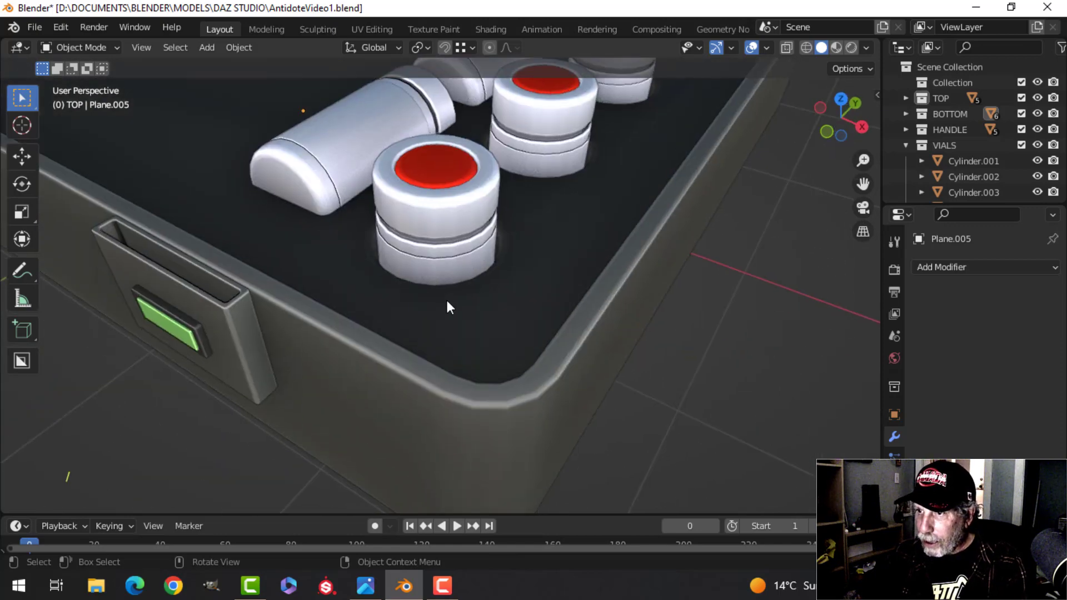
Step: Examine how the standing vials sit in their beveled sockets and how the lying vials rest on the panel
{"action": "scroll", "coordinate": [478, 299], "scroll_direction": "up", "scroll_amount": 2}
{"action": "middle_click_drag", "start_coordinate": [507, 281], "coordinate": [558, 287]}
{"action": "scroll", "coordinate": [558, 288], "scroll_direction": "down", "scroll_amount": 3}
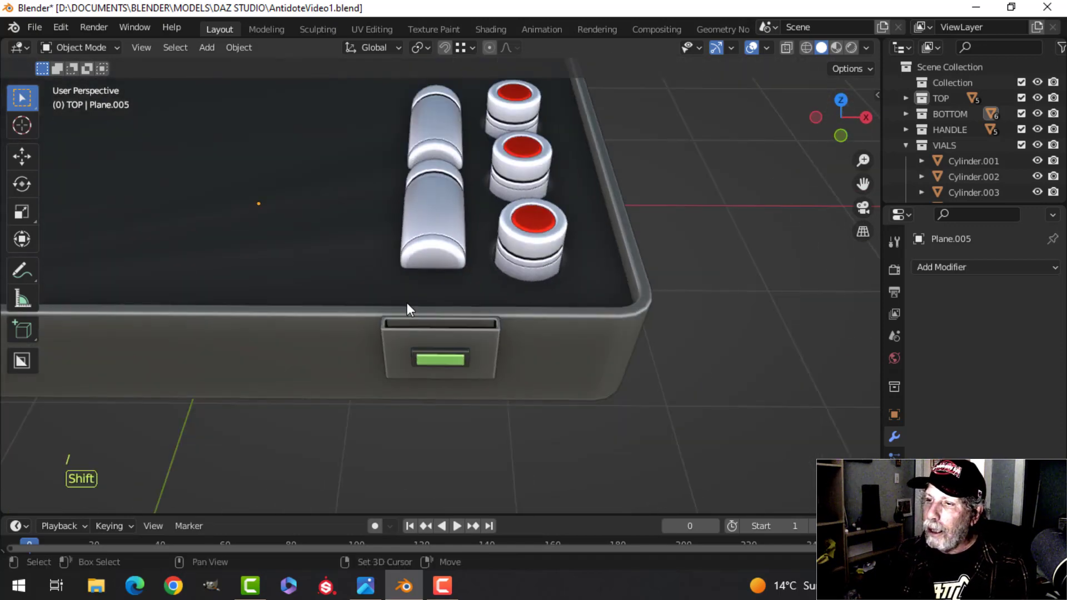
{"action": "middle_click_drag", "start_coordinate": [407, 302], "coordinate": [445, 287], "text": "shift"}
{"action": "middle_click_drag", "start_coordinate": [444, 286], "coordinate": [497, 306]}
{"action": "middle_click_drag", "start_coordinate": [516, 252], "coordinate": [374, 240]}
{"action": "scroll", "coordinate": [378, 241], "scroll_direction": "up", "scroll_amount": 3}
{"action": "scroll", "coordinate": [378, 239], "scroll_direction": "down", "scroll_amount": 2}
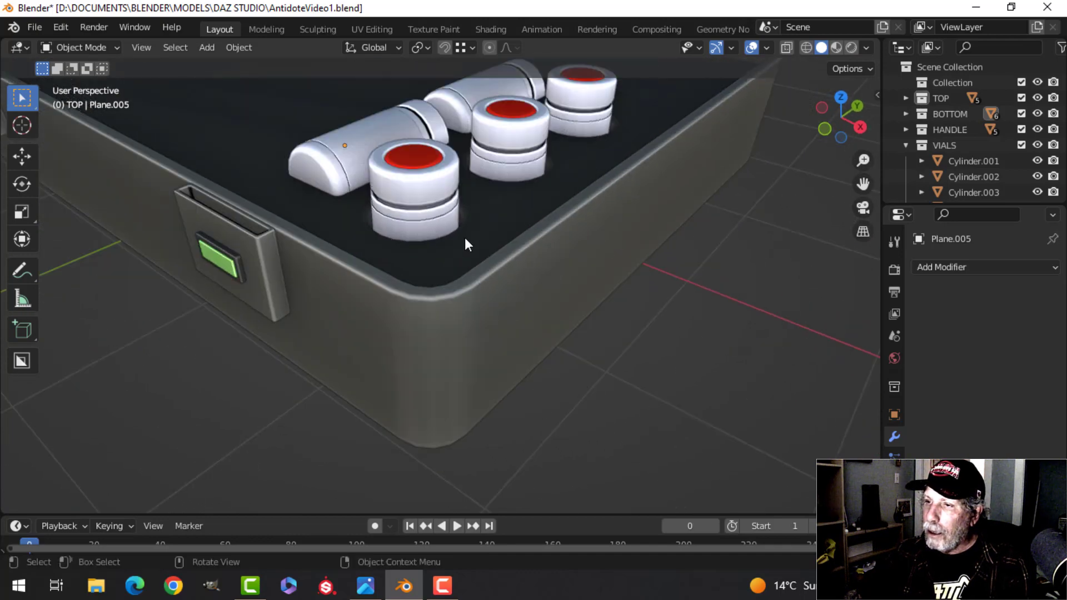
{"action": "middle_click_drag", "start_coordinate": [465, 238], "coordinate": [422, 238]}
{"action": "scroll", "coordinate": [420, 238], "scroll_direction": "up", "scroll_amount": 5}
{"action": "scroll", "coordinate": [314, 164], "scroll_direction": "down", "scroll_amount": 2}
{"action": "middle_click_drag", "start_coordinate": [315, 163], "coordinate": [383, 232], "text": "shift"}
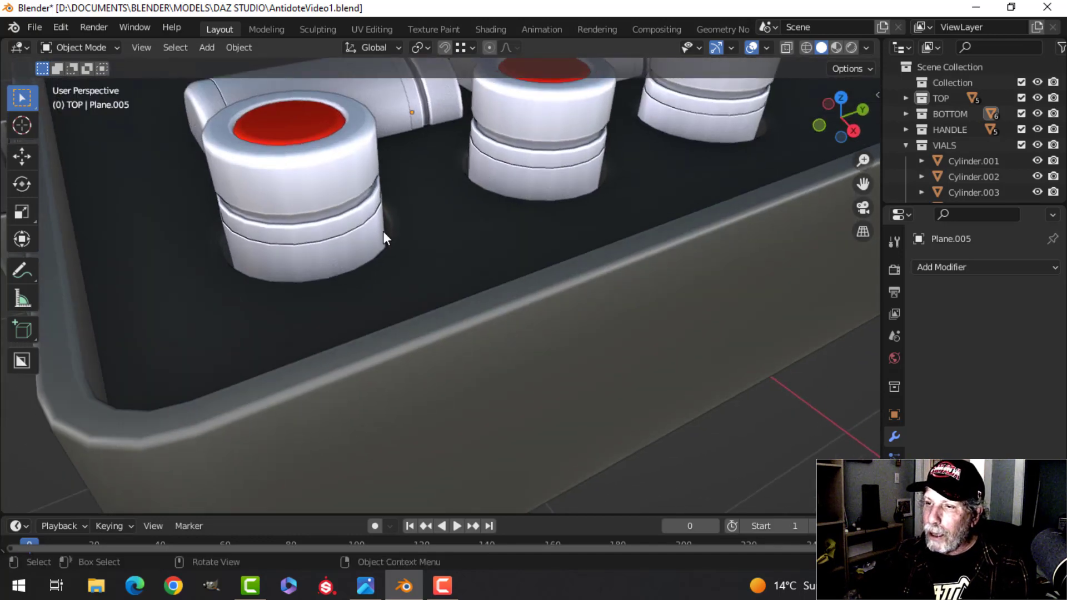
{"action": "scroll", "coordinate": [358, 270], "scroll_direction": "down", "scroll_amount": 5}
{"action": "middle_click_drag", "start_coordinate": [309, 289], "coordinate": [350, 272], "text": "shift"}
{"action": "middle_click_drag", "start_coordinate": [350, 271], "coordinate": [279, 157]}
{"action": "scroll", "coordinate": [510, 252], "scroll_direction": "up", "scroll_amount": 3}
{"action": "scroll", "coordinate": [443, 245], "scroll_direction": "down", "scroll_amount": 5}
{"action": "scroll", "coordinate": [389, 324], "scroll_direction": "up", "scroll_amount": 2}
{"action": "scroll", "coordinate": [389, 323], "scroll_direction": "up", "scroll_amount": 2}
{"action": "scroll", "coordinate": [382, 252], "scroll_direction": "down", "scroll_amount": 1}
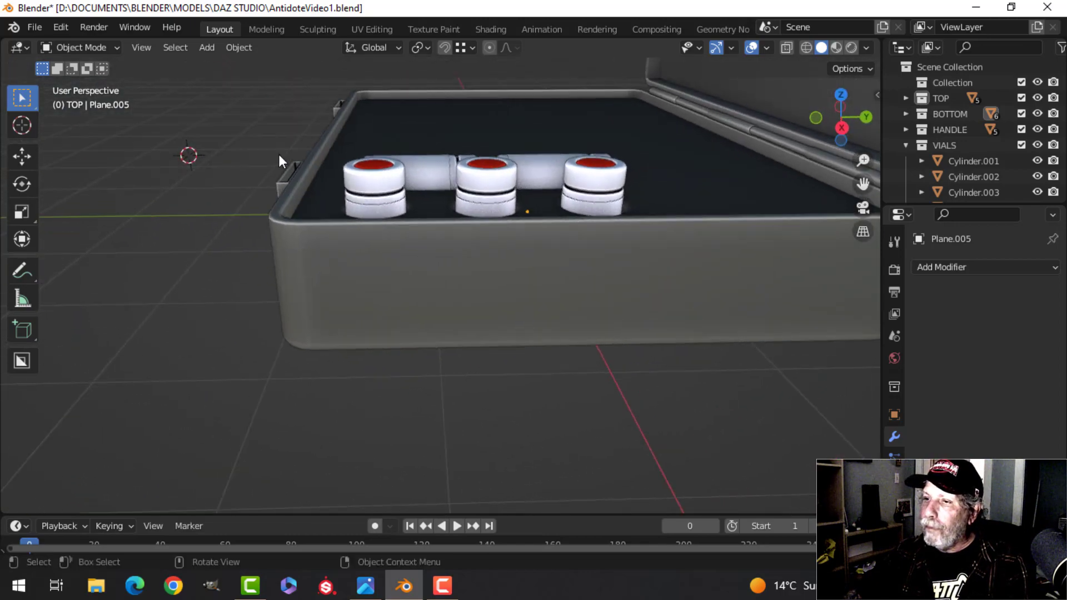
{"action": "middle_click_drag", "start_coordinate": [376, 194], "coordinate": [613, 274]}
{"action": "scroll", "coordinate": [479, 255], "scroll_direction": "up", "scroll_amount": 3}
{"action": "middle_click_drag", "start_coordinate": [389, 250], "coordinate": [452, 320], "text": "shift"}
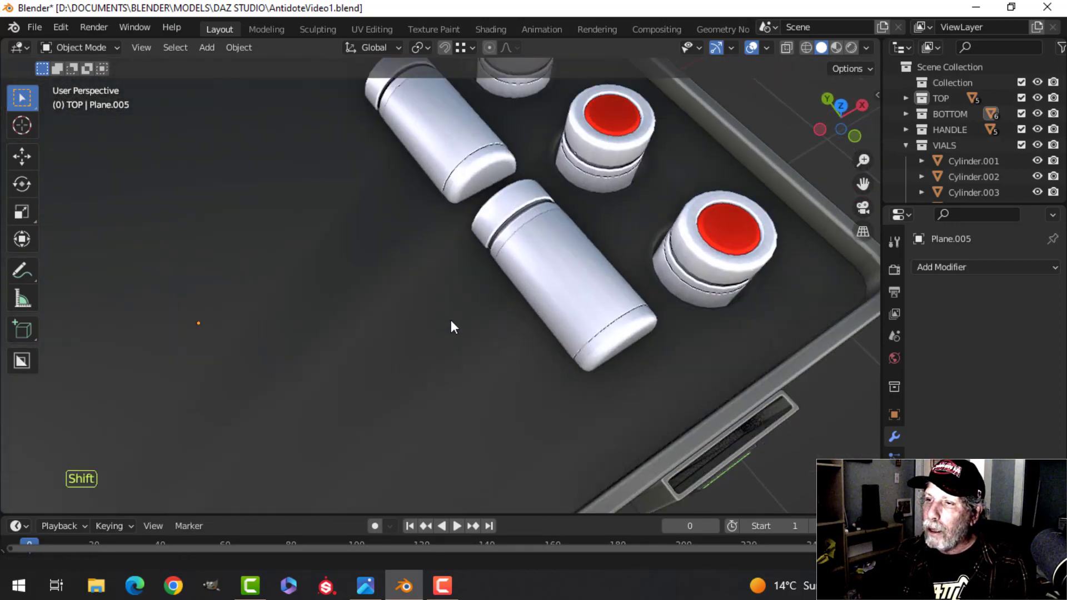
{"action": "middle_click_drag", "start_coordinate": [410, 237], "coordinate": [468, 310], "text": "shift"}
{"action": "middle_click_drag", "start_coordinate": [468, 310], "coordinate": [483, 289]}
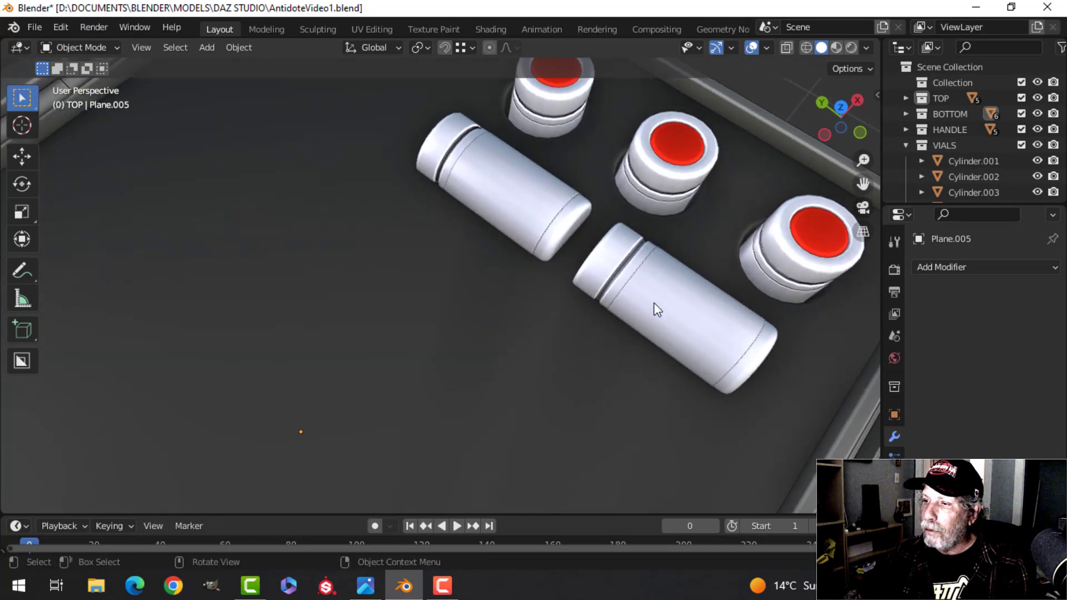
Step: Delete the lying vial farther from the briefcase corner, including both its body and its red cap insert
{"action": "middle_click_drag", "start_coordinate": [658, 310], "coordinate": [560, 271], "text": "shift"}
{"action": "left_click", "coordinate": [339, 87]}
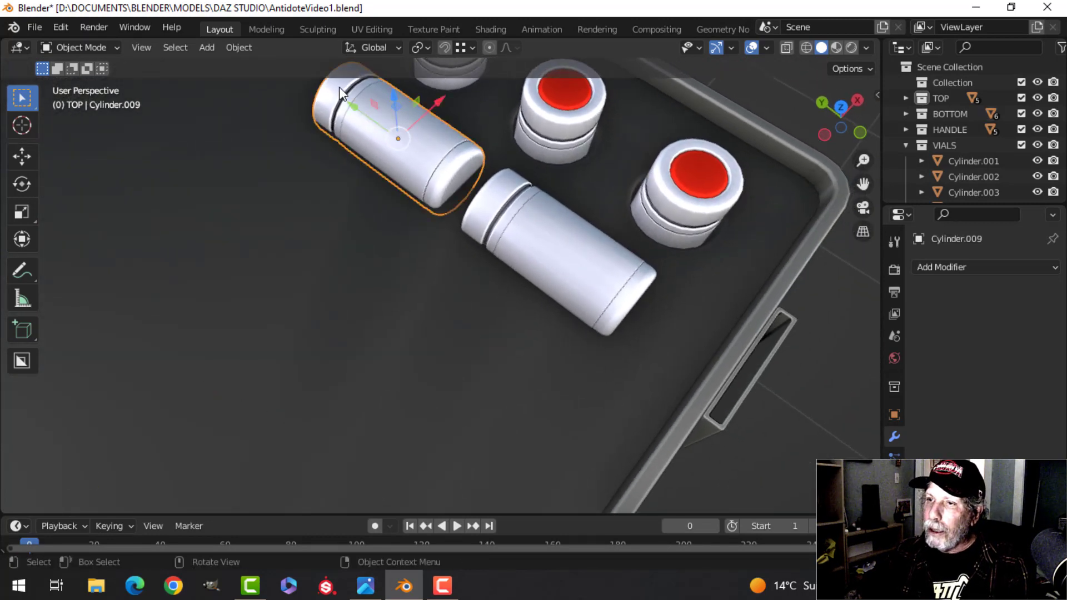
{"action": "key", "text": "x"}
{"action": "left_click", "coordinate": [337, 87]}
{"action": "left_click", "coordinate": [333, 83]}
{"action": "key", "text": "x"}
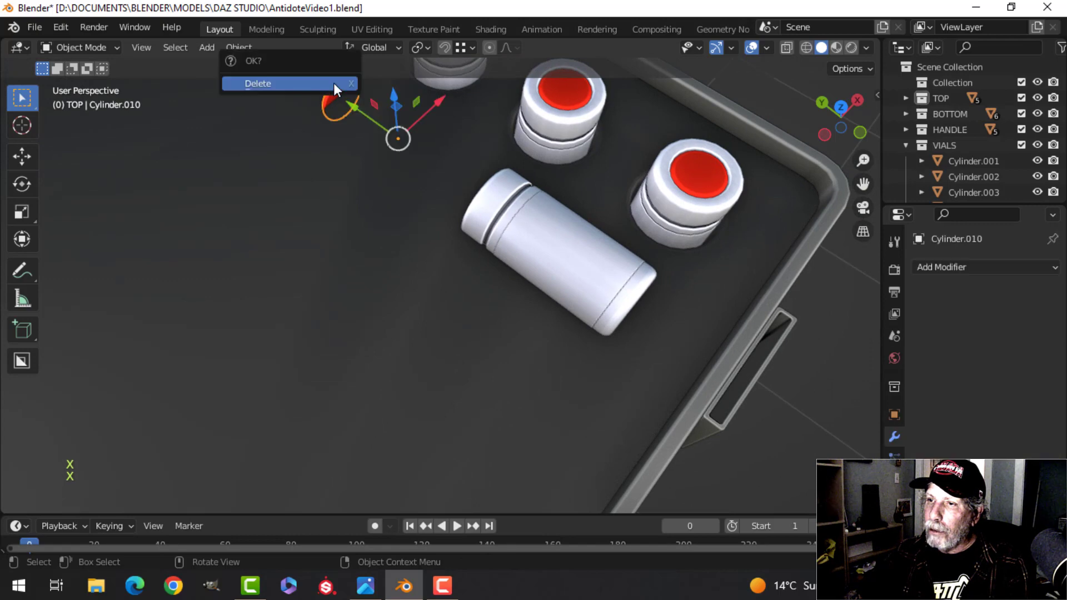
{"action": "left_click", "coordinate": [334, 85]}
Step: Snap the 3D cursor to the center of the remaining lying vial's mesh in top view, and deselect the vial
{"action": "scroll", "coordinate": [391, 185], "scroll_direction": "down", "scroll_amount": 3}
{"action": "middle_click_drag", "start_coordinate": [391, 186], "coordinate": [324, 210]}
{"action": "key", "text": "KP_7"}
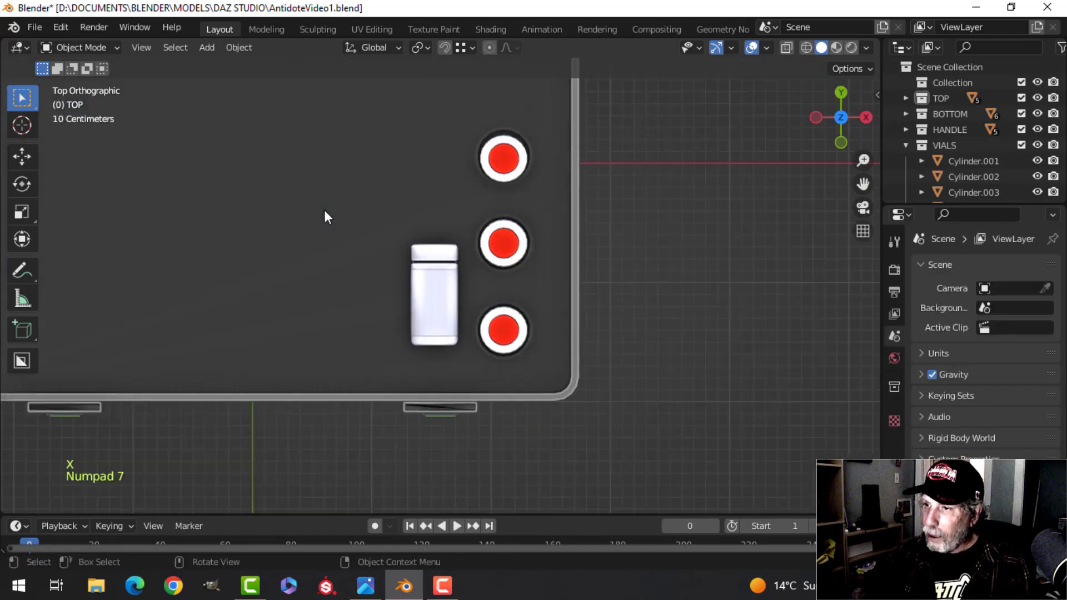
{"action": "scroll", "coordinate": [319, 206], "scroll_direction": "up", "scroll_amount": 3}
{"action": "scroll", "coordinate": [358, 163], "scroll_direction": "down", "scroll_amount": 2, "text": "shift"}
{"action": "left_click", "coordinate": [422, 264]}
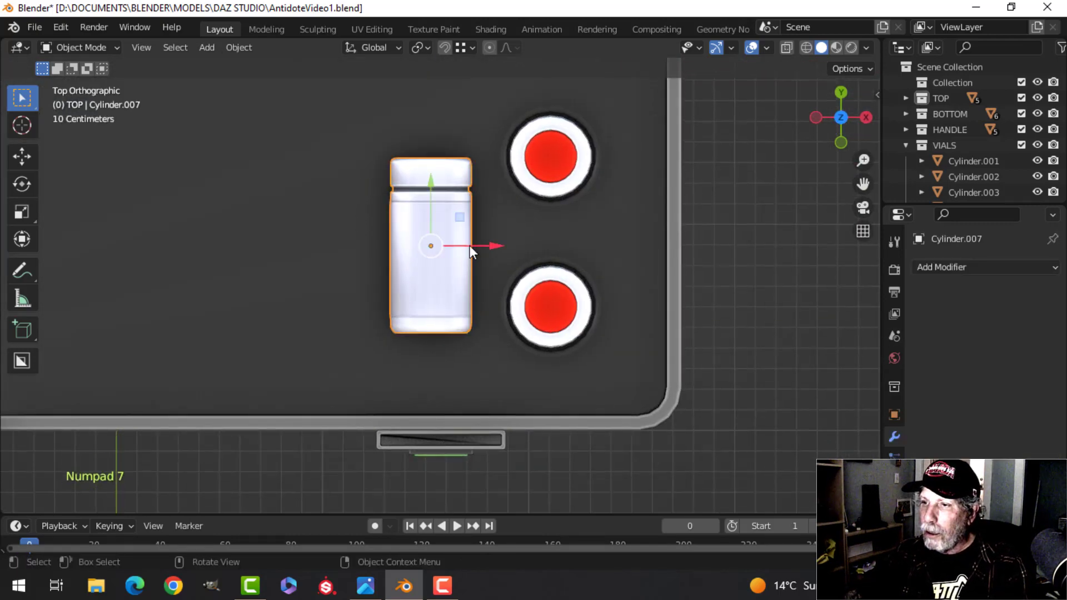
{"action": "key", "text": "Tab"}
{"action": "key", "text": "a"}
{"action": "key", "text": "shift+s"}
{"action": "left_click", "coordinate": [452, 332]}
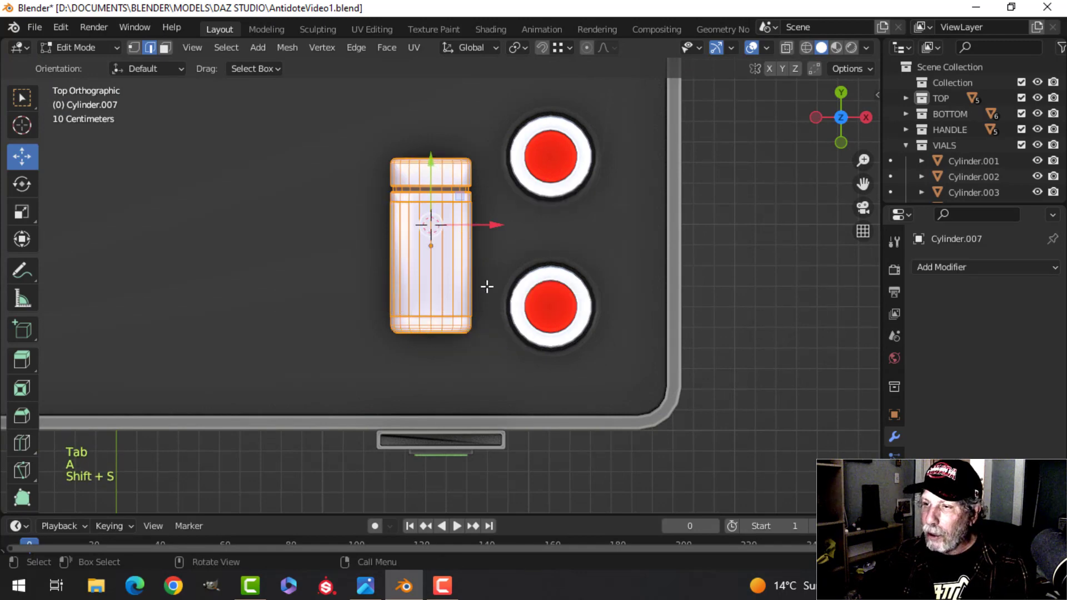
{"action": "key", "text": "Tab"}
{"action": "scroll", "coordinate": [482, 279], "scroll_direction": "down", "scroll_amount": 1}
{"action": "key", "text": "alt+a"}
{"action": "scroll", "coordinate": [500, 273], "scroll_direction": "up", "scroll_amount": 1}
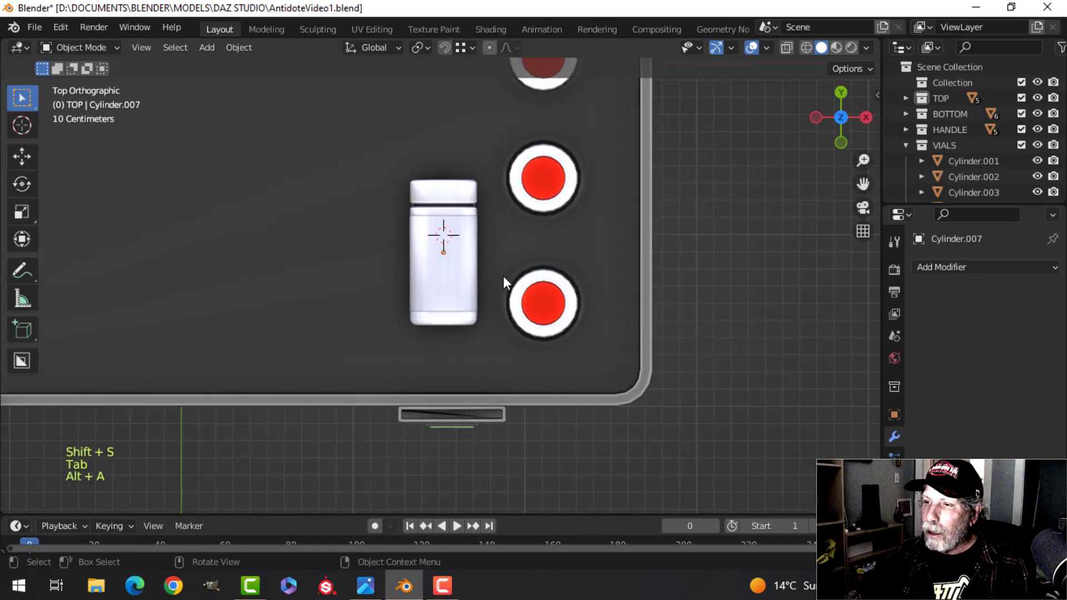
Step: Add a 22-vertex cylinder at the 3D cursor and scale its mesh down to 0.3 in Edit Mode
{"action": "key", "text": "shift+a"}
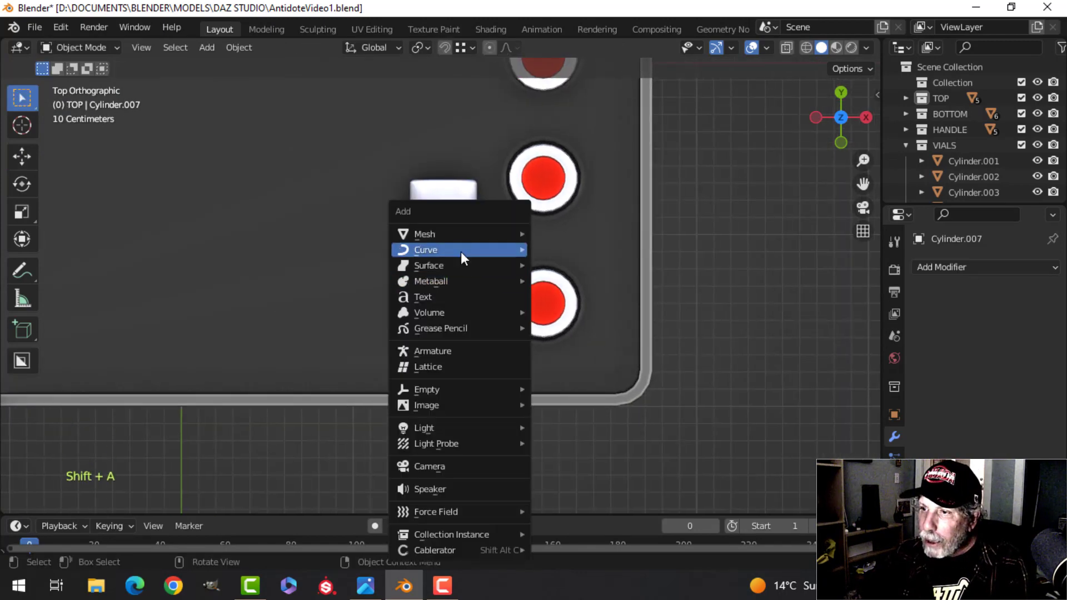
{"action": "mouse_move", "coordinate": [458, 230]}
{"action": "left_click", "coordinate": [566, 311]}
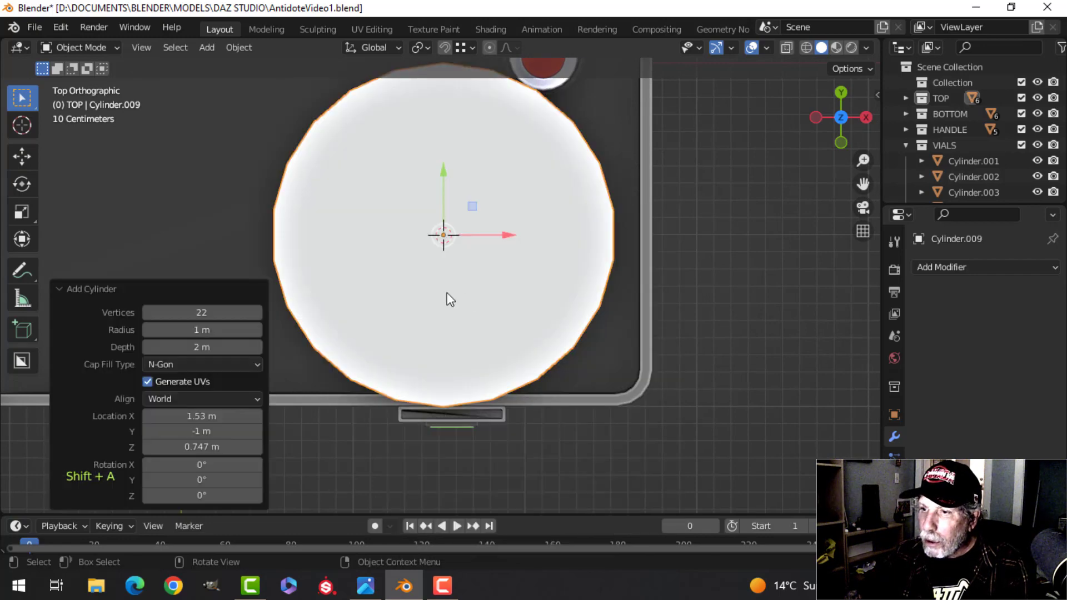
{"action": "scroll", "coordinate": [515, 262], "scroll_direction": "down", "scroll_amount": 2}
{"action": "key", "text": "Tab"}
{"action": "scroll", "coordinate": [578, 266], "scroll_direction": "up", "scroll_amount": 1}
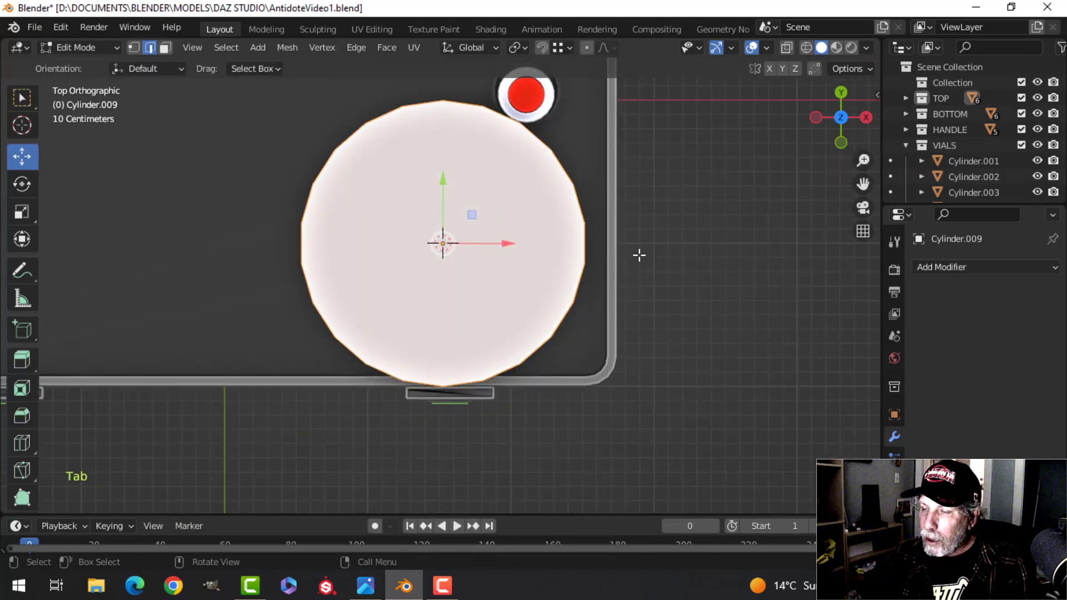
{"action": "key", "text": "s"}
{"action": "left_click", "coordinate": [493, 246]}
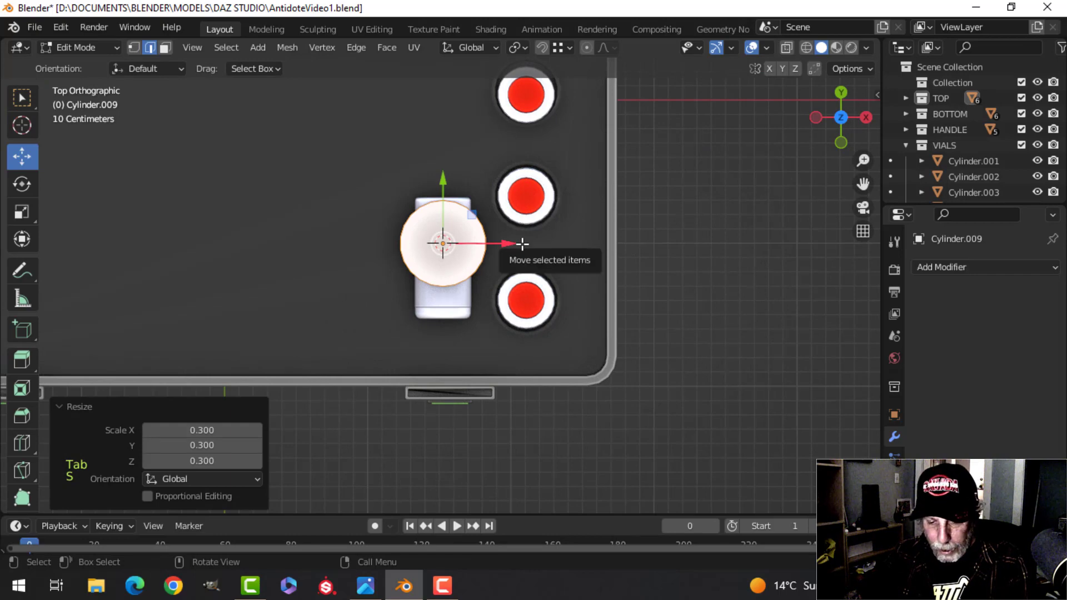
Step: Rotate the cylinder mesh 90° about X, scale it to about 0.79 and move it along Y over the lying vial's base
{"action": "key", "text": "r"}
{"action": "key", "text": "x"}
{"action": "key", "text": "9"}
{"action": "key", "text": "0"}
{"action": "key", "text": "Return"}
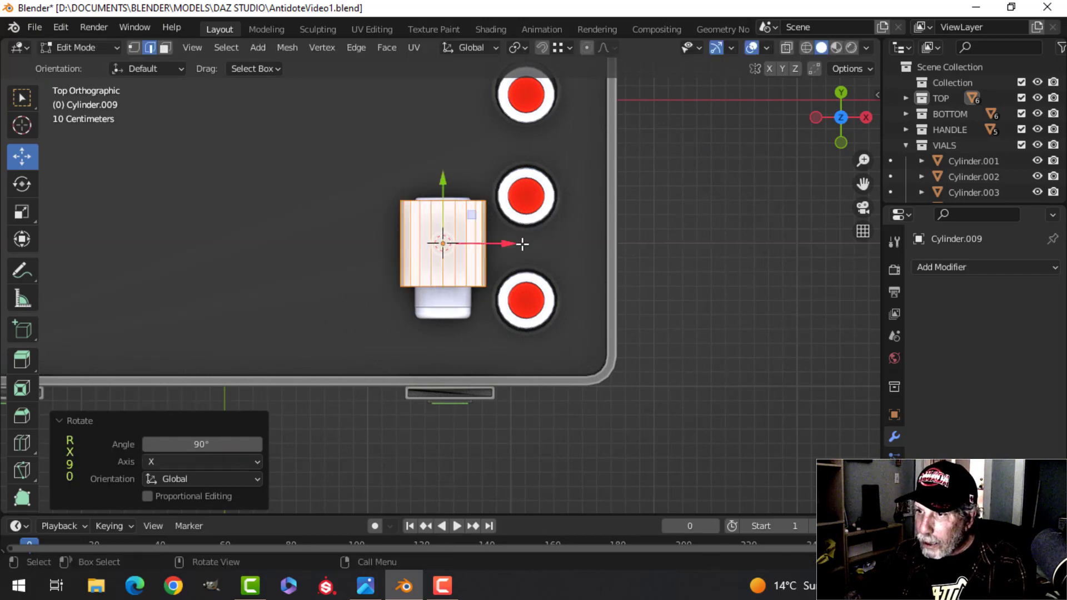
{"action": "key", "text": "s"}
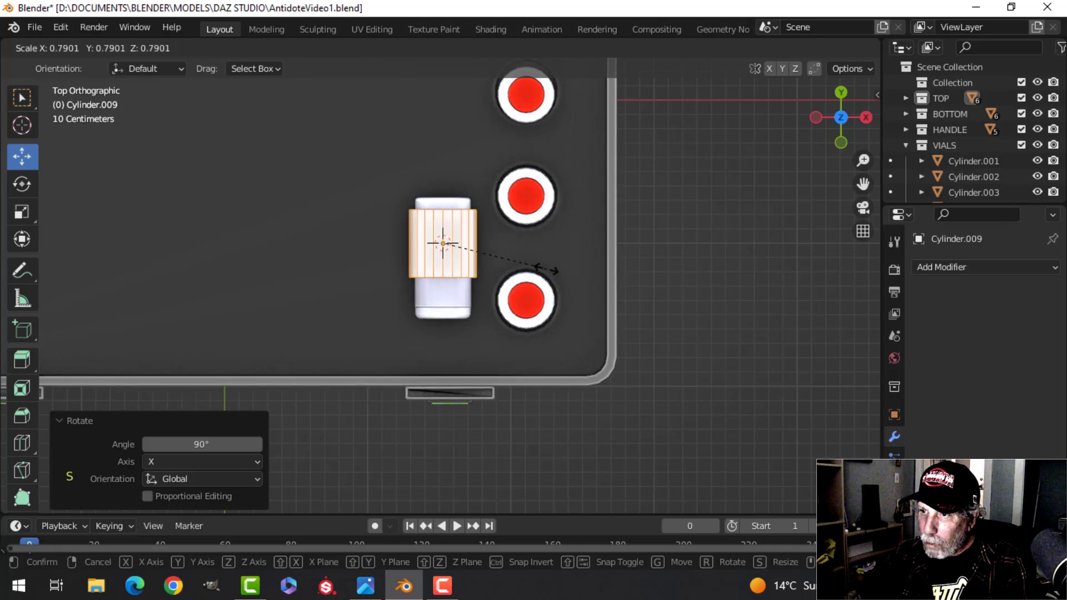
{"action": "left_click", "coordinate": [555, 272]}
{"action": "left_click_drag", "start_coordinate": [443, 178], "coordinate": [443, 228]}
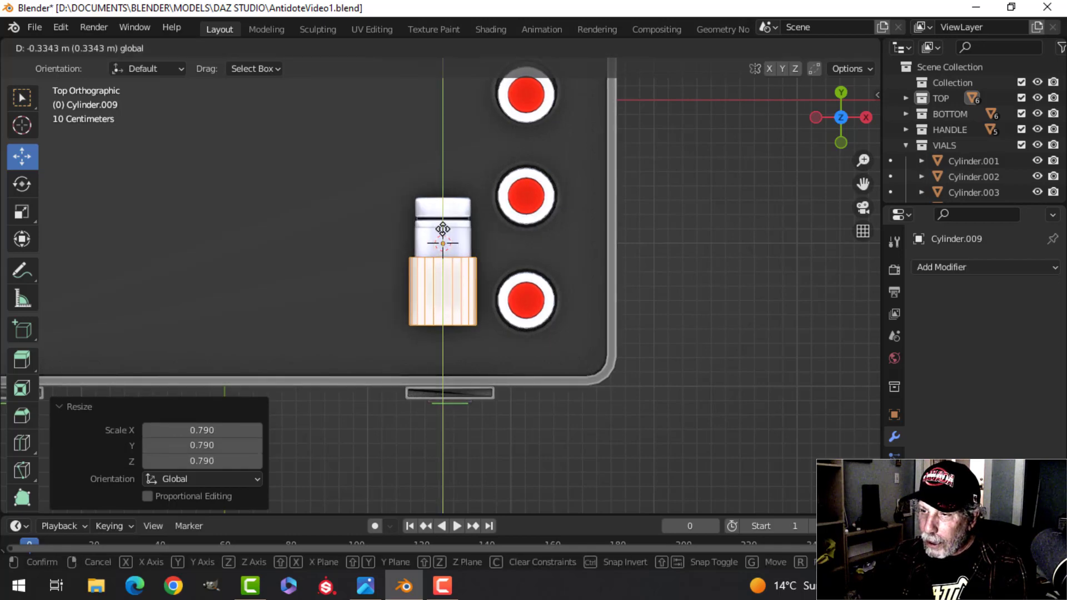
Step: In wireframe, extend the cylinder's cap-side end along Y by about 0.47 m so it reaches just past the vial's cap
{"action": "key", "text": "alt+a"}
{"action": "key", "text": "z"}
{"action": "left_click", "coordinate": [303, 237]}
{"action": "key", "text": "b"}
{"action": "left_click_drag", "start_coordinate": [321, 225], "coordinate": [493, 278]}
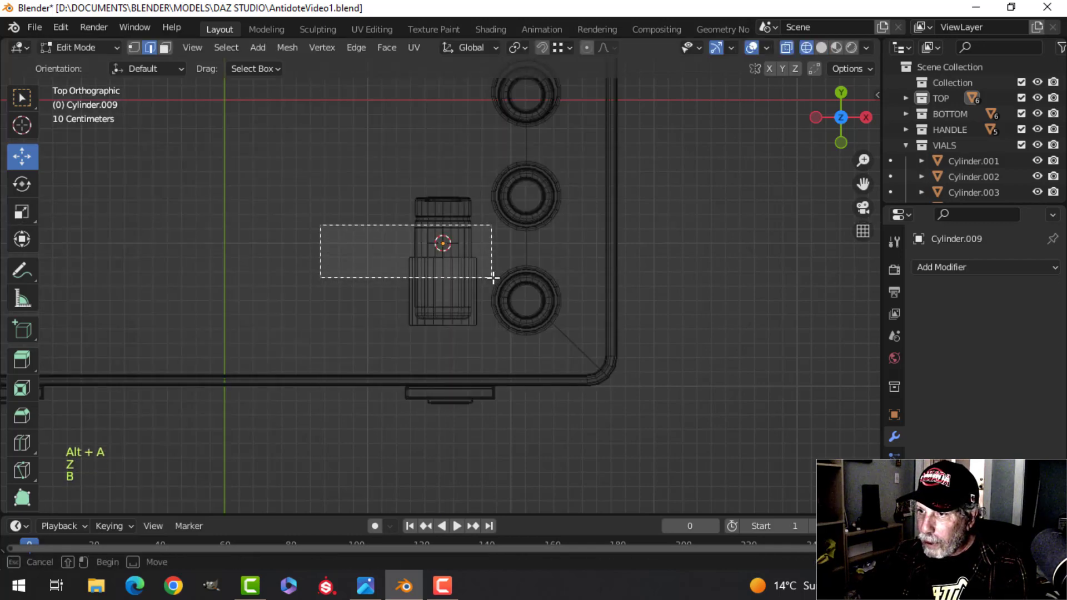
{"action": "left_click_drag", "start_coordinate": [443, 219], "coordinate": [450, 178]}
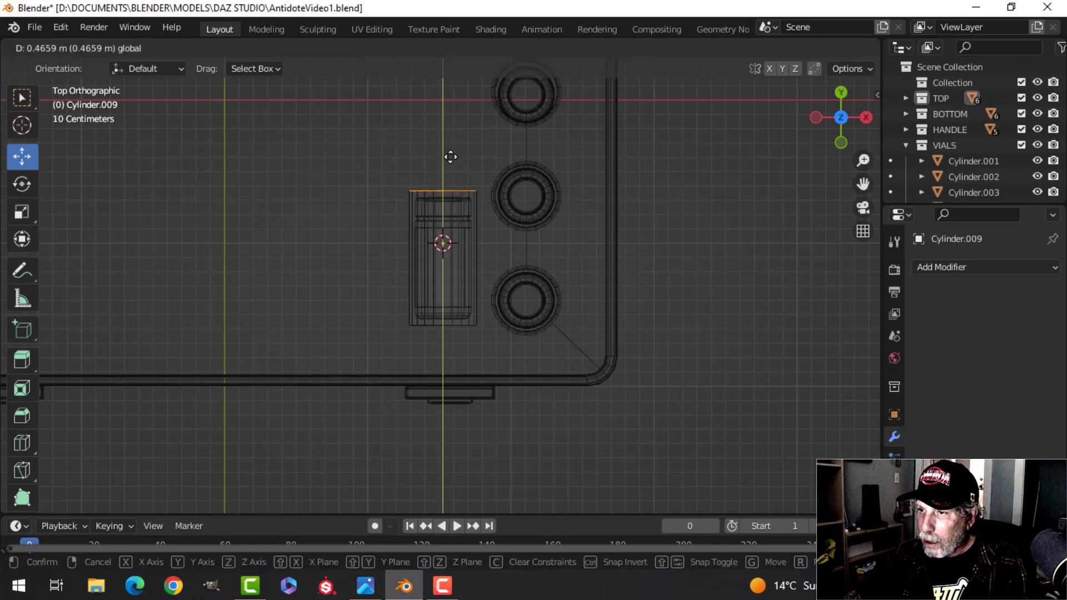
{"action": "left_click_drag", "start_coordinate": [450, 158], "coordinate": [452, 160]}
Step: Return to solid shading, lower the whole cylinder mesh about 0.06 m along Z and leave Edit Mode
{"action": "key", "text": "z"}
{"action": "left_click", "coordinate": [578, 165]}
{"action": "mouse_move", "coordinate": [578, 164]}
{"action": "middle_mouse_down"}
{"action": "mouse_move", "coordinate": [600, 178]}
{"action": "mouse_move", "coordinate": [546, 219]}
{"action": "mouse_move", "coordinate": [456, 169]}
{"action": "mouse_move", "coordinate": [470, 201]}
{"action": "mouse_move", "coordinate": [461, 181]}
{"action": "middle_mouse_up"}
{"action": "scroll", "coordinate": [469, 166], "scroll_direction": "down", "scroll_amount": 1}
{"action": "key", "text": "a"}
{"action": "left_click_drag", "start_coordinate": [436, 146], "coordinate": [438, 159]}
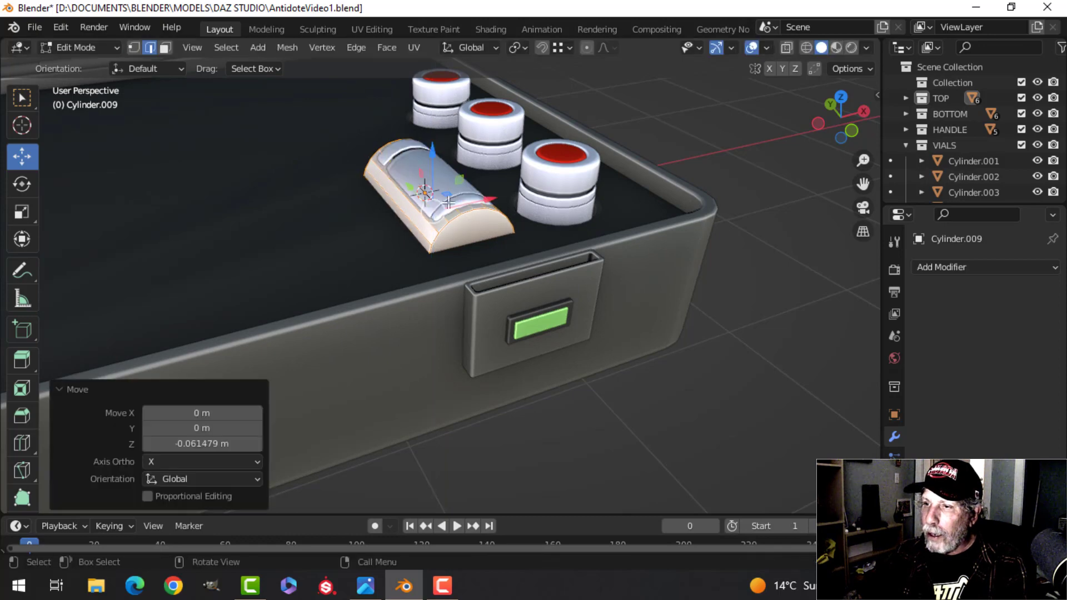
{"action": "key", "text": "Tab"}
Step: Select the new cylinder and the briefcase's interior panel, and isolate them in local view
{"action": "scroll", "coordinate": [458, 218], "scroll_direction": "up", "scroll_amount": 2}
{"action": "key", "text": "alt+a"}
{"action": "middle_click_drag", "start_coordinate": [465, 216], "coordinate": [429, 196]}
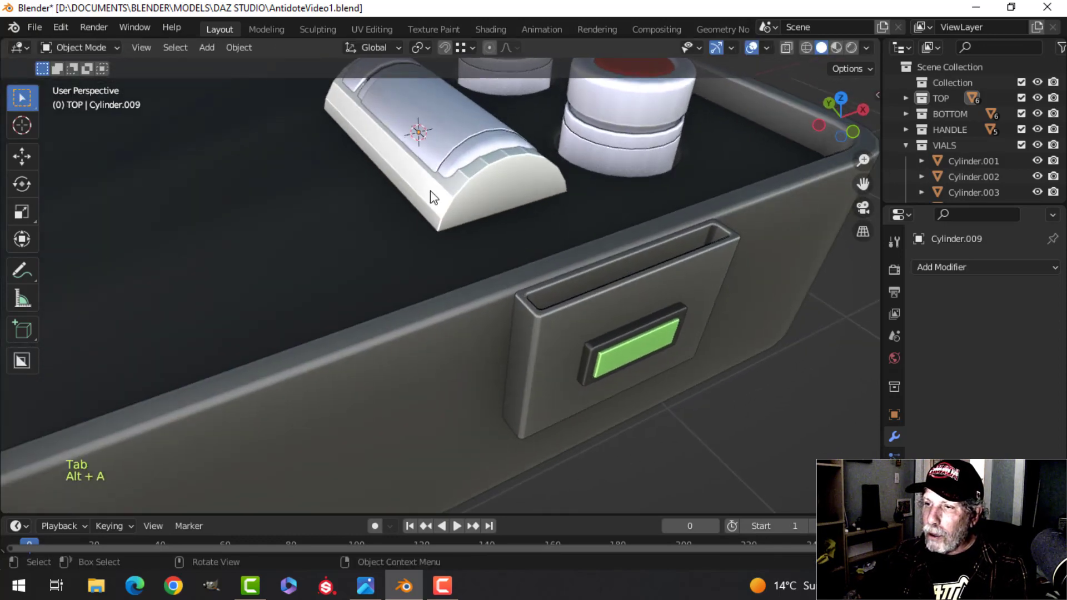
{"action": "left_click", "coordinate": [429, 196]}
{"action": "left_click", "coordinate": [466, 217], "text": "shift"}
{"action": "key", "text": "slash"}
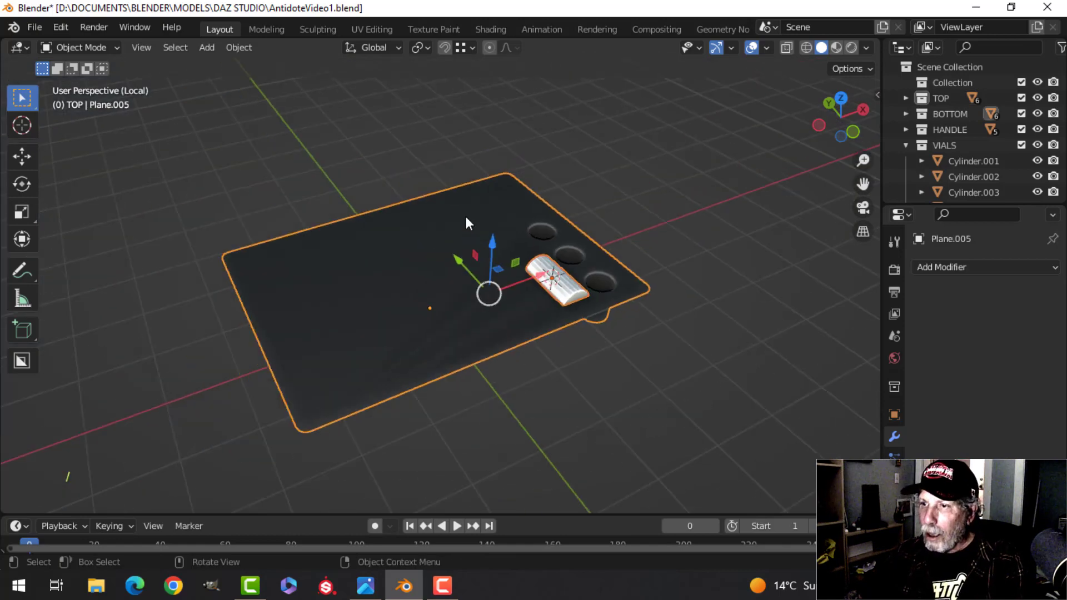
Step: Shift the whole cylinder mesh about 0.09 m along negative X, away from the round sockets
{"action": "scroll", "coordinate": [512, 239], "scroll_direction": "down", "scroll_amount": 3}
{"action": "scroll", "coordinate": [567, 266], "scroll_direction": "up", "scroll_amount": 4}
{"action": "middle_click_drag", "start_coordinate": [637, 278], "coordinate": [418, 246], "text": "shift"}
{"action": "key", "text": "alt+a"}
{"action": "scroll", "coordinate": [467, 297], "scroll_direction": "up", "scroll_amount": 3}
{"action": "left_click", "coordinate": [382, 191]}
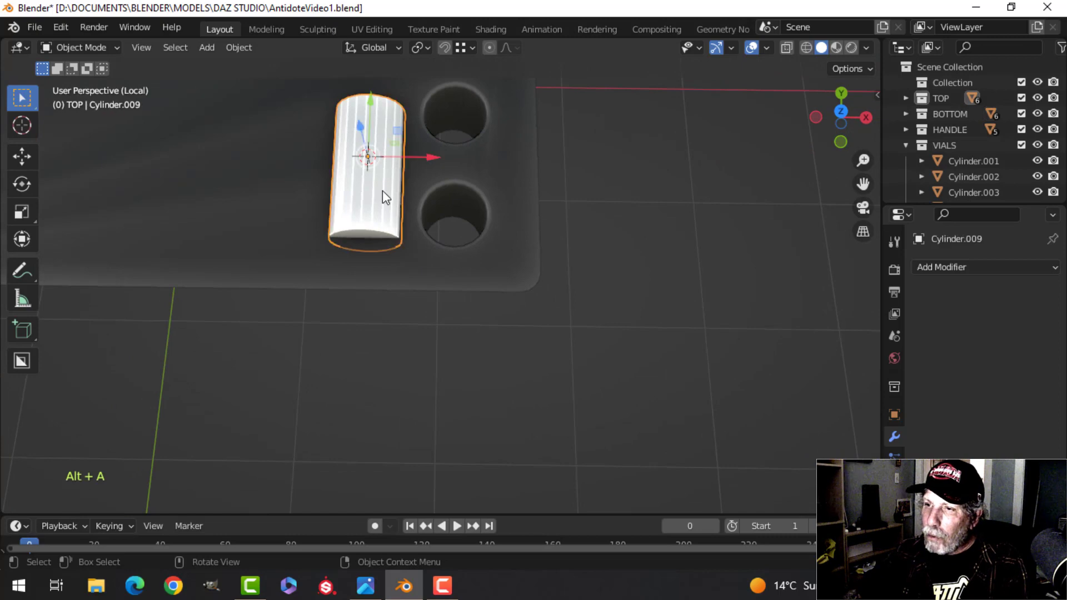
{"action": "key", "text": "Tab"}
{"action": "key", "text": "a"}
{"action": "left_click_drag", "start_coordinate": [429, 178], "coordinate": [414, 177]}
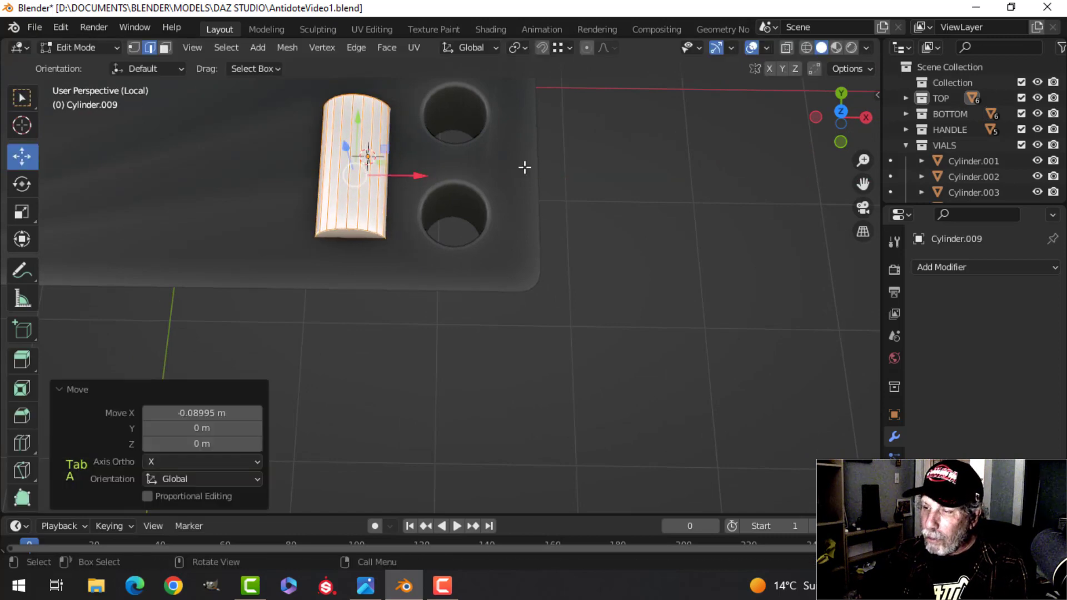
{"action": "key", "text": "KP_7"}
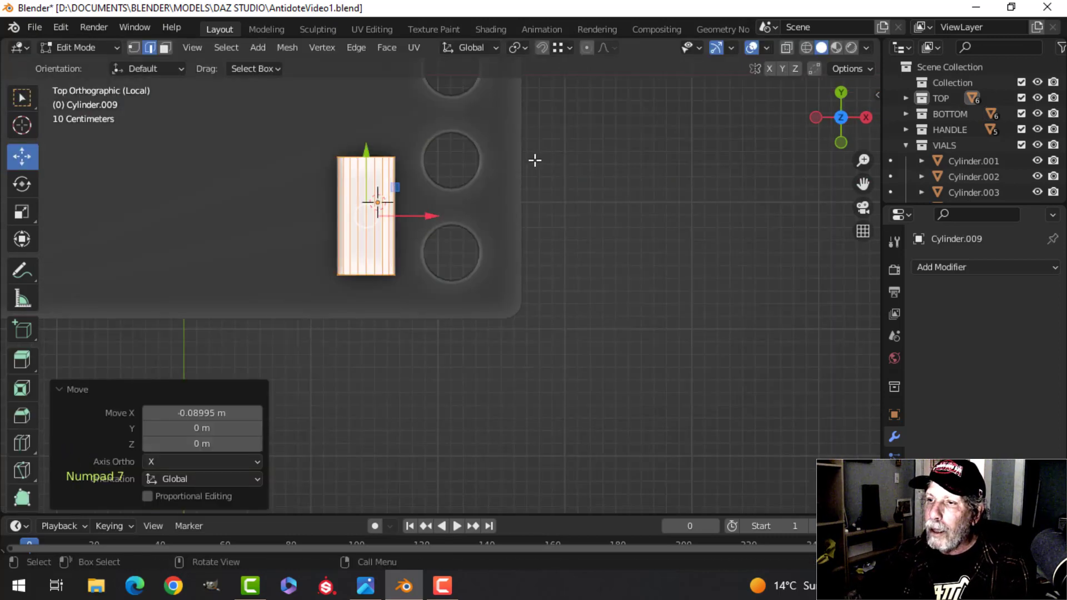
{"action": "middle_click_drag", "start_coordinate": [437, 231], "coordinate": [459, 124]}
{"action": "scroll", "coordinate": [460, 124], "scroll_direction": "up", "scroll_amount": 3}
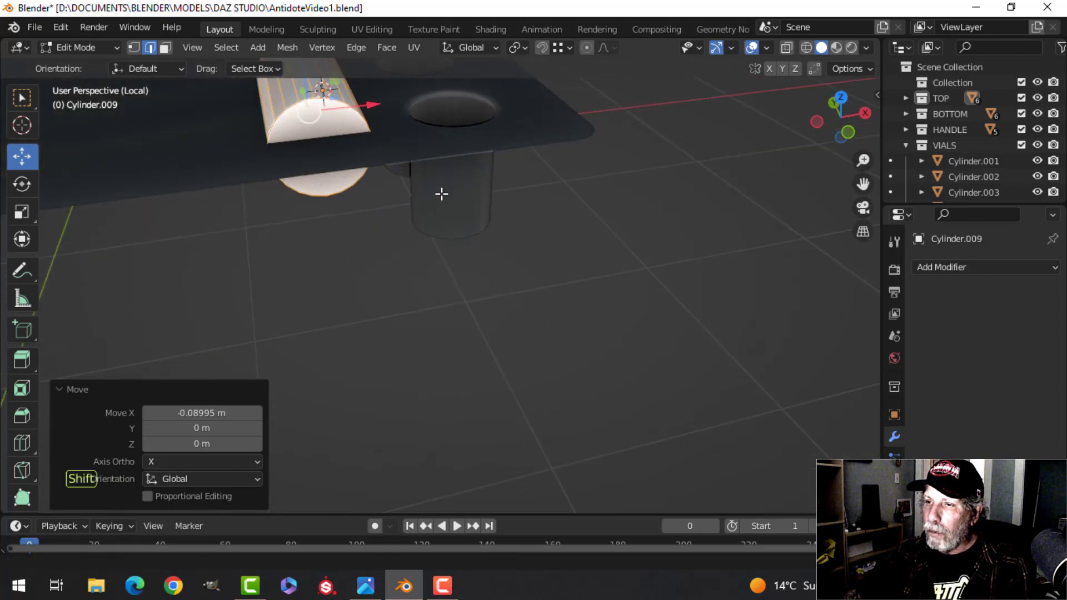
Step: Leave Edit Mode and add a Boolean modifier in Difference mode to the interior panel
{"action": "key", "text": "Tab"}
{"action": "middle_click_drag", "start_coordinate": [440, 193], "coordinate": [548, 275], "text": "shift"}
{"action": "left_click", "coordinate": [377, 171]}
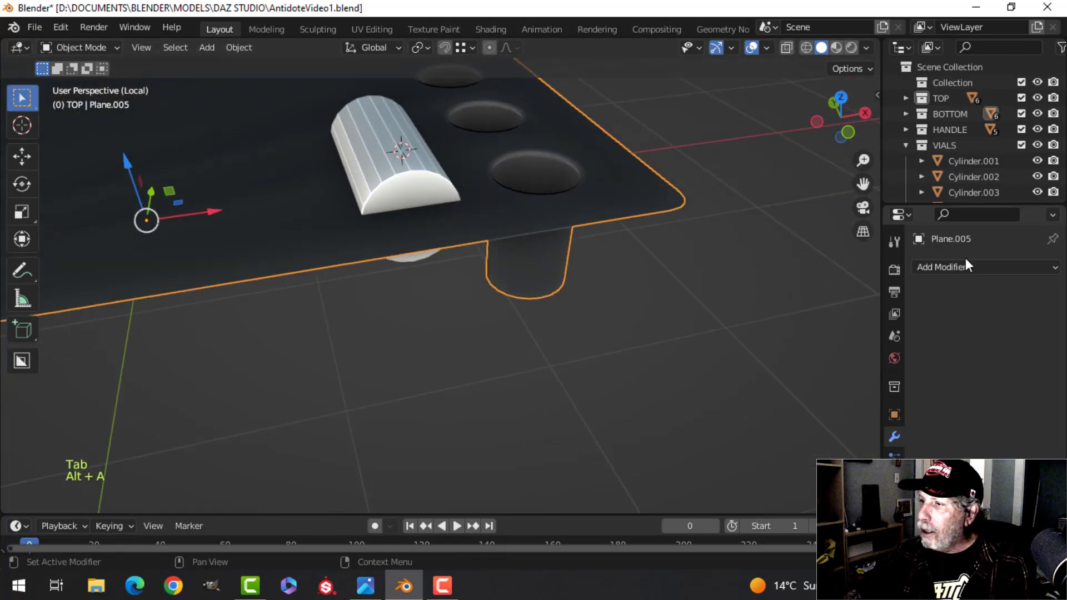
{"action": "left_click", "coordinate": [945, 268]}
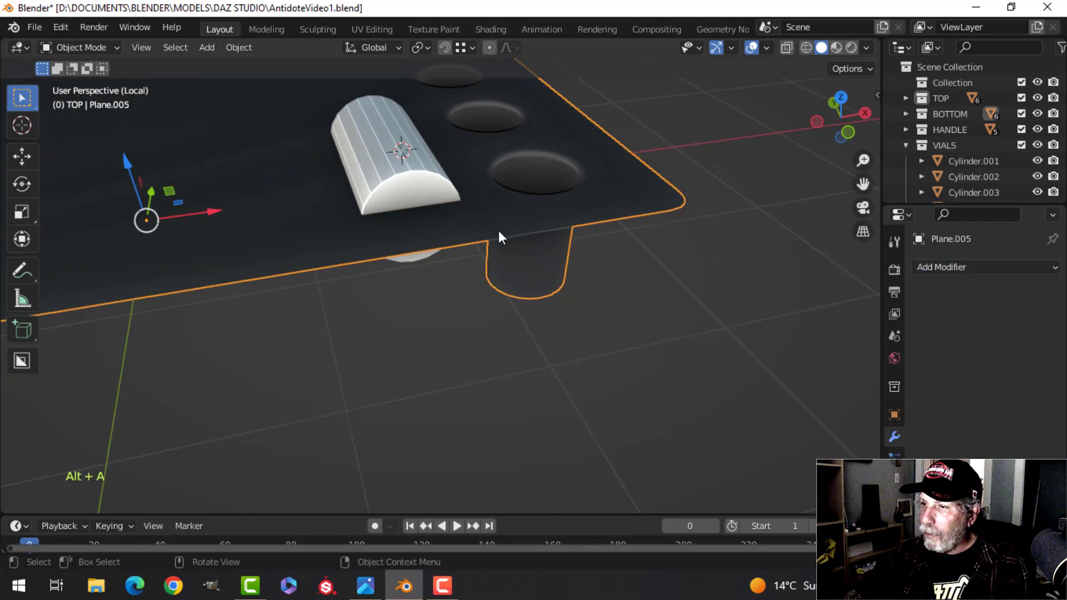
{"action": "left_click", "coordinate": [941, 278]}
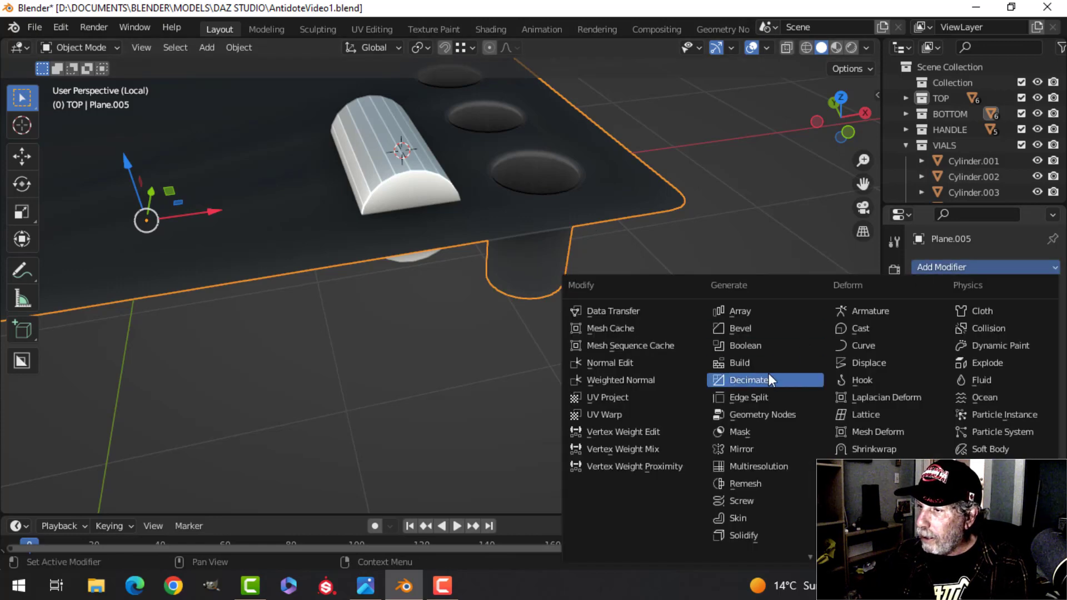
{"action": "left_click", "coordinate": [806, 349]}
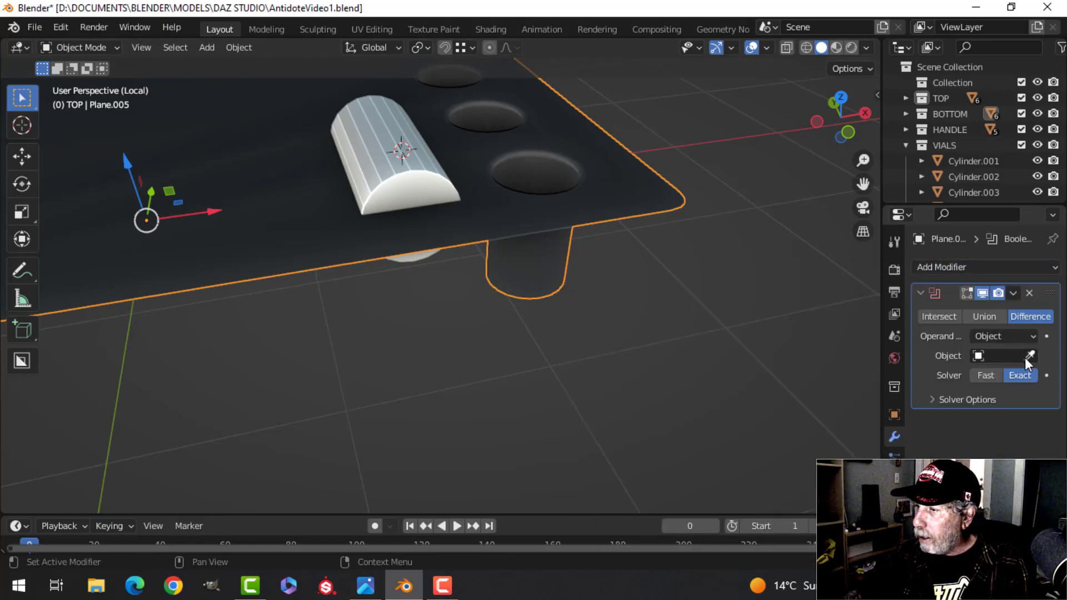
{"action": "key", "text": "Escape"}
{"action": "scroll", "coordinate": [483, 243], "scroll_direction": "up", "scroll_amount": 2}
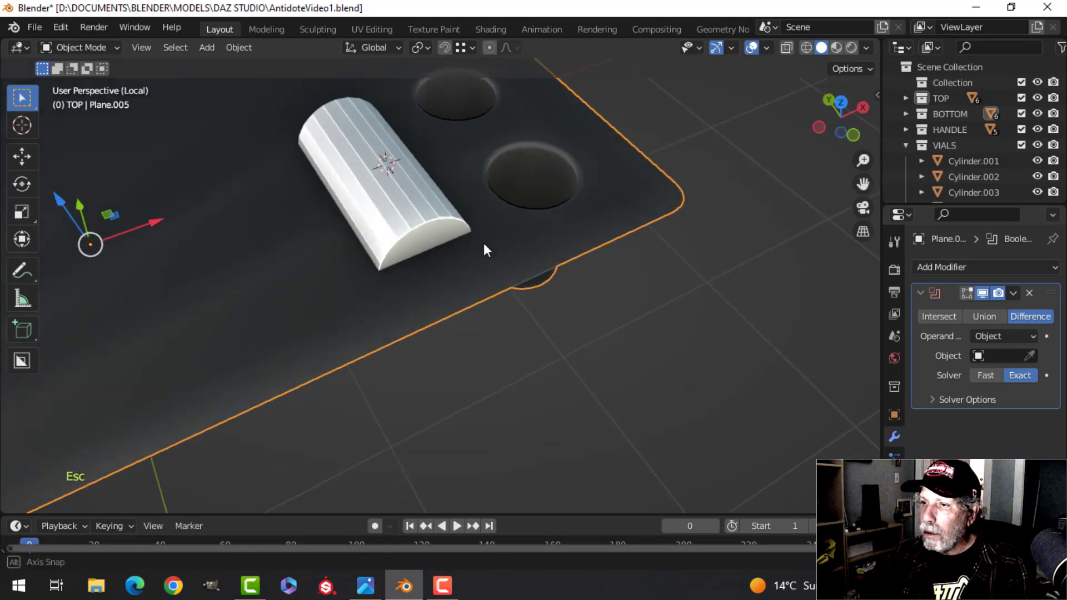
Step: Bevel both end faces of the cylinder cutter with 3 segments and a width of about 0.038 m
{"action": "left_click", "coordinate": [409, 222]}
{"action": "key", "text": "Tab"}
{"action": "scroll", "coordinate": [431, 229], "scroll_direction": "up", "scroll_amount": 3}
{"action": "key", "text": "alt+a"}
{"action": "key", "text": "3"}
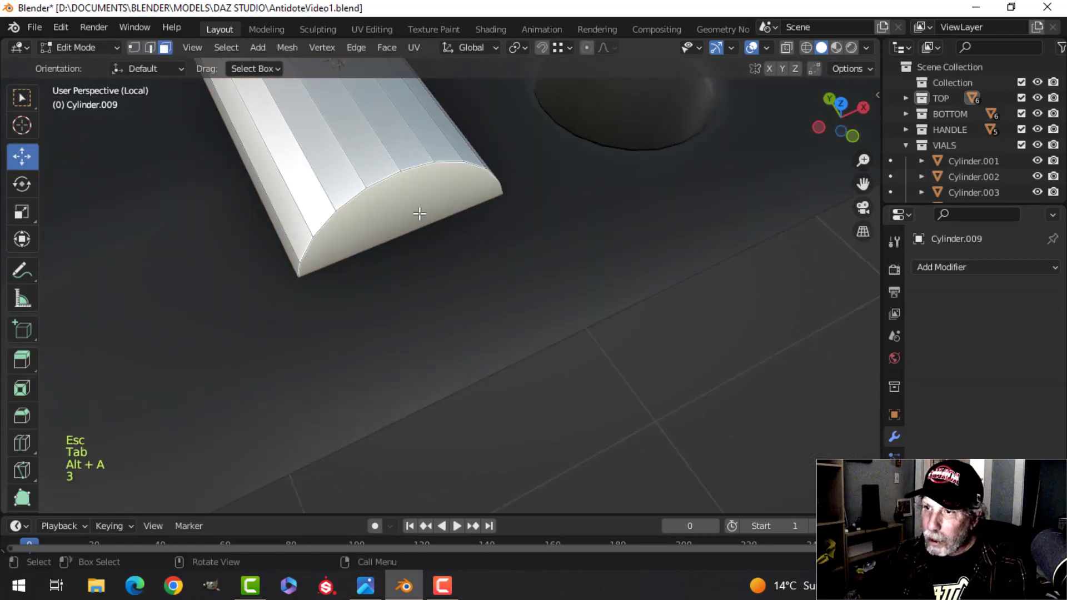
{"action": "left_click", "coordinate": [416, 216]}
{"action": "scroll", "coordinate": [414, 220], "scroll_direction": "down", "scroll_amount": 4}
{"action": "middle_click_drag", "start_coordinate": [378, 244], "coordinate": [528, 240]}
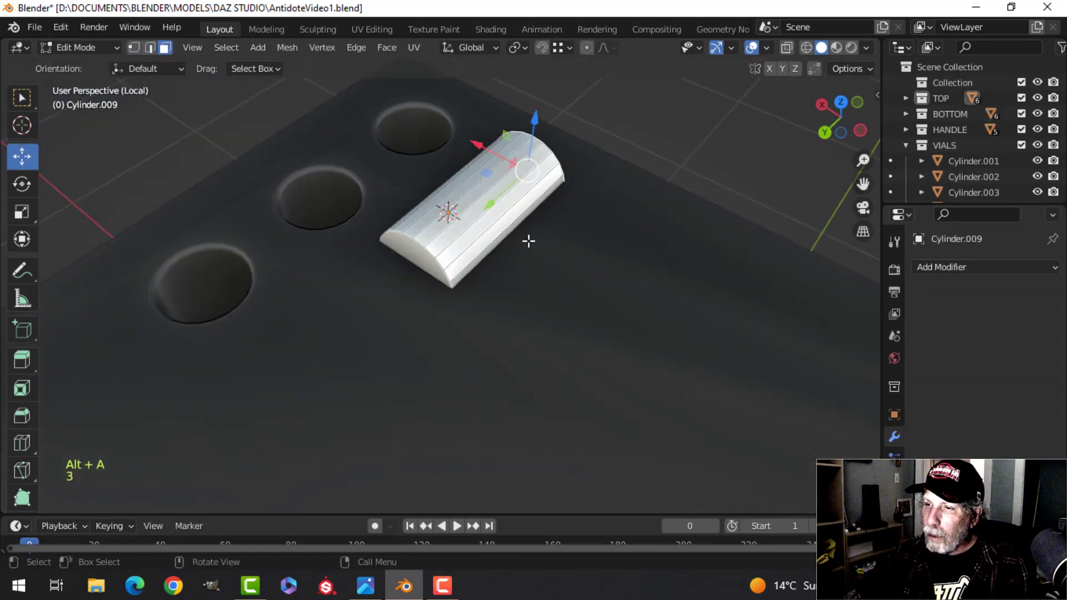
{"action": "scroll", "coordinate": [414, 253], "scroll_direction": "up", "scroll_amount": 2}
{"action": "left_click", "coordinate": [413, 255], "text": "shift"}
{"action": "key", "text": "ctrl+b"}
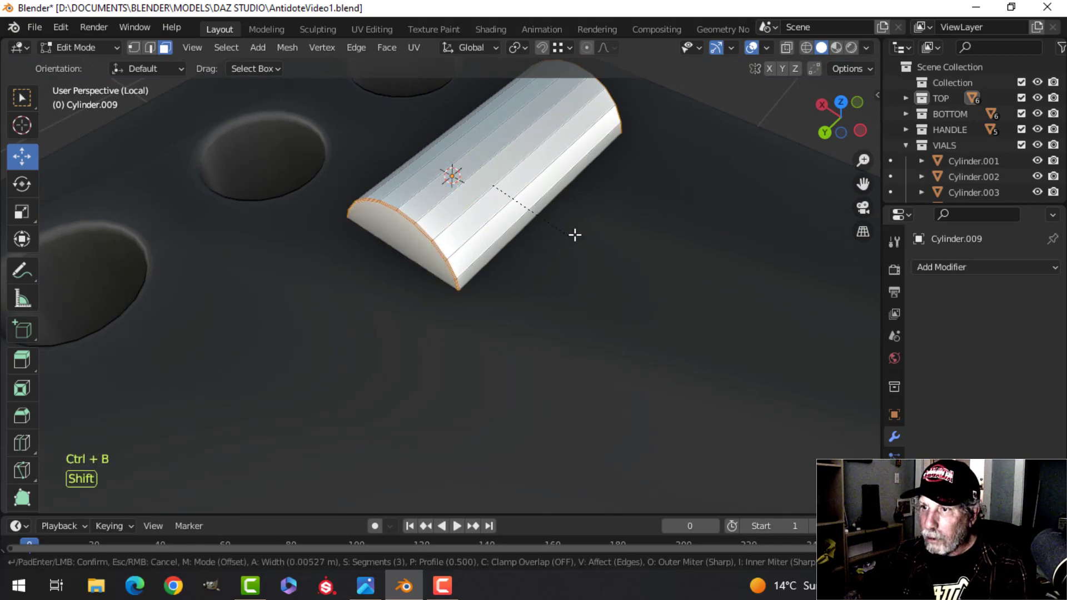
{"action": "left_click", "coordinate": [668, 208]}
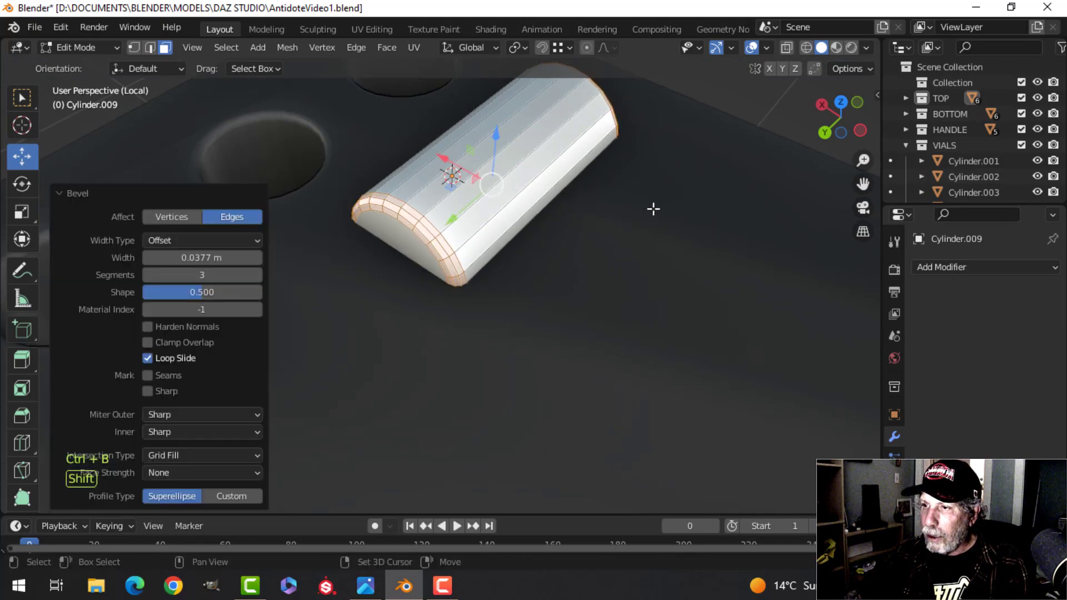
Step: Leave Edit Mode, shade the cylinder cutter smooth and deselect it
{"action": "key", "text": "Tab"}
{"action": "middle_click_drag", "start_coordinate": [653, 207], "coordinate": [389, 220]}
{"action": "left_click", "coordinate": [391, 223]}
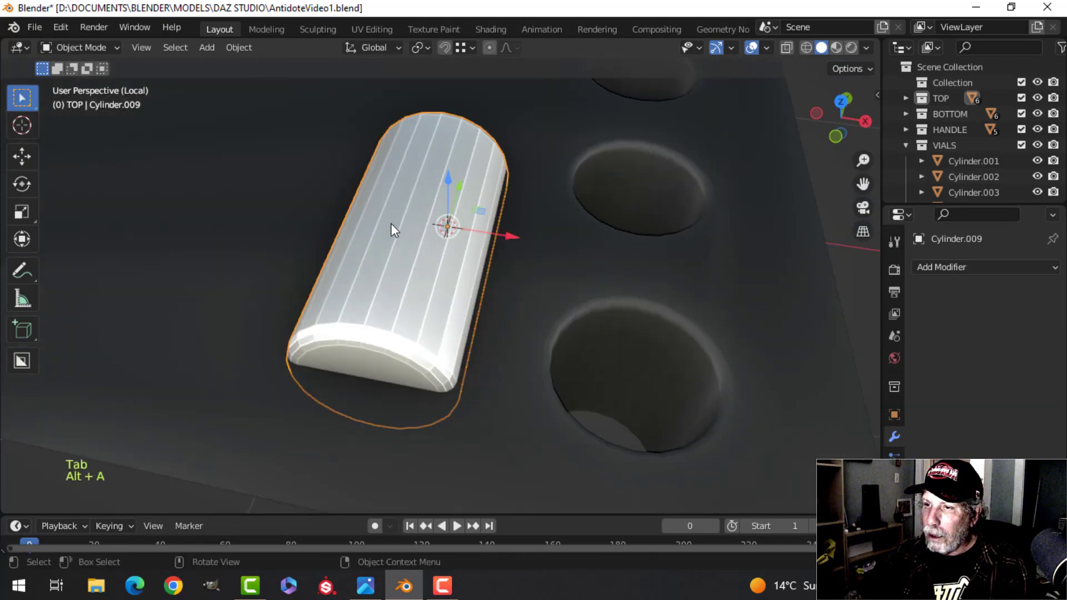
{"action": "right_click", "coordinate": [391, 224]}
{"action": "left_click", "coordinate": [391, 223]}
{"action": "key", "text": "alt+a"}
{"action": "scroll", "coordinate": [456, 290], "scroll_direction": "down", "scroll_amount": 4}
{"action": "middle_click_drag", "start_coordinate": [451, 278], "coordinate": [479, 307]}
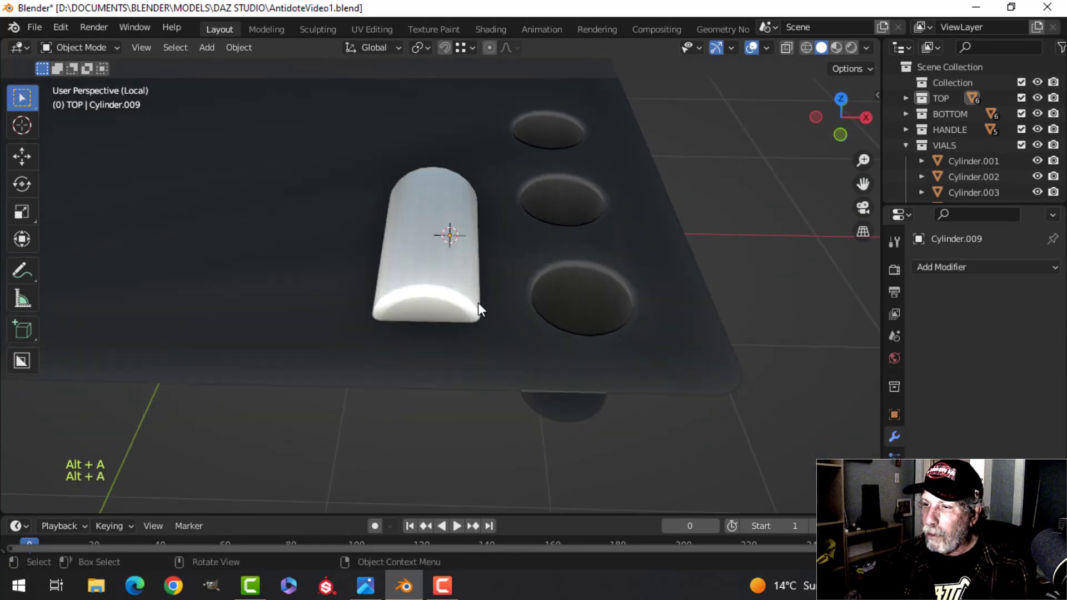
Step: Assign the cylinder as the object of the panel's Boolean Difference modifier and apply the modifier
{"action": "left_click", "coordinate": [484, 349]}
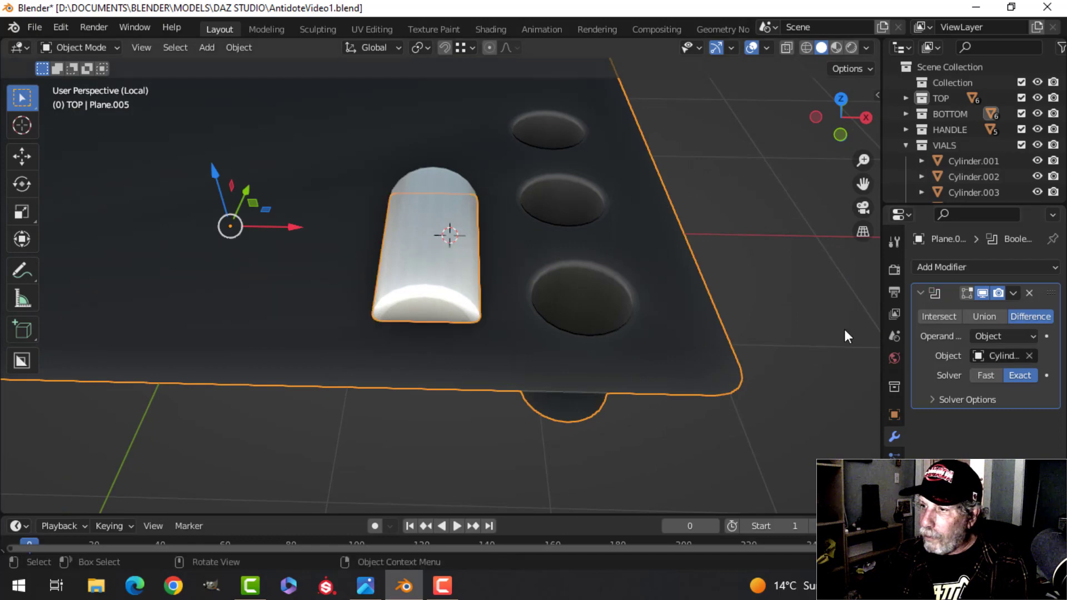
{"action": "left_click", "coordinate": [1014, 291]}
{"action": "left_click", "coordinate": [977, 309]}
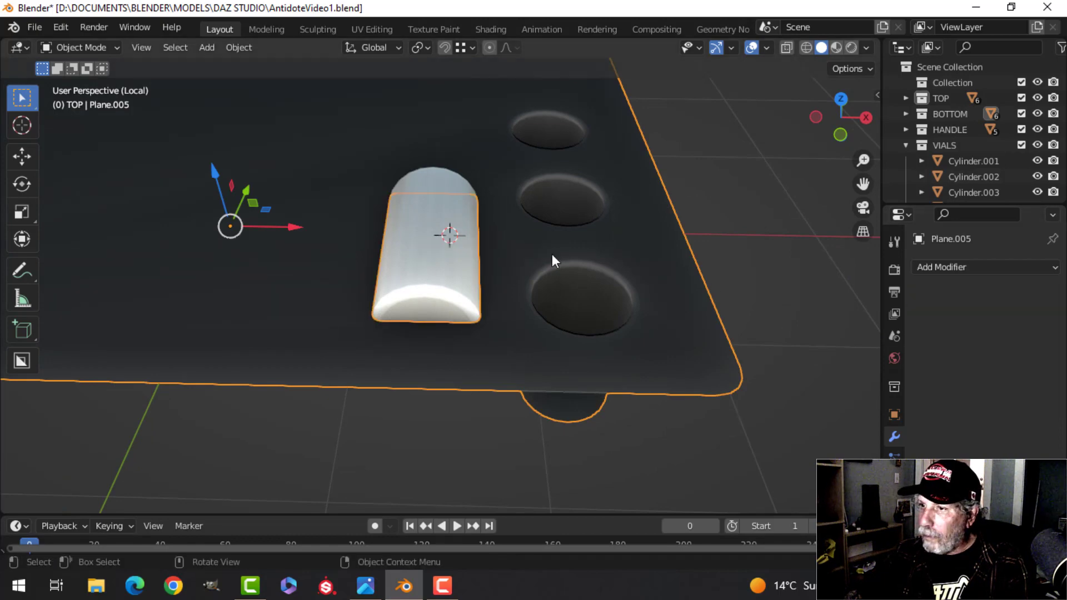
Step: Delete the cylinder cutter from the panel
{"action": "left_click", "coordinate": [442, 197]}
{"action": "middle_click_drag", "start_coordinate": [441, 195], "coordinate": [458, 265]}
{"action": "key", "text": "x"}
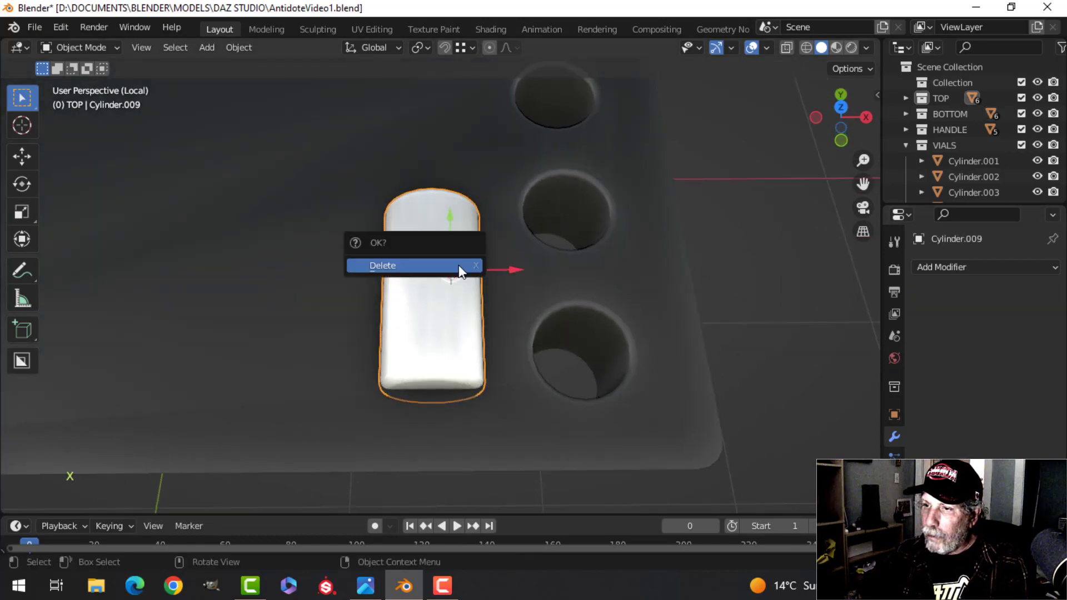
{"action": "left_click", "coordinate": [460, 268]}
{"action": "middle_click_drag", "start_coordinate": [388, 271], "coordinate": [442, 279]}
Step: Select the edge loop around the panel's new rectangular opening and extrude it downward to form the recess walls
{"action": "left_click", "coordinate": [495, 197]}
{"action": "key", "text": "Tab"}
{"action": "scroll", "coordinate": [389, 202], "scroll_direction": "up", "scroll_amount": 3}
{"action": "key", "text": "alt+a"}
{"action": "middle_click_drag", "start_coordinate": [442, 279], "coordinate": [444, 246]}
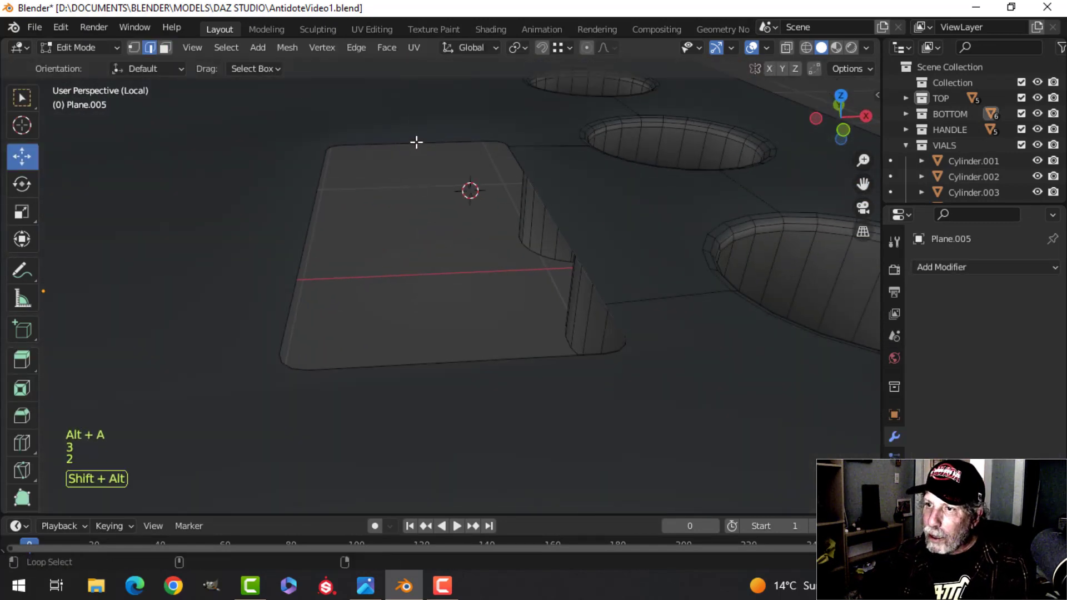
{"action": "left_click", "coordinate": [417, 142], "text": "alt+shift"}
{"action": "scroll", "coordinate": [461, 196], "scroll_direction": "down", "scroll_amount": 3}
{"action": "middle_click_drag", "start_coordinate": [511, 220], "coordinate": [441, 241]}
{"action": "key", "text": "e"}
{"action": "left_click", "coordinate": [400, 218]}
Step: Scale the recess's lower edge loop inward, fill it with a floor face and deselect everything
{"action": "key", "text": "s"}
{"action": "left_click", "coordinate": [454, 264]}
{"action": "key", "text": "f"}
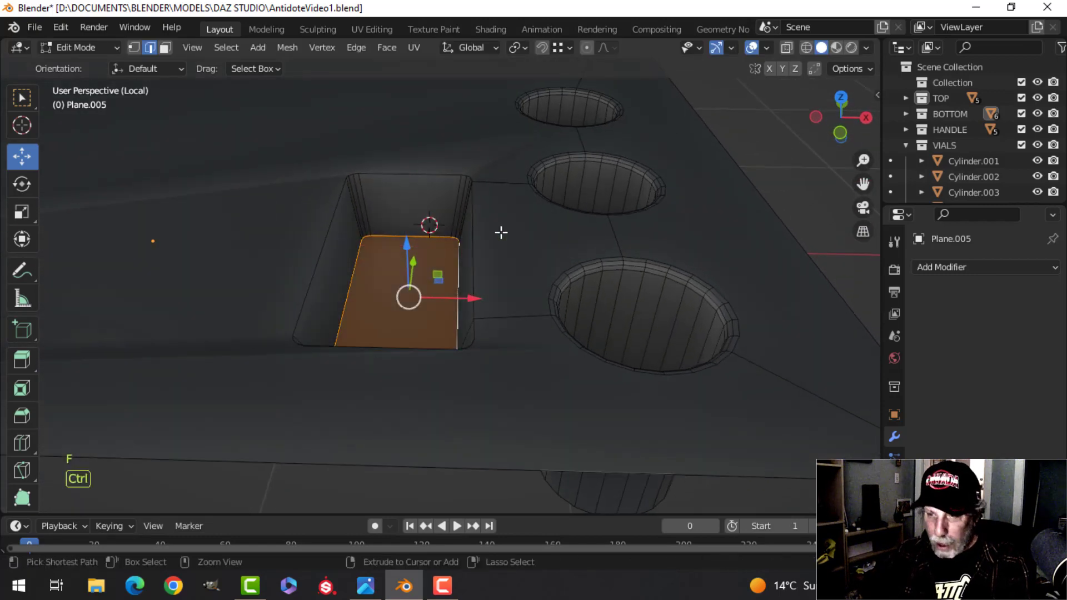
{"action": "key", "text": "ctrl+b"}
{"action": "key", "text": "Escape"}
{"action": "scroll", "coordinate": [504, 242], "scroll_direction": "up", "scroll_amount": 2}
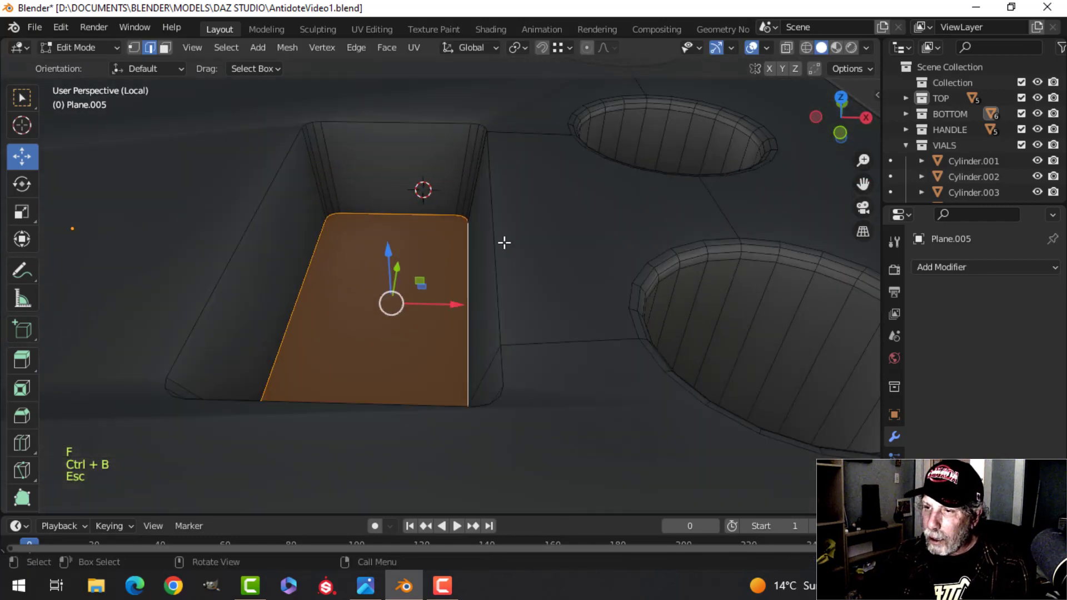
{"action": "key", "text": "alt+a"}
{"action": "middle_click_drag", "start_coordinate": [504, 242], "coordinate": [479, 226]}
{"action": "scroll", "coordinate": [472, 226], "scroll_direction": "down", "scroll_amount": 4}
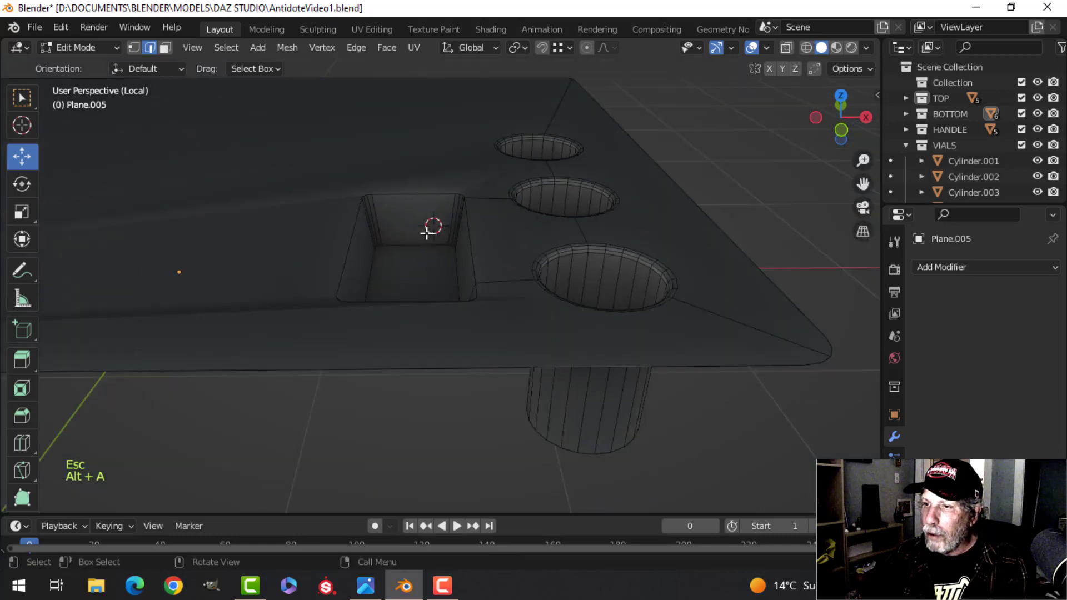
Step: Bevel the rectangular recess's upper rim narrowly with three segments, deselect the panel and return to the full scene
{"action": "key", "text": "Tab"}
{"action": "key", "text": "Tab"}
{"action": "scroll", "coordinate": [397, 221], "scroll_direction": "up", "scroll_amount": 3}
{"action": "key", "text": "alt+a"}
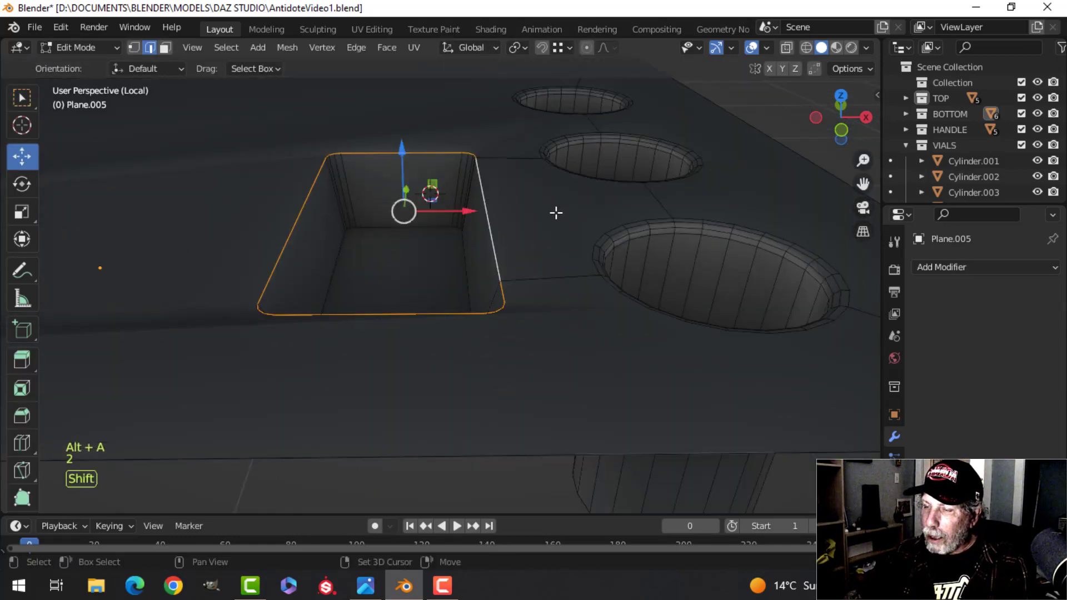
{"action": "middle_click_drag", "start_coordinate": [556, 212], "coordinate": [543, 236], "text": "shift"}
{"action": "key", "text": "ctrl+b"}
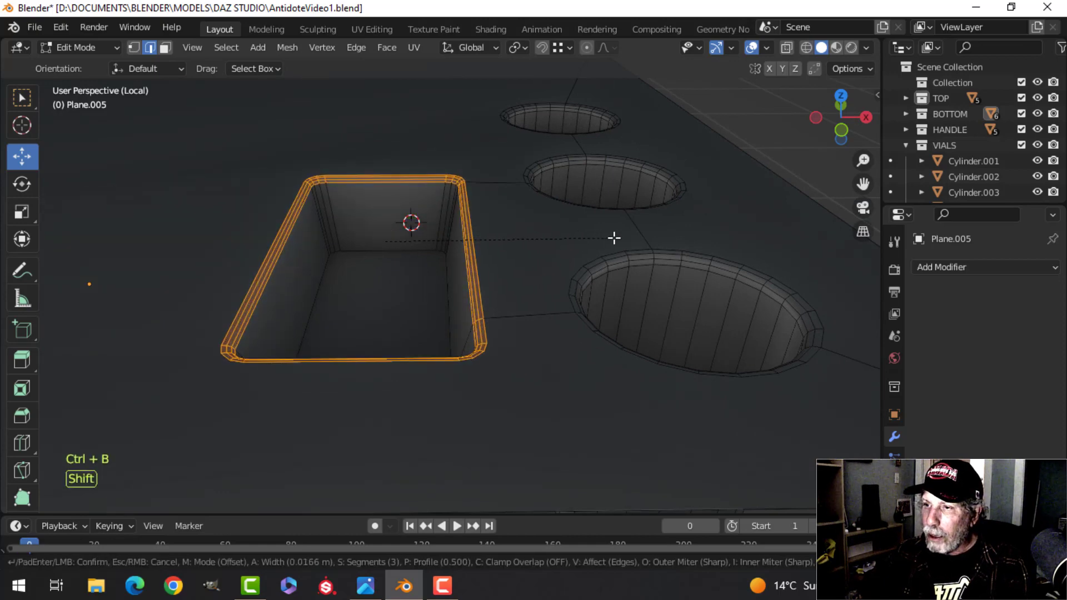
{"action": "left_click", "coordinate": [557, 238]}
{"action": "key", "text": "Tab"}
{"action": "scroll", "coordinate": [475, 239], "scroll_direction": "down", "scroll_amount": 3}
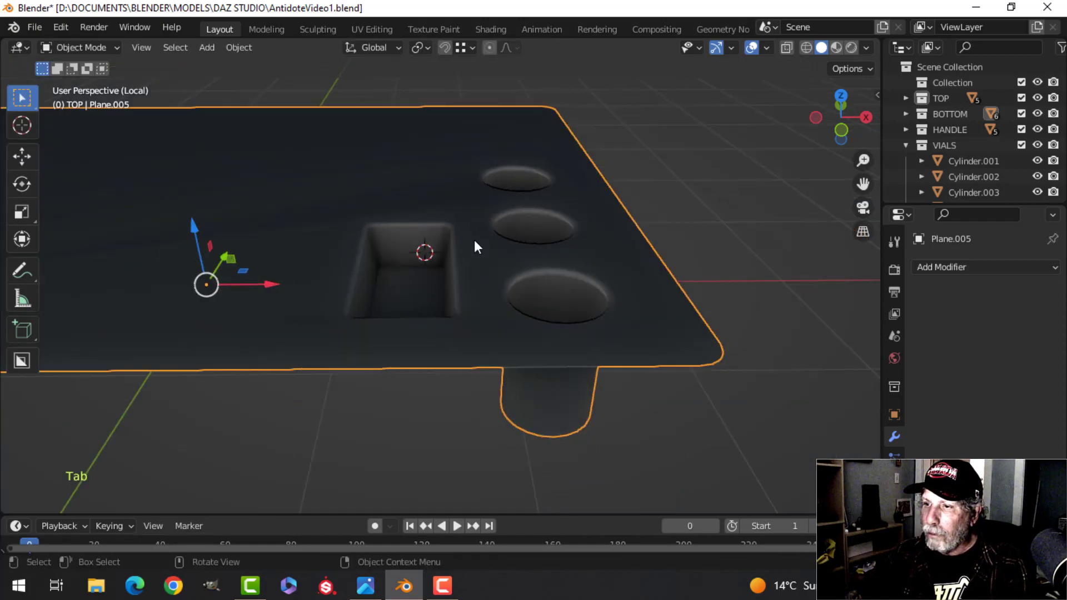
{"action": "scroll", "coordinate": [479, 286], "scroll_direction": "up", "scroll_amount": 3}
{"action": "key", "text": "alt+a"}
{"action": "key", "text": "slash"}
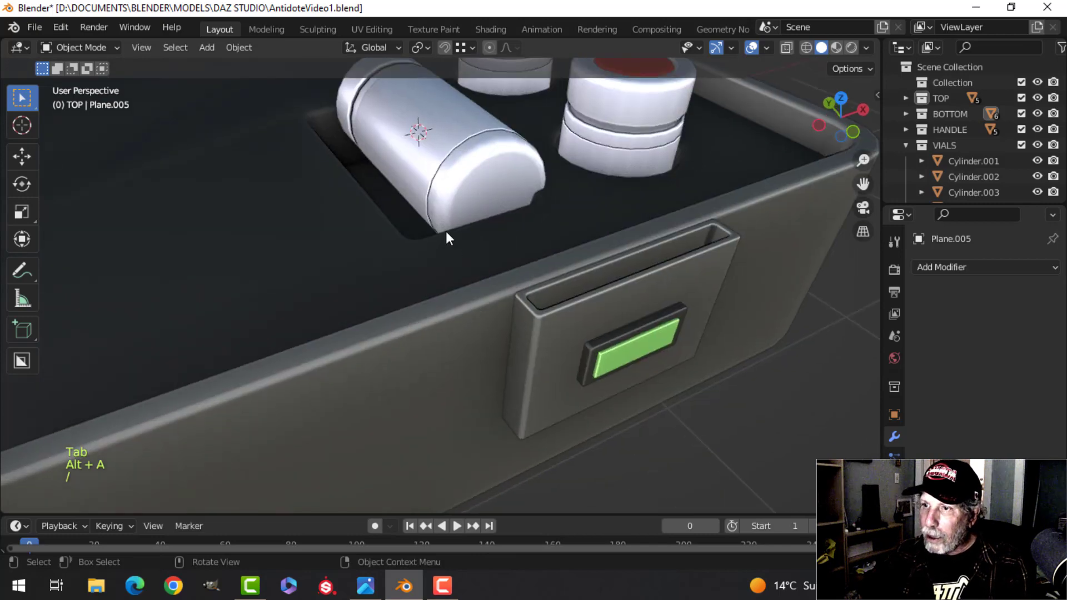
Step: Try to move the lying vial's body mesh in Edit Mode
{"action": "scroll", "coordinate": [445, 229], "scroll_direction": "down", "scroll_amount": 1}
{"action": "mouse_move", "coordinate": [442, 200]}
{"action": "middle_mouse_down"}
{"action": "mouse_move", "coordinate": [416, 249]}
{"action": "mouse_move", "coordinate": [430, 212]}
{"action": "middle_mouse_up"}
{"action": "left_click", "coordinate": [424, 230]}
{"action": "key", "text": "Tab"}
{"action": "key", "text": "a"}
{"action": "left_click_drag", "start_coordinate": [448, 117], "coordinate": [437, 136]}
{"action": "key", "text": "ctrl+z"}
Step: Move the lying vial about -0.088 m along X and nudge it slightly to fit the rectangular recess
{"action": "middle_click_drag", "start_coordinate": [474, 168], "coordinate": [334, 206]}
{"action": "middle_click_drag", "start_coordinate": [593, 192], "coordinate": [369, 252], "text": "shift"}
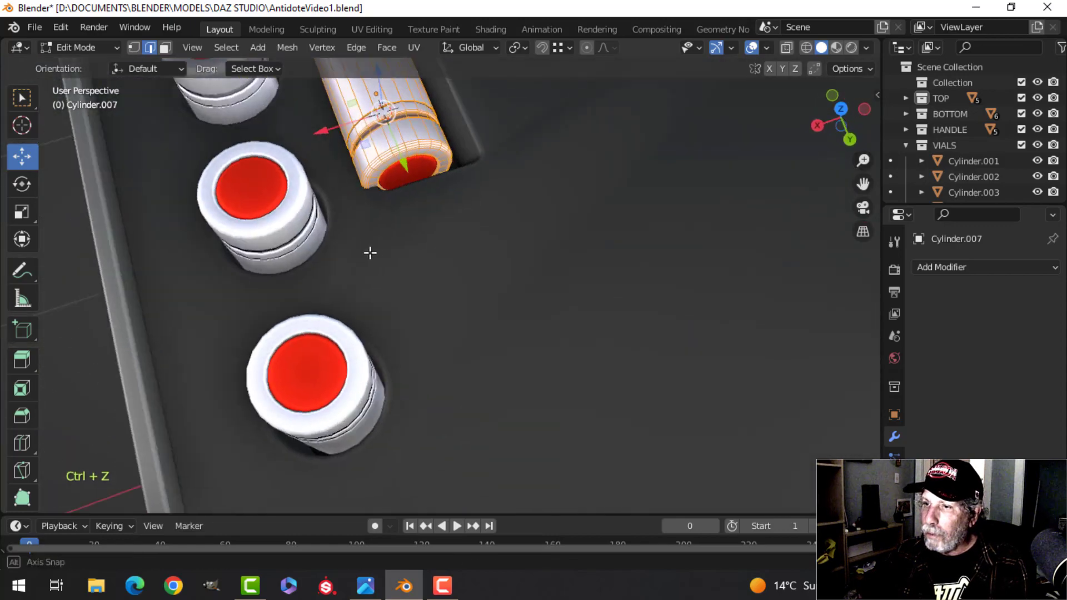
{"action": "scroll", "coordinate": [391, 159], "scroll_direction": "up", "scroll_amount": 3}
{"action": "middle_click_drag", "start_coordinate": [410, 125], "coordinate": [388, 269], "text": "shift"}
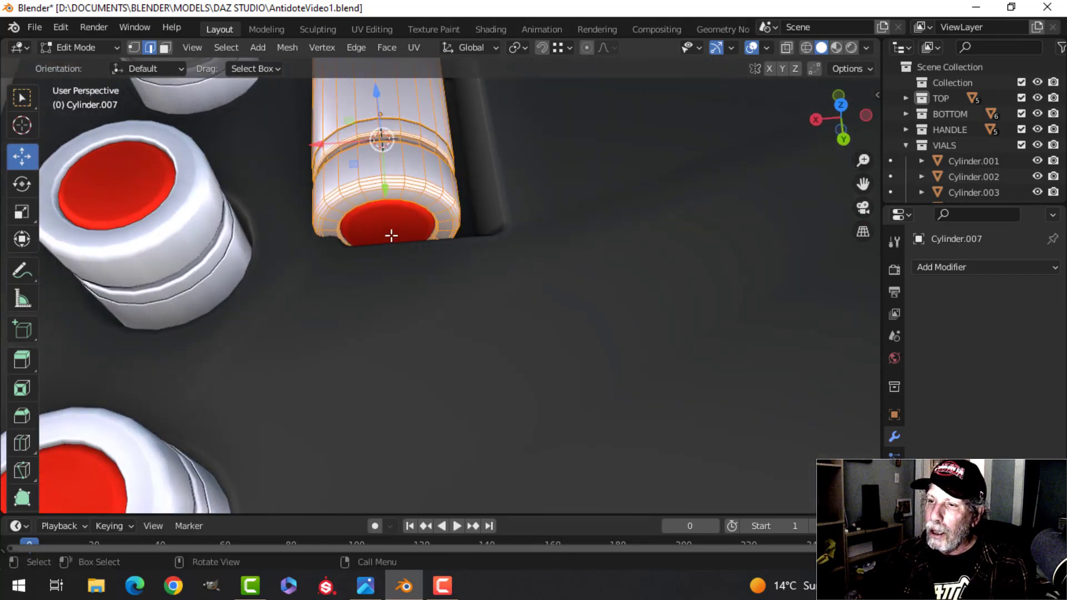
{"action": "key", "text": "Tab"}
{"action": "left_click", "coordinate": [401, 209]}
{"action": "left_click_drag", "start_coordinate": [310, 118], "coordinate": [348, 119]}
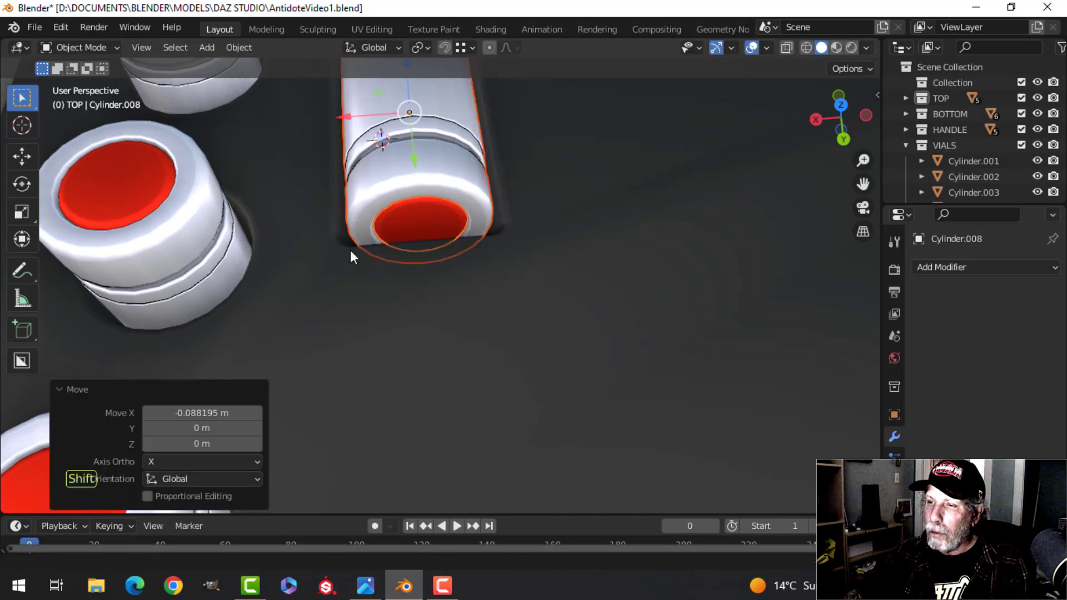
{"action": "middle_click_drag", "start_coordinate": [350, 250], "coordinate": [479, 281]}
{"action": "left_click_drag", "start_coordinate": [443, 201], "coordinate": [443, 211]}
{"action": "middle_click_drag", "start_coordinate": [392, 283], "coordinate": [524, 332]}
{"action": "key", "text": "alt+a"}
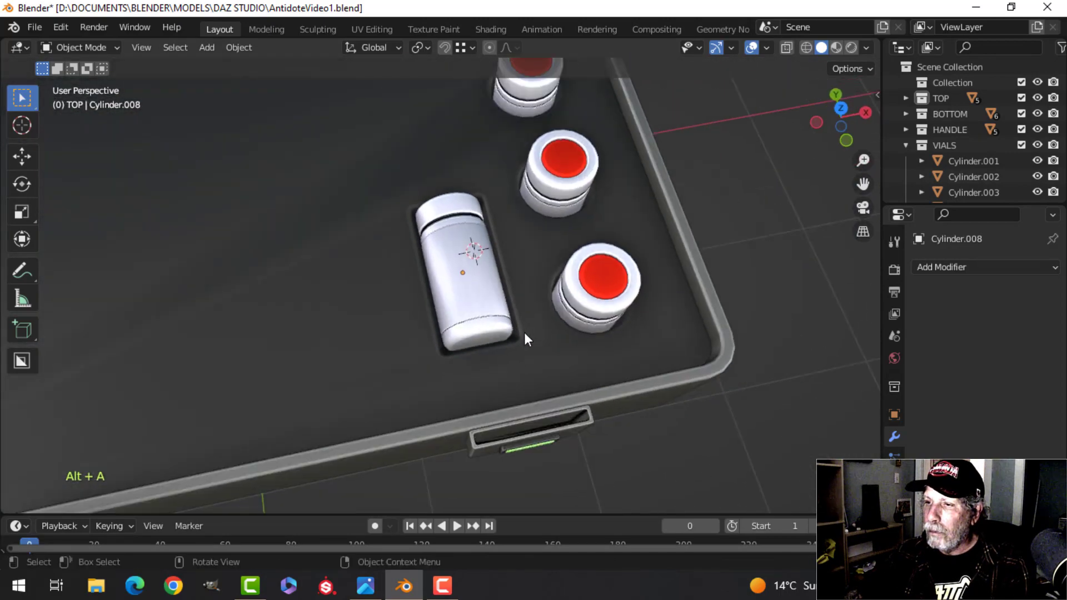
Step: Add a Weighted Normal modifier to the briefcase's interior panel, open its mesh data properties and deselect it
{"action": "scroll", "coordinate": [522, 333], "scroll_direction": "down", "scroll_amount": 4}
{"action": "middle_click_drag", "start_coordinate": [392, 344], "coordinate": [440, 310], "text": "shift"}
{"action": "left_click", "coordinate": [440, 306]}
{"action": "left_click", "coordinate": [948, 269]}
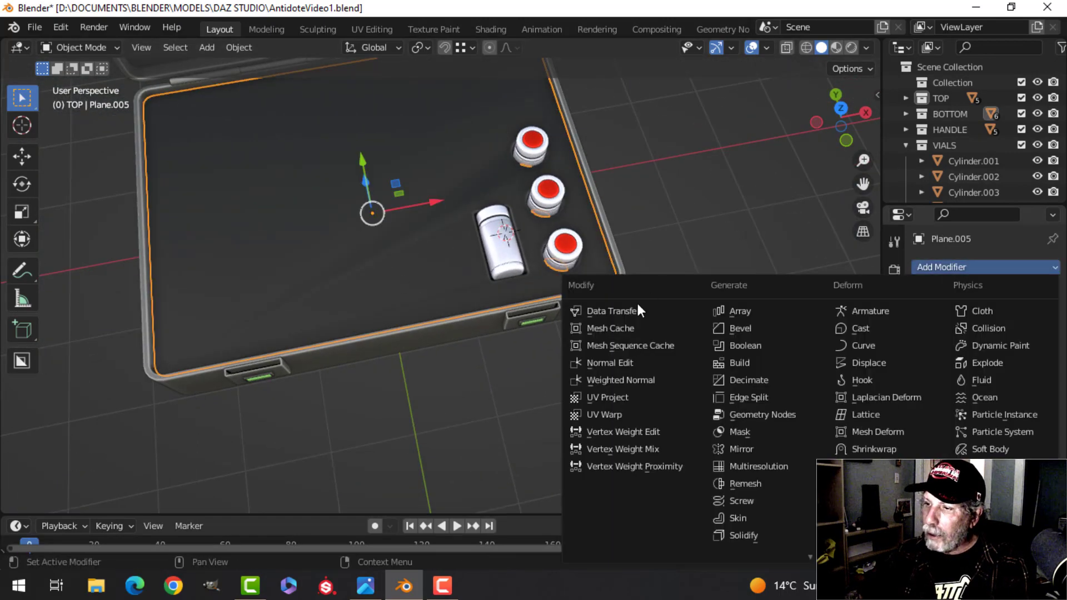
{"action": "left_click", "coordinate": [633, 380]}
{"action": "left_click", "coordinate": [894, 523]}
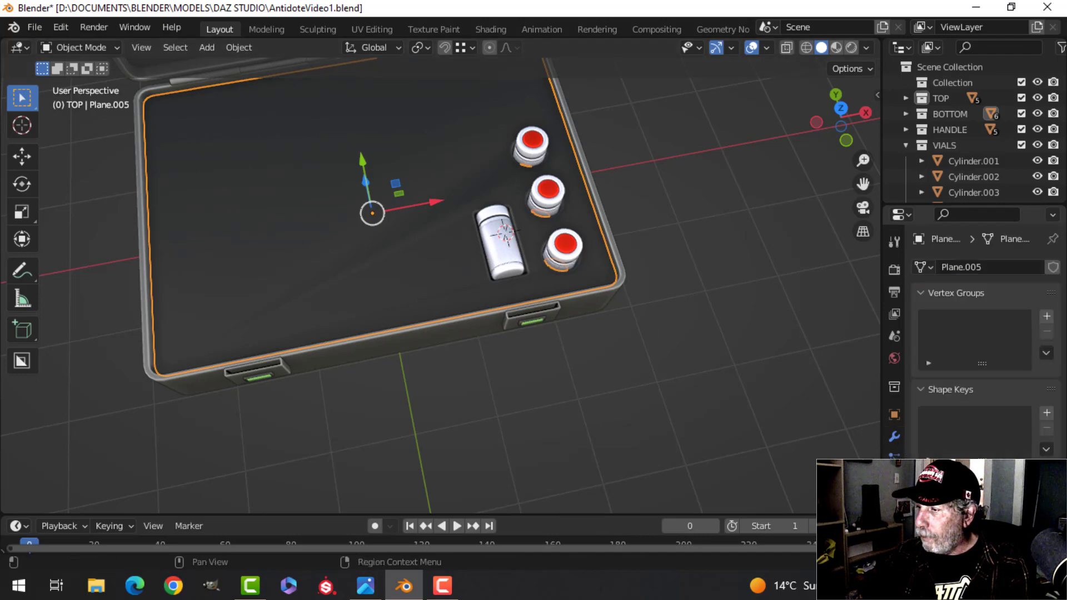
{"action": "scroll", "coordinate": [964, 481], "scroll_direction": "down", "scroll_amount": 4}
{"action": "scroll", "coordinate": [499, 272], "scroll_direction": "up", "scroll_amount": 3}
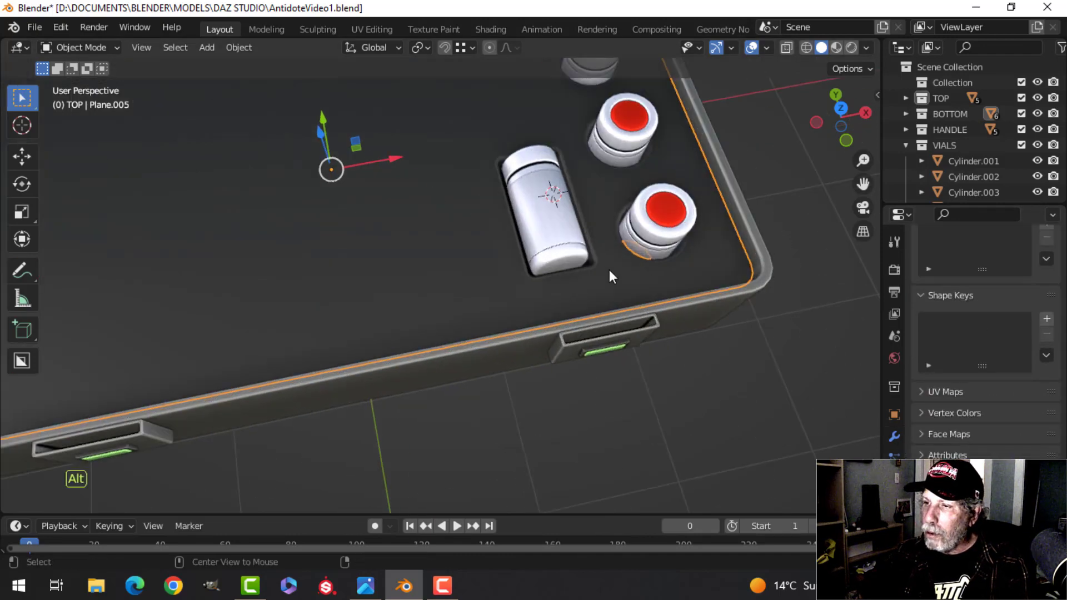
{"action": "key", "text": "alt+a"}
Step: Examine the lying and standing vials and their beveled recesses in the open briefcase from several angles
{"action": "middle_click_drag", "start_coordinate": [609, 269], "coordinate": [473, 258]}
{"action": "scroll", "coordinate": [529, 259], "scroll_direction": "down", "scroll_amount": 4}
{"action": "middle_click_drag", "start_coordinate": [473, 258], "coordinate": [346, 255]}
{"action": "scroll", "coordinate": [431, 296], "scroll_direction": "up", "scroll_amount": 2}
{"action": "scroll", "coordinate": [486, 269], "scroll_direction": "up", "scroll_amount": 4}
{"action": "scroll", "coordinate": [495, 208], "scroll_direction": "down", "scroll_amount": 3}
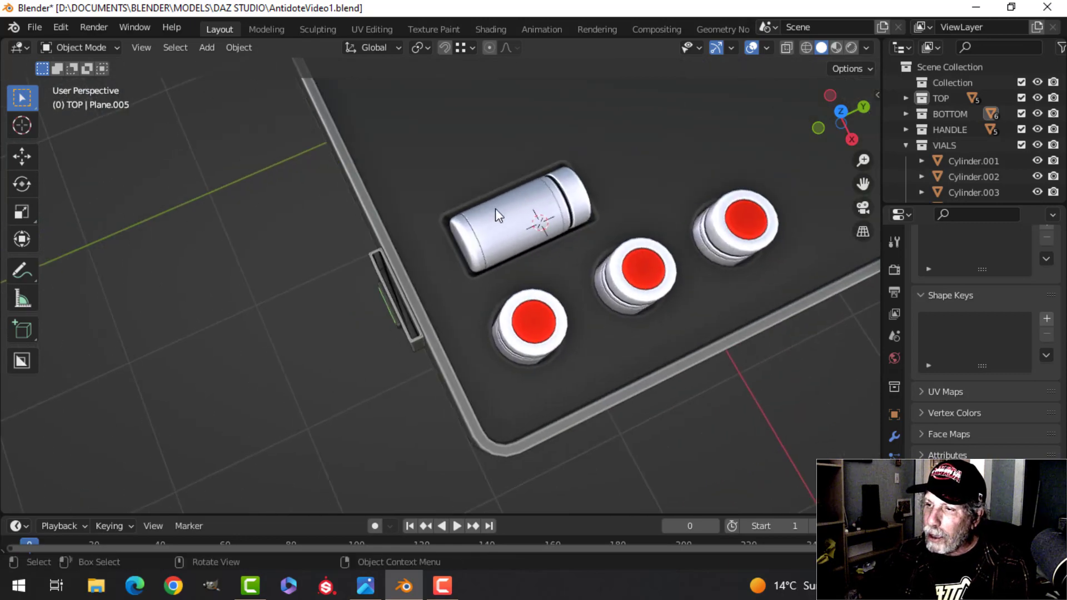
{"action": "middle_click_drag", "start_coordinate": [495, 208], "coordinate": [607, 151]}
{"action": "scroll", "coordinate": [606, 156], "scroll_direction": "down", "scroll_amount": 3}
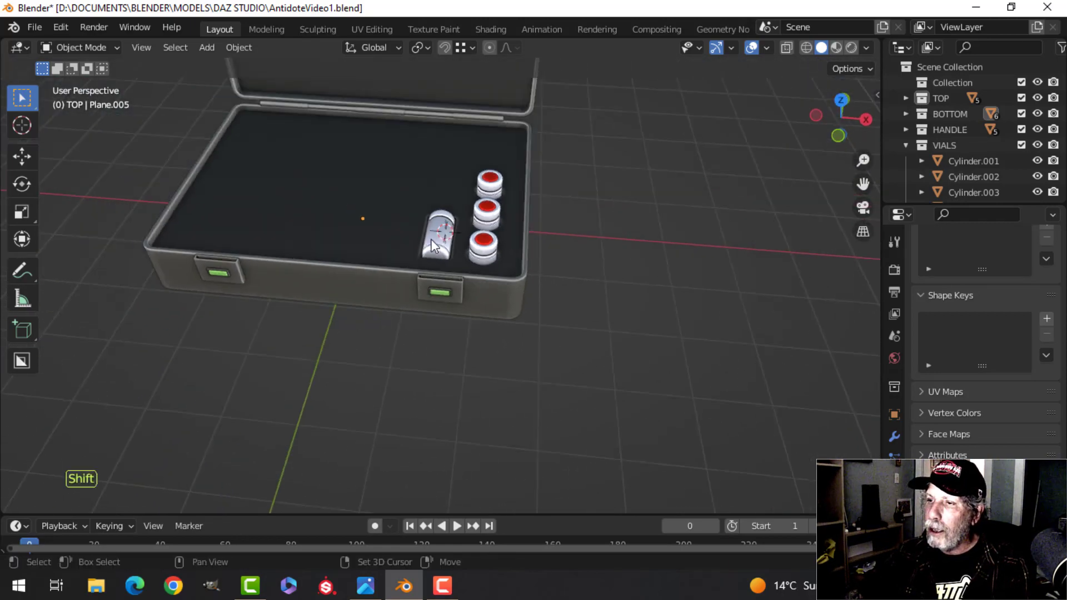
{"action": "middle_click_drag", "start_coordinate": [431, 239], "coordinate": [467, 244], "text": "shift"}
{"action": "middle_click_drag", "start_coordinate": [467, 245], "coordinate": [381, 231]}
{"action": "scroll", "coordinate": [445, 231], "scroll_direction": "up", "scroll_amount": 3}
{"action": "middle_click_drag", "start_coordinate": [505, 230], "coordinate": [433, 288], "text": "shift"}
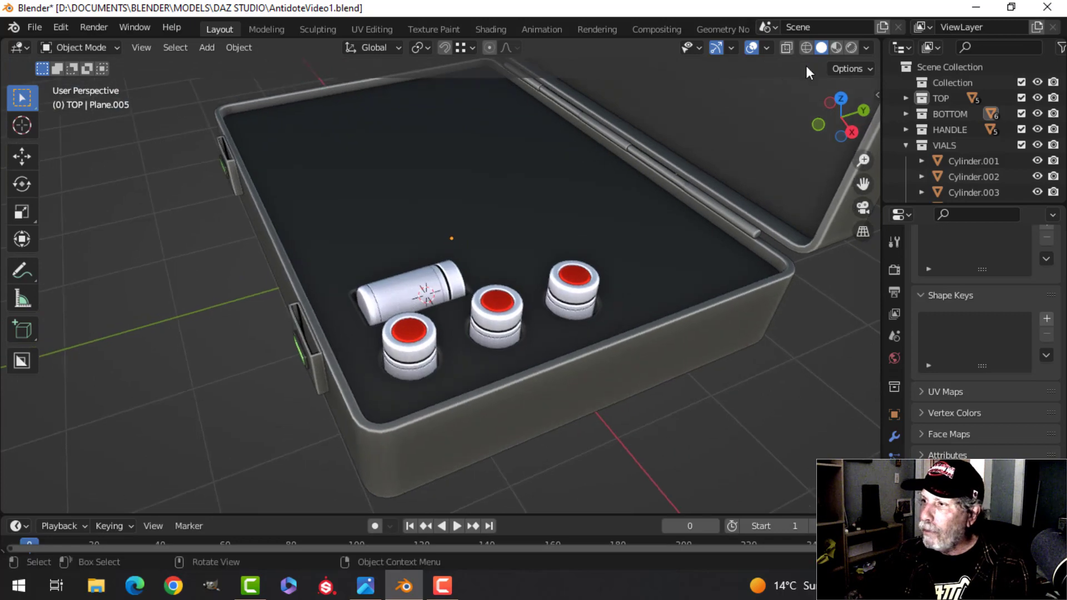
{"action": "left_click", "coordinate": [863, 49]}
{"action": "scroll", "coordinate": [440, 233], "scroll_direction": "up", "scroll_amount": 2}
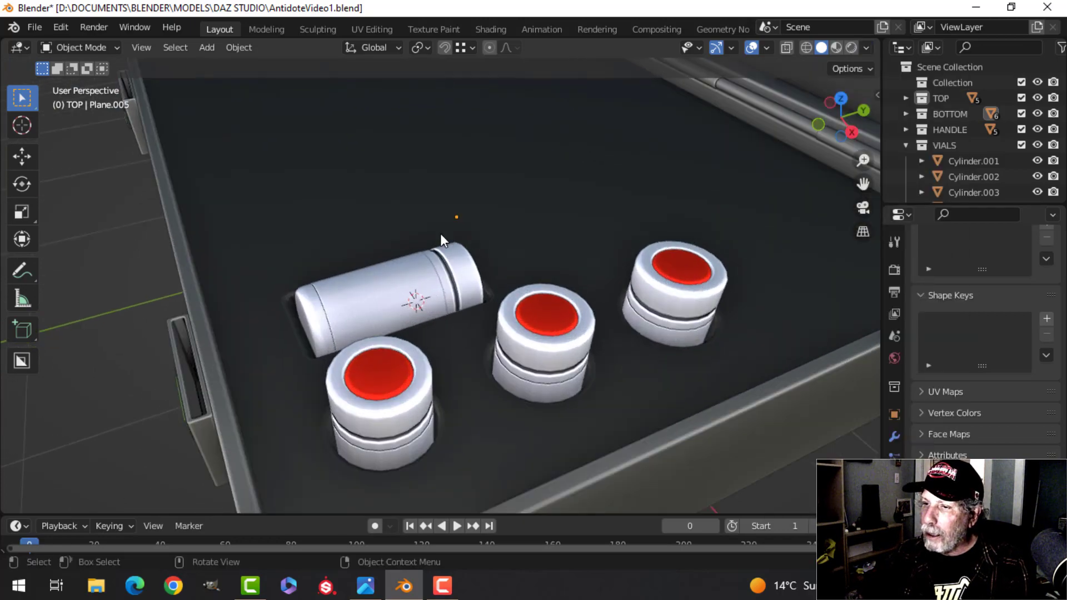
{"action": "middle_click_drag", "start_coordinate": [429, 229], "coordinate": [516, 225]}
{"action": "scroll", "coordinate": [465, 230], "scroll_direction": "down", "scroll_amount": 5}
{"action": "scroll", "coordinate": [356, 256], "scroll_direction": "up", "scroll_amount": 3}
{"action": "scroll", "coordinate": [456, 252], "scroll_direction": "up", "scroll_amount": 2}
{"action": "scroll", "coordinate": [475, 233], "scroll_direction": "up", "scroll_amount": 2}
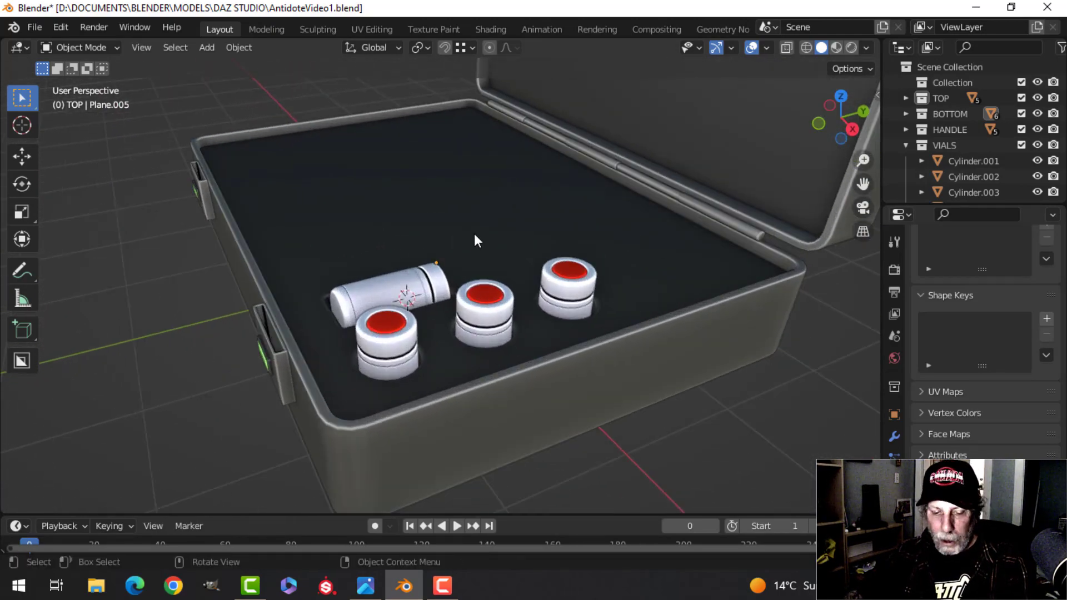
Step: Save the file and collapse the VIALS collection
{"action": "scroll", "coordinate": [474, 233], "scroll_direction": "down", "scroll_amount": 2}
{"action": "key", "text": "ctrl+s"}
{"action": "middle_click_drag", "start_coordinate": [484, 226], "coordinate": [409, 266]}
{"action": "scroll", "coordinate": [302, 332], "scroll_direction": "down", "scroll_amount": 5}
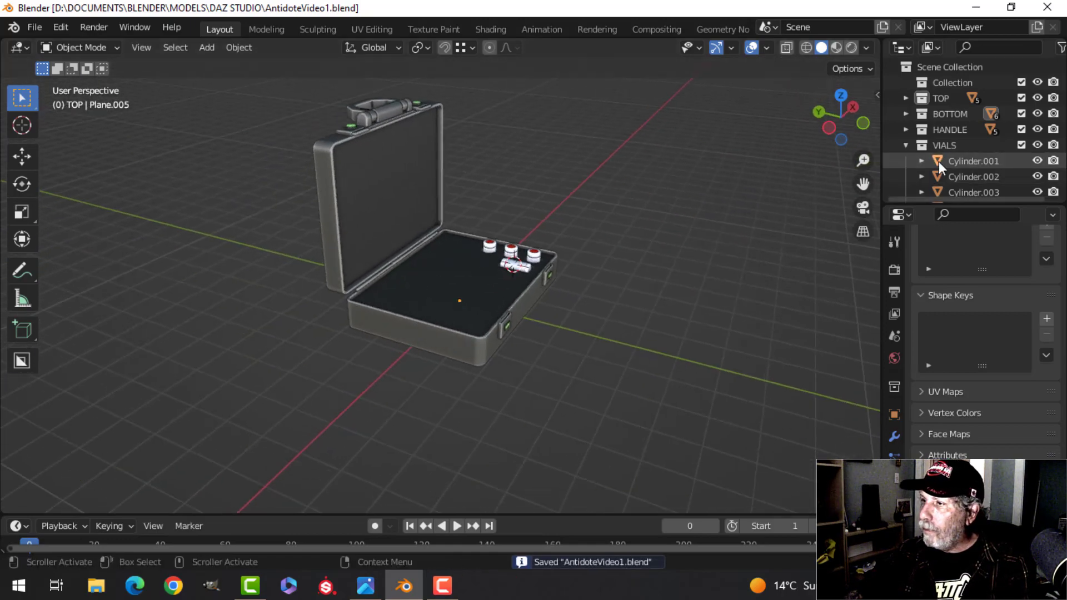
{"action": "left_click", "coordinate": [904, 146]}
{"action": "scroll", "coordinate": [625, 256], "scroll_direction": "up", "scroll_amount": 1}
{"action": "scroll", "coordinate": [623, 256], "scroll_direction": "down", "scroll_amount": 4}
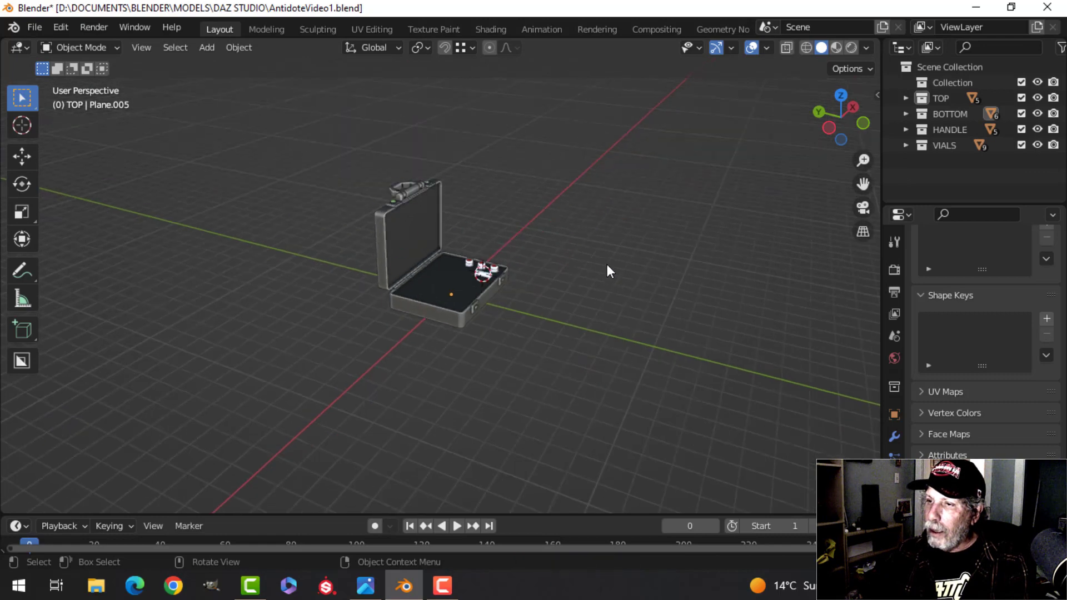
Step: Duplicate the entire briefcase with its vials and move the copy about 7.75 m along X
{"action": "key", "text": "a"}
{"action": "middle_click_drag", "start_coordinate": [607, 265], "coordinate": [482, 240]}
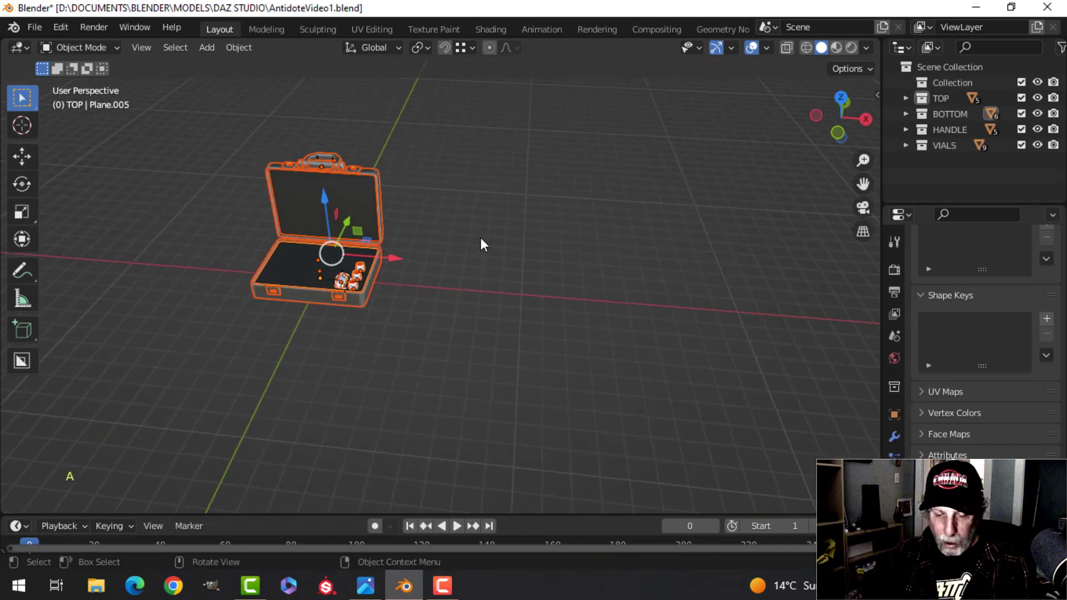
{"action": "key", "text": "shift+d"}
{"action": "right_click", "coordinate": [426, 257]}
{"action": "left_click_drag", "start_coordinate": [396, 258], "coordinate": [555, 255]}
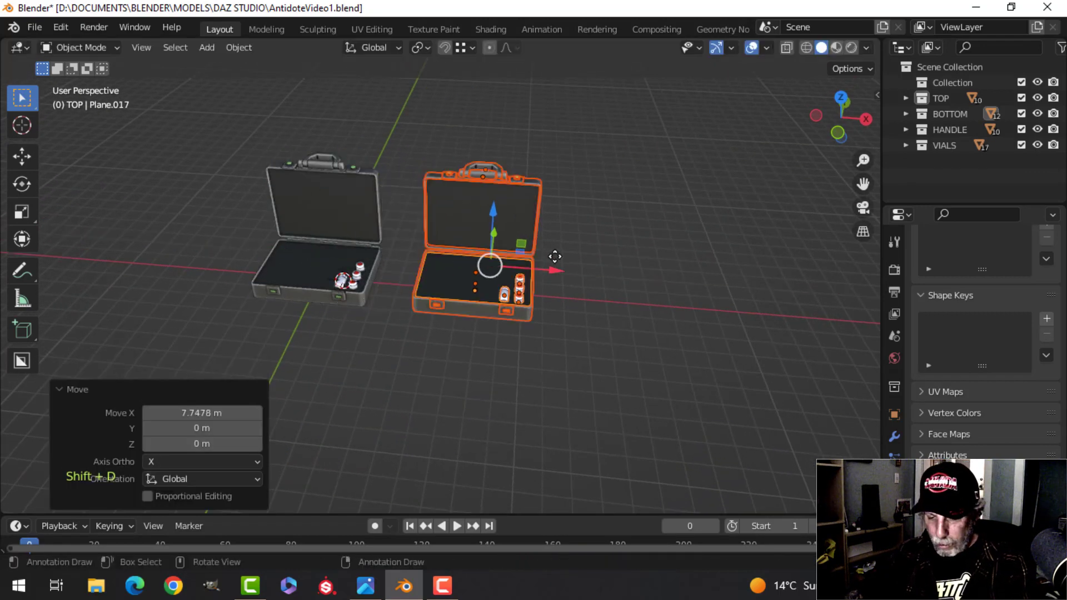
Step: Move the duplicated briefcase into a new collection named case2
{"action": "key", "text": "m"}
{"action": "left_click", "coordinate": [555, 257]}
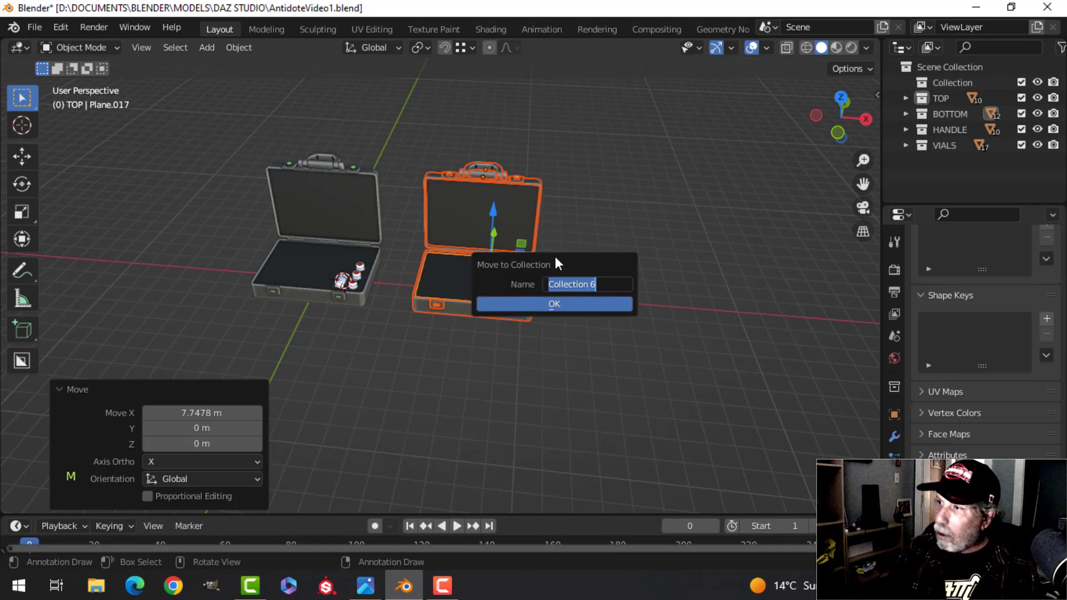
{"action": "type", "text": "case2"}
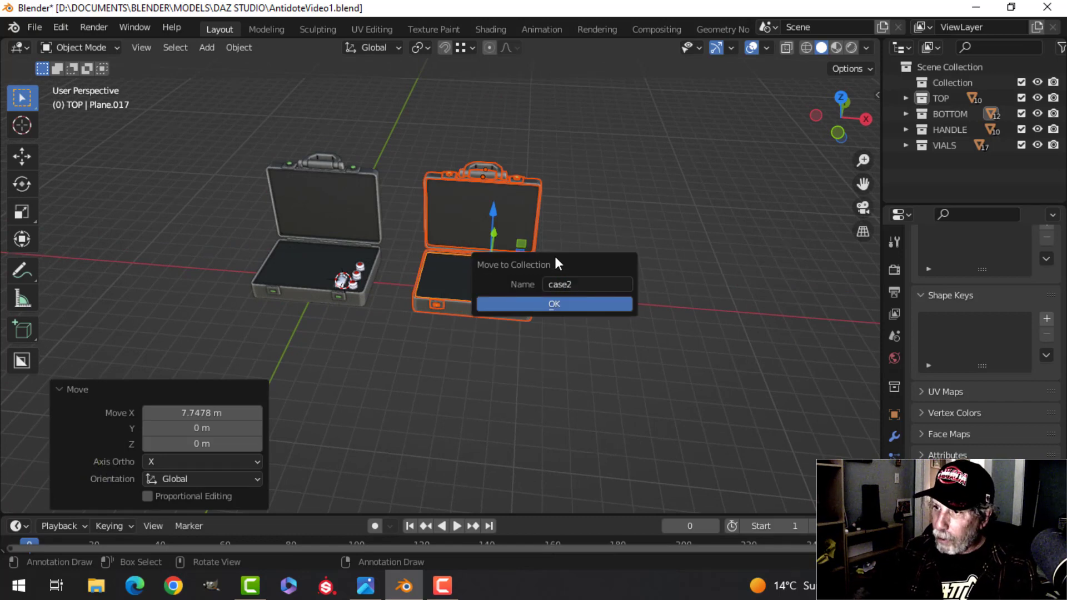
{"action": "left_click", "coordinate": [585, 305]}
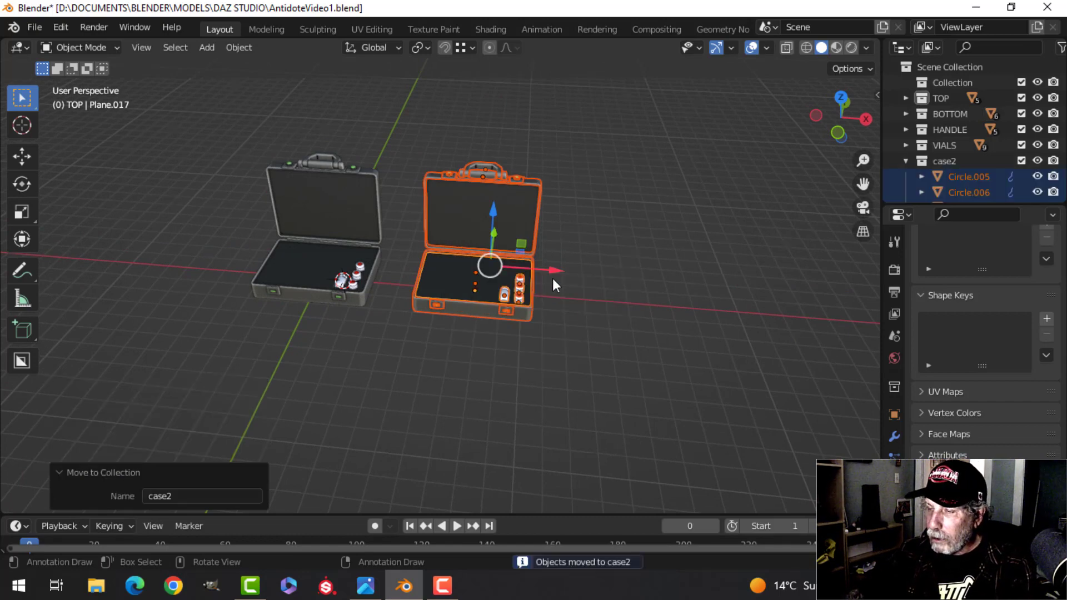
Step: Try to rotate the duplicated briefcase about the global Z axis
{"action": "scroll", "coordinate": [584, 283], "scroll_direction": "up", "scroll_amount": 3}
{"action": "key", "text": "r"}
{"action": "key", "text": "z"}
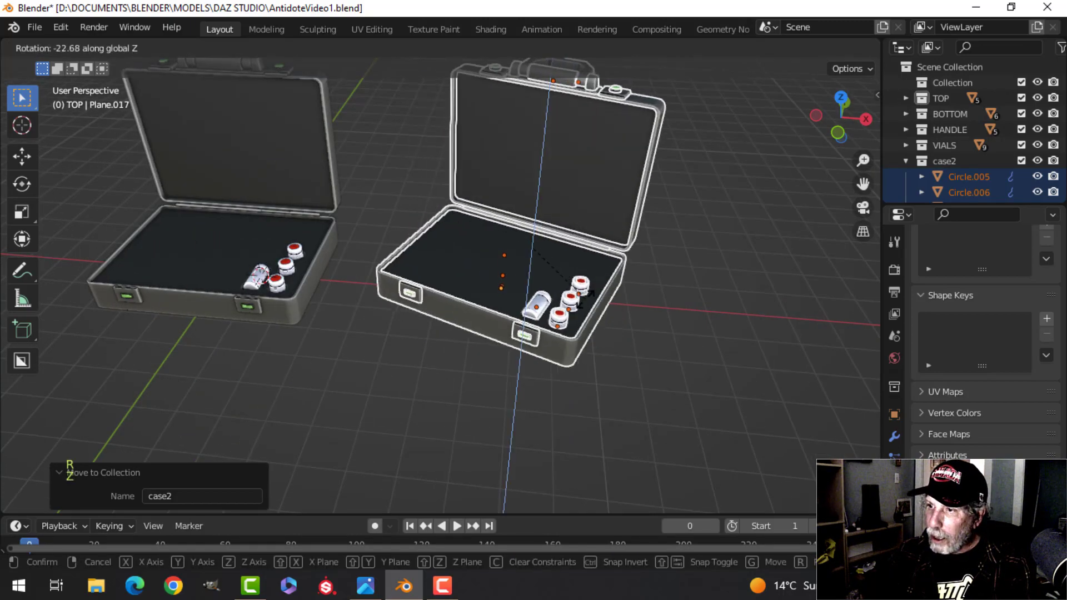
{"action": "left_click", "coordinate": [569, 304]}
{"action": "middle_click_drag", "start_coordinate": [569, 303], "coordinate": [434, 304]}
{"action": "key", "text": "ctrl+z"}
Step: Select the duplicate case's handle, its mounting parts and the handle base plate on the lid
{"action": "middle_click_drag", "start_coordinate": [675, 295], "coordinate": [502, 308]}
{"action": "key", "text": "alt+a"}
{"action": "scroll", "coordinate": [518, 255], "scroll_direction": "up", "scroll_amount": 2}
{"action": "scroll", "coordinate": [503, 308], "scroll_direction": "up", "scroll_amount": 2}
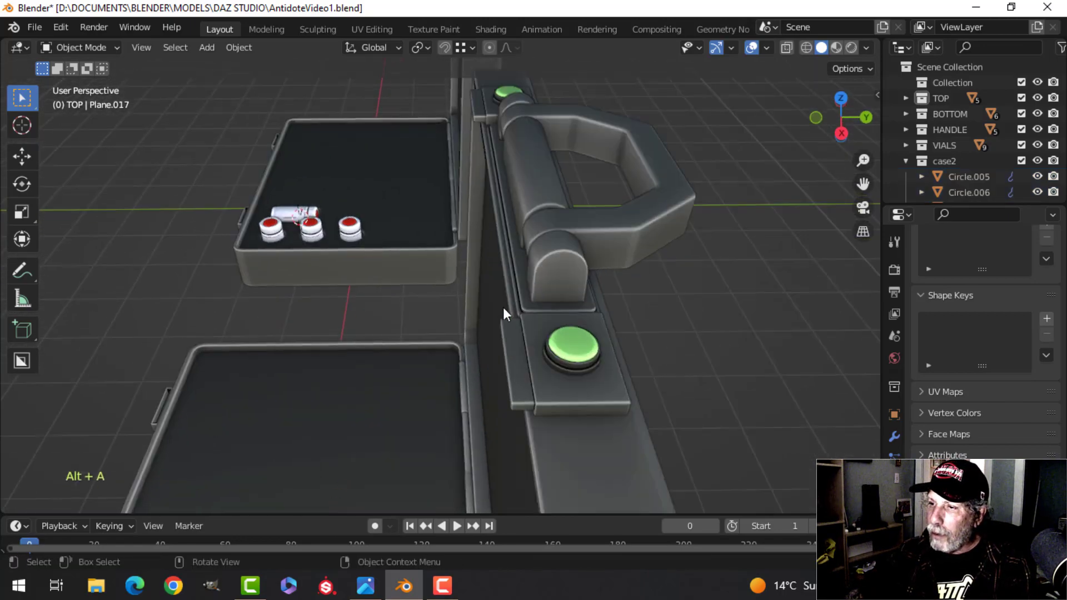
{"action": "left_click", "coordinate": [594, 232], "text": "shift"}
{"action": "left_click", "coordinate": [529, 188], "text": "shift"}
{"action": "middle_click_drag", "start_coordinate": [530, 188], "coordinate": [628, 233]}
{"action": "scroll", "coordinate": [628, 231], "scroll_direction": "up", "scroll_amount": 3}
{"action": "mouse_move", "coordinate": [629, 230]}
{"action": "middle_mouse_down", "text": "shift"}
{"action": "mouse_move", "coordinate": [450, 277]}
{"action": "mouse_move", "coordinate": [623, 212]}
{"action": "middle_mouse_up", "text": "shift"}
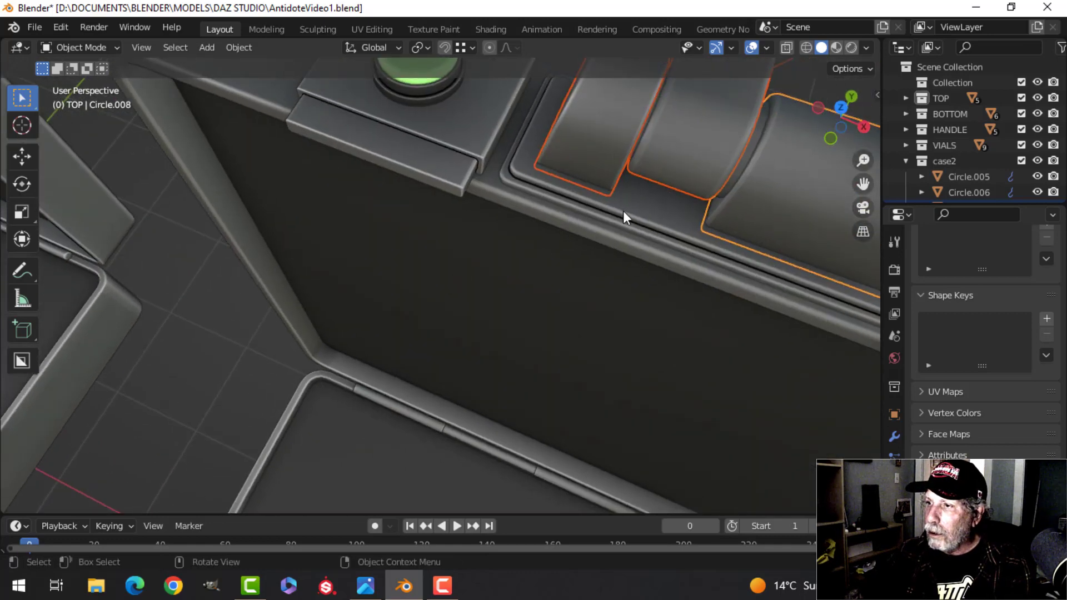
{"action": "left_click", "coordinate": [755, 136], "text": "shift"}
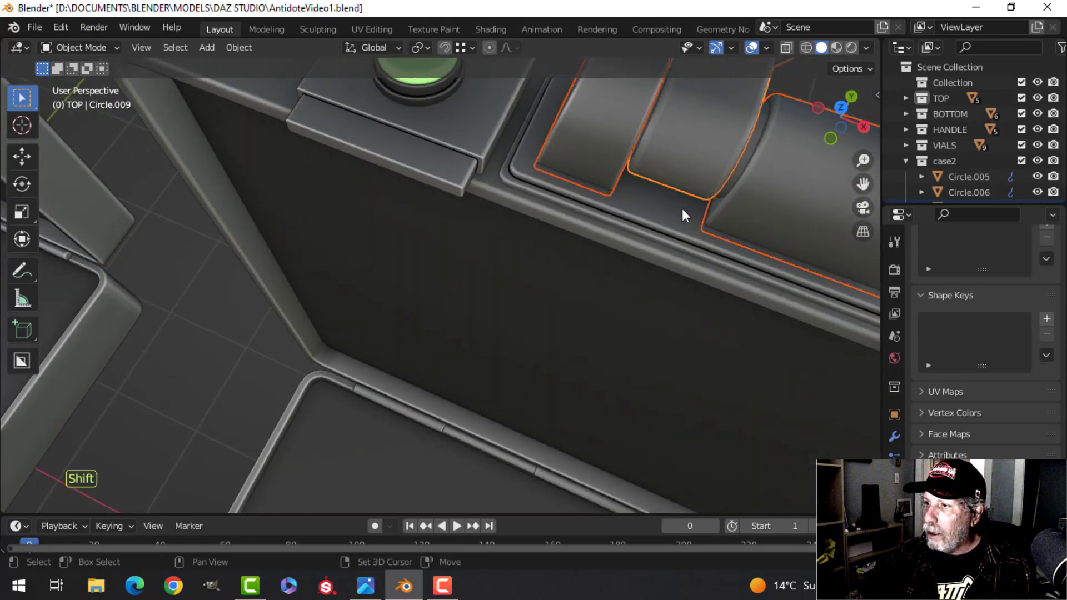
{"action": "left_click", "coordinate": [751, 151], "text": "shift"}
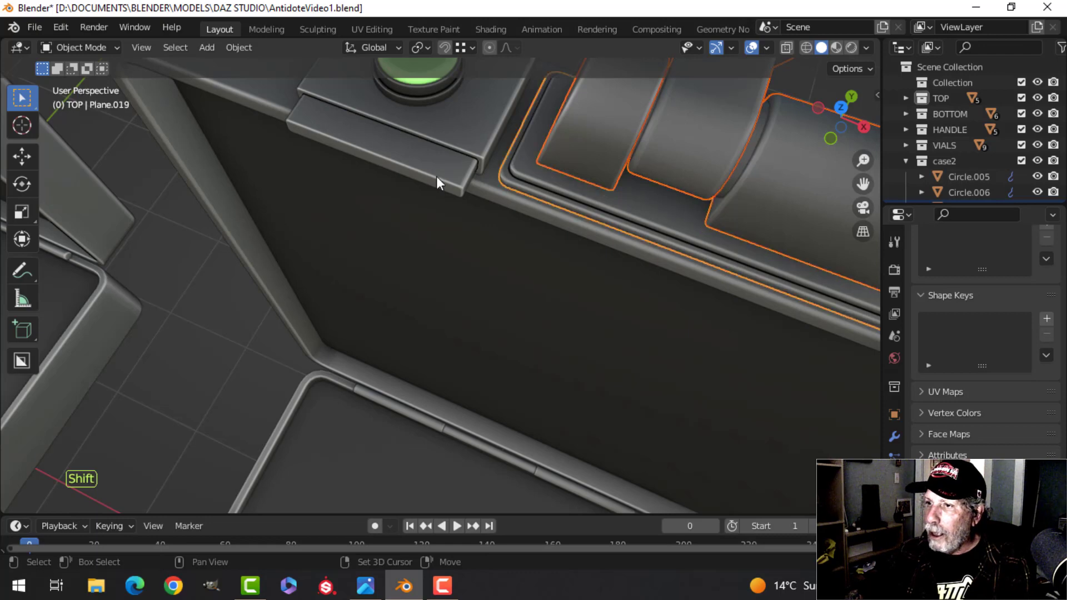
Step: Add the latch plates, green buttons, lid shell and lid interior panel to the selection
{"action": "left_click", "coordinate": [418, 165], "text": "shift"}
{"action": "left_click", "coordinate": [419, 91], "text": "shift"}
{"action": "left_click", "coordinate": [423, 97], "text": "shift"}
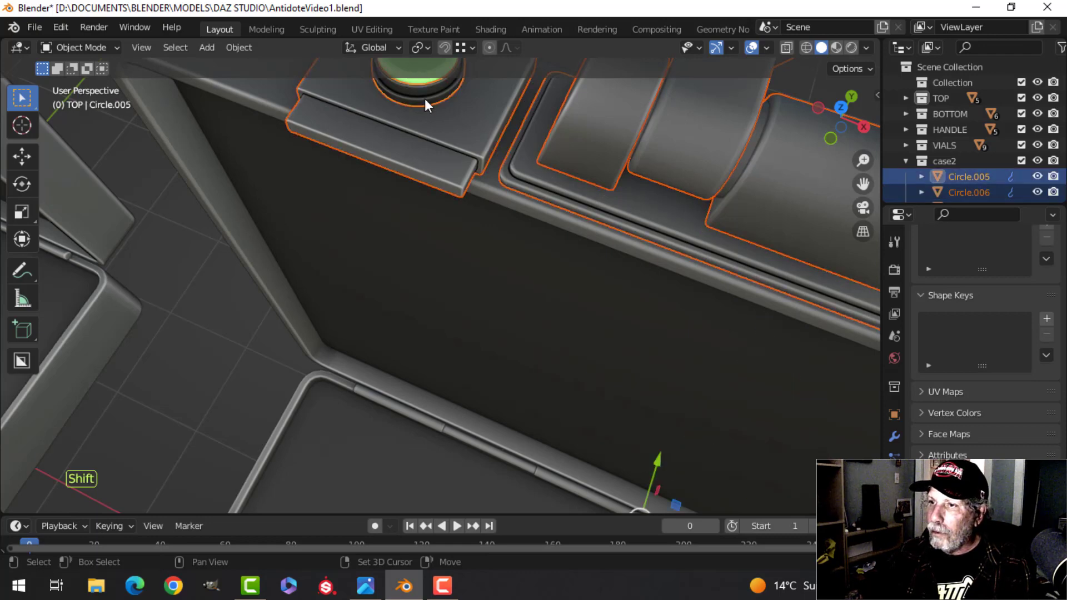
{"action": "scroll", "coordinate": [536, 205], "scroll_direction": "down", "scroll_amount": 4}
{"action": "middle_click_drag", "start_coordinate": [723, 284], "coordinate": [411, 198], "text": "shift"}
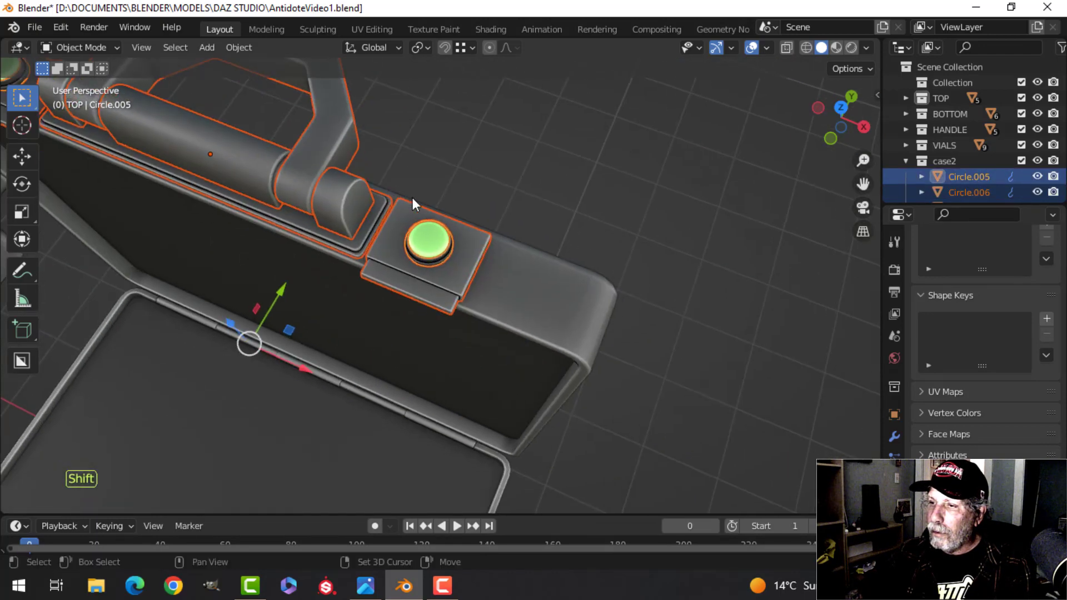
{"action": "left_click", "coordinate": [505, 279], "text": "shift"}
{"action": "middle_click_drag", "start_coordinate": [505, 279], "coordinate": [500, 250]}
{"action": "left_click", "coordinate": [491, 295], "text": "shift"}
Step: Try moving the selected lid parts along Y to check for unselected pieces
{"action": "scroll", "coordinate": [492, 298], "scroll_direction": "down", "scroll_amount": 5}
{"action": "middle_click_drag", "start_coordinate": [478, 294], "coordinate": [471, 255], "text": "shift"}
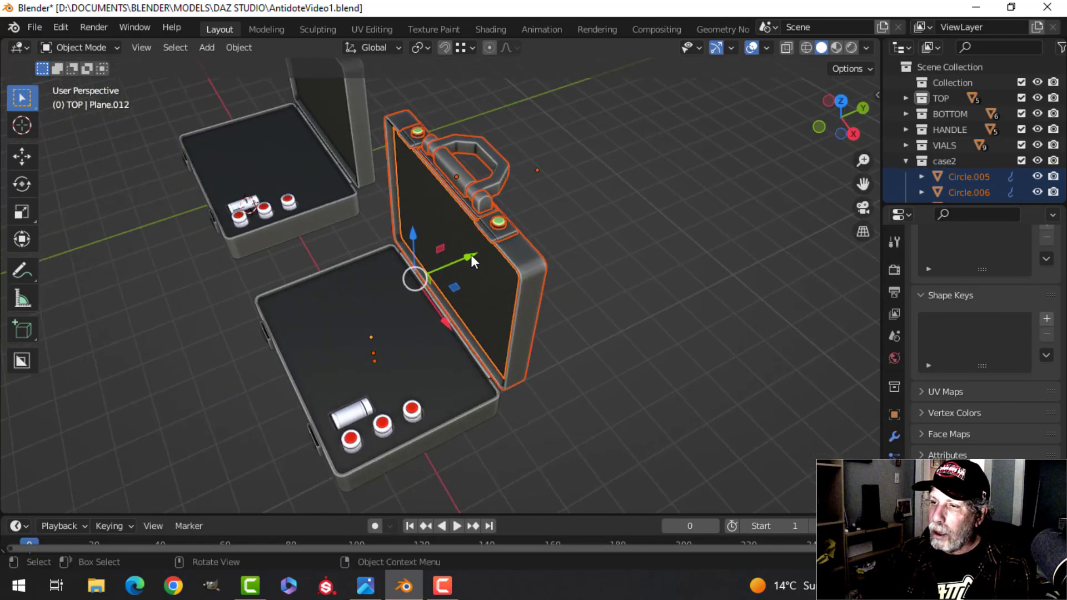
{"action": "left_click_drag", "start_coordinate": [471, 255], "coordinate": [545, 218]}
{"action": "key", "text": "ctrl+z"}
Step: Add the handle's remaining inner cylinder to the lid selection and test the selection with a temporary move along Y
{"action": "scroll", "coordinate": [469, 200], "scroll_direction": "up", "scroll_amount": 4}
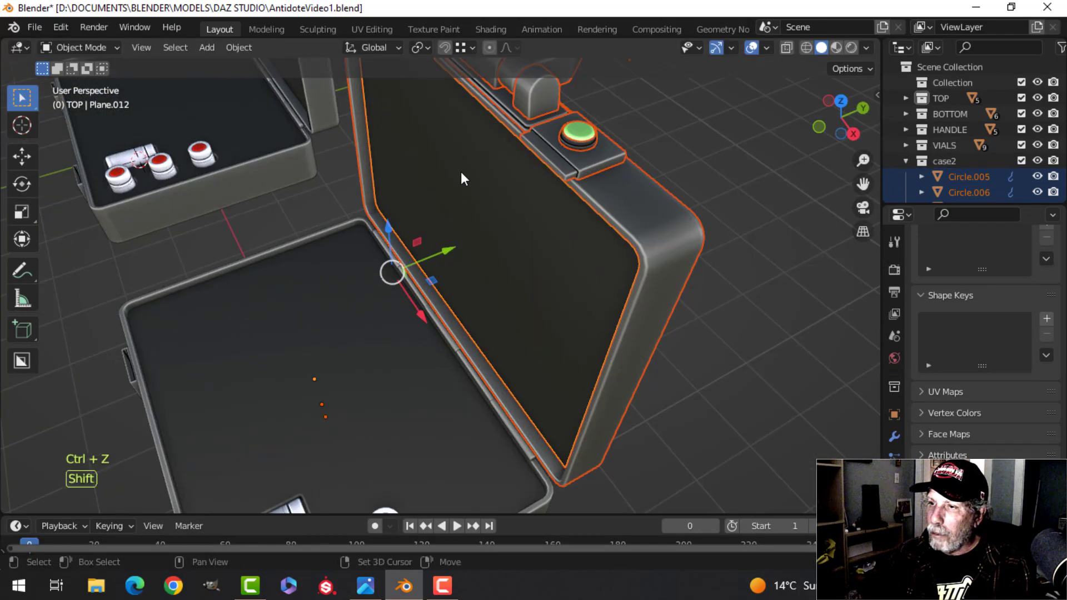
{"action": "middle_click_drag", "start_coordinate": [460, 172], "coordinate": [464, 314], "text": "shift"}
{"action": "scroll", "coordinate": [464, 314], "scroll_direction": "up", "scroll_amount": 2}
{"action": "middle_click_drag", "start_coordinate": [582, 309], "coordinate": [508, 341]}
{"action": "scroll", "coordinate": [534, 258], "scroll_direction": "up", "scroll_amount": 2}
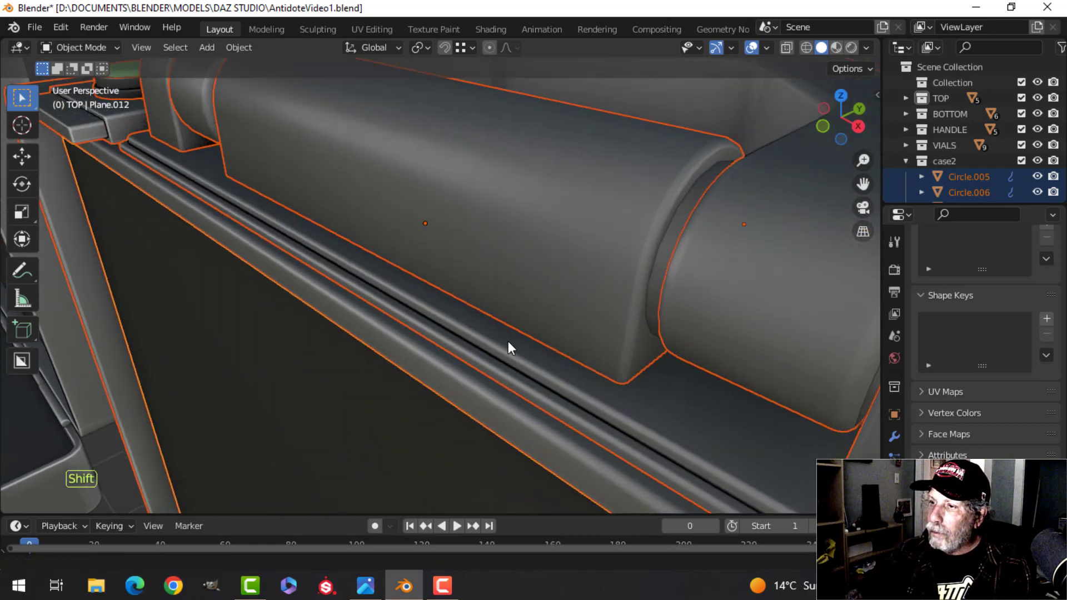
{"action": "left_click", "coordinate": [675, 226], "text": "shift"}
{"action": "scroll", "coordinate": [500, 320], "scroll_direction": "down", "scroll_amount": 6}
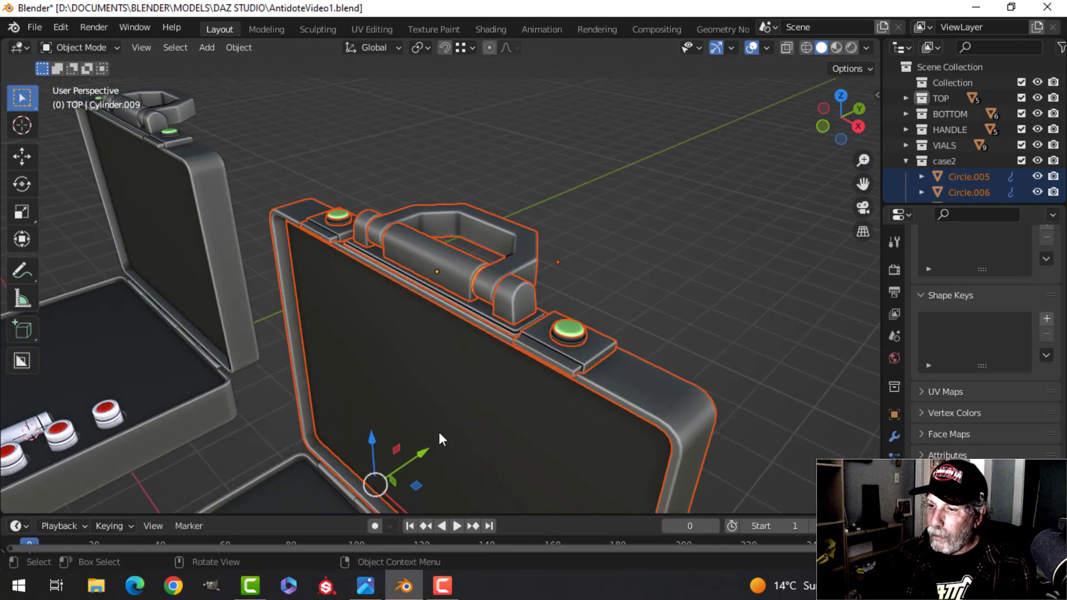
{"action": "left_click_drag", "start_coordinate": [424, 454], "coordinate": [369, 470]}
{"action": "key", "text": "ctrl+z"}
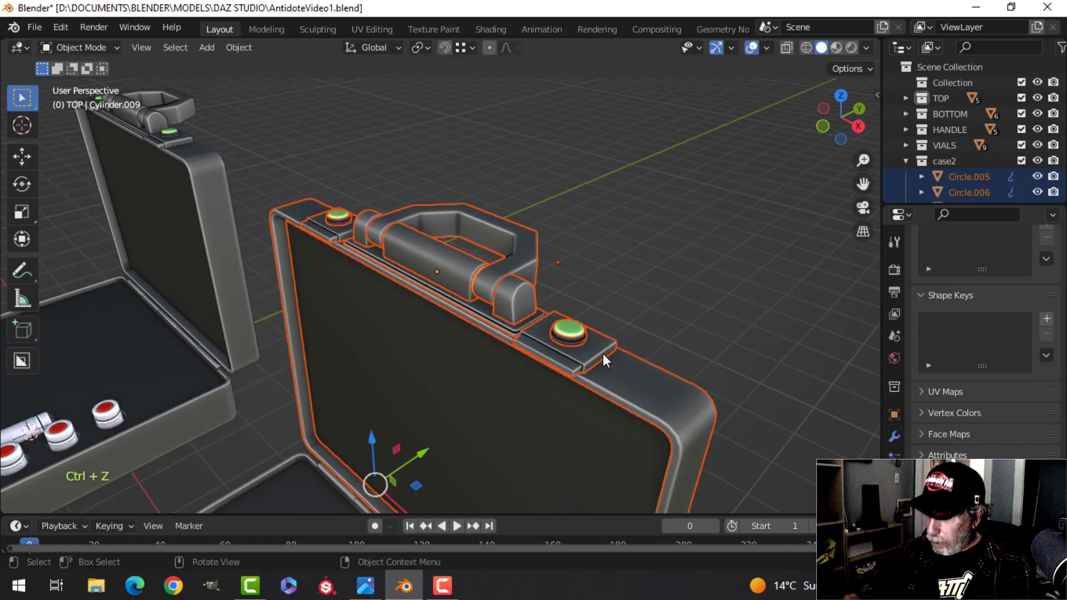
Step: Rotate the selected lid assembly of the second case by -90° in the right orthographic view
{"action": "key", "text": "KP_3"}
{"action": "scroll", "coordinate": [445, 291], "scroll_direction": "up", "scroll_amount": 2}
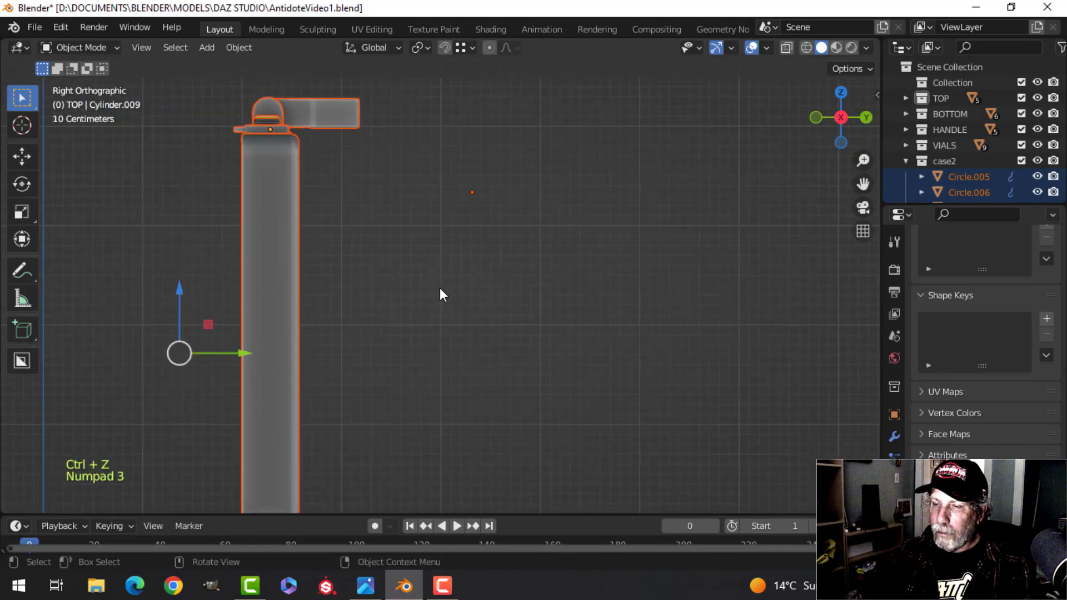
{"action": "scroll", "coordinate": [425, 289], "scroll_direction": "down", "scroll_amount": 4}
{"action": "middle_click_drag", "start_coordinate": [402, 290], "coordinate": [485, 268], "text": "shift"}
{"action": "type", "text": "r"}
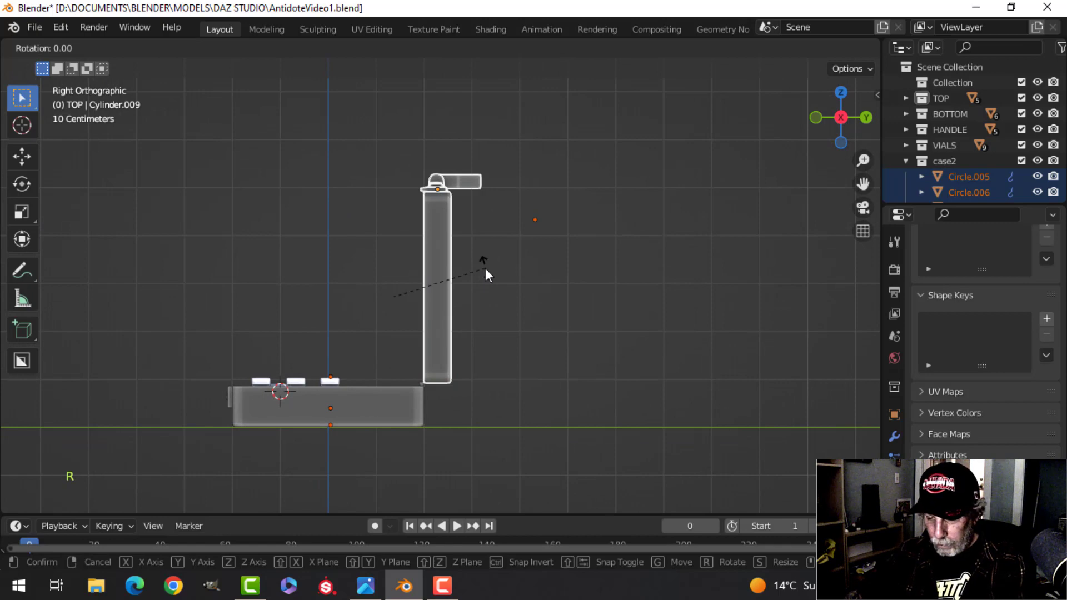
{"action": "type", "text": "90-"}
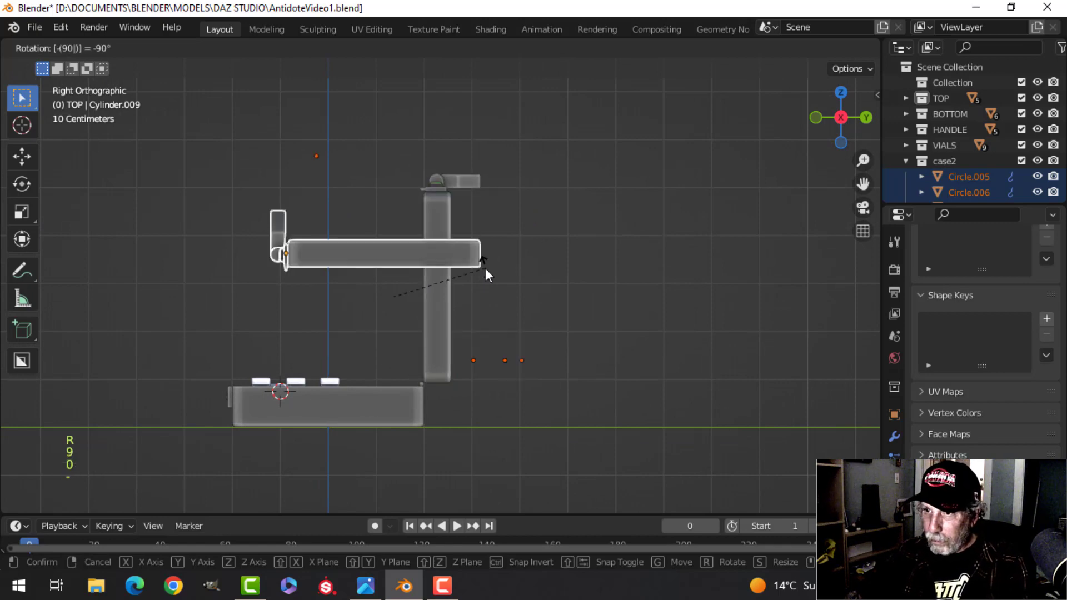
{"action": "left_click", "coordinate": [485, 268]}
Step: Move the rotated lid about -1.162 m in Y and -2.422 m in Z so it sits closed on the case base
{"action": "key", "text": "g"}
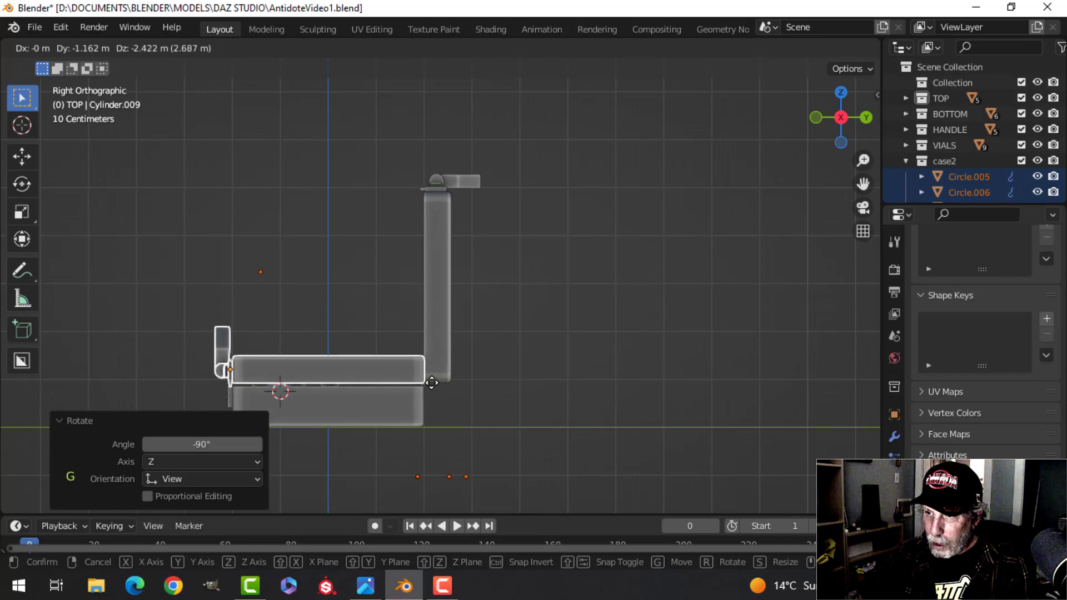
{"action": "left_click", "coordinate": [432, 383]}
{"action": "scroll", "coordinate": [399, 329], "scroll_direction": "up", "scroll_amount": 3}
{"action": "middle_click_drag", "start_coordinate": [399, 329], "coordinate": [540, 196], "text": "shift"}
{"action": "middle_click_drag", "start_coordinate": [328, 254], "coordinate": [462, 277], "text": "shift"}
{"action": "key", "text": "KP_3"}
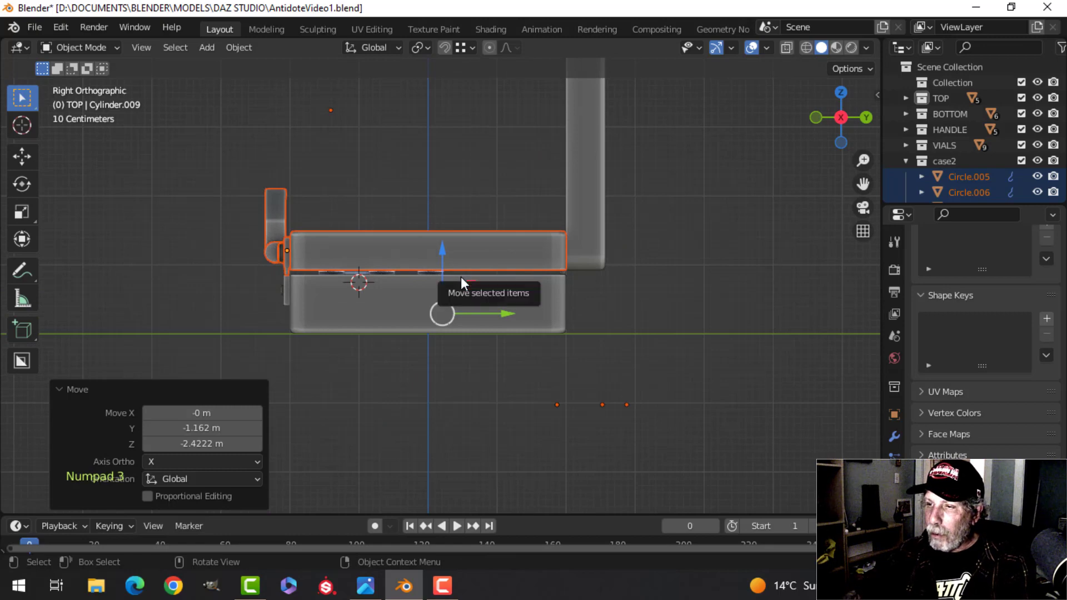
Step: Tilt the lid open by about 25.2° and raise it about 0.81 m so its rear edge meets the base's hinge
{"action": "key", "text": "r"}
{"action": "left_click", "coordinate": [487, 270]}
{"action": "key", "text": "g"}
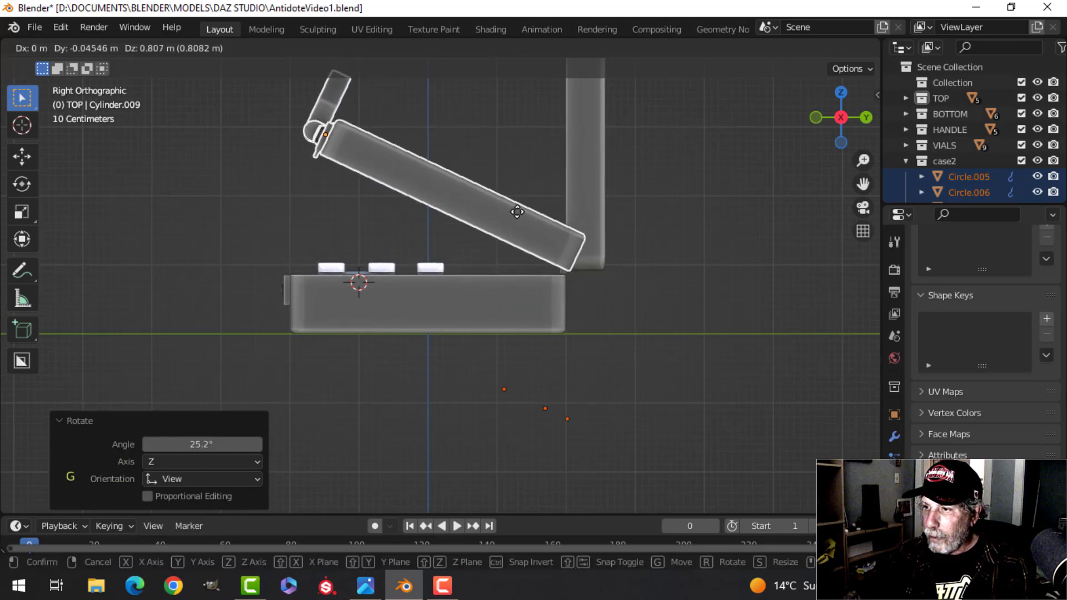
{"action": "left_click", "coordinate": [517, 212]}
Step: Select the second case's handle grip alone and rotate all its geometry about -178° in Edit Mode
{"action": "key", "text": "alt+a"}
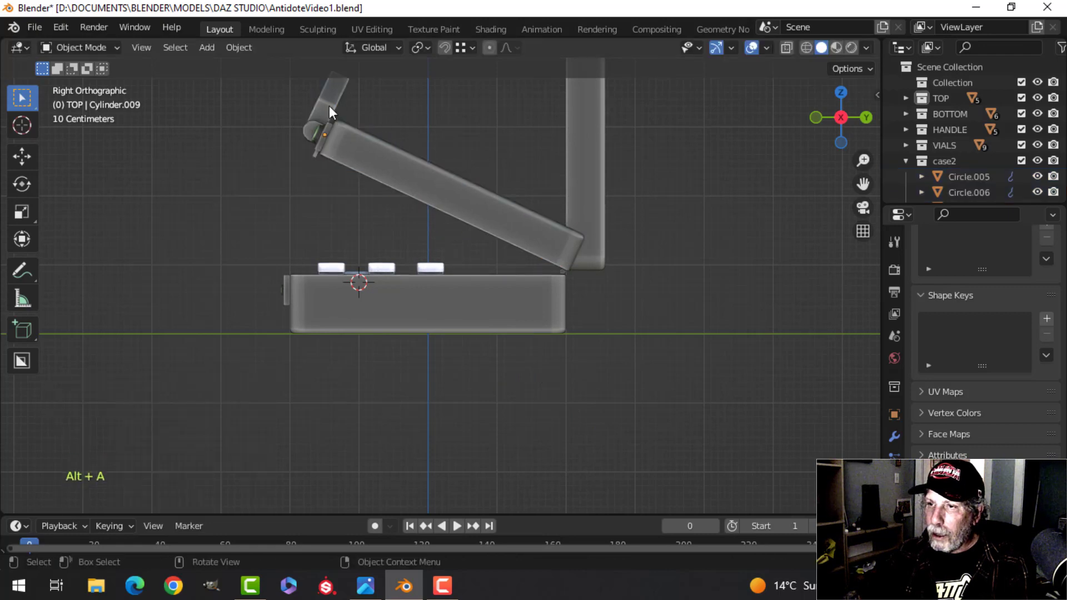
{"action": "left_click", "coordinate": [329, 105], "text": "shift"}
{"action": "key", "text": "Tab"}
{"action": "middle_click_drag", "start_coordinate": [437, 157], "coordinate": [456, 181], "text": "shift"}
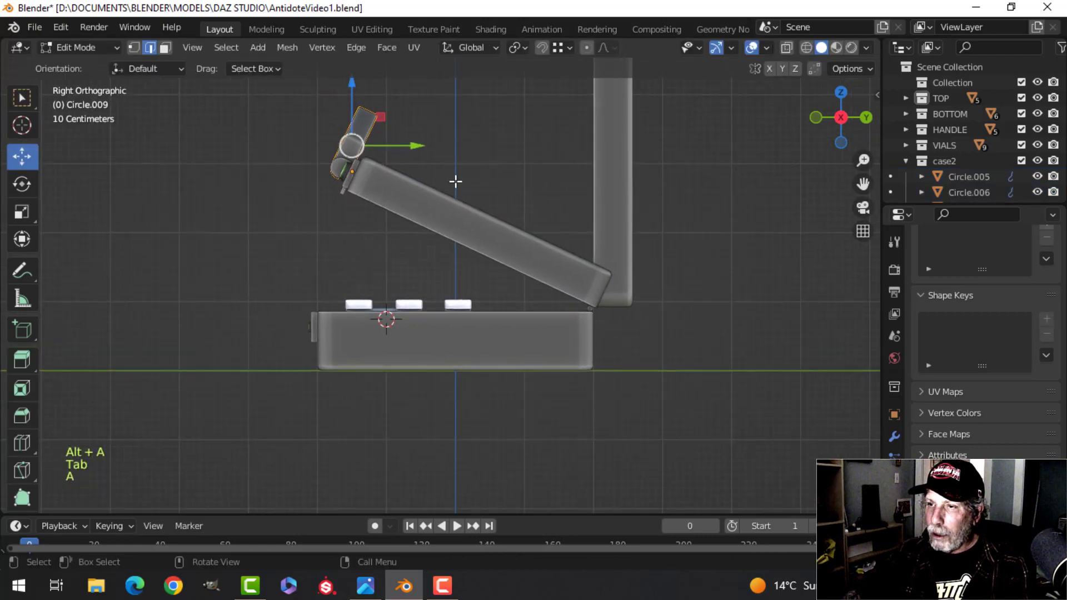
{"action": "key", "text": "r"}
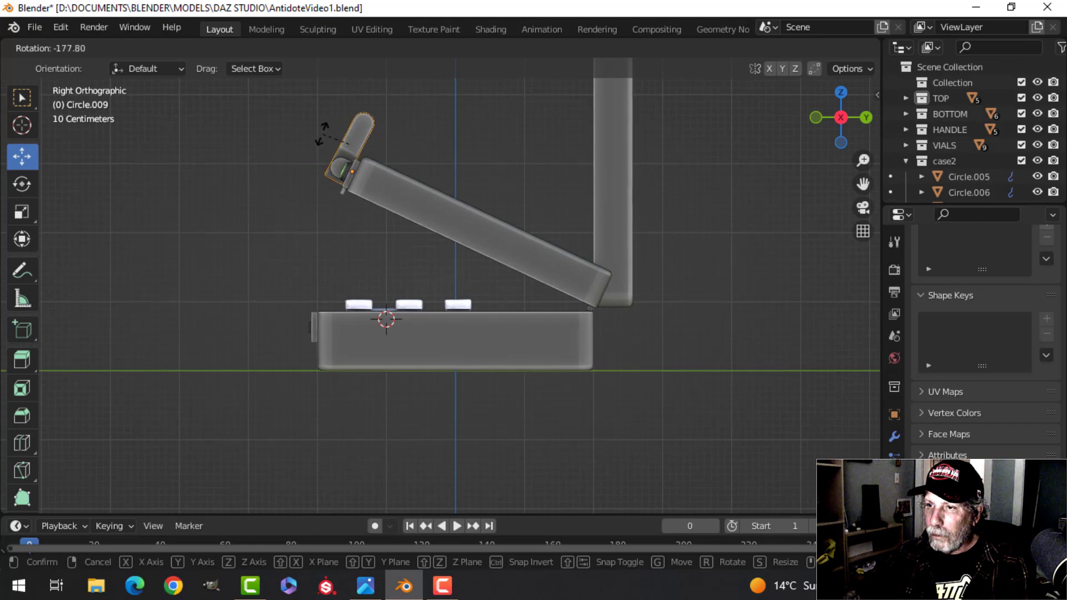
{"action": "left_click", "coordinate": [323, 133]}
Step: Move the handle grip about -0.36 m in Y and -0.64 m in Z so it hangs from its mount, and leave Edit Mode
{"action": "key", "text": "g"}
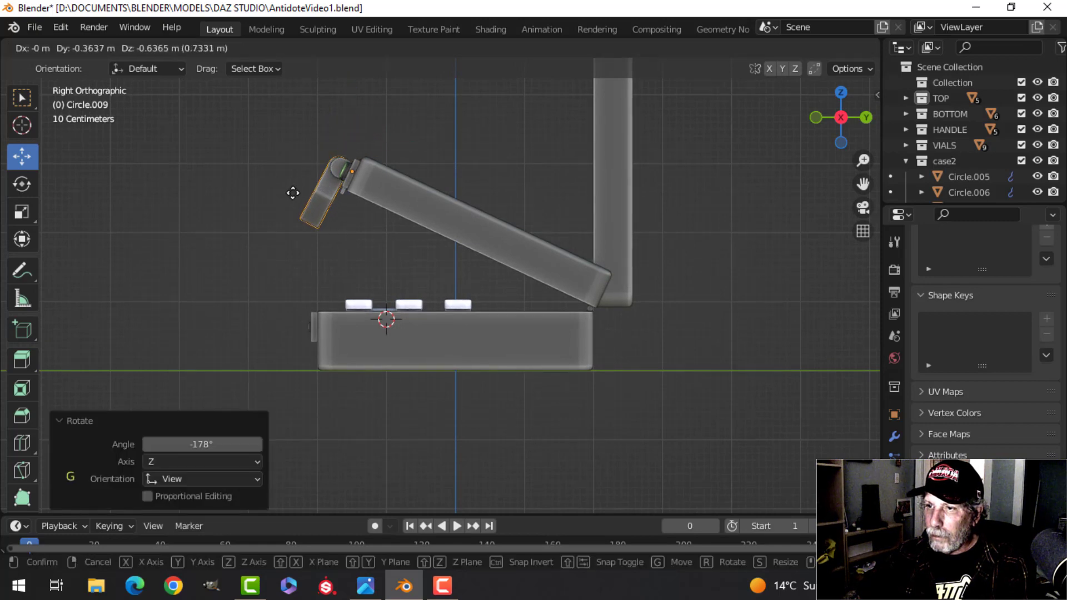
{"action": "left_click", "coordinate": [294, 193]}
{"action": "middle_click_drag", "start_coordinate": [294, 194], "coordinate": [444, 219]}
{"action": "scroll", "coordinate": [501, 219], "scroll_direction": "up", "scroll_amount": 2}
{"action": "scroll", "coordinate": [564, 203], "scroll_direction": "down", "scroll_amount": 5}
{"action": "key", "text": "Tab"}
{"action": "key", "text": "alt+a"}
Step: Box-select the whole second case, rotate it about -54° around the Z axis, and deselect everything
{"action": "middle_click_drag", "start_coordinate": [592, 209], "coordinate": [622, 180]}
{"action": "scroll", "coordinate": [586, 236], "scroll_direction": "down", "scroll_amount": 4}
{"action": "scroll", "coordinate": [549, 226], "scroll_direction": "down", "scroll_amount": 2}
{"action": "key", "text": "b"}
{"action": "left_click_drag", "start_coordinate": [432, 201], "coordinate": [593, 342]}
{"action": "middle_click_drag", "start_coordinate": [573, 282], "coordinate": [557, 281]}
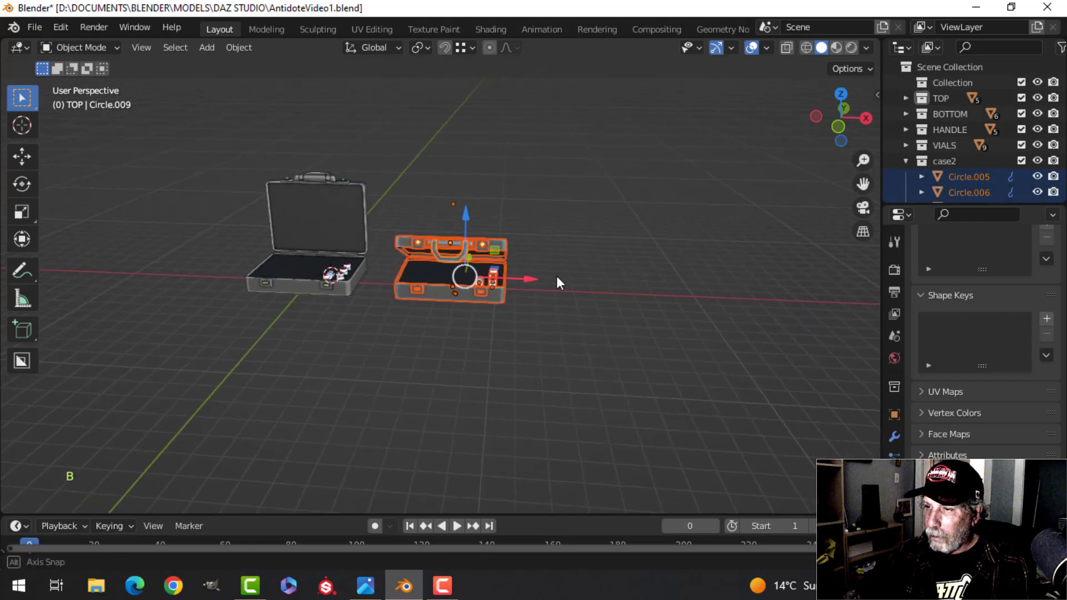
{"action": "key", "text": "r"}
{"action": "key", "text": "z"}
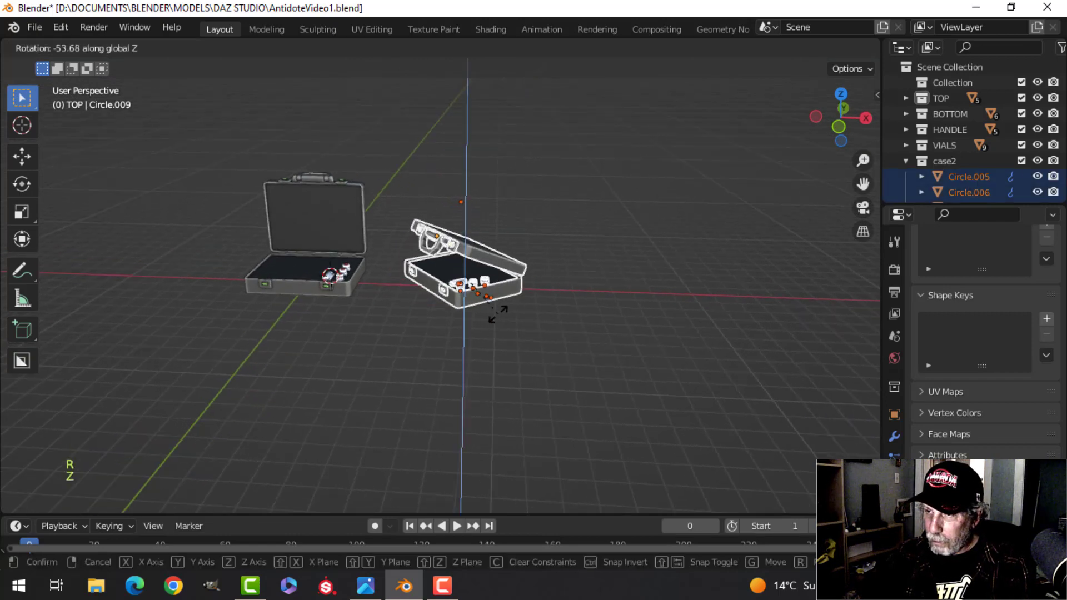
{"action": "left_click", "coordinate": [494, 316]}
{"action": "middle_click_drag", "start_coordinate": [388, 285], "coordinate": [476, 287], "text": "shift"}
{"action": "scroll", "coordinate": [493, 295], "scroll_direction": "up", "scroll_amount": 3}
{"action": "key", "text": "alt+a"}
Step: Hide the viewport overlays and gizmos, maximize the 3D viewport, and examine both cases together
{"action": "middle_click_drag", "start_coordinate": [475, 287], "coordinate": [640, 264]}
{"action": "scroll", "coordinate": [550, 290], "scroll_direction": "up", "scroll_amount": 3}
{"action": "scroll", "coordinate": [591, 261], "scroll_direction": "down", "scroll_amount": 2}
{"action": "middle_click_drag", "start_coordinate": [639, 264], "coordinate": [578, 283]}
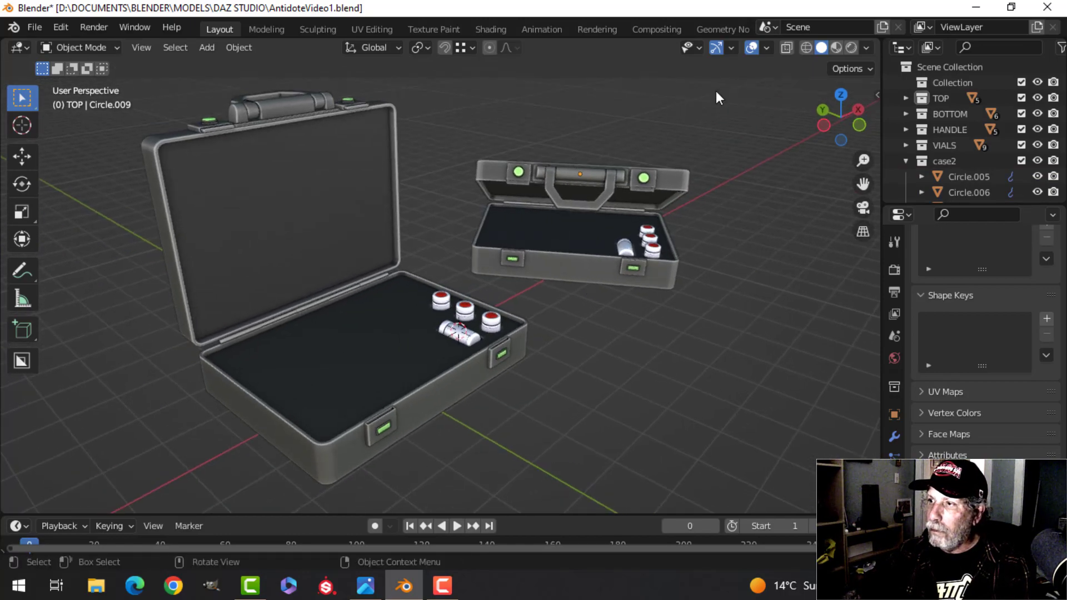
{"action": "left_click", "coordinate": [750, 49]}
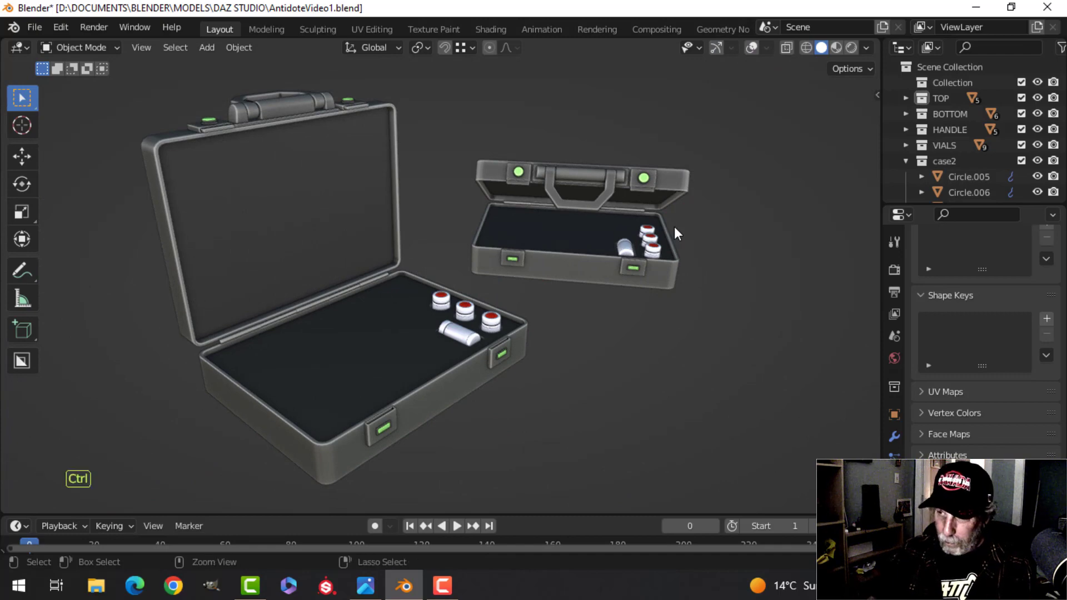
{"action": "key", "text": "ctrl+space"}
{"action": "middle_click_drag", "start_coordinate": [675, 284], "coordinate": [672, 281]}
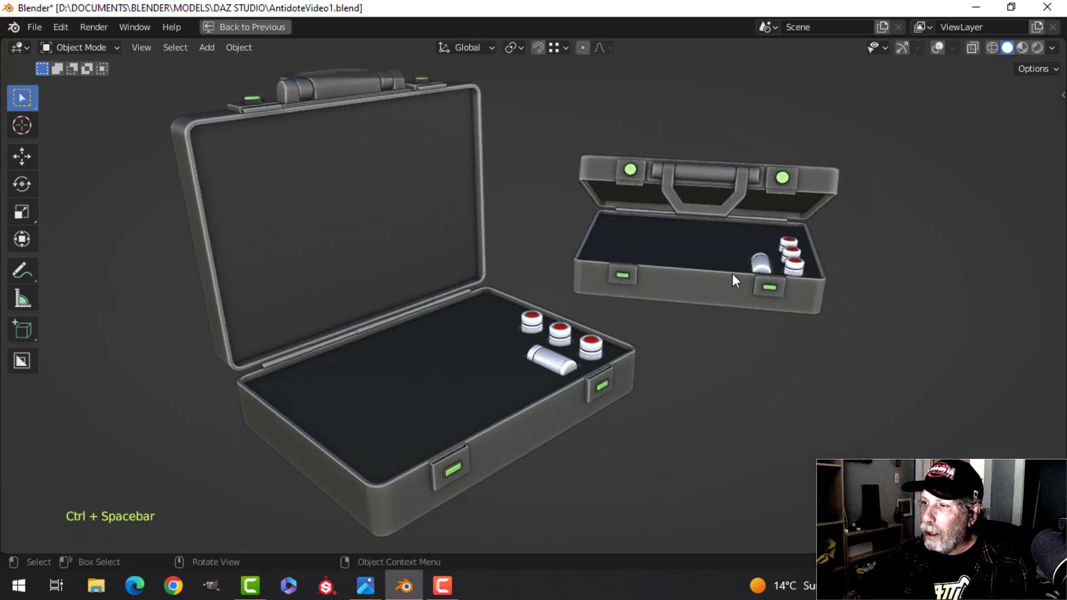
{"action": "scroll", "coordinate": [732, 274], "scroll_direction": "down", "scroll_amount": 3}
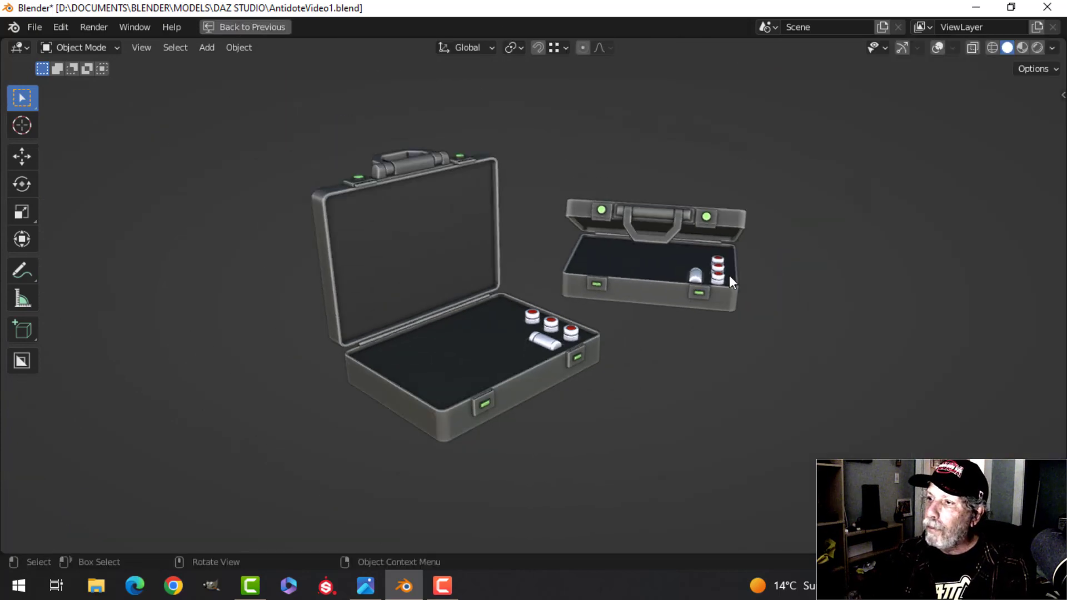
{"action": "mouse_move", "coordinate": [729, 275]}
{"action": "middle_mouse_down"}
{"action": "mouse_move", "coordinate": [593, 268]}
{"action": "mouse_move", "coordinate": [570, 255]}
{"action": "mouse_move", "coordinate": [565, 226]}
{"action": "mouse_move", "coordinate": [774, 274]}
{"action": "mouse_move", "coordinate": [722, 276]}
{"action": "middle_mouse_up"}
{"action": "scroll", "coordinate": [756, 278], "scroll_direction": "up", "scroll_amount": 2}
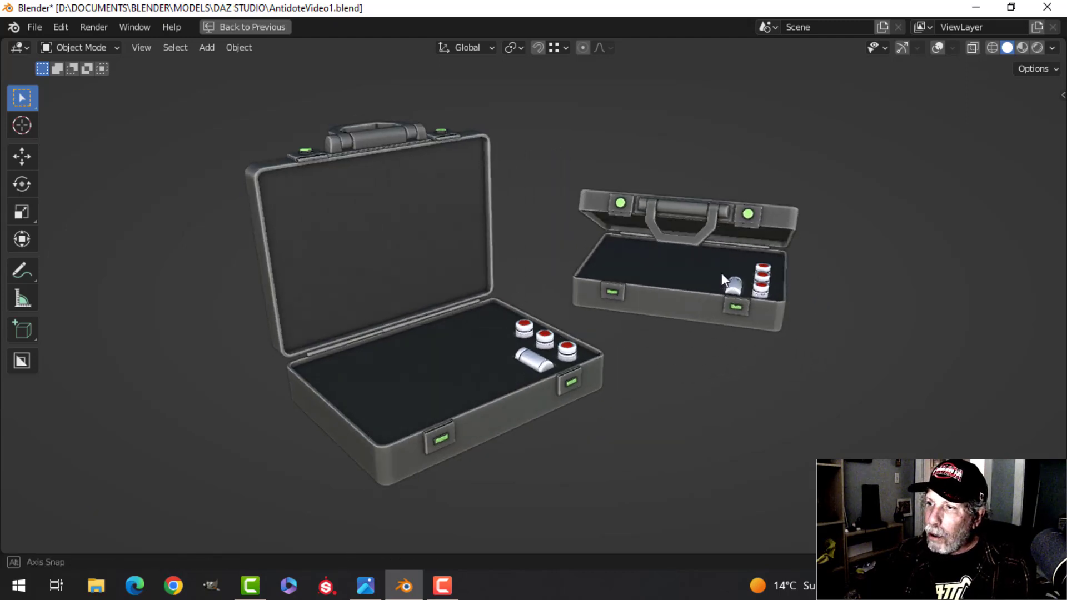